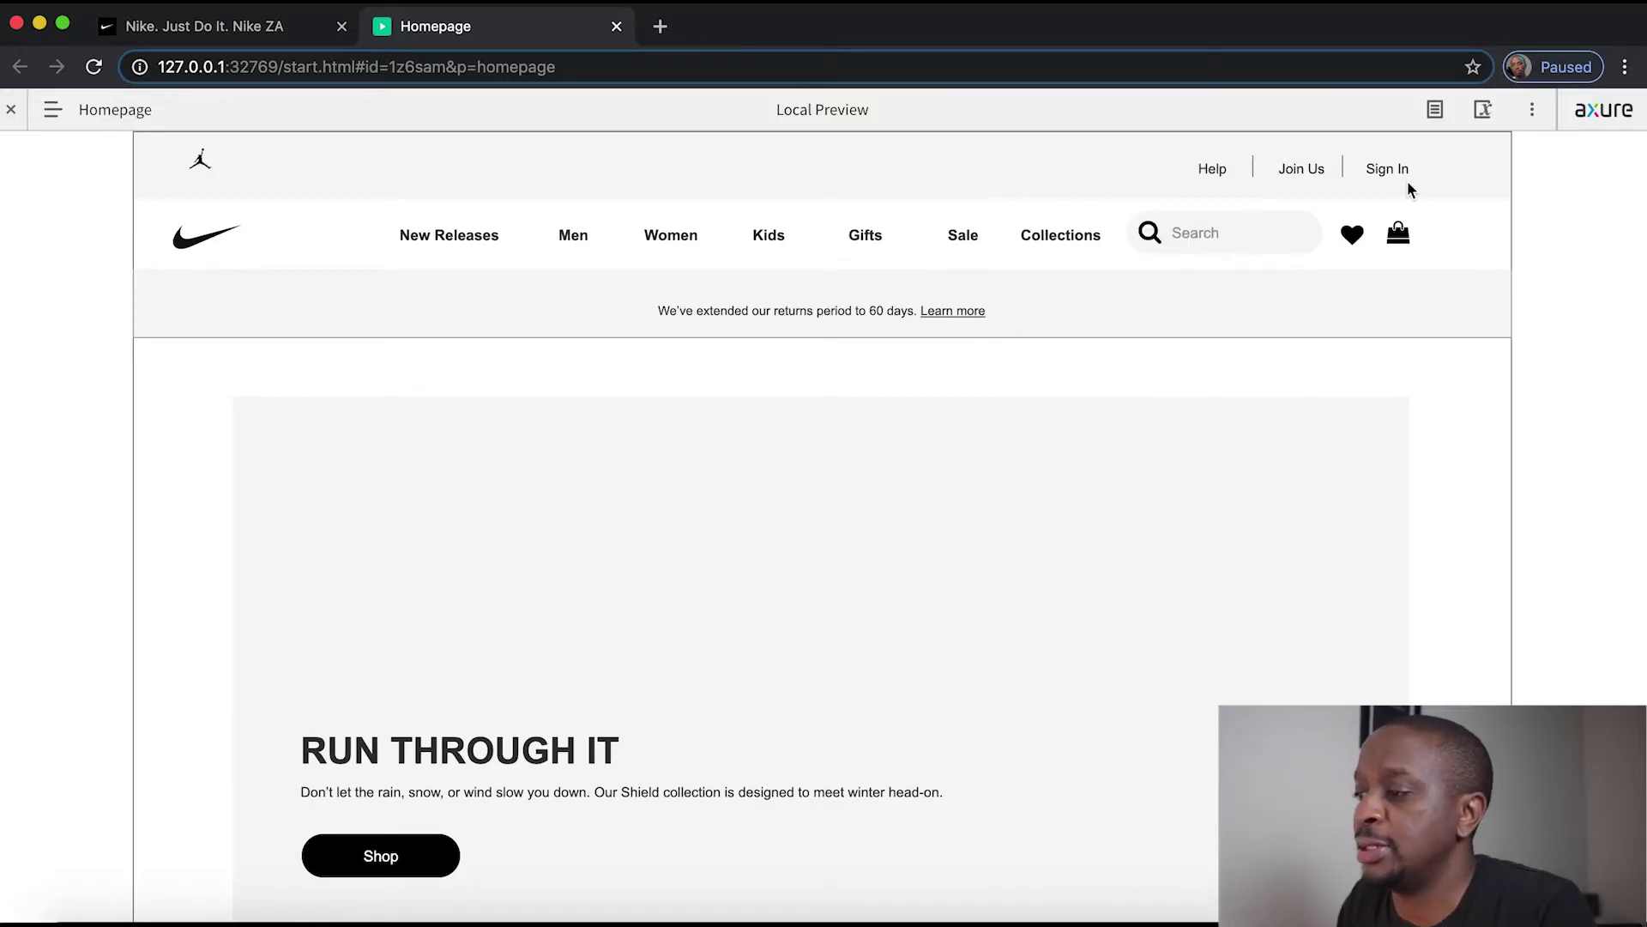
# Open the nike.com sign-in popup in Chrome as a reference, then return to Axure
pyautogui.press('super+Tab')
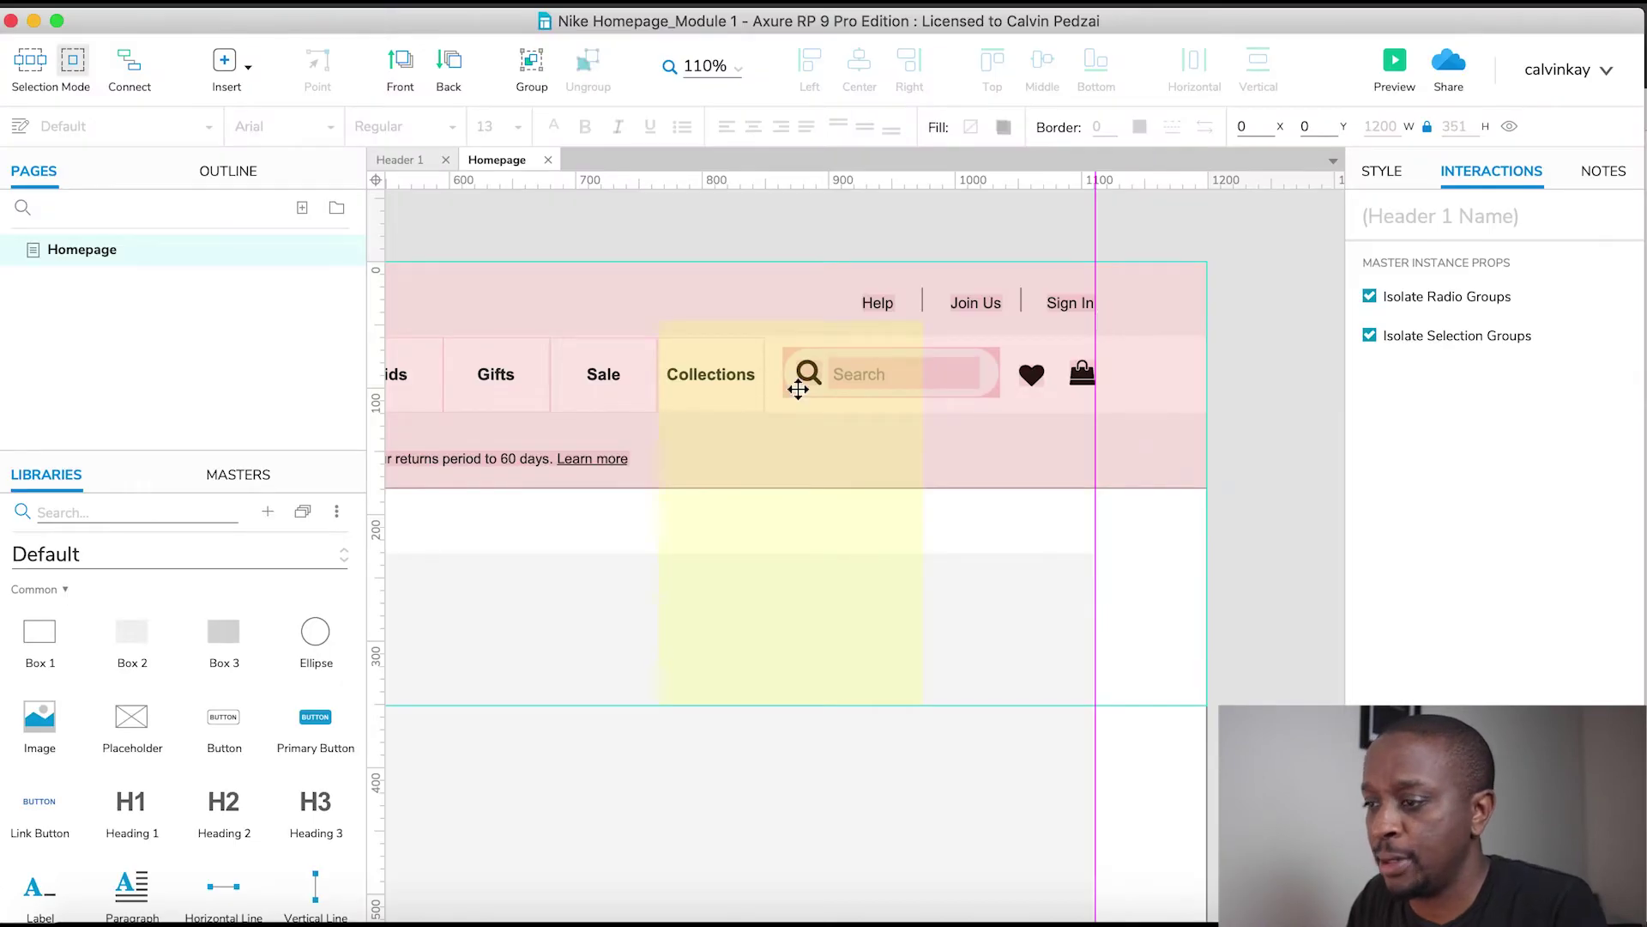
pyautogui.press('super+Tab')
pyautogui.press('super+Tab')
pyautogui.click(607, 491)
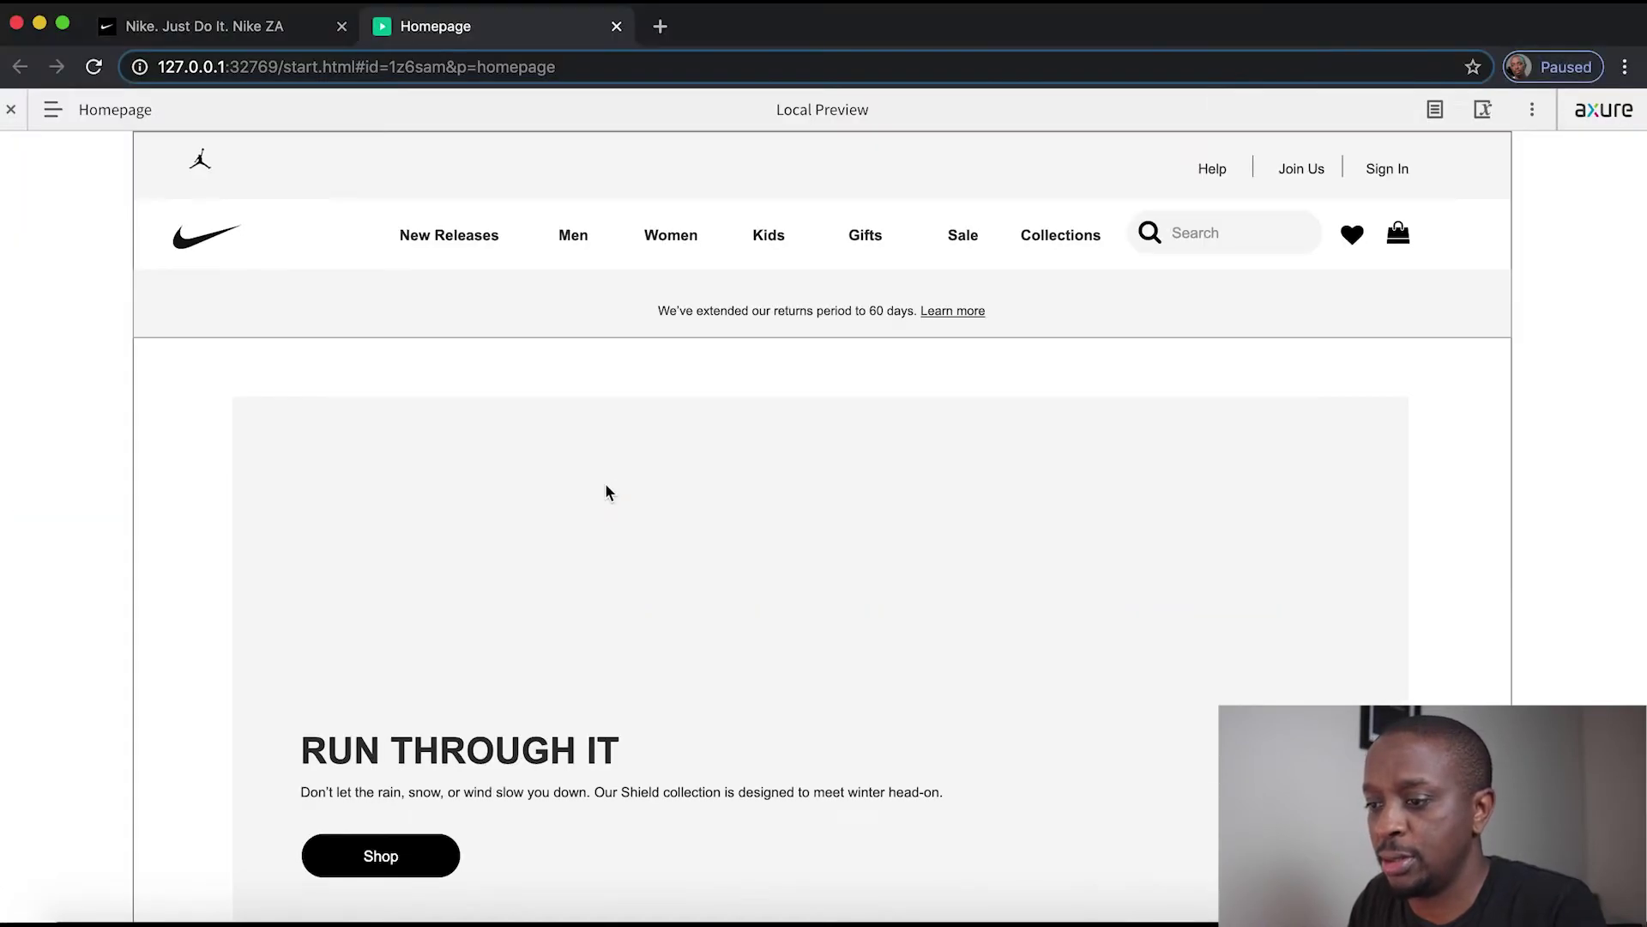
pyautogui.click(191, 27)
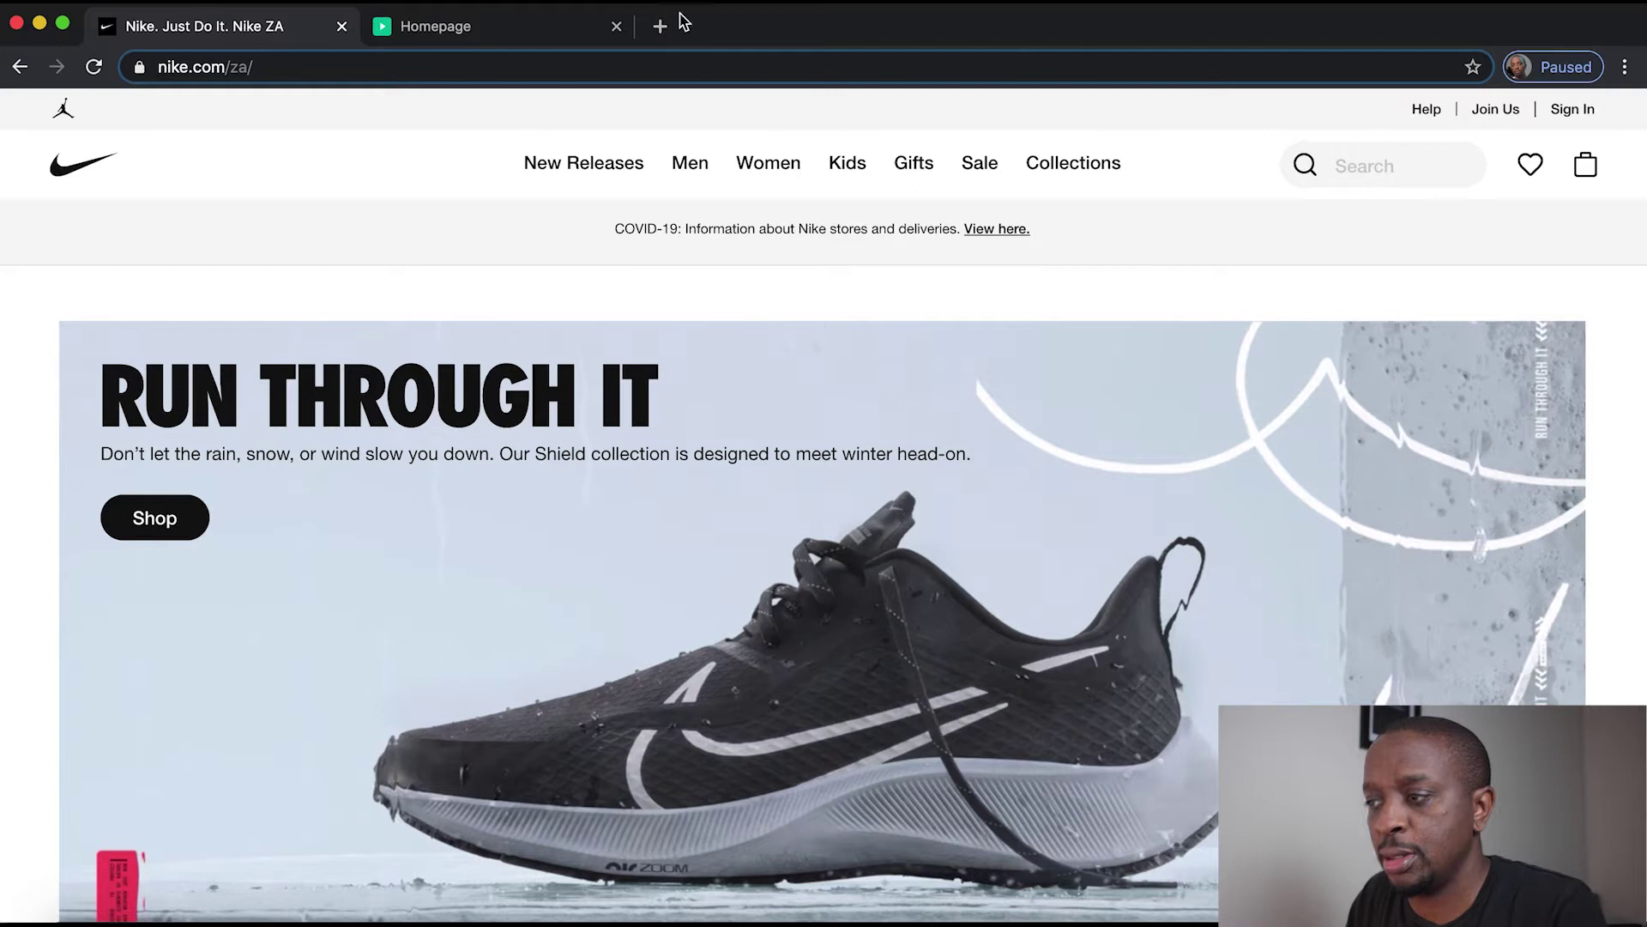
pyautogui.click(1572, 110)
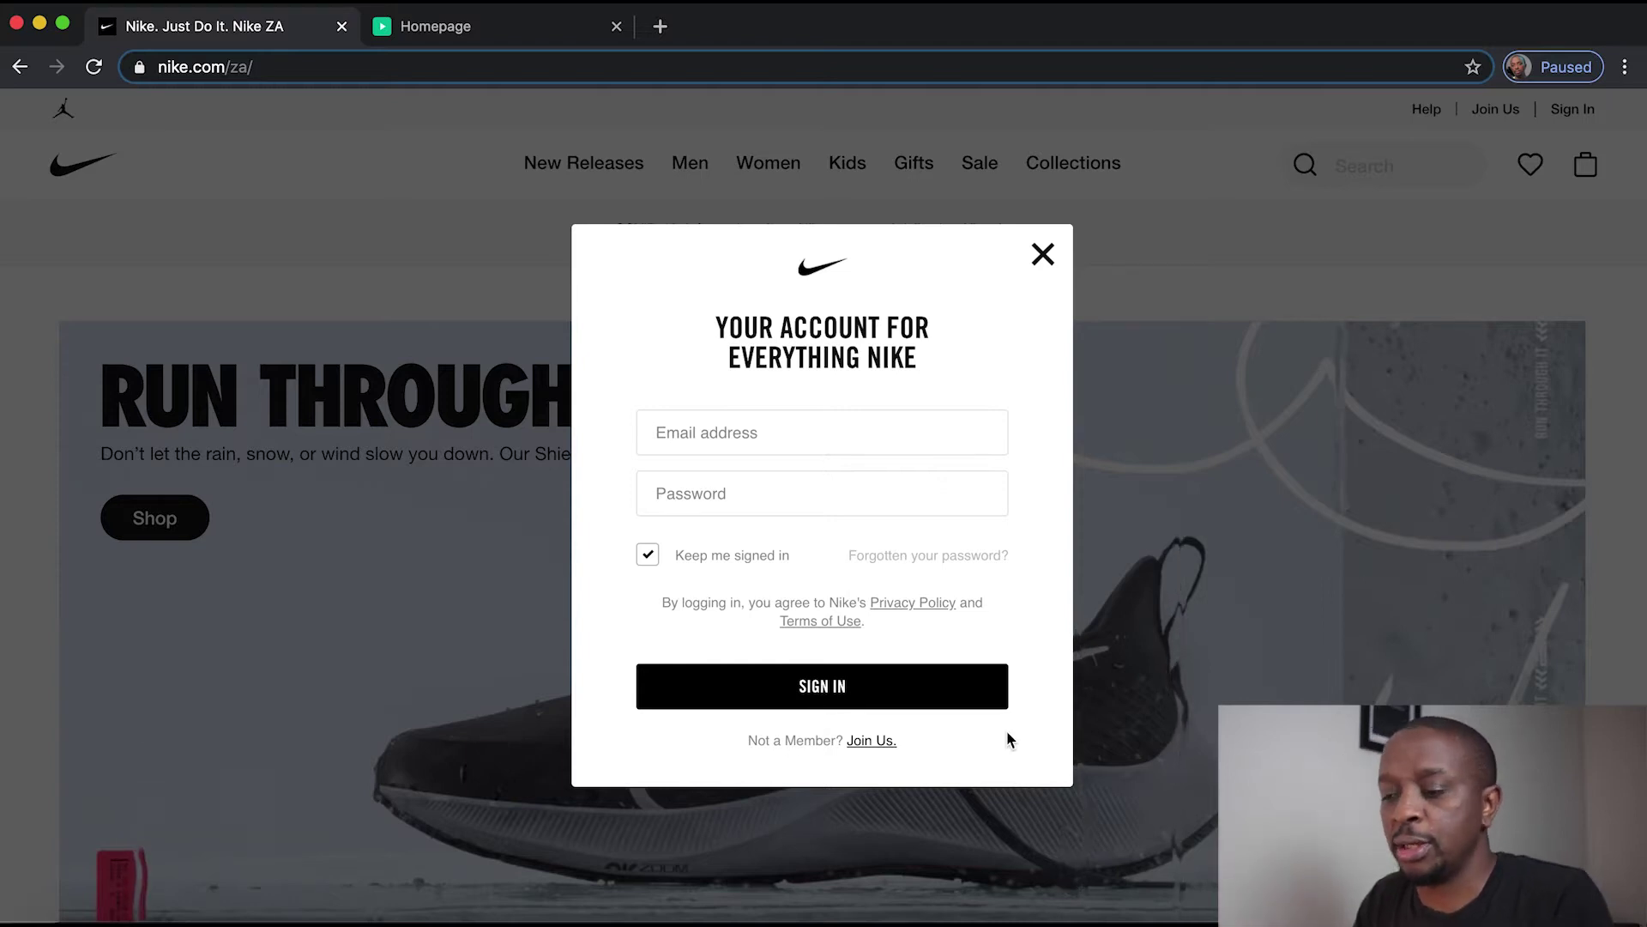
pyautogui.press('super+Tab')
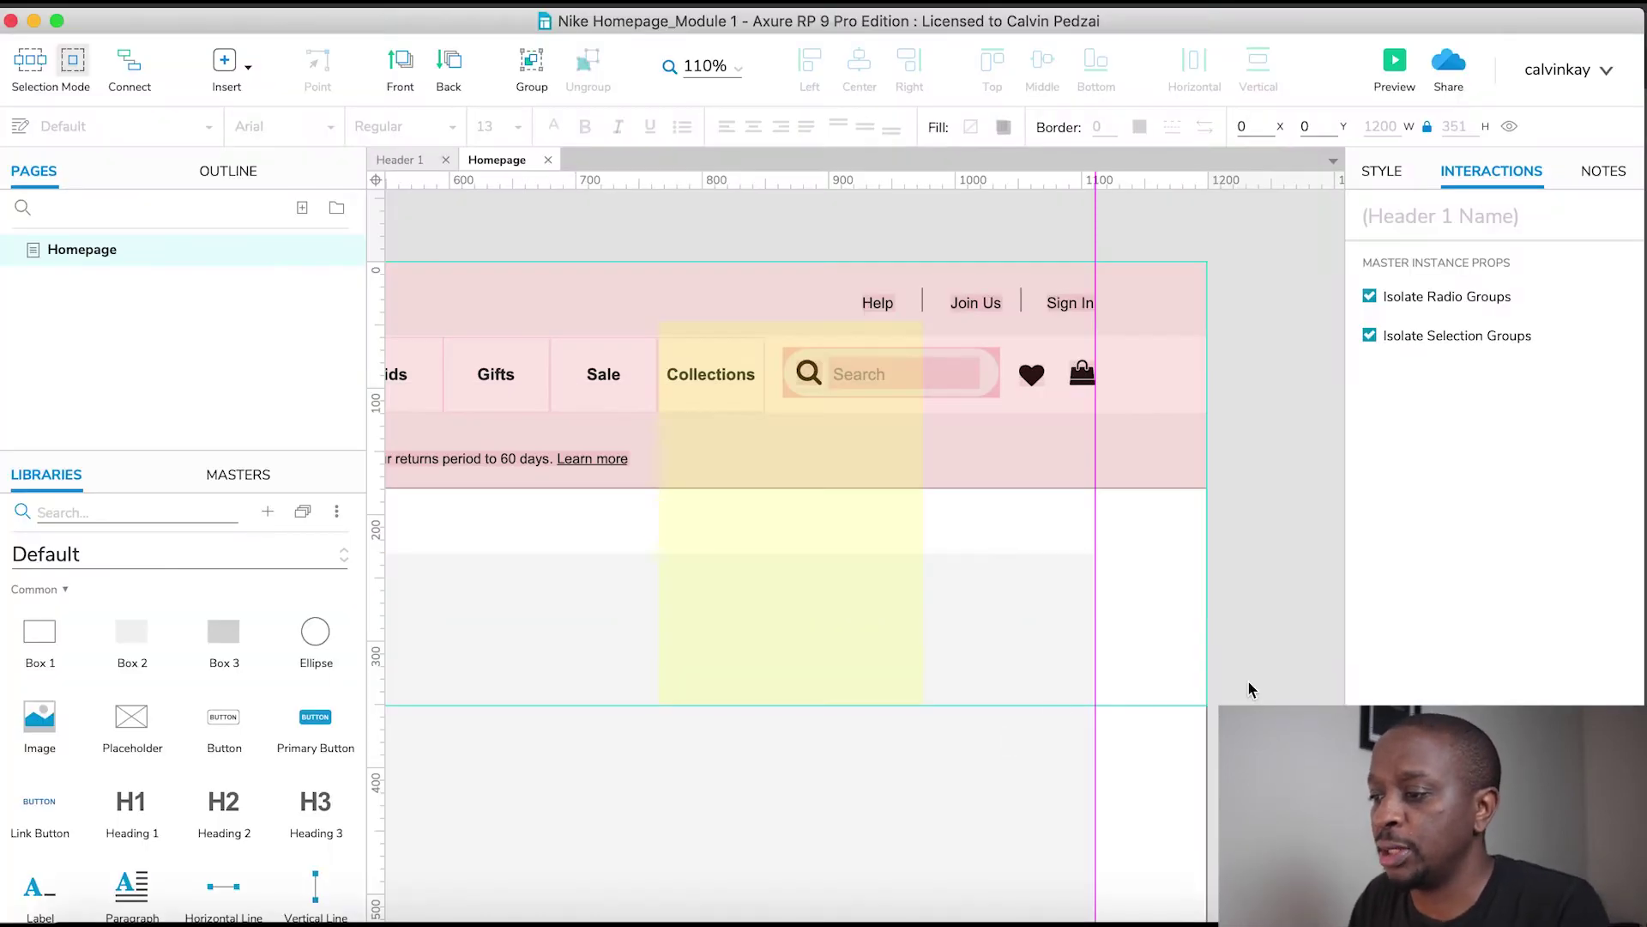
# Place a Box 1 beside the header and resize it to 491 × 500
pyautogui.click(1250, 688)
pyautogui.scroll(-5, 1216, 717)
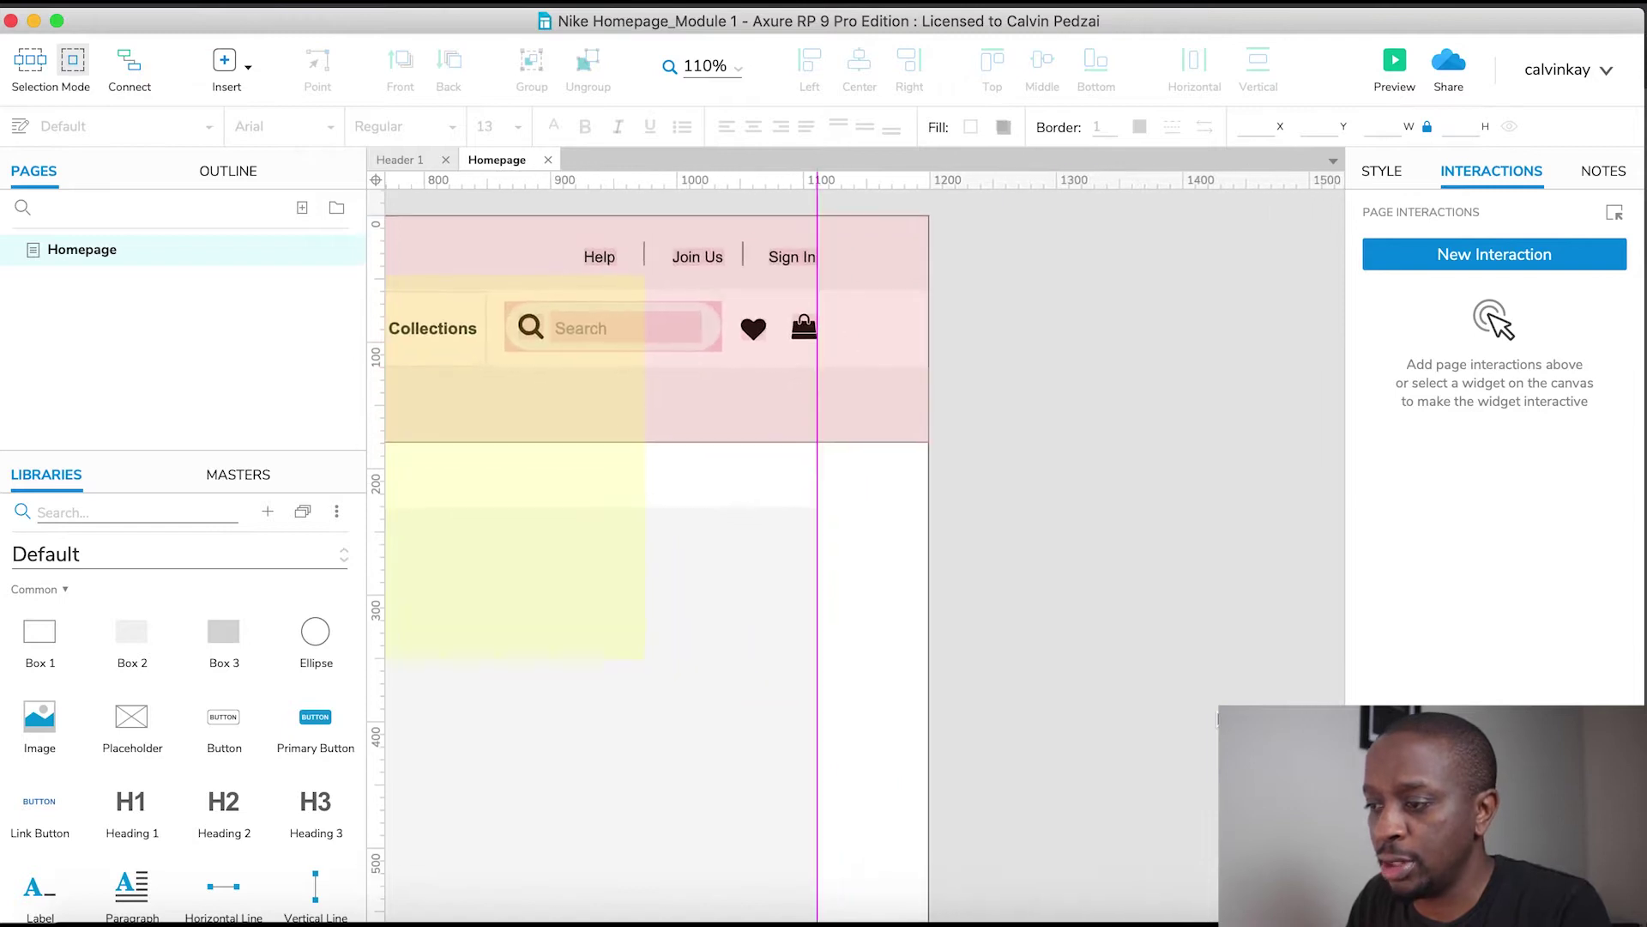
pyautogui.hscroll(3, 1217, 717)
pyautogui.scroll(-2, 1217, 717)
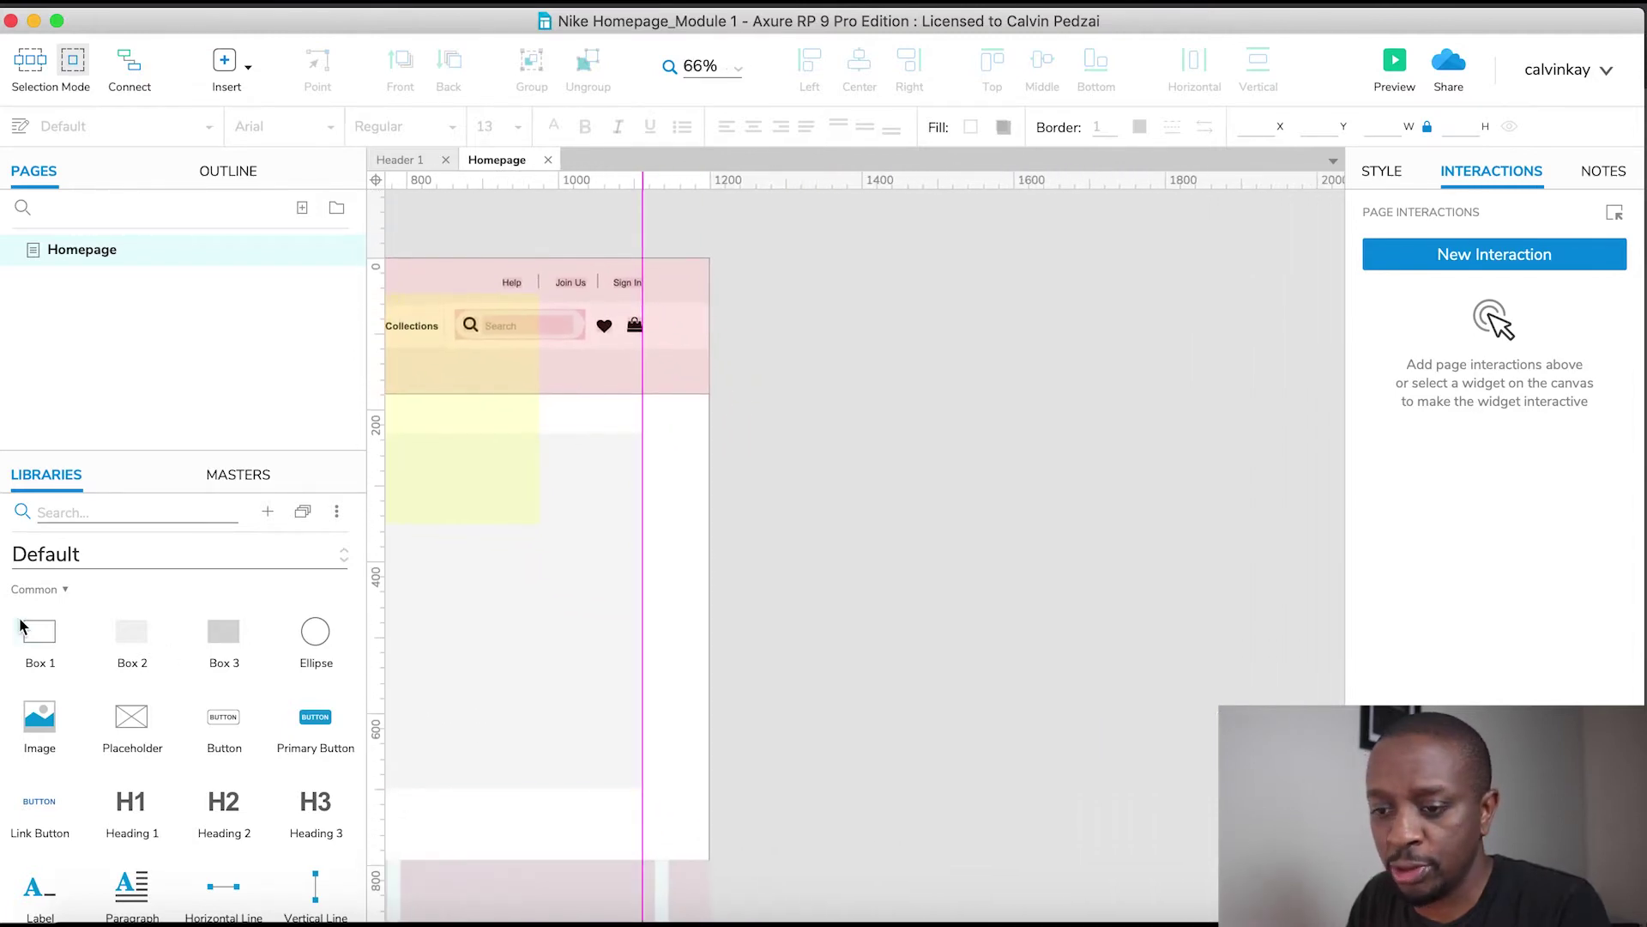
pyautogui.moveTo(40, 634); pyautogui.dragTo(823, 411)
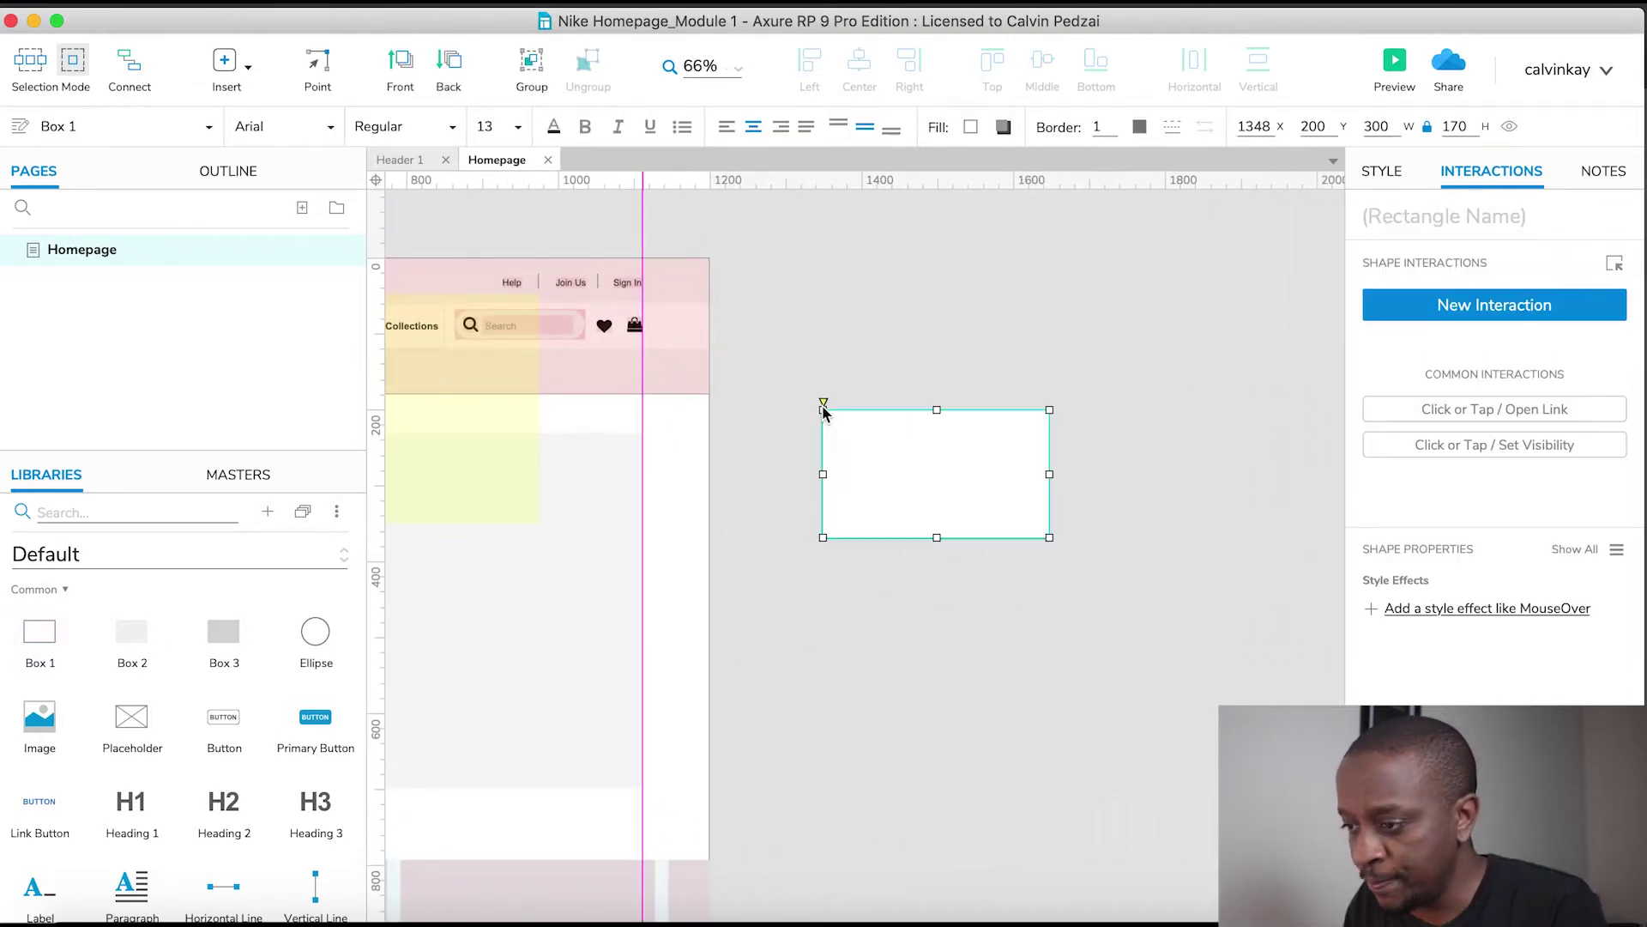
pyautogui.moveTo(1049, 538); pyautogui.dragTo(1196, 795)
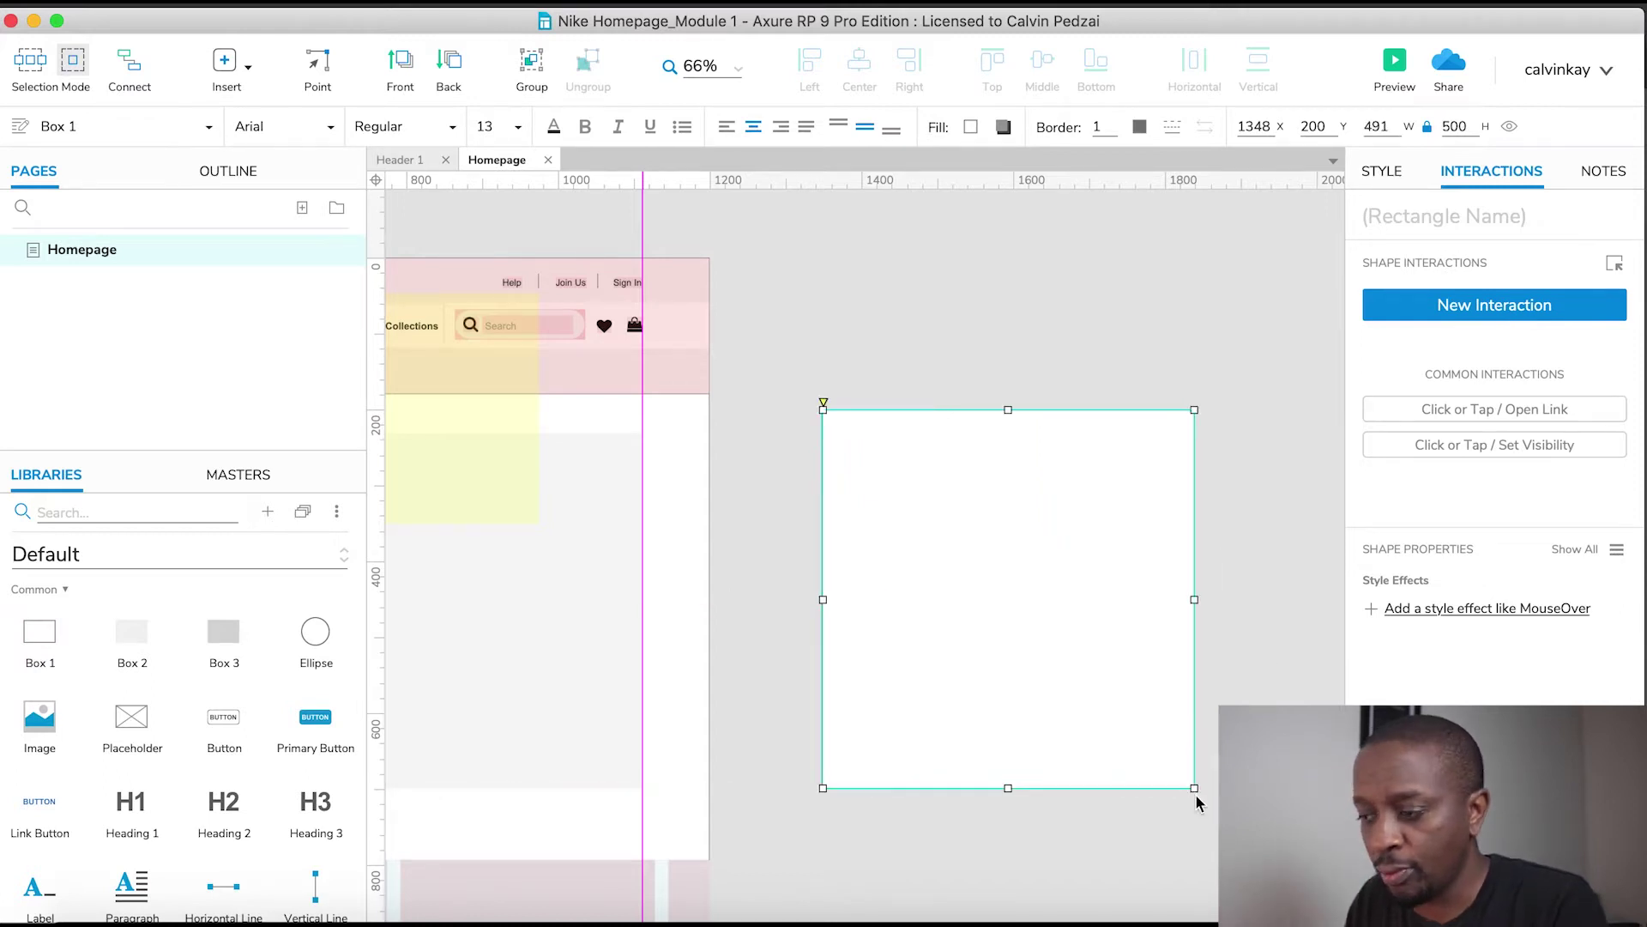
# Copy the sign-in popup heading text from nike.com
pyautogui.press('super+Tab')
pyautogui.press('super+Tab')
pyautogui.press('super+Tab')
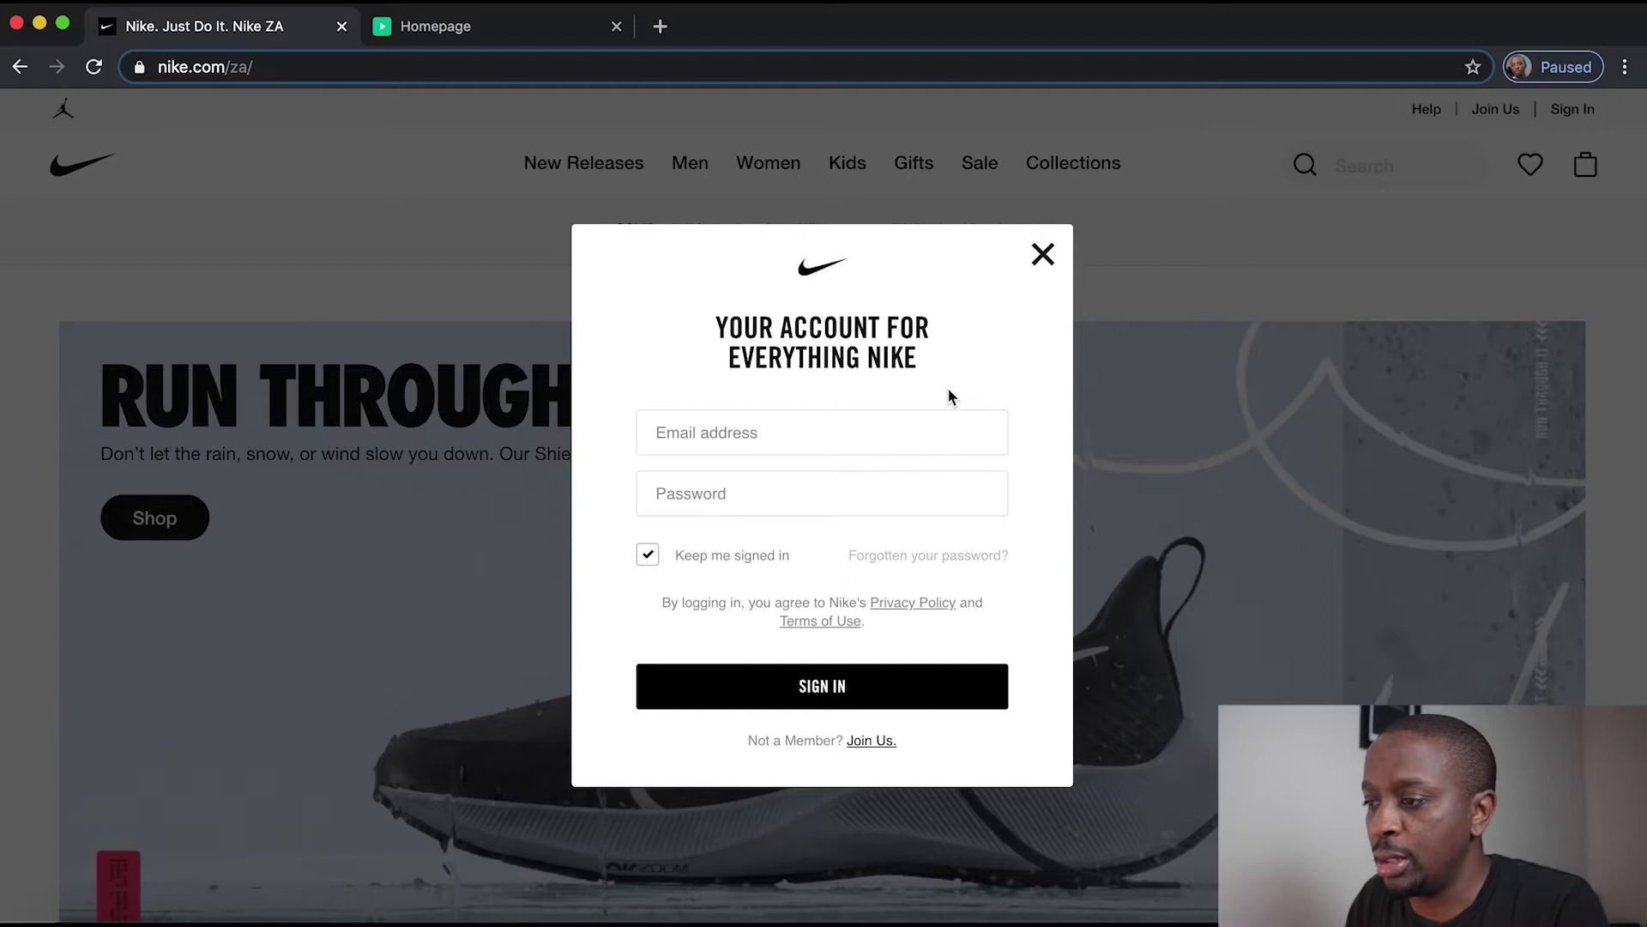
pyautogui.moveTo(920, 362); pyautogui.dragTo(716, 330)
pyautogui.press('cmd+c')
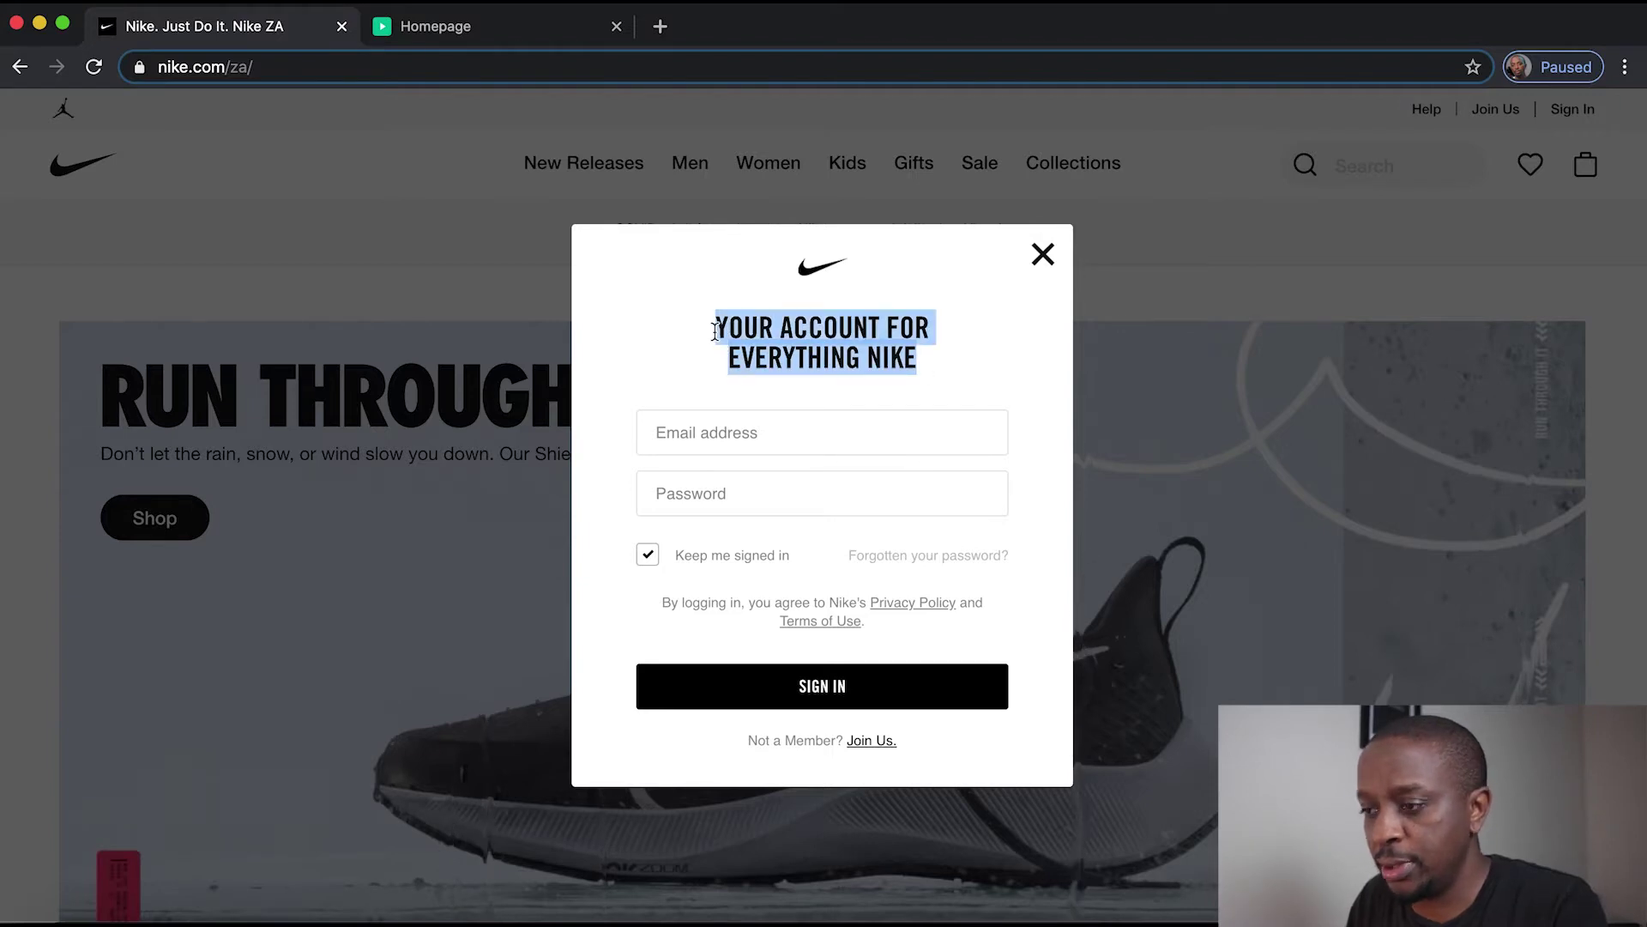
pyautogui.press('super+Tab')
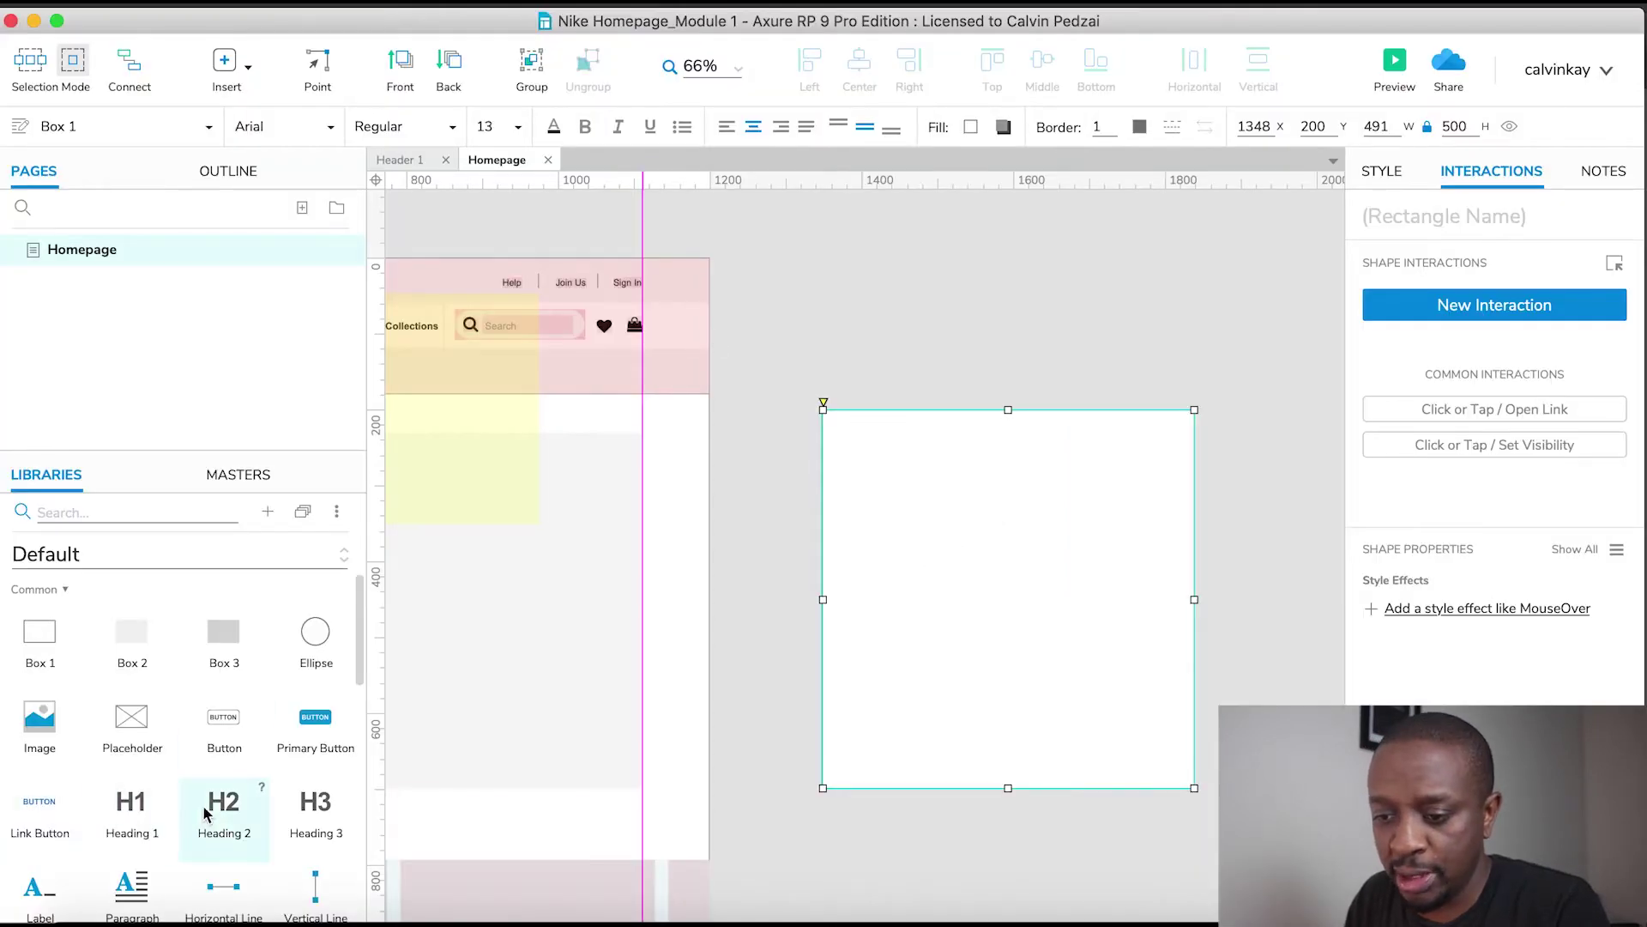
# Add a Heading 2 inside the box and paste 'YOUR ACCOUNT FOR EVERYTHING NIKE' into it
pyautogui.moveTo(230, 815); pyautogui.dragTo(964, 467)
pyautogui.doubleClick(964, 467)
pyautogui.press('cmd+v')
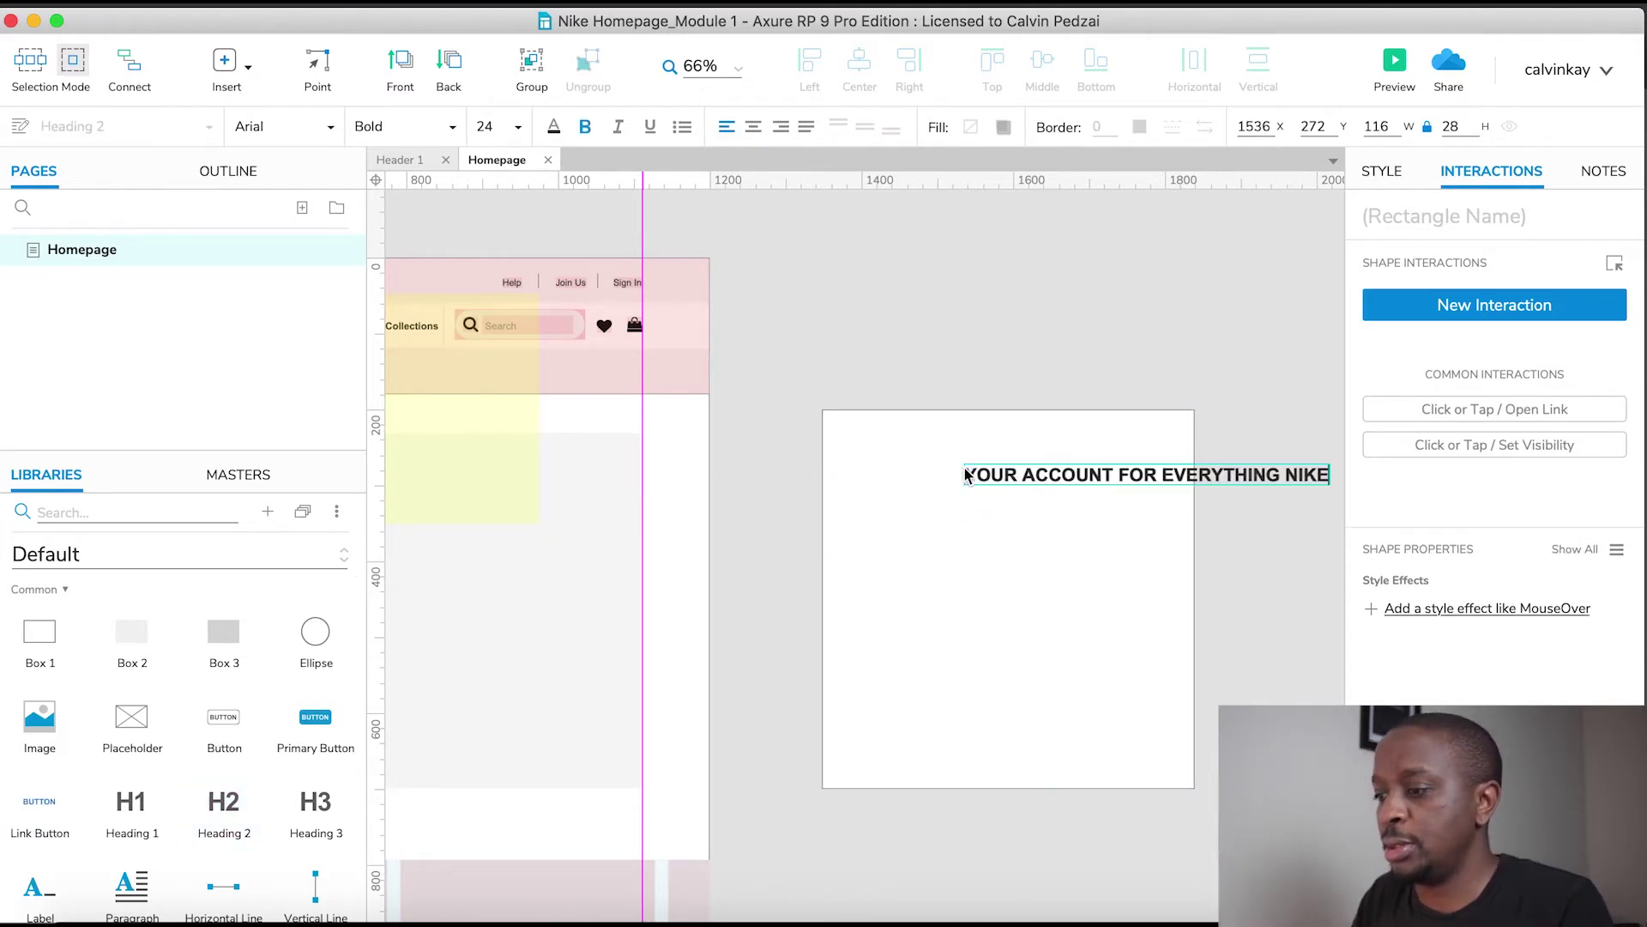
pyautogui.click(1243, 536)
pyautogui.press('super+Tab')
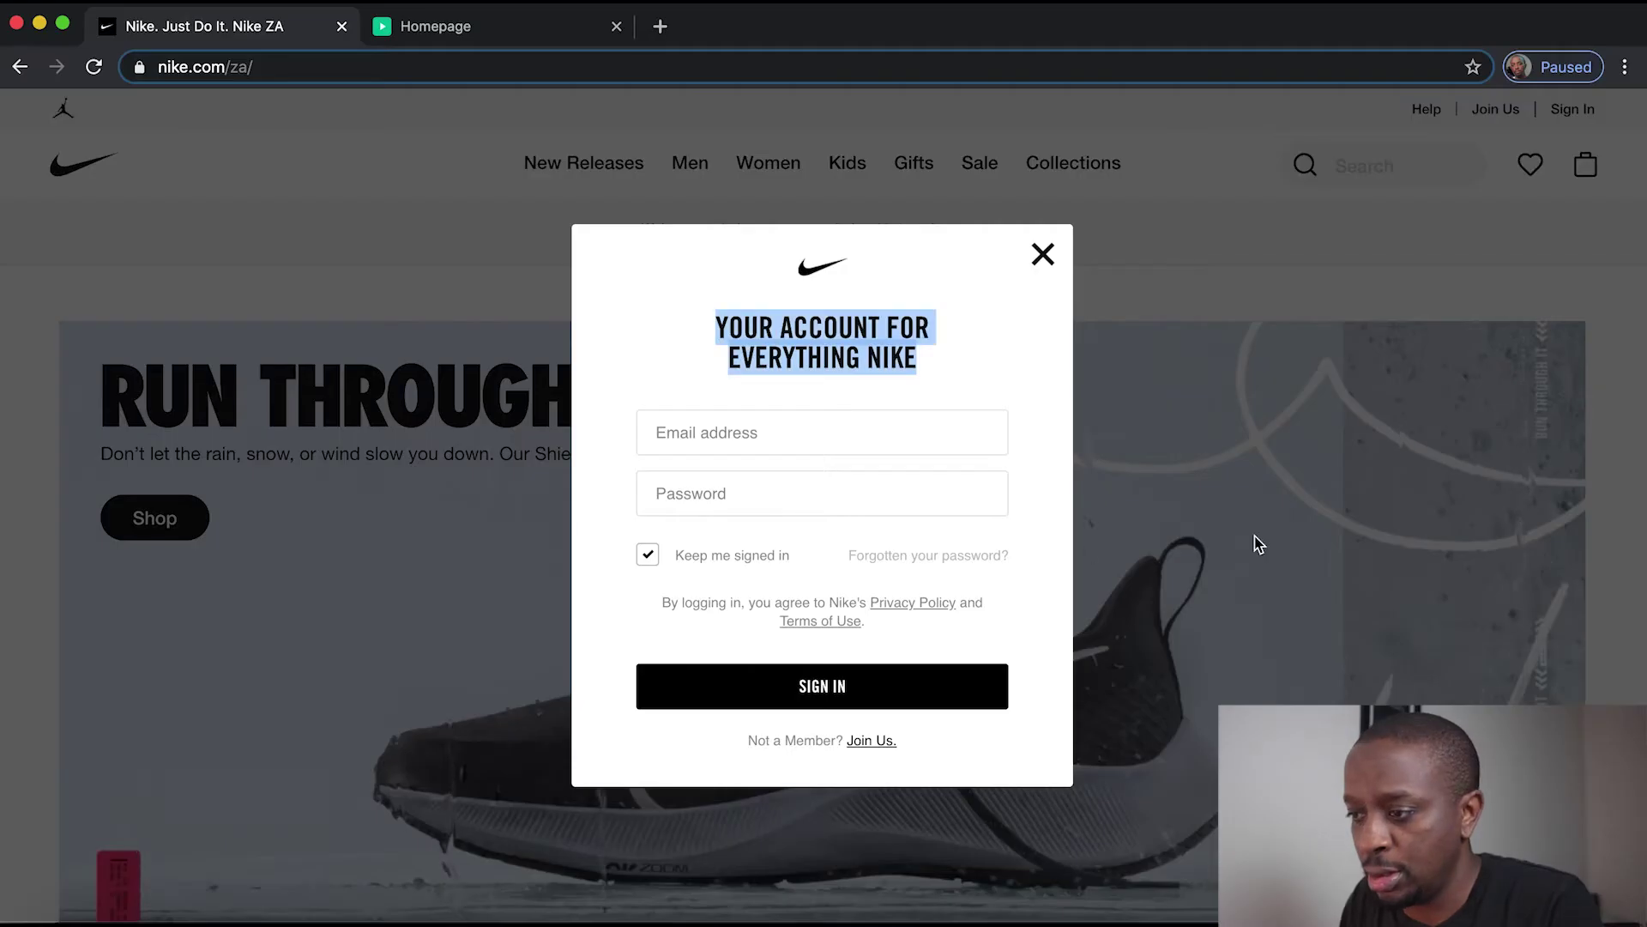
pyautogui.press('super+Tab')
# Narrow the heading to 261 wide so it wraps, center-align it, and centre it in the box
pyautogui.click(1154, 479)
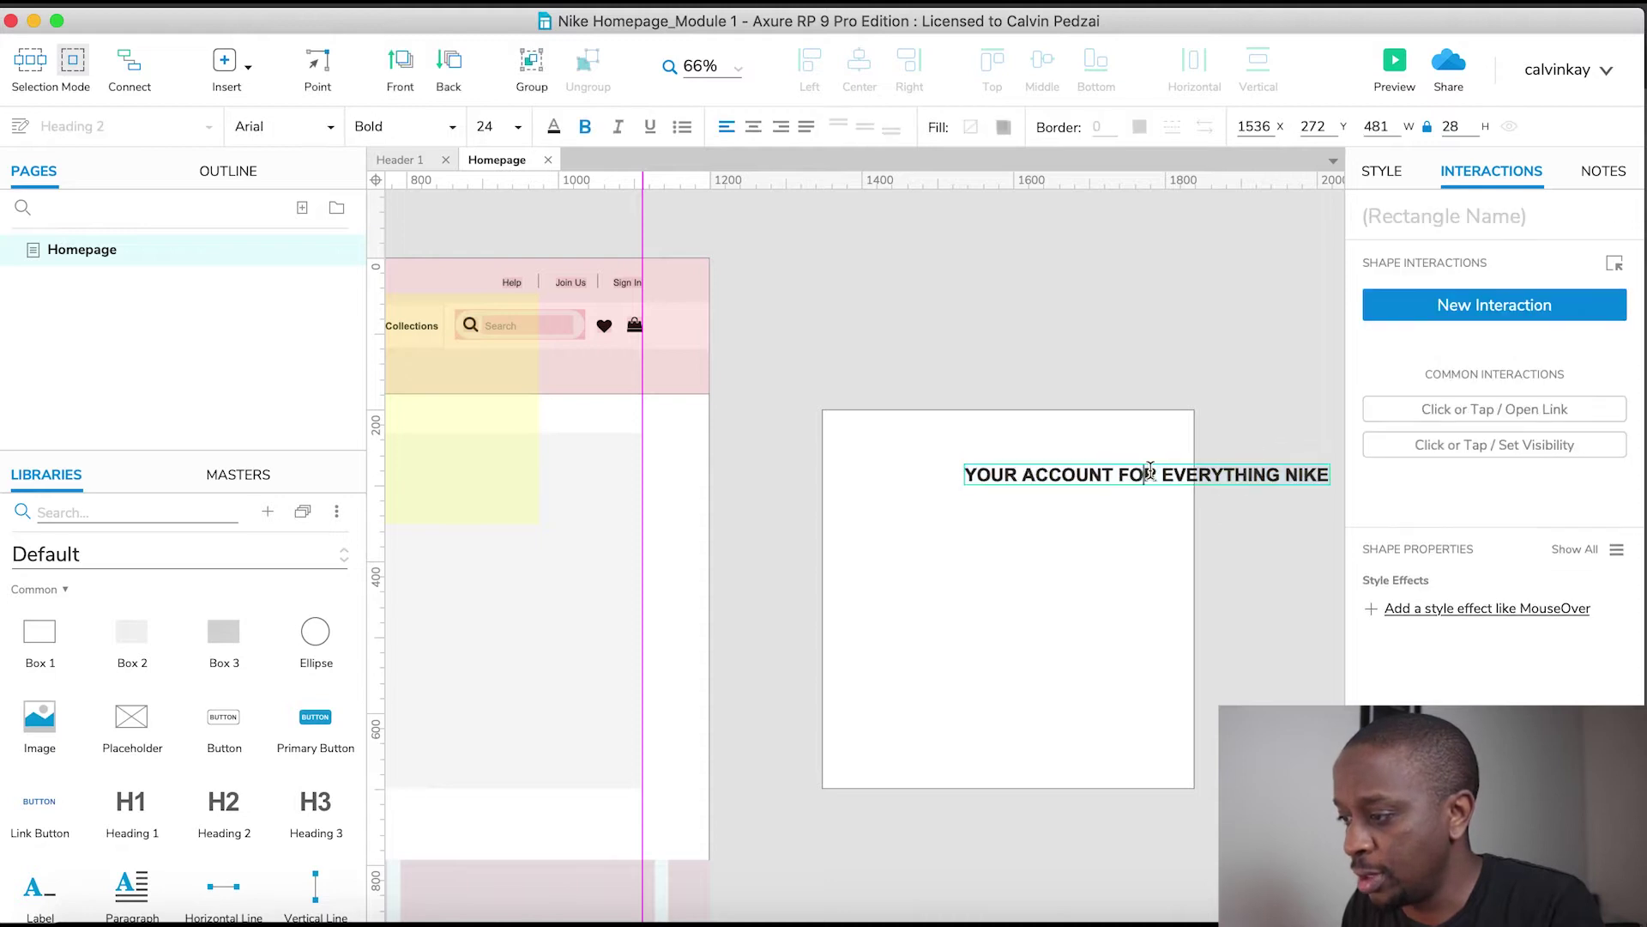
pyautogui.moveTo(1331, 474); pyautogui.dragTo(1164, 486)
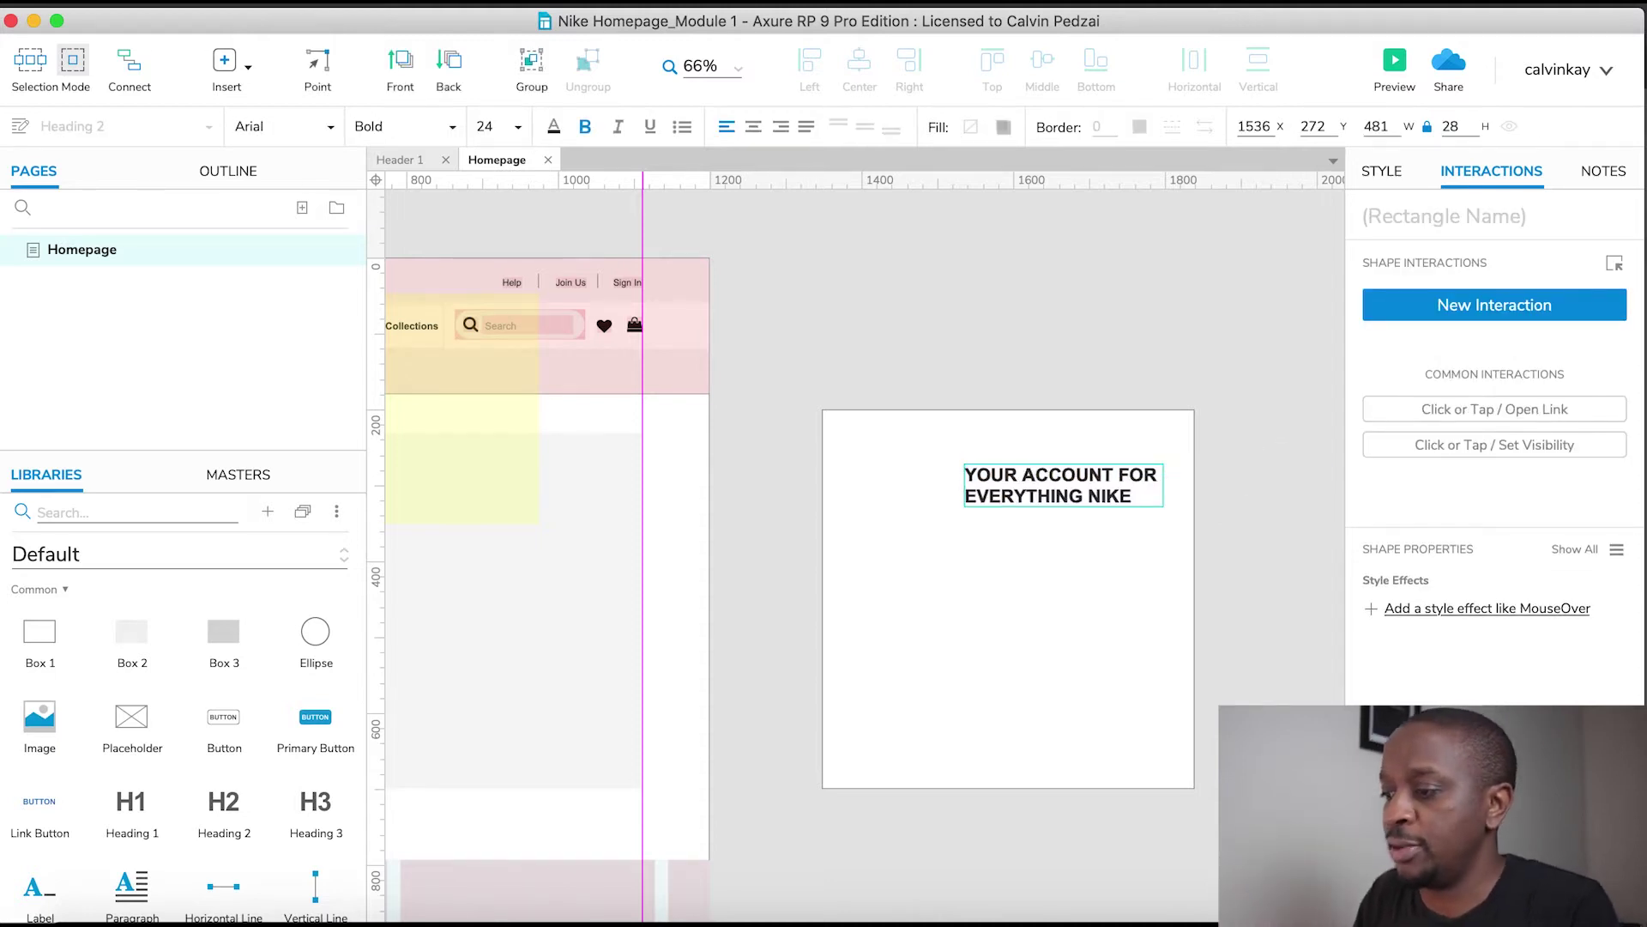
pyautogui.click(1248, 477)
pyautogui.click(1063, 485)
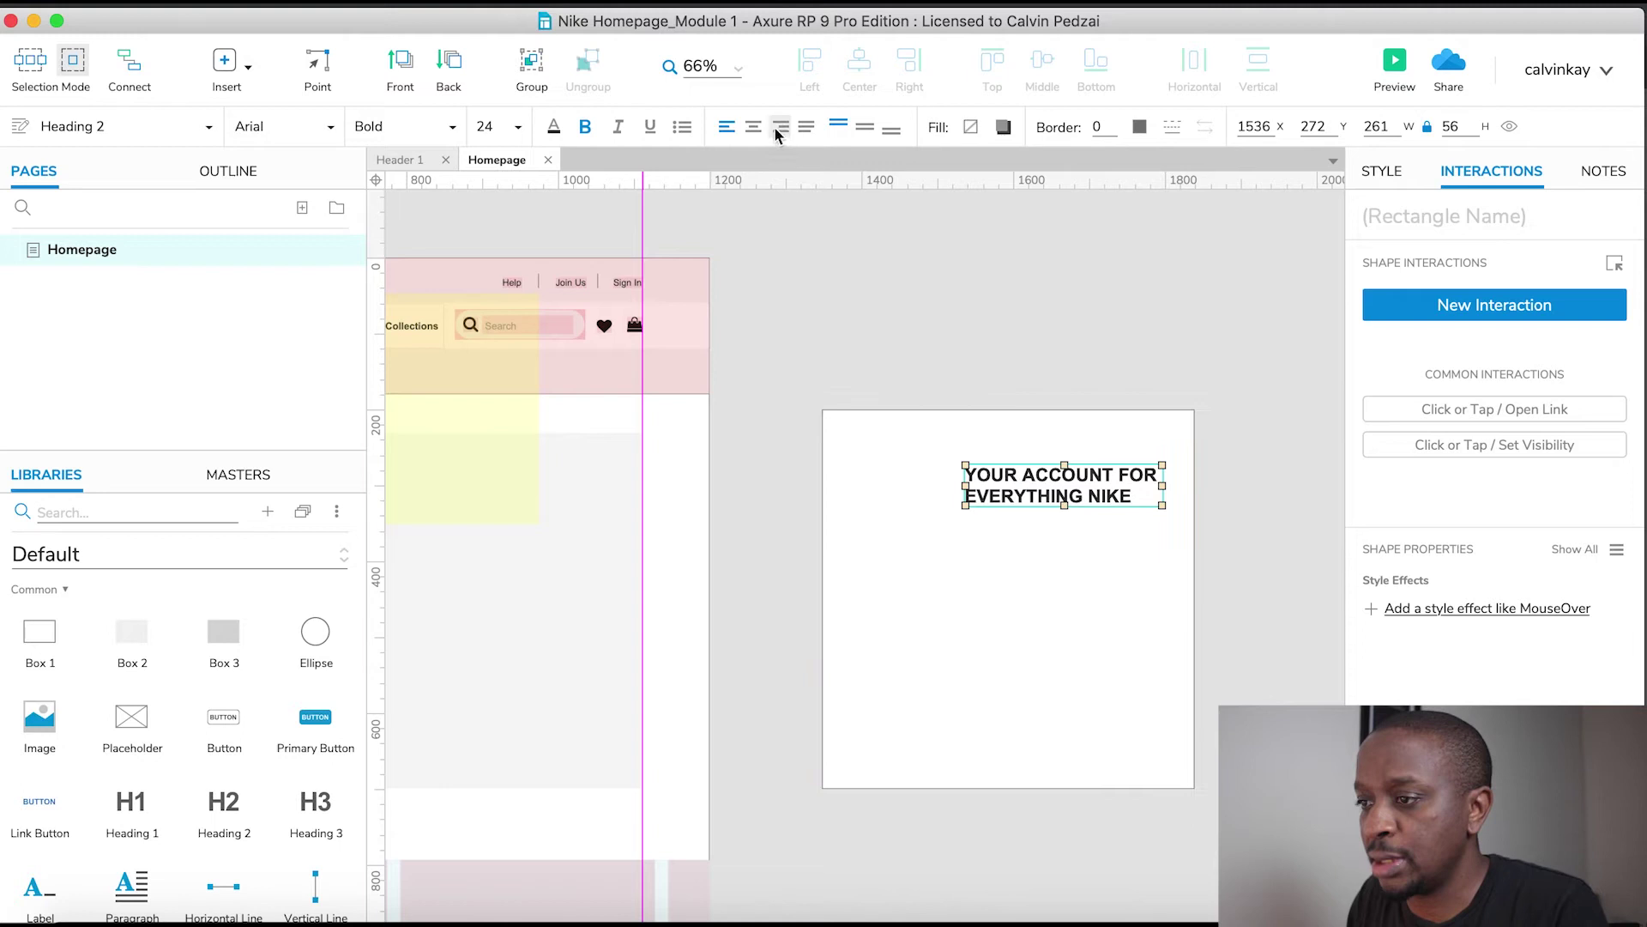
pyautogui.click(753, 127)
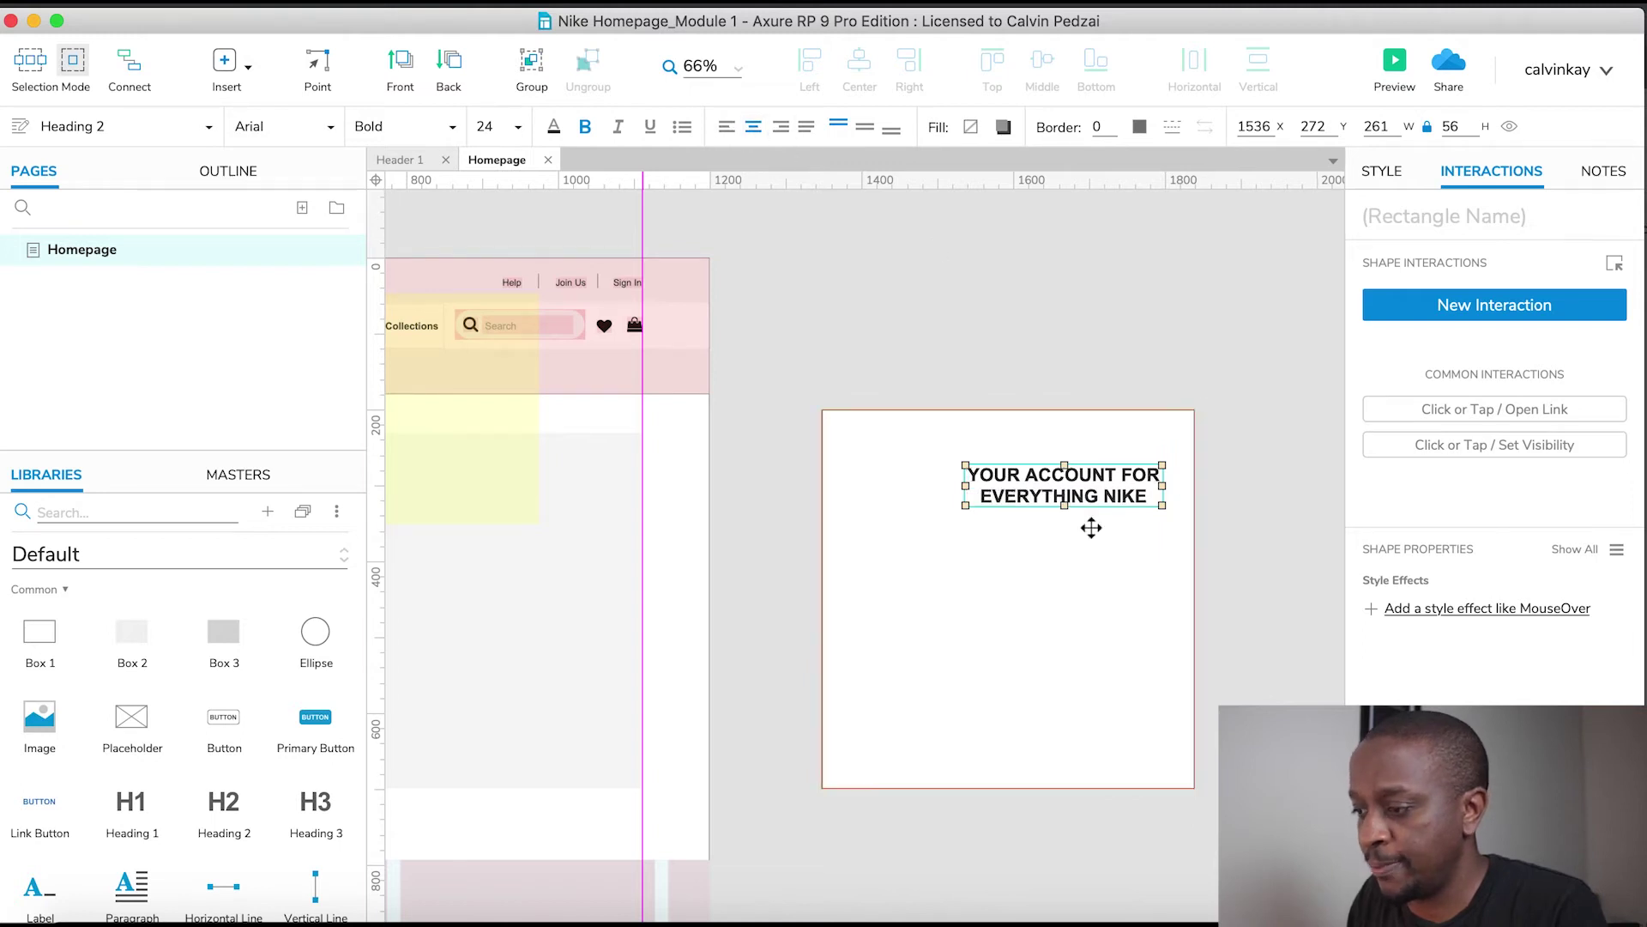
pyautogui.moveTo(1056, 474); pyautogui.dragTo(1005, 479)
pyautogui.press('super+Tab')
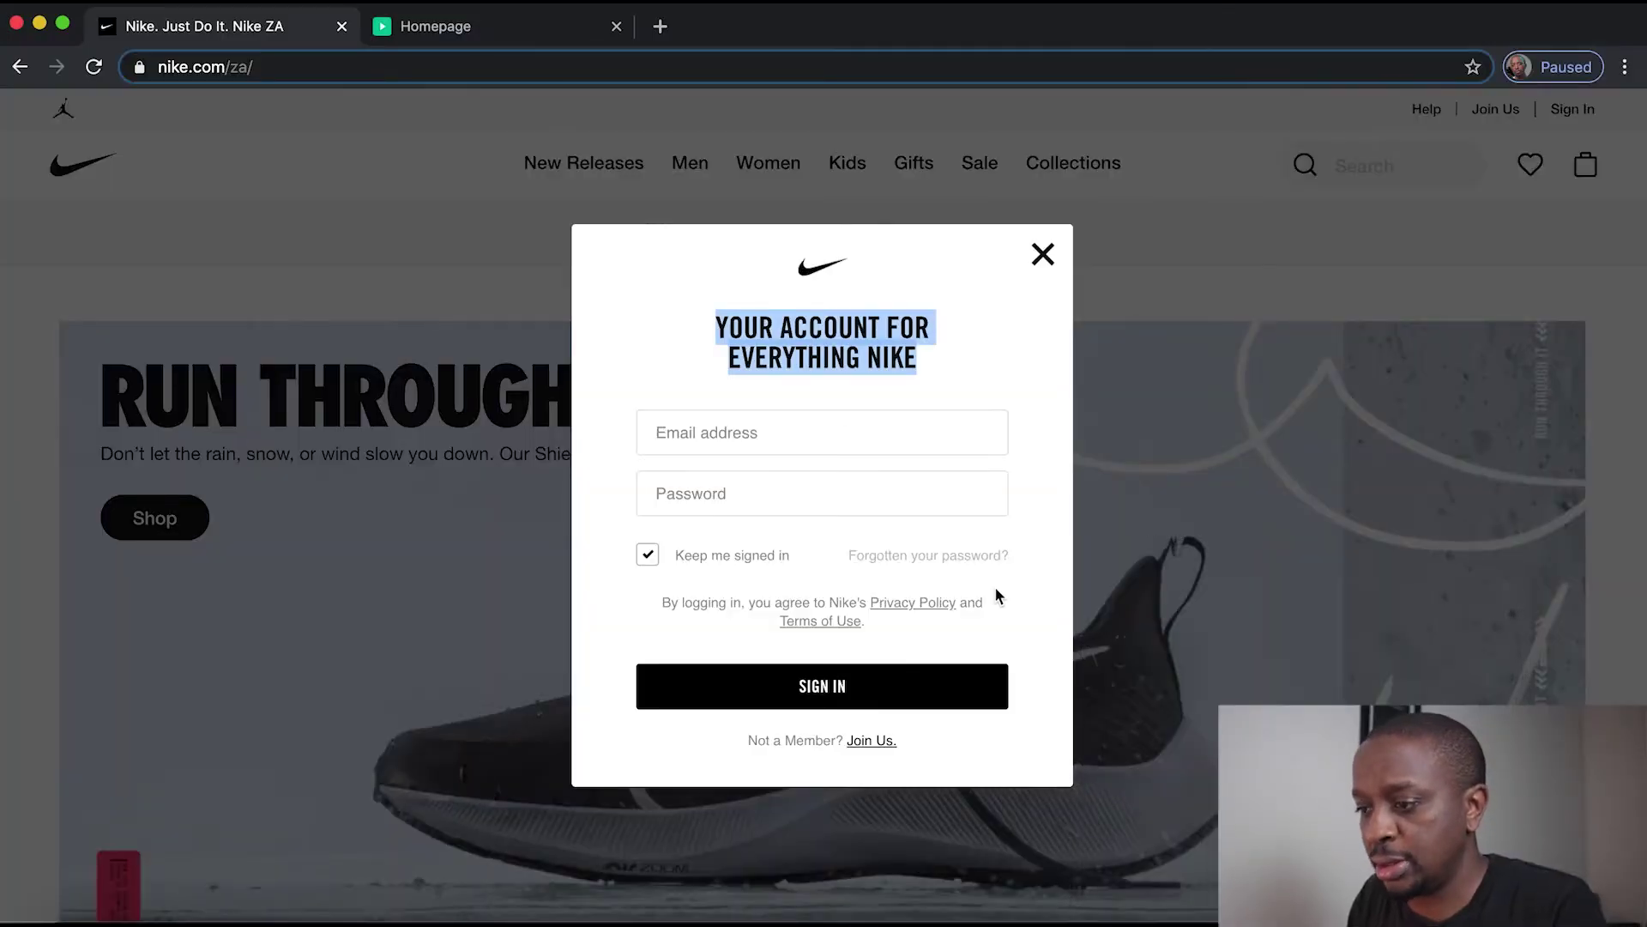
pyautogui.press('super+Tab')
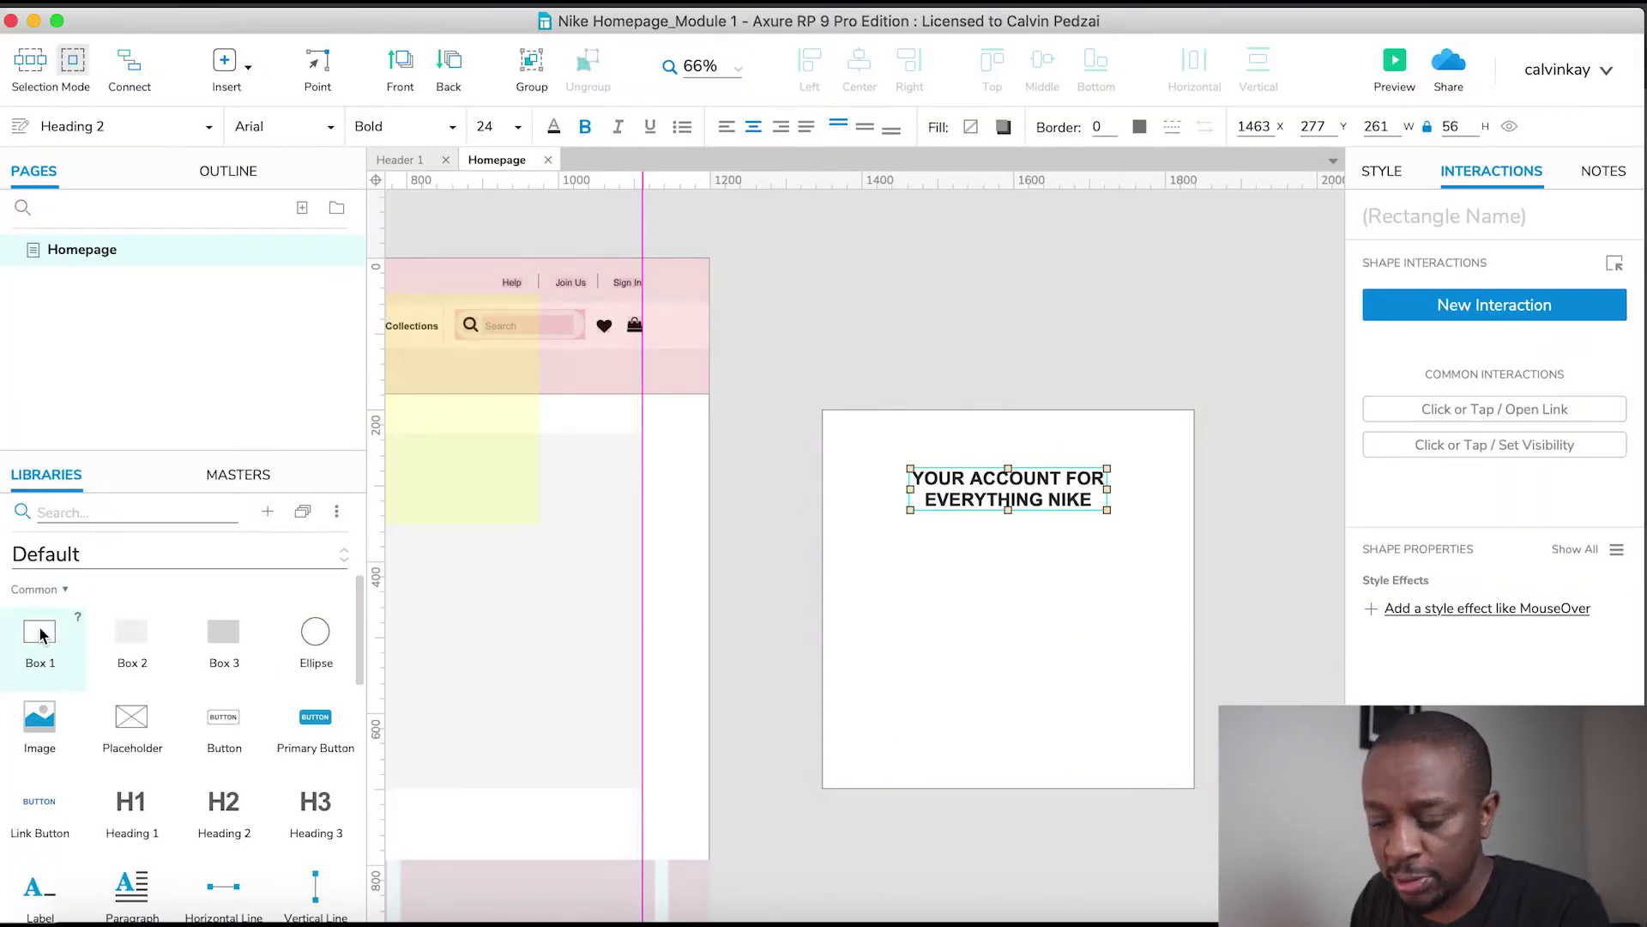
# Add a Box 1 below the heading and size it to a 400 × 49 input field
pyautogui.moveTo(40, 635); pyautogui.dragTo(857, 534)
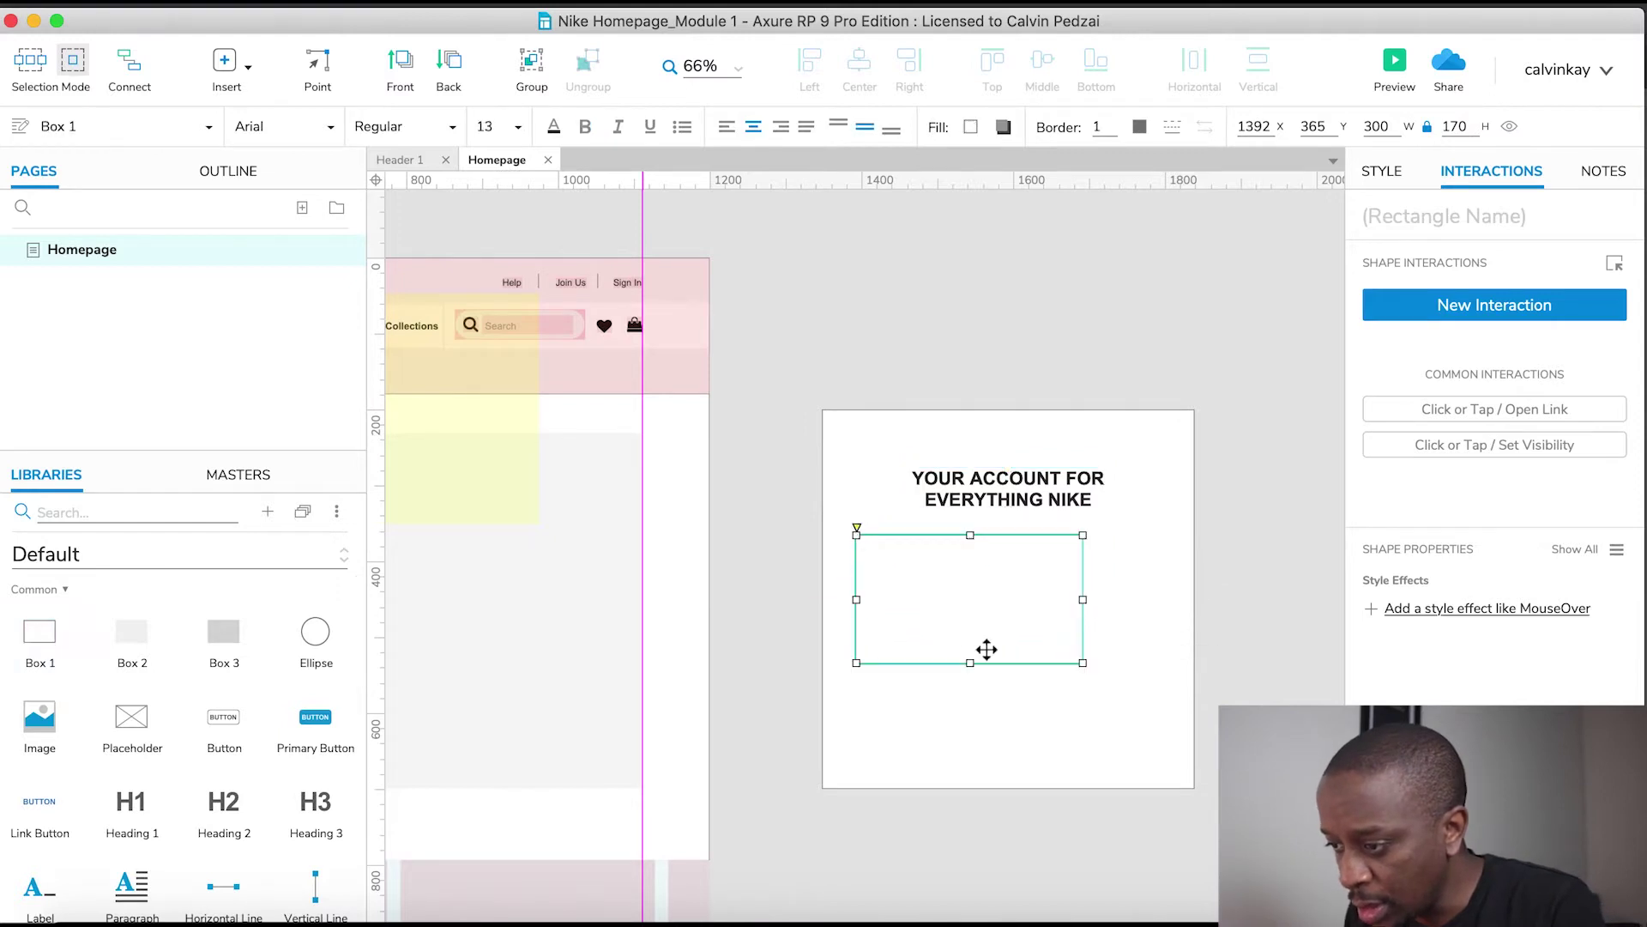
pyautogui.moveTo(970, 662); pyautogui.dragTo(970, 598)
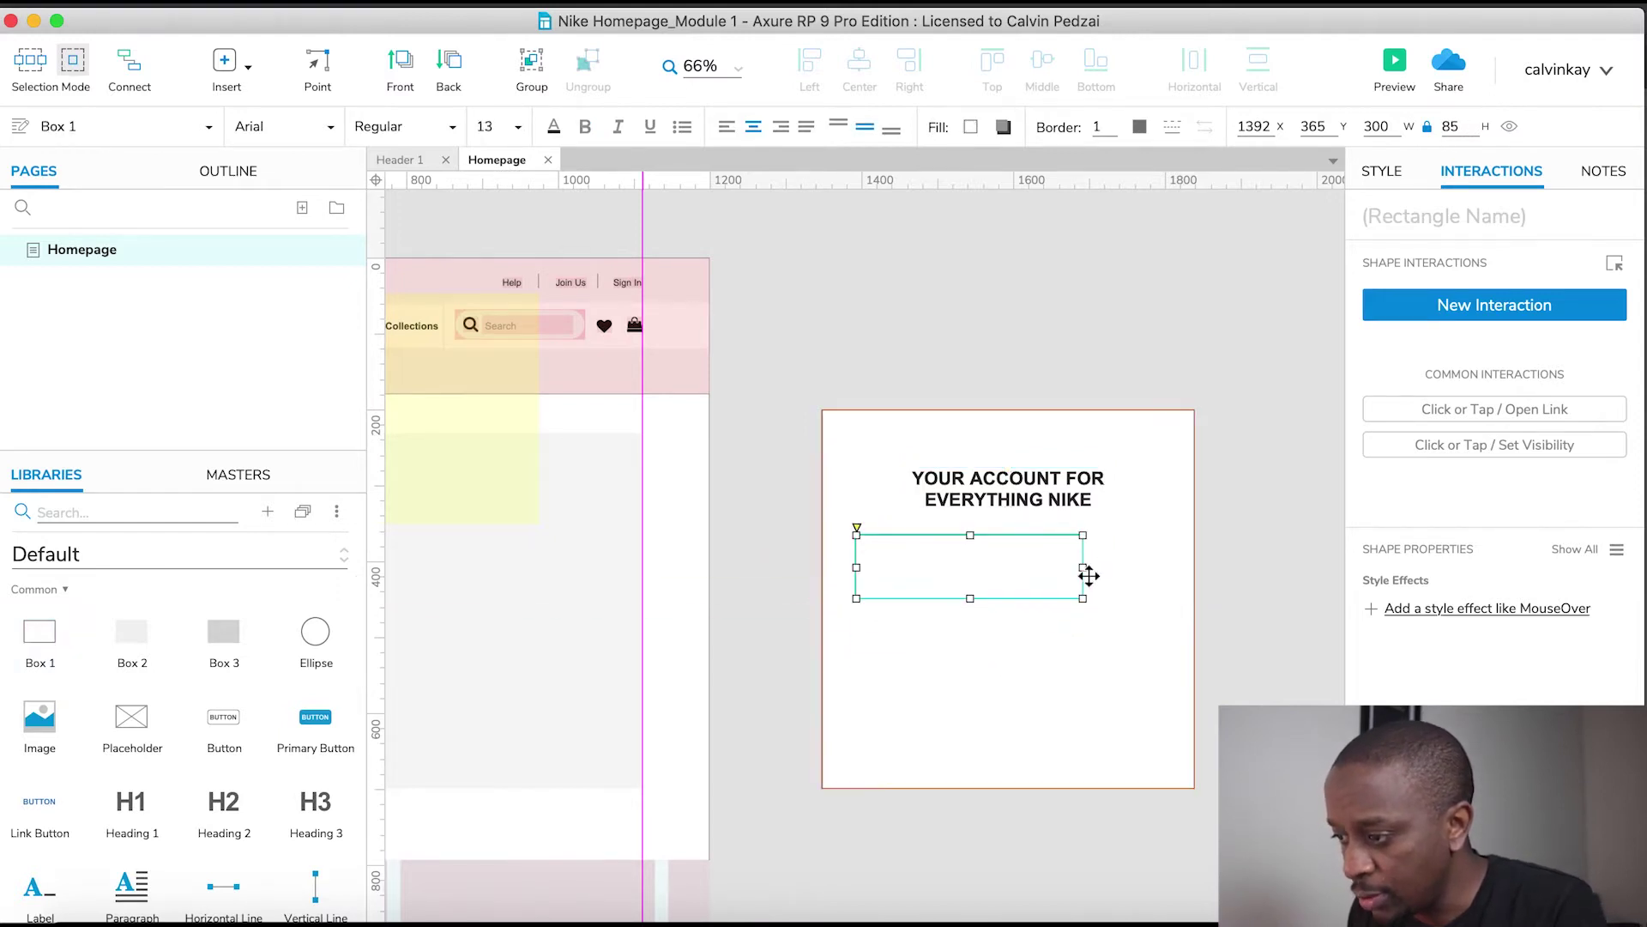
pyautogui.moveTo(1083, 569); pyautogui.dragTo(1160, 568)
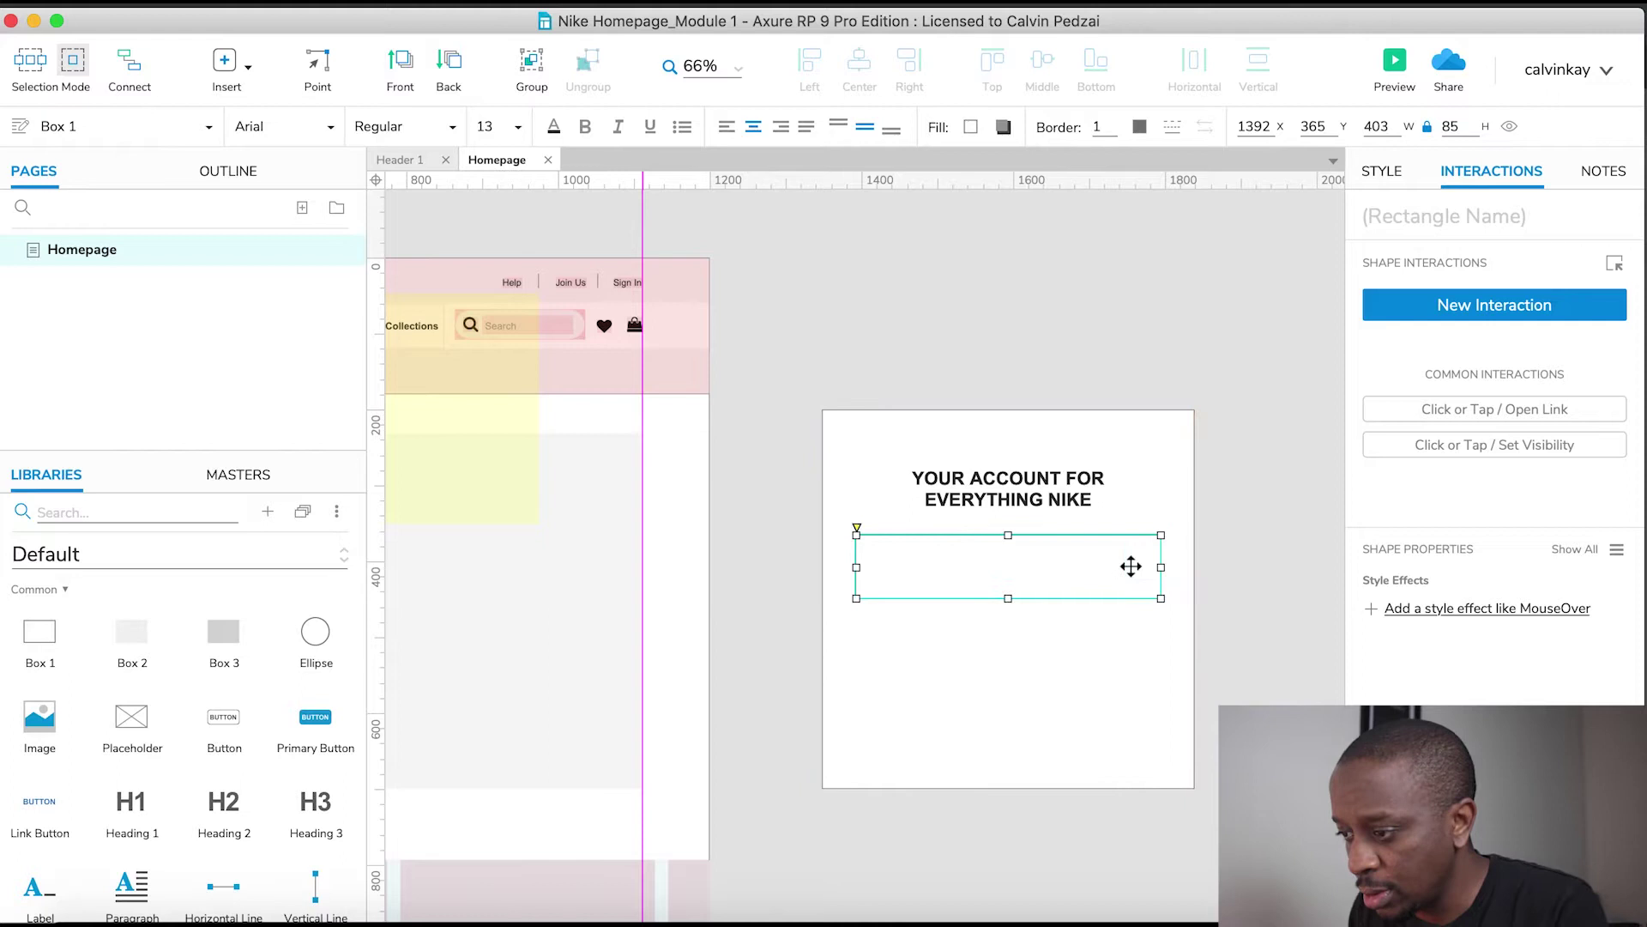
pyautogui.moveTo(1008, 598); pyautogui.dragTo(1000, 550)
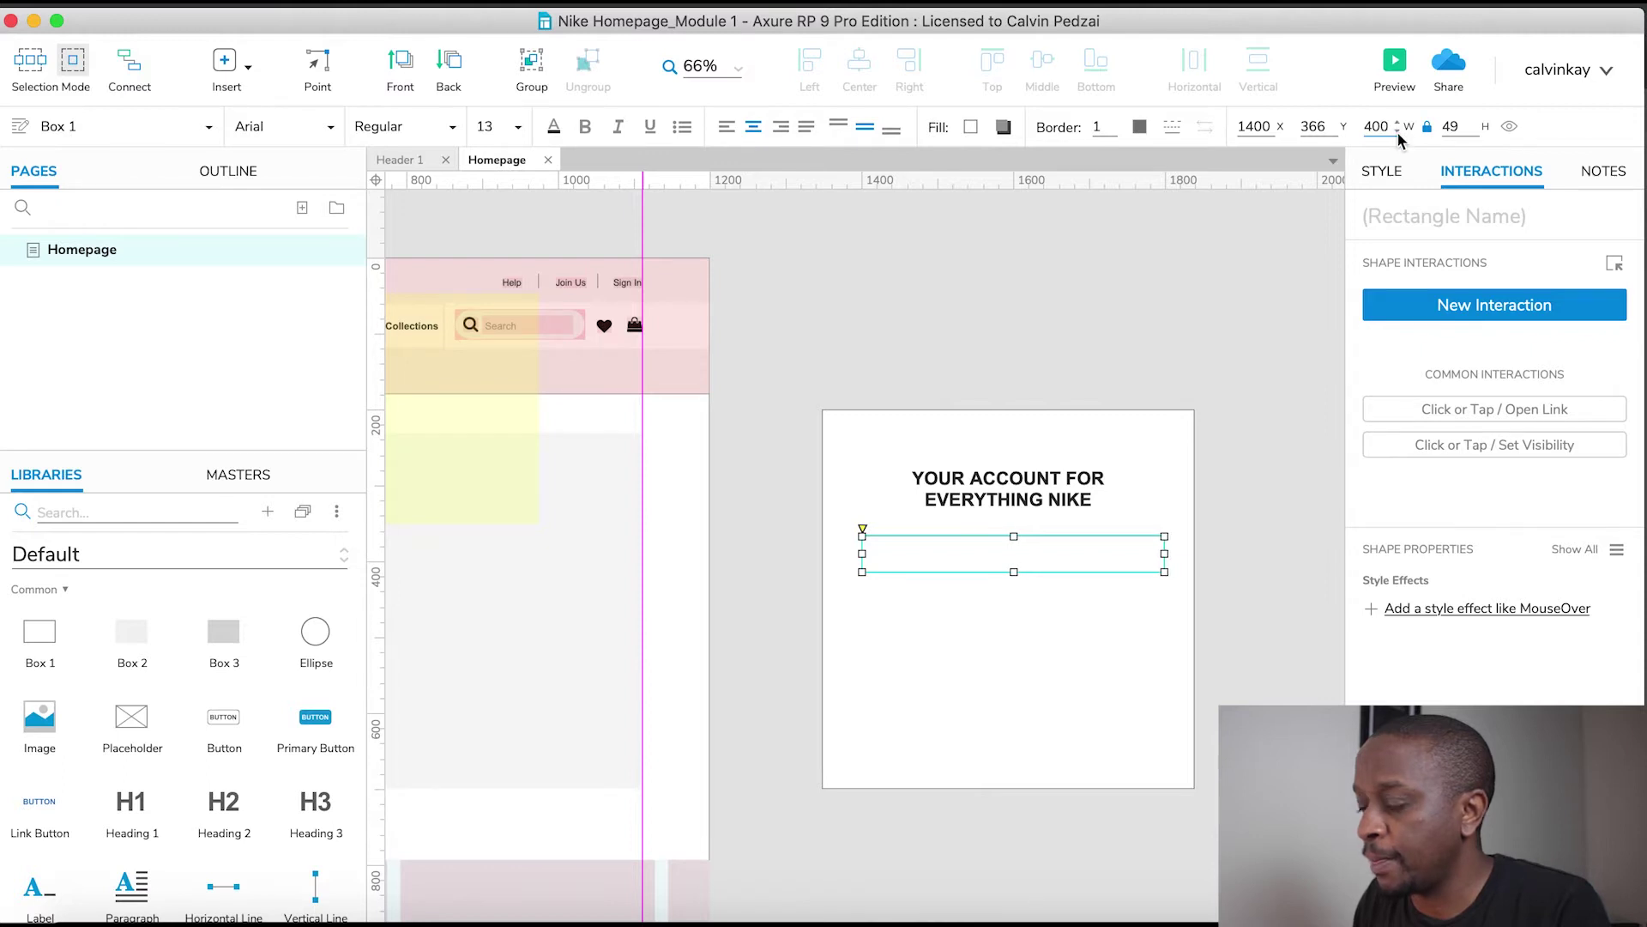
pyautogui.click(1262, 536)
pyautogui.click(1004, 551)
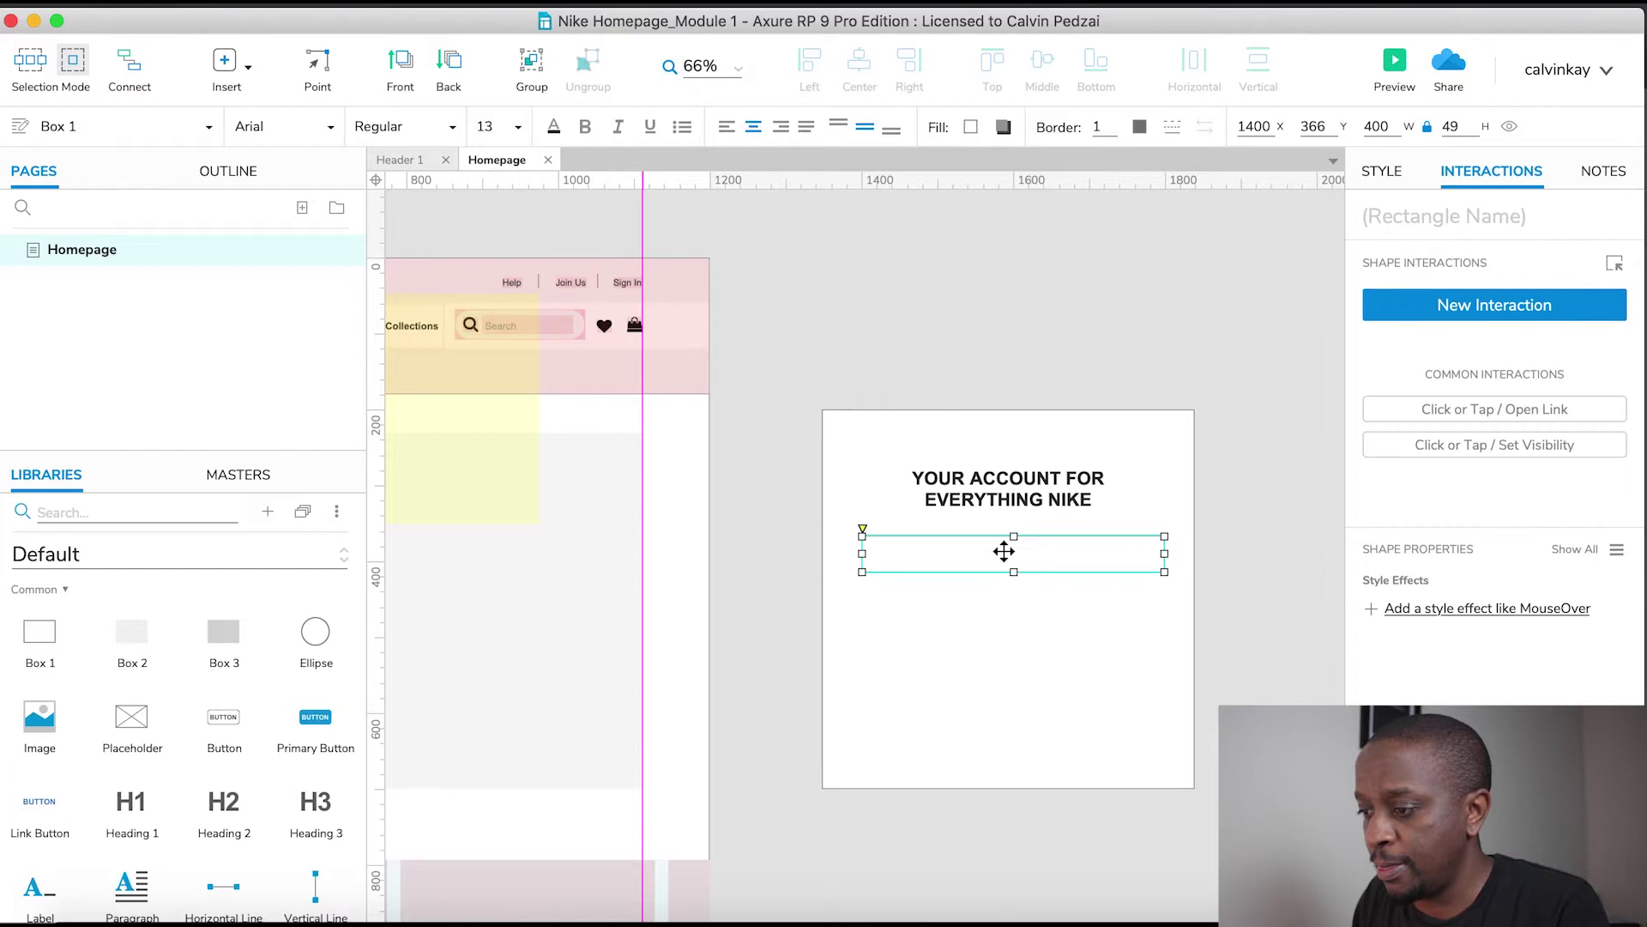
pyautogui.click(1474, 125)
# Stretch the popup box taller to 491 × 600
pyautogui.click(1263, 556)
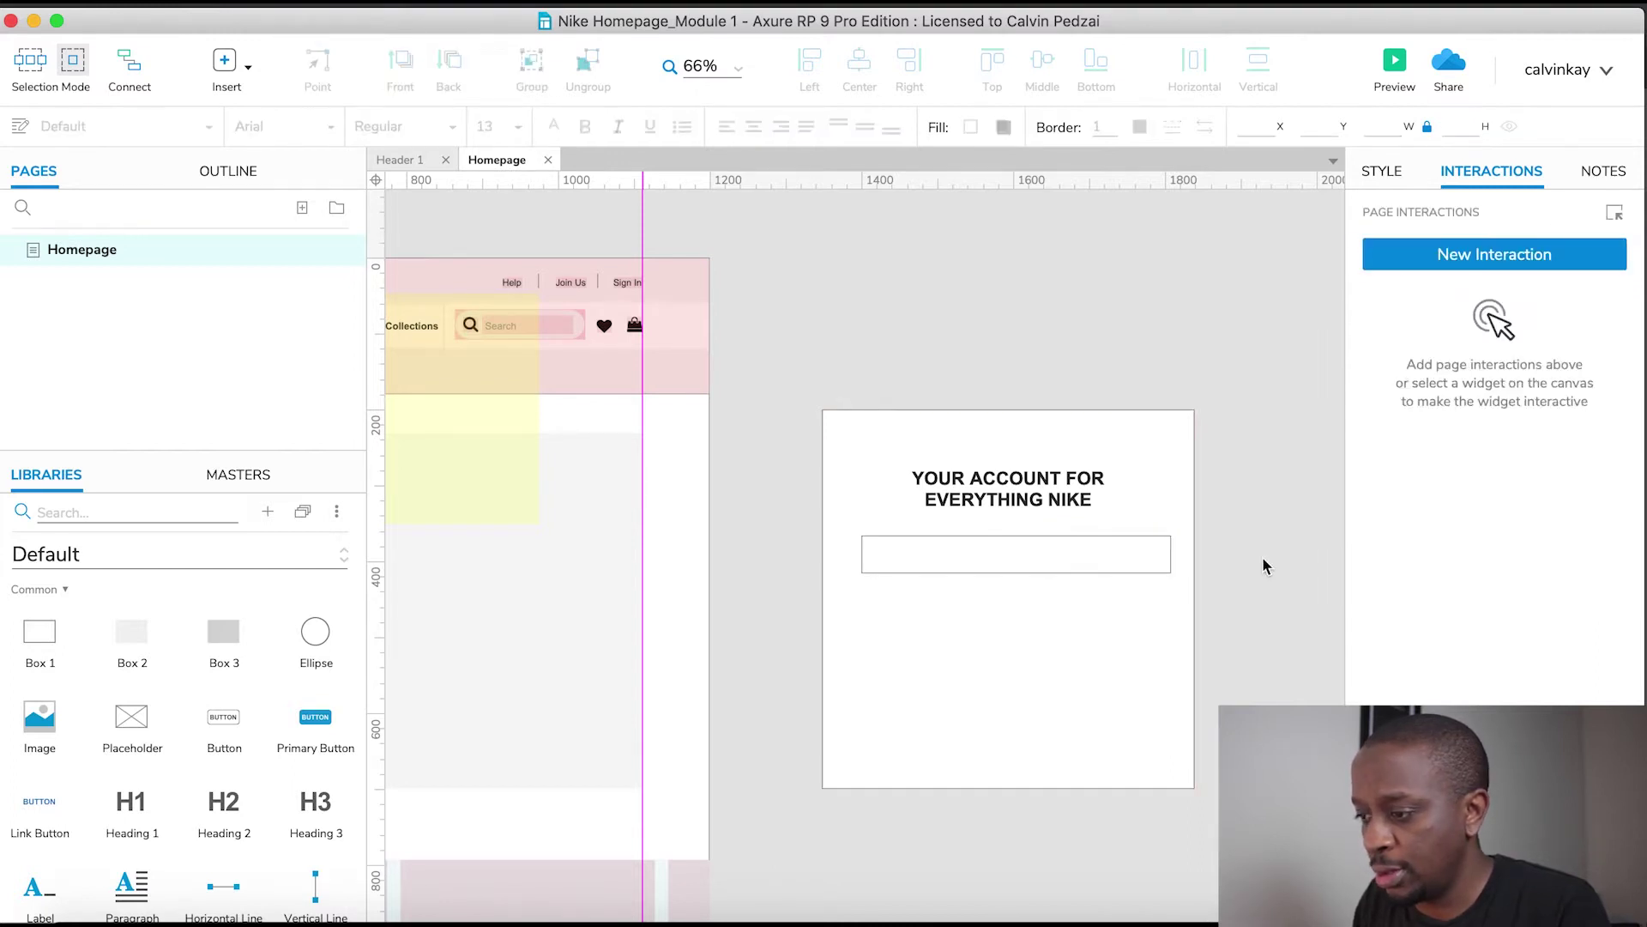
pyautogui.click(1047, 724)
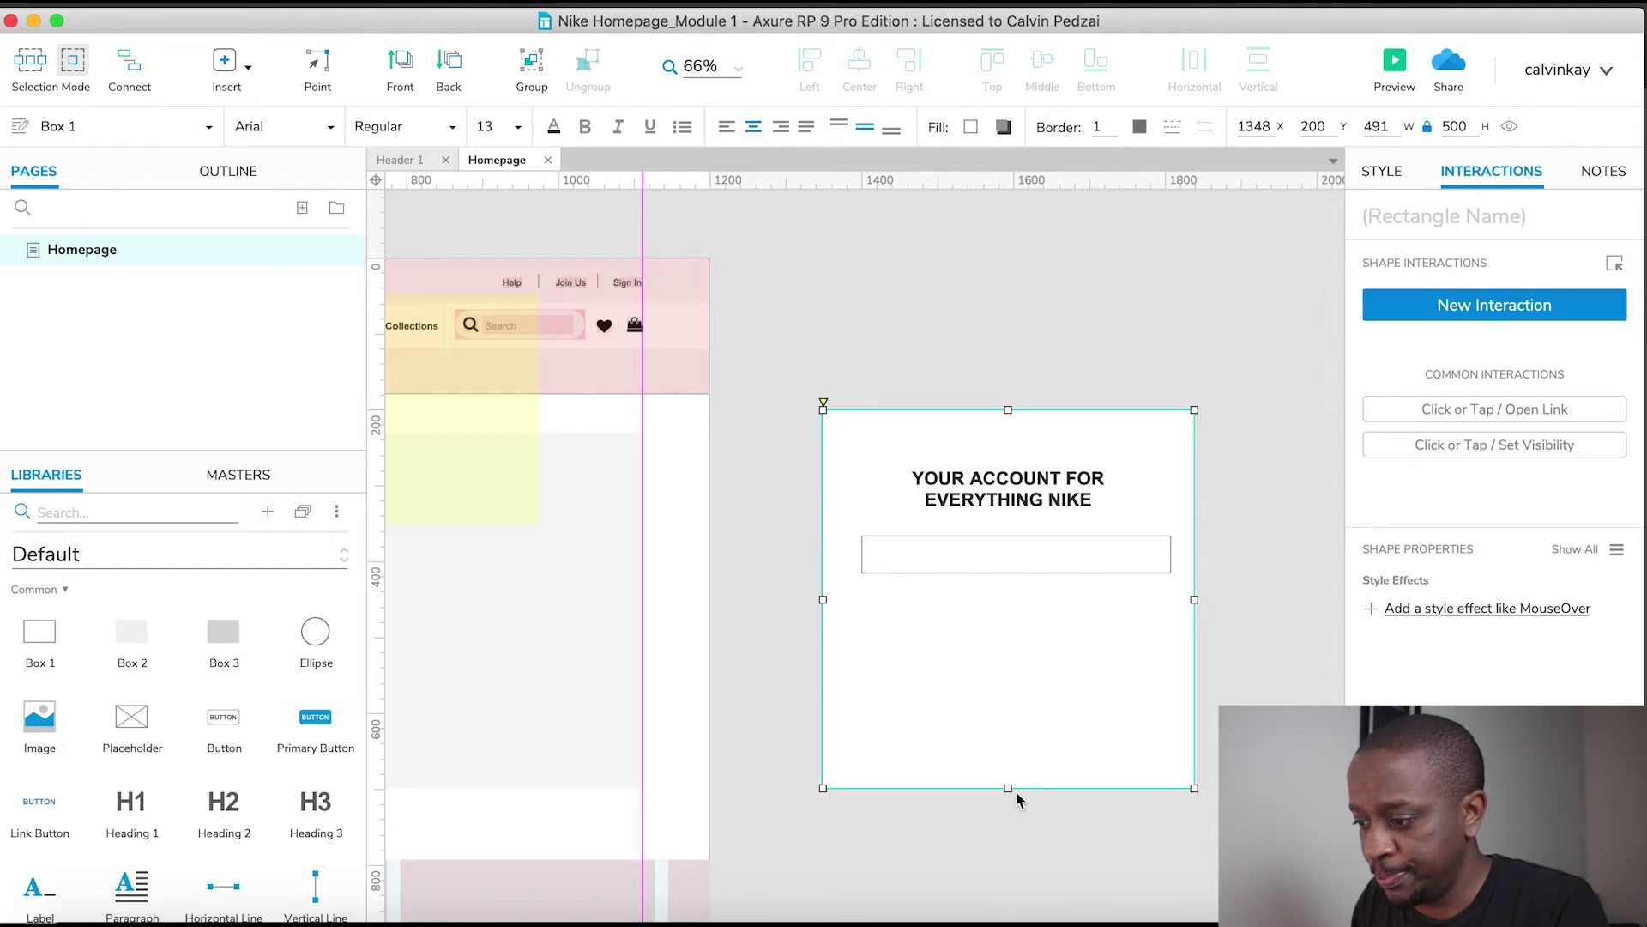
pyautogui.moveTo(1010, 788); pyautogui.dragTo(1015, 864)
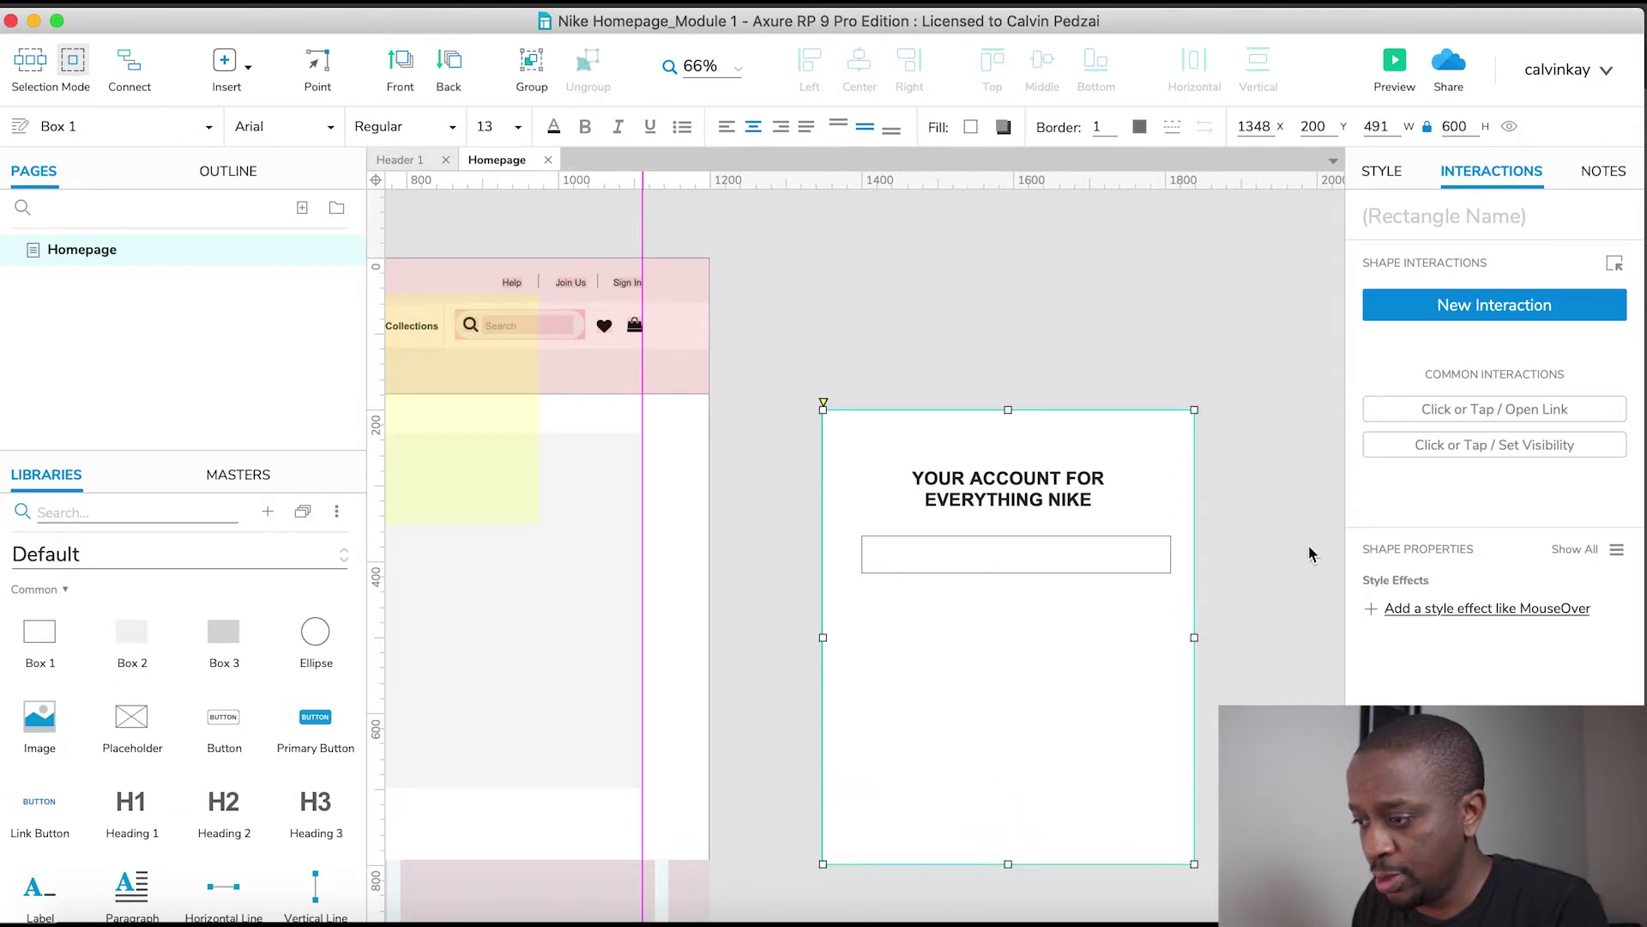
pyautogui.click(1267, 592)
# Alt-drag a copy of the field box below the first one, checking nike.com for comparison
pyautogui.press('super+Tab')
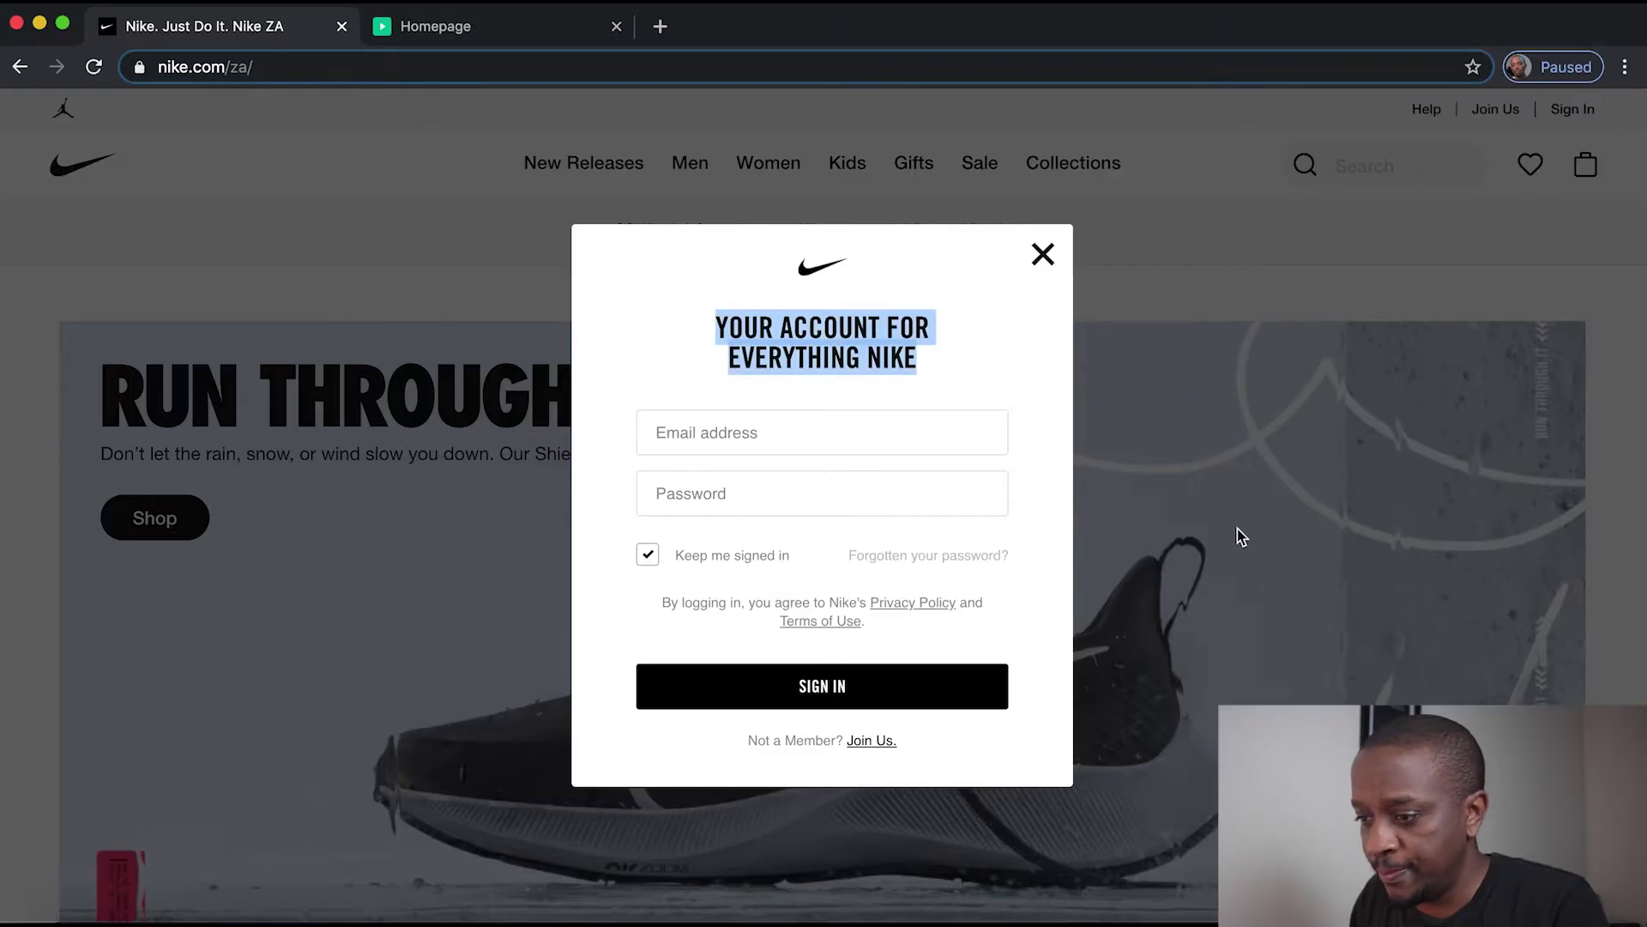
pyautogui.press('super+Tab')
pyautogui.moveTo(1008, 553); pyautogui.dragTo(1006, 604)
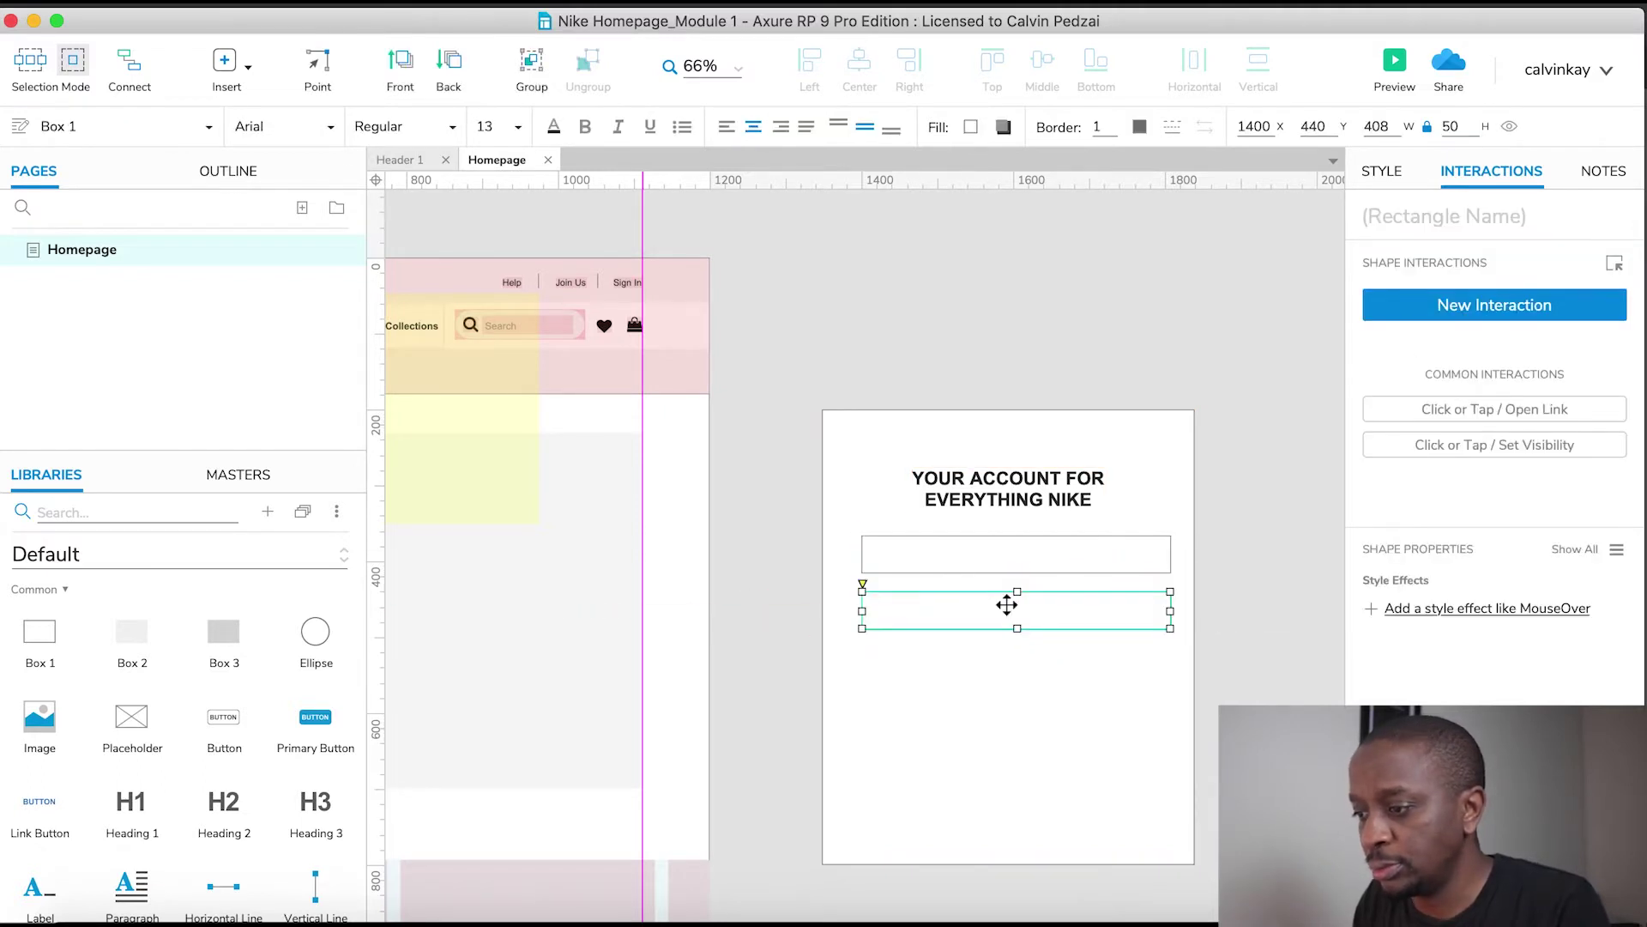
pyautogui.press('super+Tab')
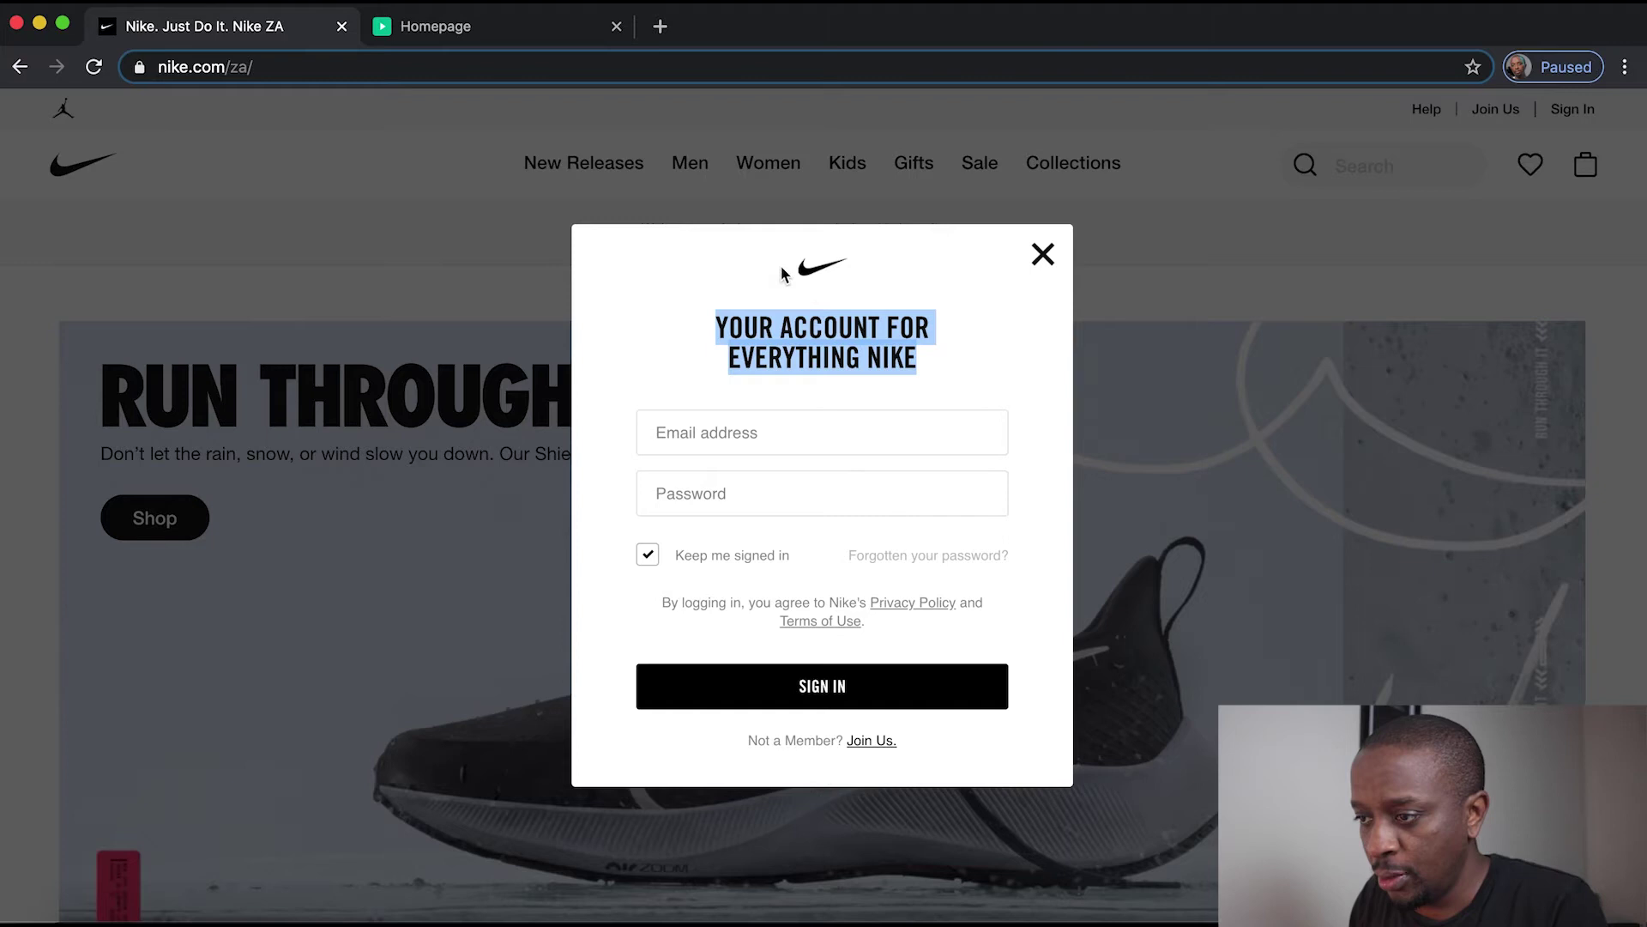
pyautogui.press('super+Tab')
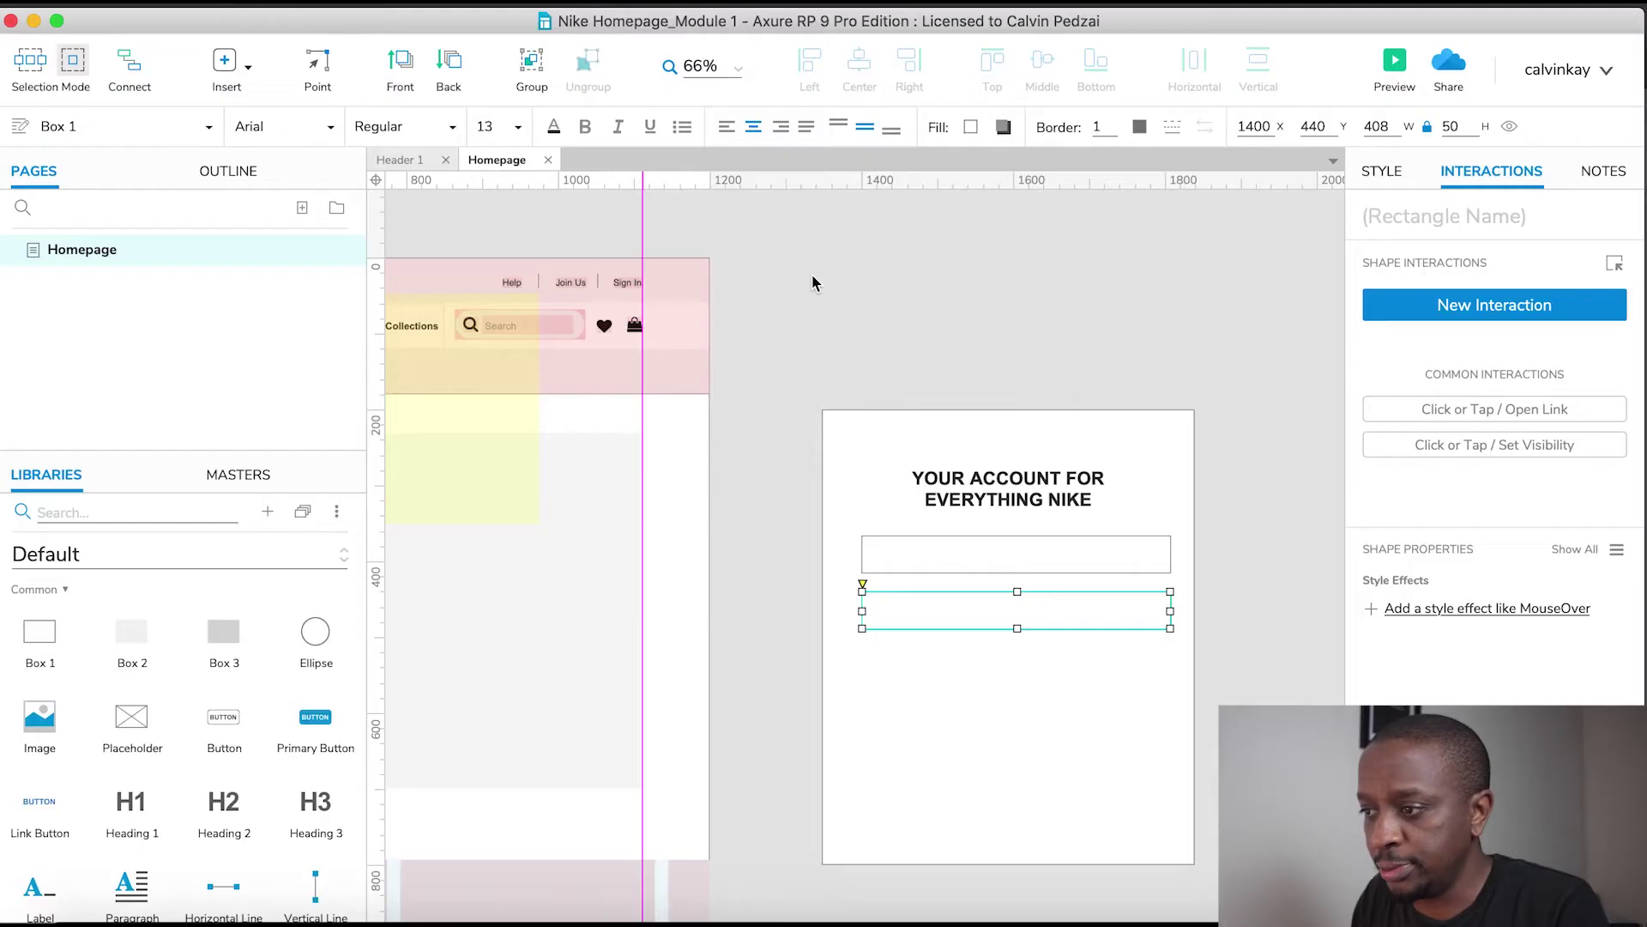
pyautogui.hscroll(-5, 1002, 501)
pyautogui.hscroll(-10, 1003, 501)
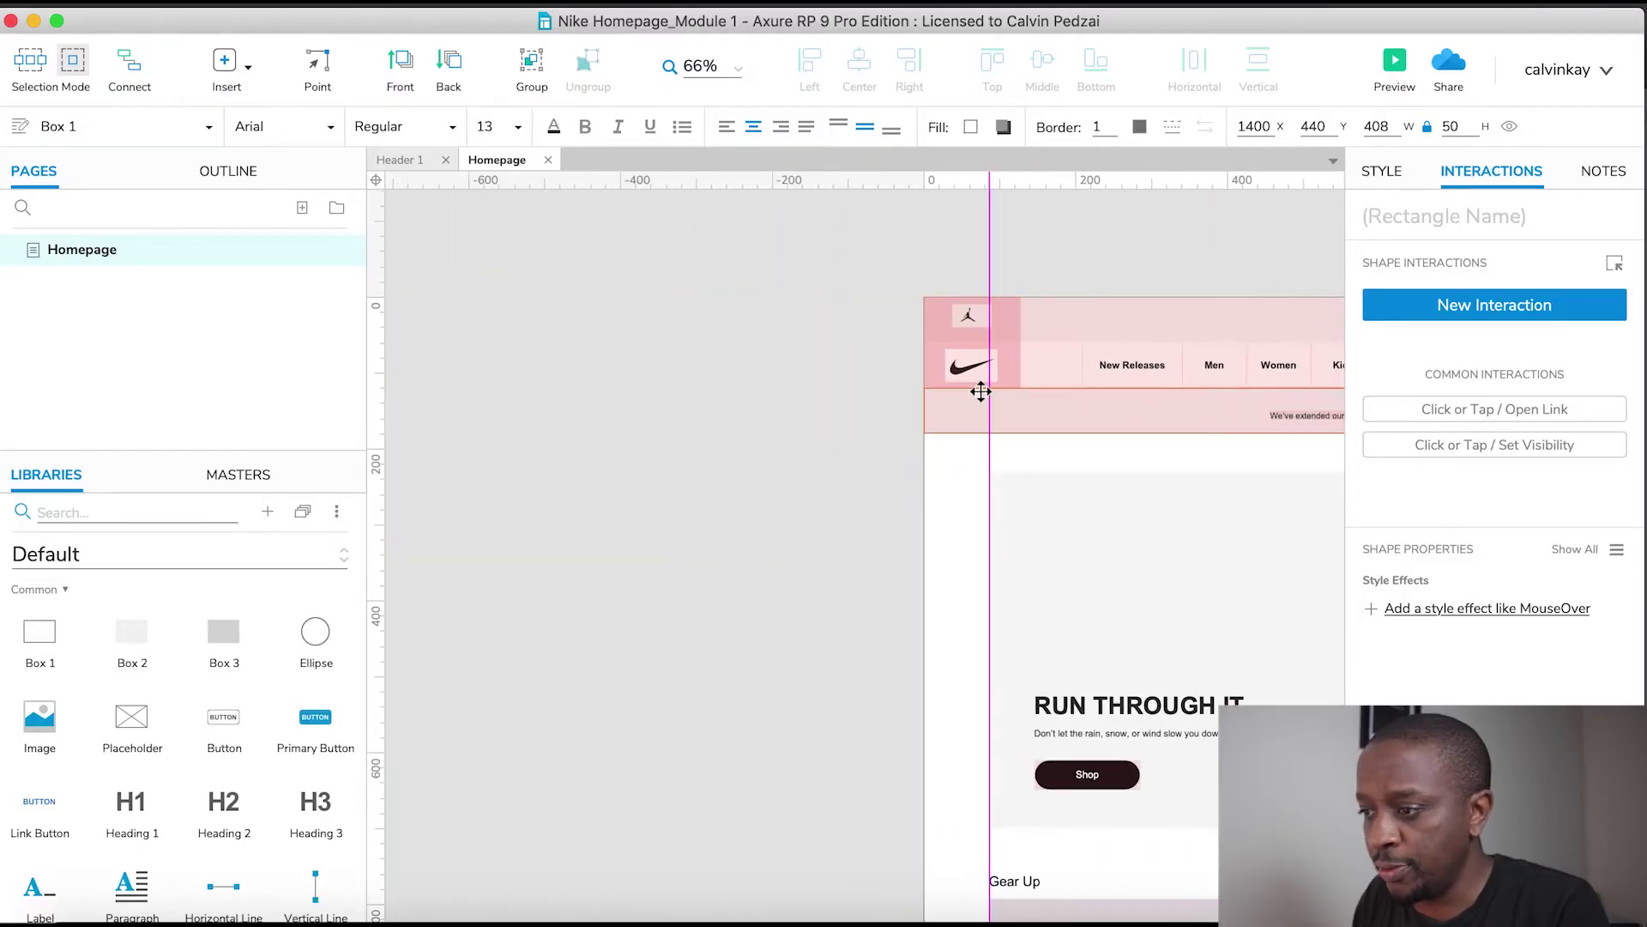
pyautogui.hscroll(2, 952, 361)
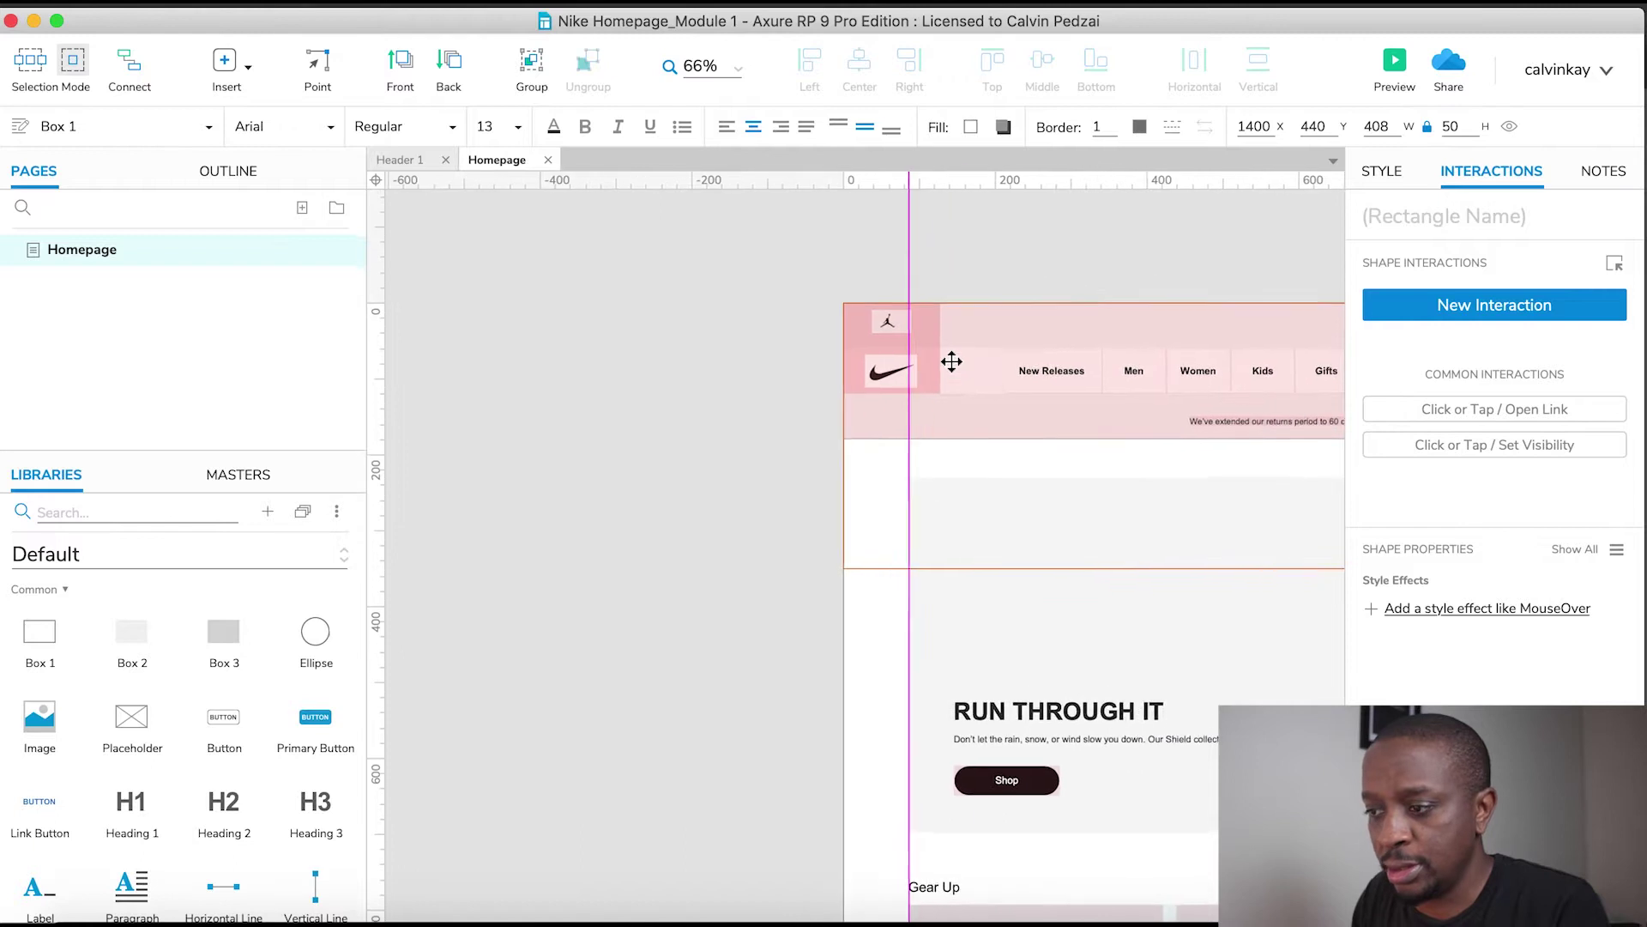
pyautogui.click(878, 367)
pyautogui.doubleClick(878, 367)
pyautogui.hscroll(-10, 707, 369)
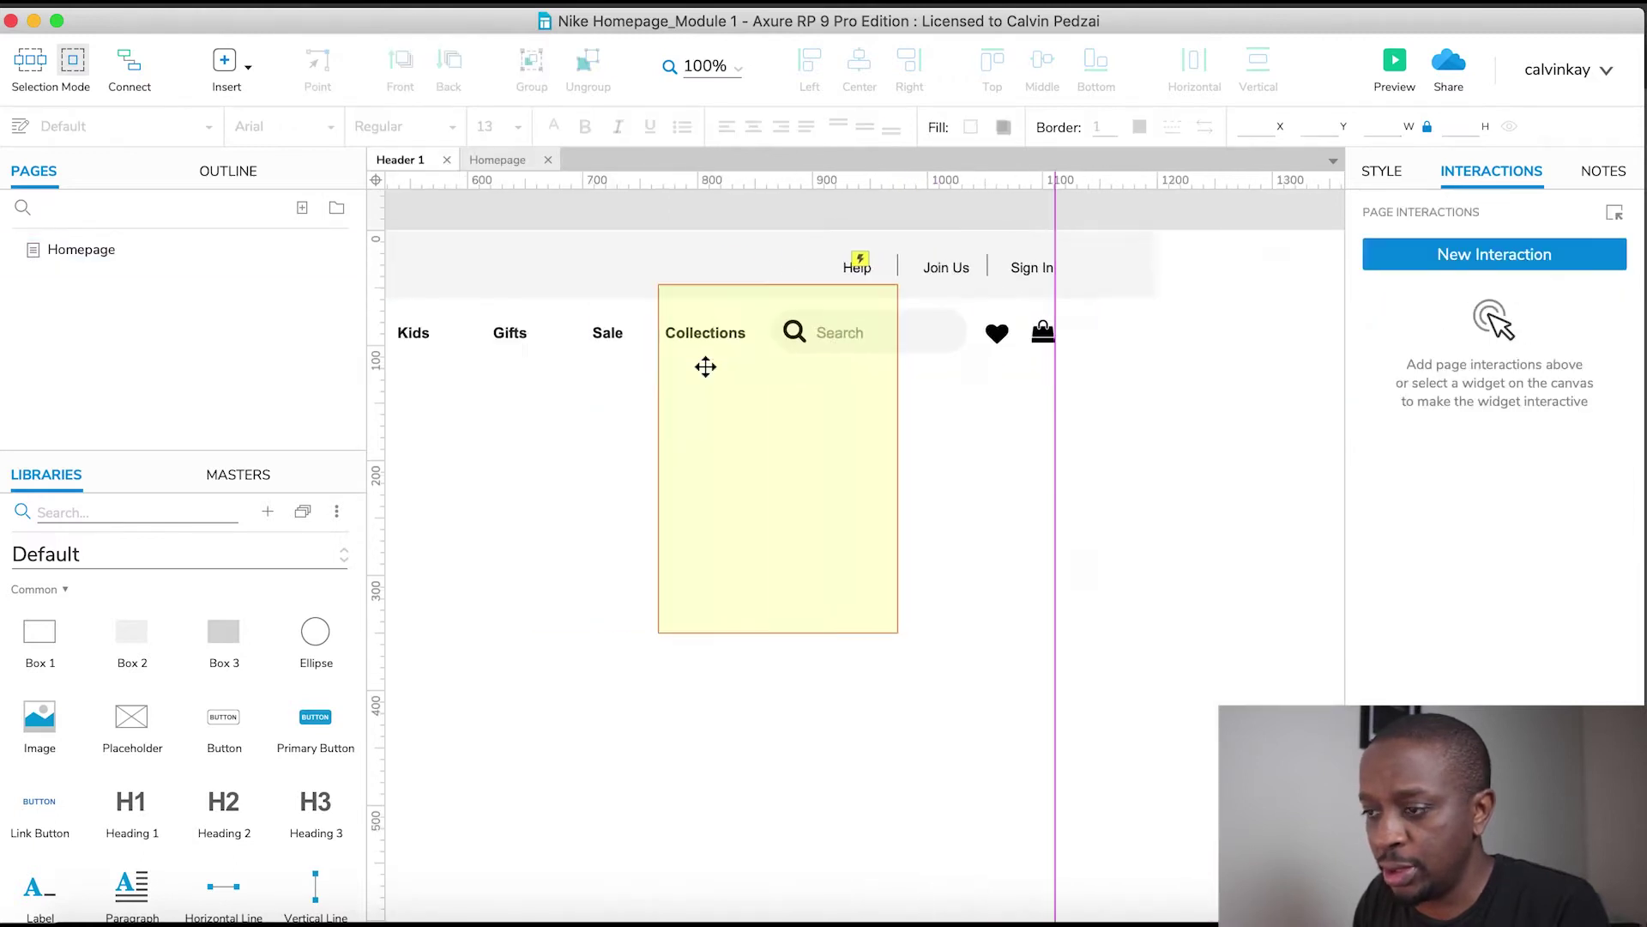
pyautogui.click(959, 359)
pyautogui.doubleClick(926, 345)
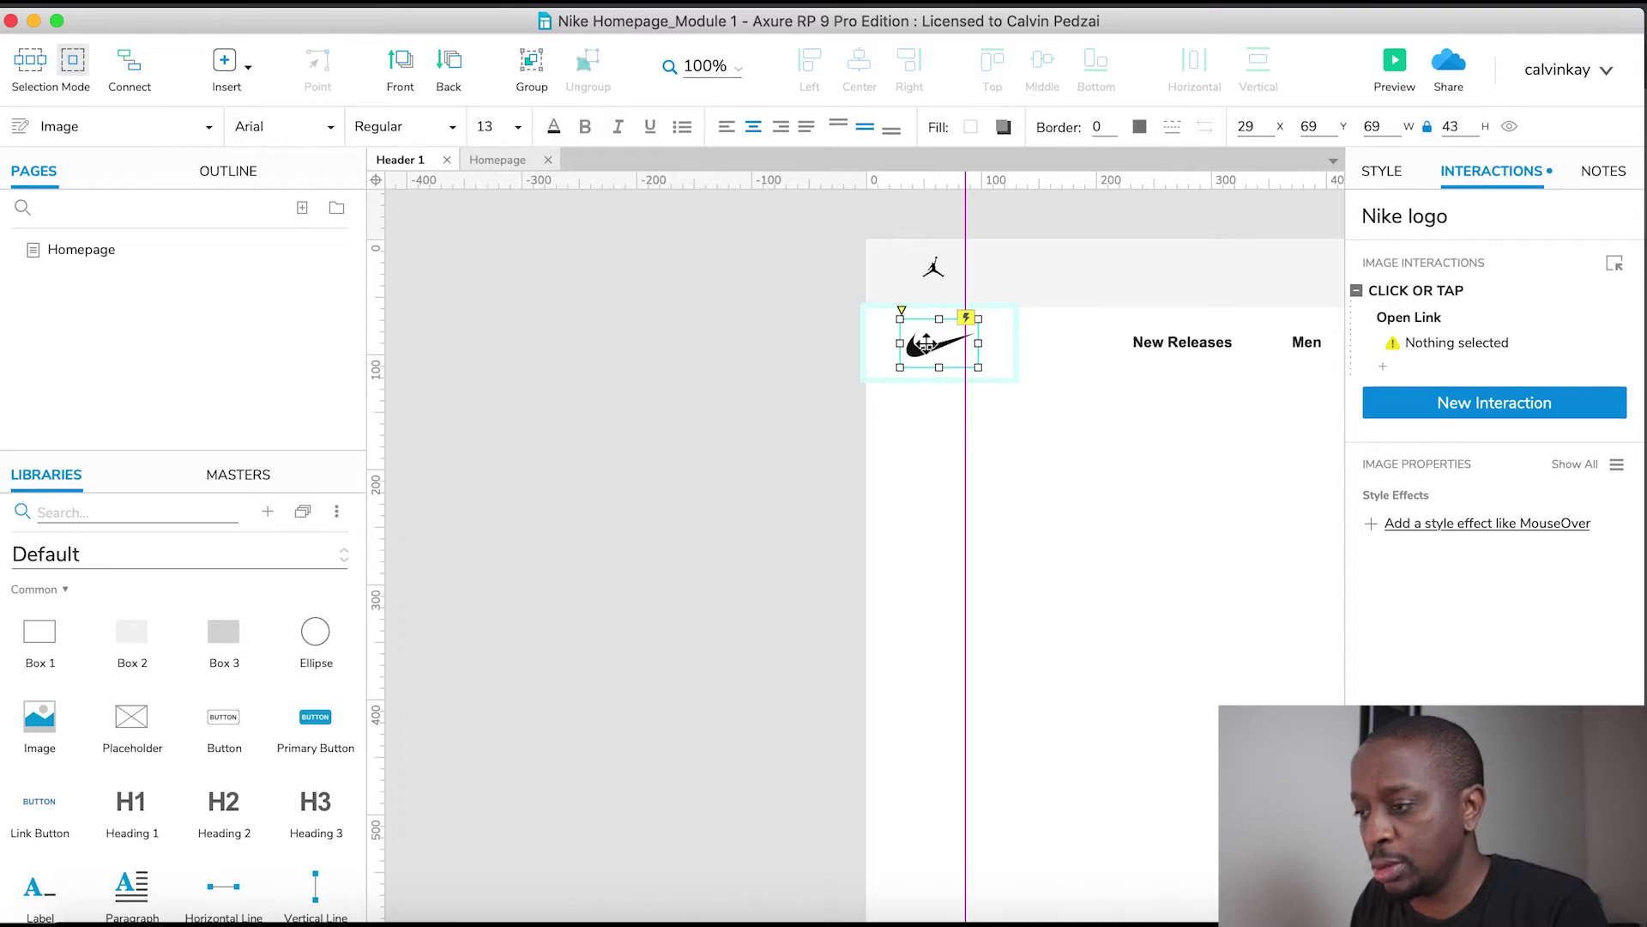
pyautogui.click(765, 343)
pyautogui.click(934, 345)
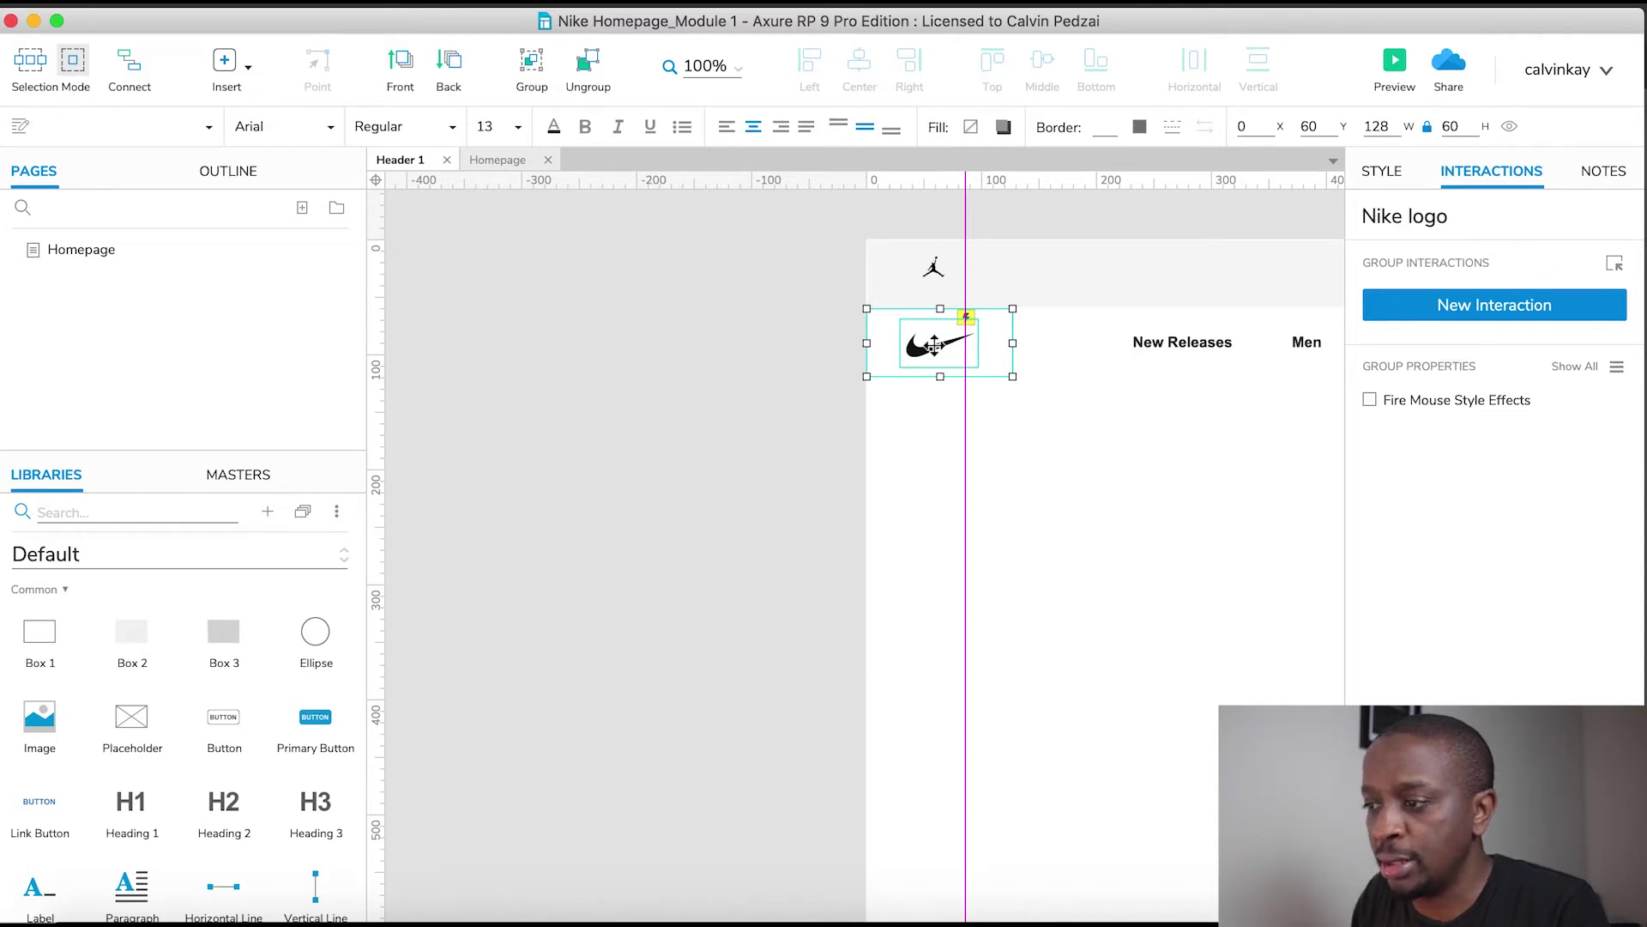
pyautogui.click(934, 345)
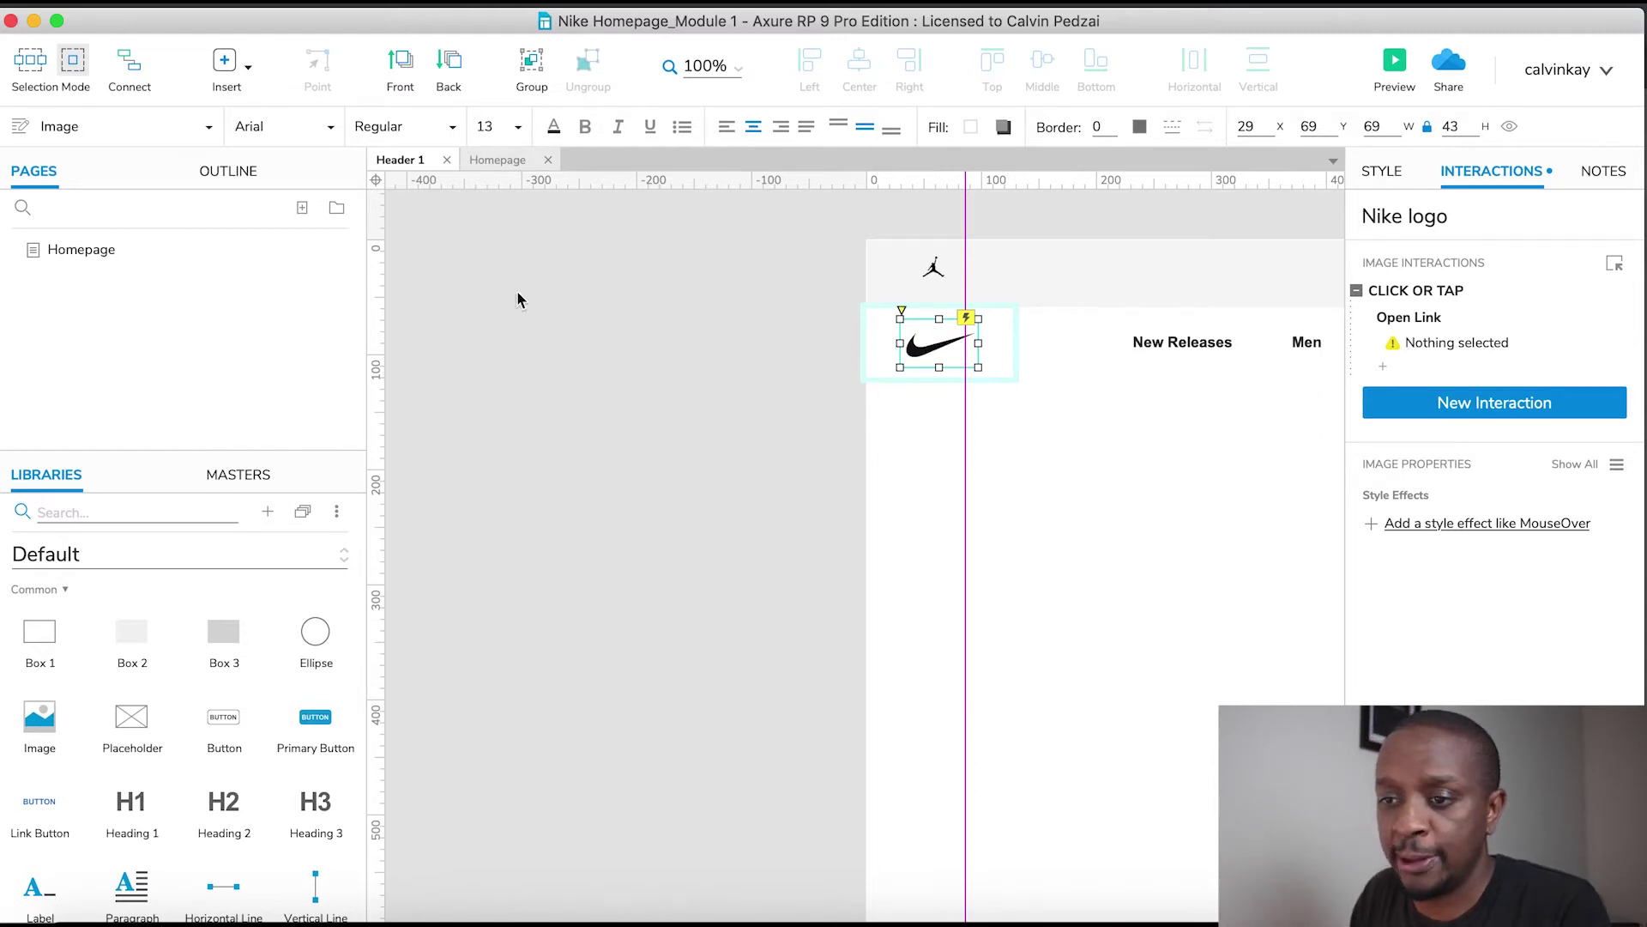
pyautogui.doubleClick(89, 256)
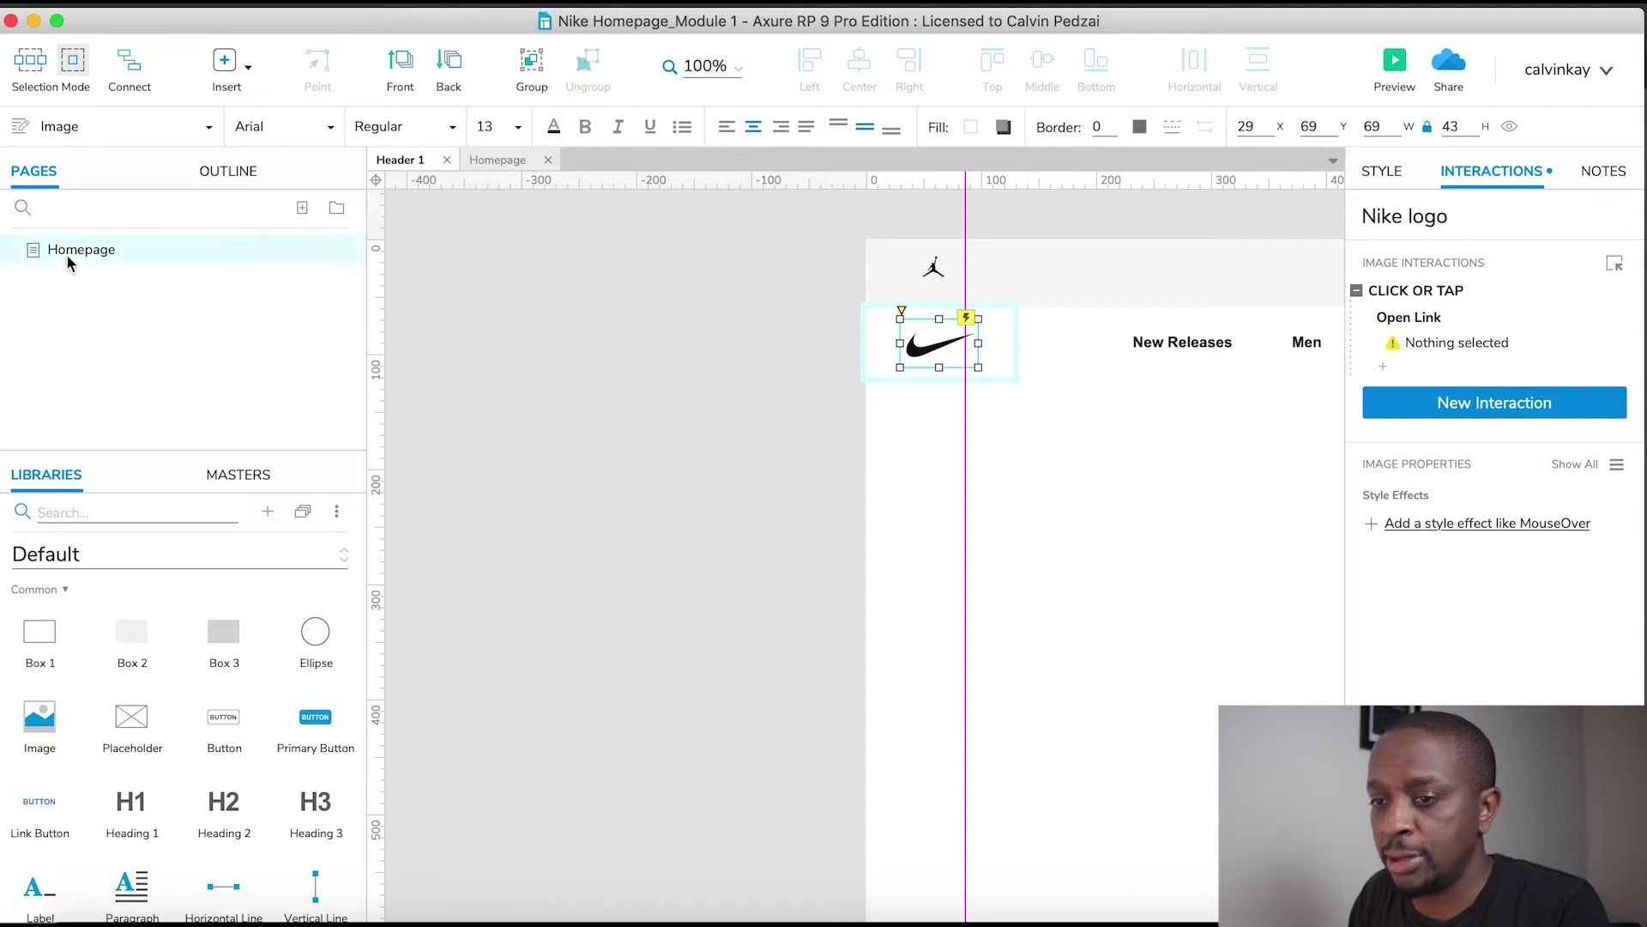
pyautogui.hscroll(15, 941, 532)
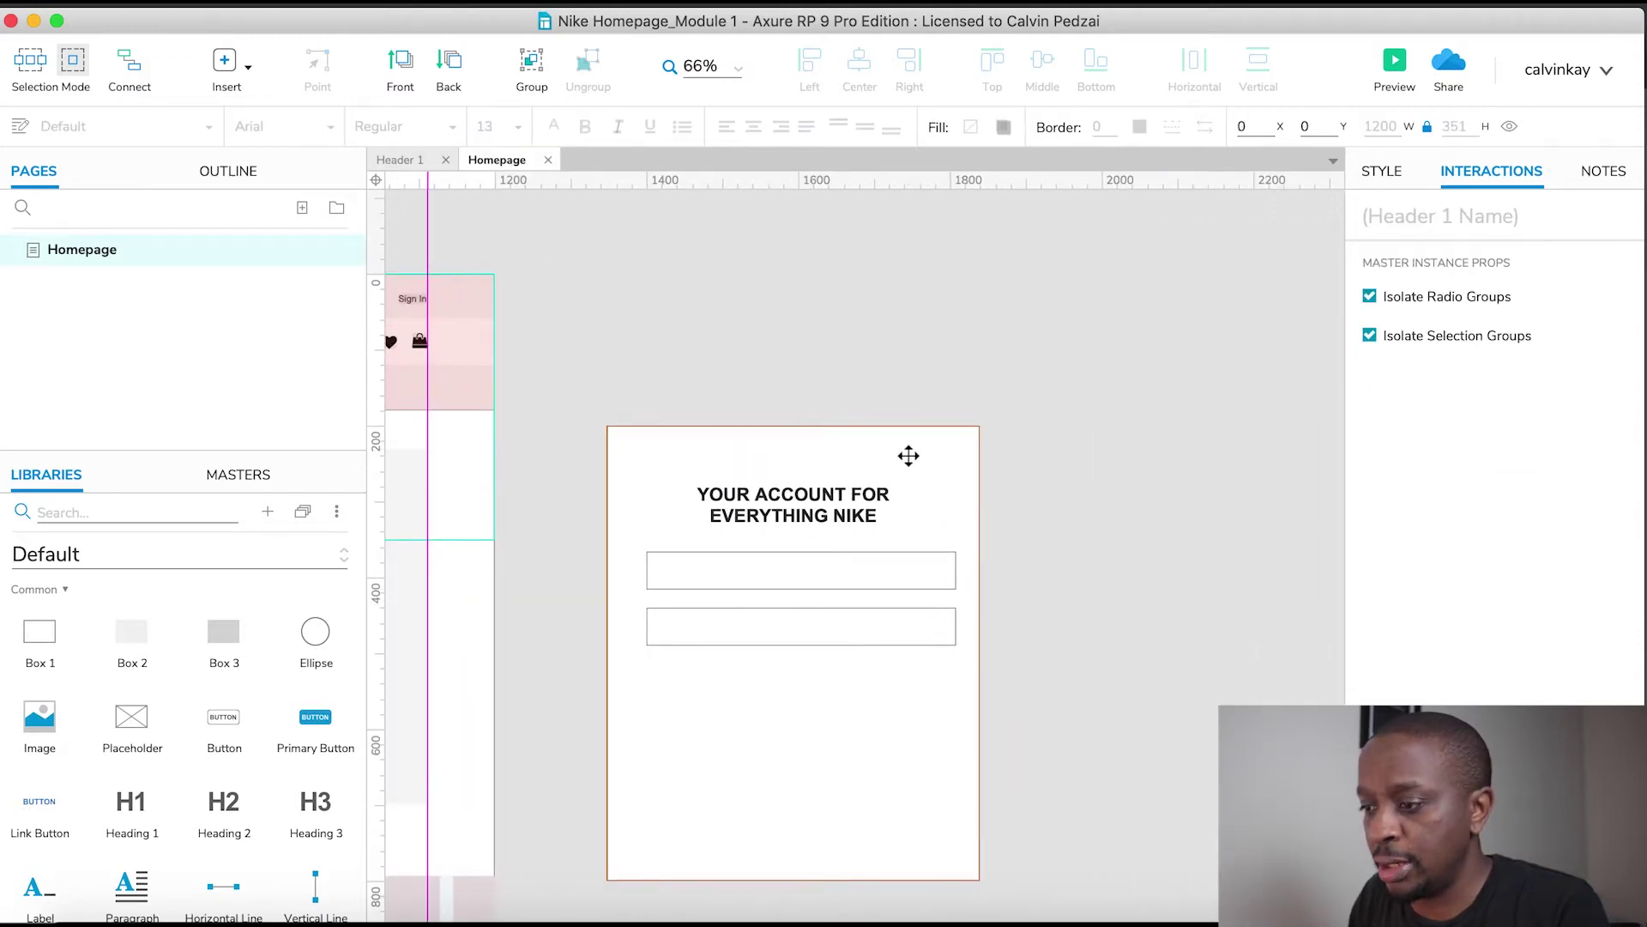
# Paste the Nike logo into the sign-in box, place it above the heading, and lower the heading
pyautogui.click(908, 442)
pyautogui.hotkey('ctrl', 'v')
pyautogui.moveTo(862, 553); pyautogui.dragTo(797, 510)
pyautogui.click(1057, 543)
pyautogui.click(1004, 552)
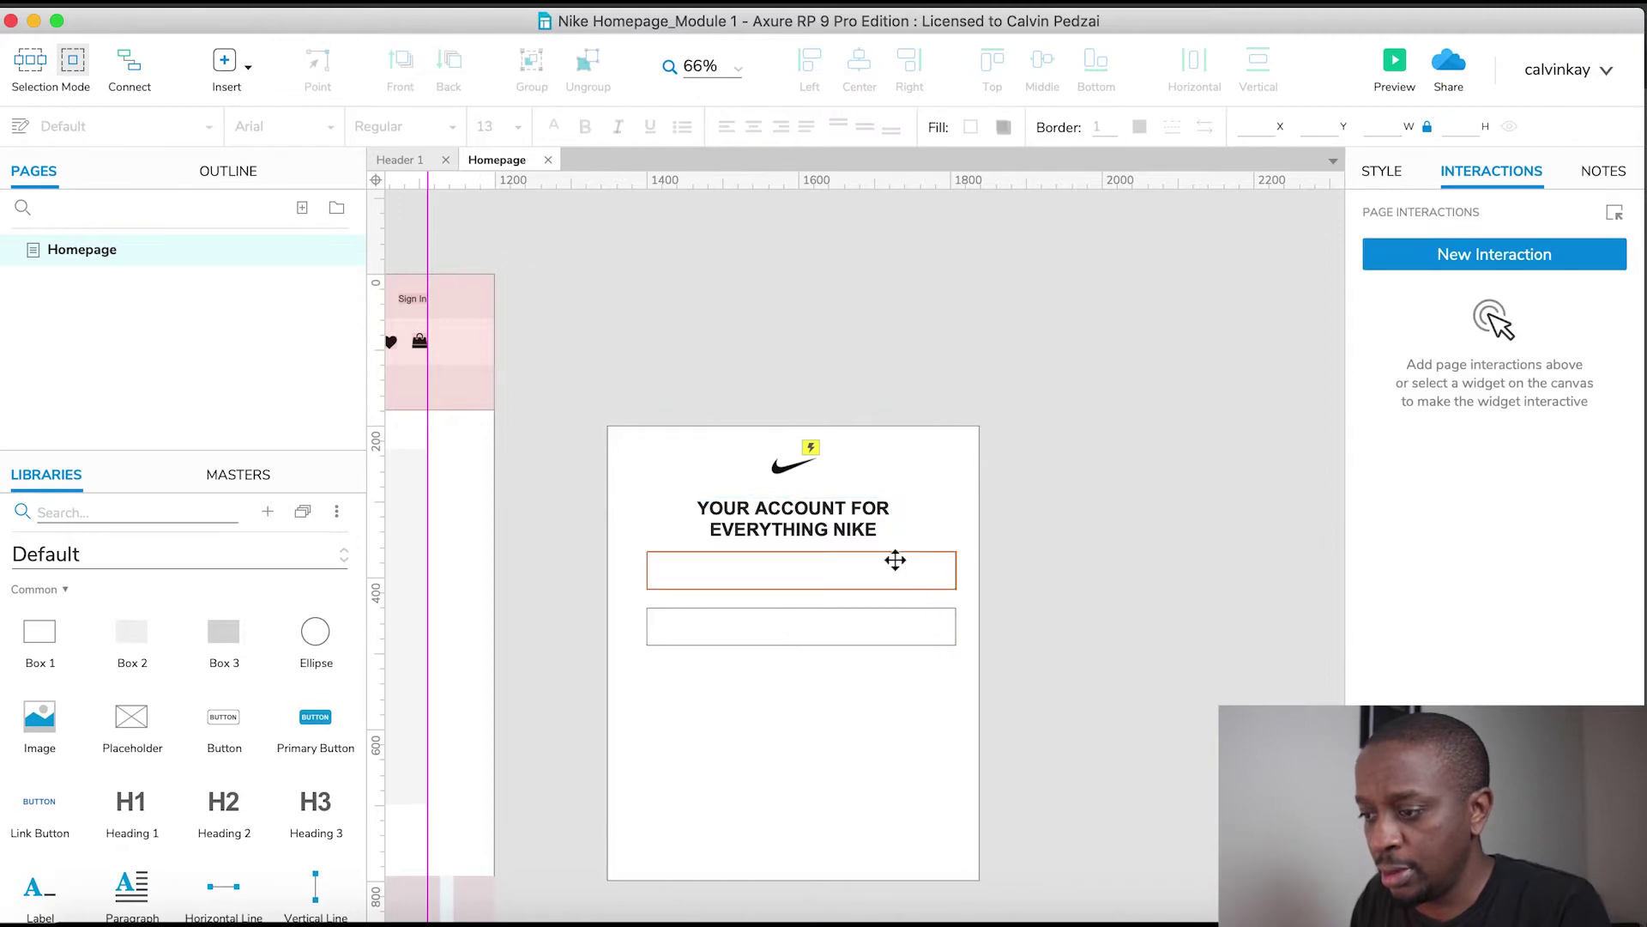
pyautogui.scroll(-3, 893, 559)
pyautogui.hscroll(-1, 893, 559)
pyautogui.press('super+Tab')
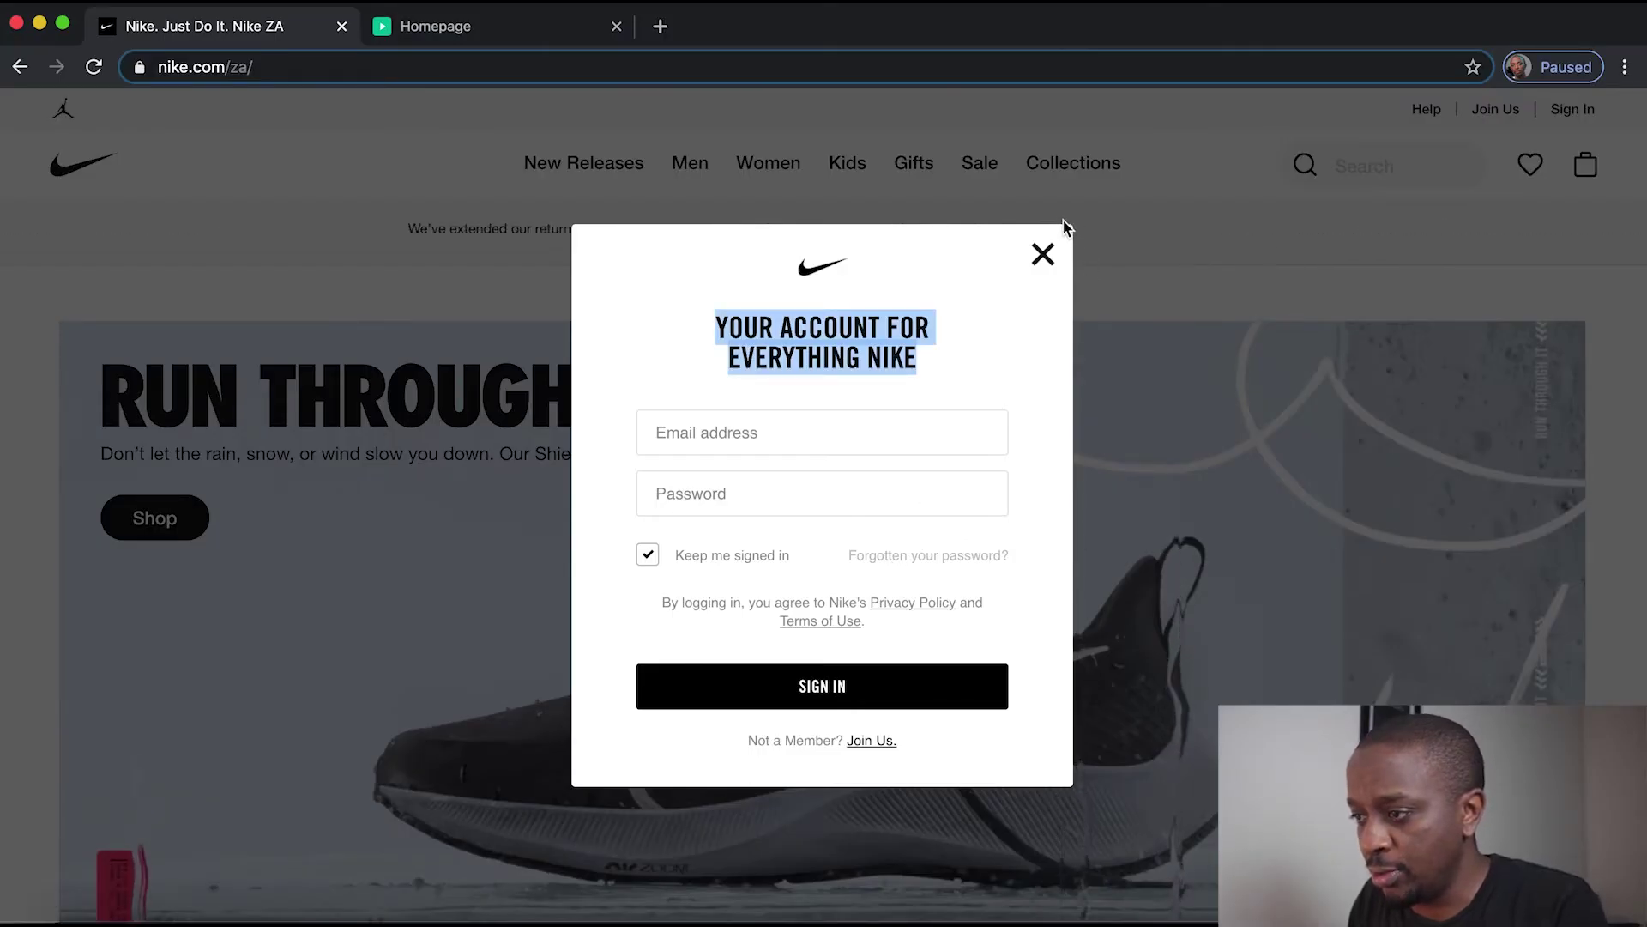
pyautogui.press('super+Tab')
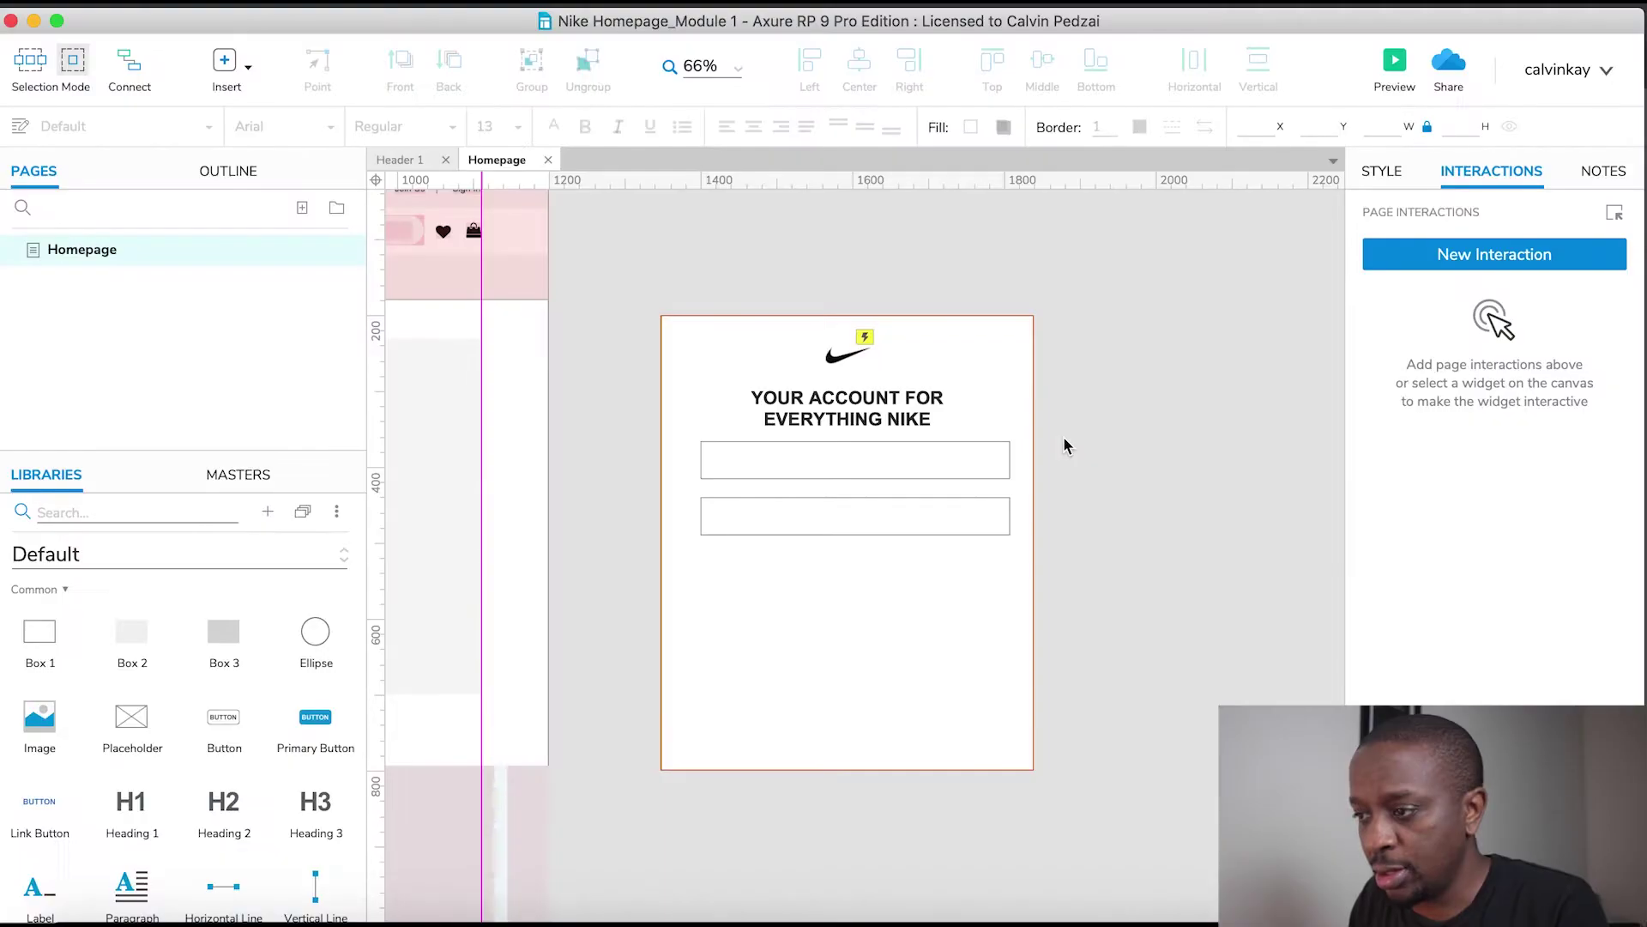
pyautogui.click(1007, 347)
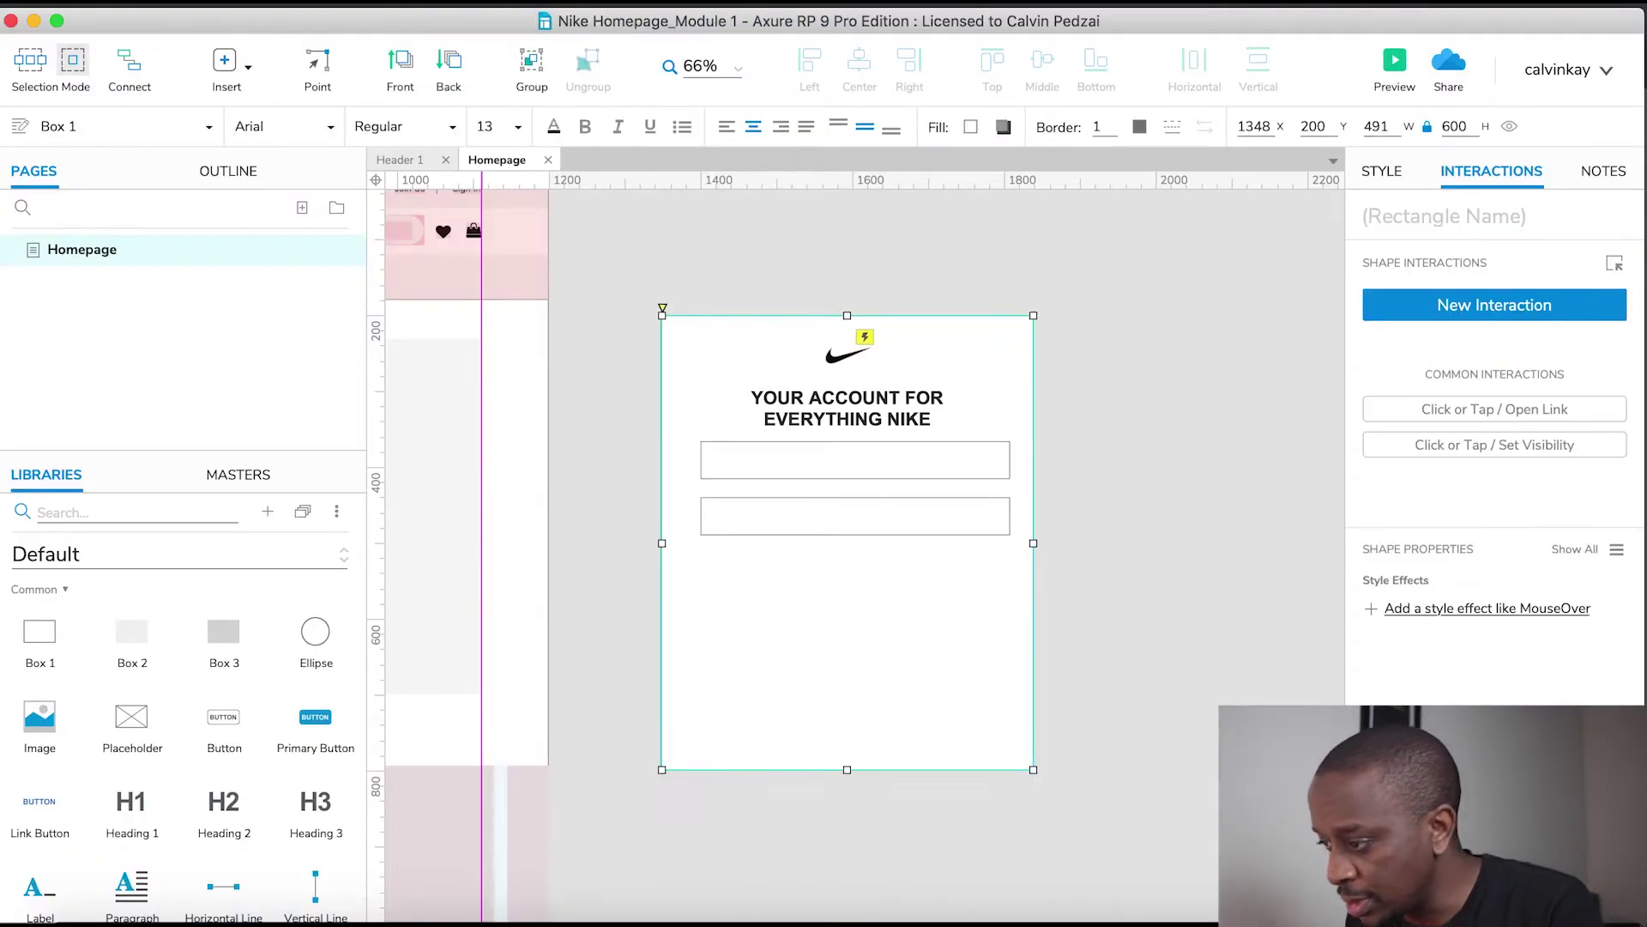
pyautogui.click(1394, 175)
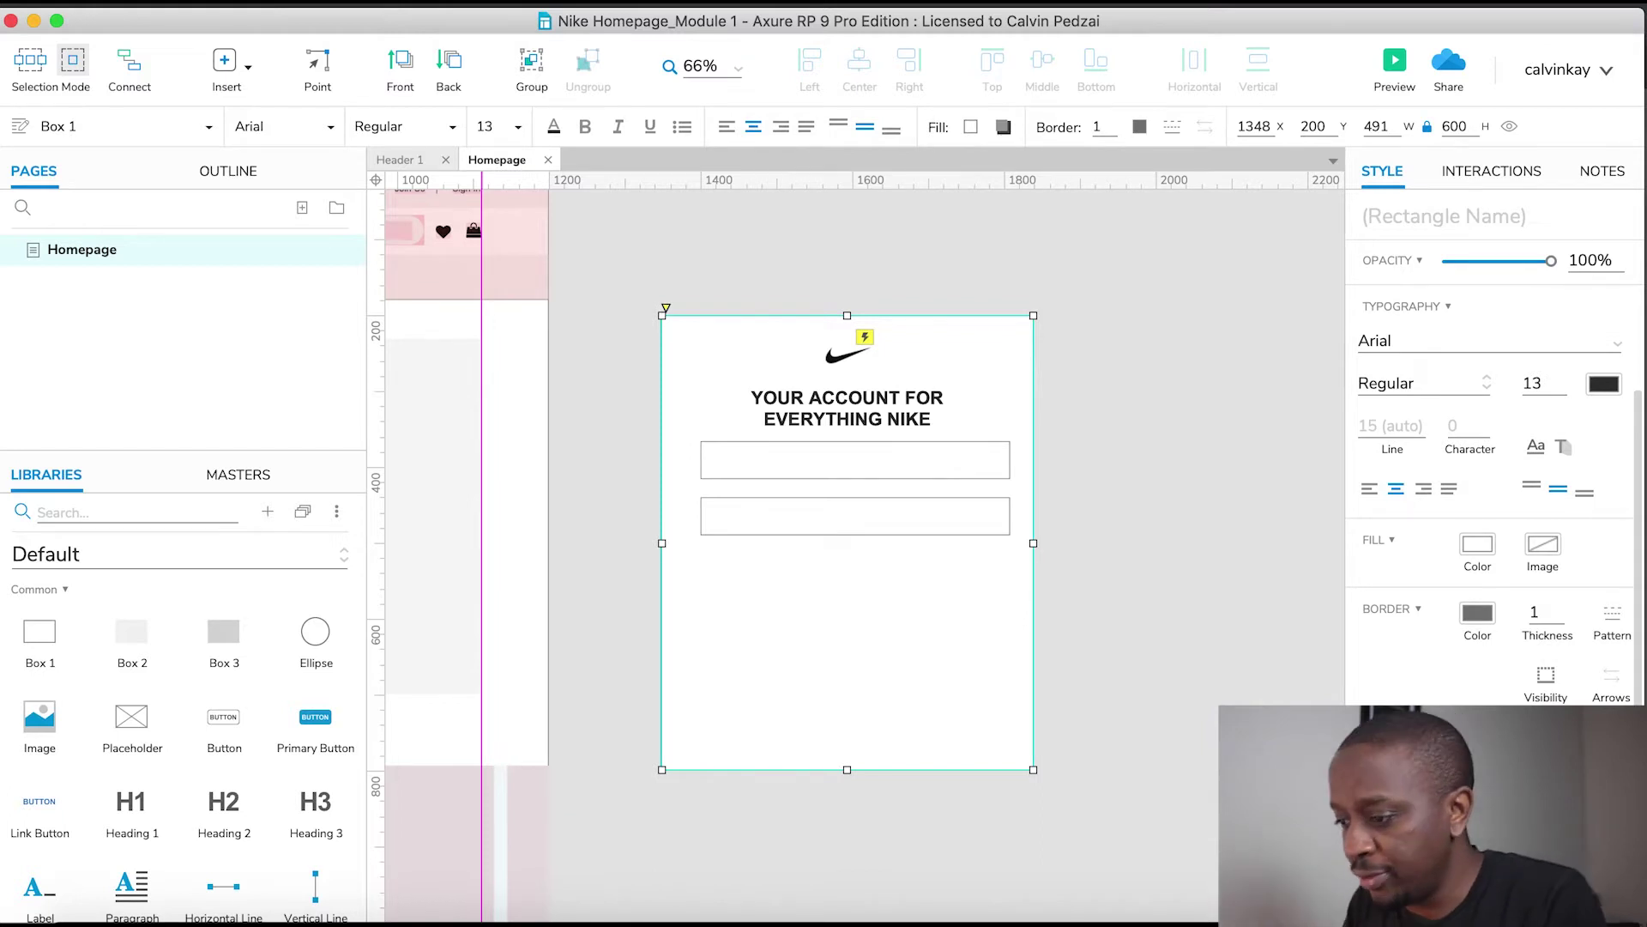
pyautogui.click(1174, 670)
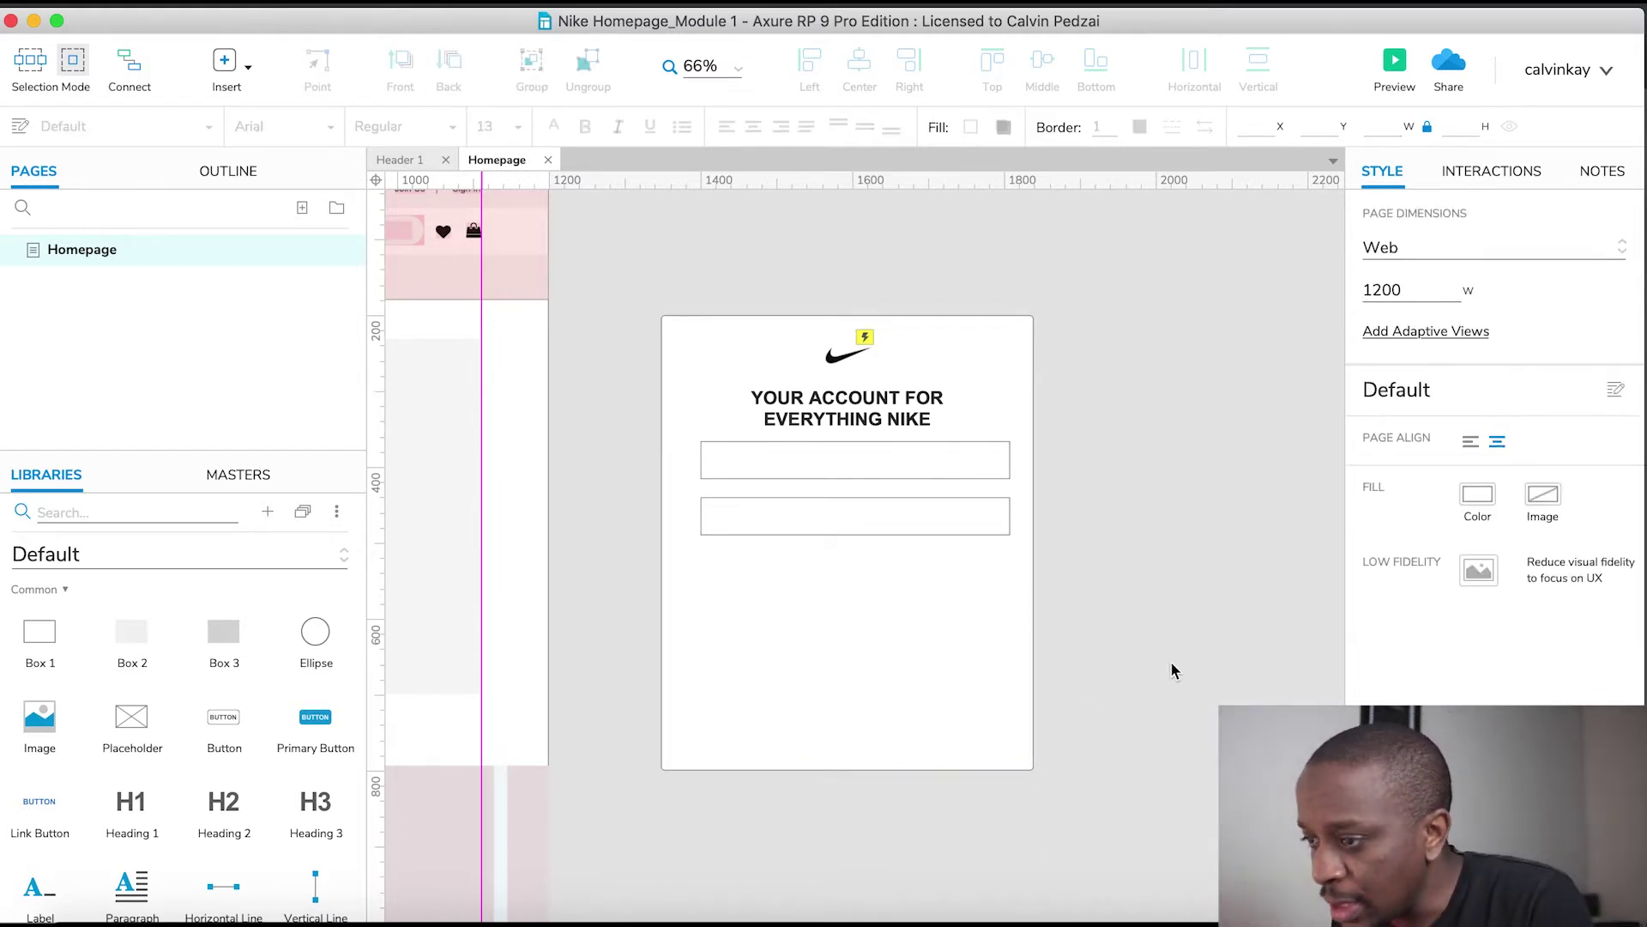
pyautogui.press('super+Tab')
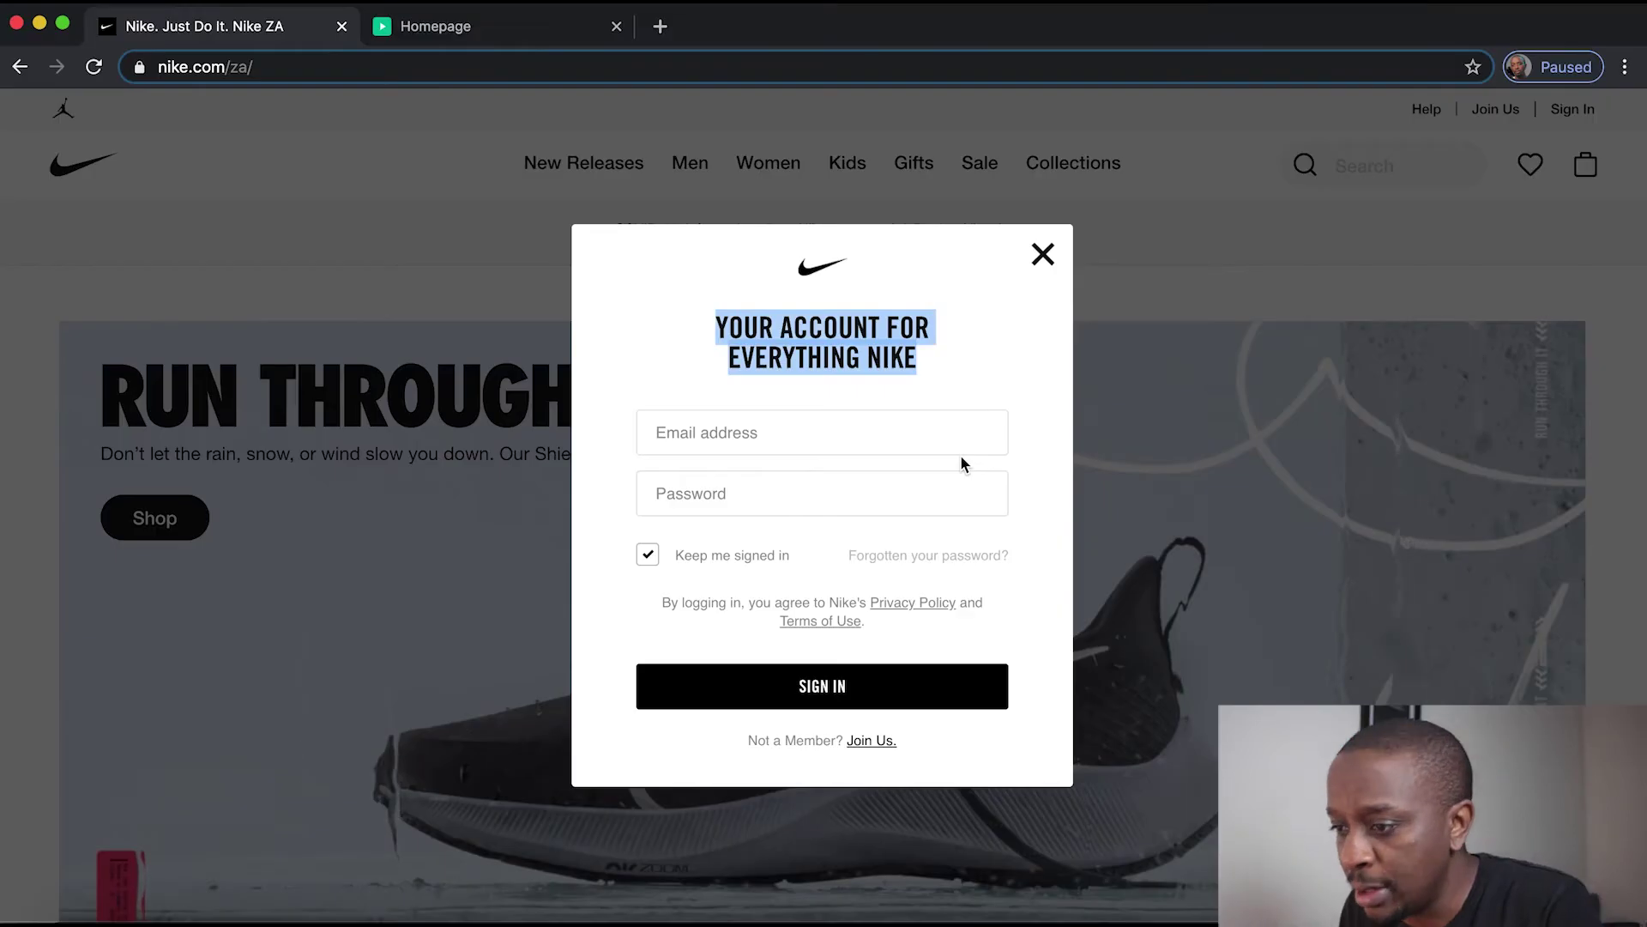
pyautogui.press('super+Tab')
pyautogui.click(941, 460)
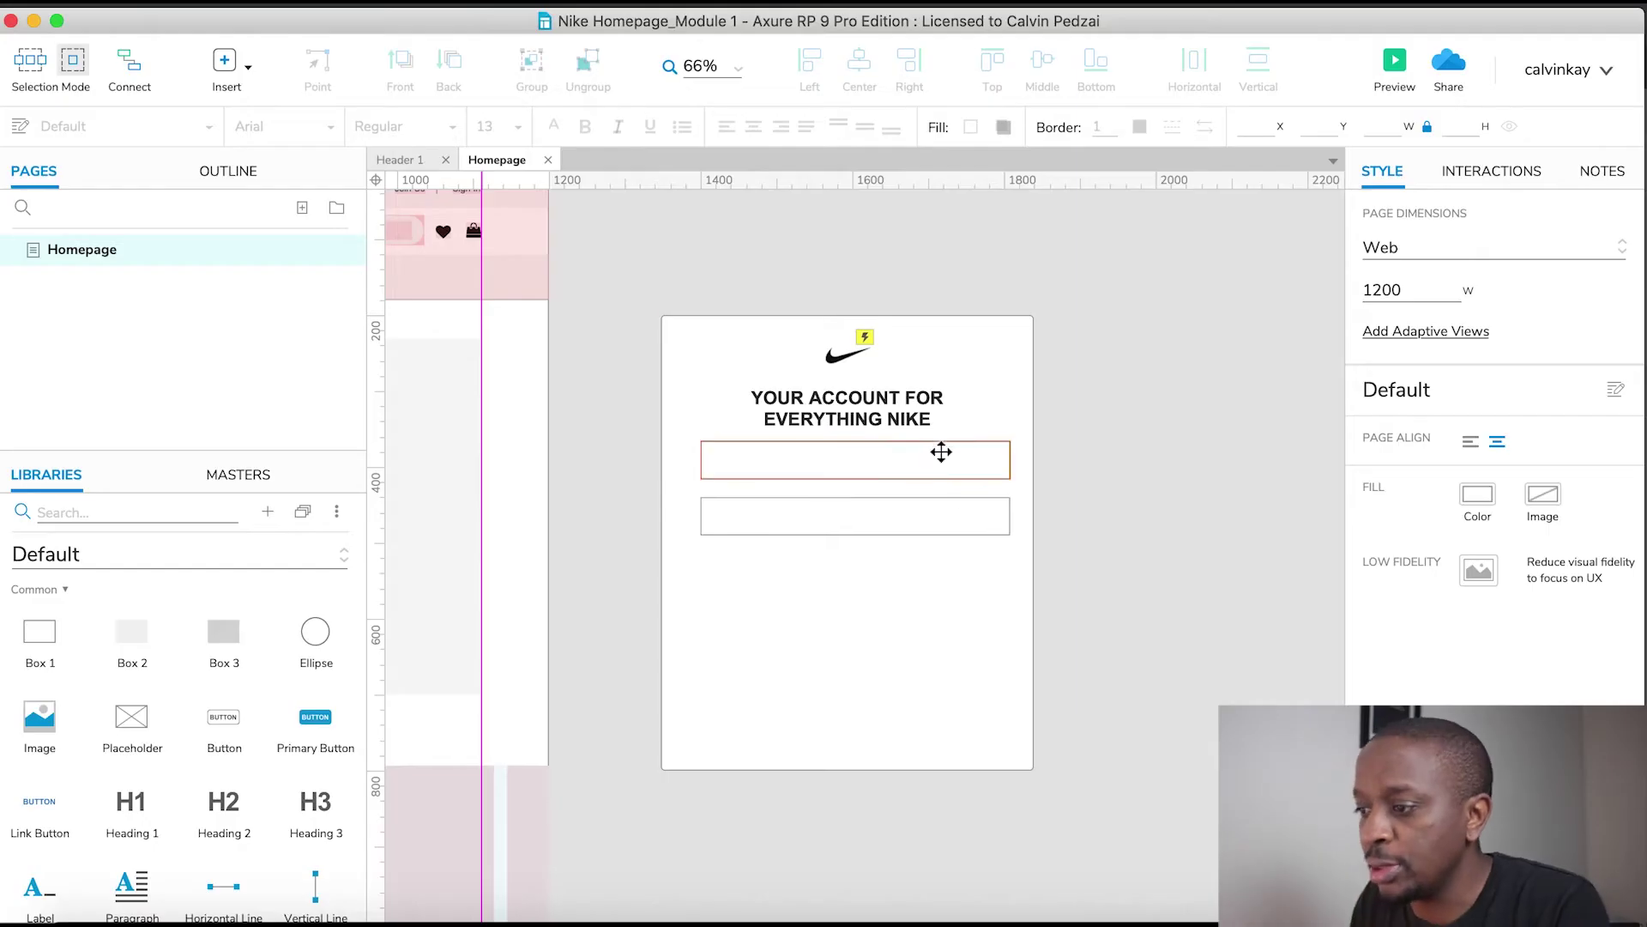
pyautogui.keyDown('shift'); pyautogui.click(939, 510); pyautogui.keyUp('shift')
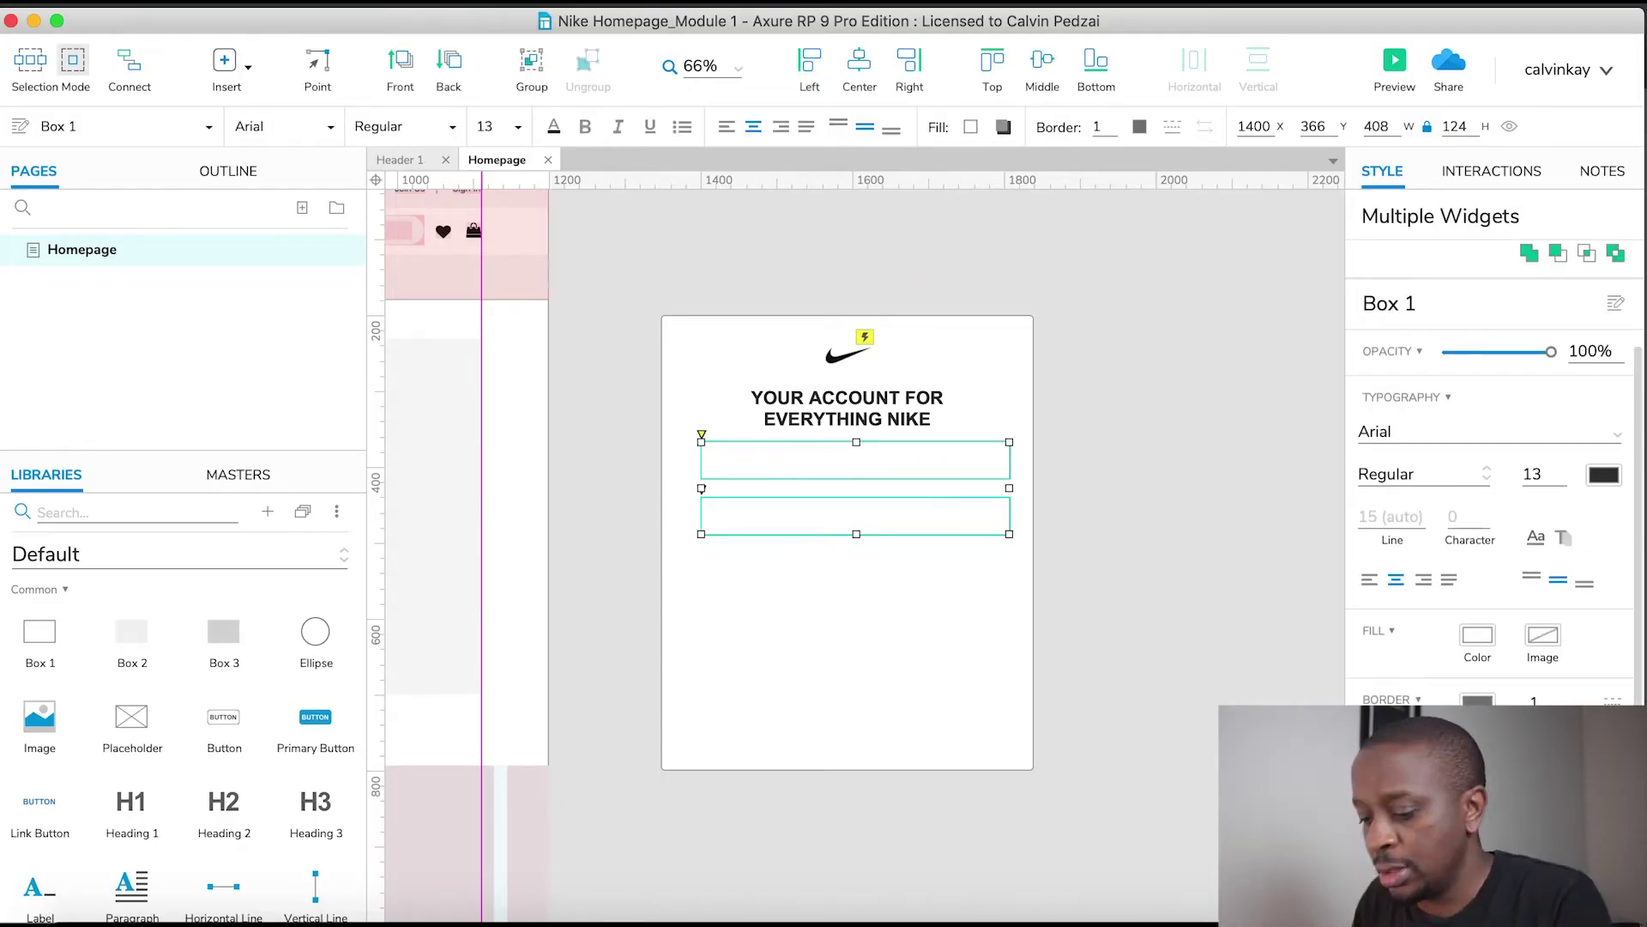
pyautogui.click(1094, 550)
pyautogui.press('super+Tab')
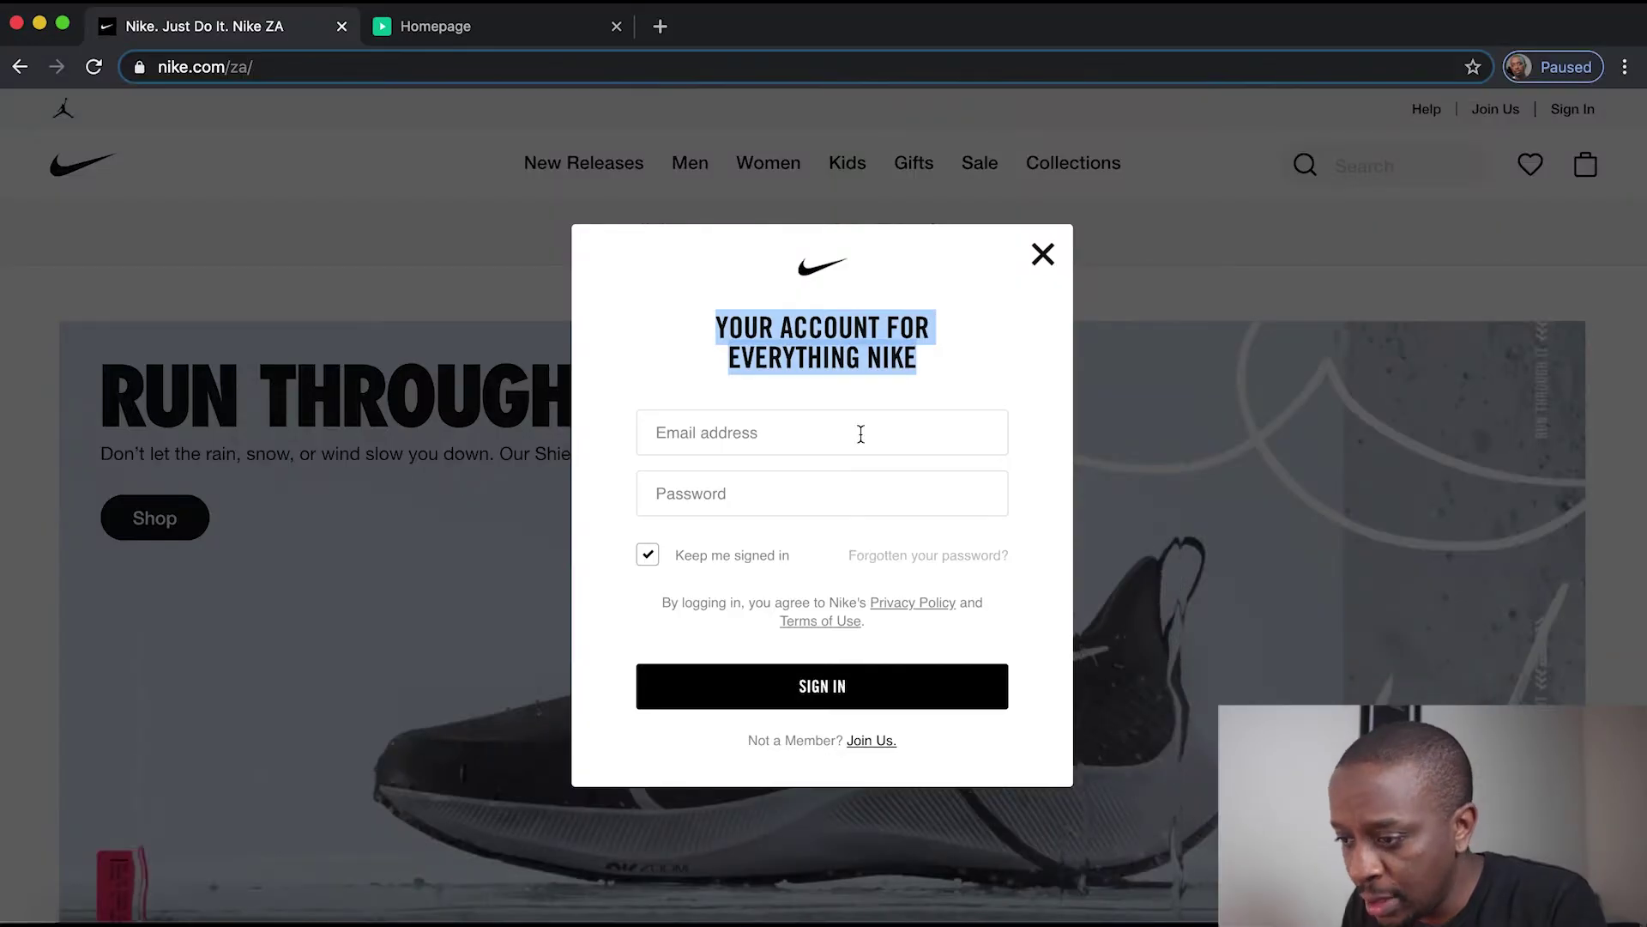
pyautogui.press('super+Tab')
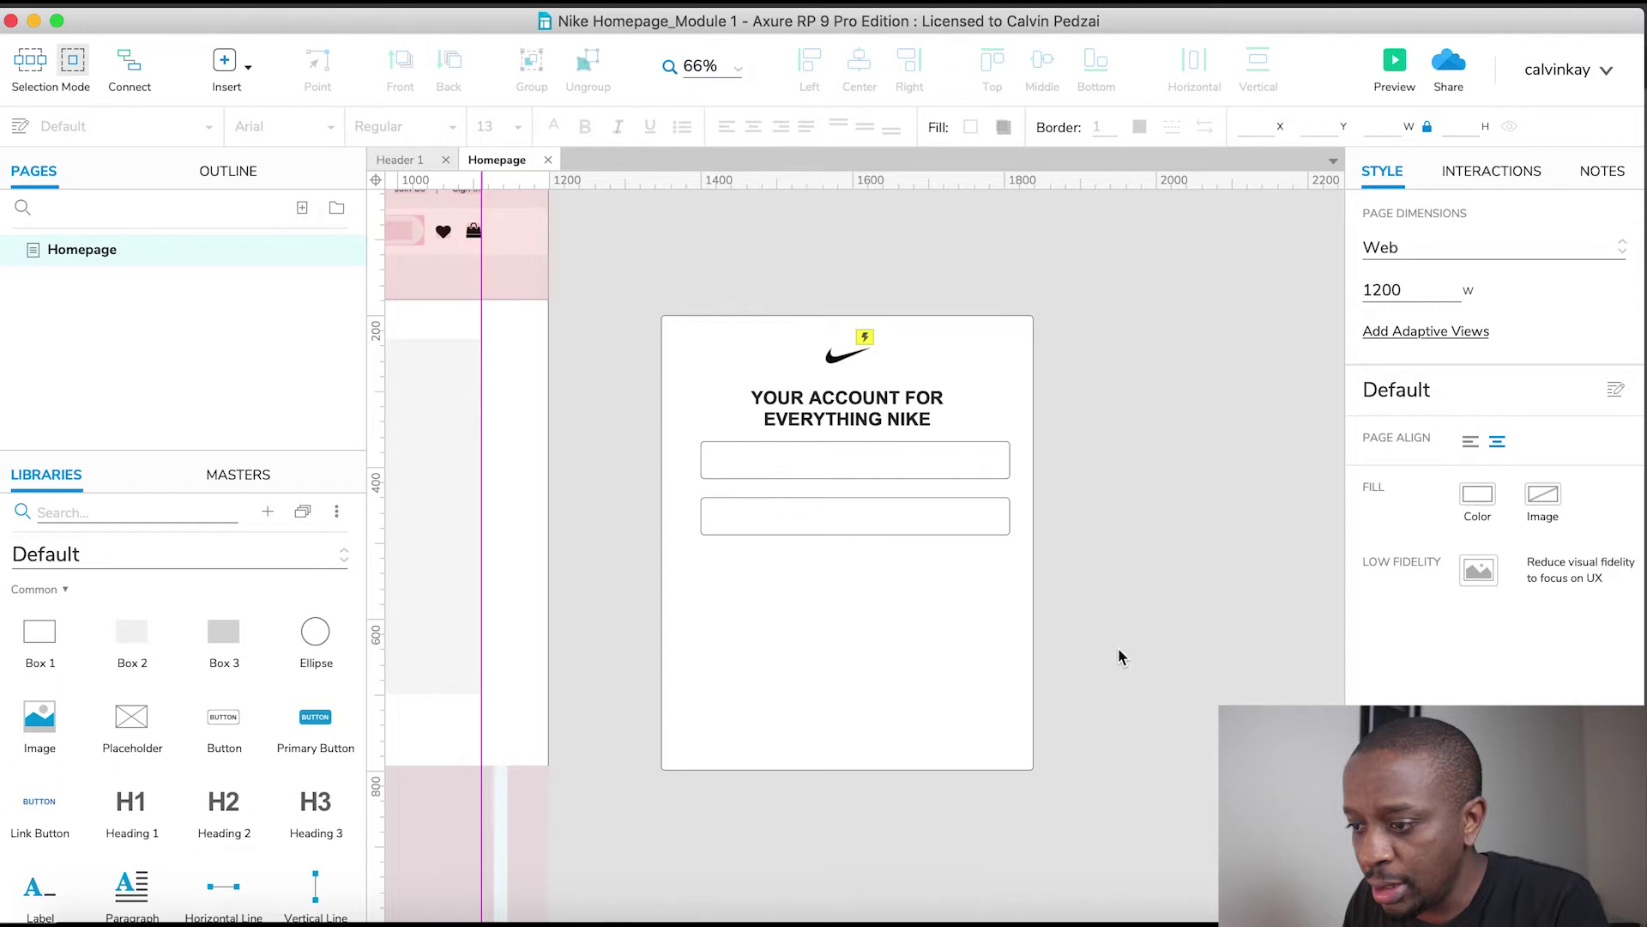
# Add a checkbox below the input fields labelled 'Keep me signed in'
pyautogui.scroll(-8, 163, 738)
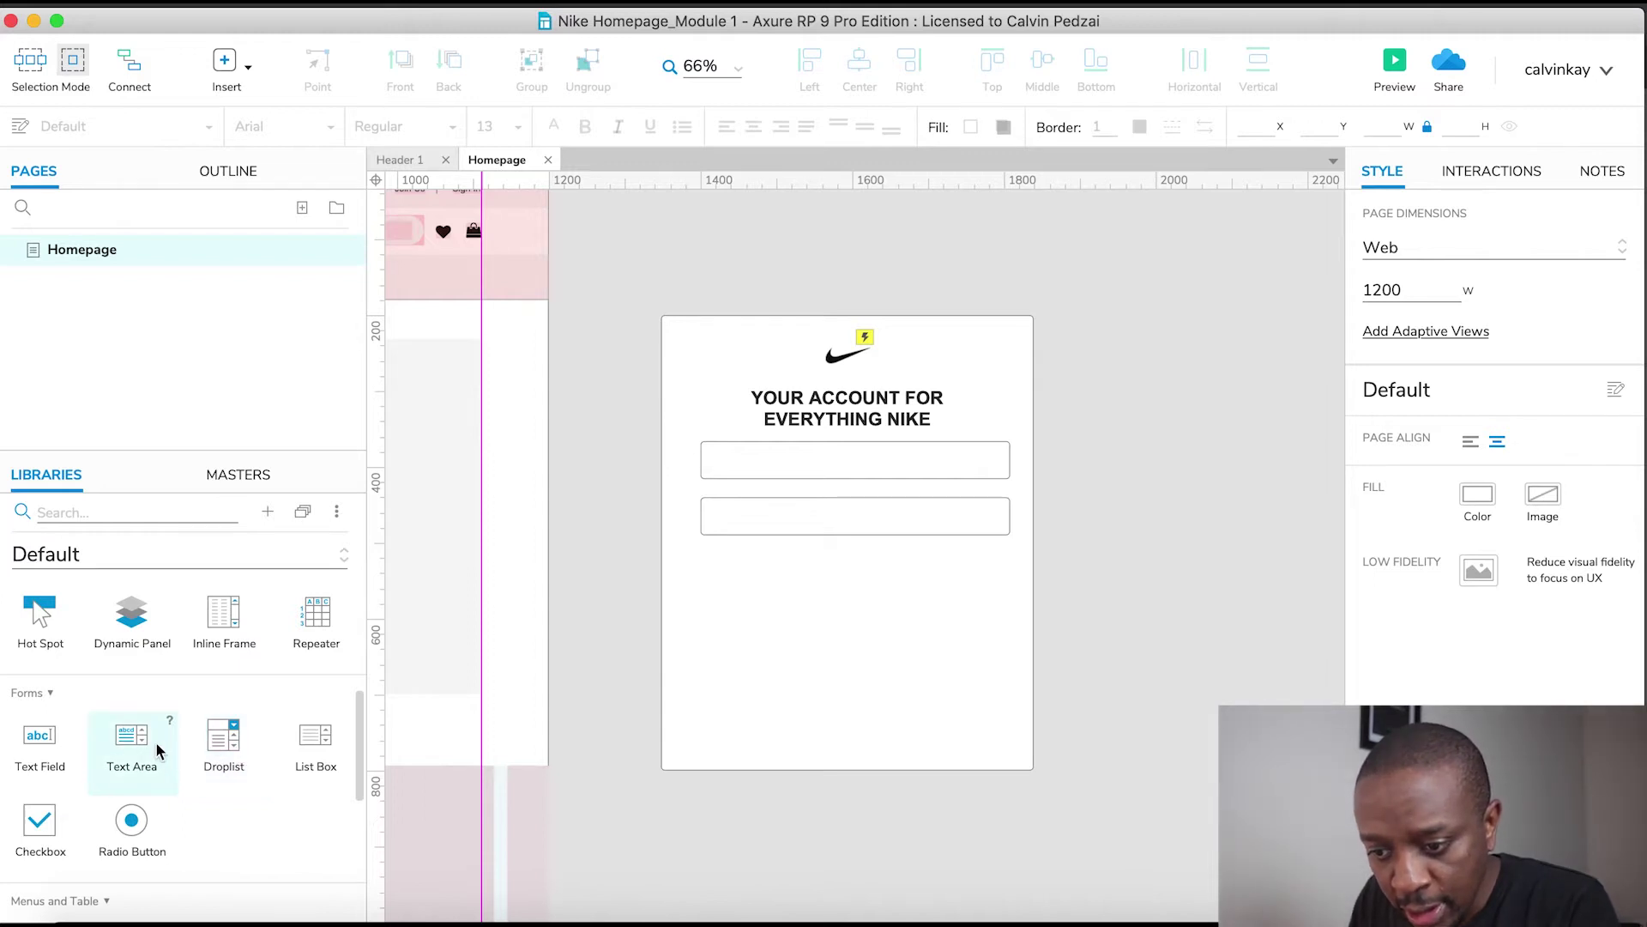
pyautogui.scroll(-2, 77, 772)
pyautogui.moveTo(44, 779); pyautogui.dragTo(705, 572)
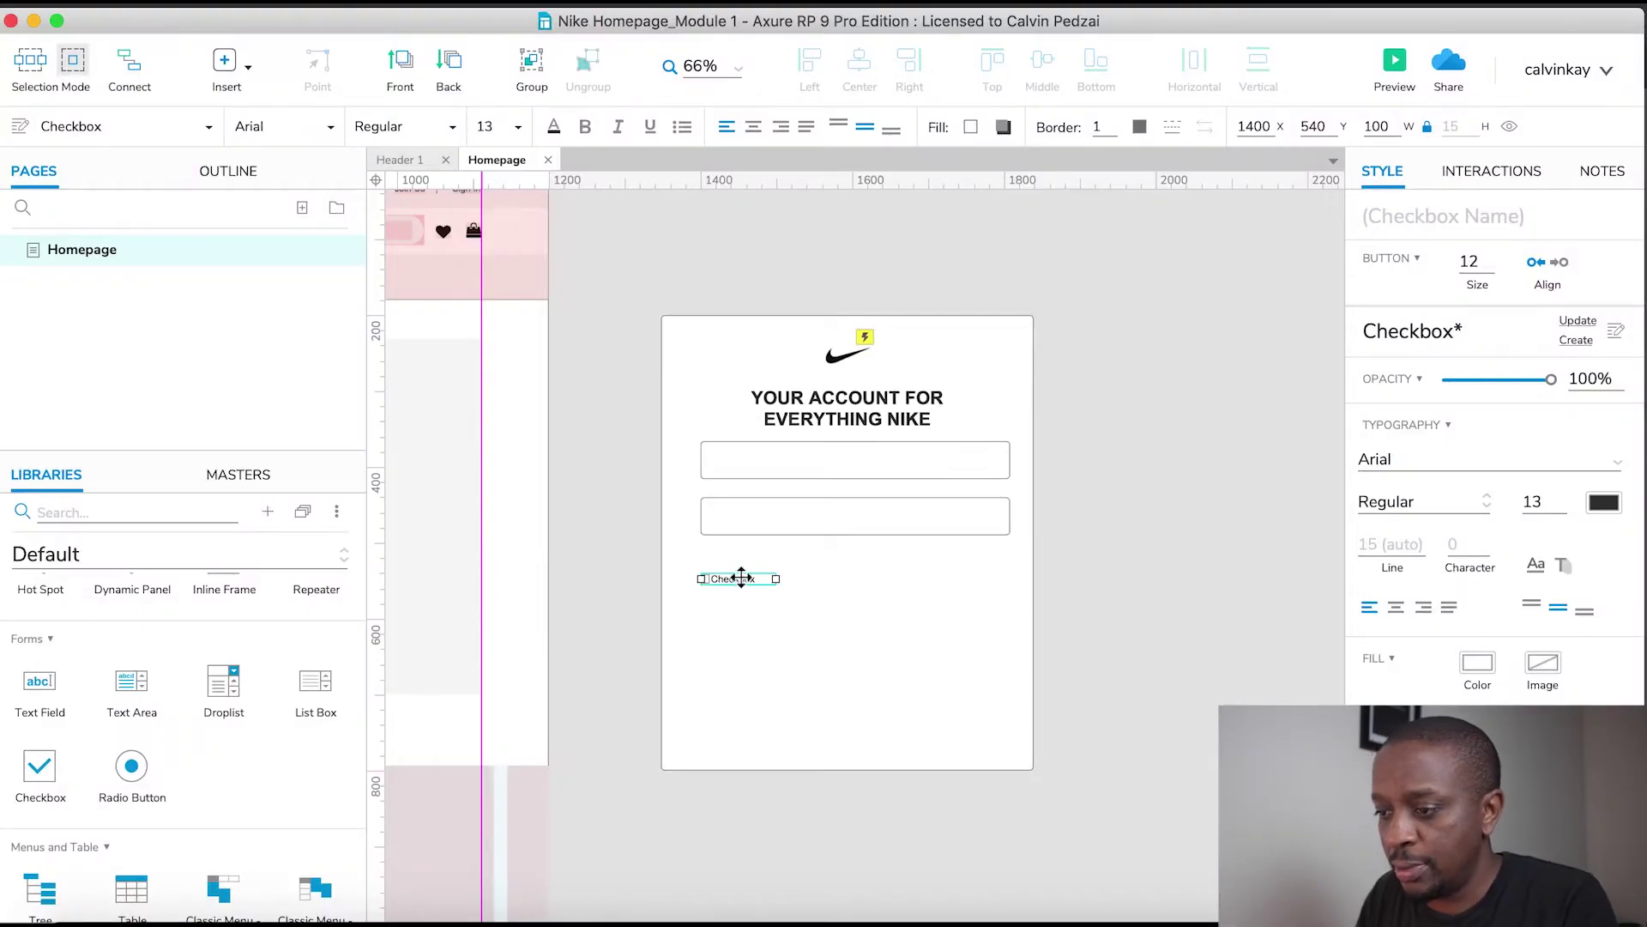
pyautogui.doubleClick(737, 579)
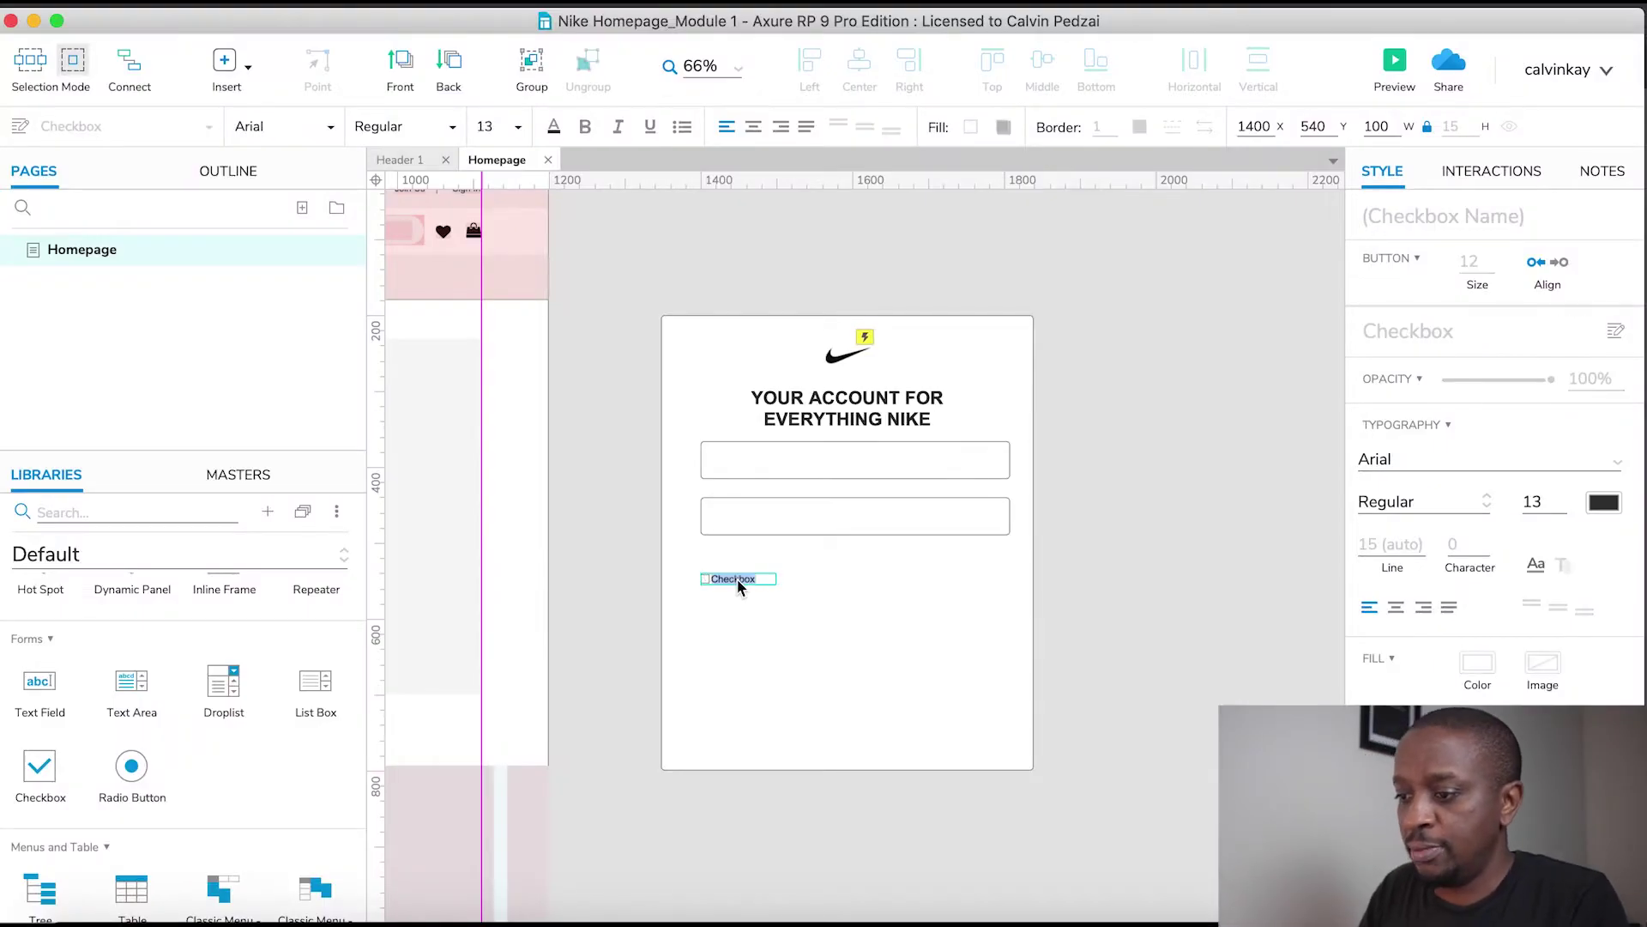
pyautogui.write('Keep me')
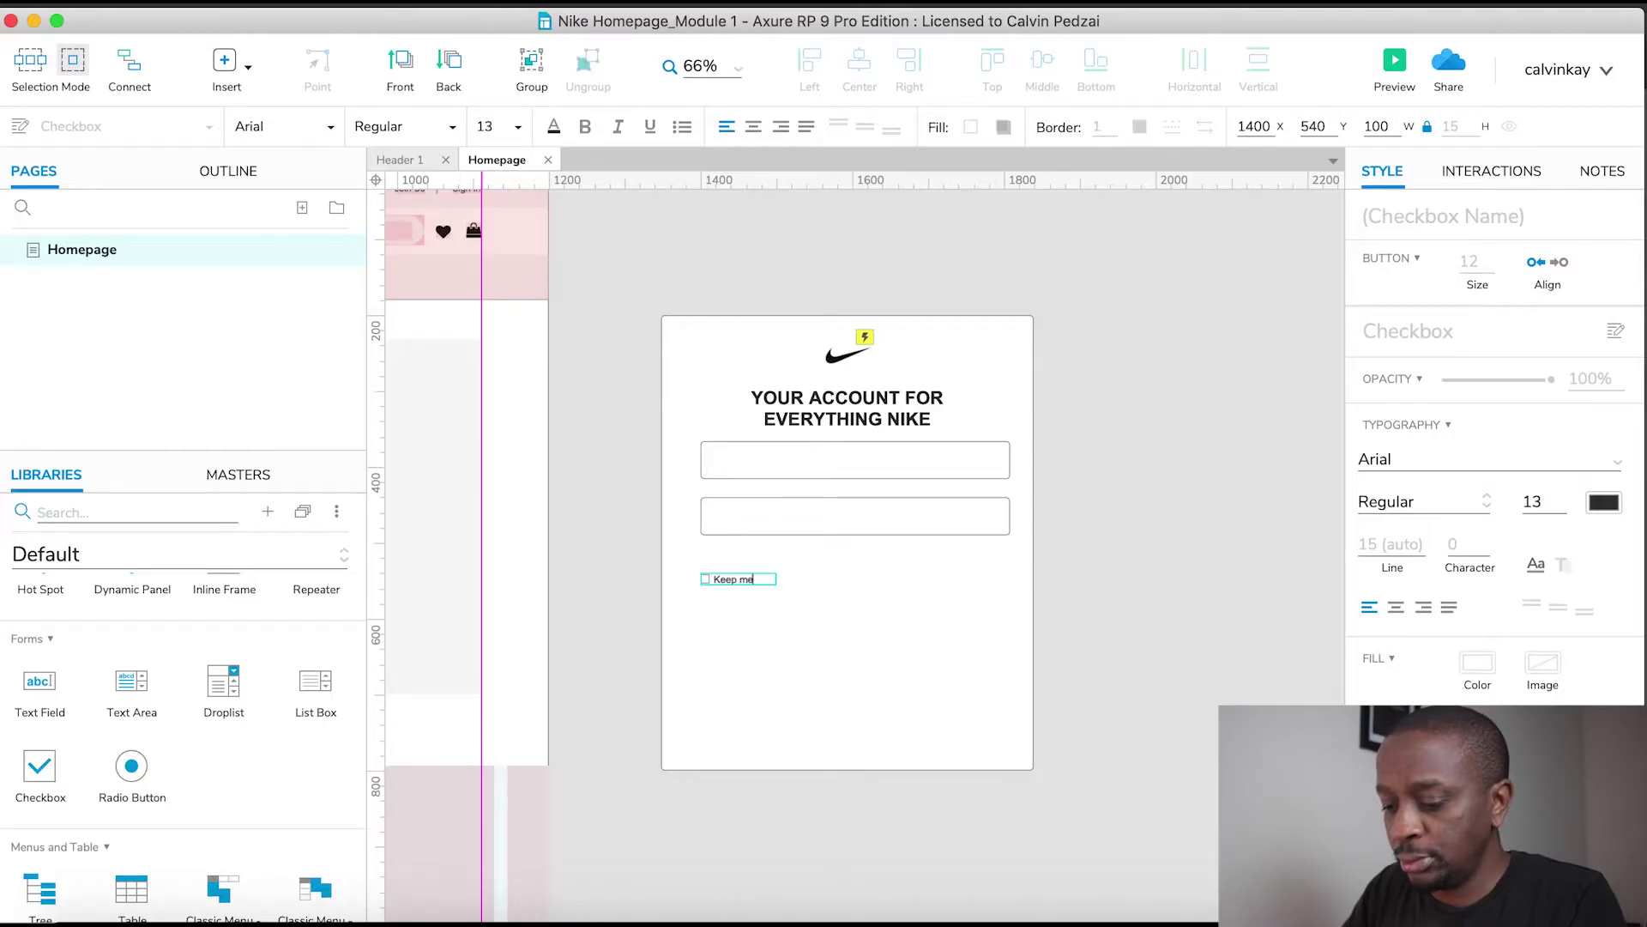
pyautogui.write('signed in')
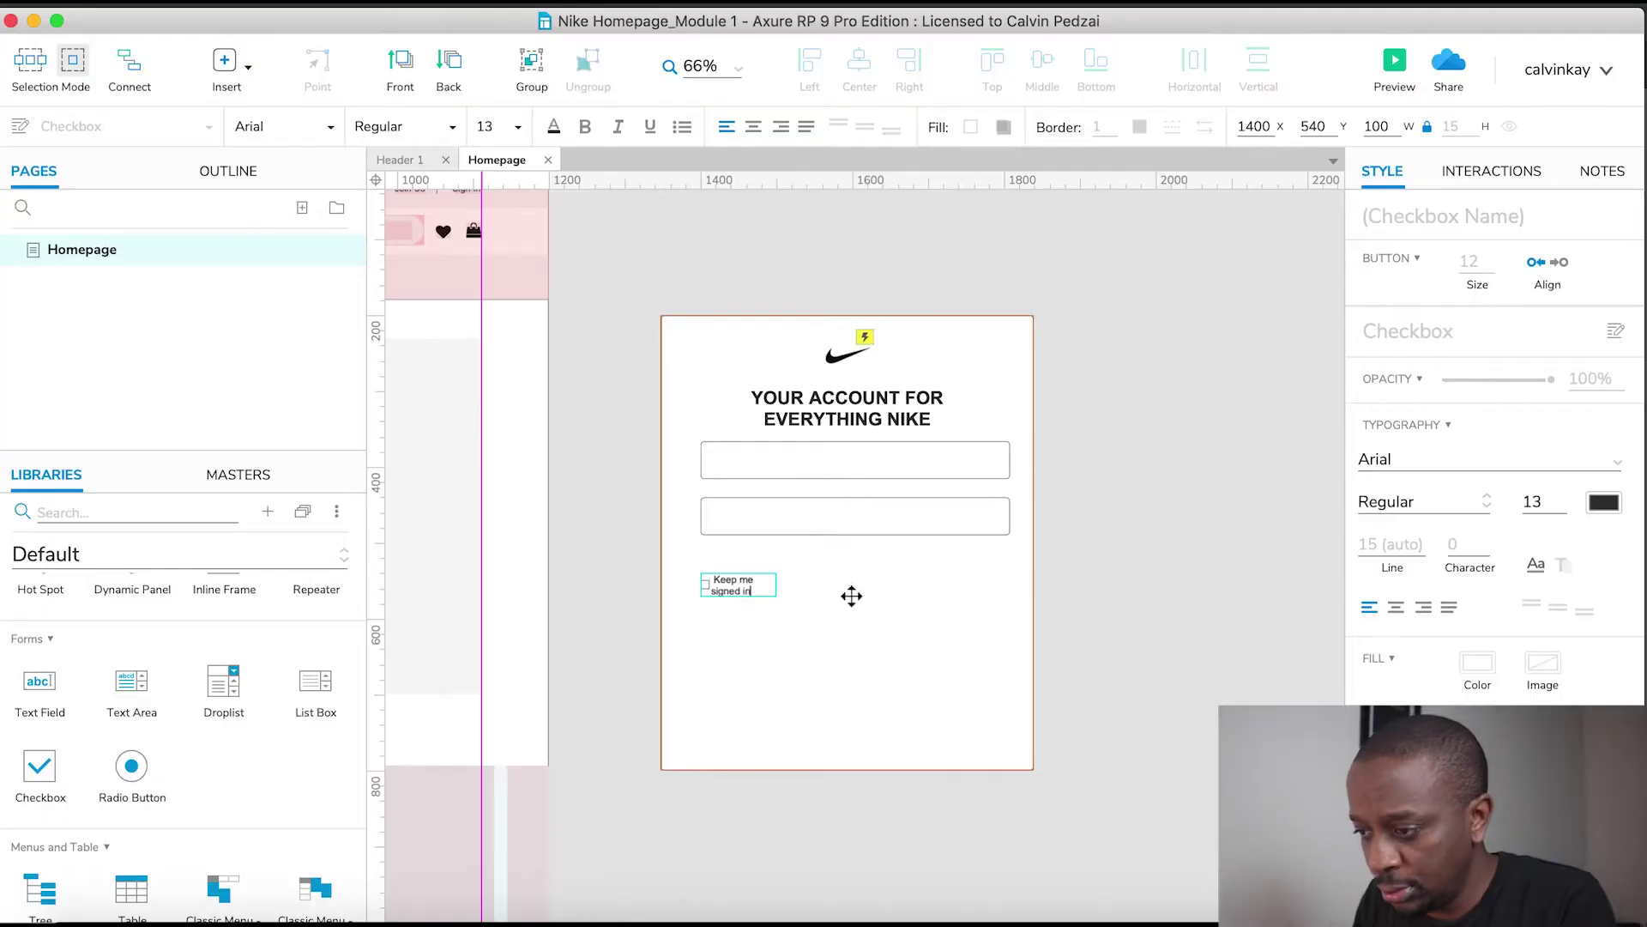
pyautogui.click(1112, 612)
# Widen the checkbox to fit one line and raise its font size to 15
pyautogui.click(769, 585)
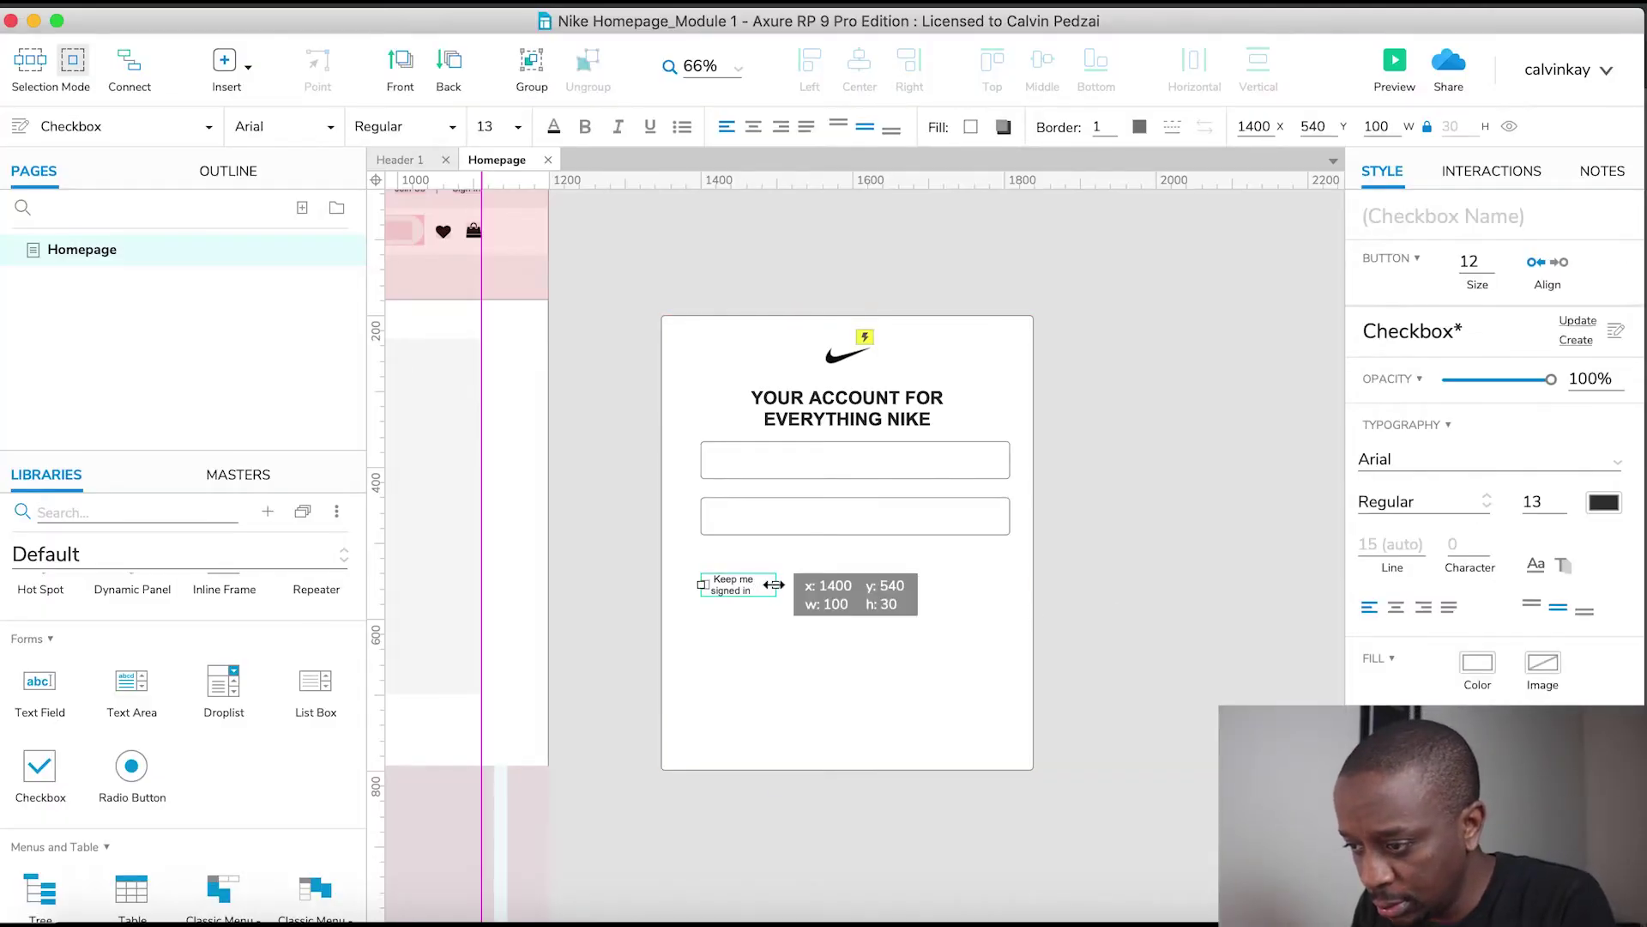
pyautogui.moveTo(775, 585); pyautogui.dragTo(819, 584)
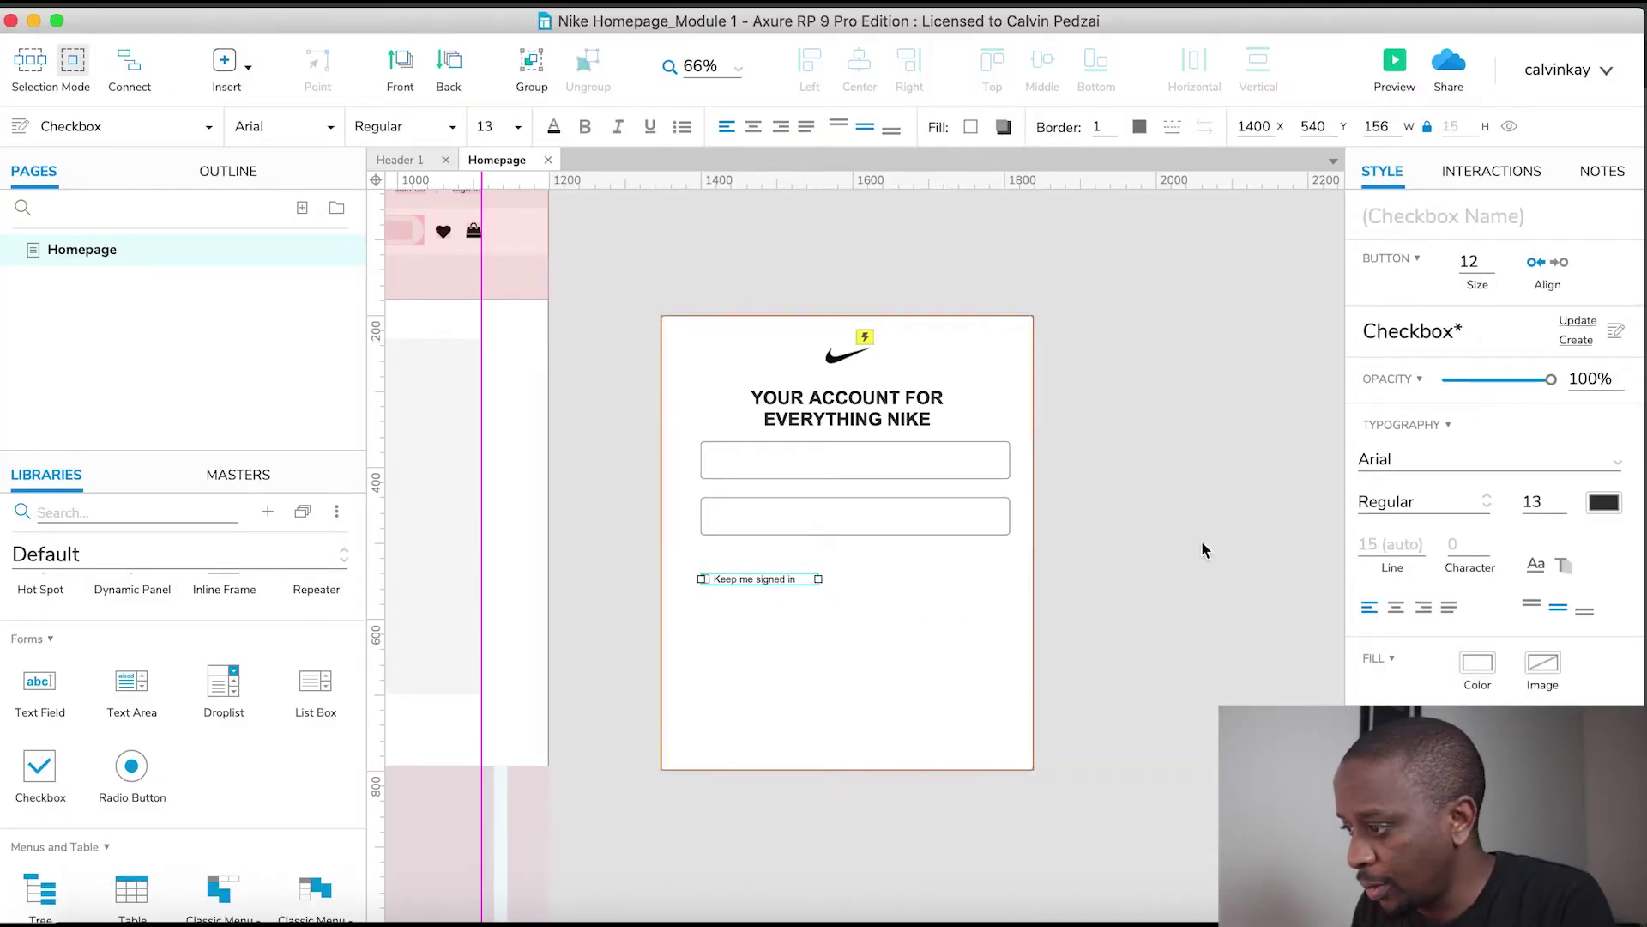
pyautogui.click(1561, 501)
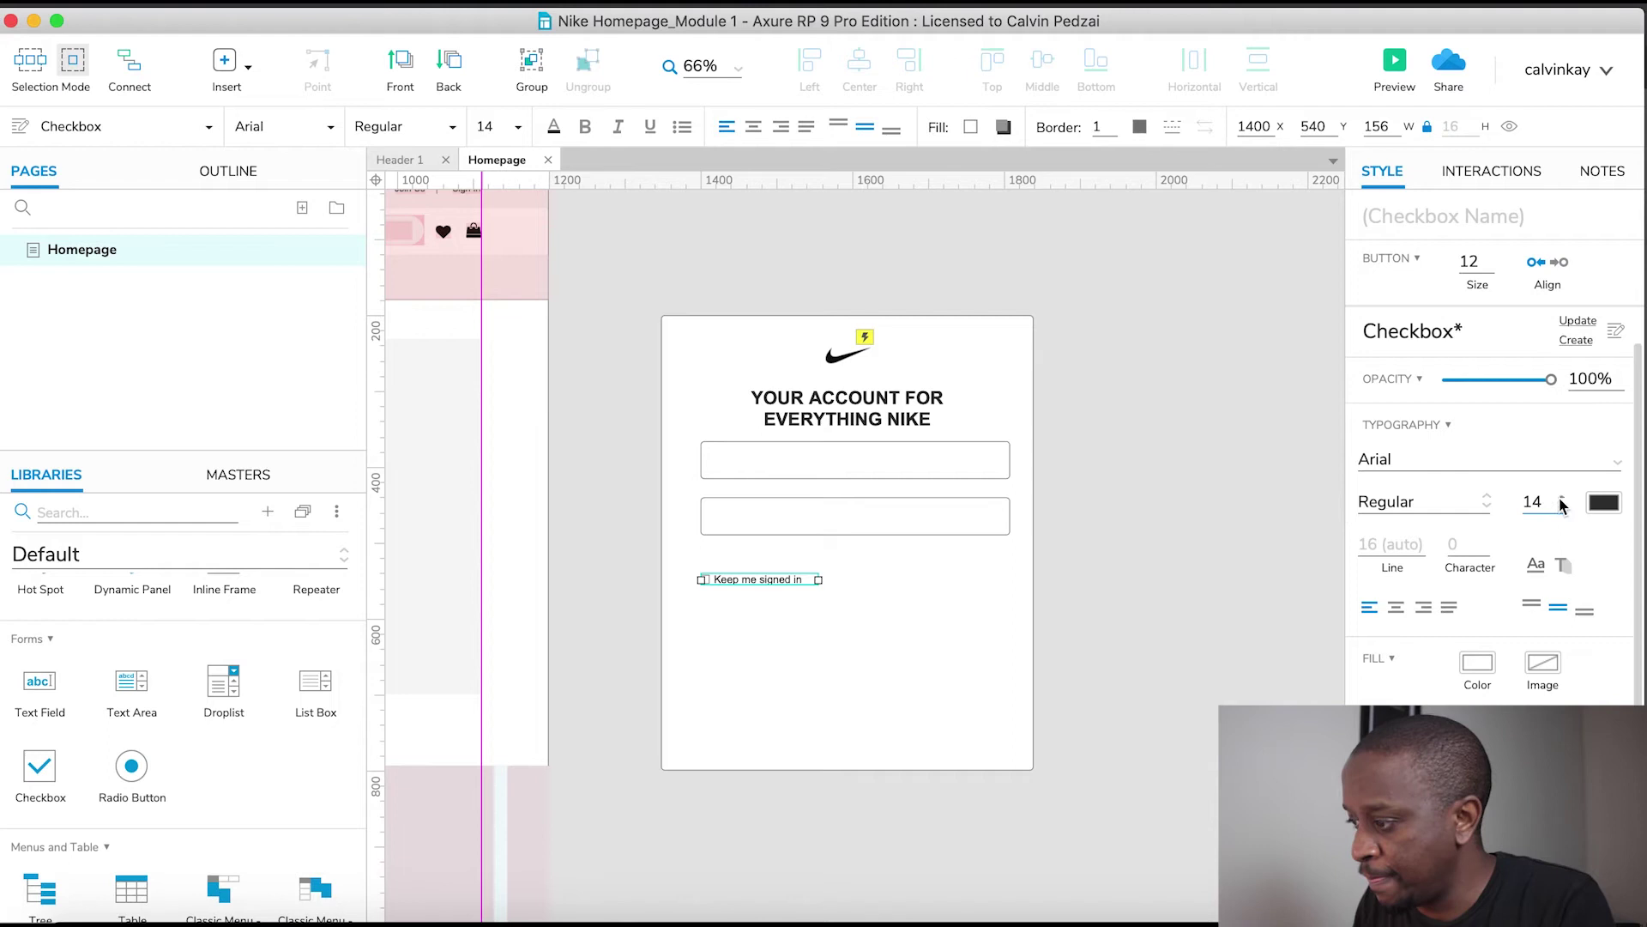
pyautogui.click(1561, 501)
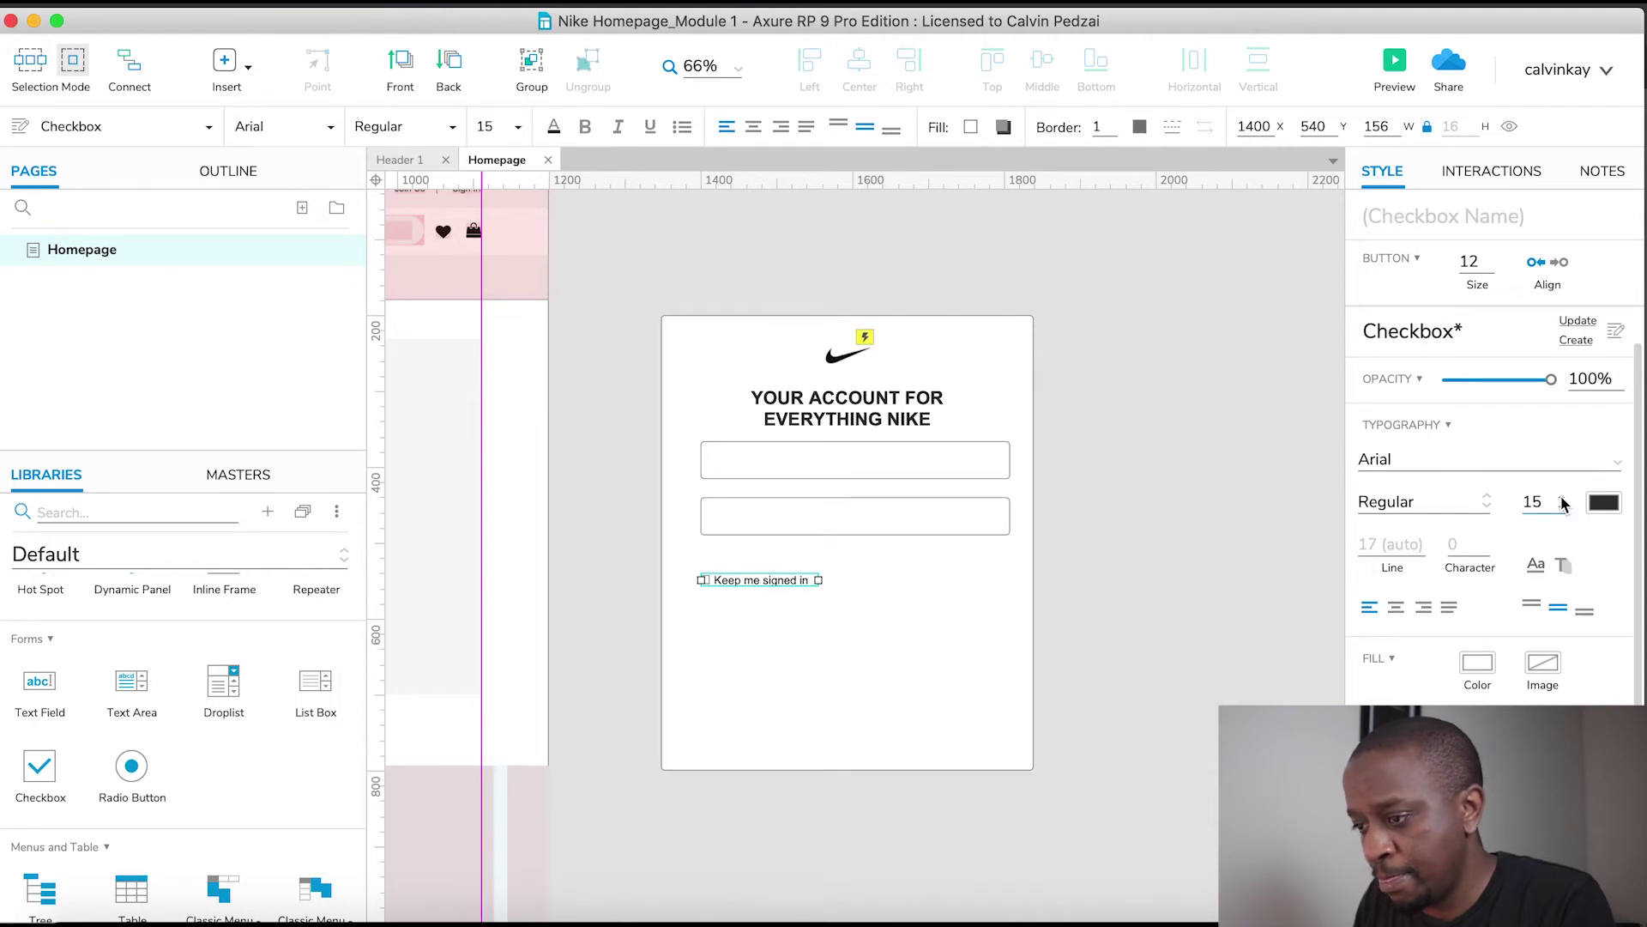
# Deselect the checkbox and check the nike.com sign-in popup for reference
pyautogui.click(1296, 573)
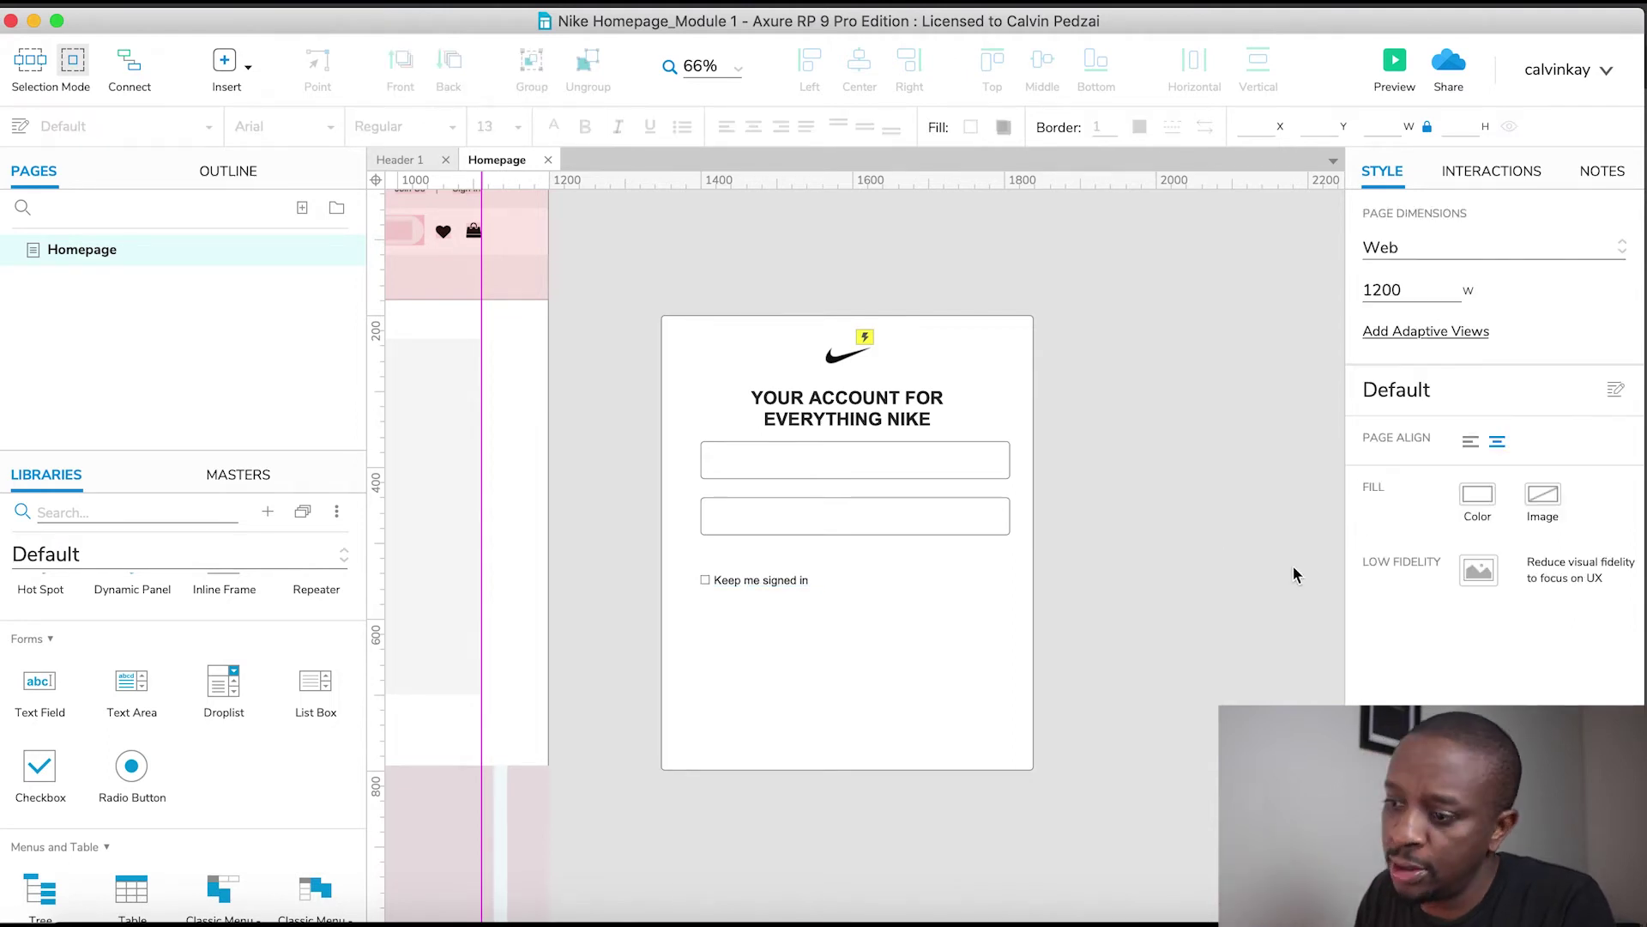
pyautogui.hscroll(-5, 868, 551)
pyautogui.hscroll(-2, 868, 552)
pyautogui.hscroll(6, 869, 551)
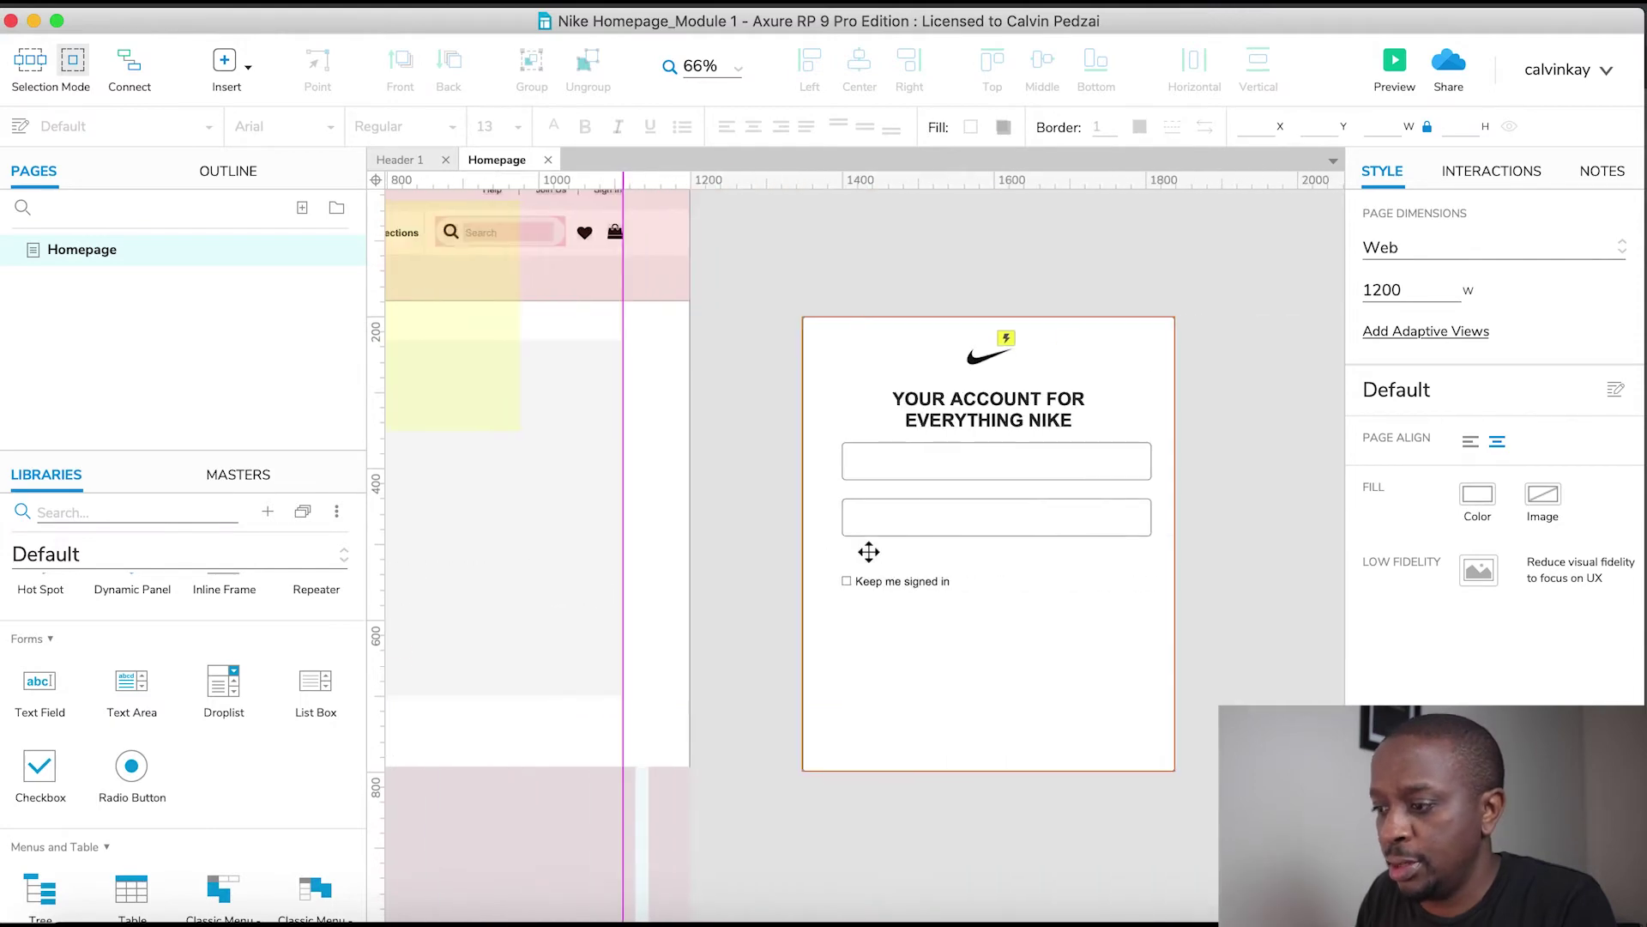
pyautogui.press('super+Tab')
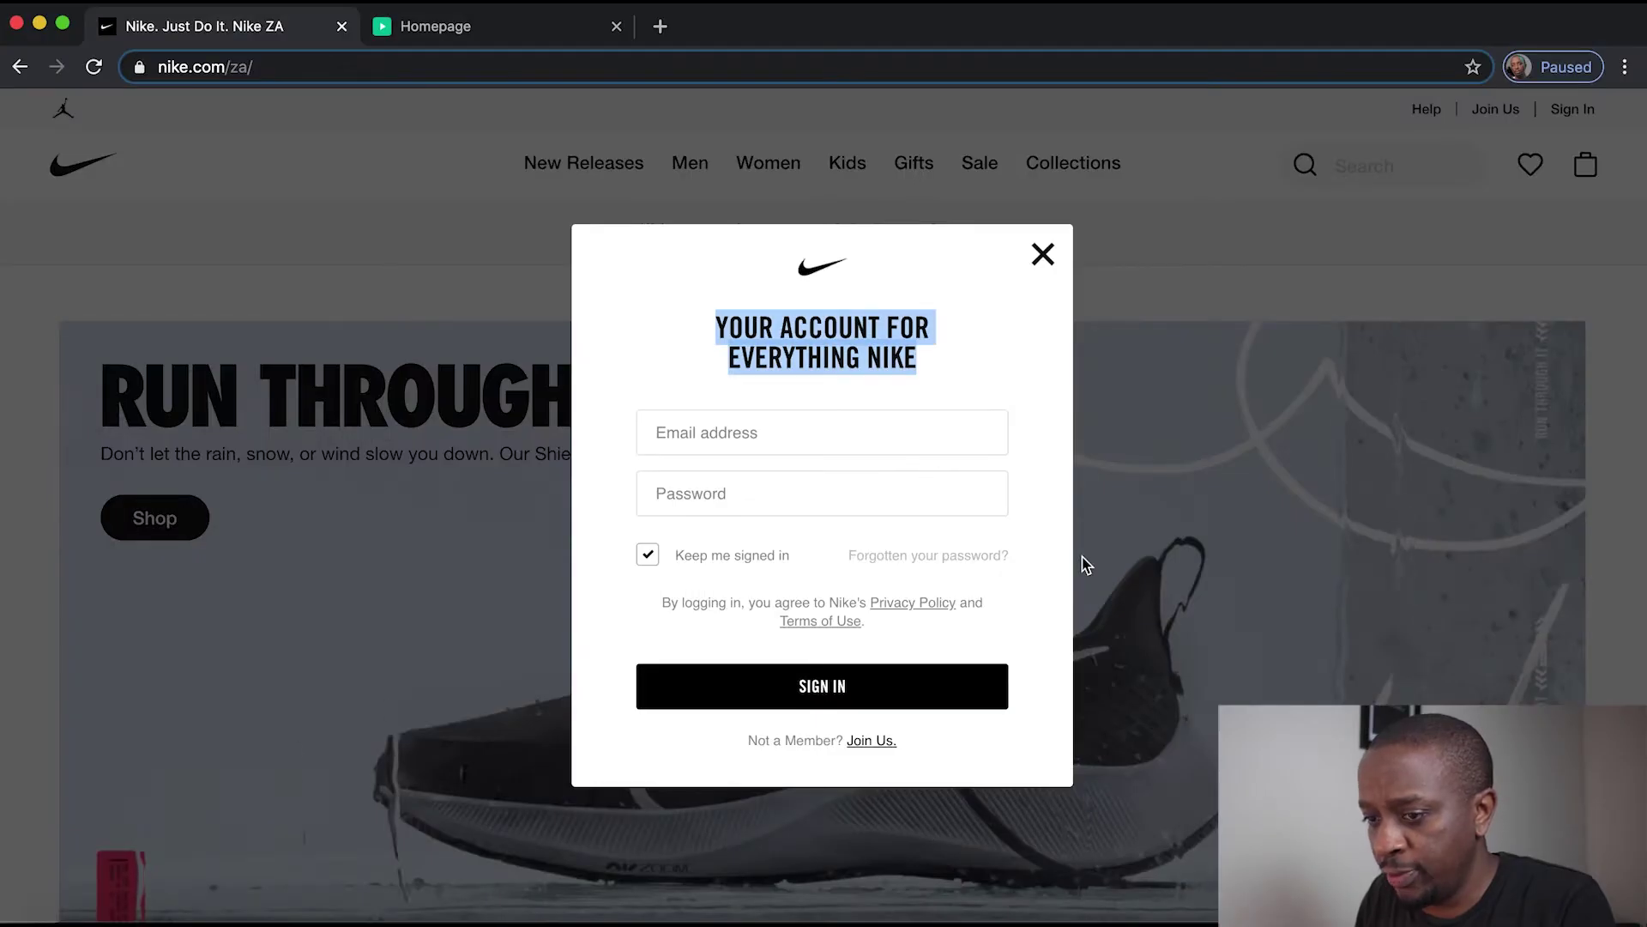
pyautogui.press('super+Tab')
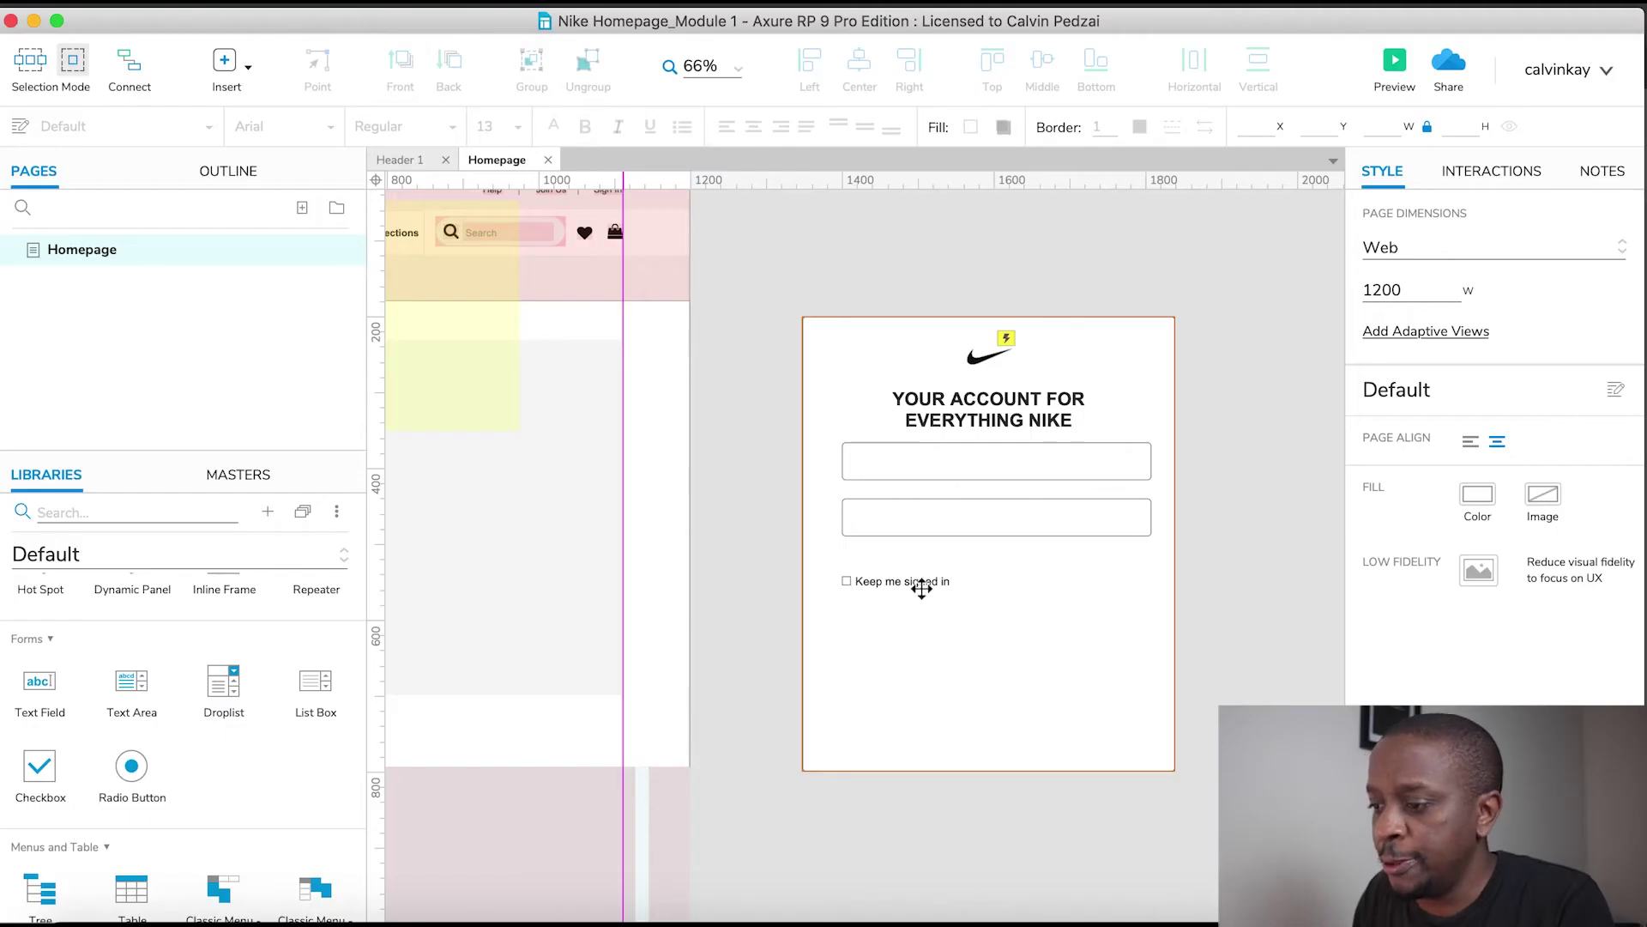
# Add a 'Forgot your password' label right of Keep me signed in, then revisit nike.com's popup
pyautogui.scroll(3, 36, 683)
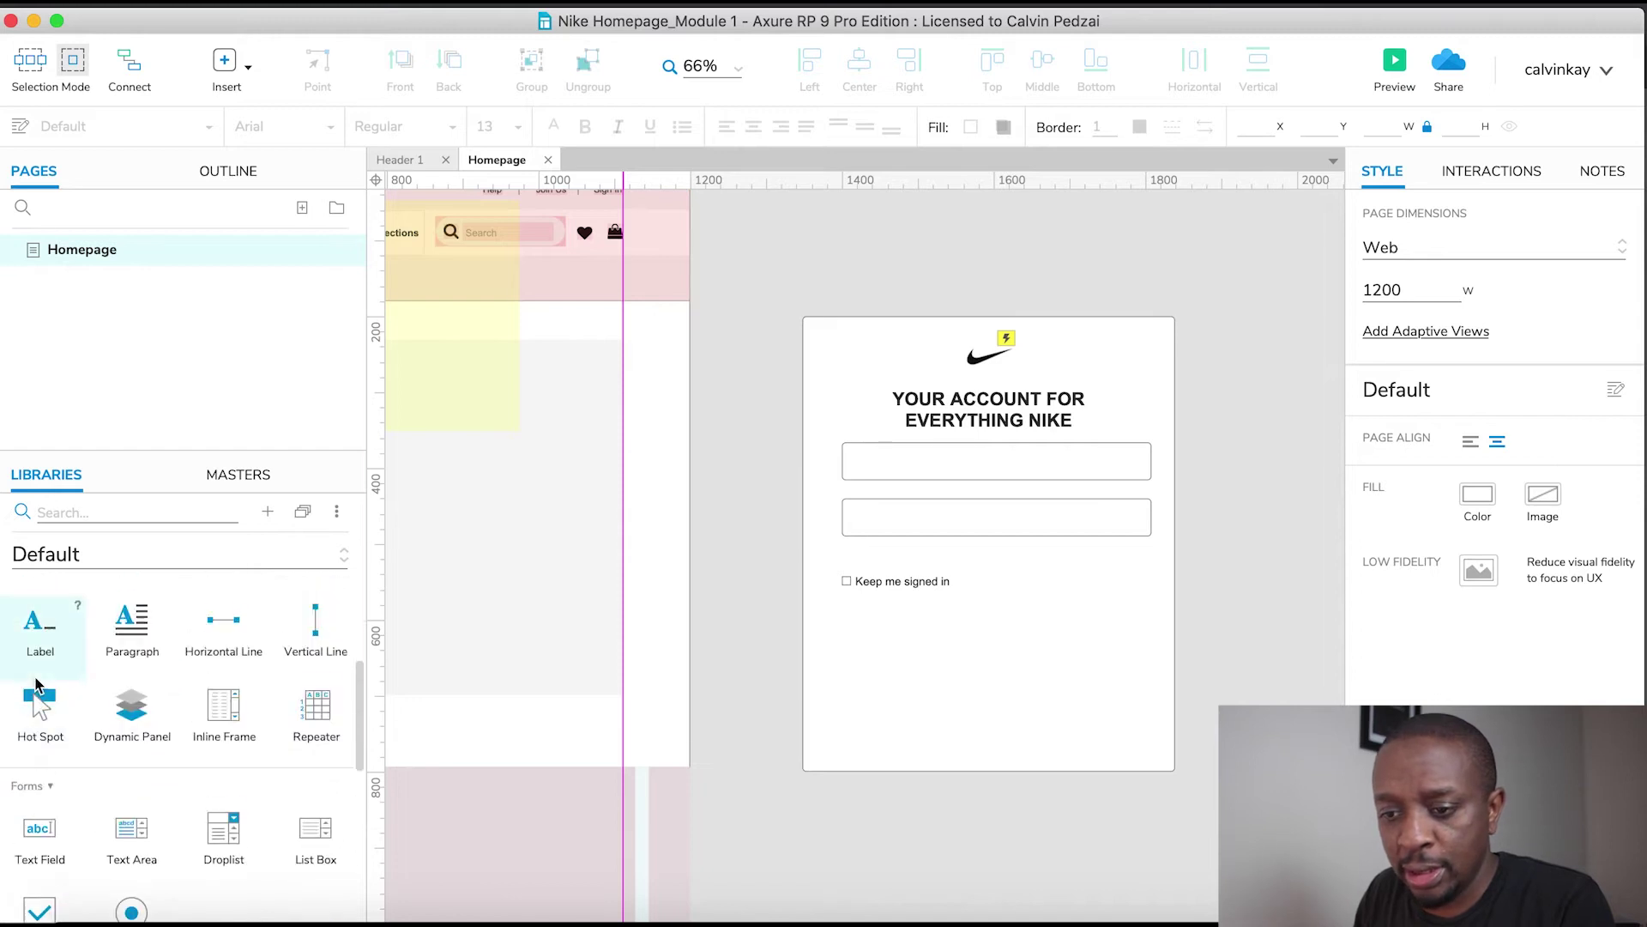
pyautogui.moveTo(281, 555); pyautogui.dragTo(1050, 580)
pyautogui.press('Return')
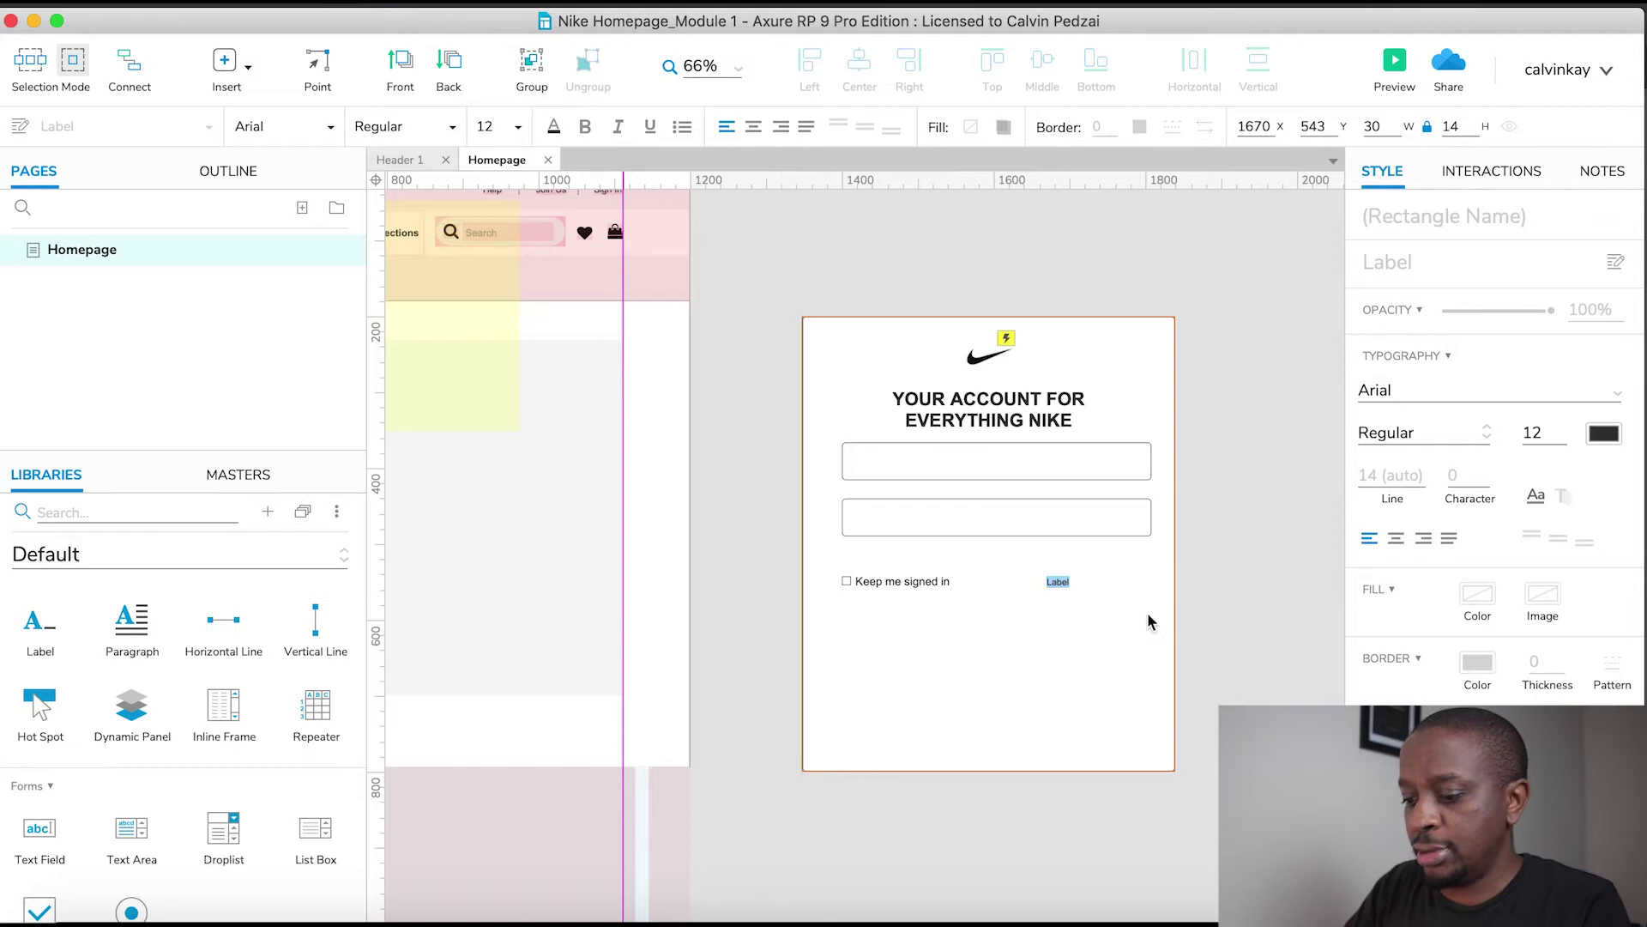
pyautogui.write('Forgot your password')
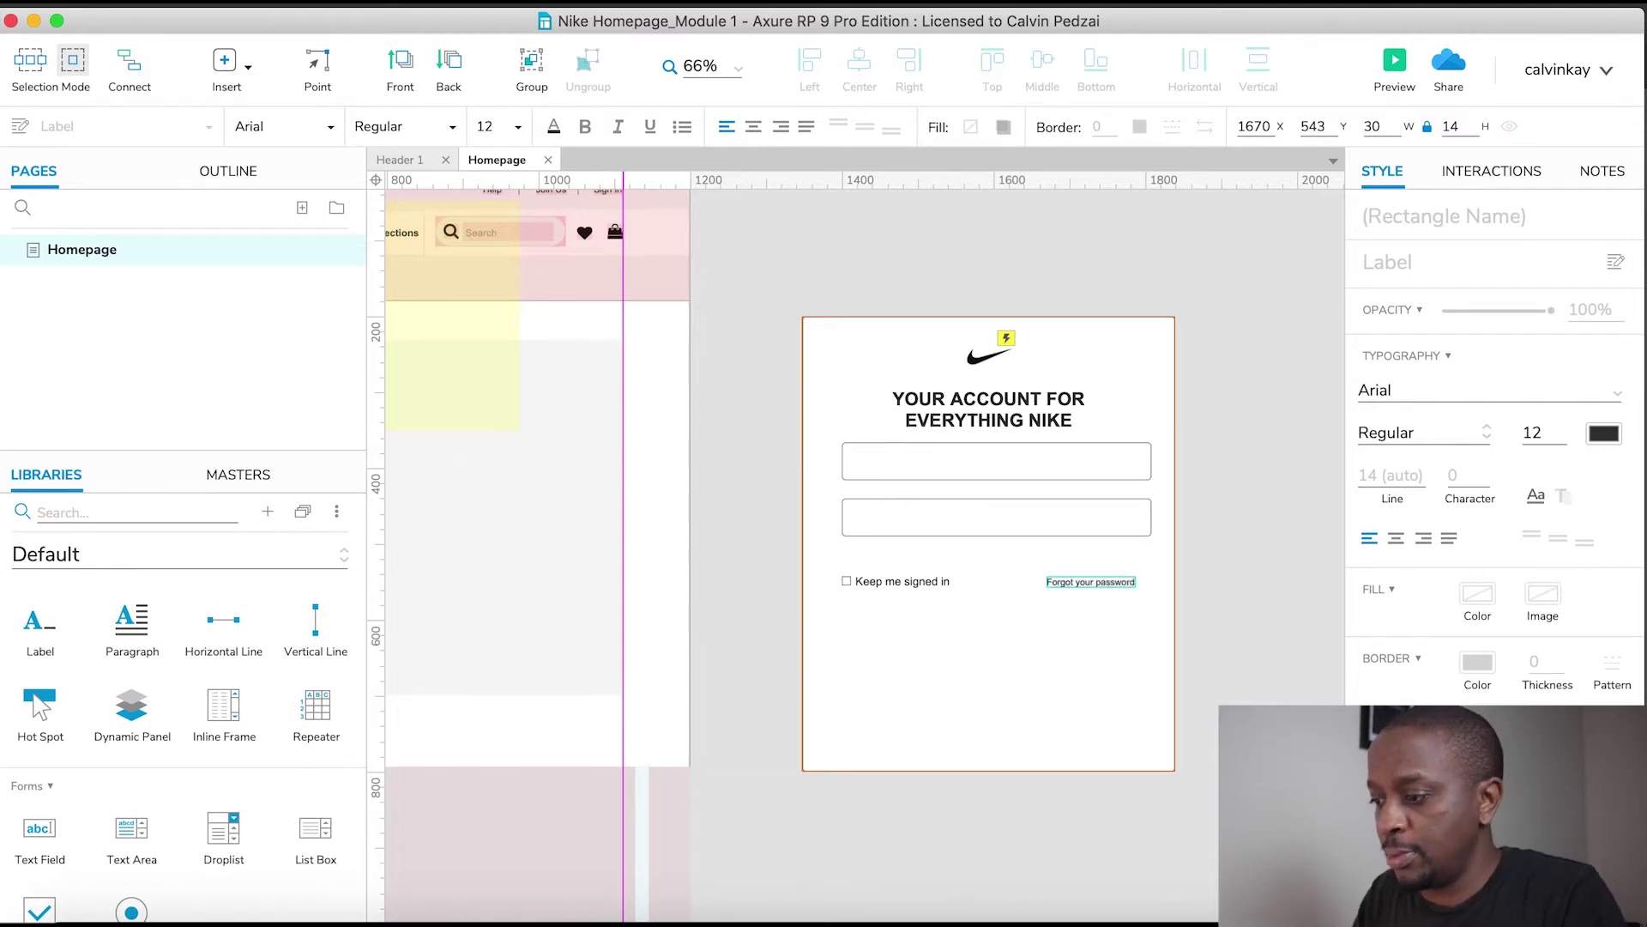
pyautogui.press('super+Tab')
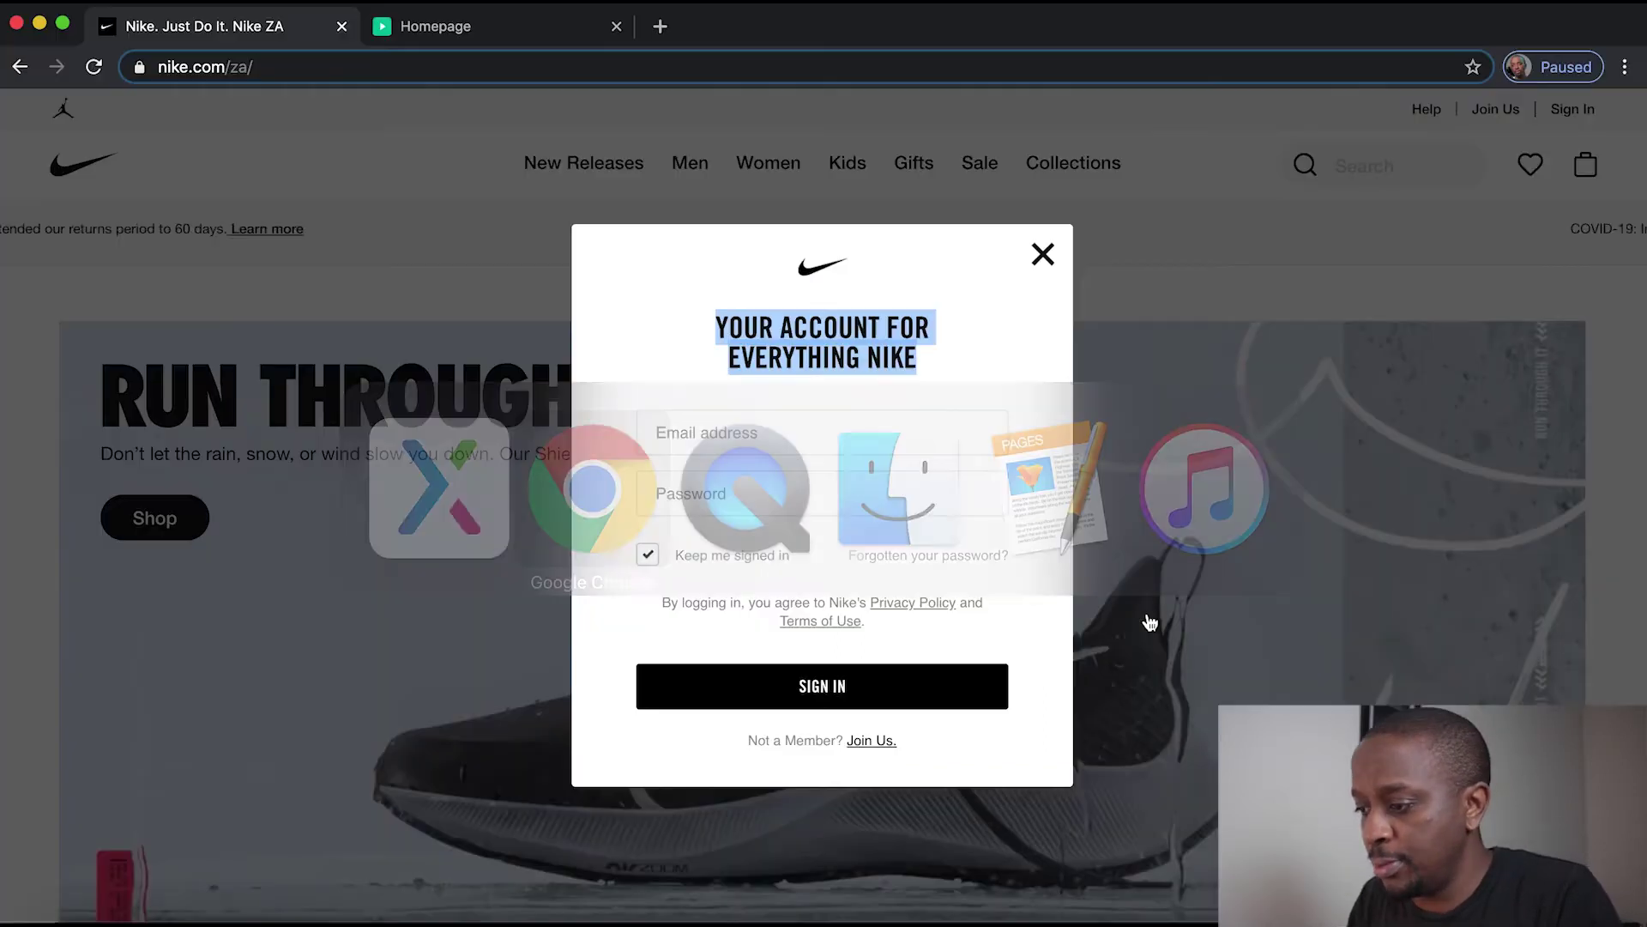
pyautogui.press('super+Tab')
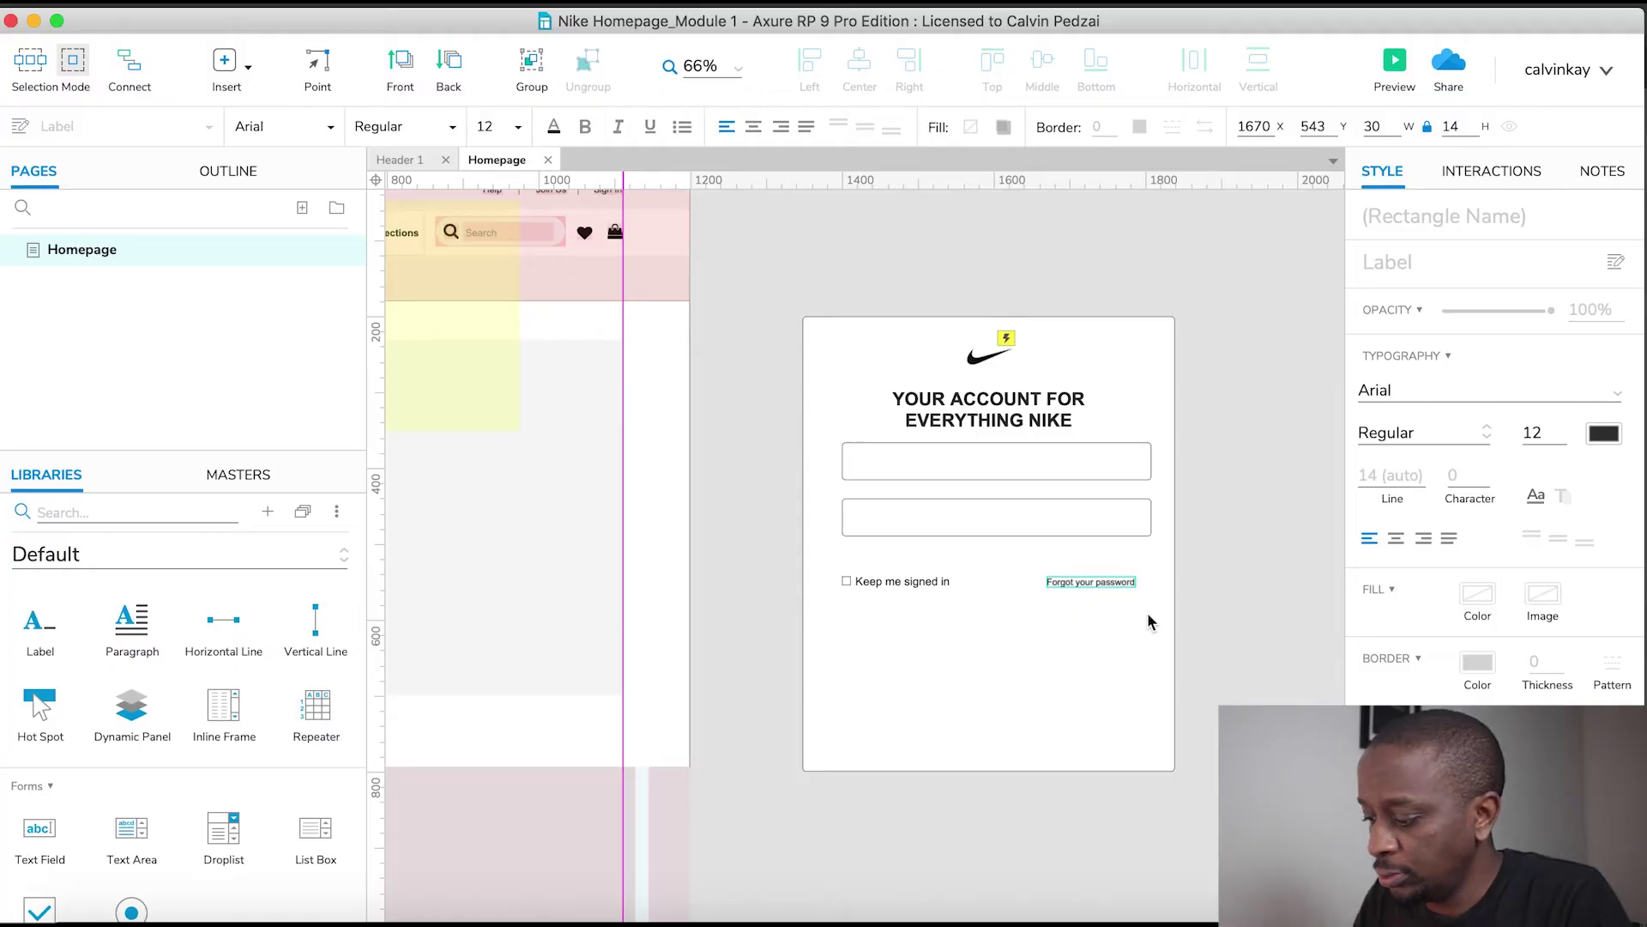
pyautogui.press('super+Tab')
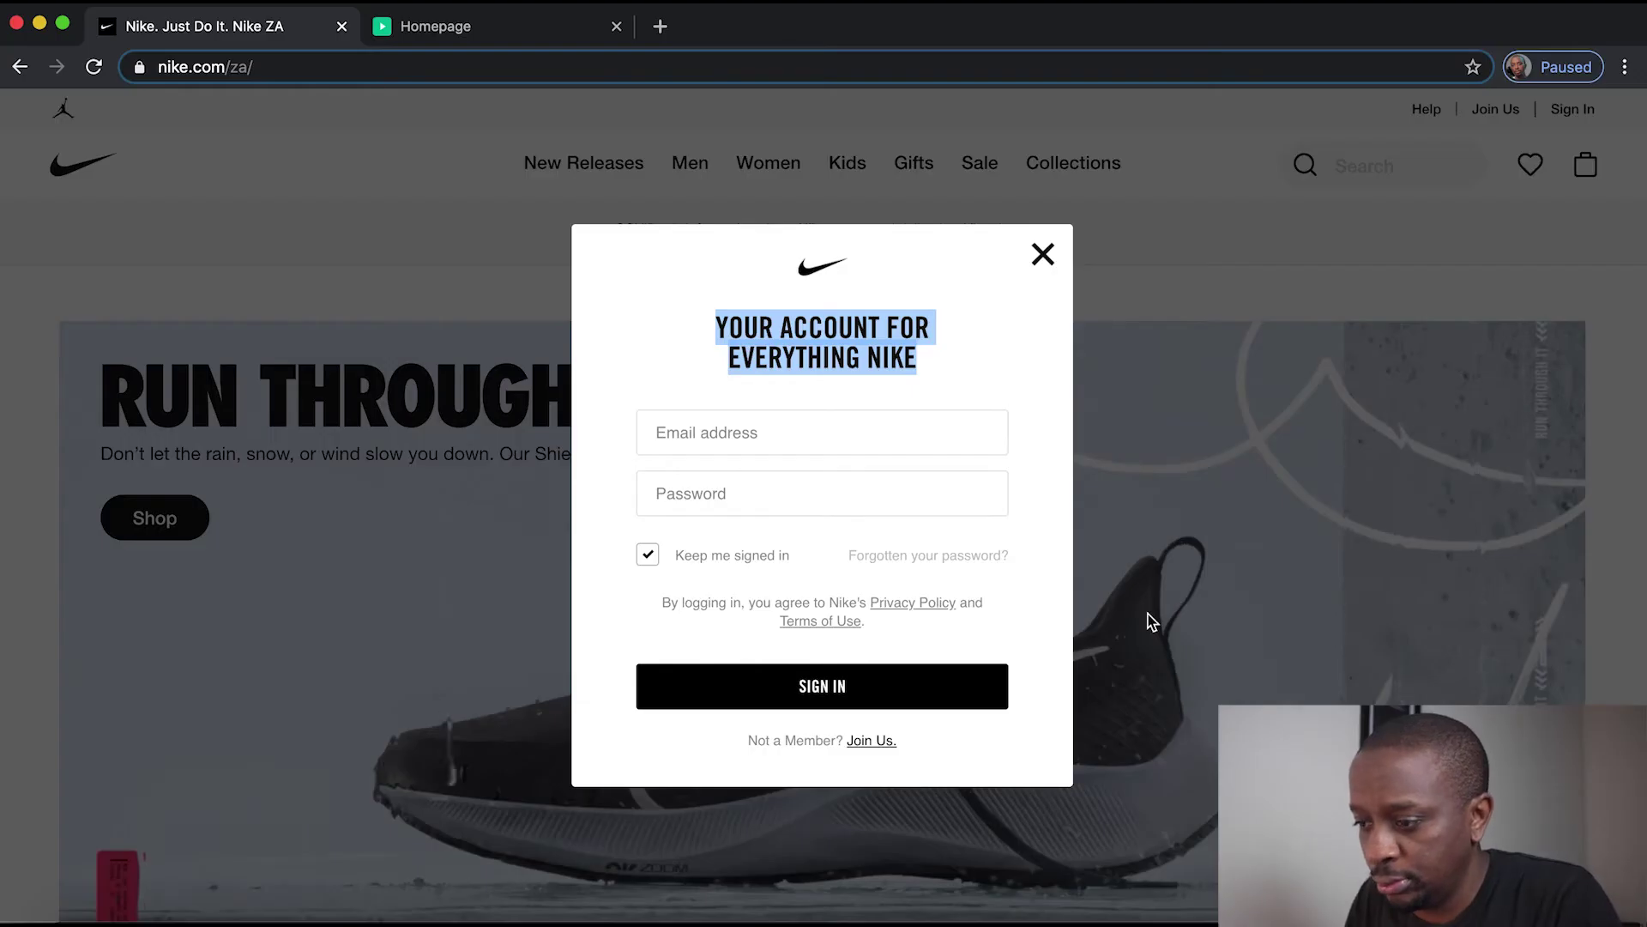
pyautogui.click(650, 605)
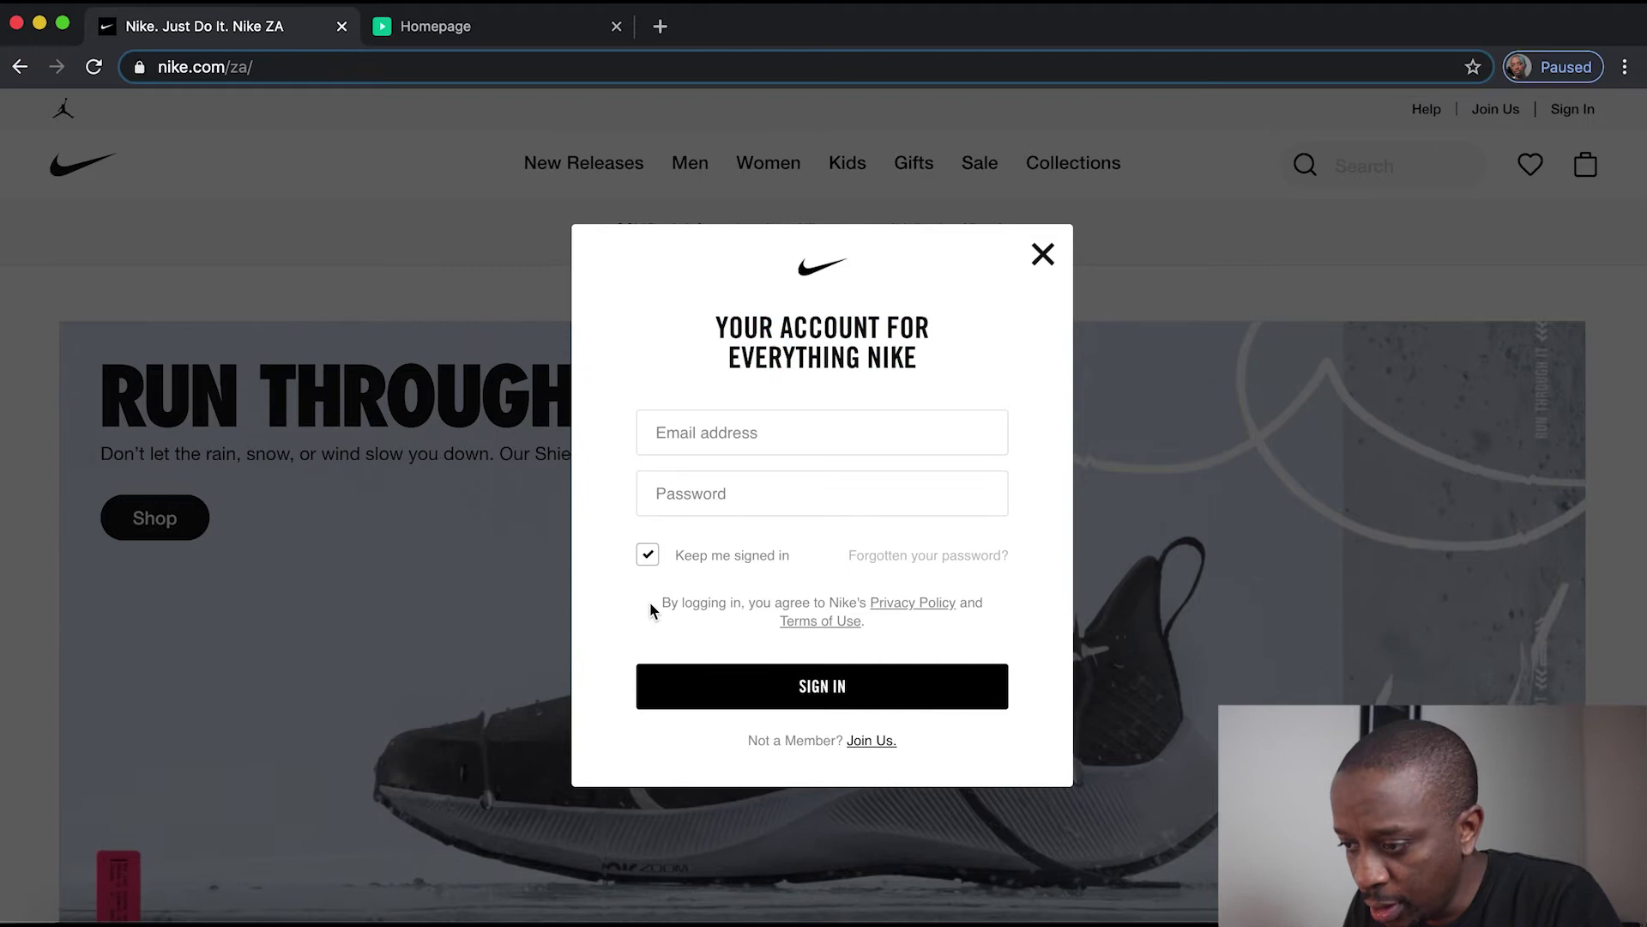
# Copy nike.com's 'By logging in…' sentence into a duplicate label below the checkbox row
pyautogui.moveTo(651, 604); pyautogui.dragTo(878, 625)
pyautogui.press('super+c')
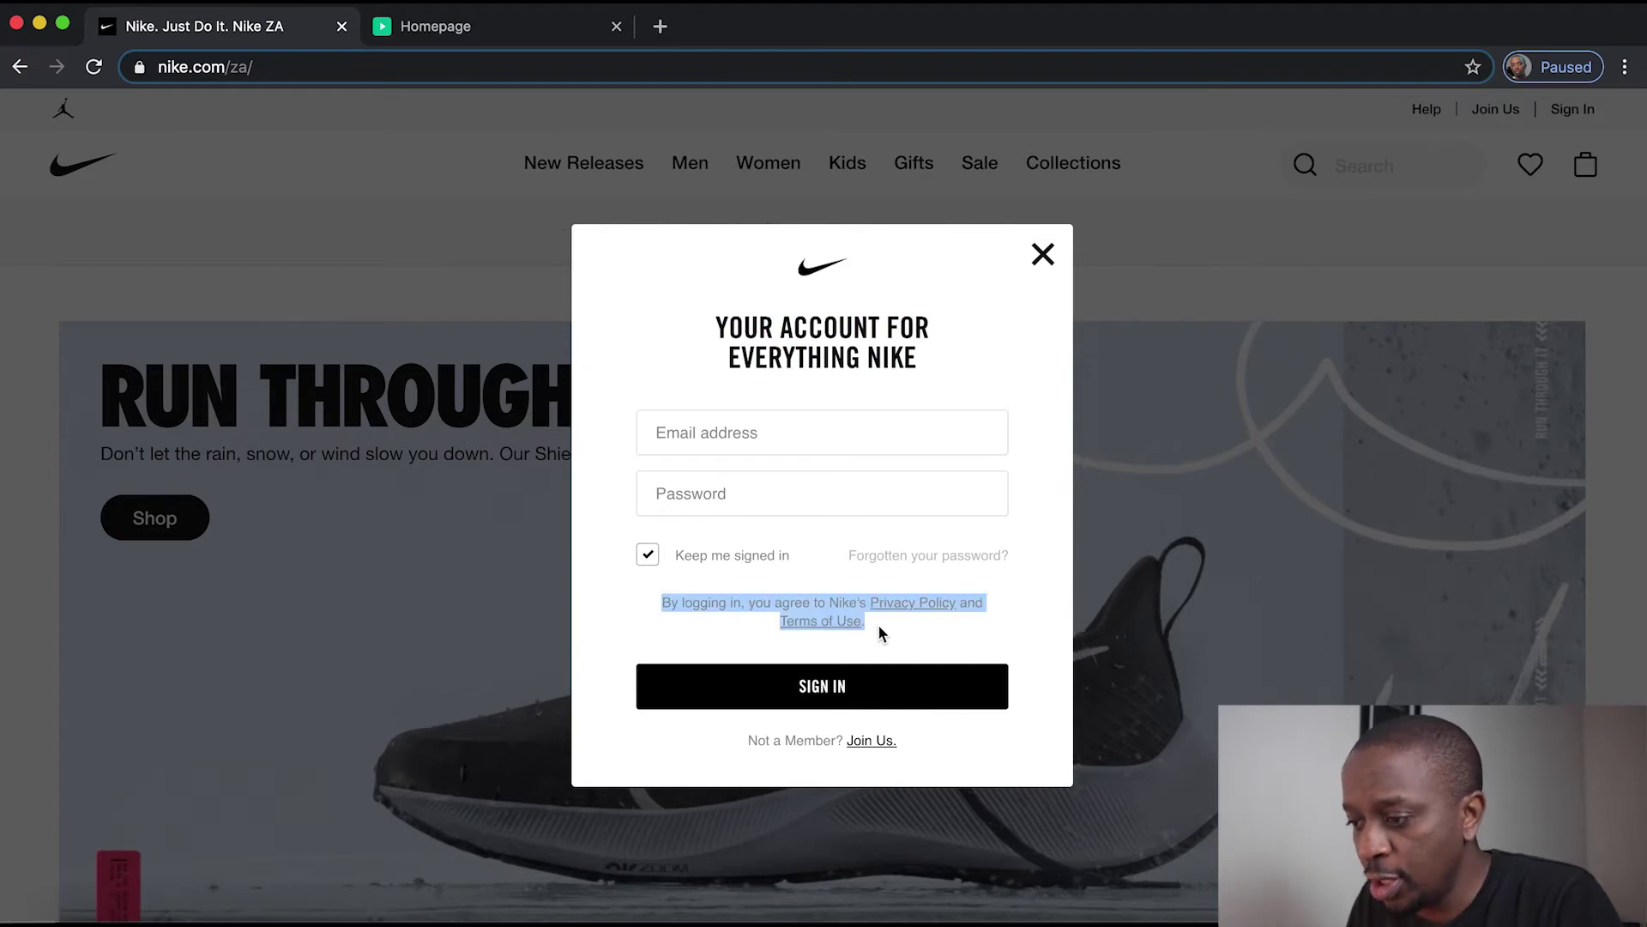
pyautogui.press('super+Tab')
pyautogui.click(1212, 599)
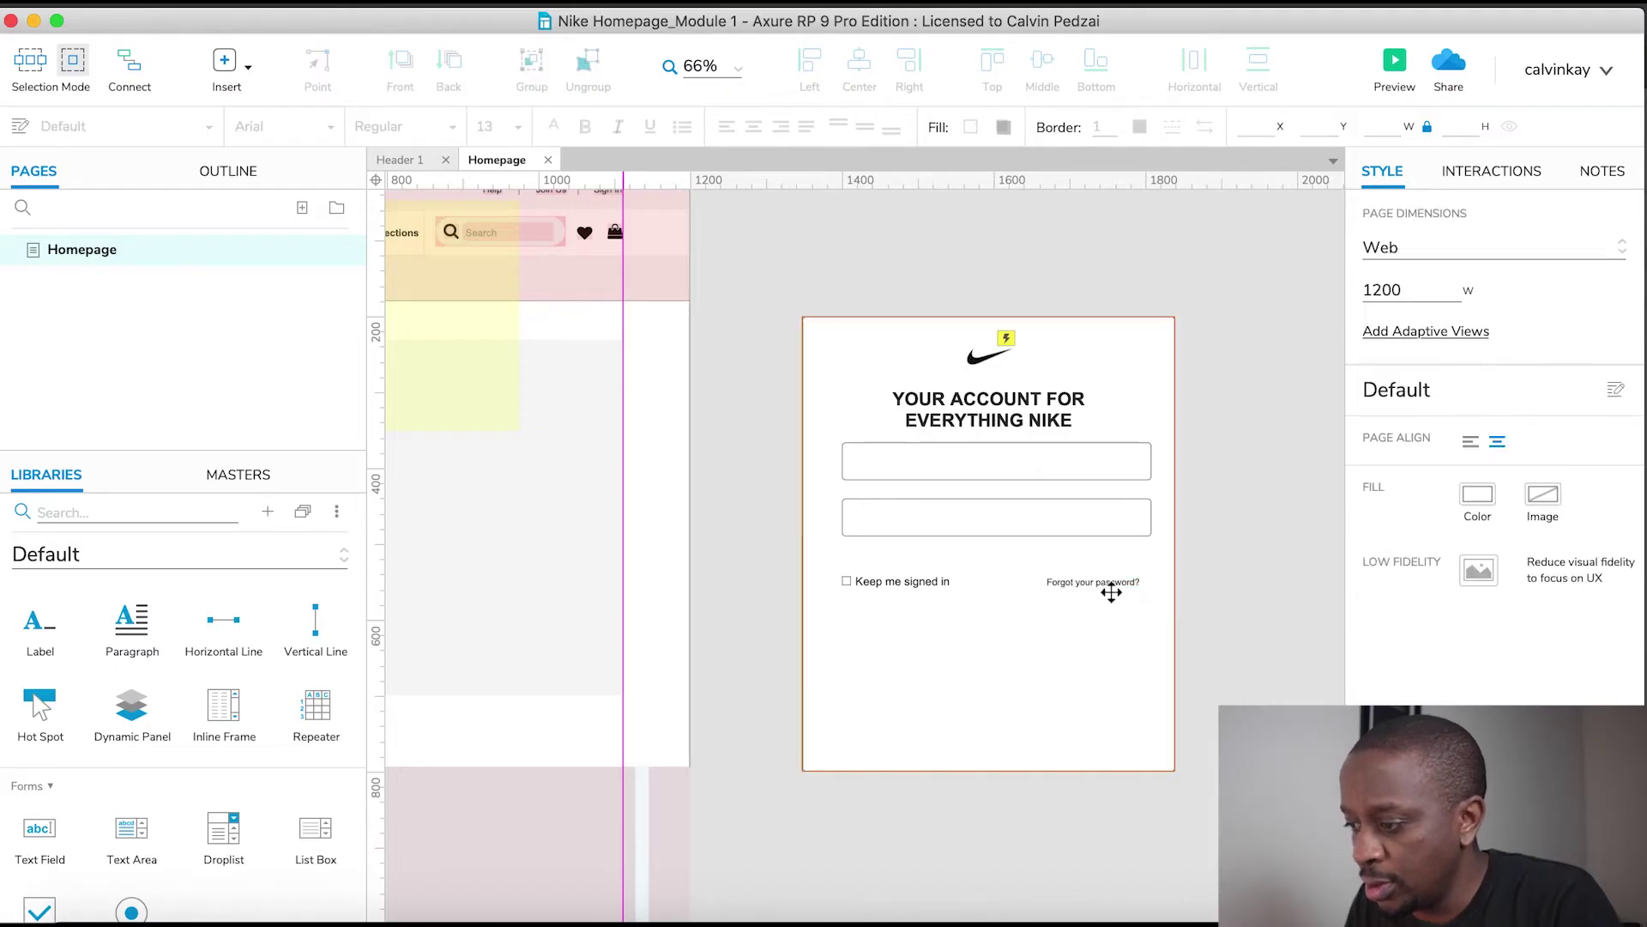
pyautogui.click(1089, 584)
pyautogui.moveTo(1089, 583); pyautogui.dragTo(949, 612)
pyautogui.doubleClick(950, 612)
pyautogui.press('super+v')
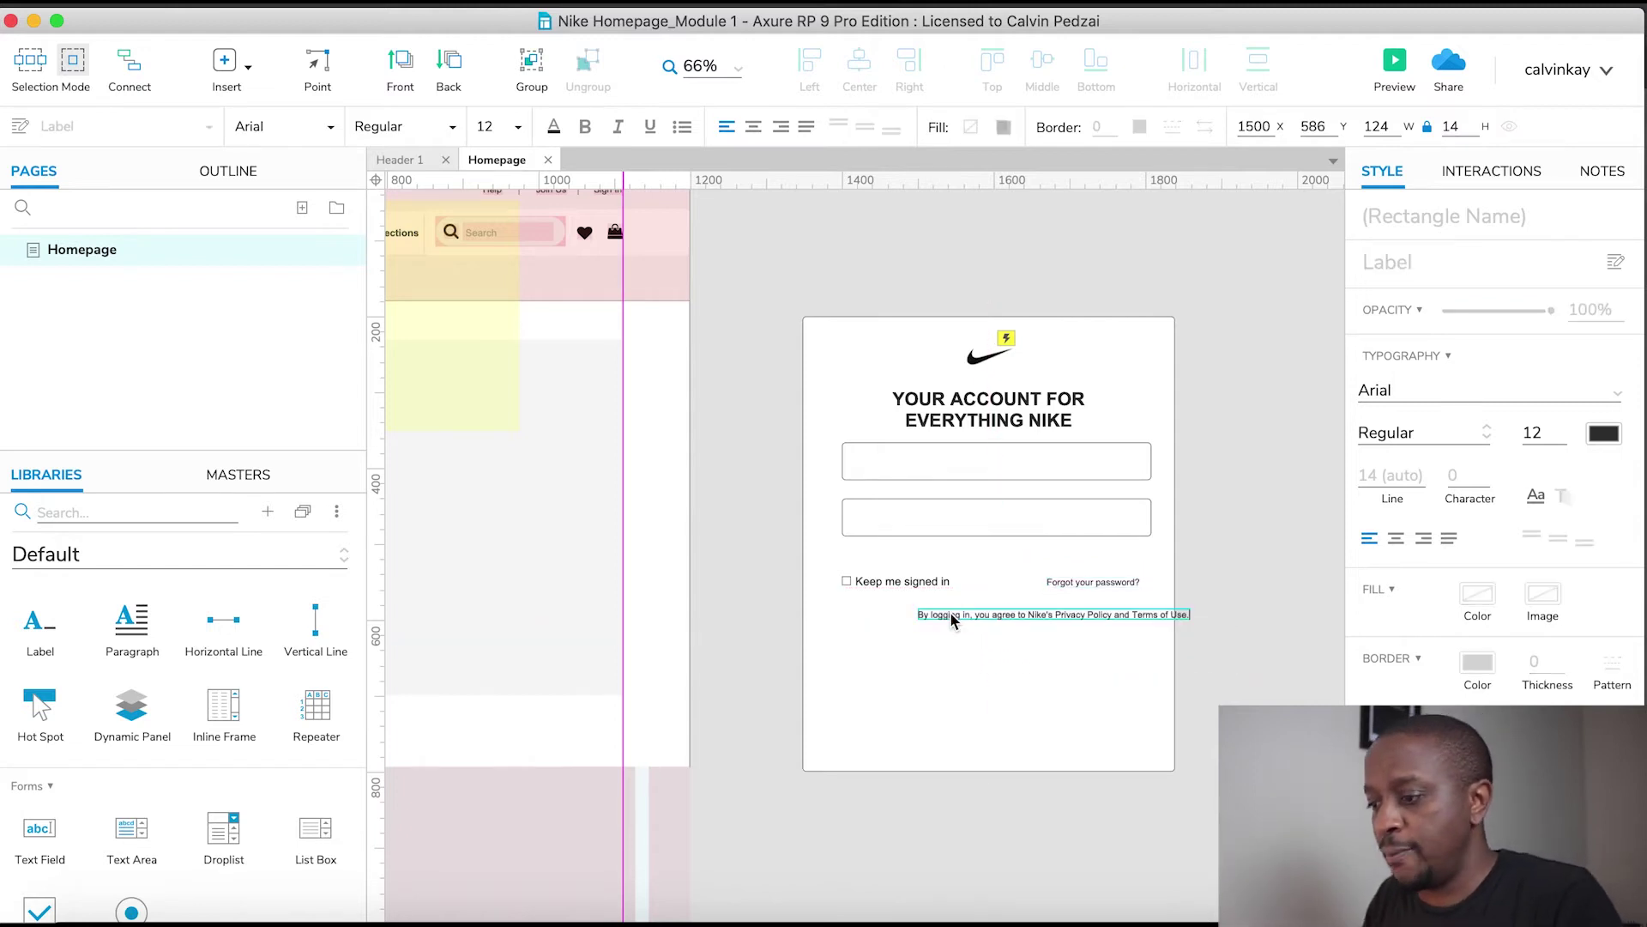
pyautogui.click(1253, 646)
# Underline the words Privacy Policy and Terms of Use in the legal text
pyautogui.press('super+Tab')
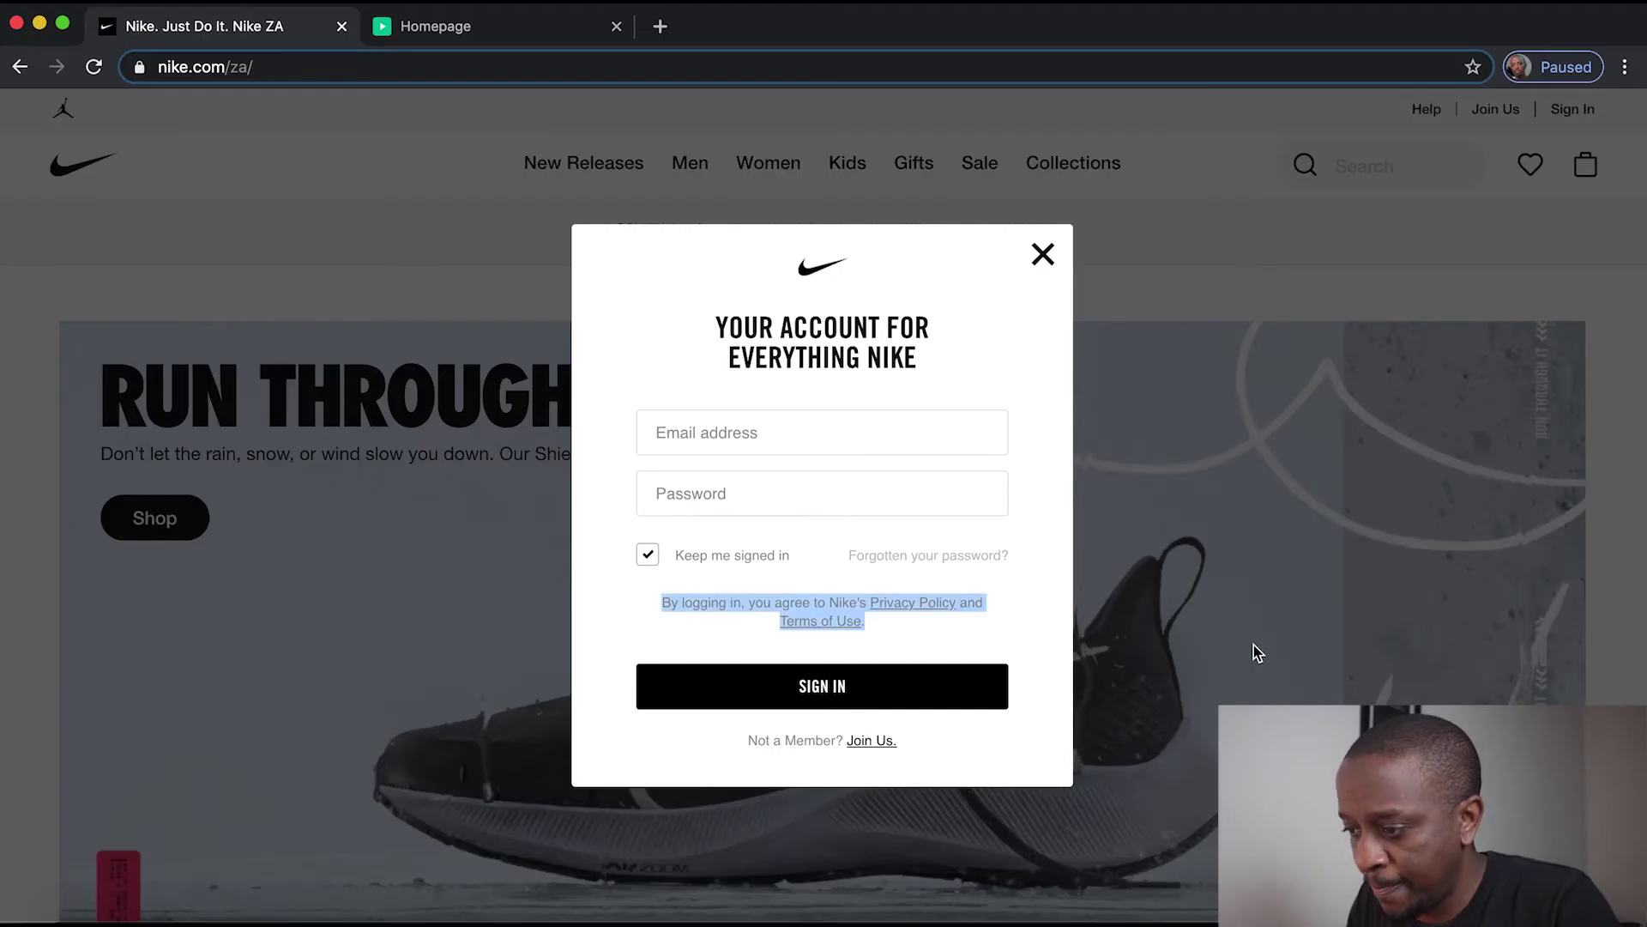
pyautogui.press('super+Tab')
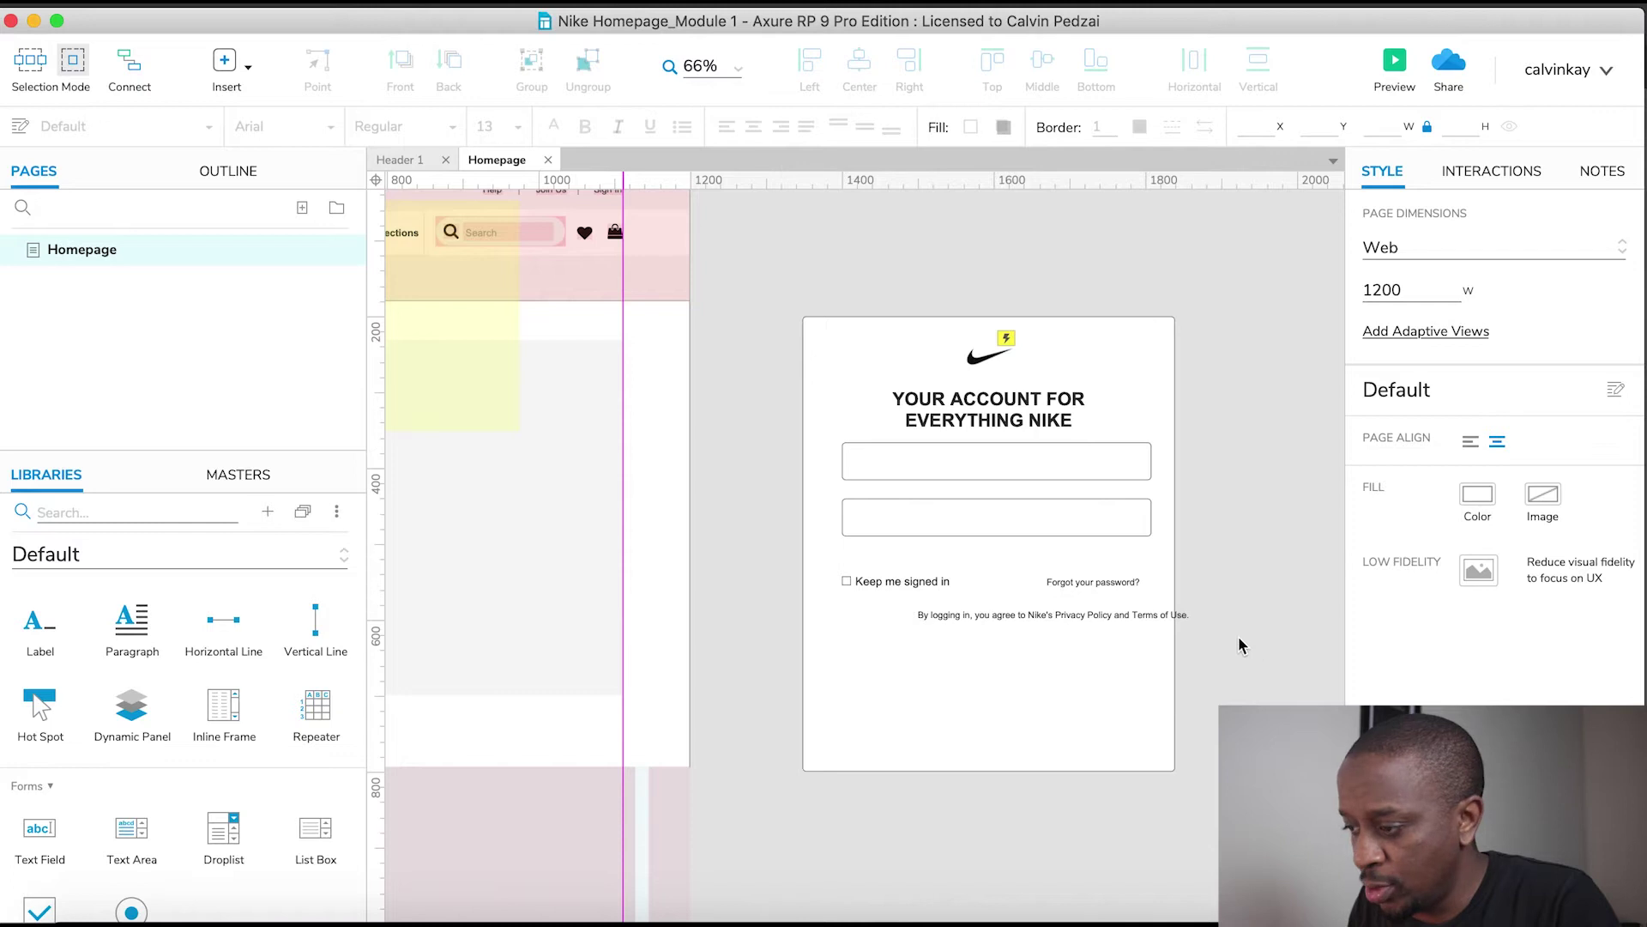
pyautogui.click(1074, 614)
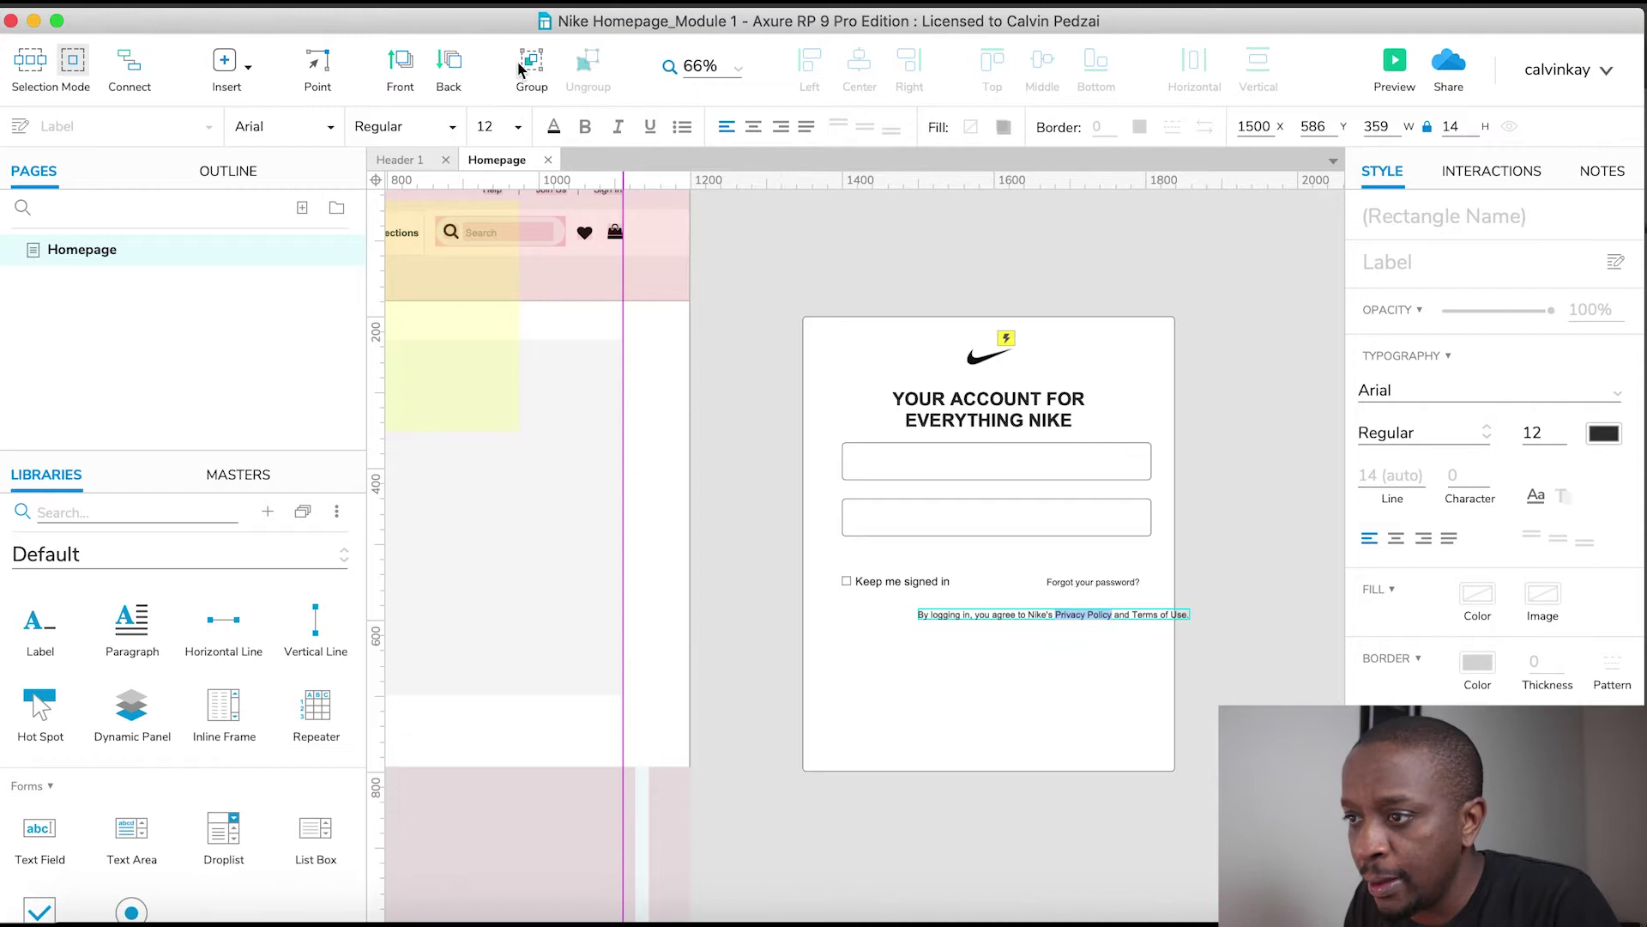
pyautogui.click(650, 126)
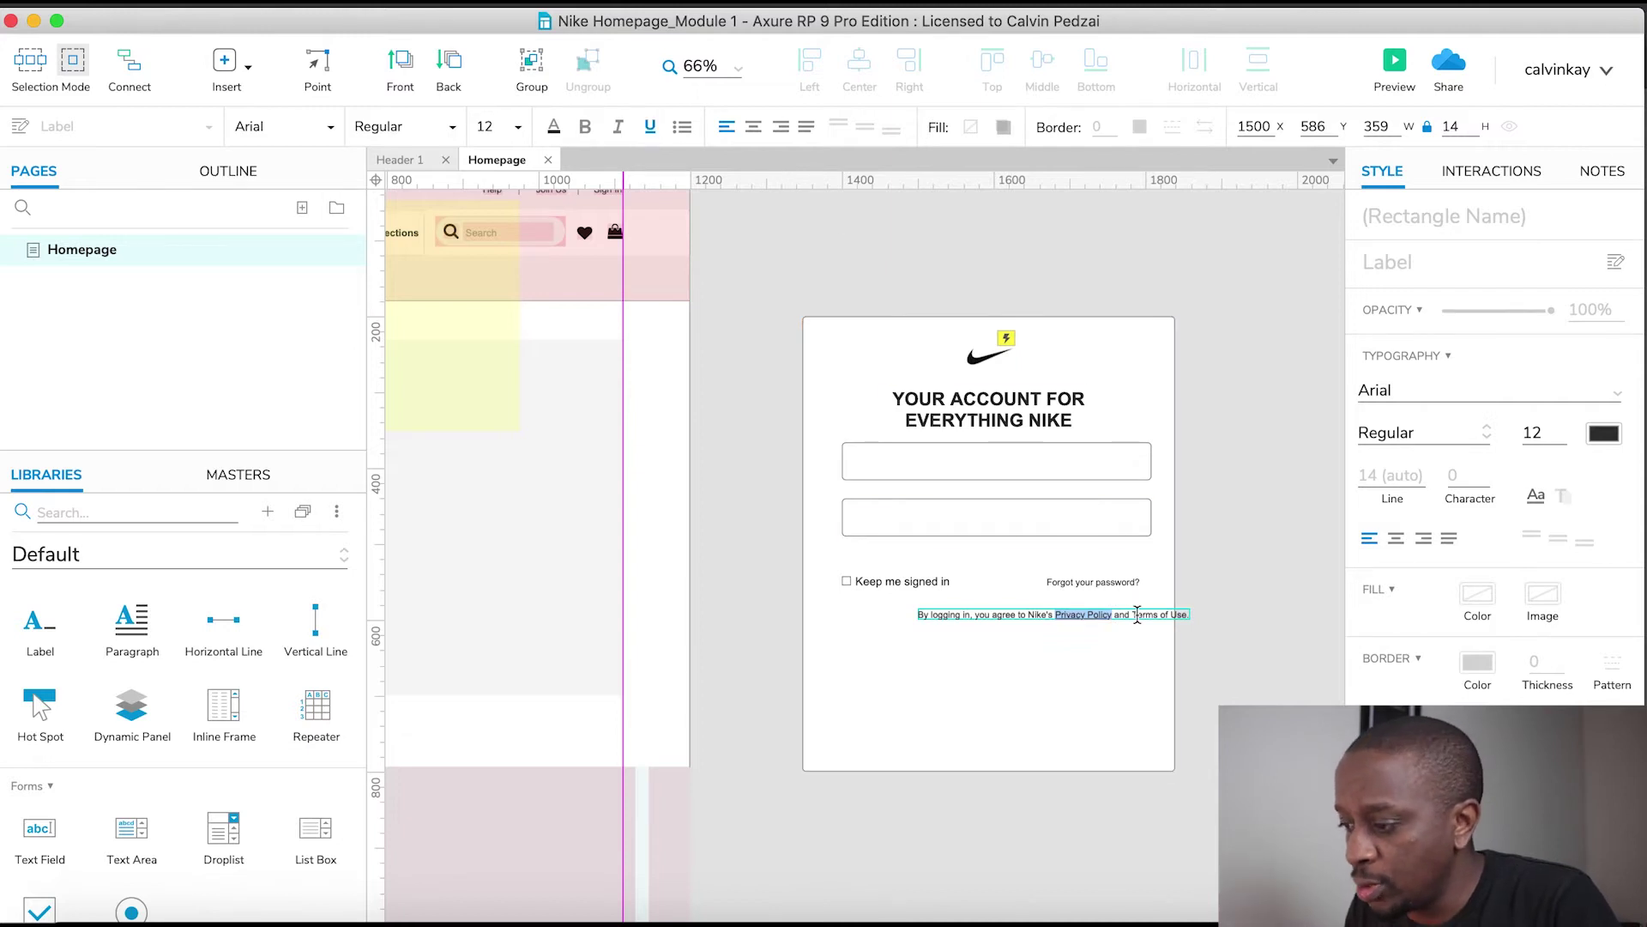
pyautogui.moveTo(1132, 614); pyautogui.dragTo(1210, 617)
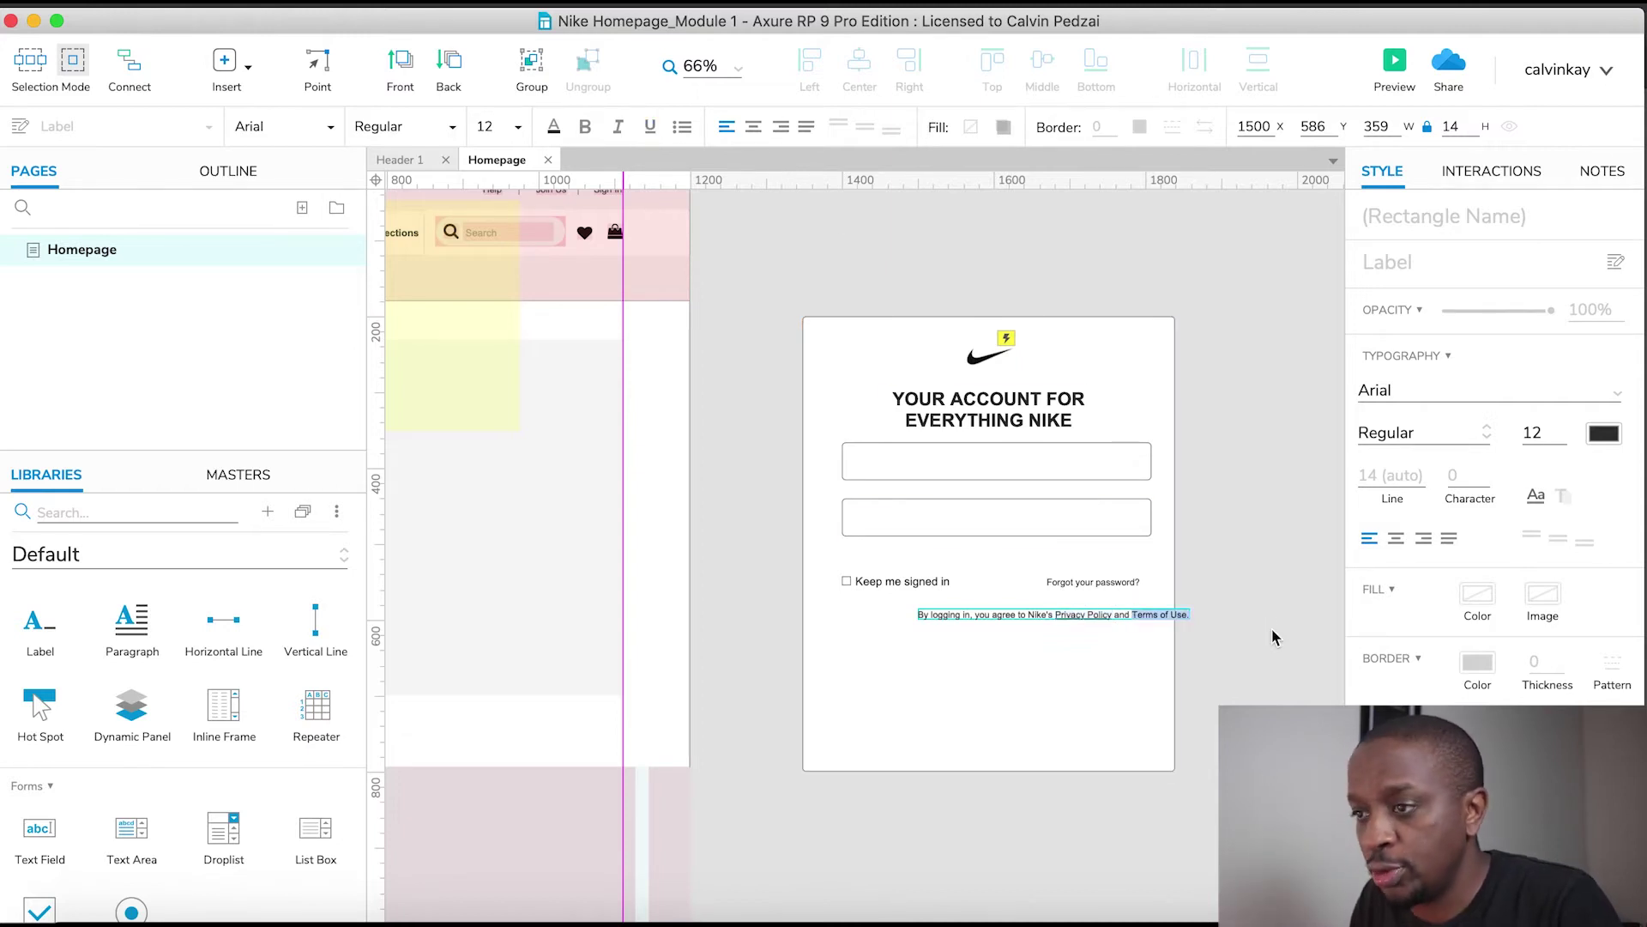
pyautogui.click(645, 134)
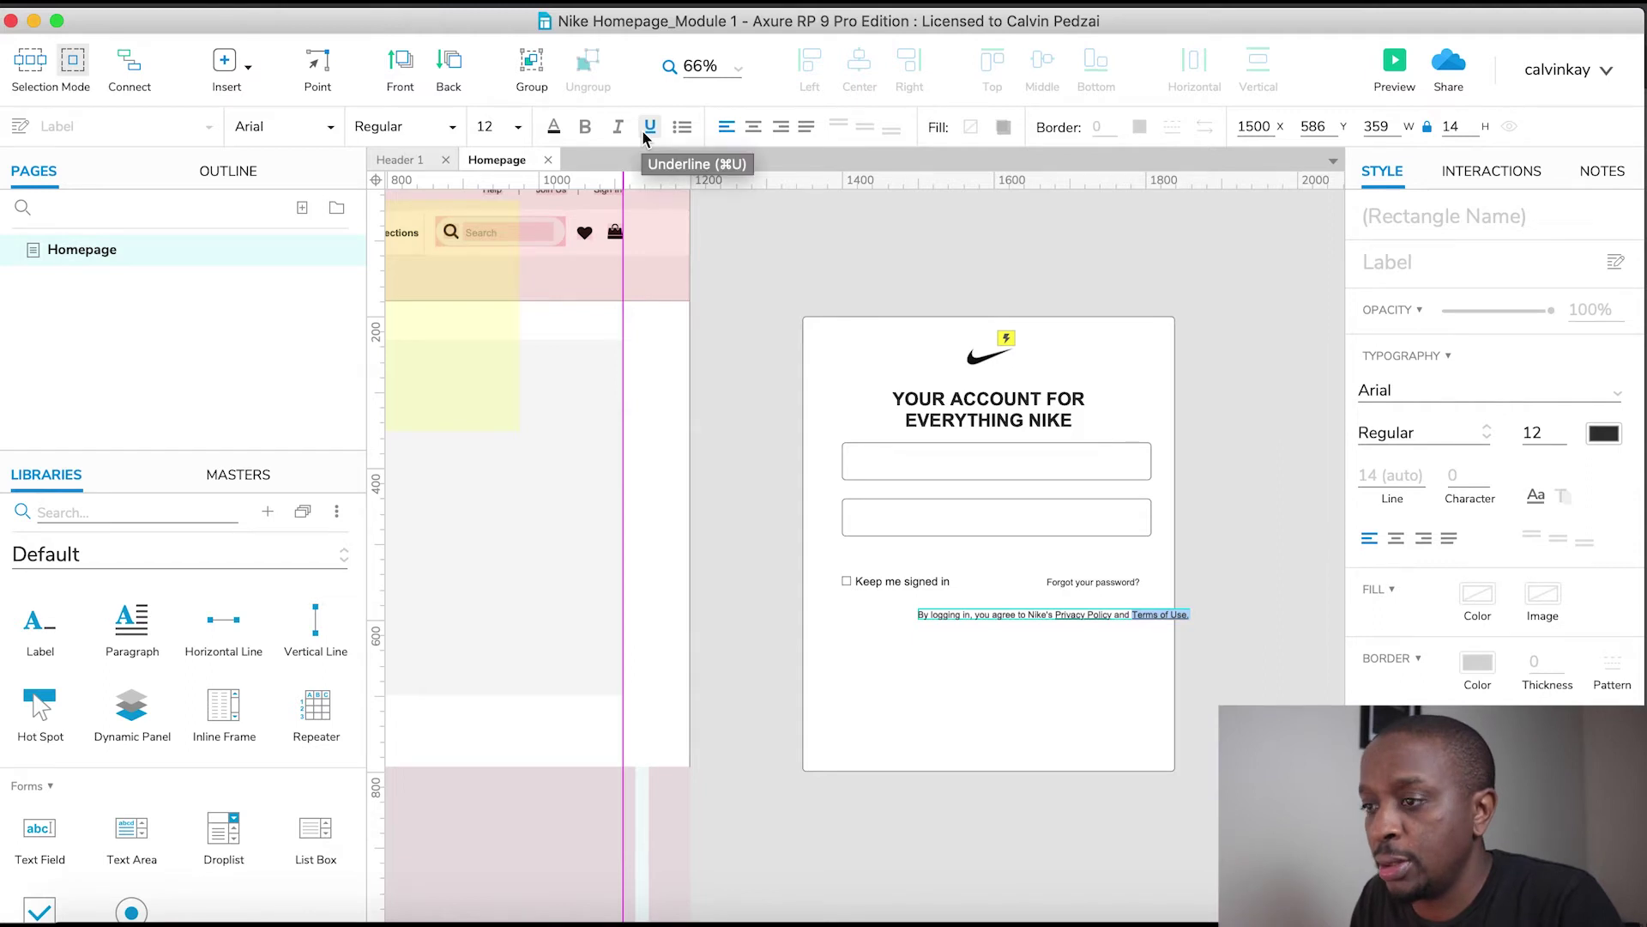
pyautogui.click(1259, 619)
pyautogui.click(1126, 616)
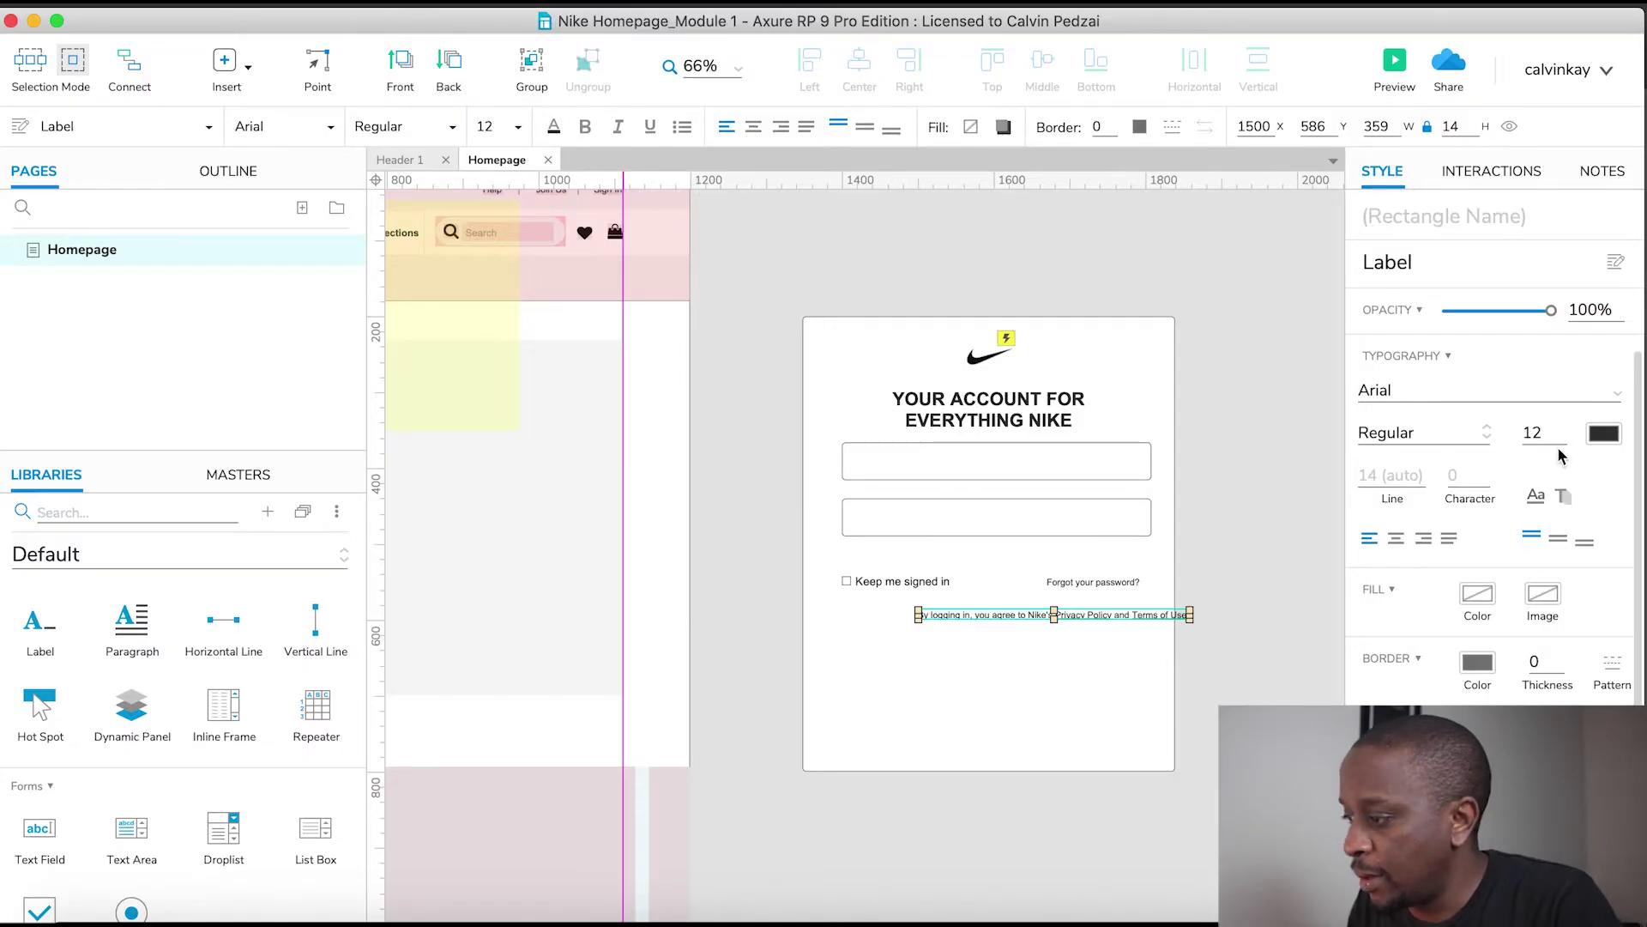
# Set the legal text to size 15 and narrow it so it wraps onto two lines
pyautogui.doubleClick(1535, 432)
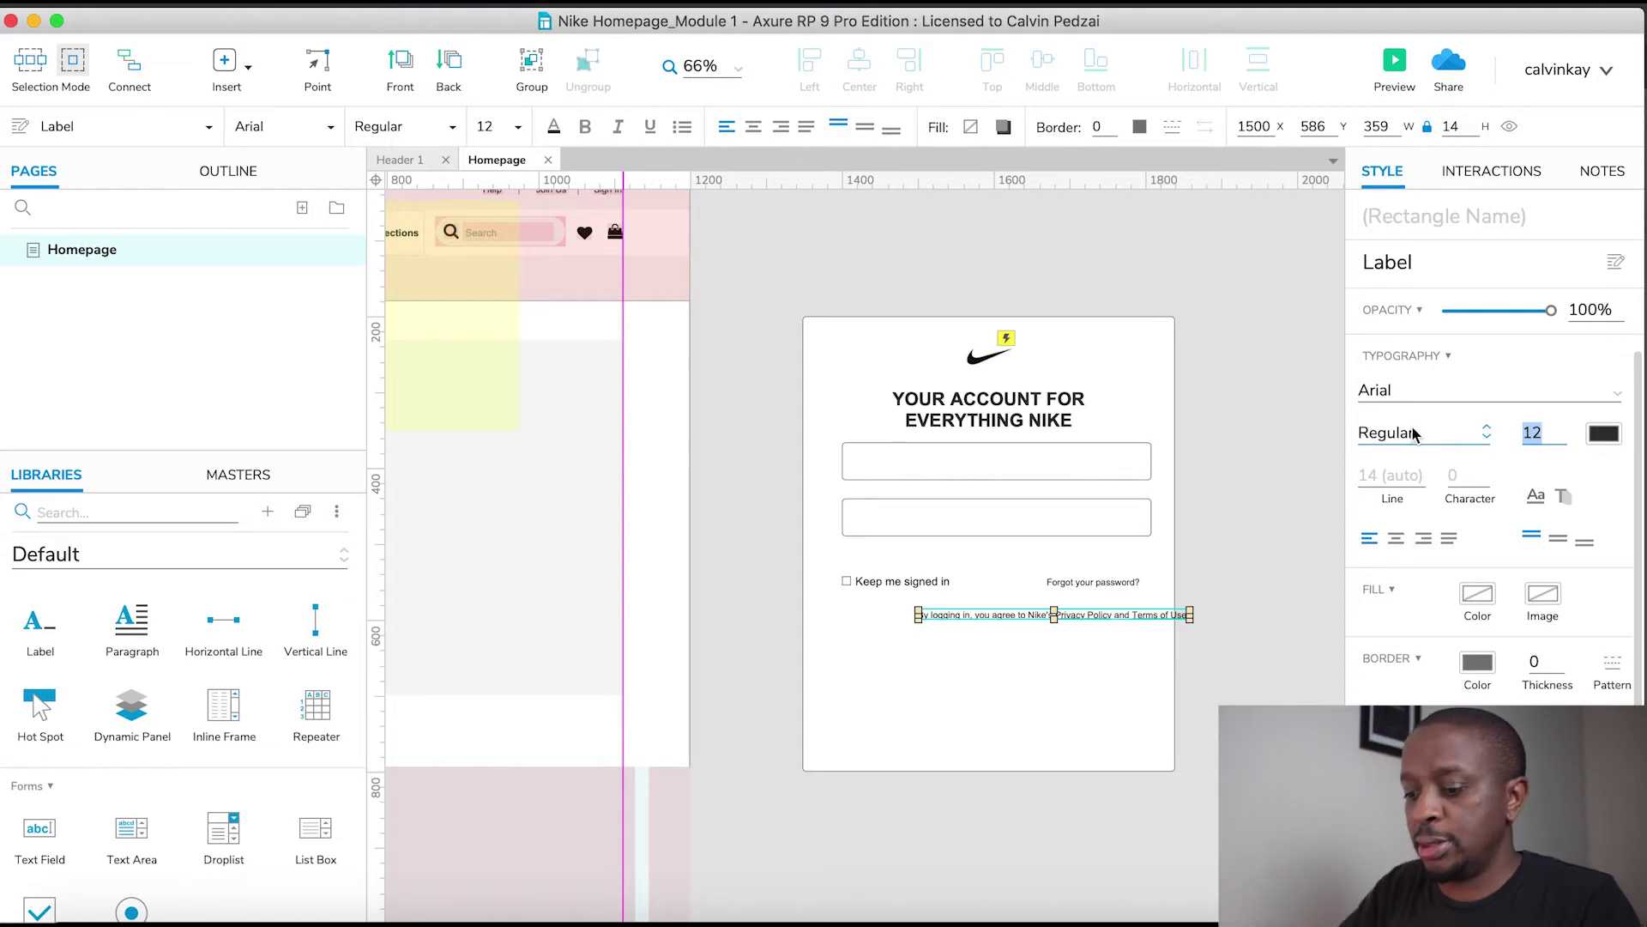
pyautogui.write('15')
pyautogui.press('Return')
pyautogui.click(1207, 635)
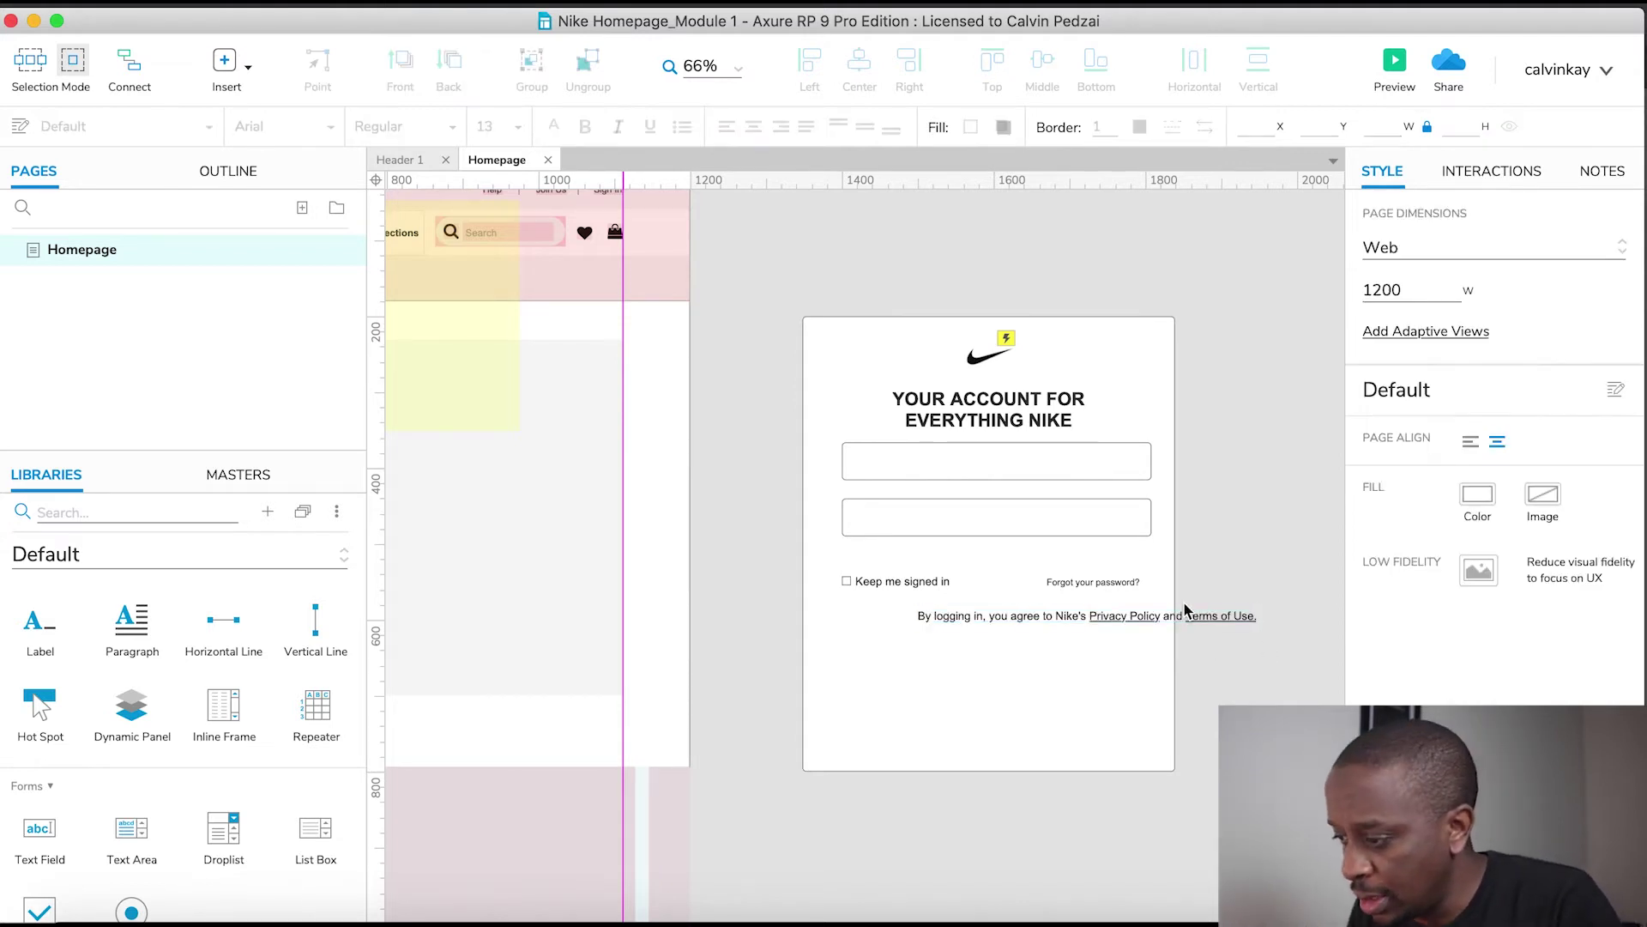
pyautogui.click(1182, 615)
pyautogui.moveTo(1258, 615); pyautogui.dragTo(1132, 633)
# Center-align the legal text's lines and align it to the centre of the sign-in card
pyautogui.press('super+Tab')
pyautogui.press('super+Tab')
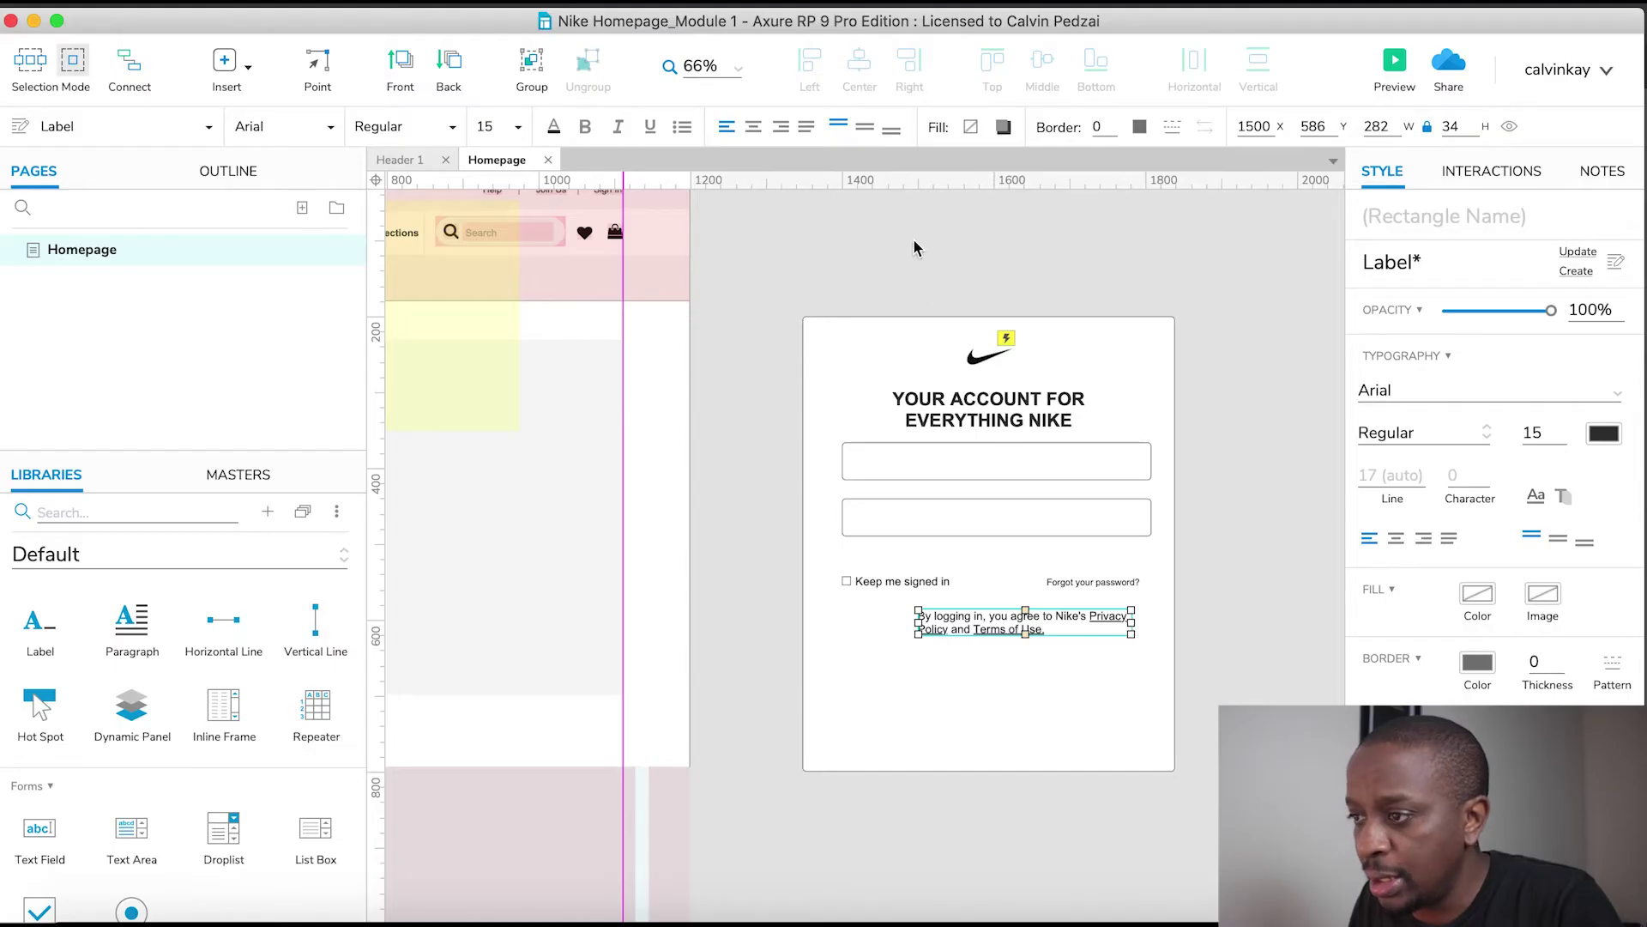
pyautogui.click(753, 127)
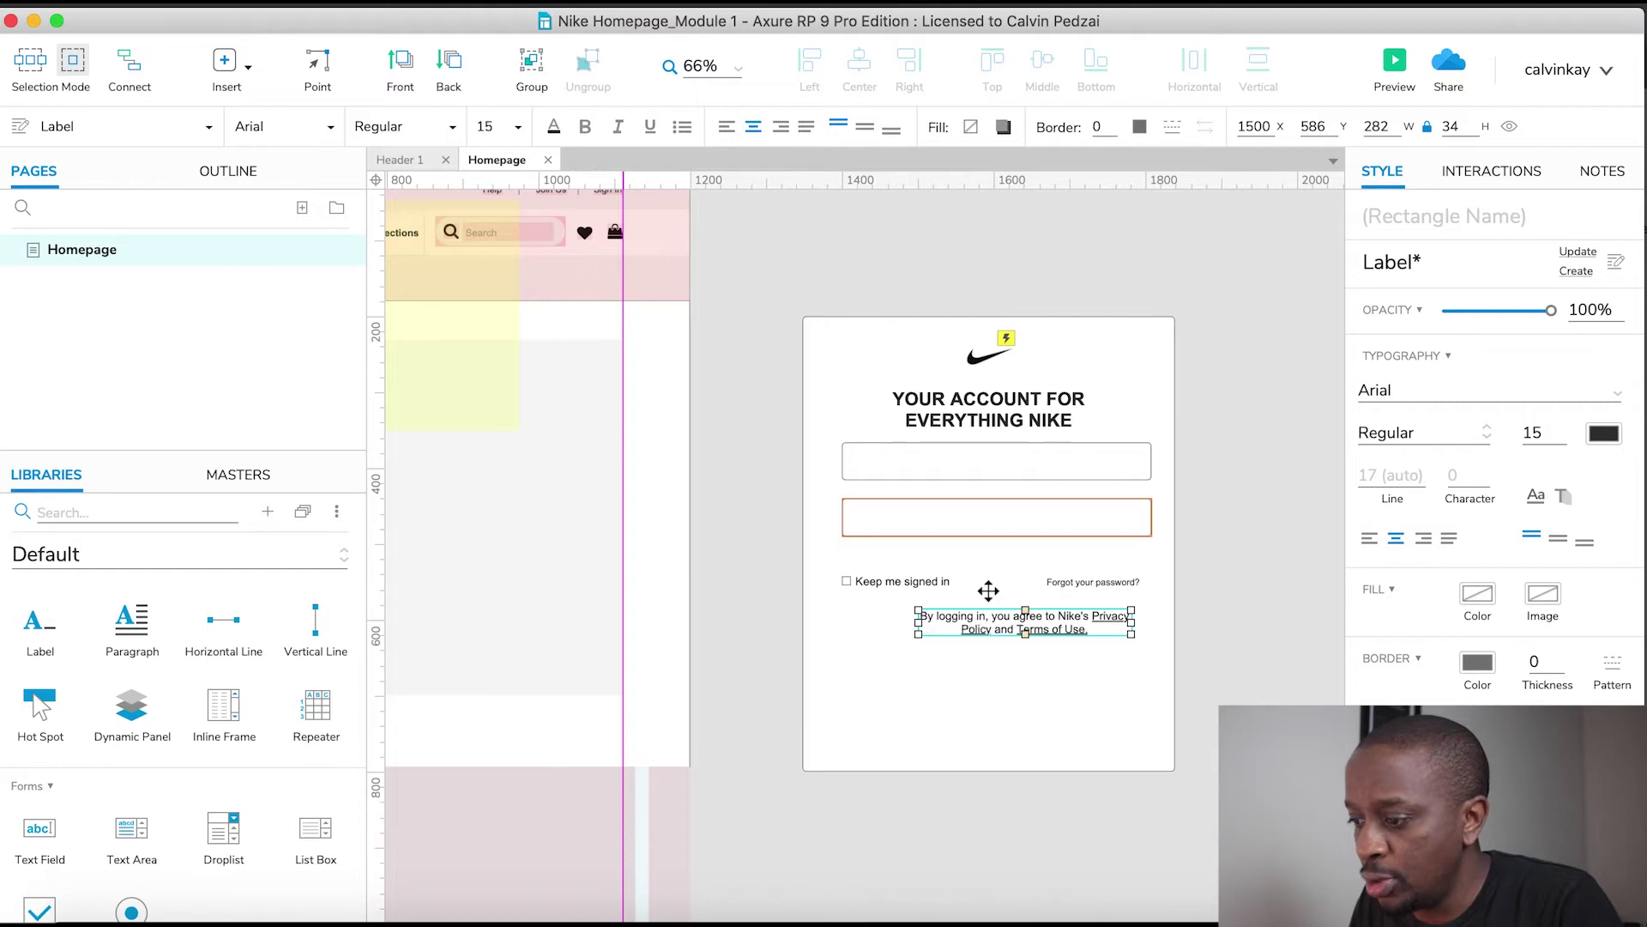
pyautogui.moveTo(991, 616); pyautogui.dragTo(967, 630)
pyautogui.click(1121, 338)
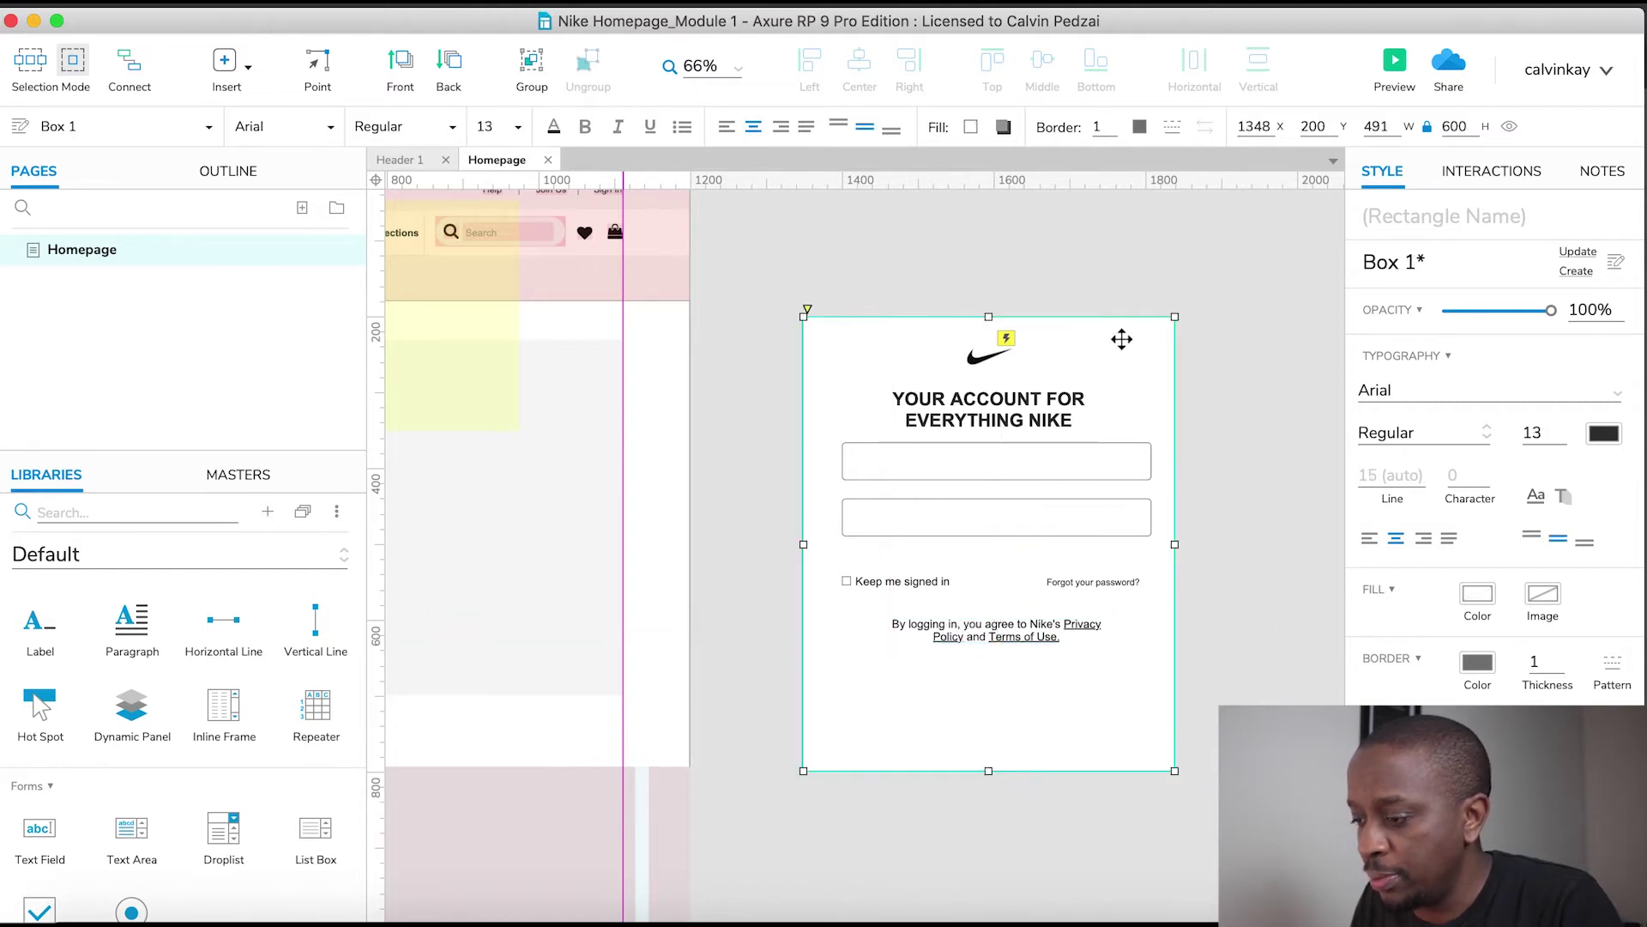
pyautogui.keyDown('shift'); pyautogui.click(961, 636); pyautogui.keyUp('shift')
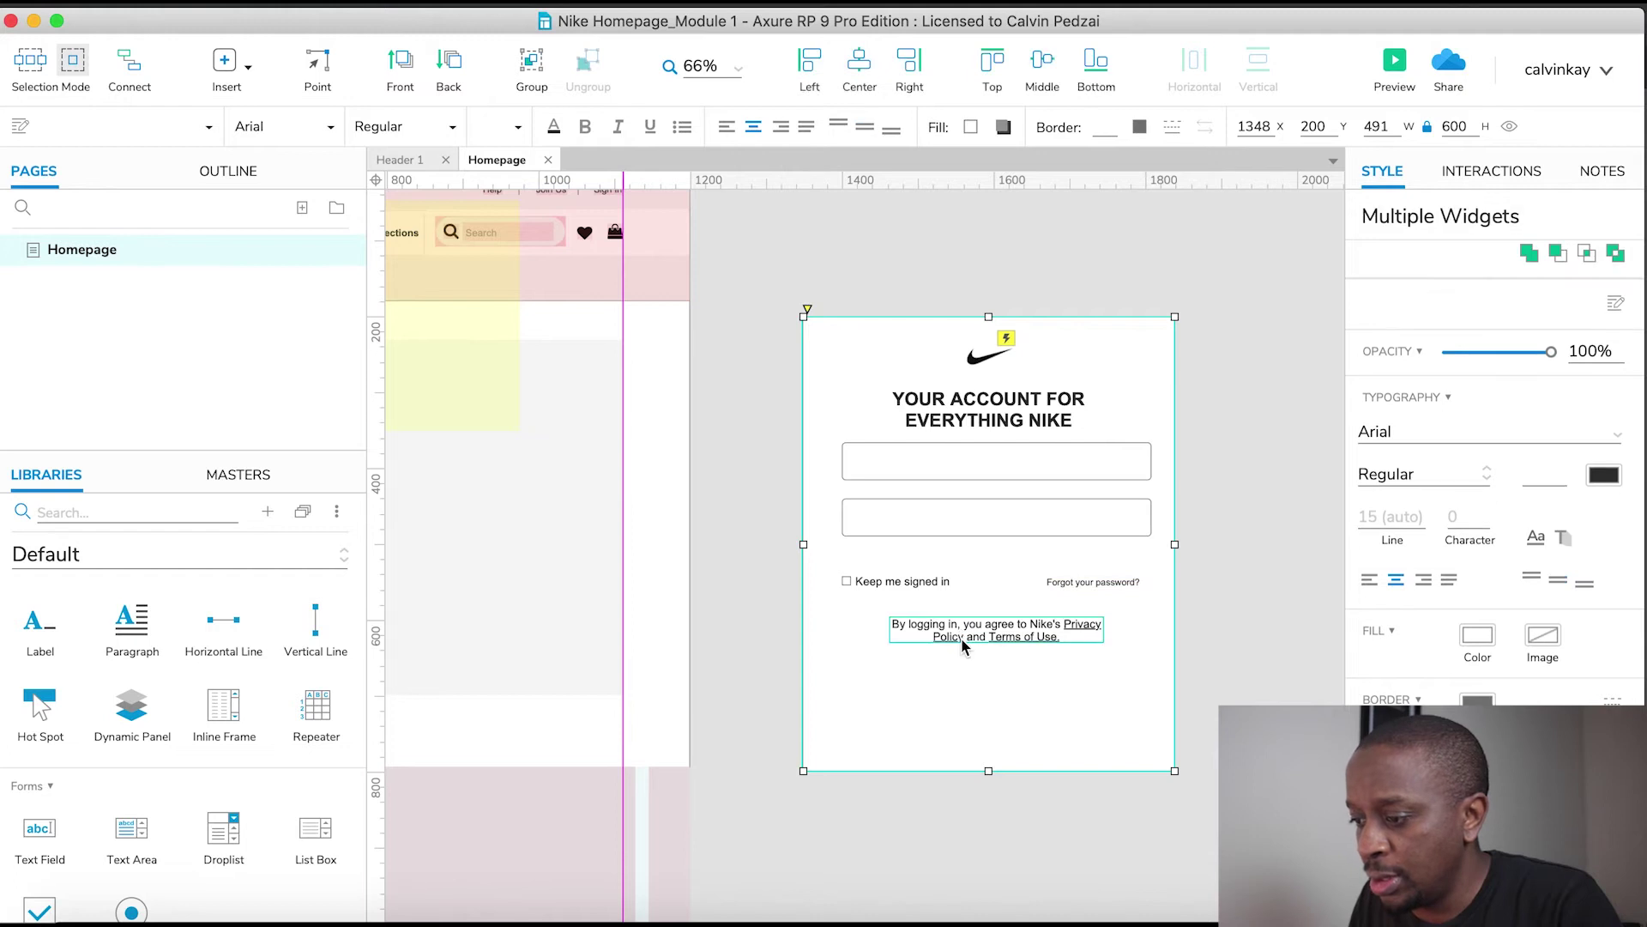
pyautogui.click(862, 73)
pyautogui.click(1254, 537)
# Set the 'Forgot your password' label's font size to 15
pyautogui.press('super+Tab')
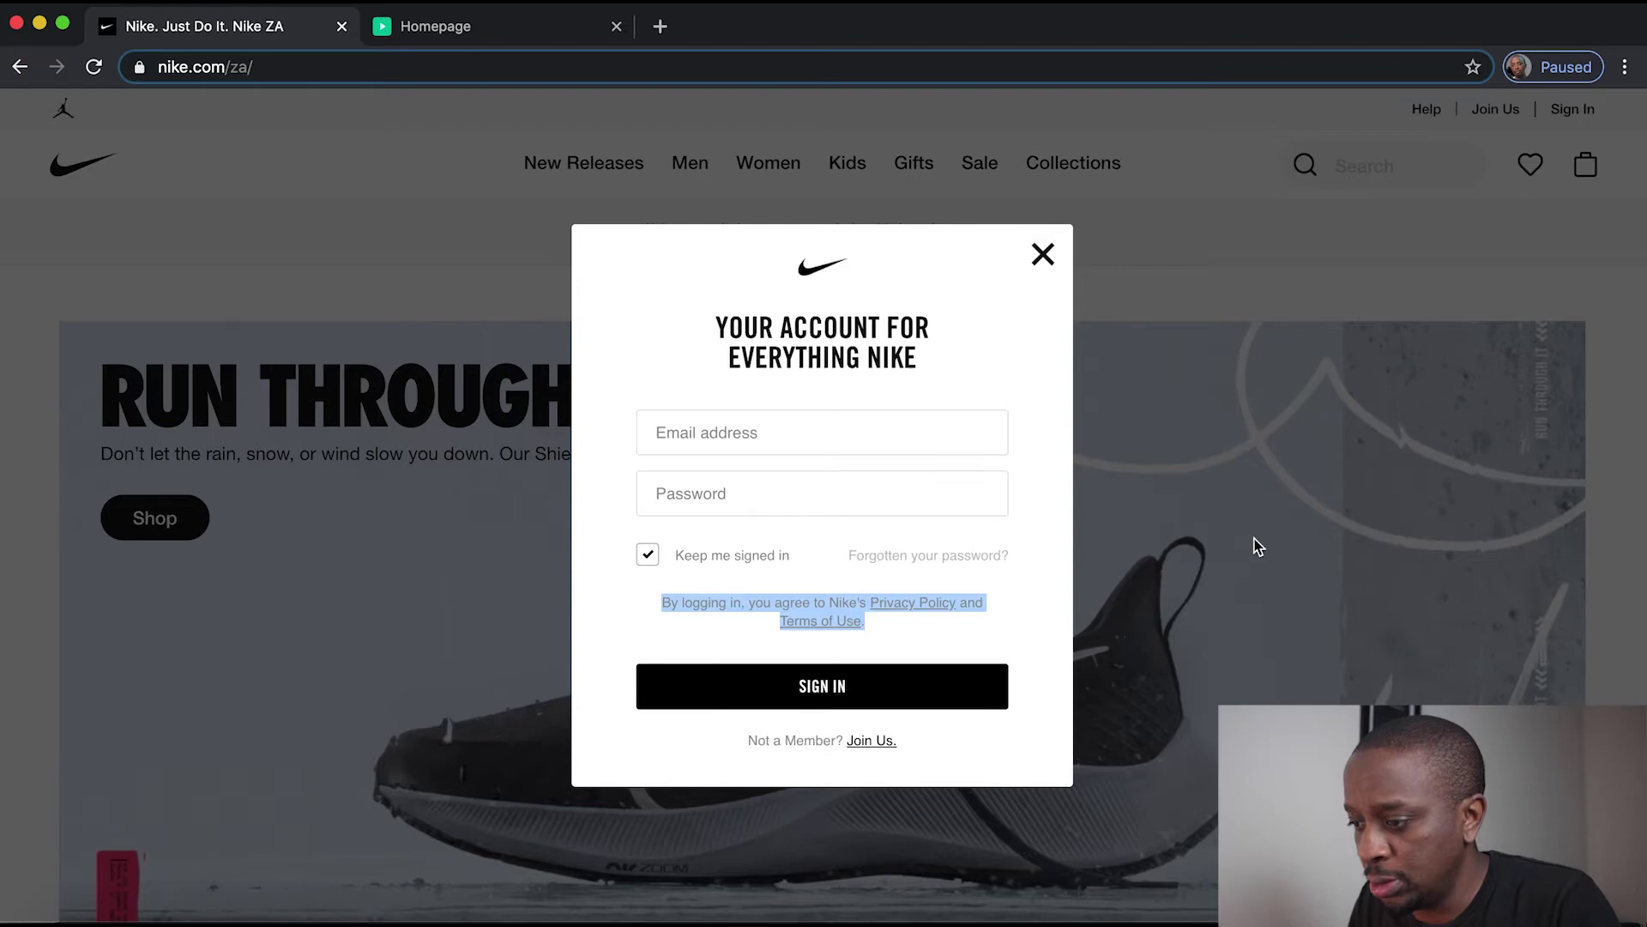
pyautogui.press('super+Tab')
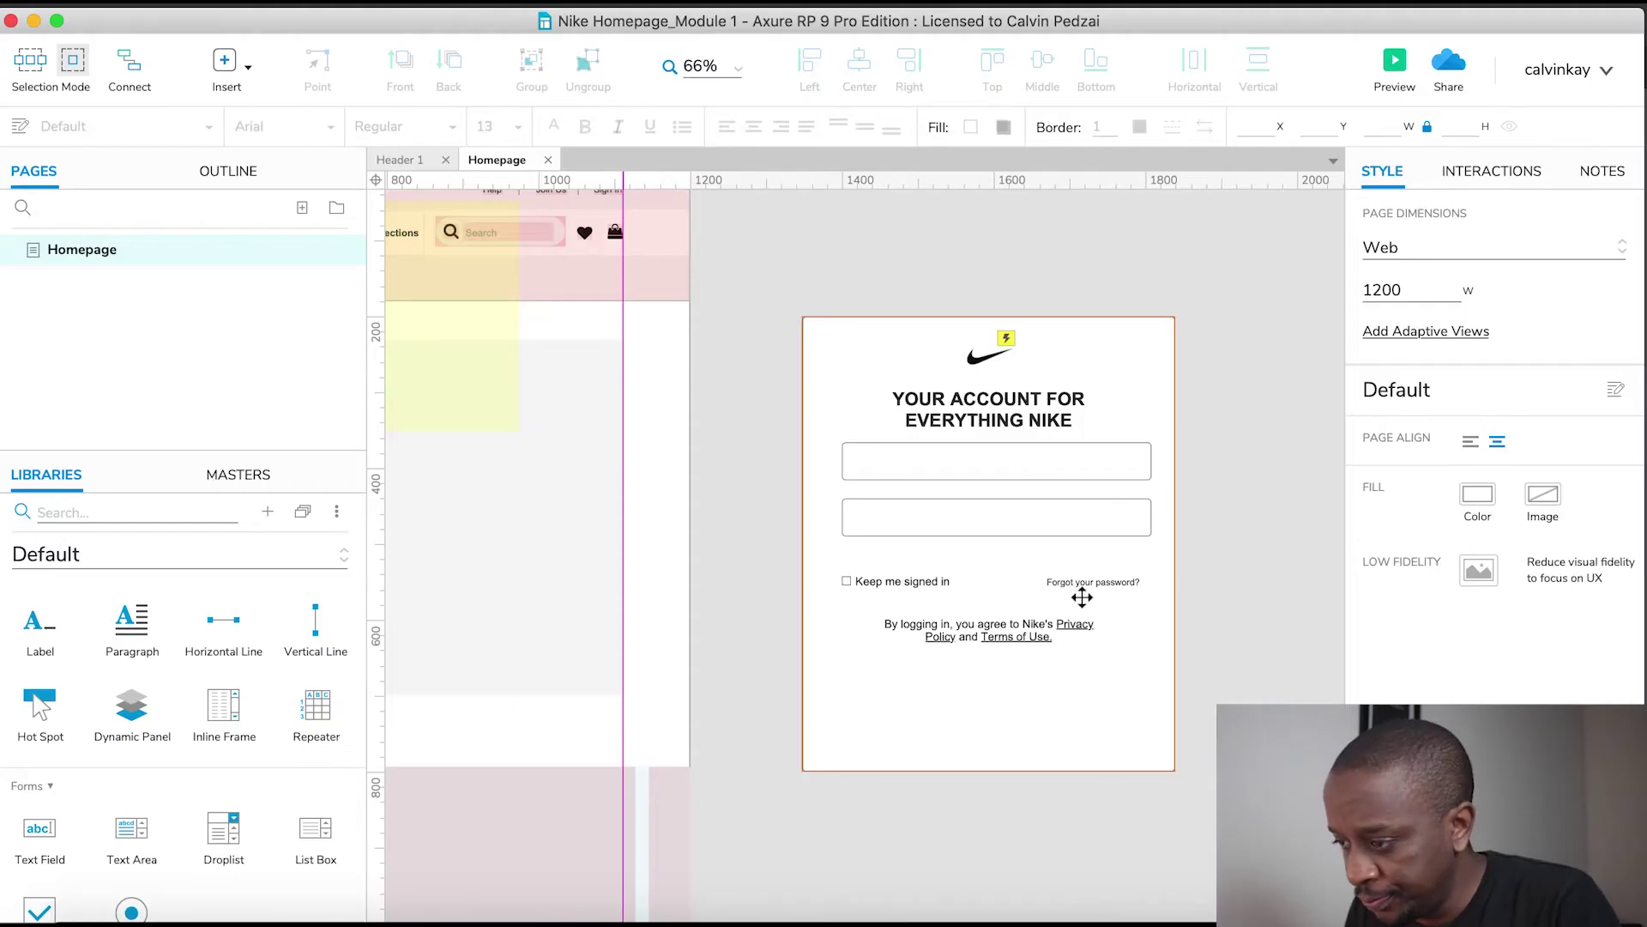
pyautogui.doubleClick(1078, 589)
pyautogui.click(1551, 439)
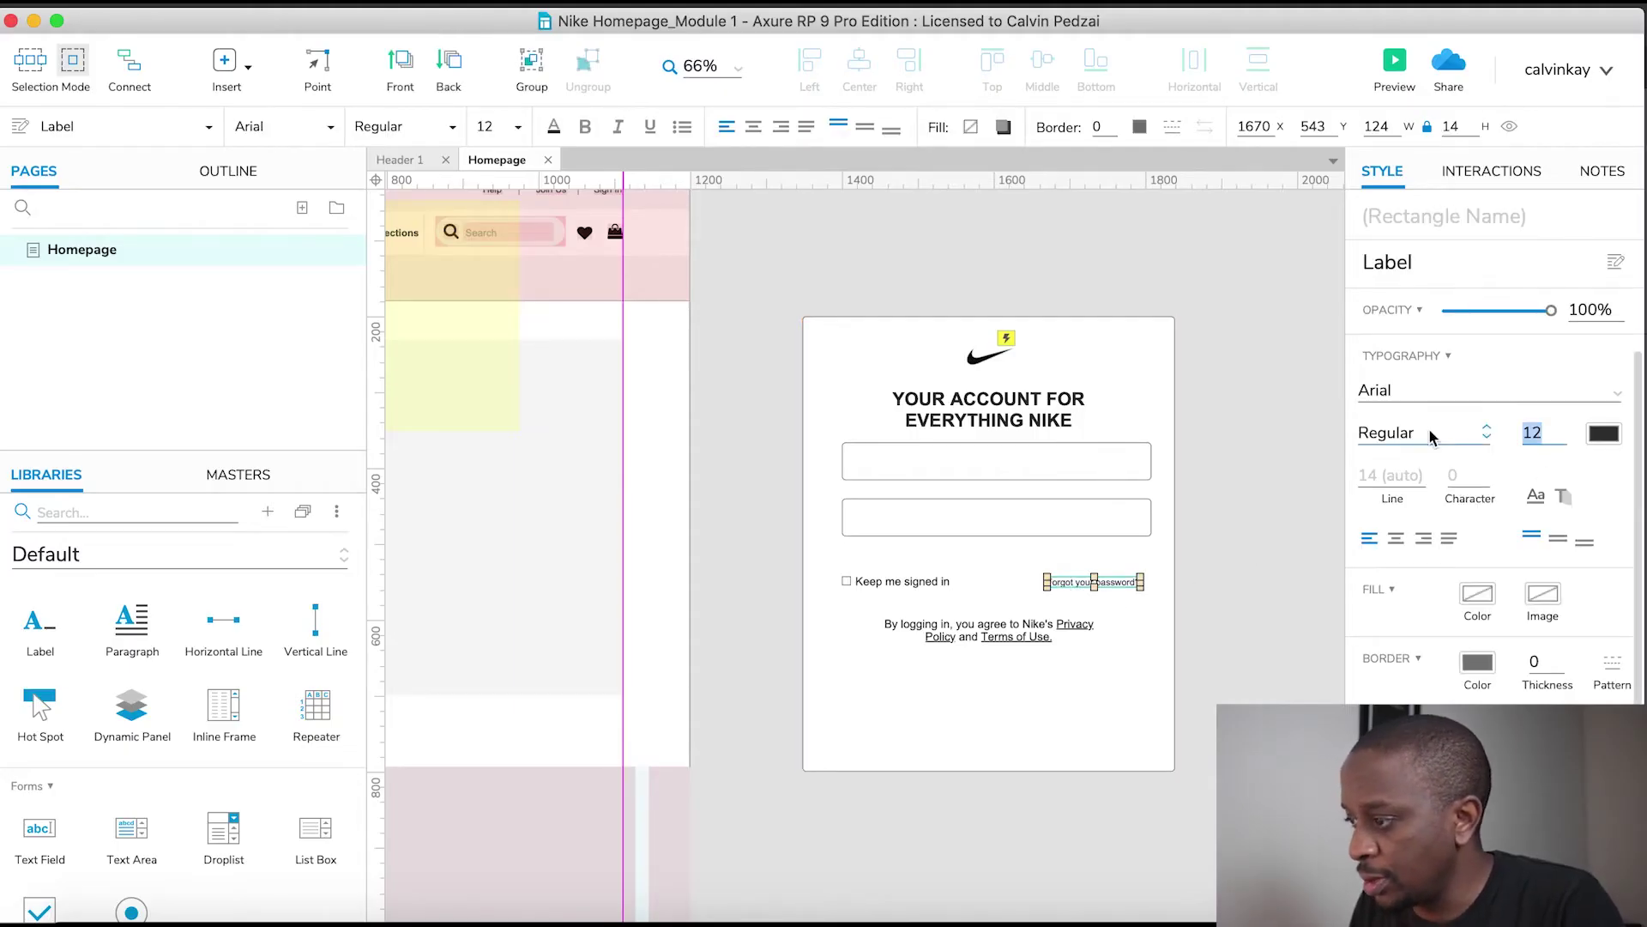
pyautogui.write('15')
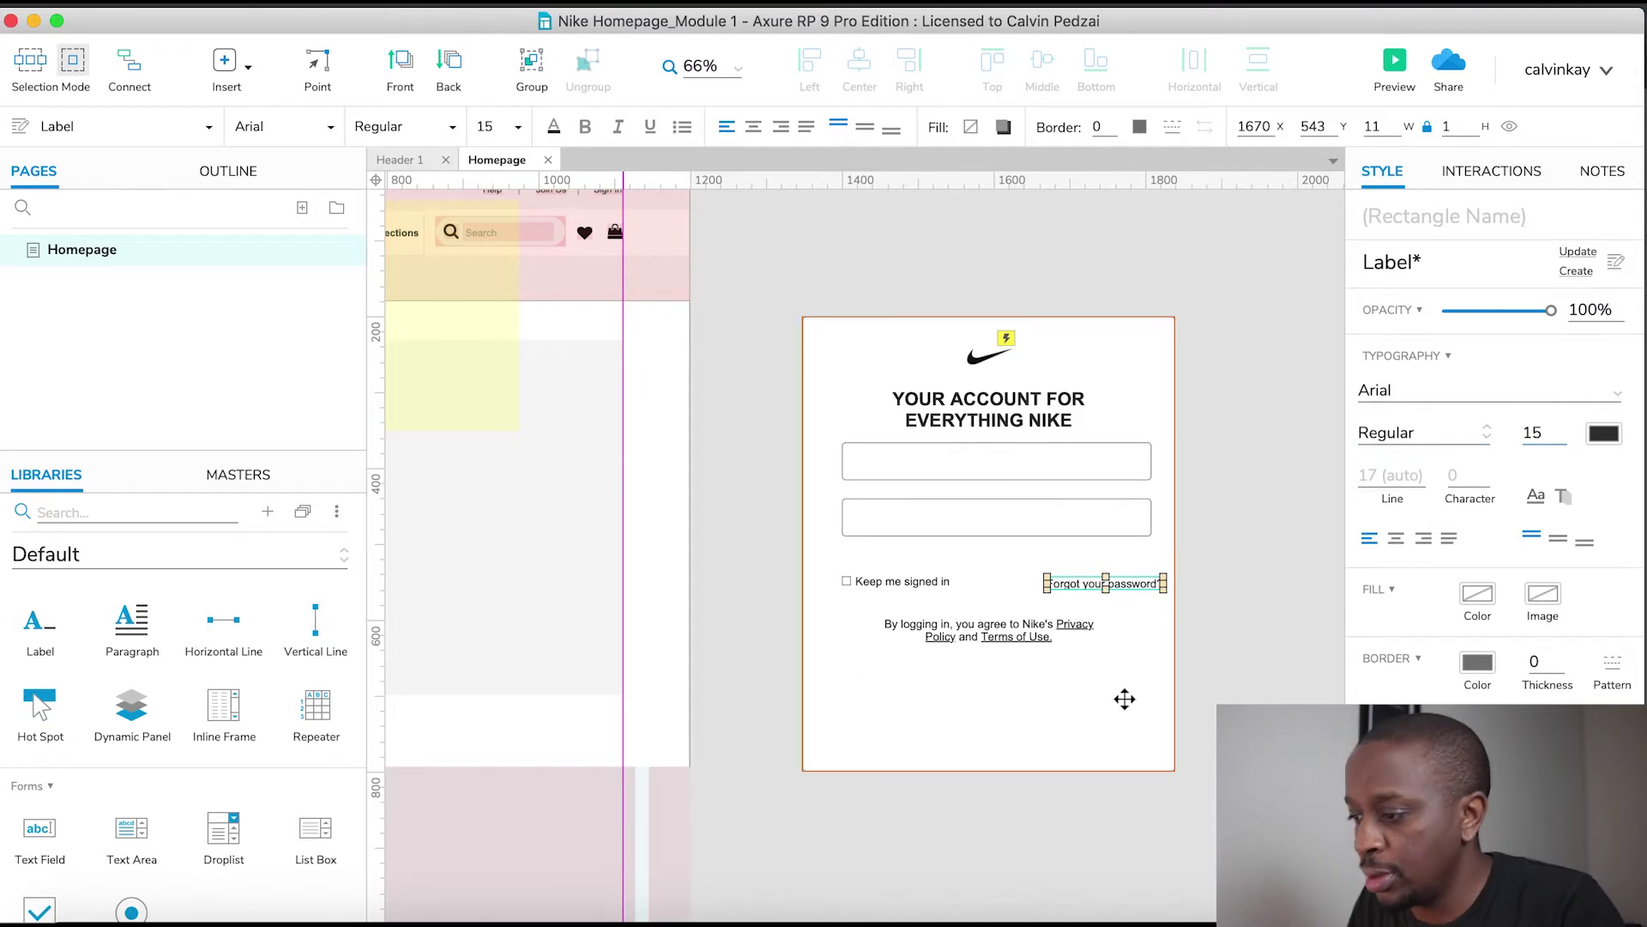
pyautogui.click(1122, 698)
# Nudge the Forgot your password label left, then centre both input fields horizontally in the card
pyautogui.moveTo(1148, 585); pyautogui.dragTo(1134, 584)
pyautogui.click(1071, 503)
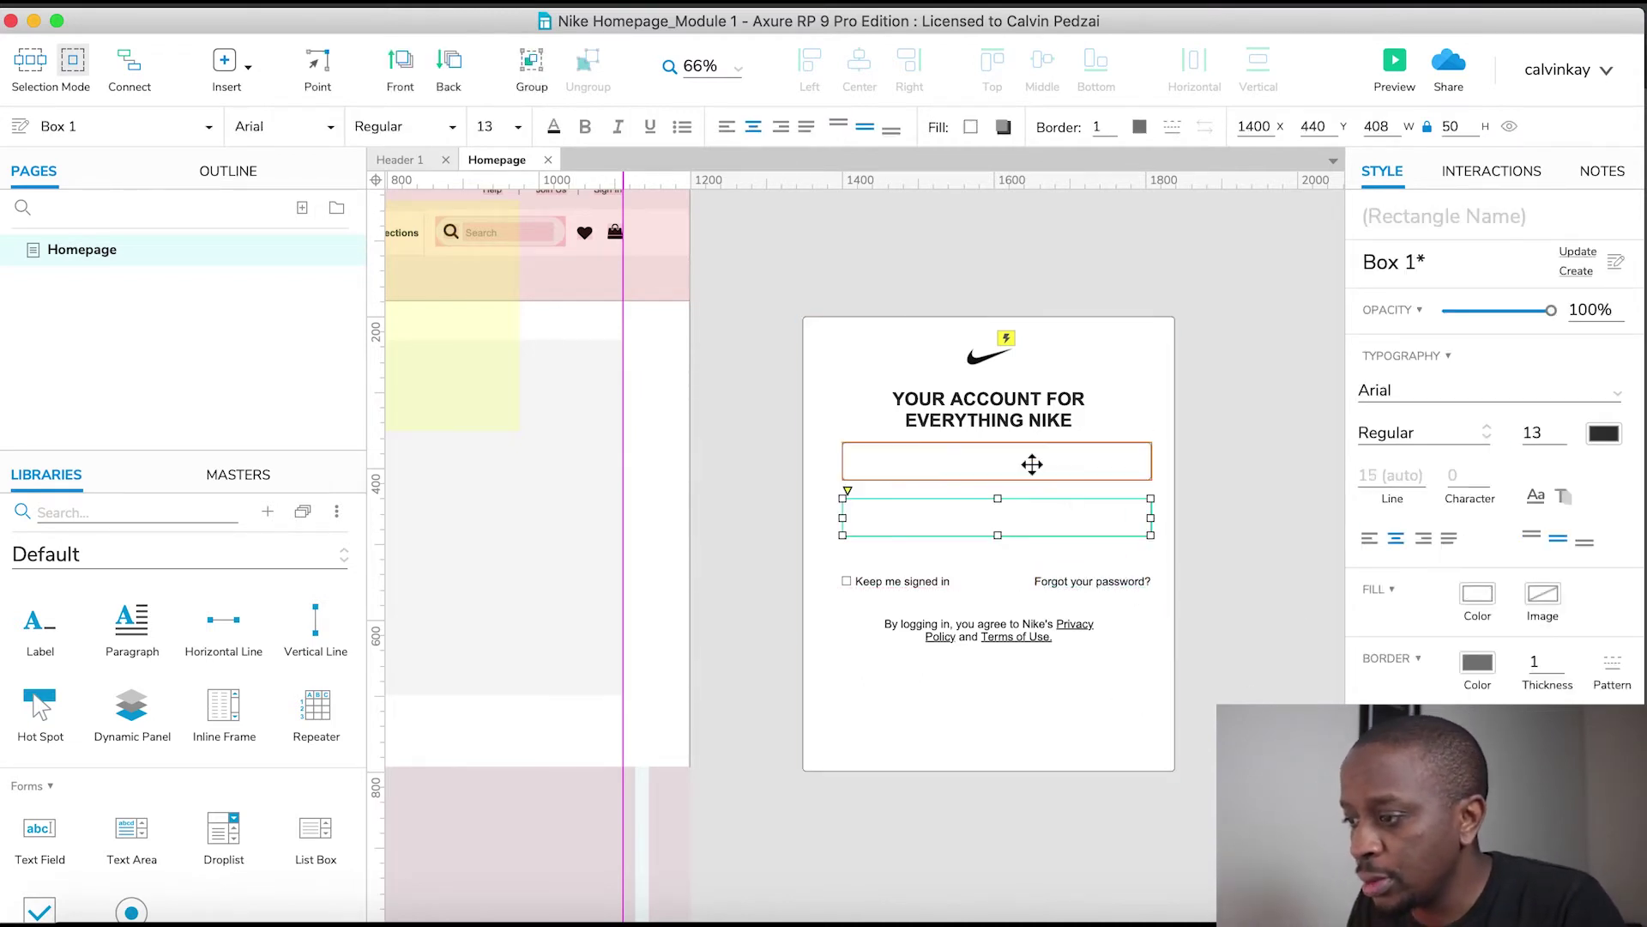
pyautogui.click(1116, 380)
pyautogui.keyDown('shift'); pyautogui.click(1052, 470); pyautogui.keyUp('shift')
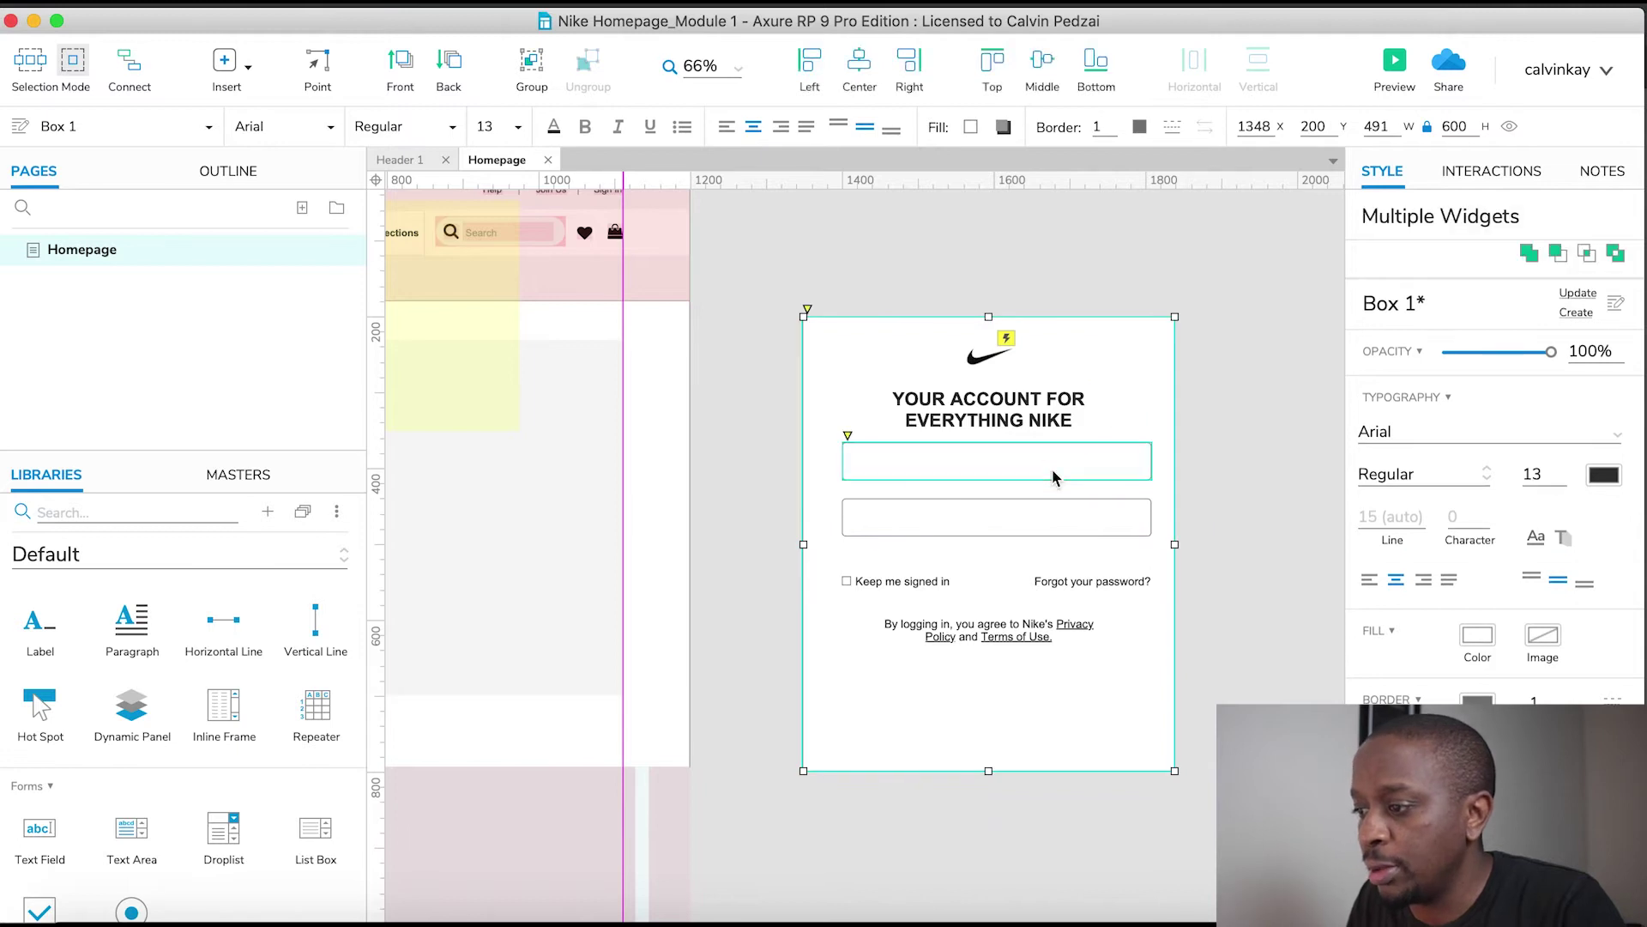
pyautogui.keyDown('shift'); pyautogui.click(1043, 517); pyautogui.keyUp('shift')
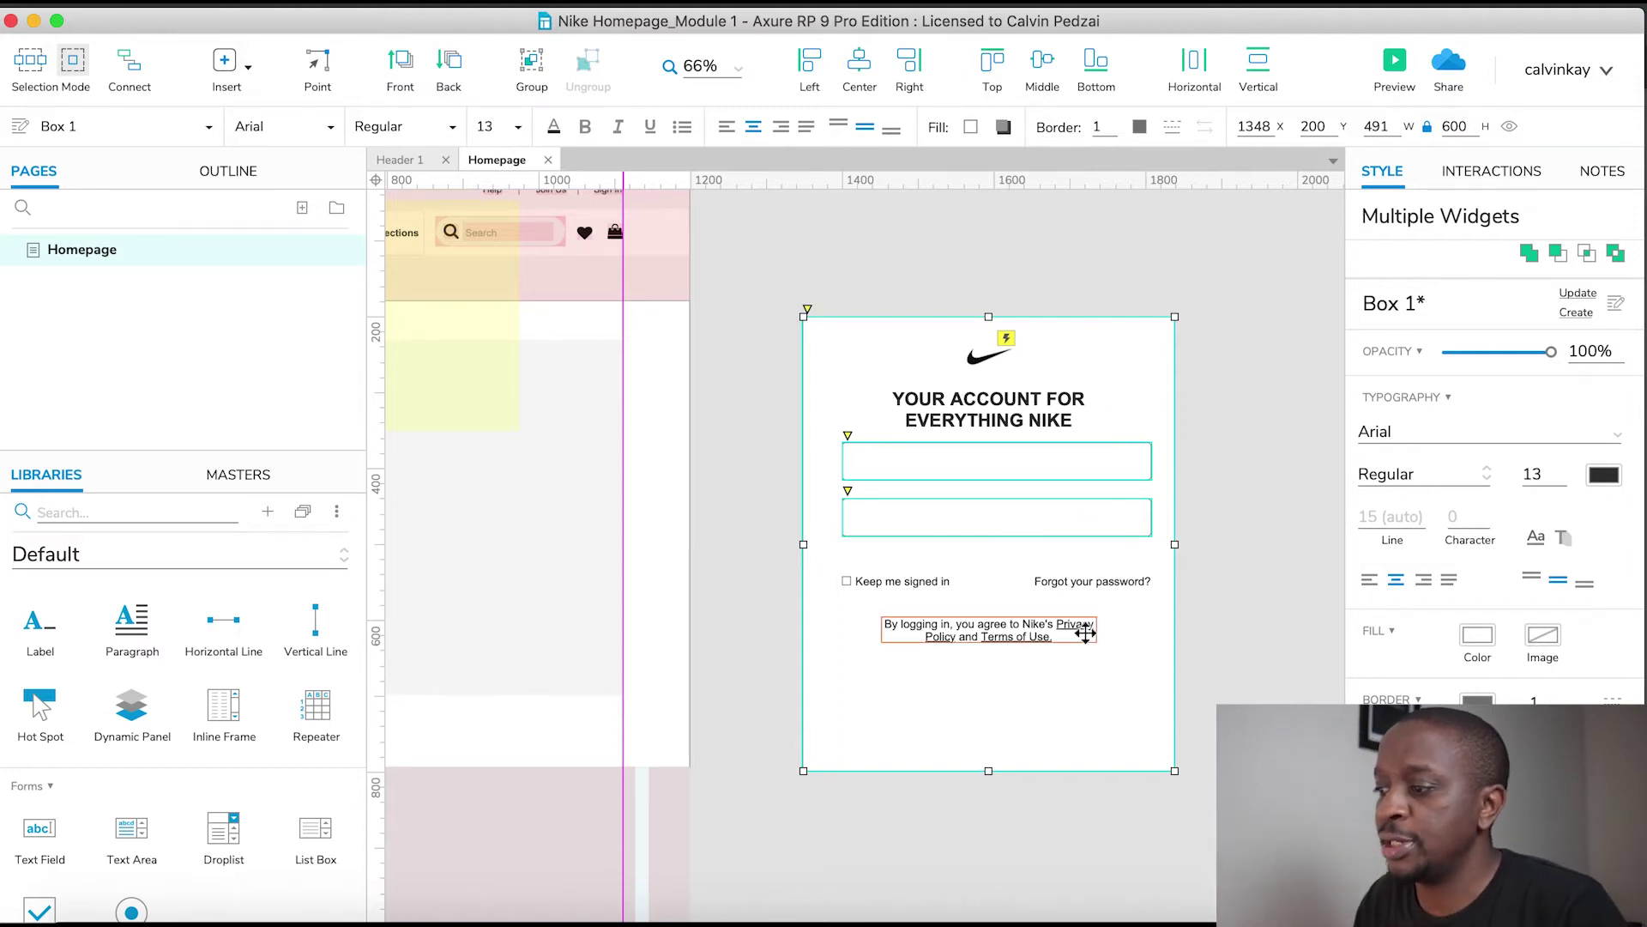
pyautogui.click(858, 64)
pyautogui.click(1274, 531)
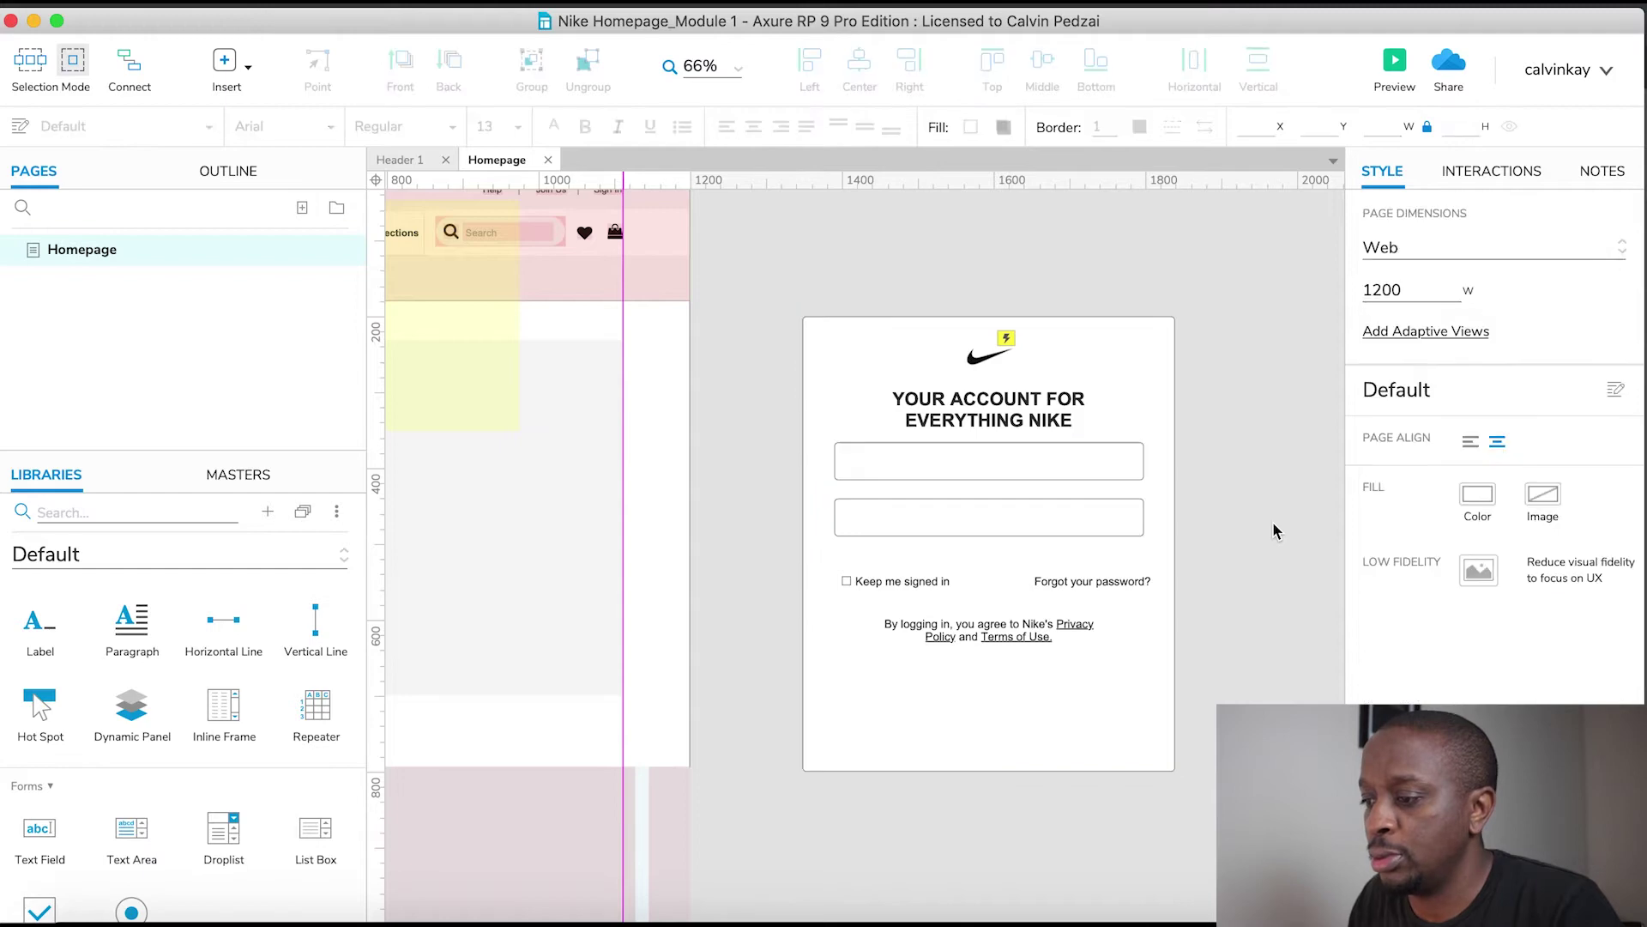
# After comparing with Nike's popup, replace the old black bar with a new Button widget
pyautogui.press('super+Tab')
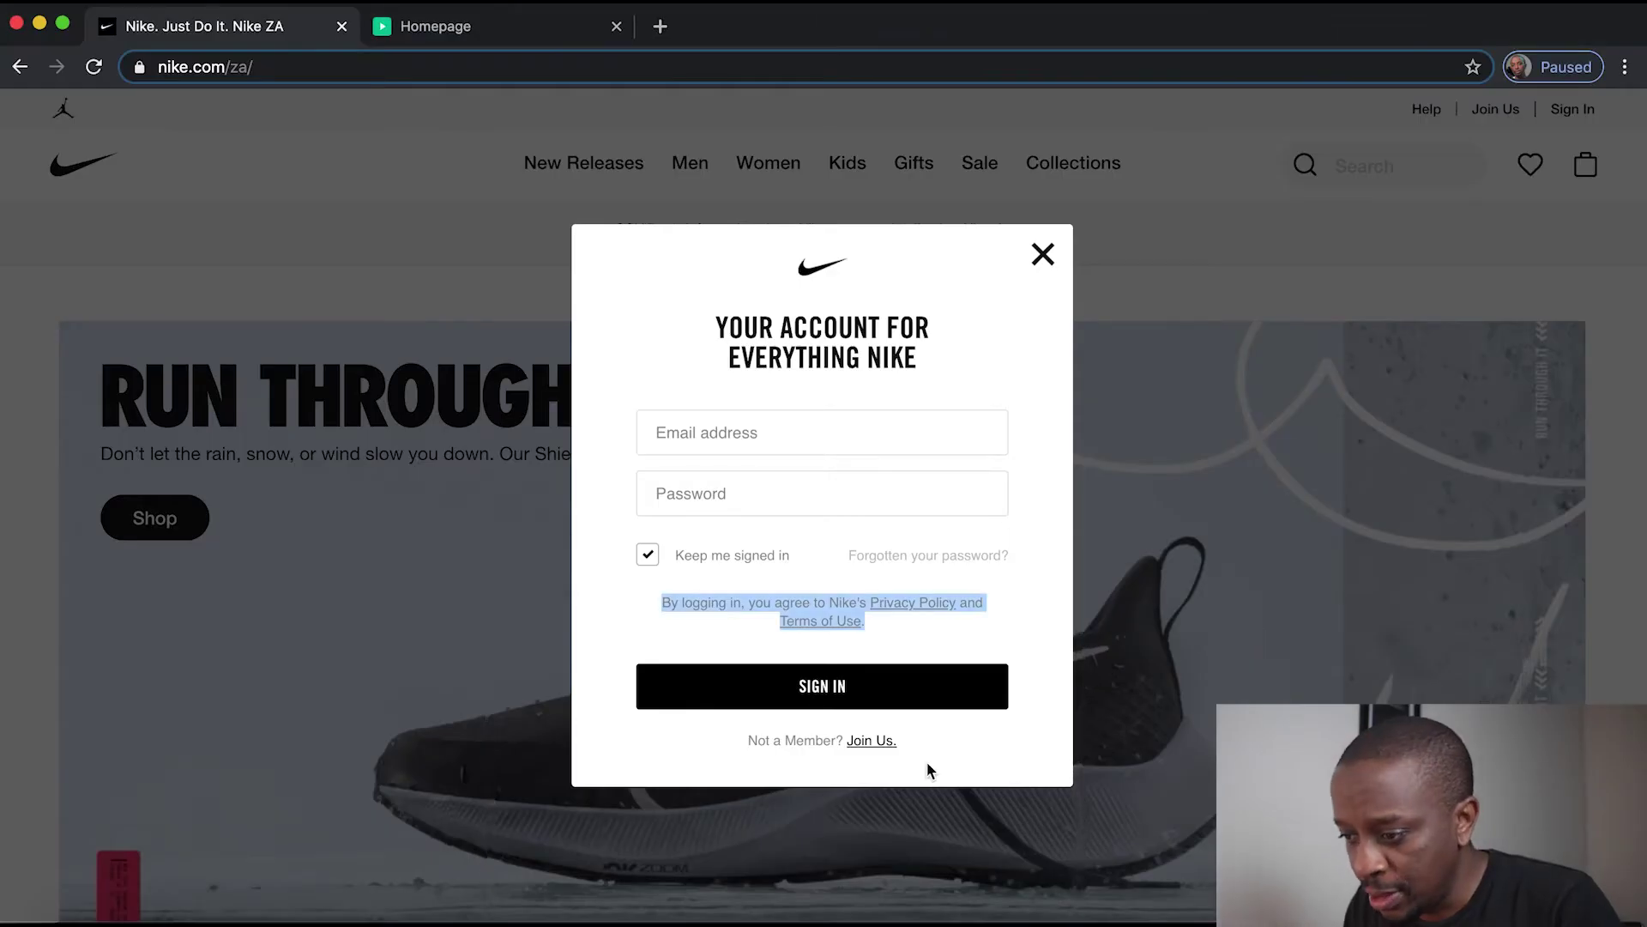
pyautogui.press('super+Tab')
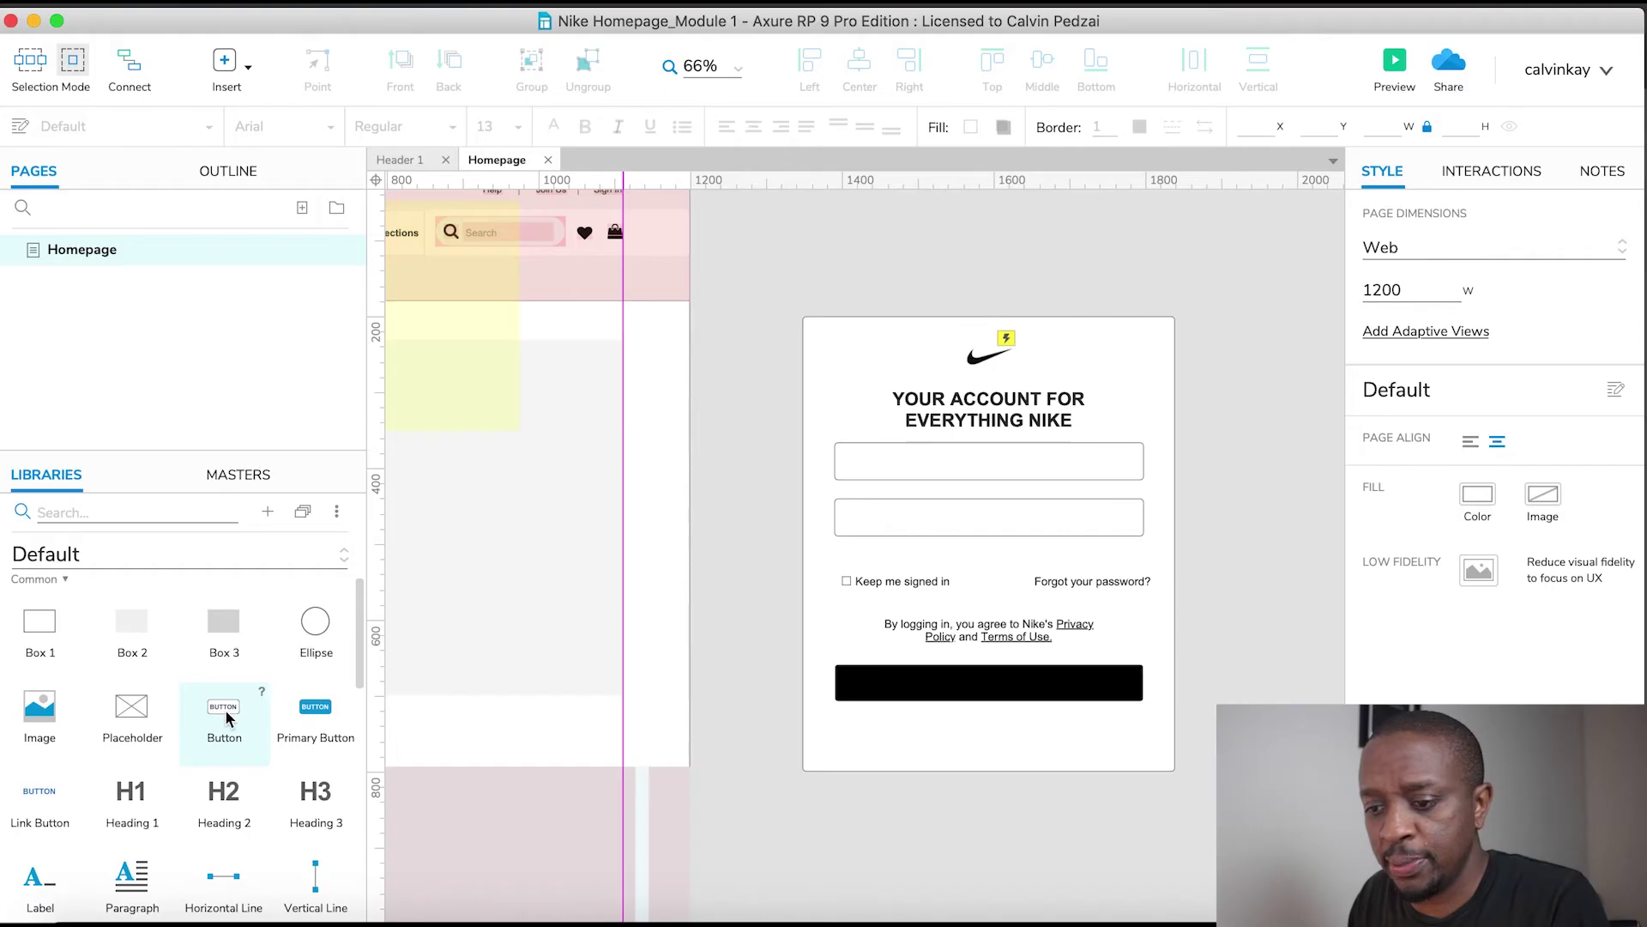
pyautogui.moveTo(225, 709); pyautogui.dragTo(907, 702)
pyautogui.click(1026, 686)
pyautogui.press('Delete')
# Size the button to width 408 and, with the aspect ratio unlocked, height 50
pyautogui.click(989, 743)
pyautogui.click(870, 518)
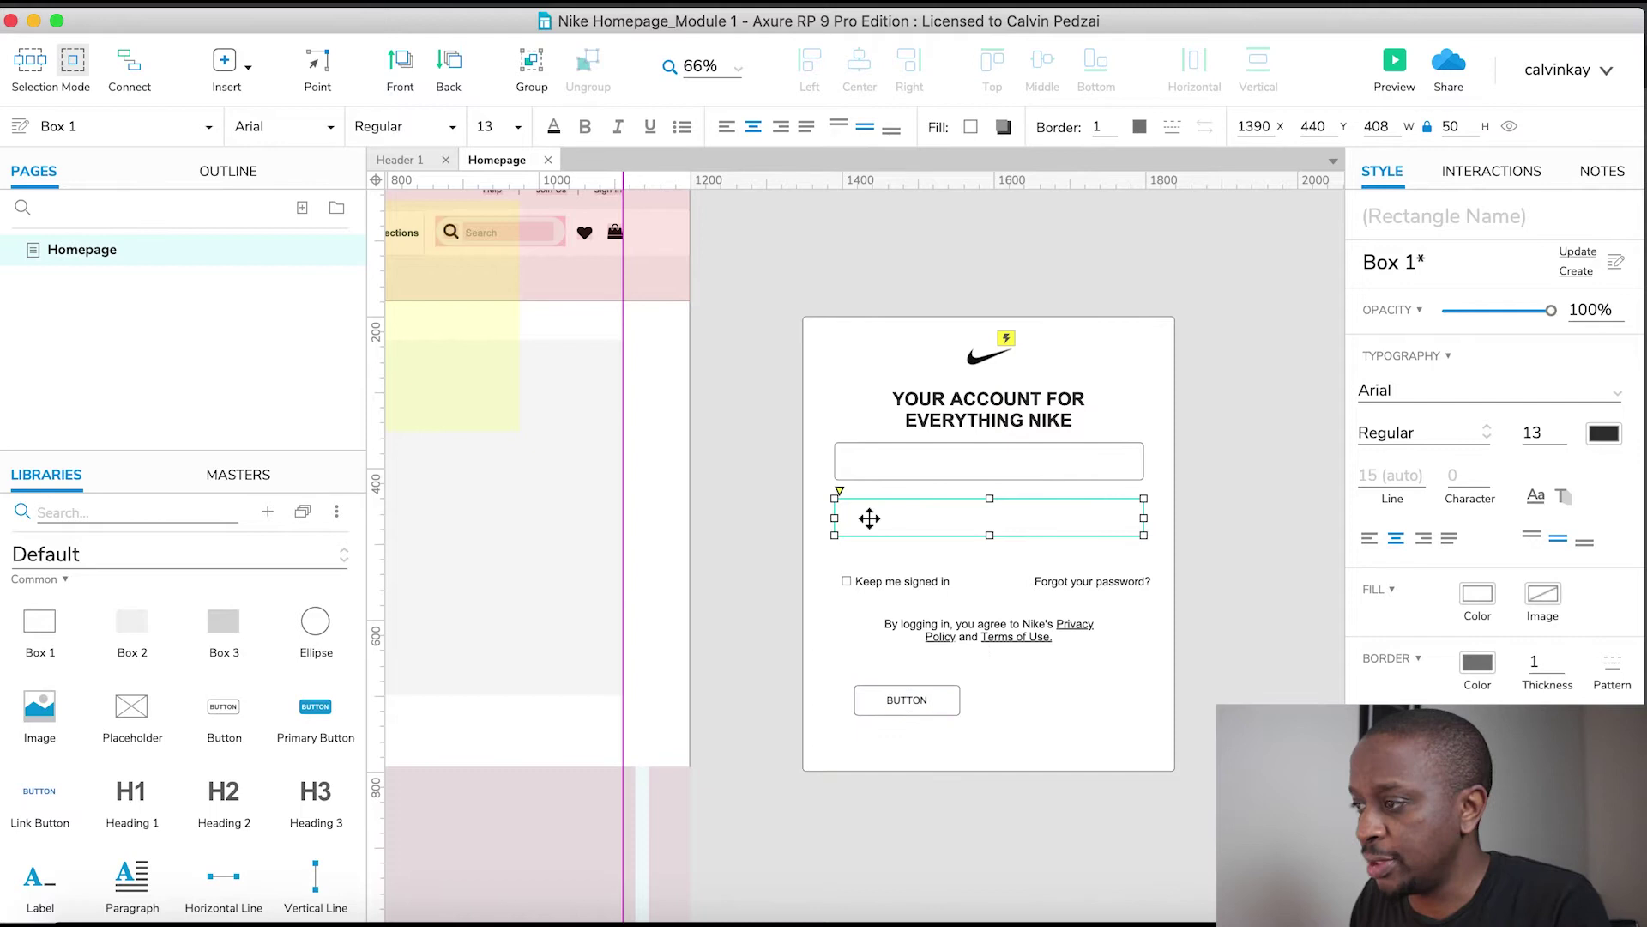
pyautogui.click(899, 692)
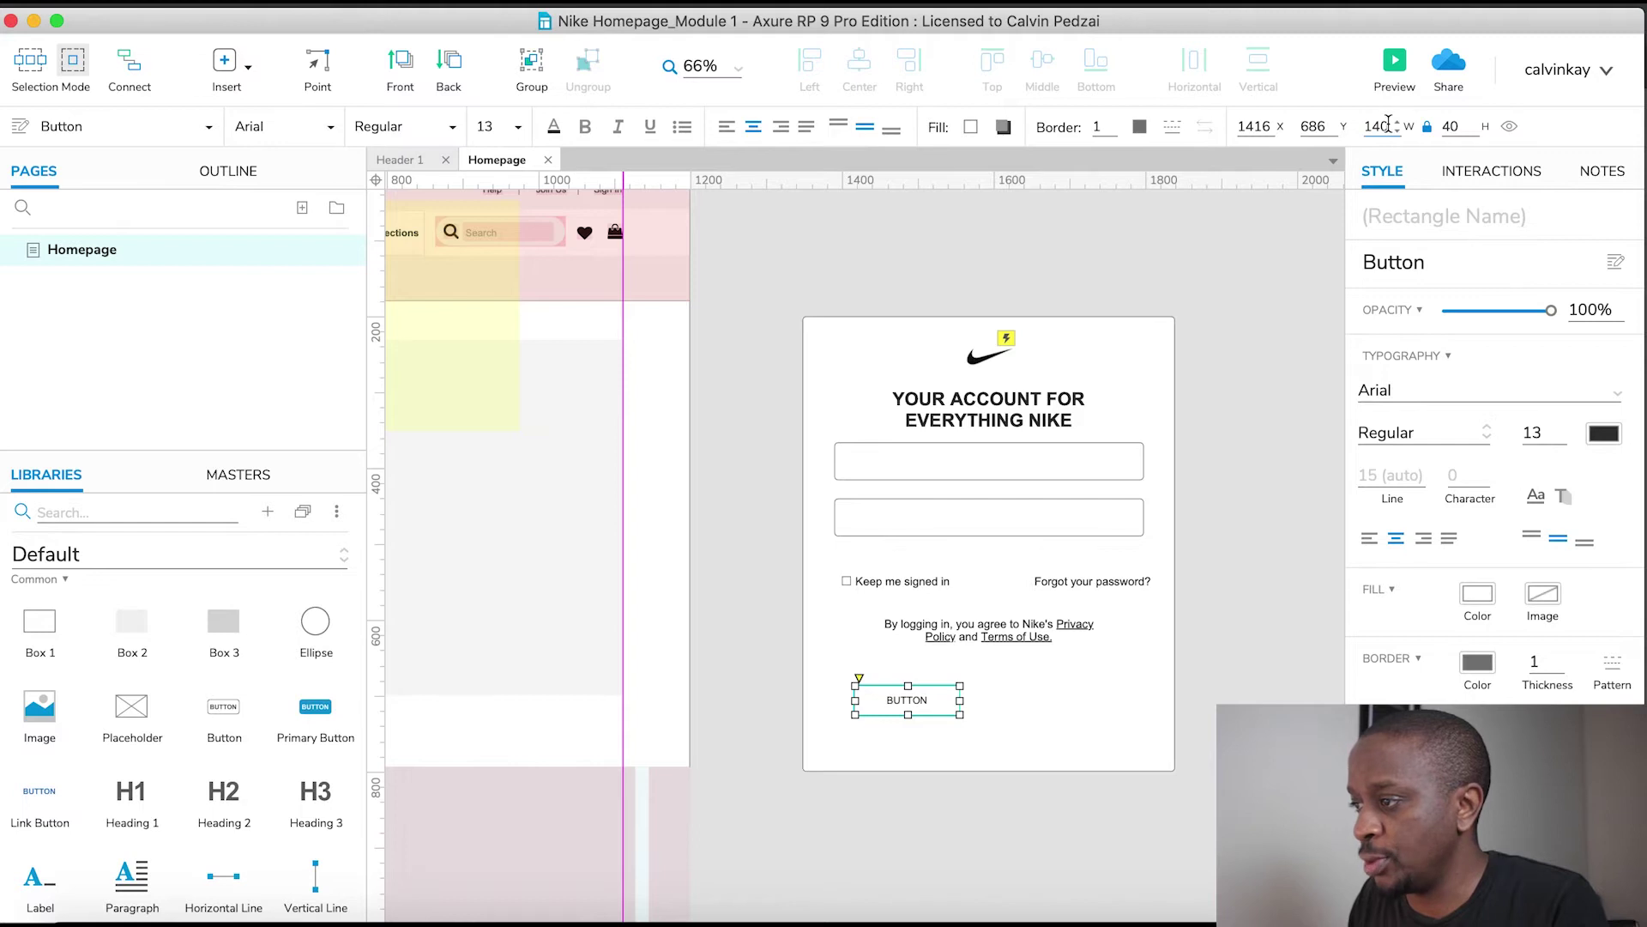
pyautogui.click(1383, 127)
pyautogui.write('40')
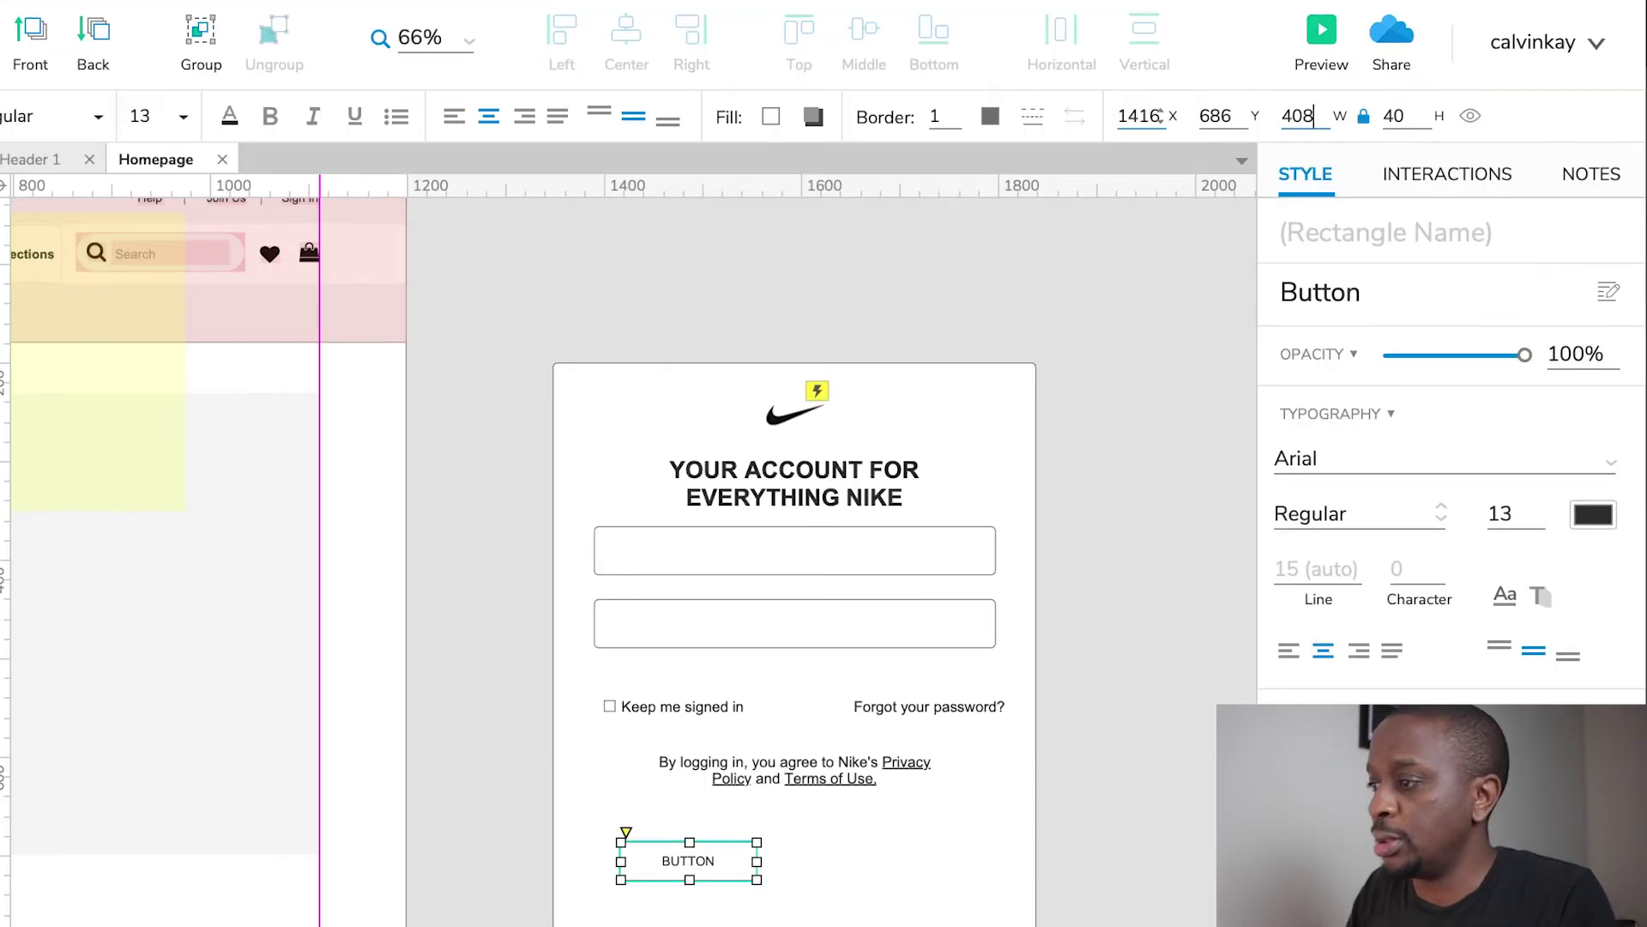
pyautogui.write('8')
pyautogui.click(1383, 116)
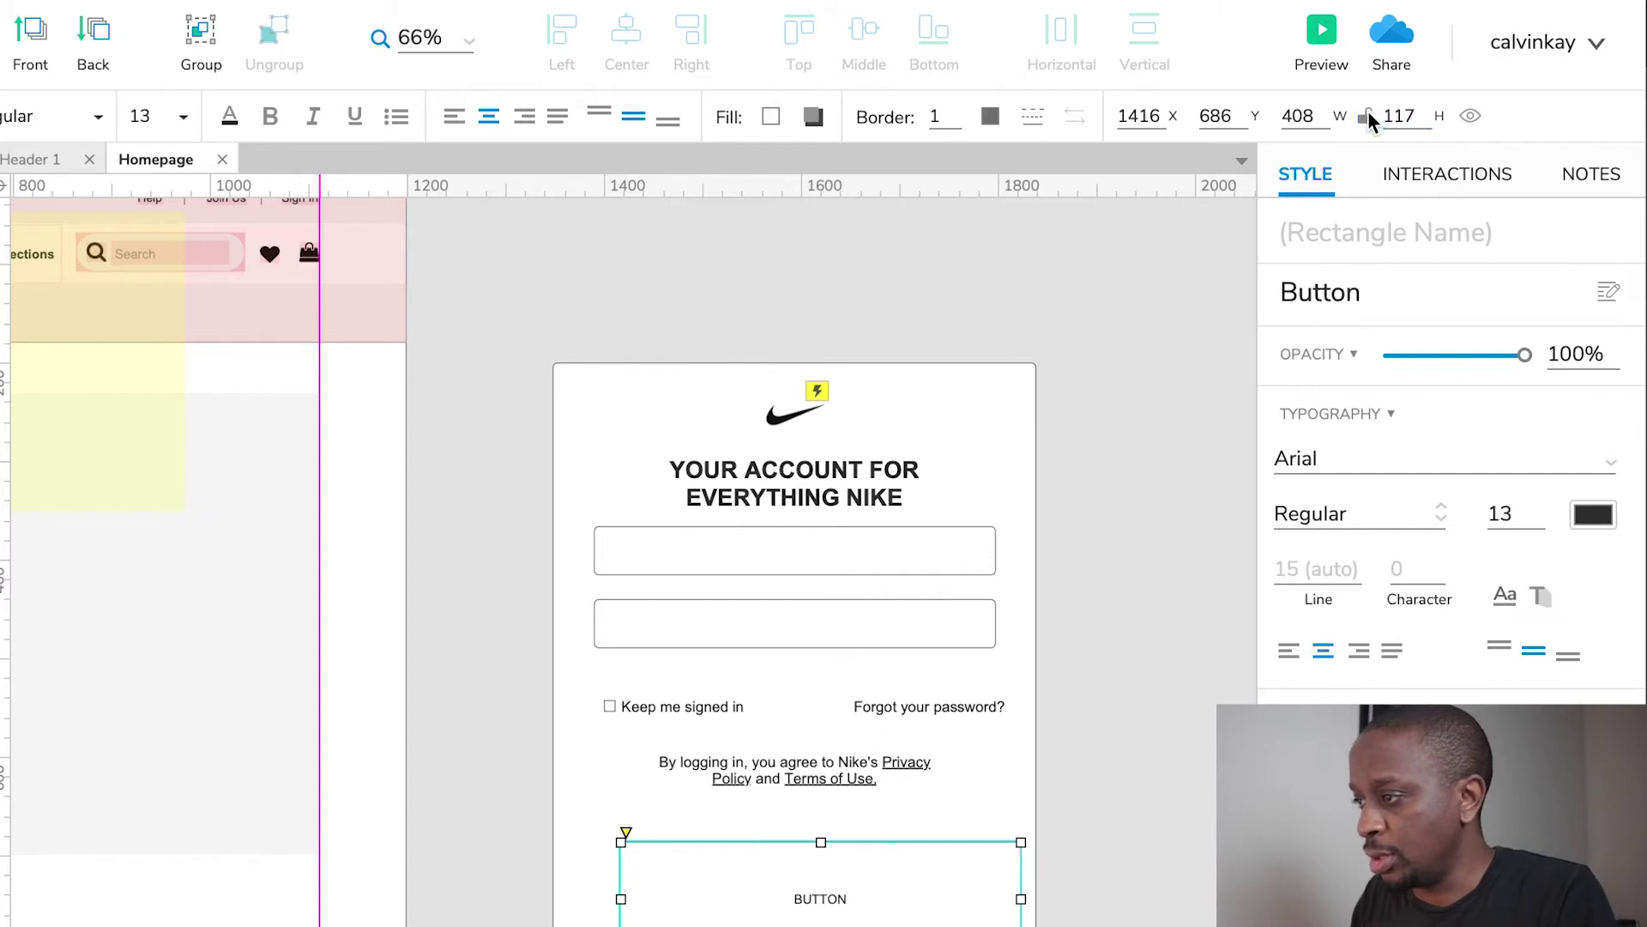
pyautogui.click(1365, 115)
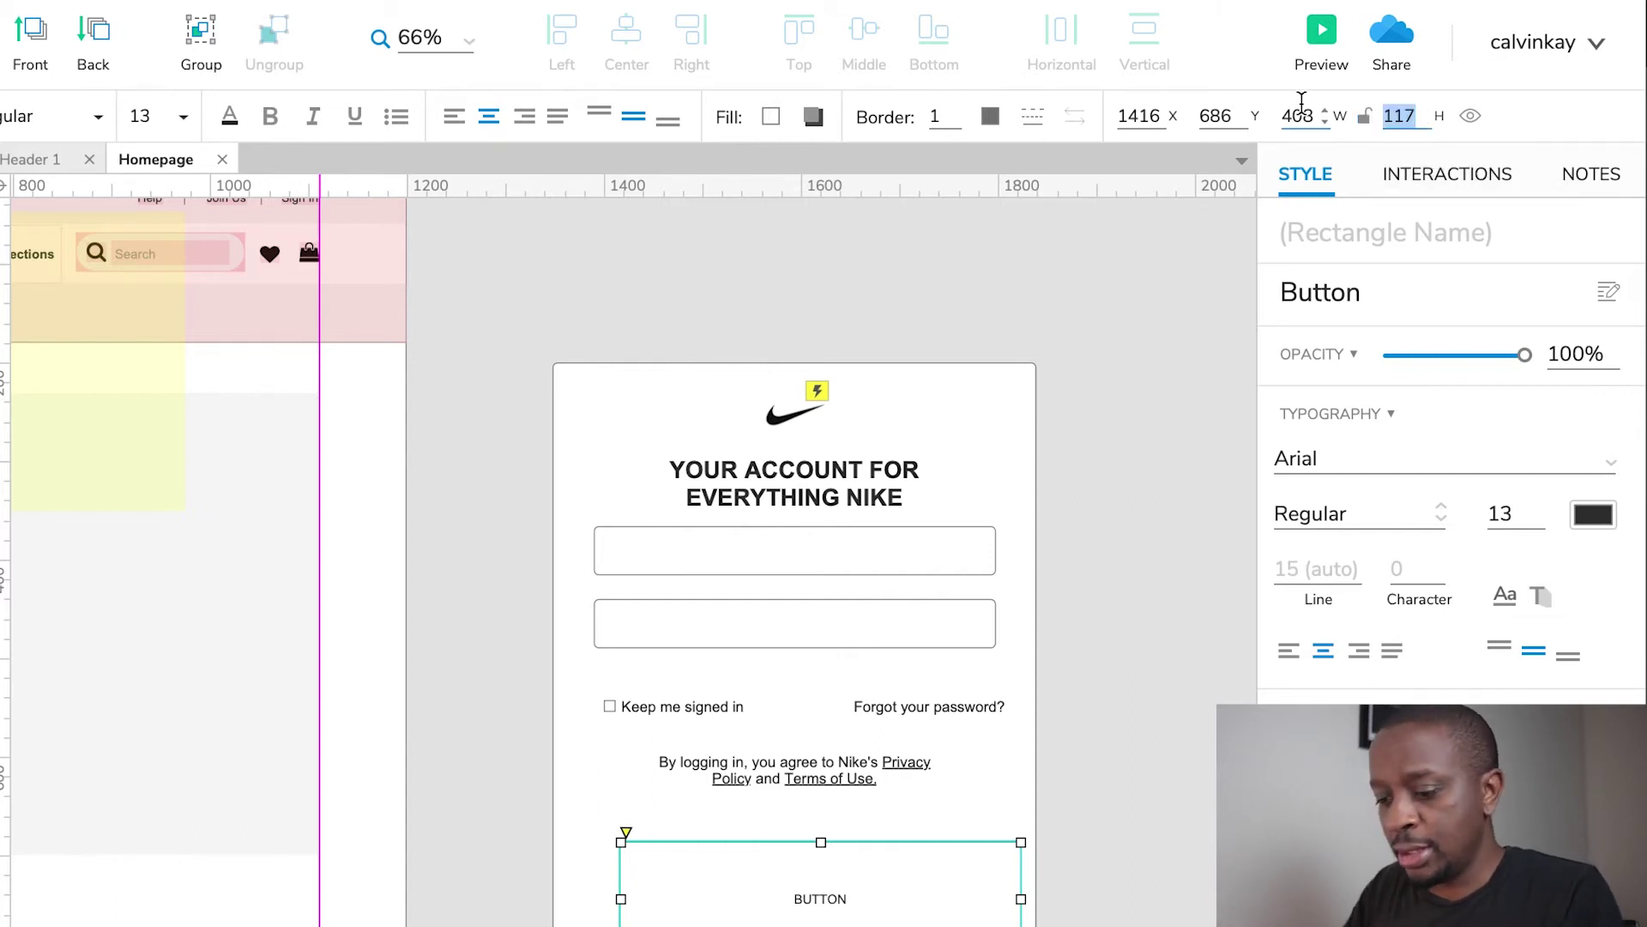
pyautogui.write('50')
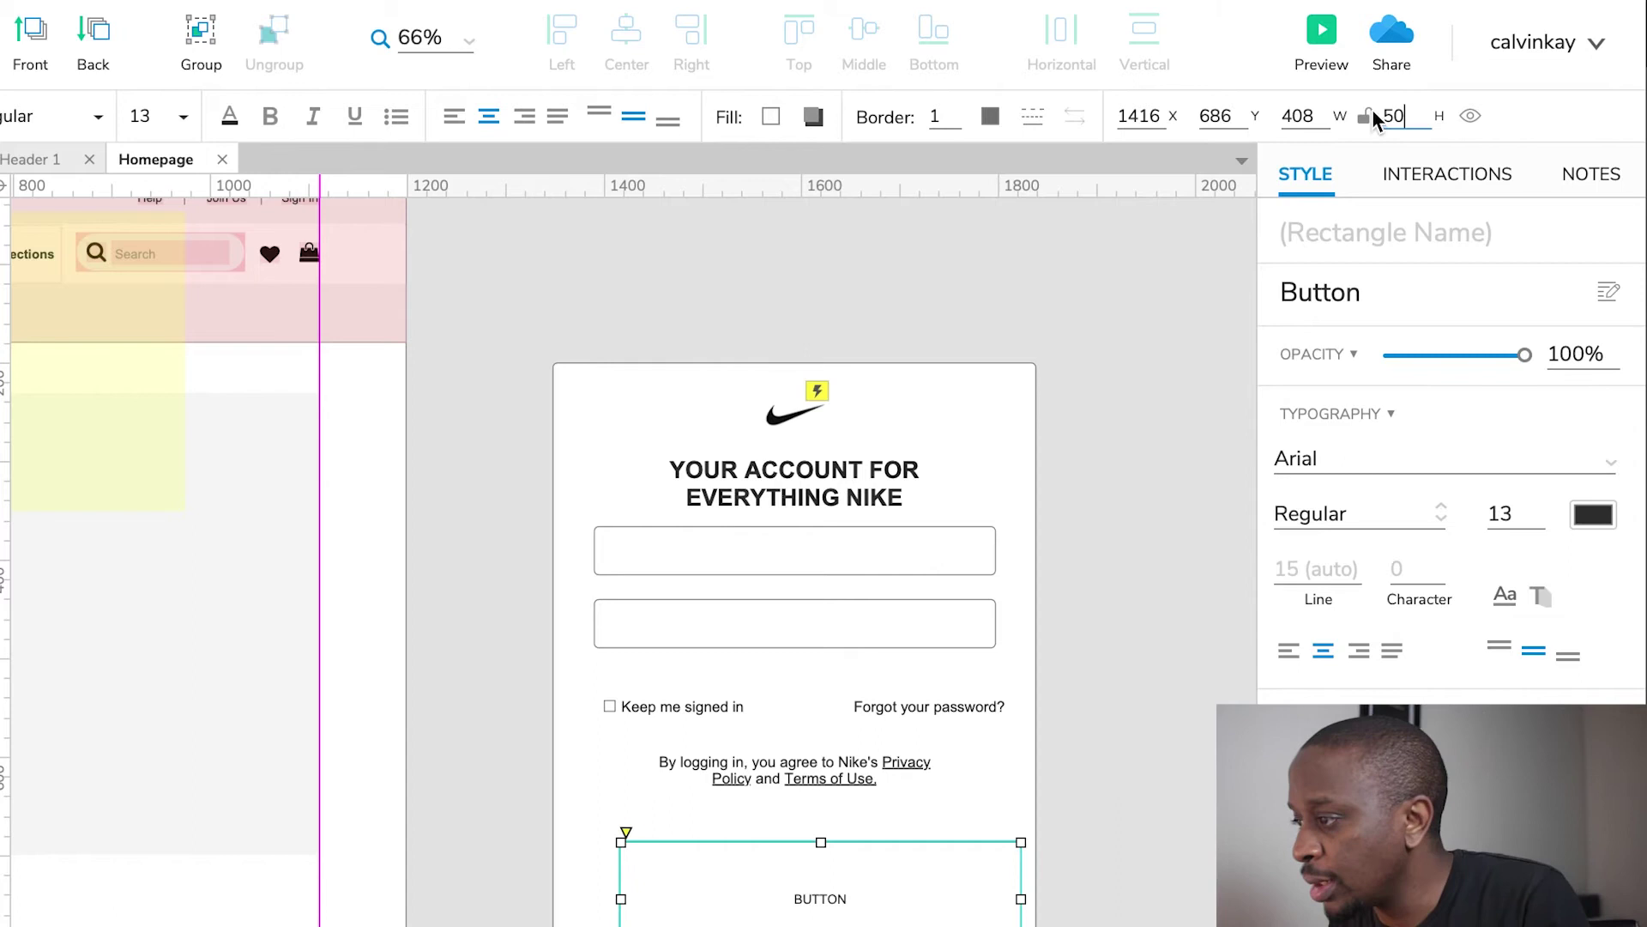
pyautogui.click(1081, 709)
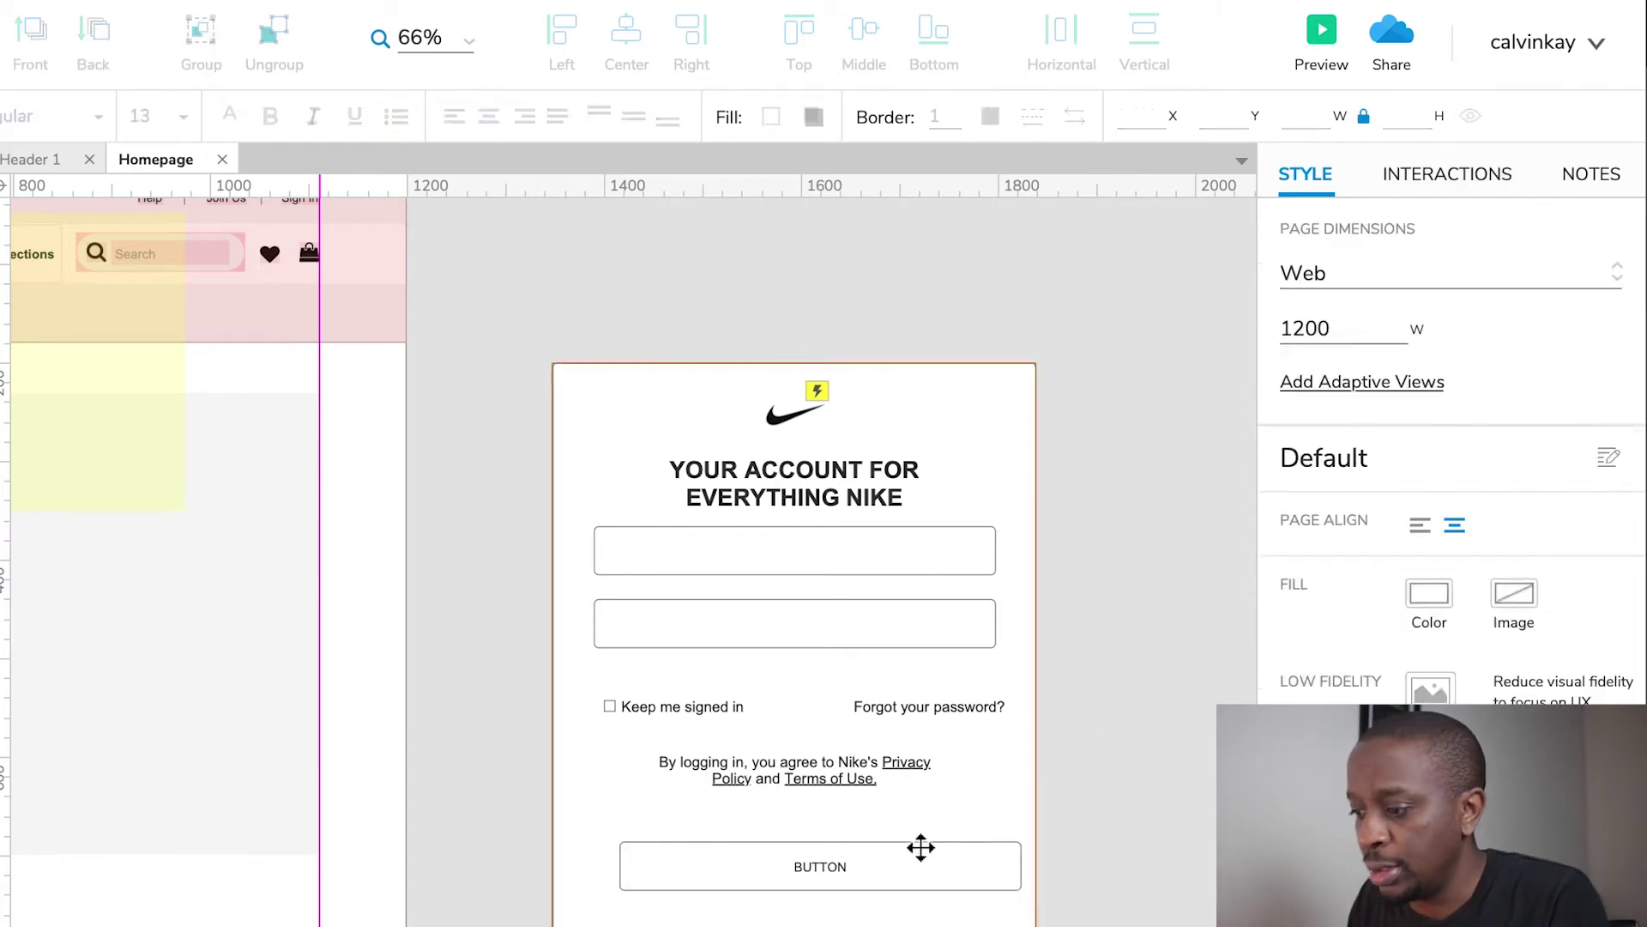
# Align the button with the input fields and colour it black (#000000) with white (#FFFFFF) text
pyautogui.click(856, 876)
pyautogui.moveTo(905, 674); pyautogui.dragTo(893, 655)
pyautogui.click(1441, 533)
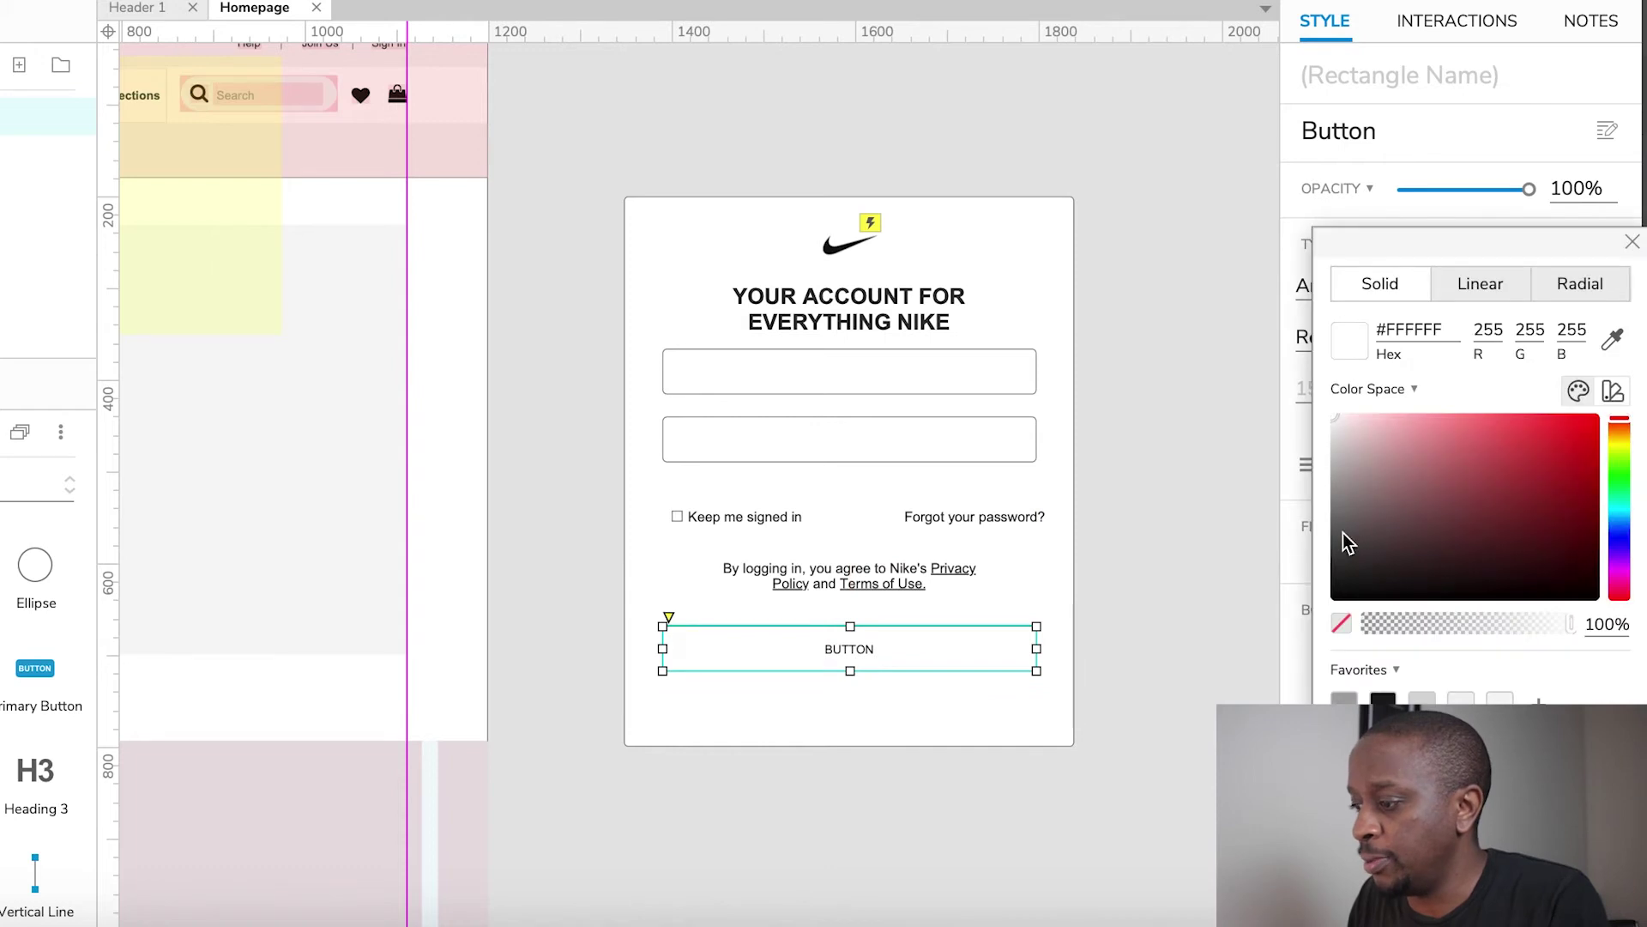
pyautogui.moveTo(1341, 533); pyautogui.dragTo(1191, 815)
pyautogui.click(1631, 244)
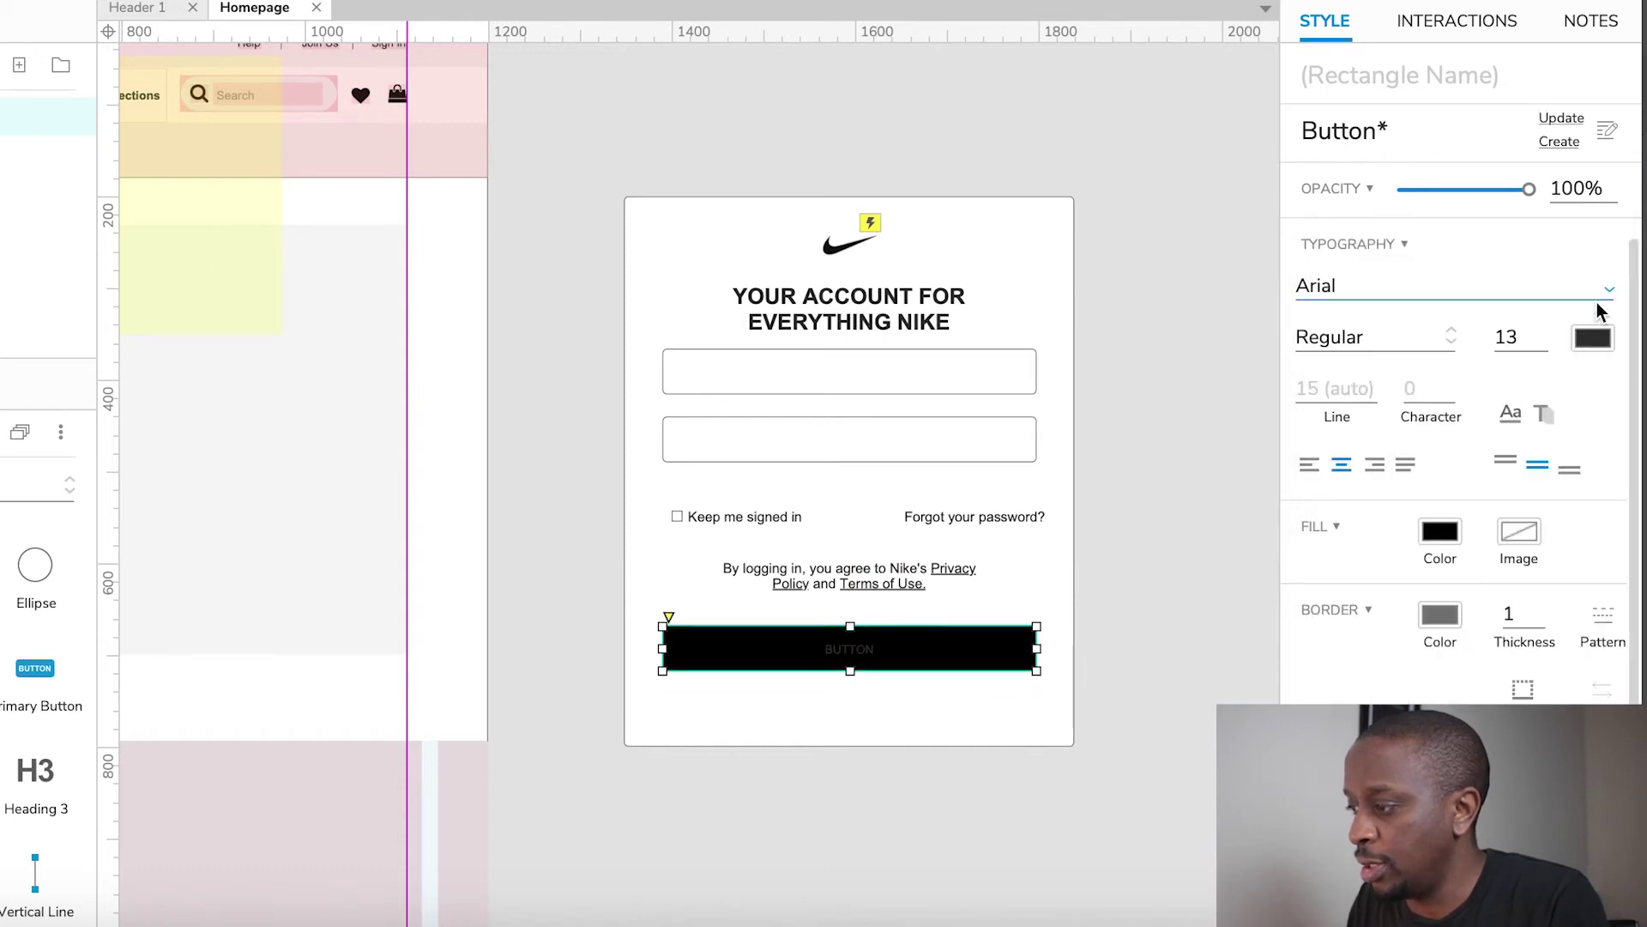
pyautogui.click(1594, 335)
pyautogui.moveTo(1357, 452); pyautogui.dragTo(1166, 307)
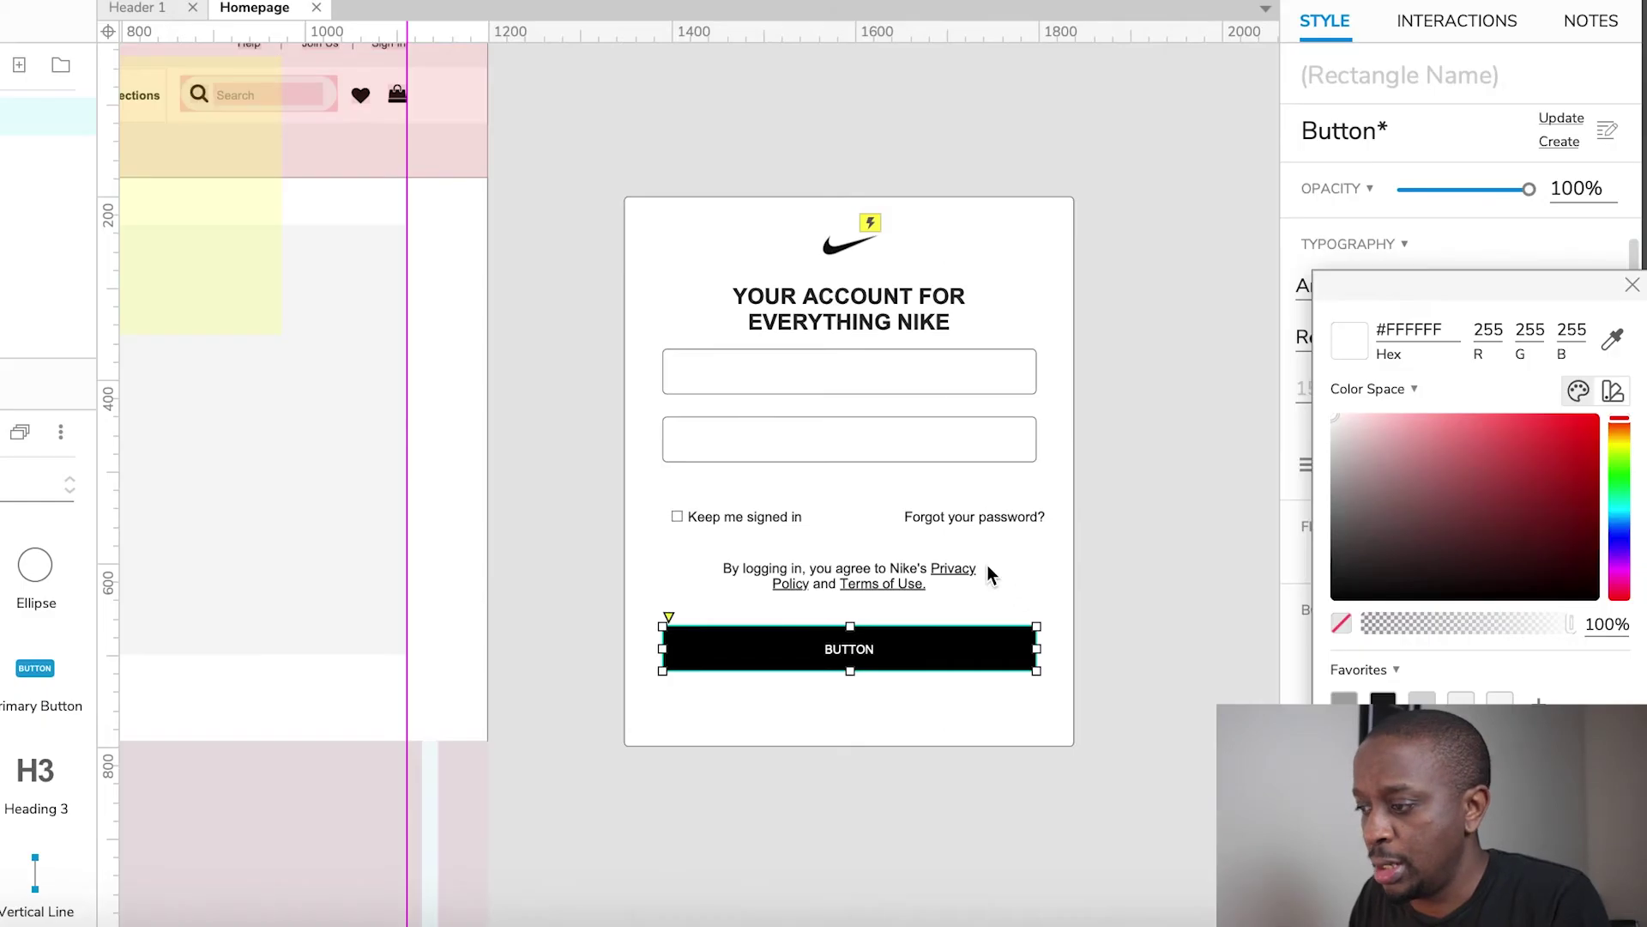
pyautogui.click(1152, 611)
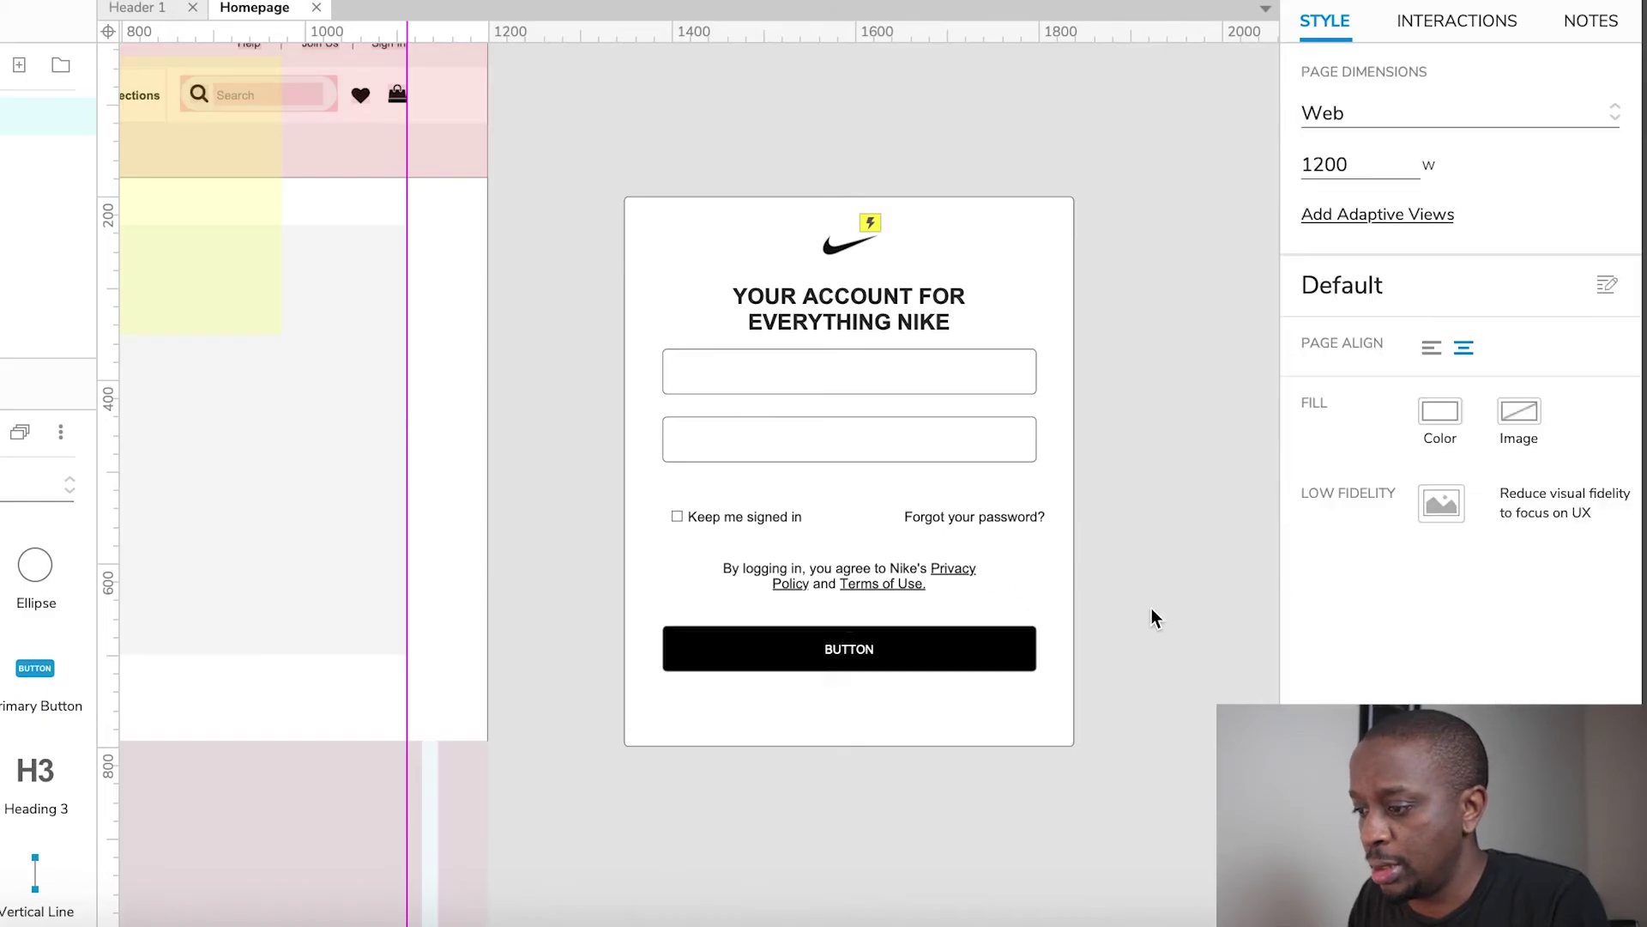
# Label the button SIGN IN
pyautogui.doubleClick(837, 648)
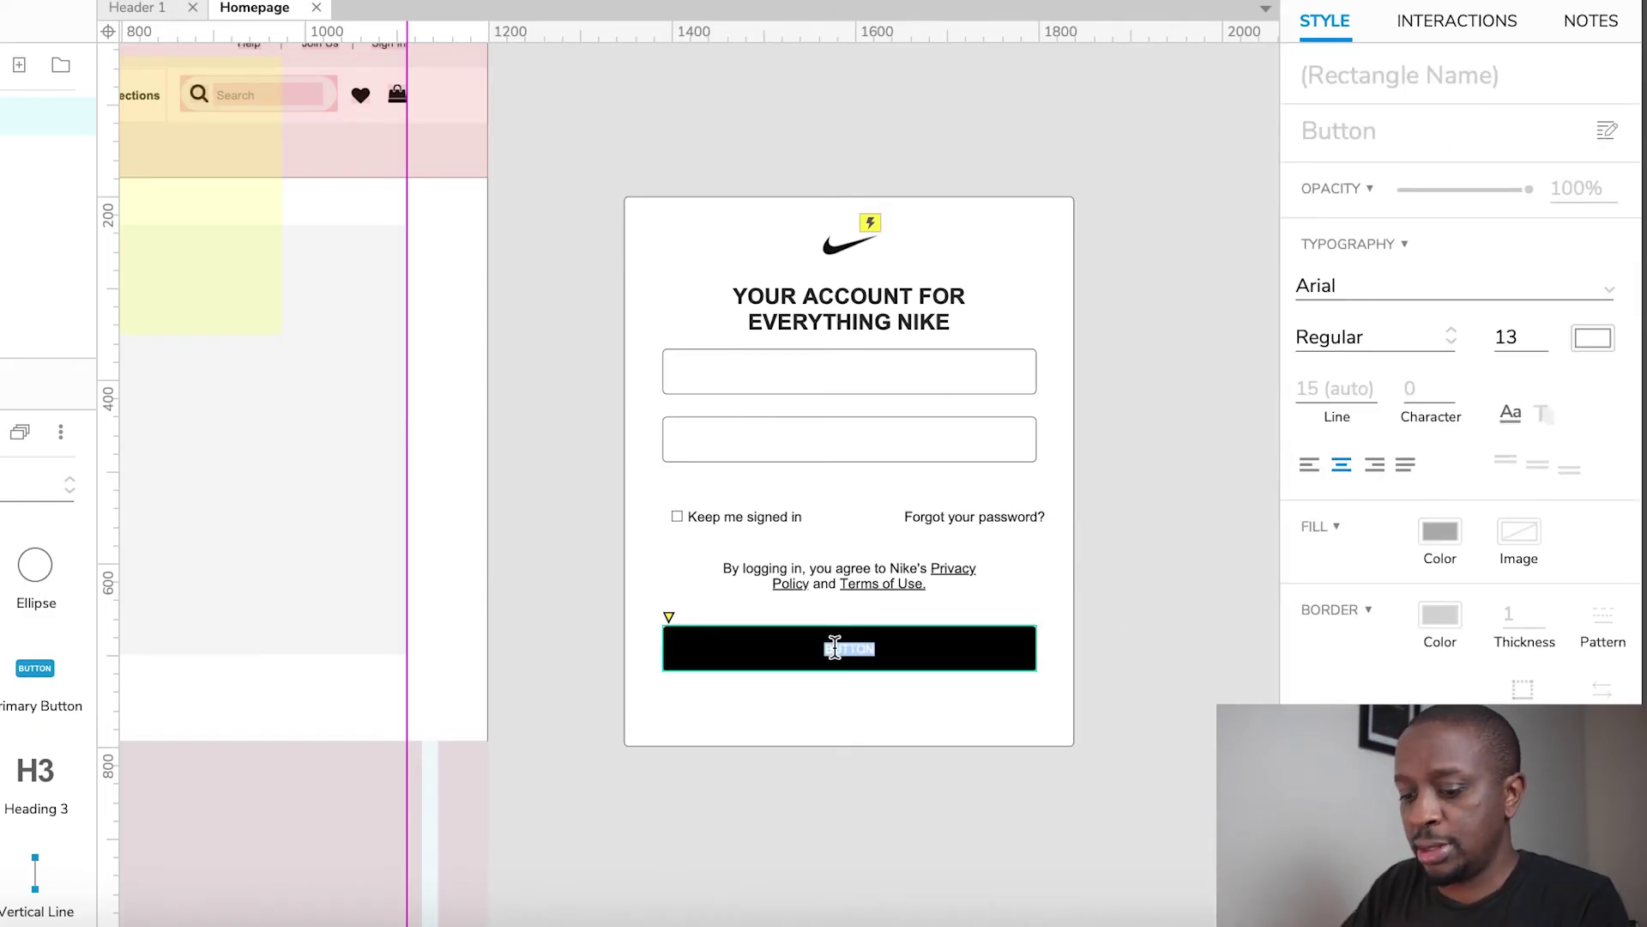
pyautogui.write('SIGN IN')
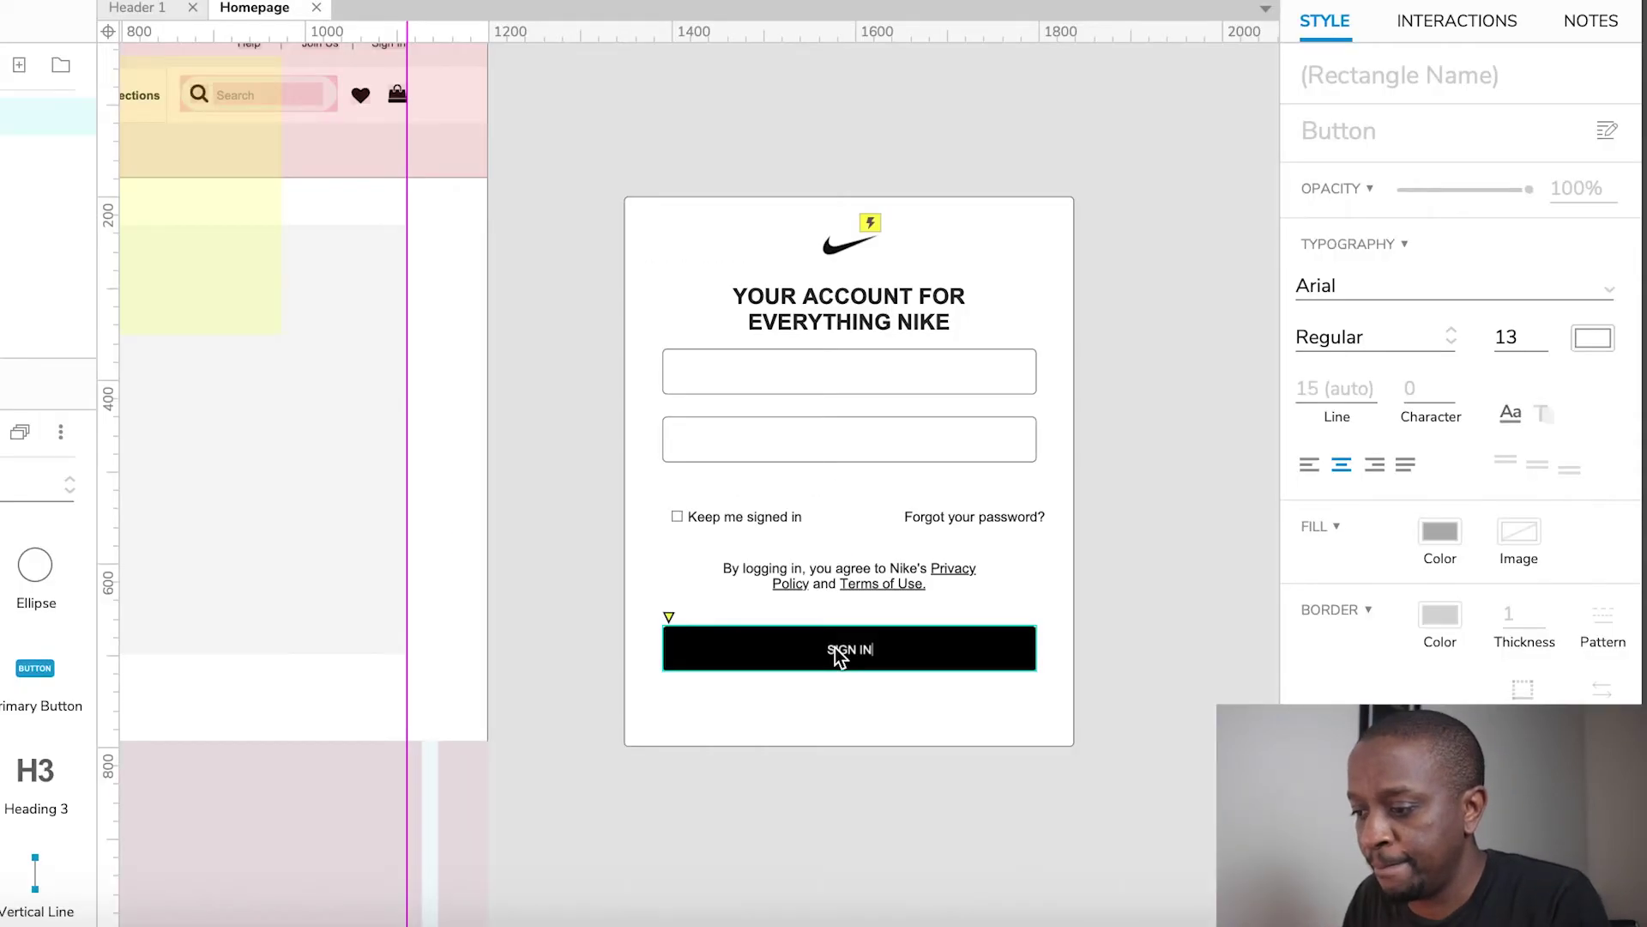
pyautogui.click(1120, 662)
# Duplicate the consent label below the button and paste Nike's "Not a Member? Join Us." line into it
pyautogui.click(822, 569)
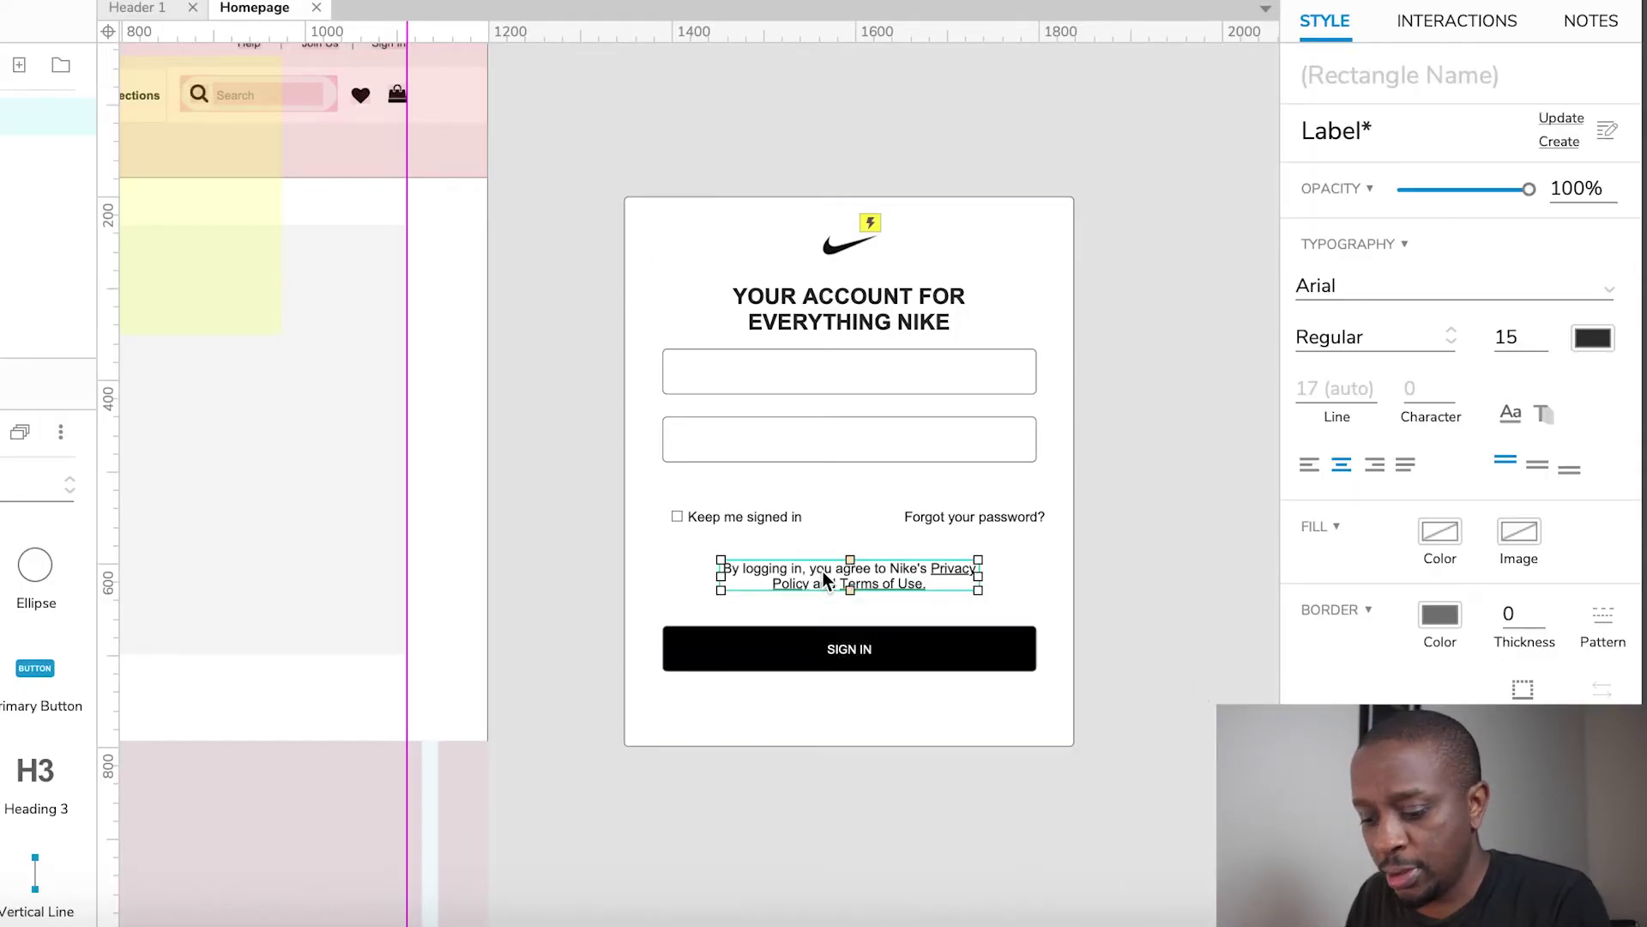
pyautogui.moveTo(822, 569); pyautogui.dragTo(825, 695)
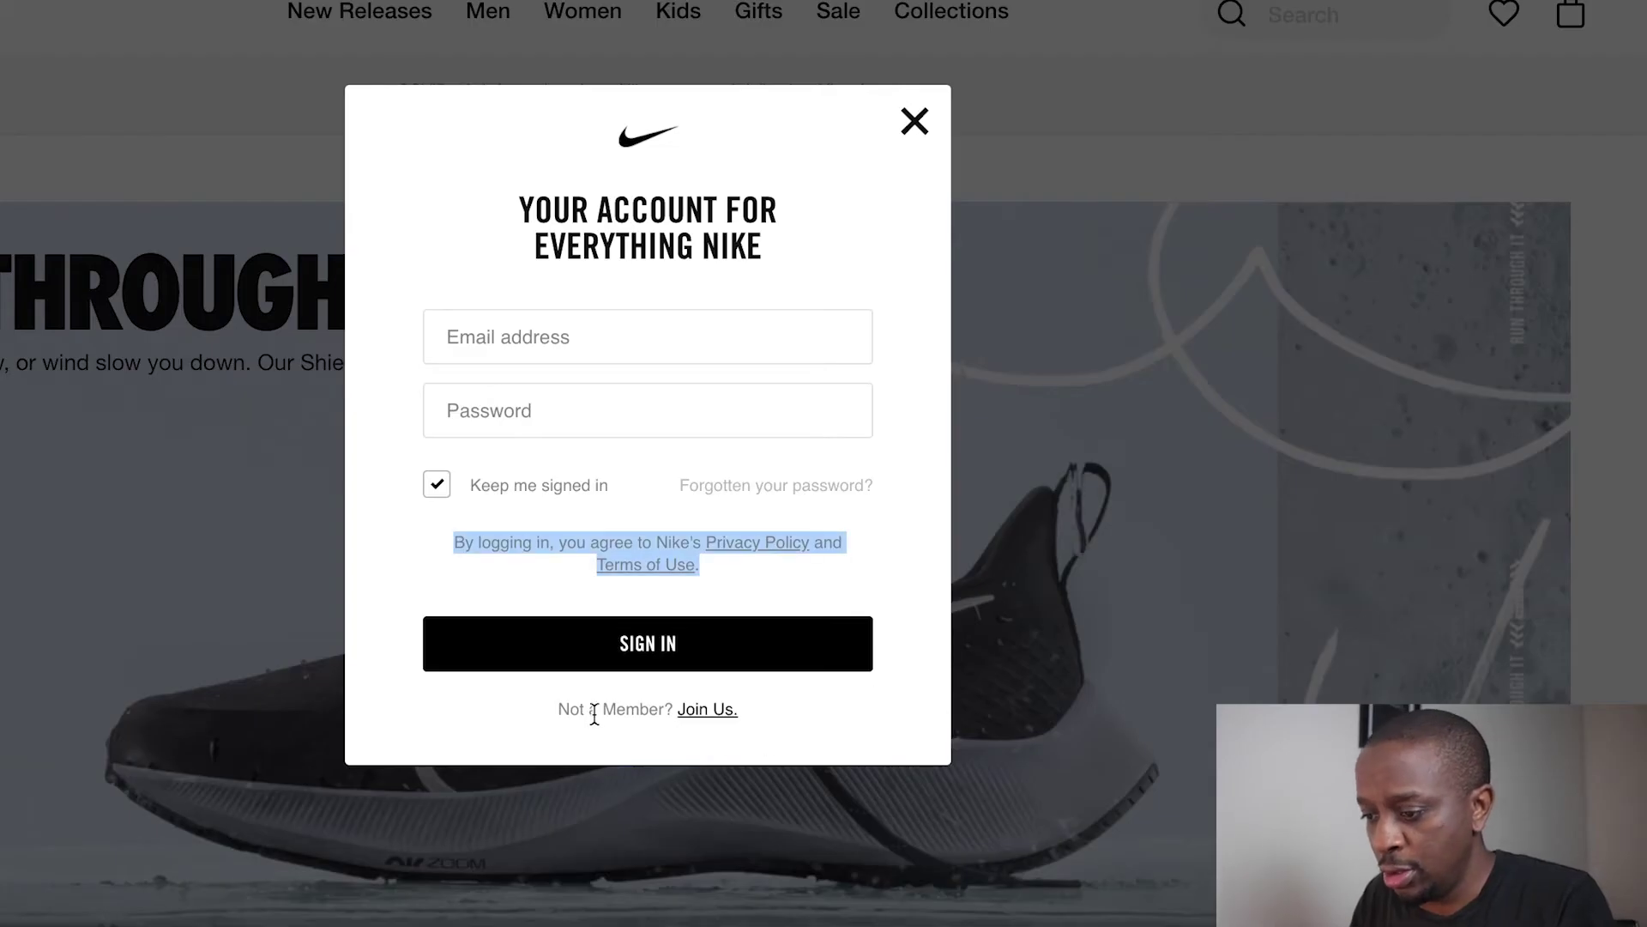
pyautogui.moveTo(554, 712); pyautogui.dragTo(763, 712)
pyautogui.hotkey('ctrl', 'c')
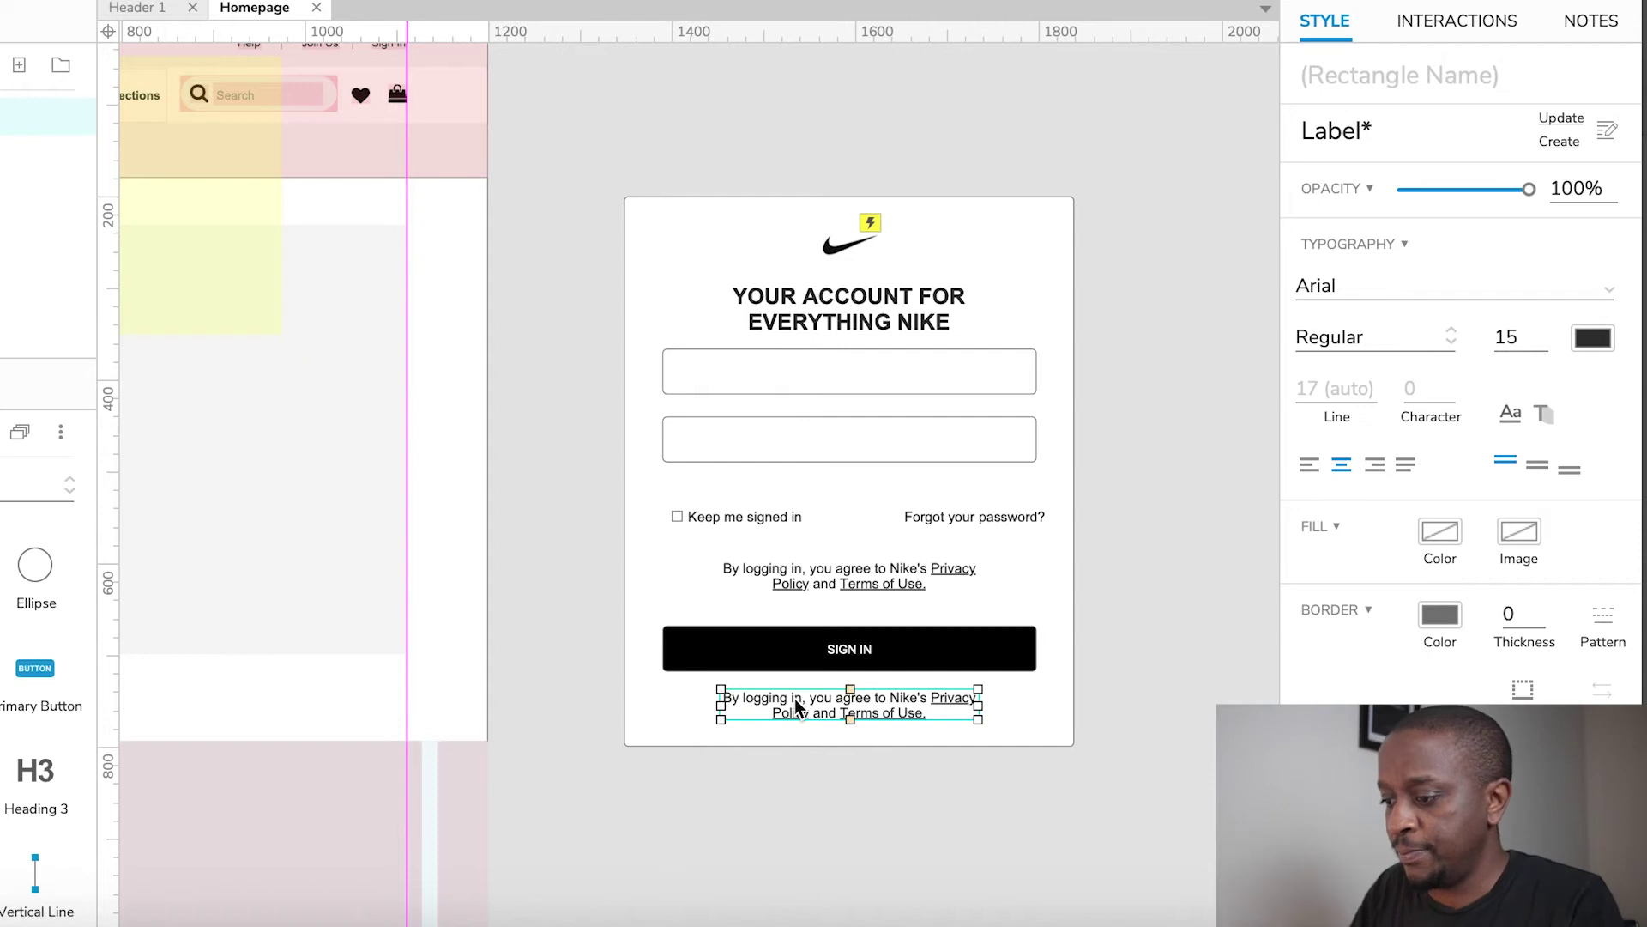
pyautogui.doubleClick(794, 696)
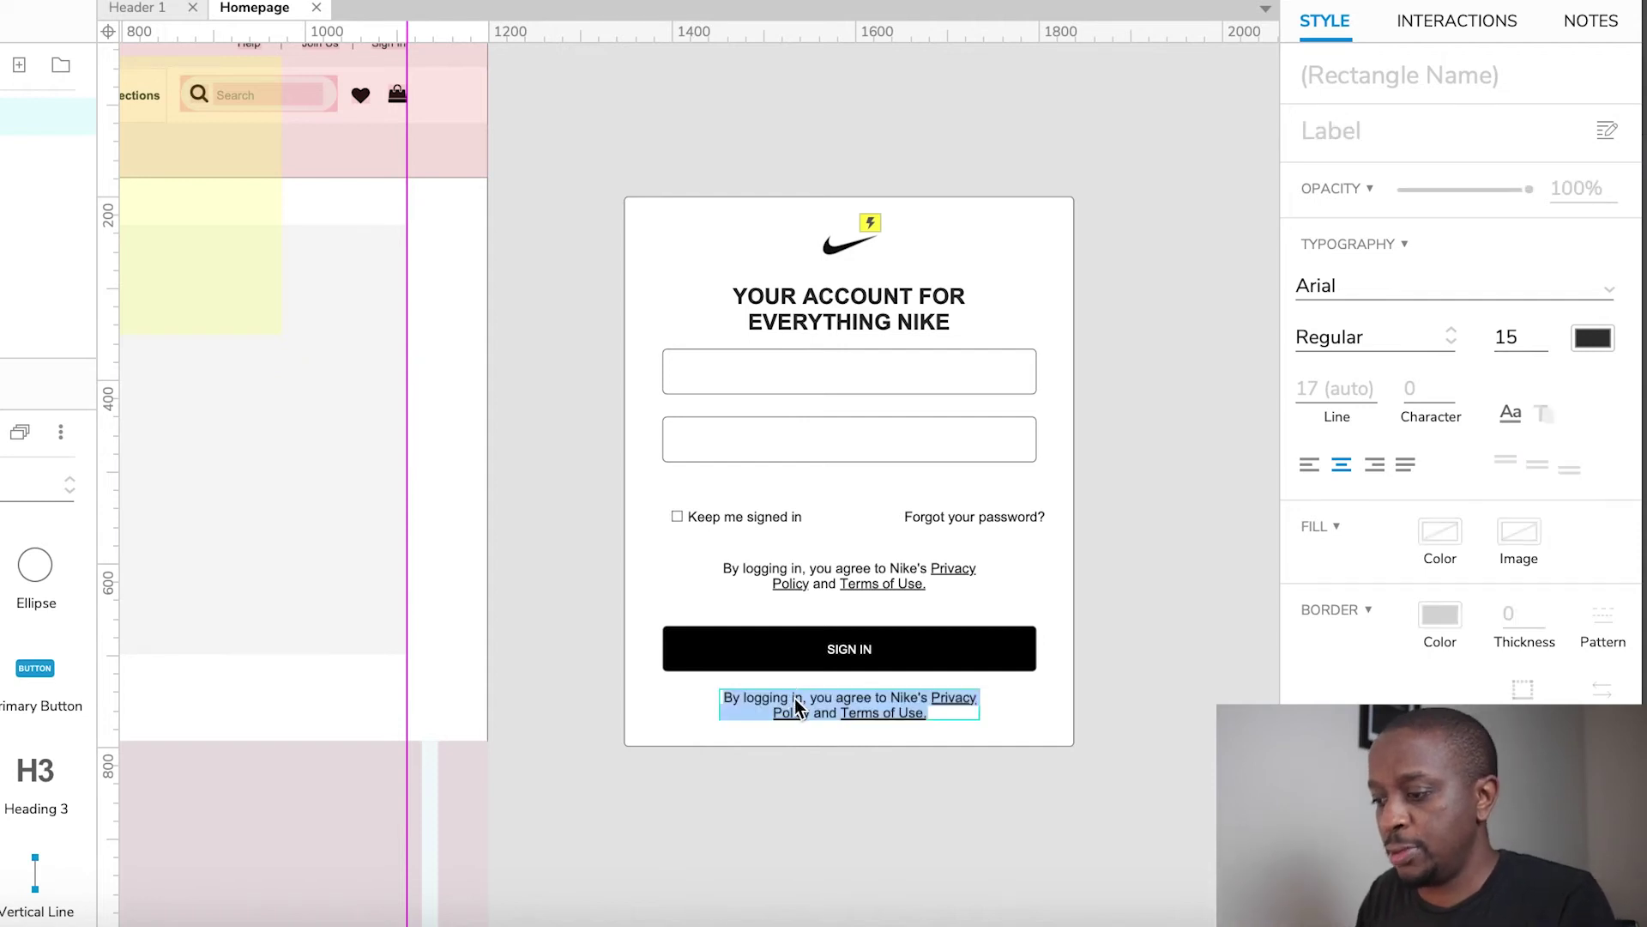
pyautogui.hotkey('ctrl', 'v')
# Underline "Join Us." and compare the card against Nike's popup
pyautogui.moveTo(933, 697); pyautogui.dragTo(876, 698)
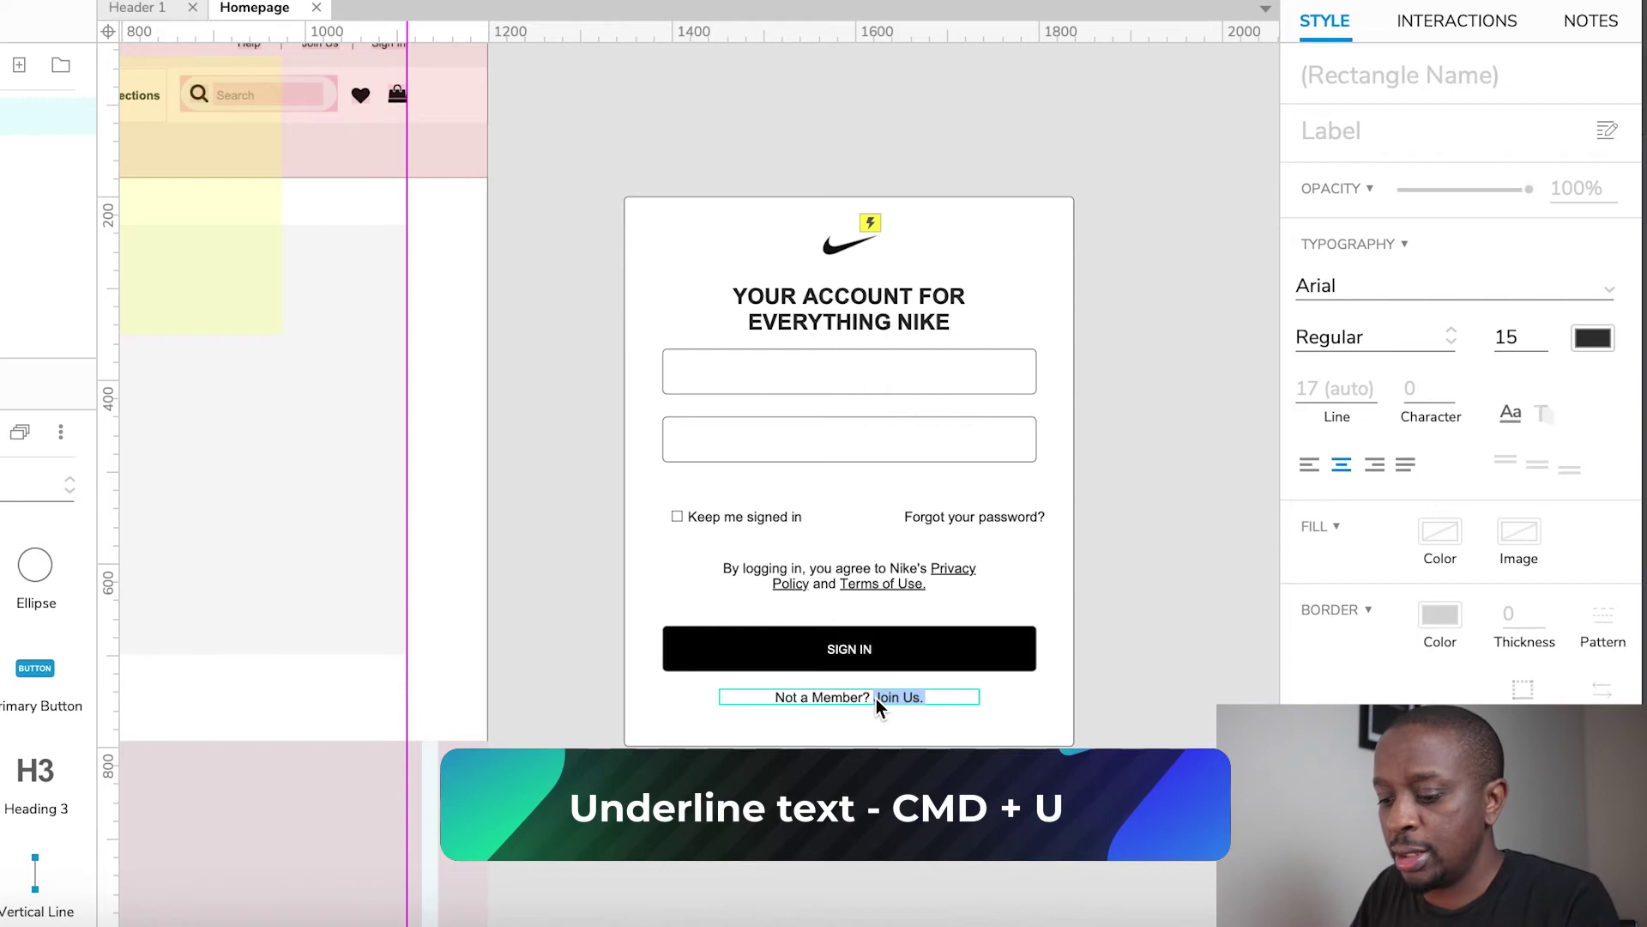
pyautogui.press('super+u')
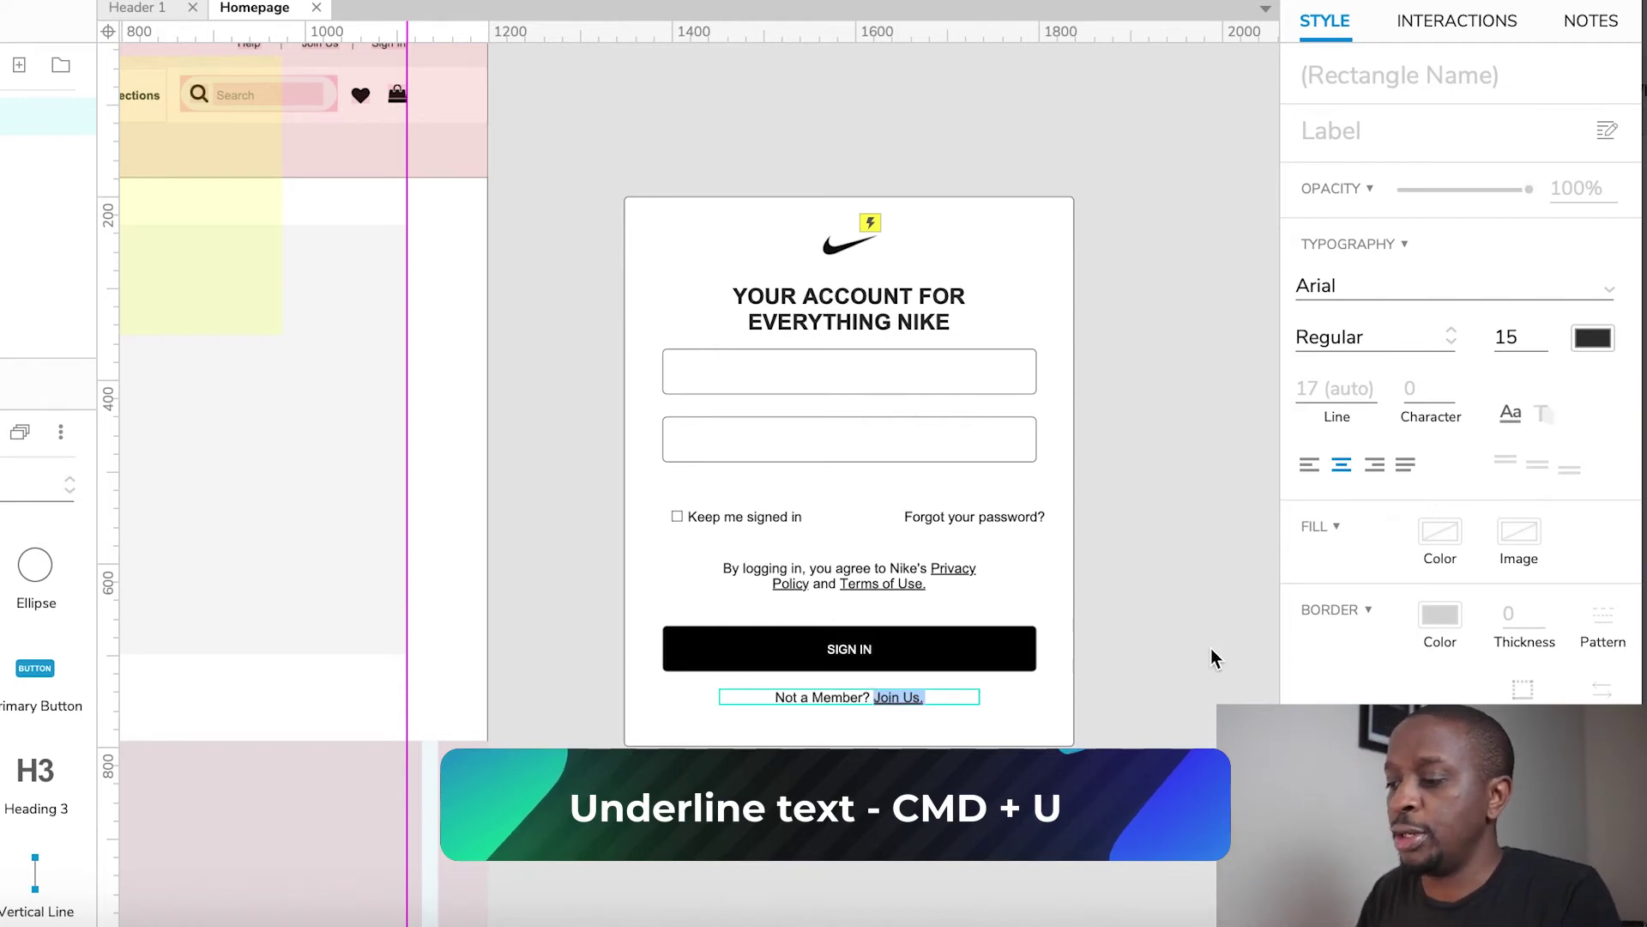
pyautogui.click(1212, 651)
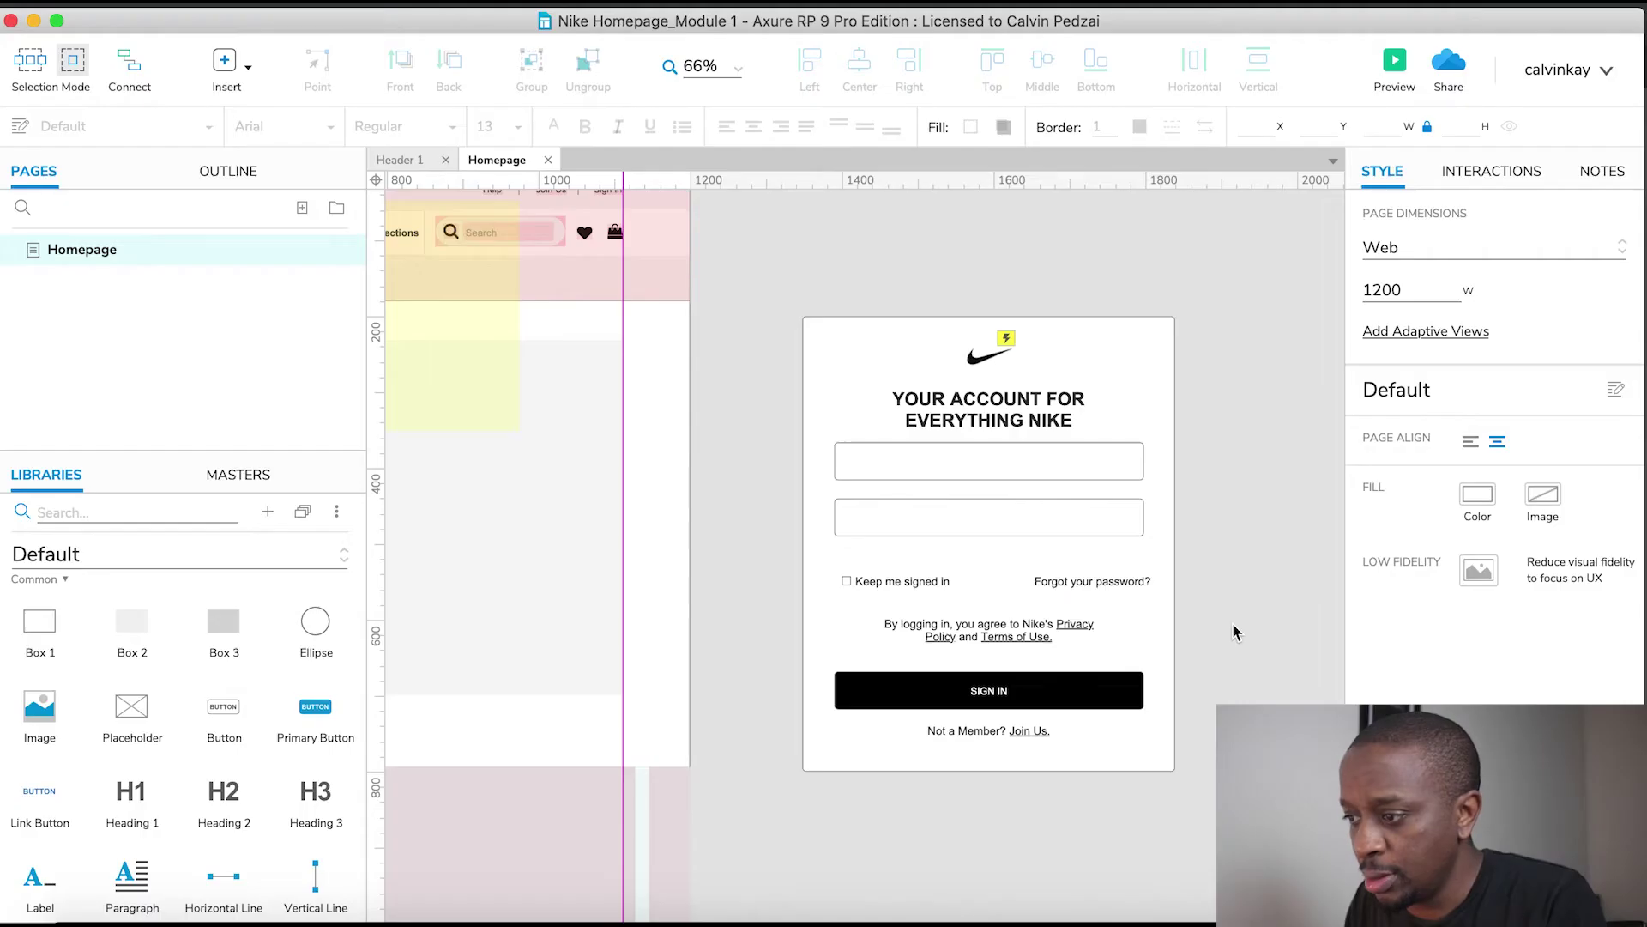
pyautogui.click(1158, 552)
pyautogui.press('super+Tab')
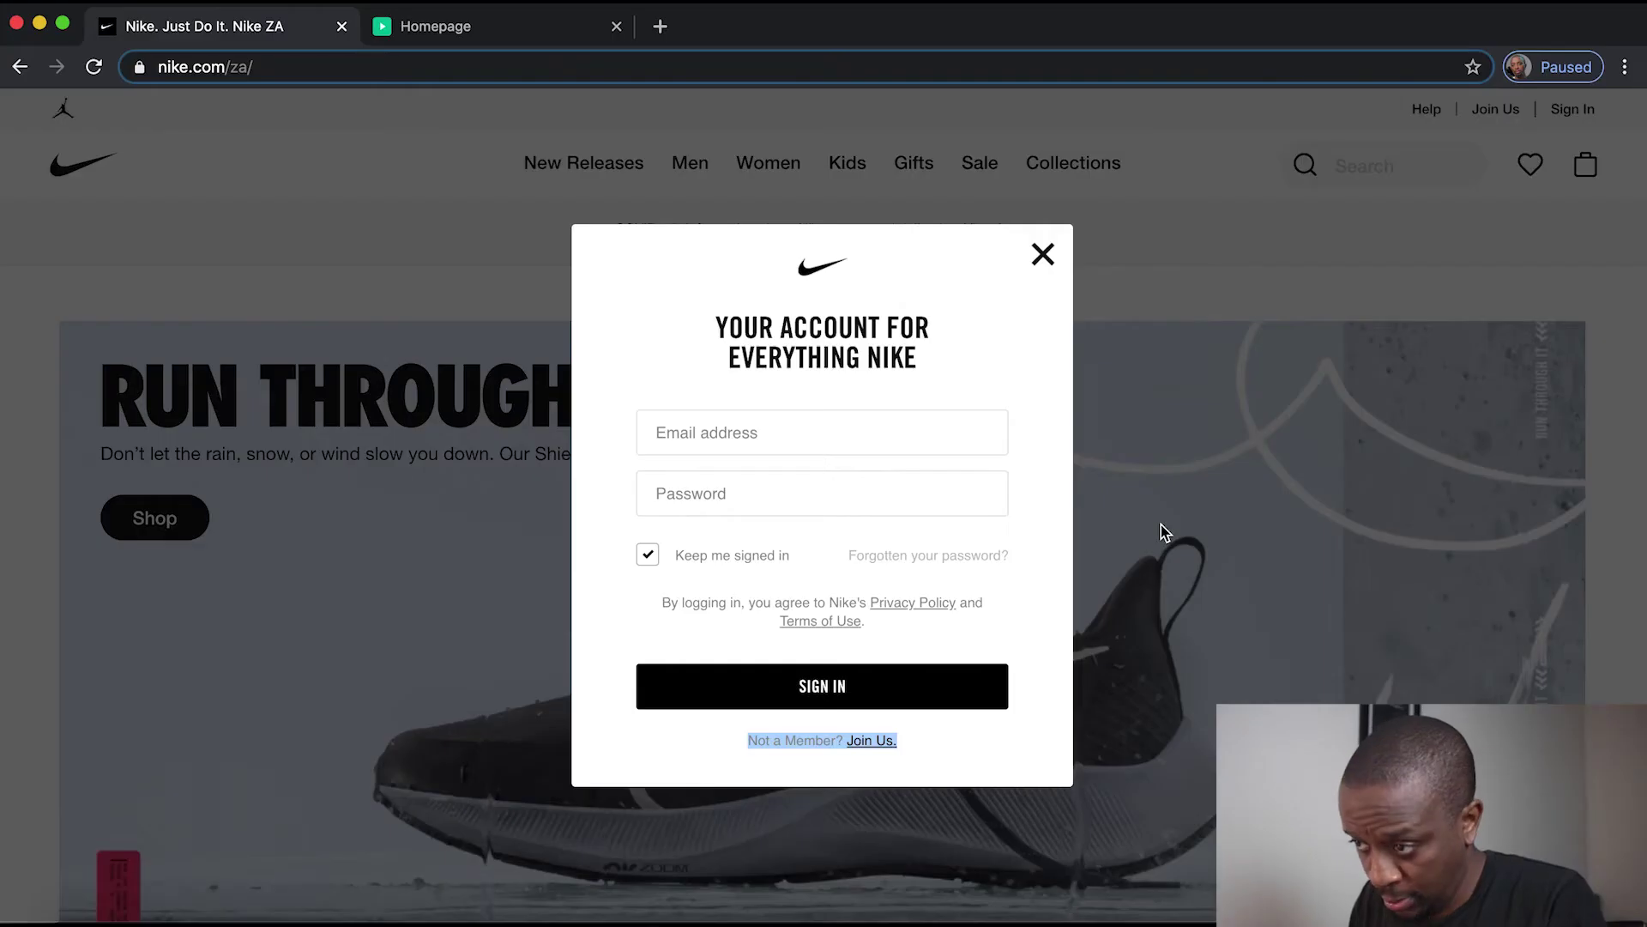
pyautogui.press('super+Tab')
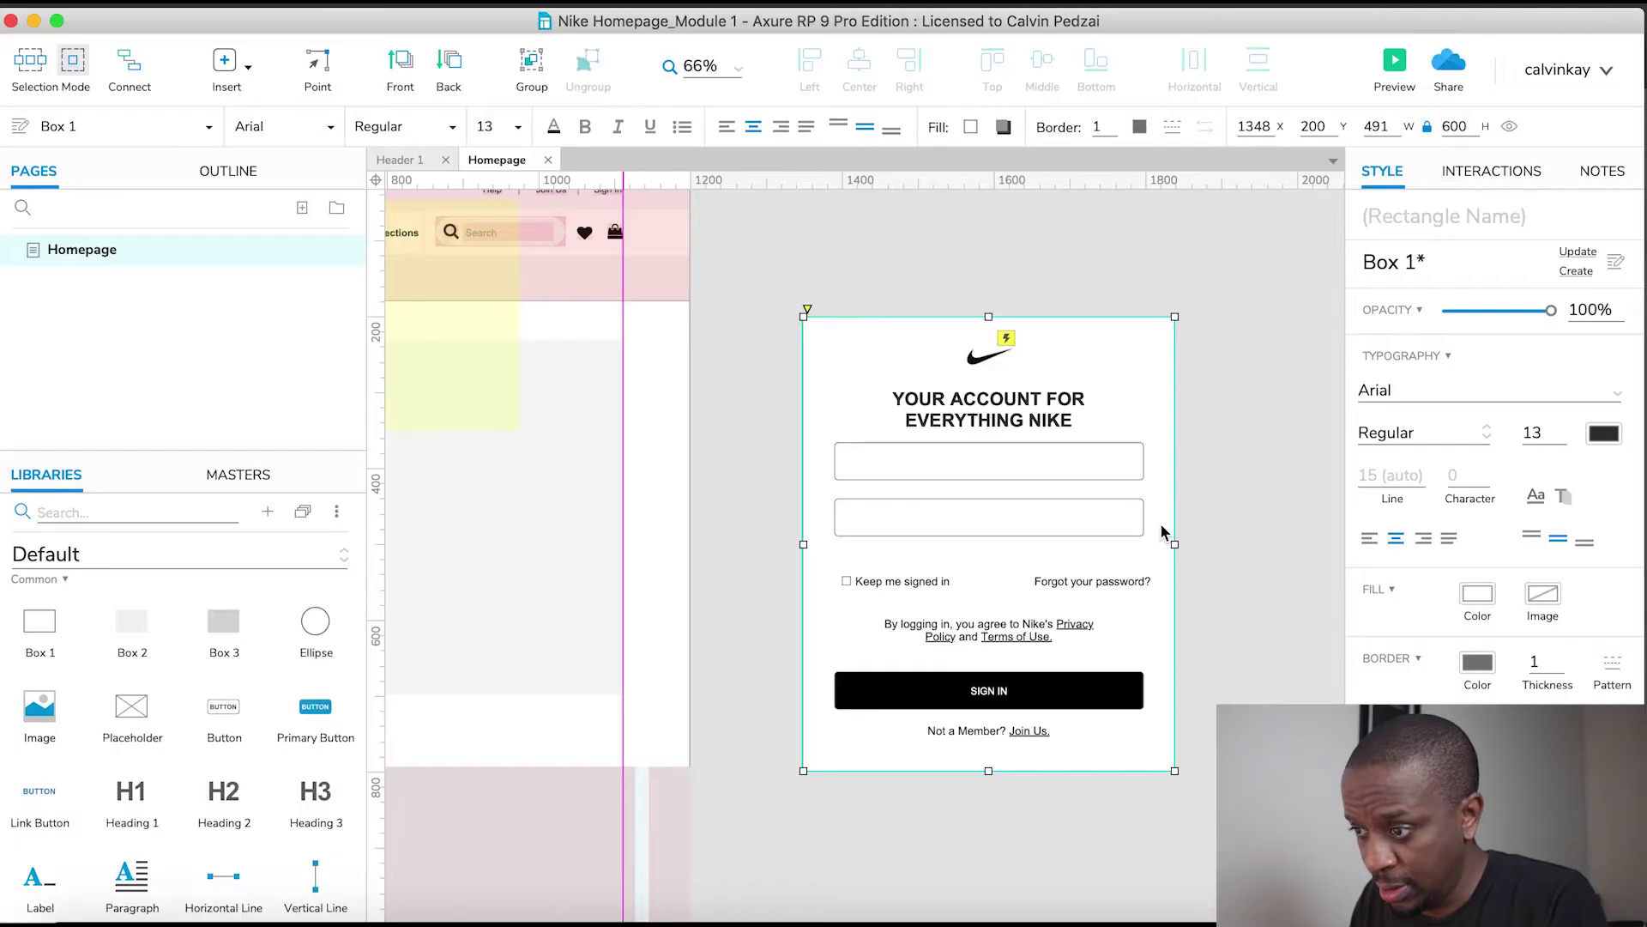
# Raise the Keep me signed in checkbox's button size step by step to about 20
pyautogui.click(872, 583)
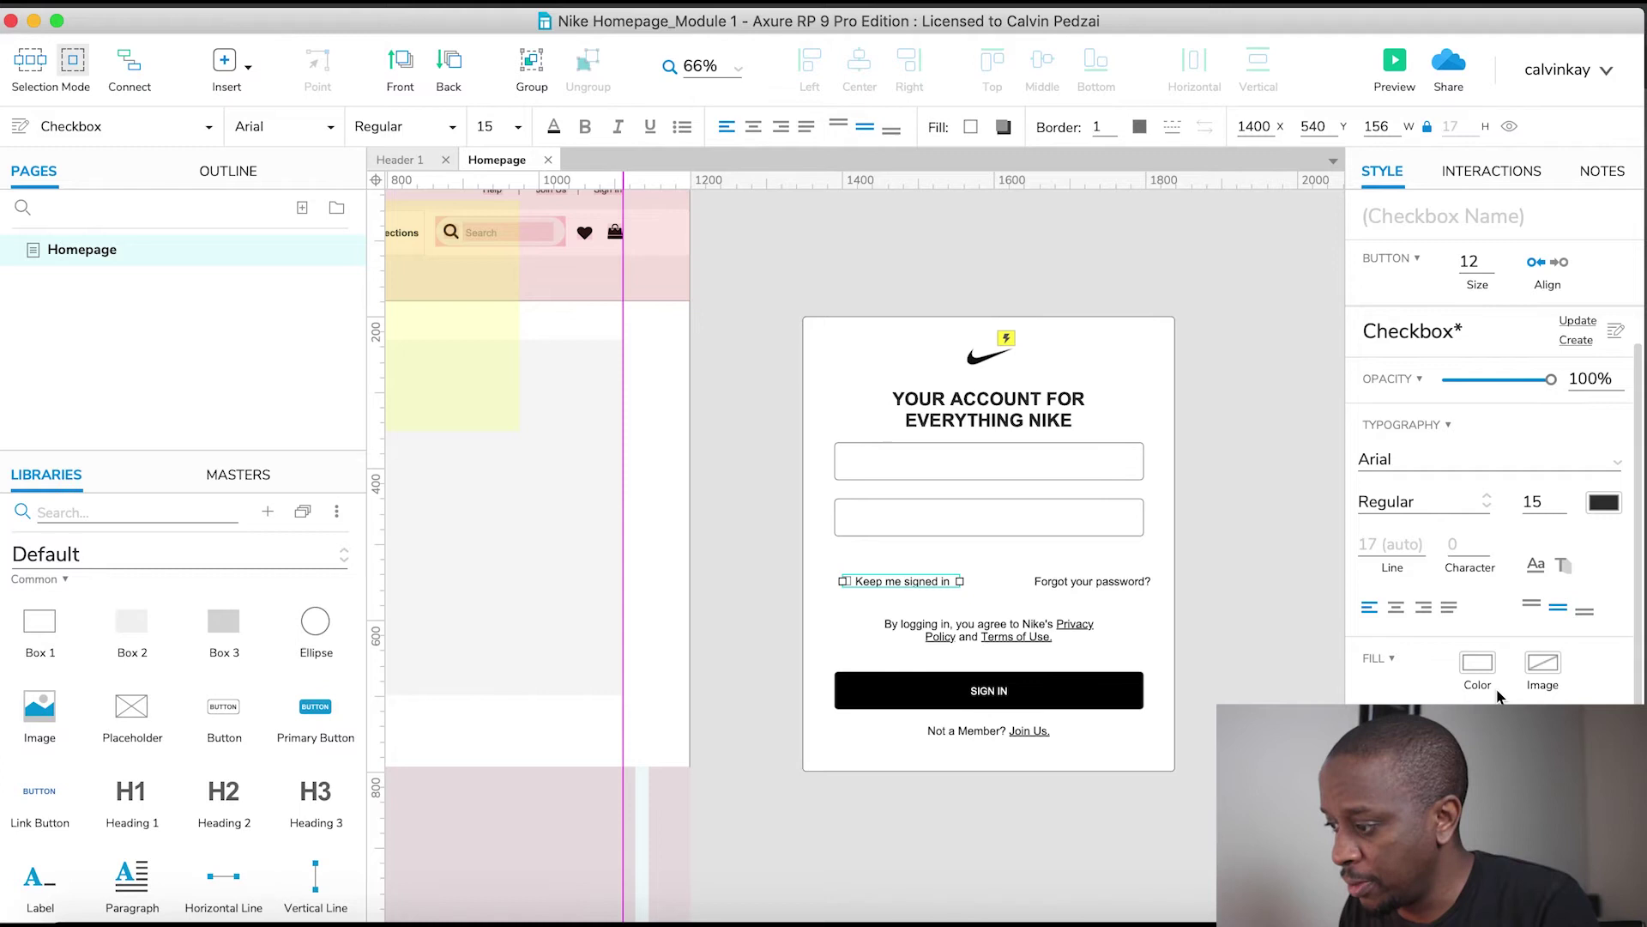
pyautogui.scroll(-3, 1500, 697)
pyautogui.scroll(3, 1499, 697)
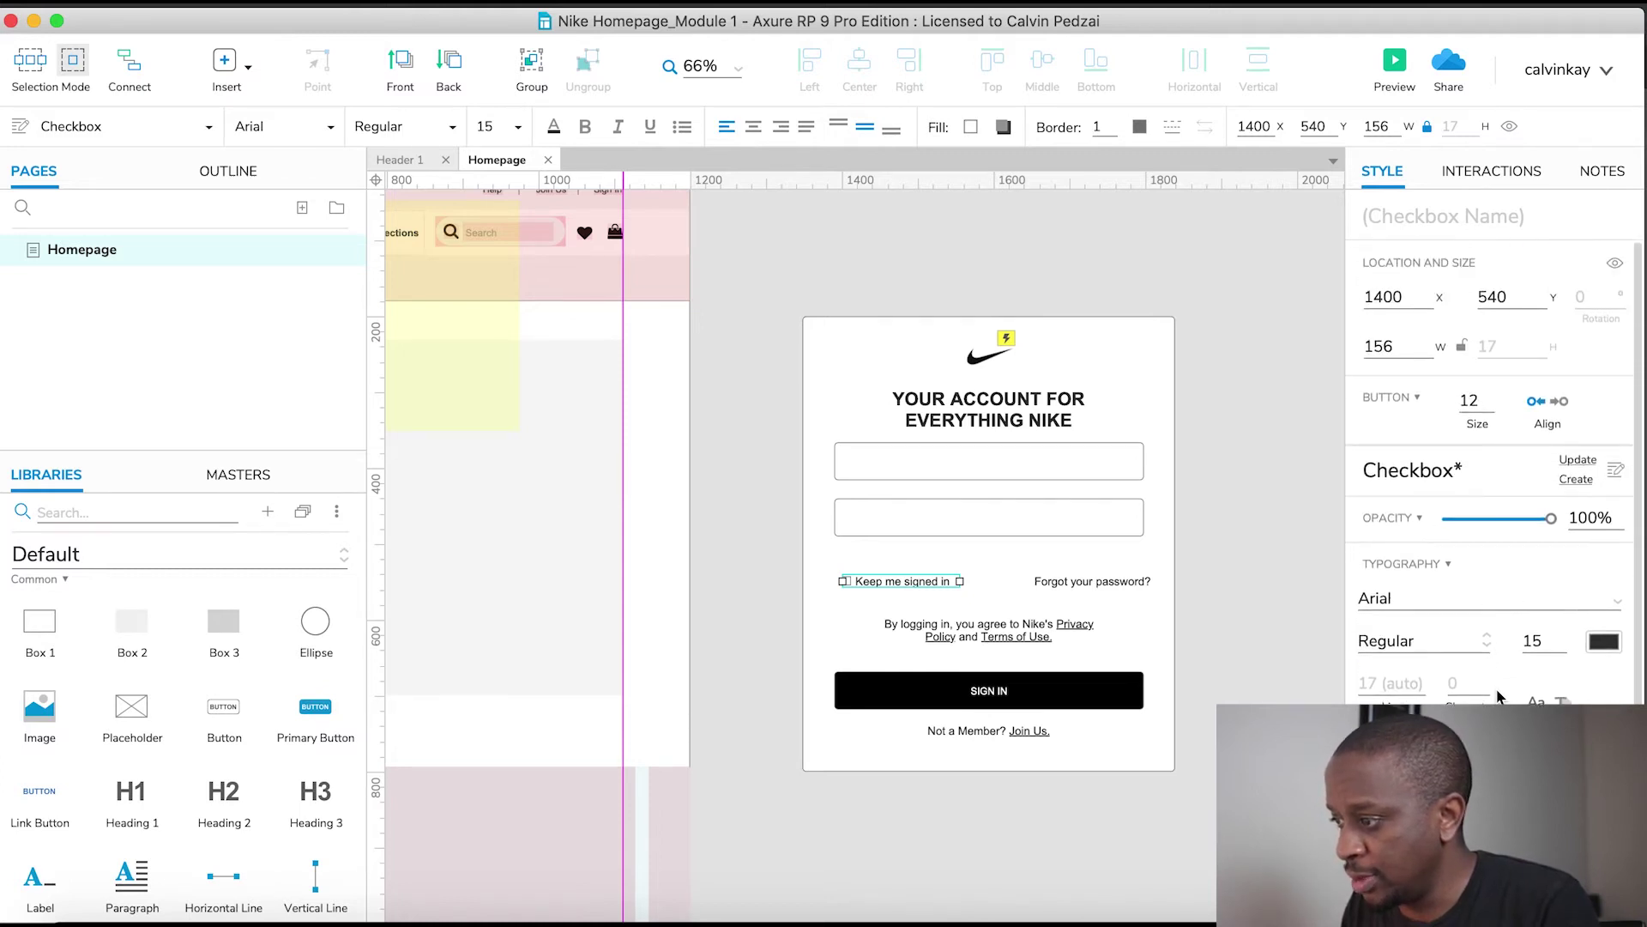
pyautogui.click(1491, 171)
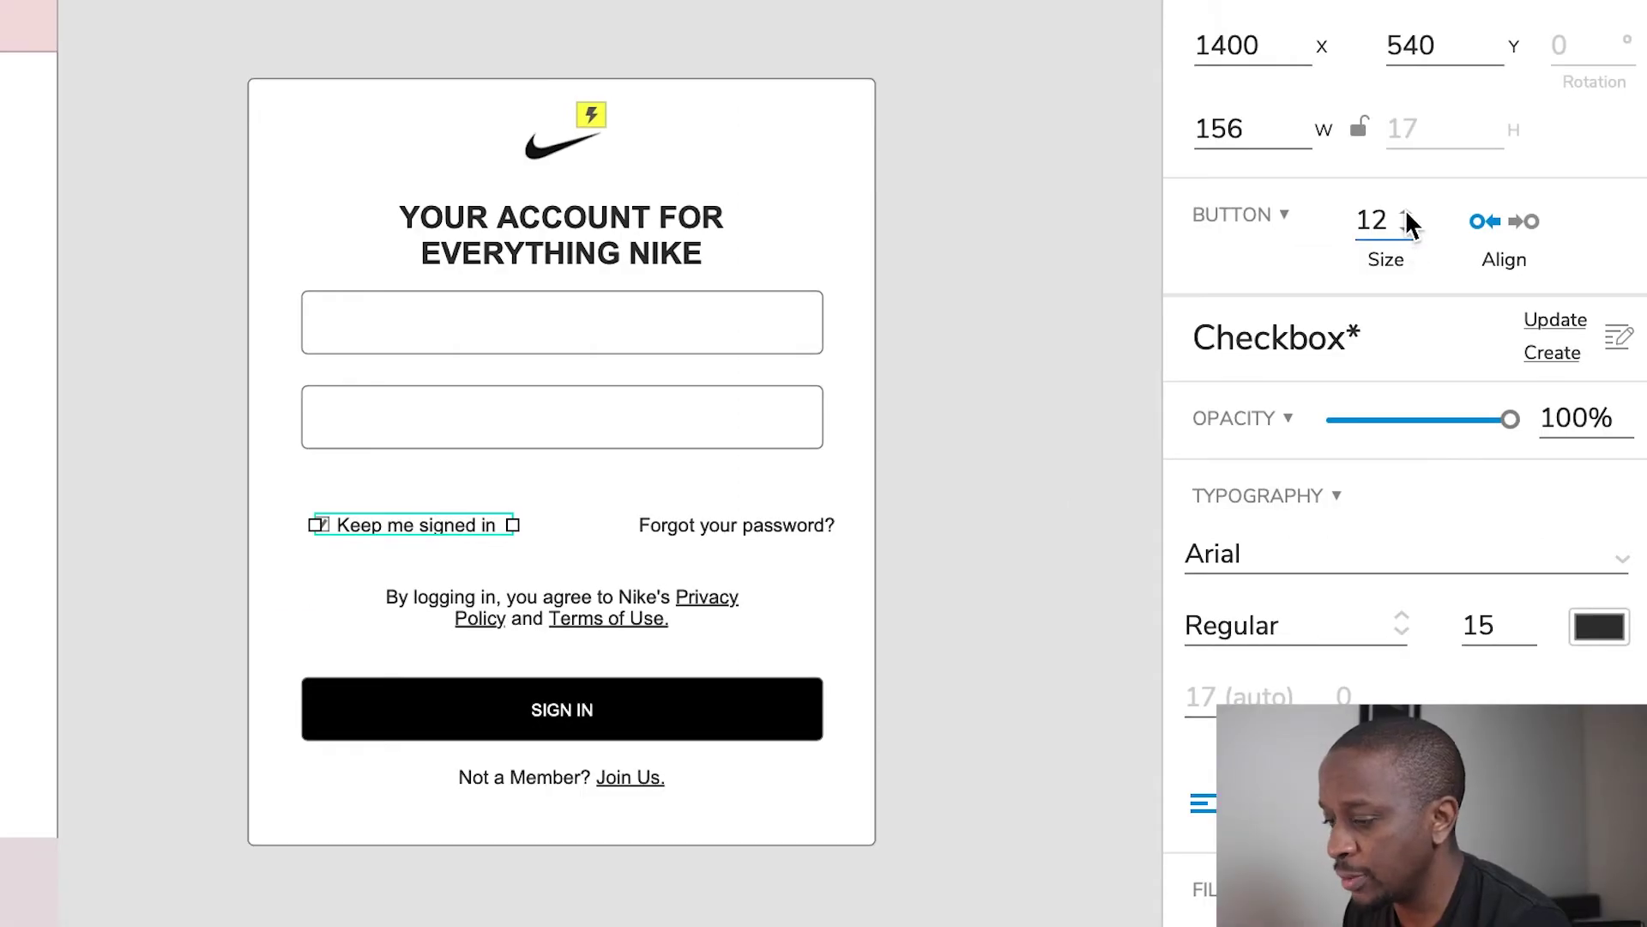
pyautogui.click(1405, 217)
pyautogui.click(1406, 216)
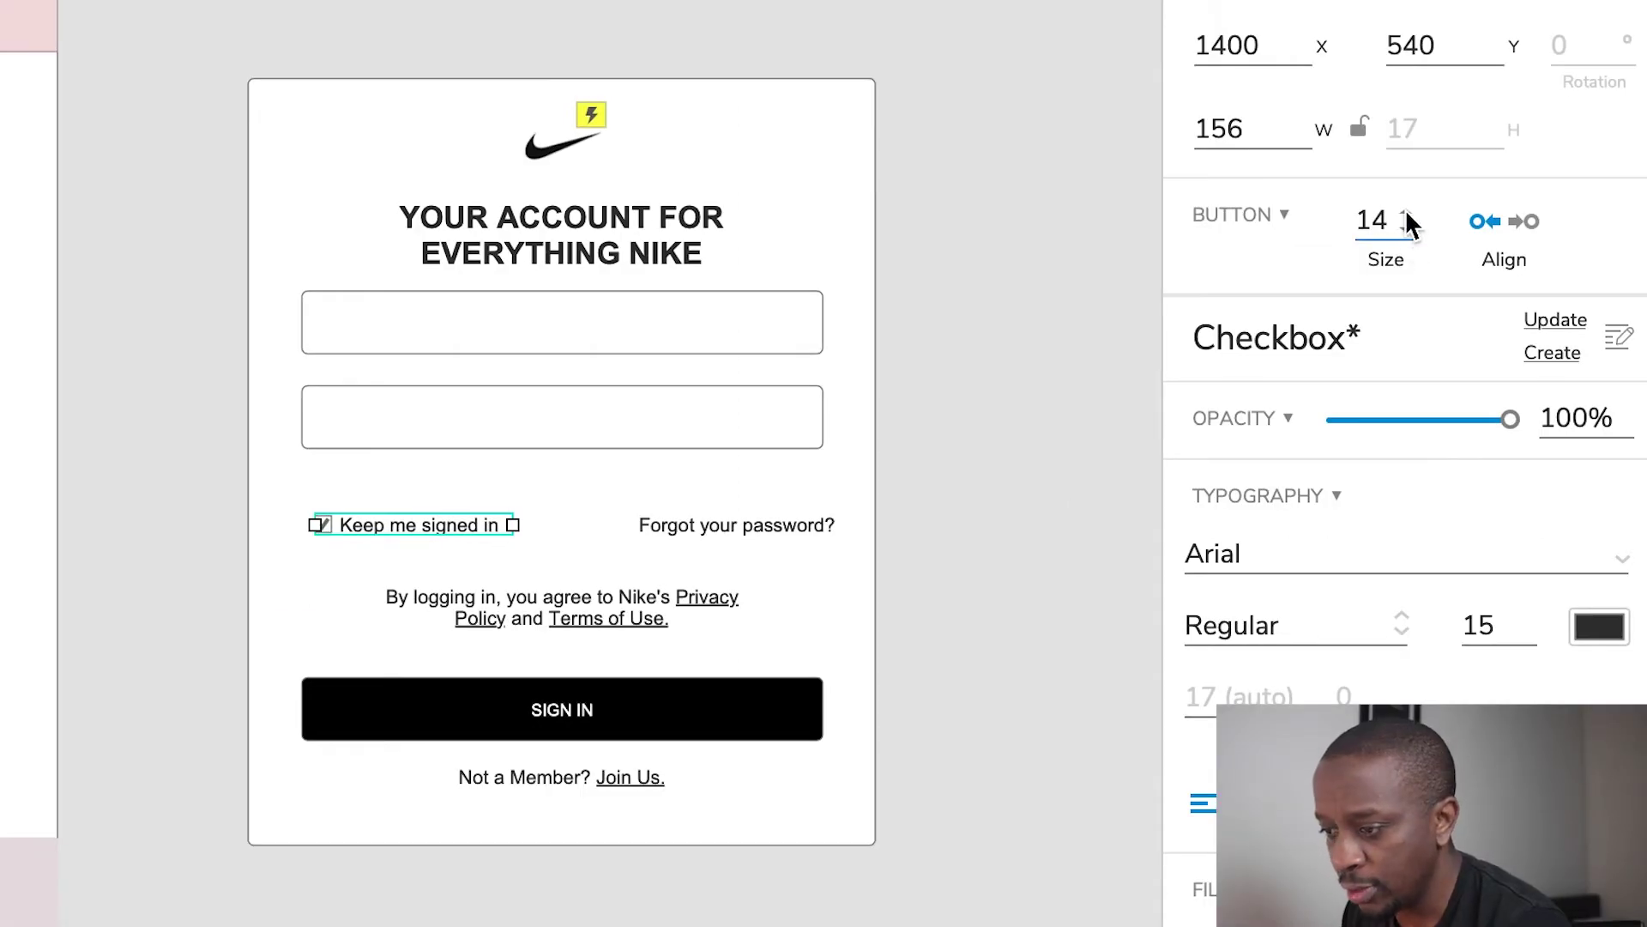
pyautogui.click(1406, 214)
pyautogui.click(1406, 215)
pyautogui.click(1406, 214)
pyautogui.click(1406, 215)
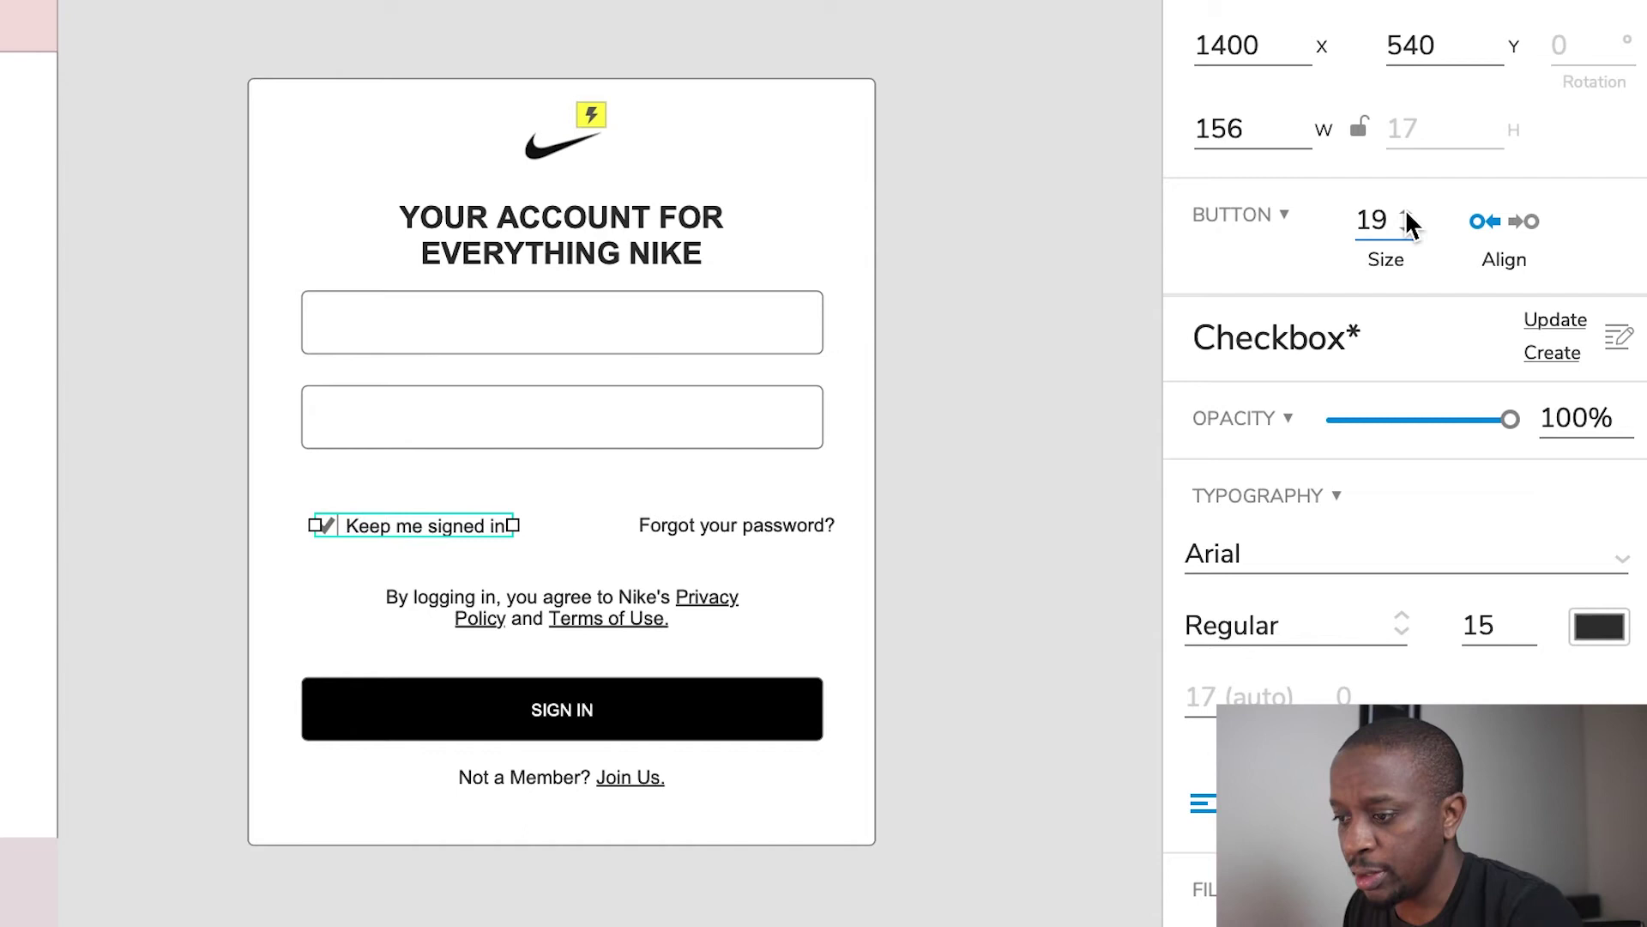
pyautogui.click(1406, 215)
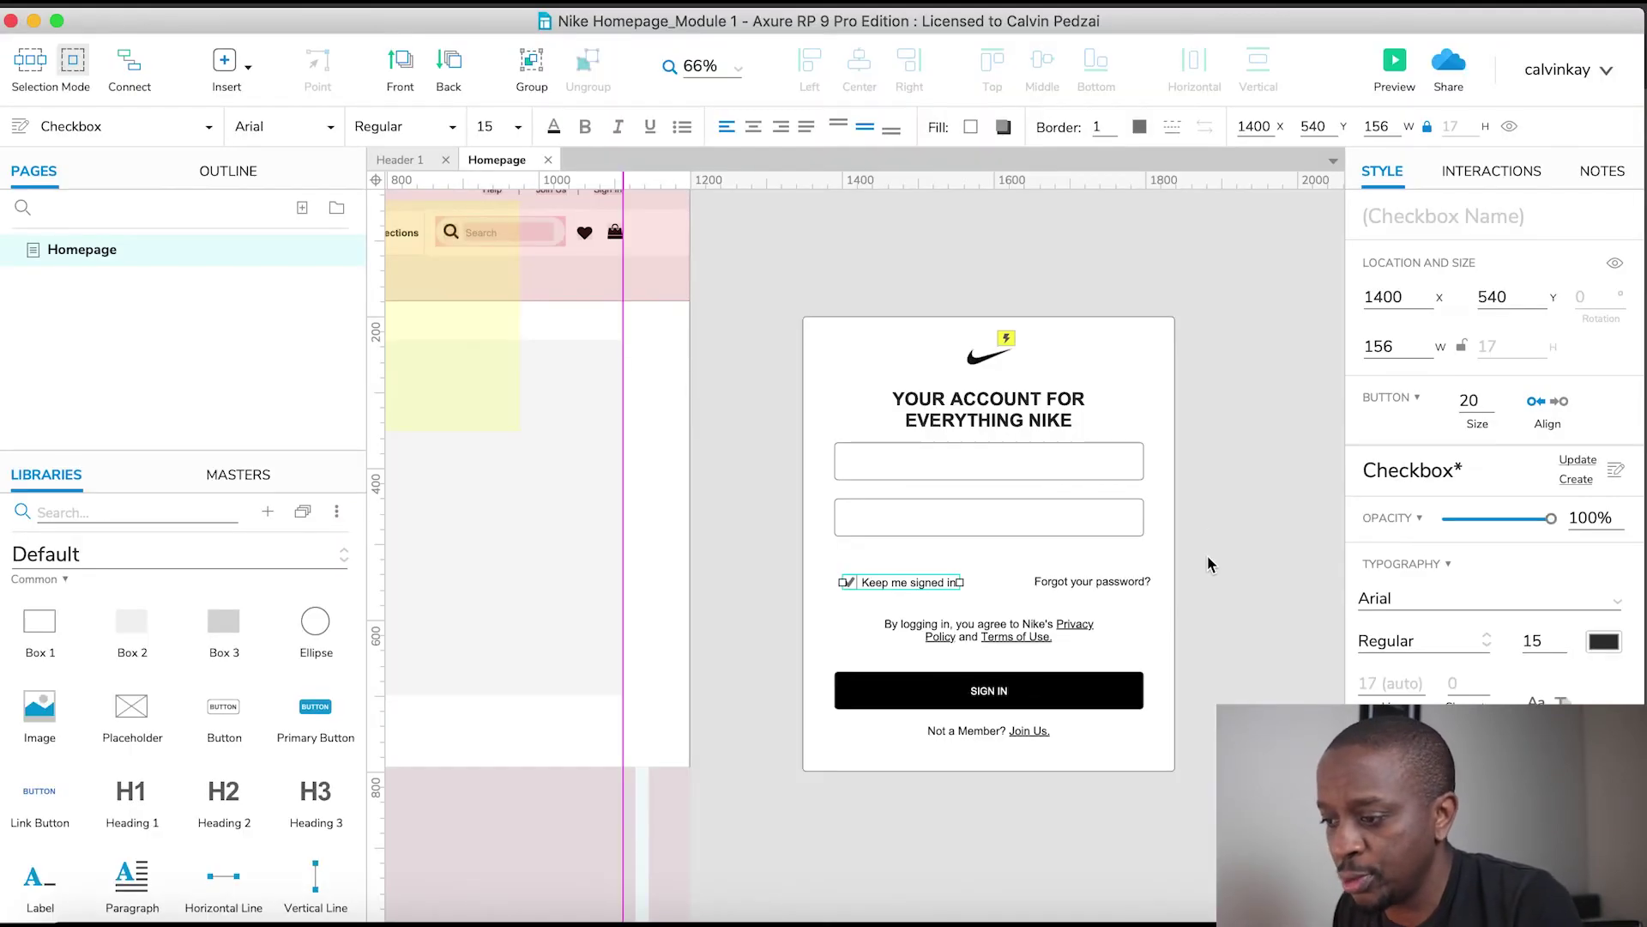
pyautogui.click(930, 480)
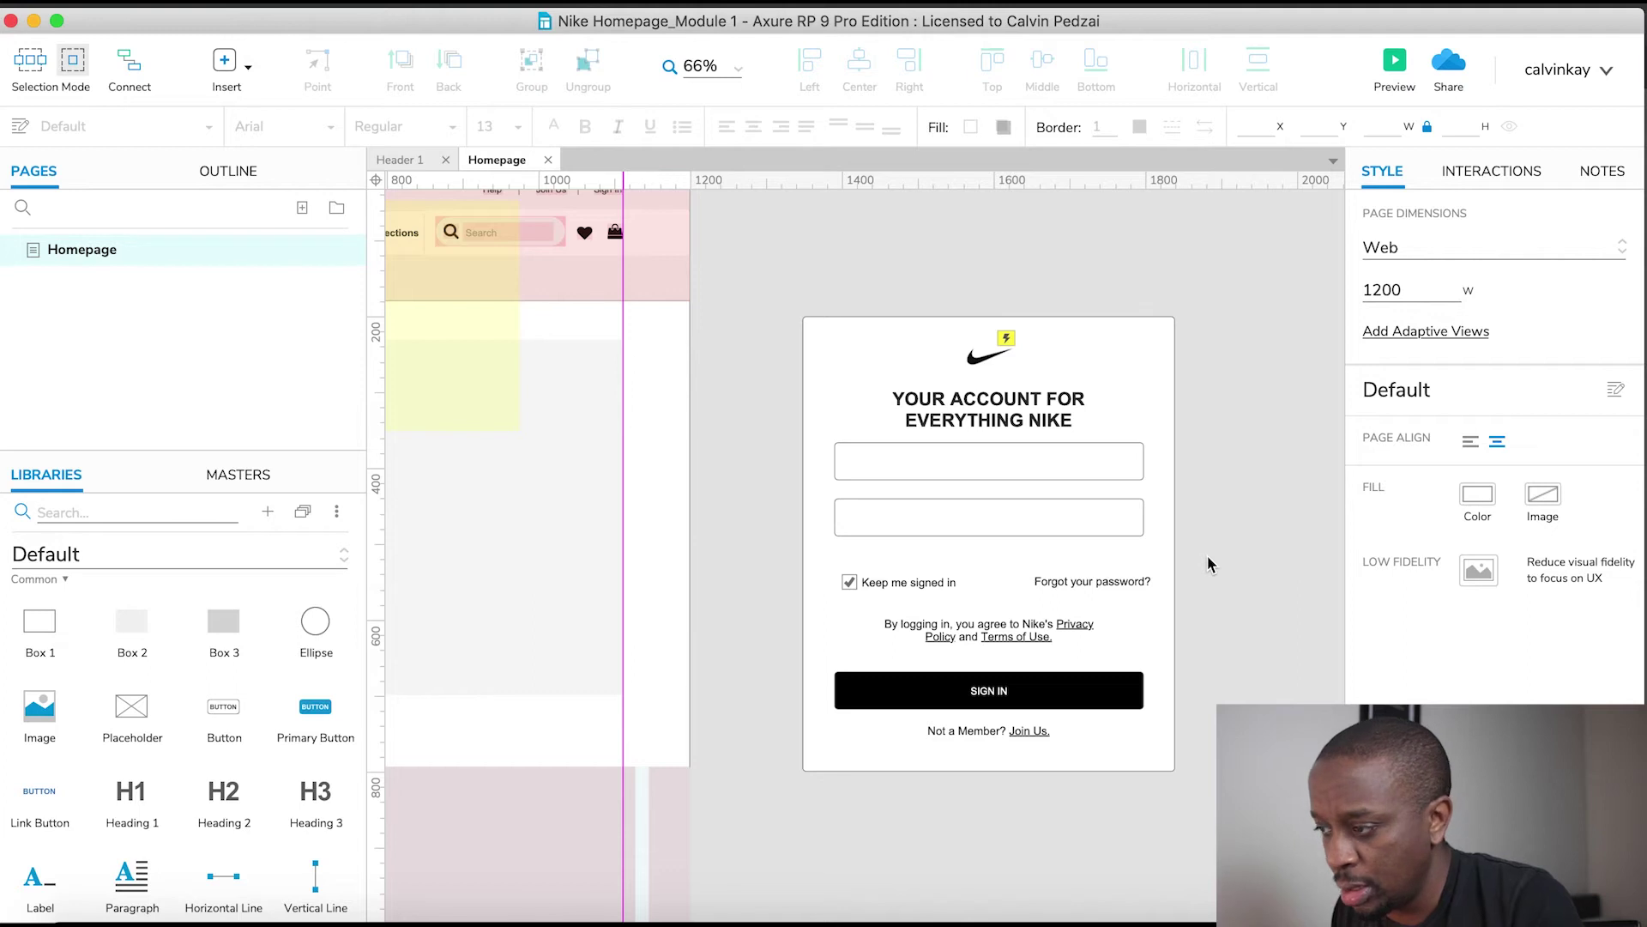
# Test the Keep me signed in checkbox, then widen it to 194 so its label fits one line
pyautogui.click(862, 583)
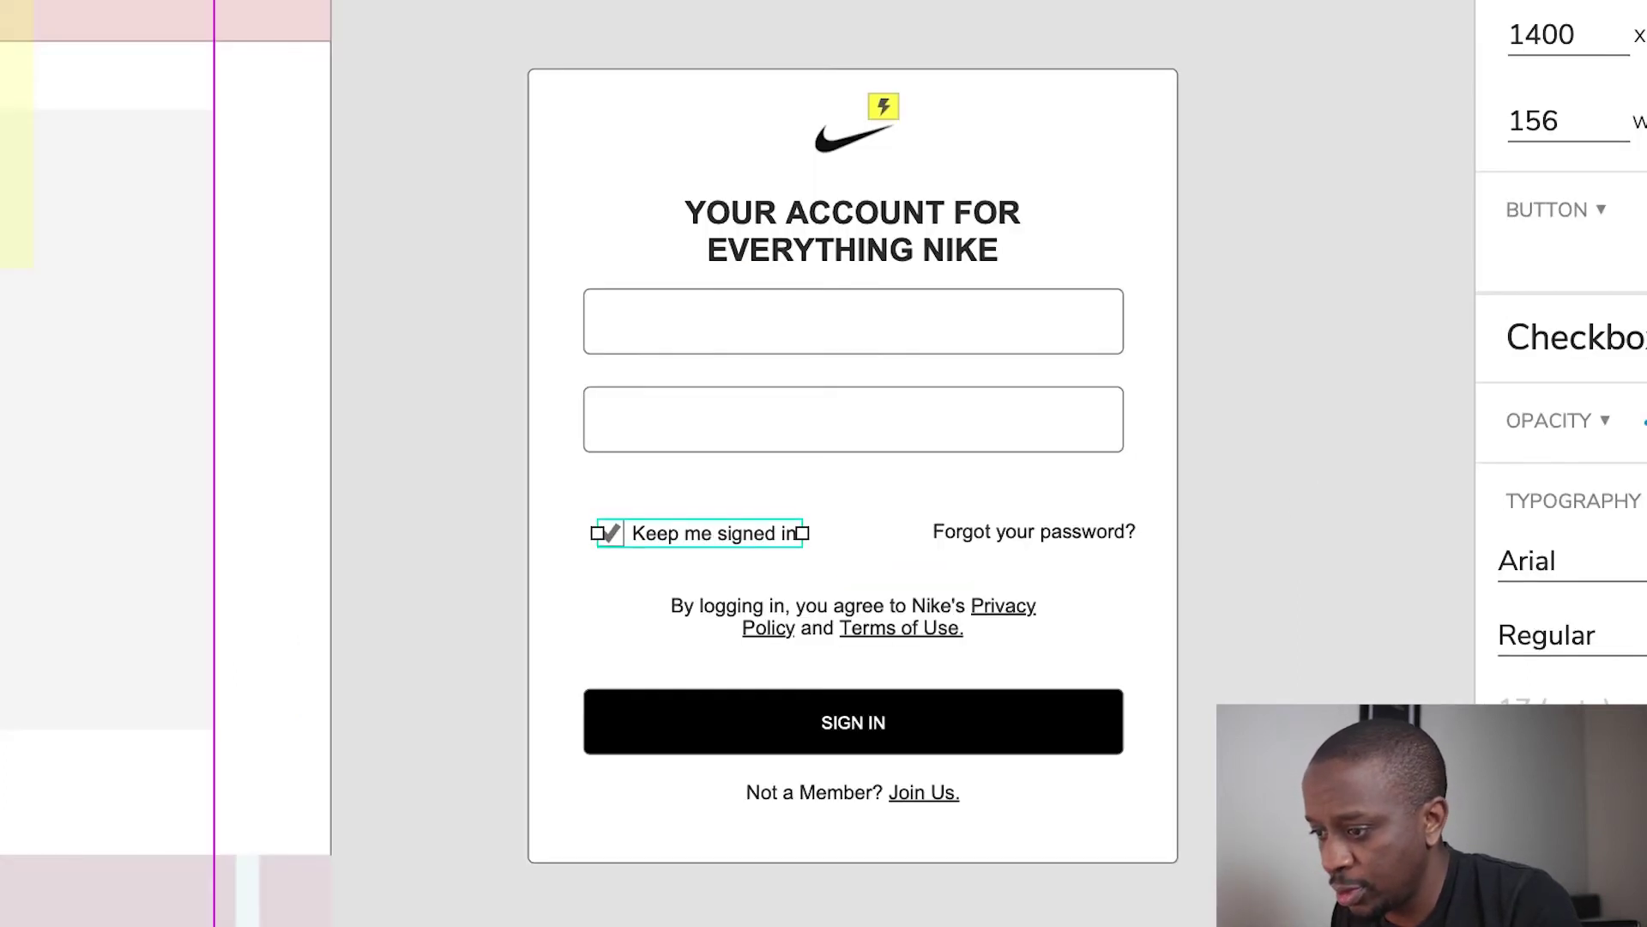
pyautogui.click(619, 537)
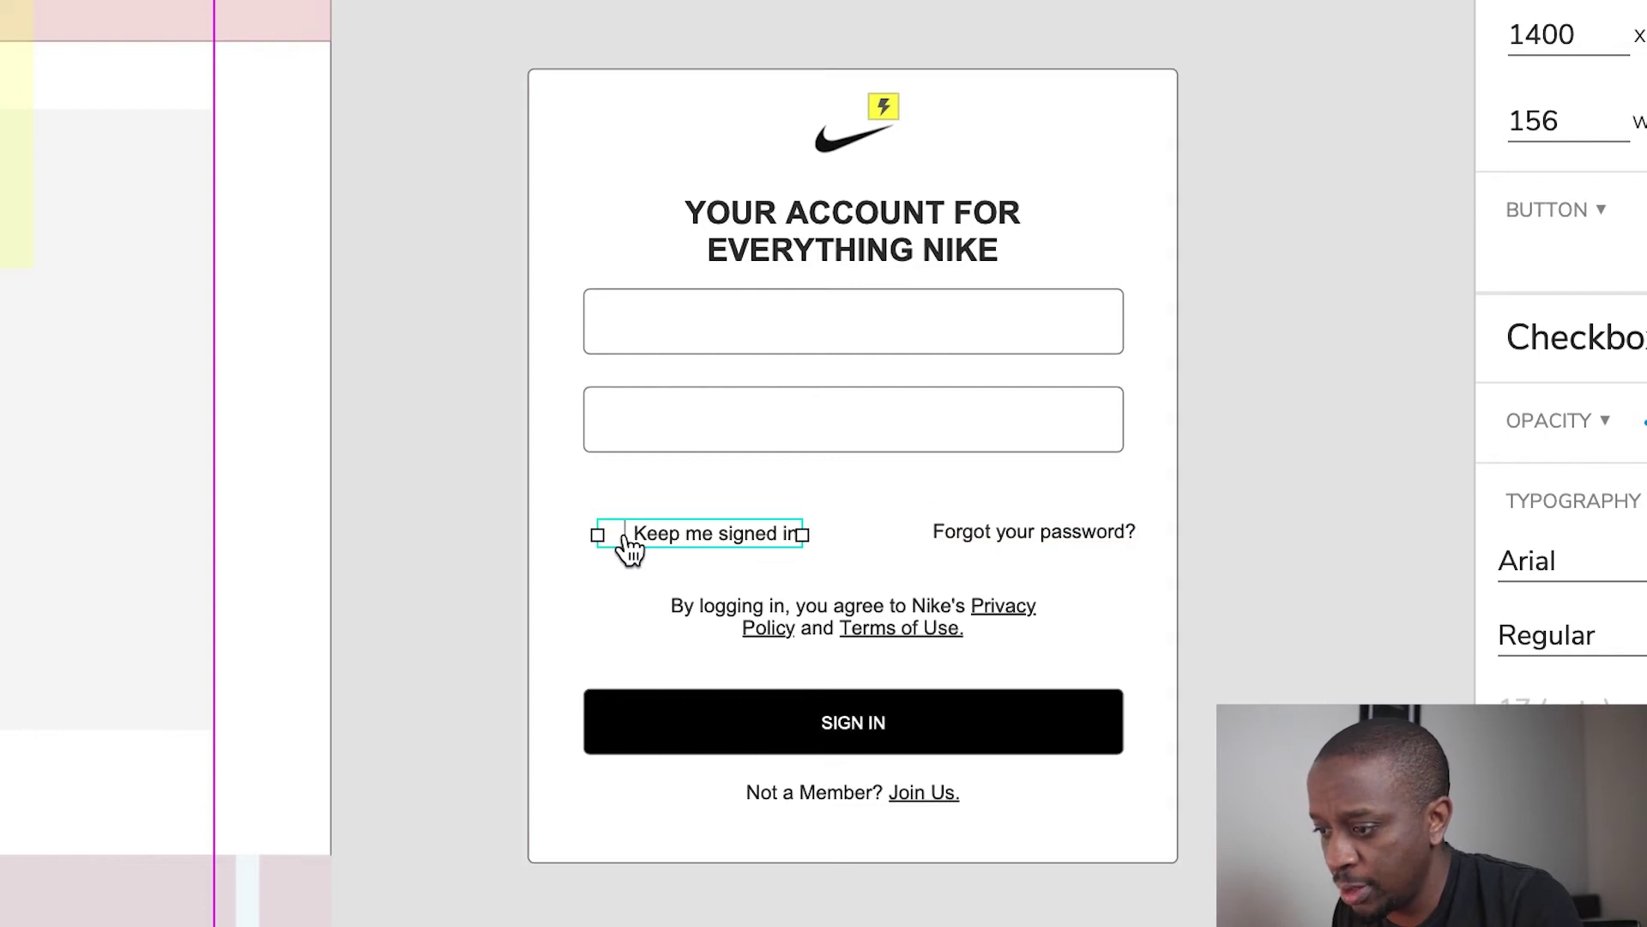
pyautogui.click(621, 537)
pyautogui.doubleClick(635, 532)
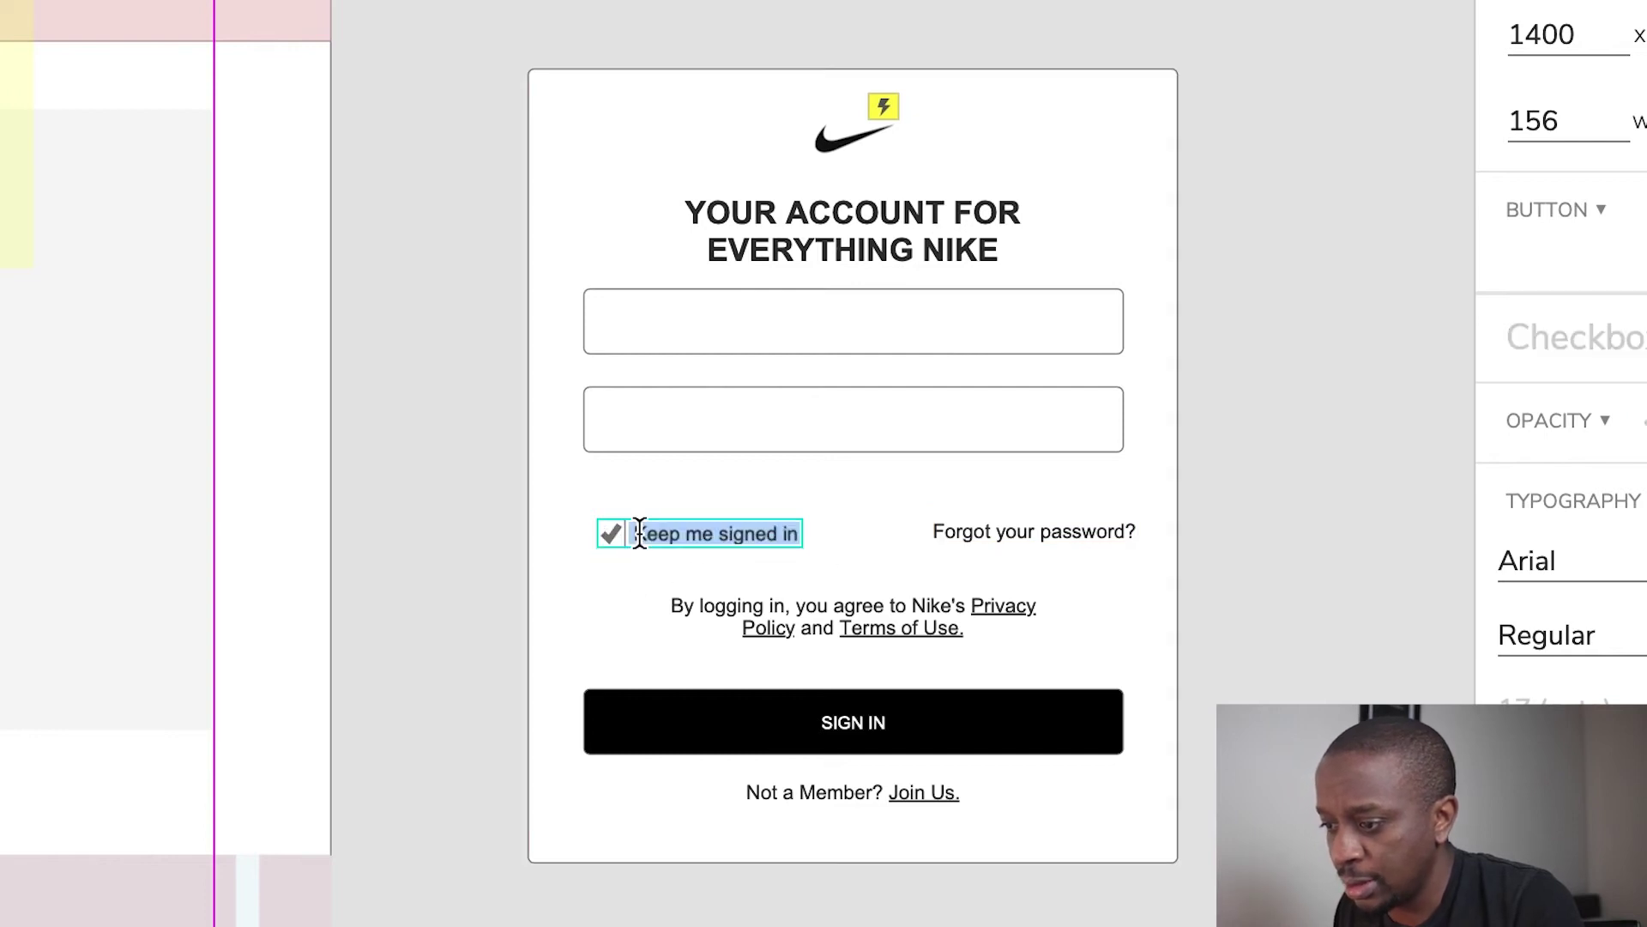
pyautogui.click(639, 532)
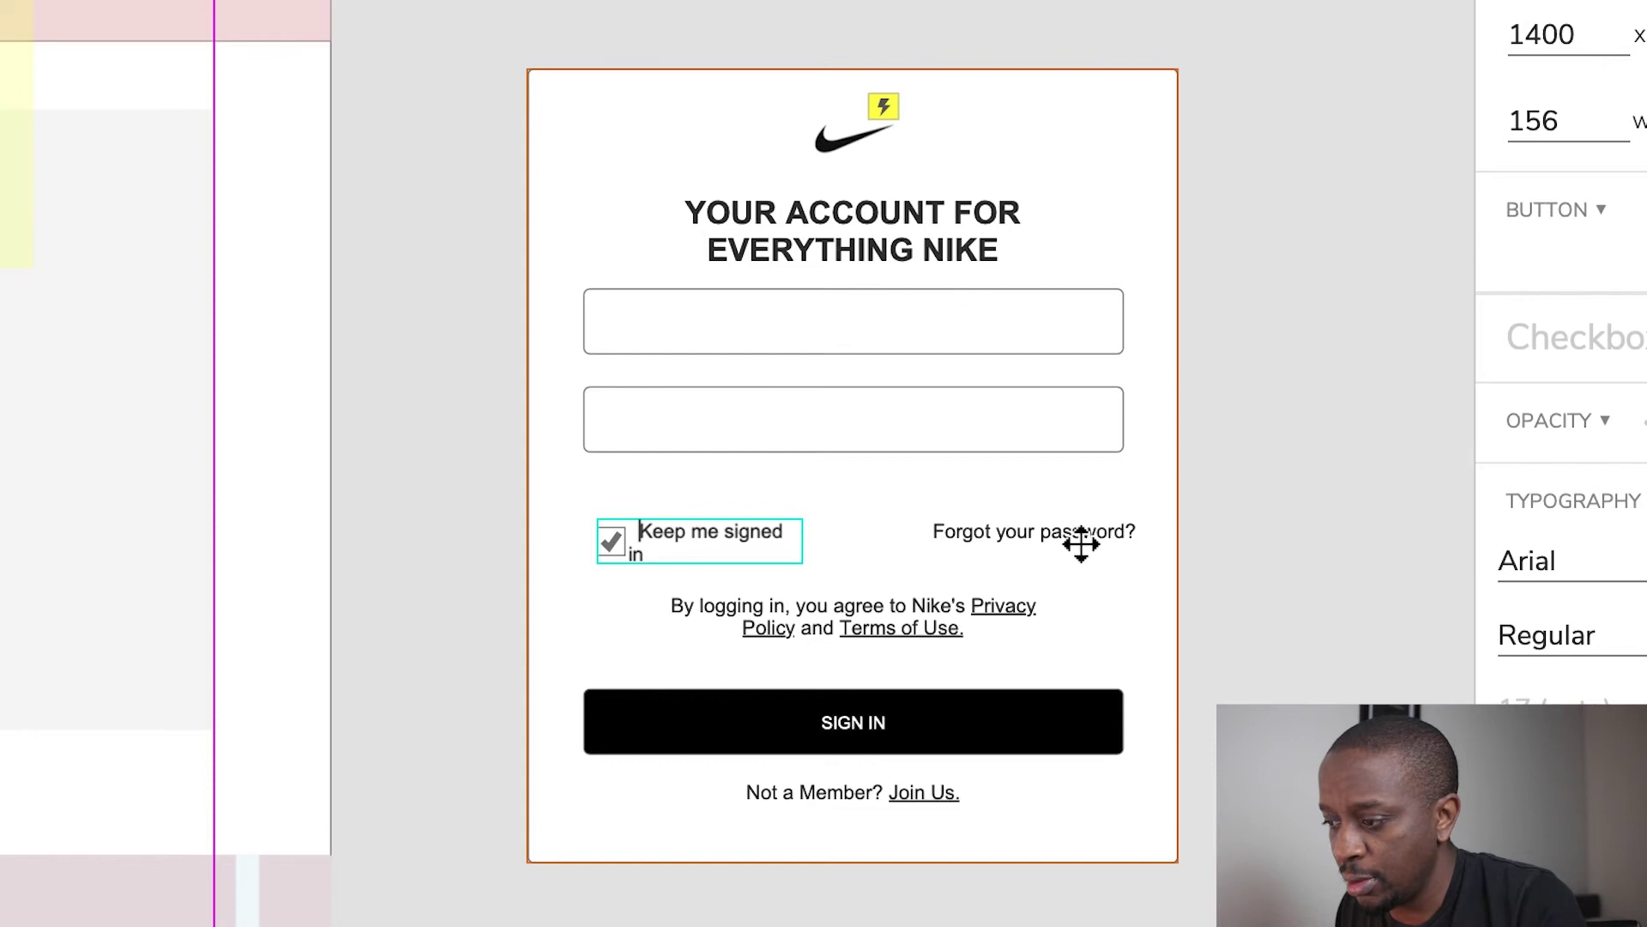
pyautogui.click(1393, 581)
pyautogui.click(675, 532)
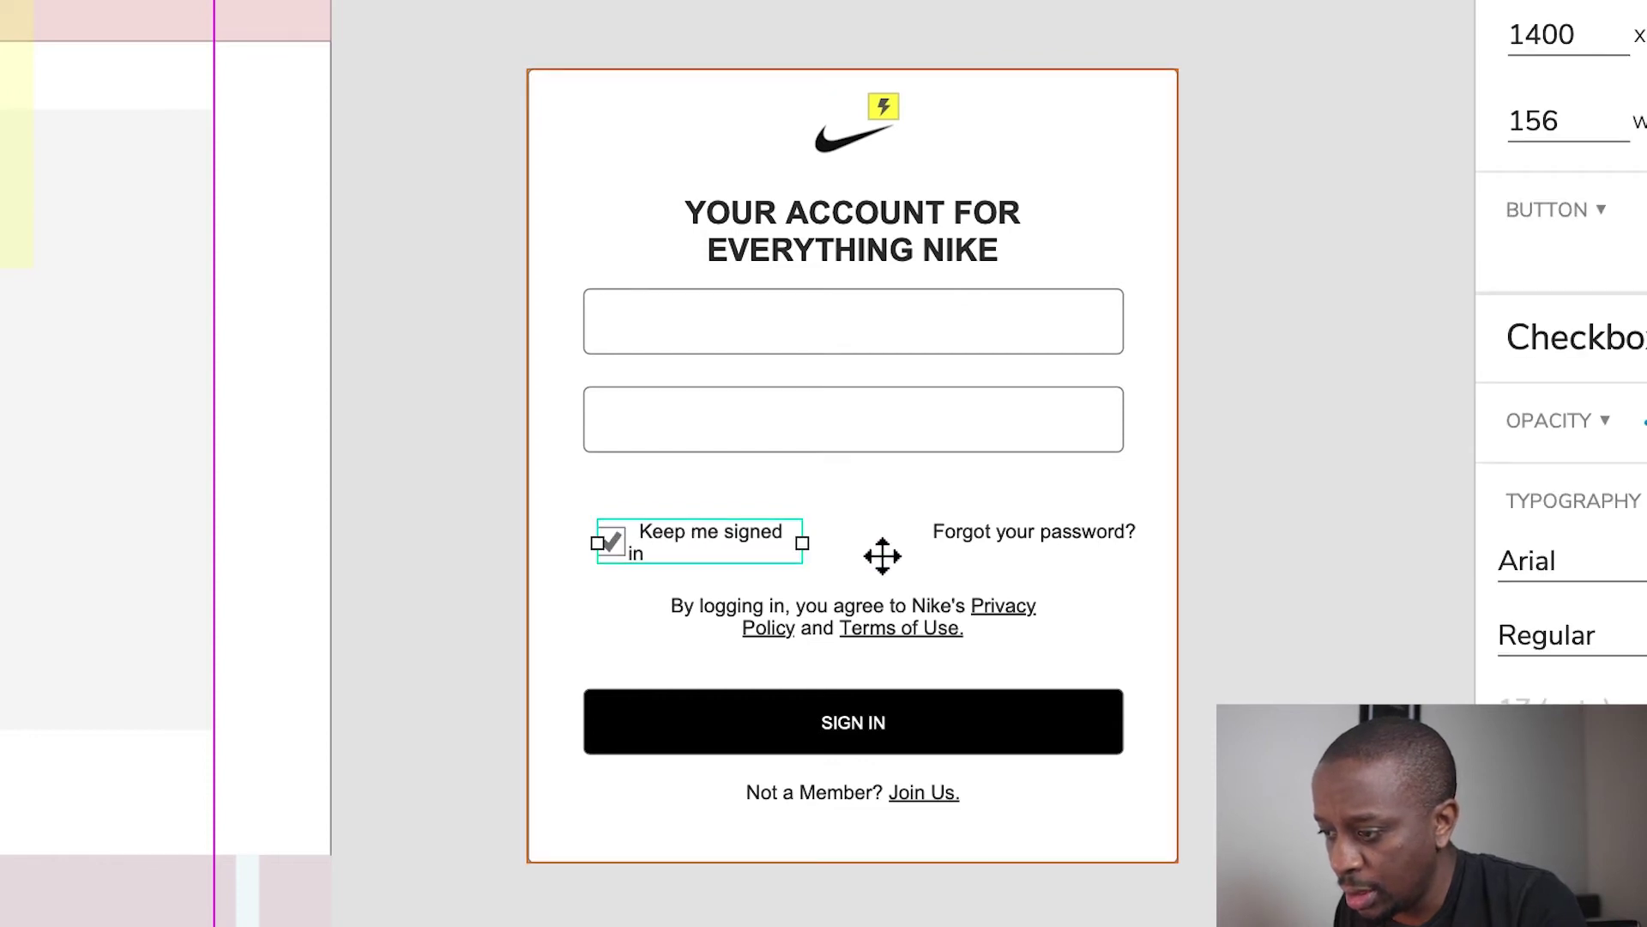
pyautogui.moveTo(804, 545); pyautogui.dragTo(853, 544)
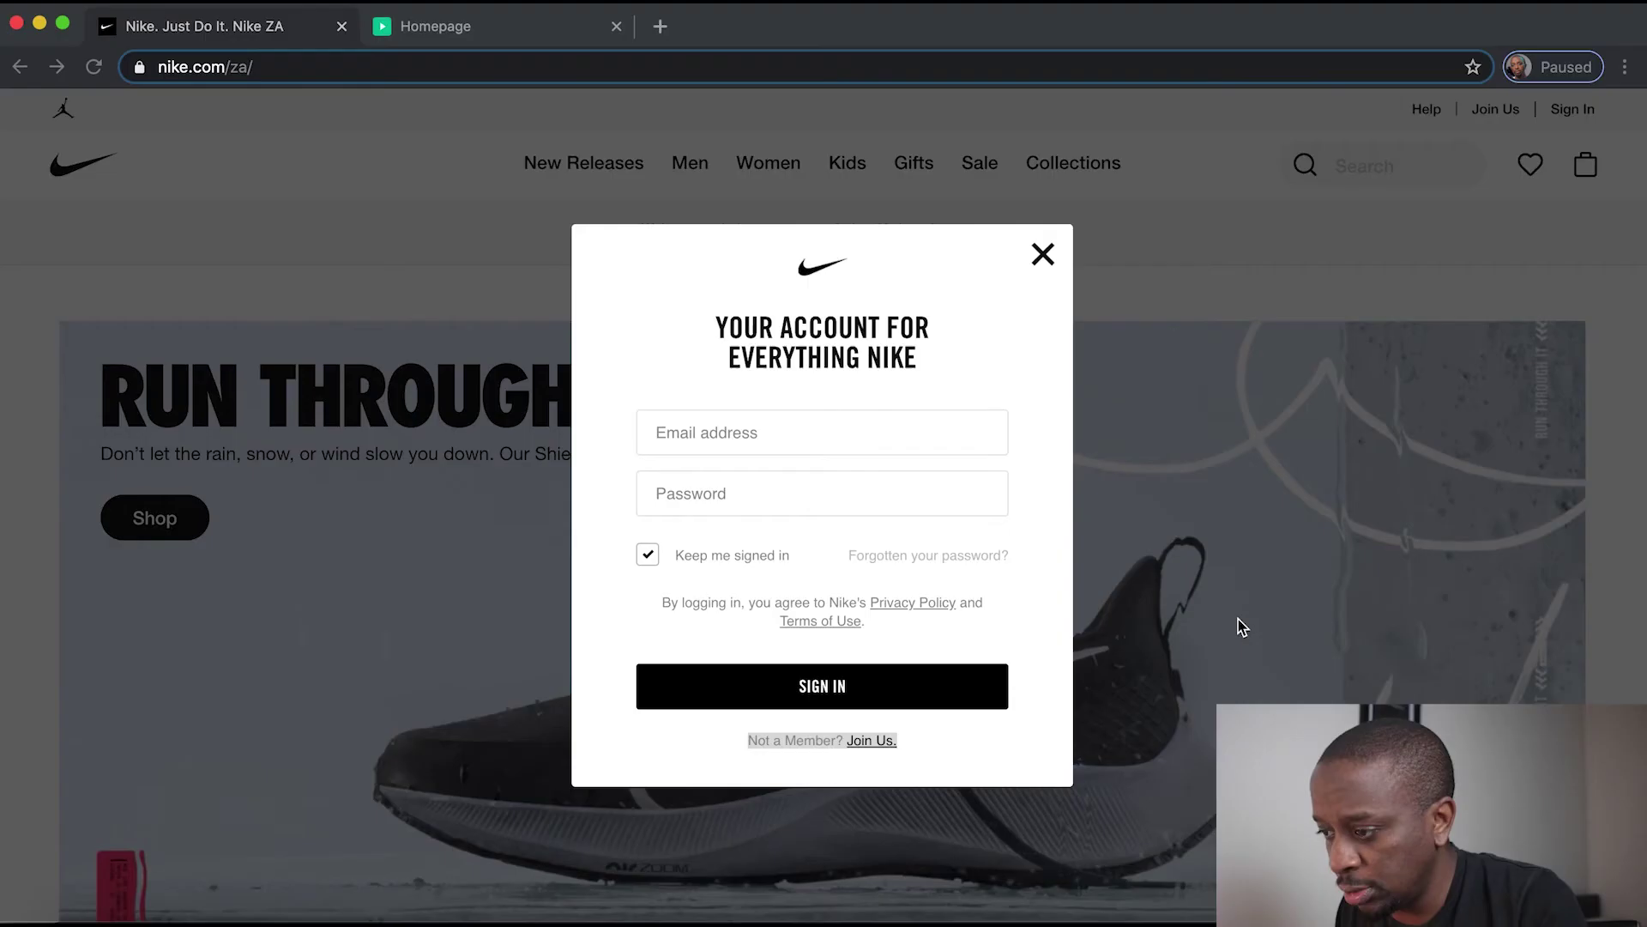
pyautogui.press('super+Tab')
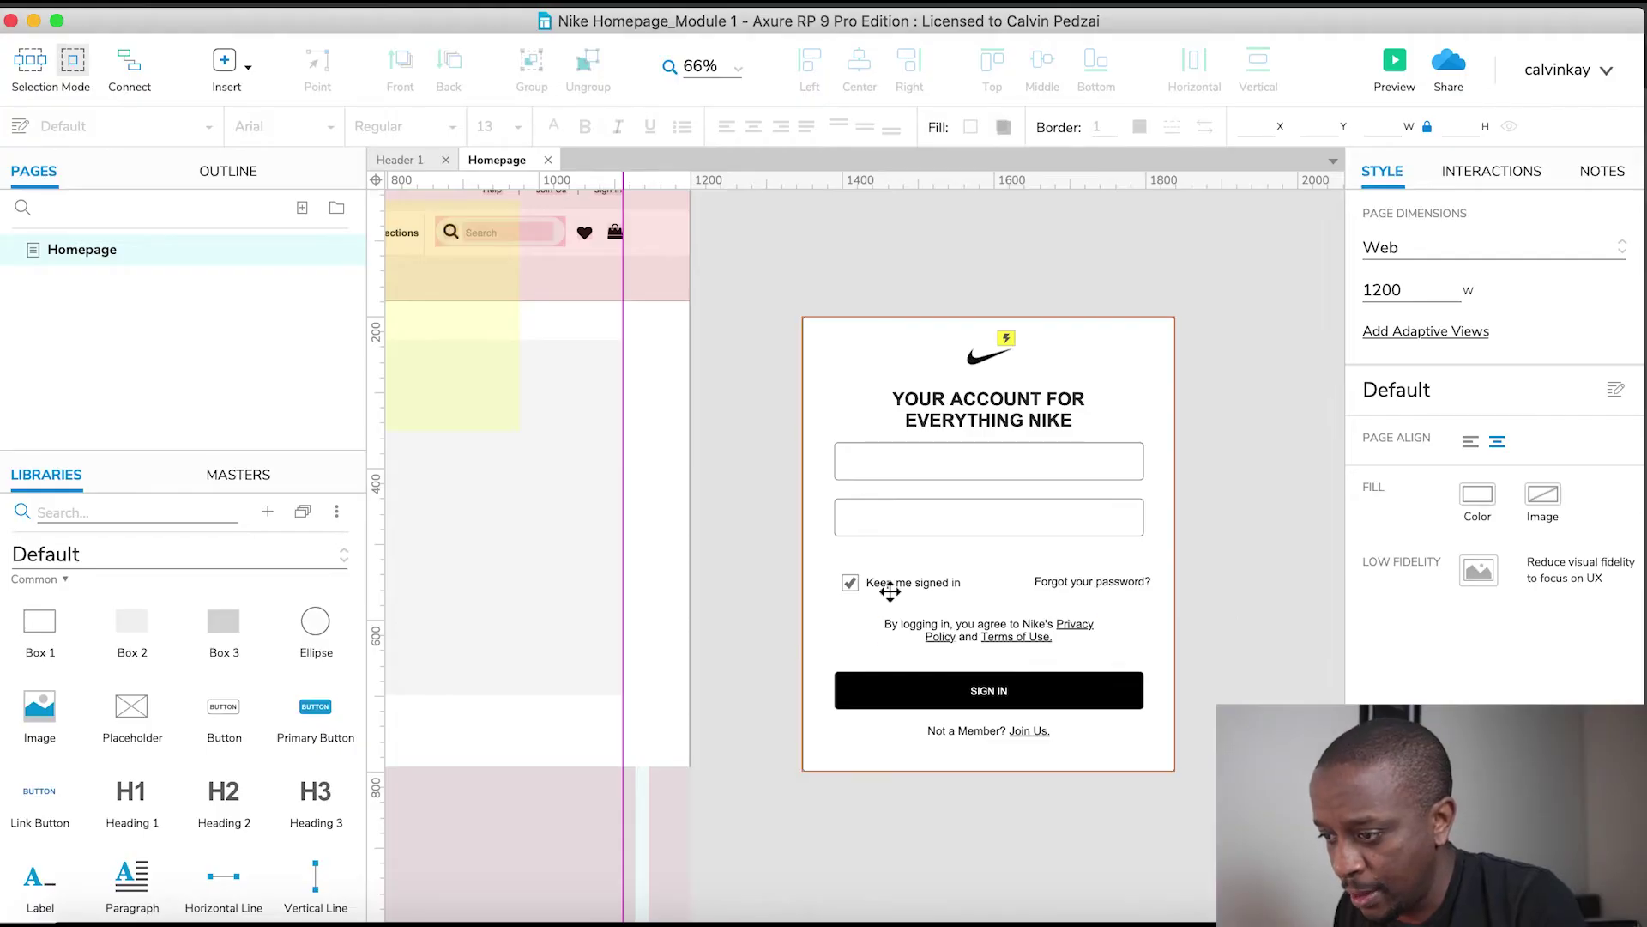
# Give the checkbox a corner radius of 2
pyautogui.click(889, 591)
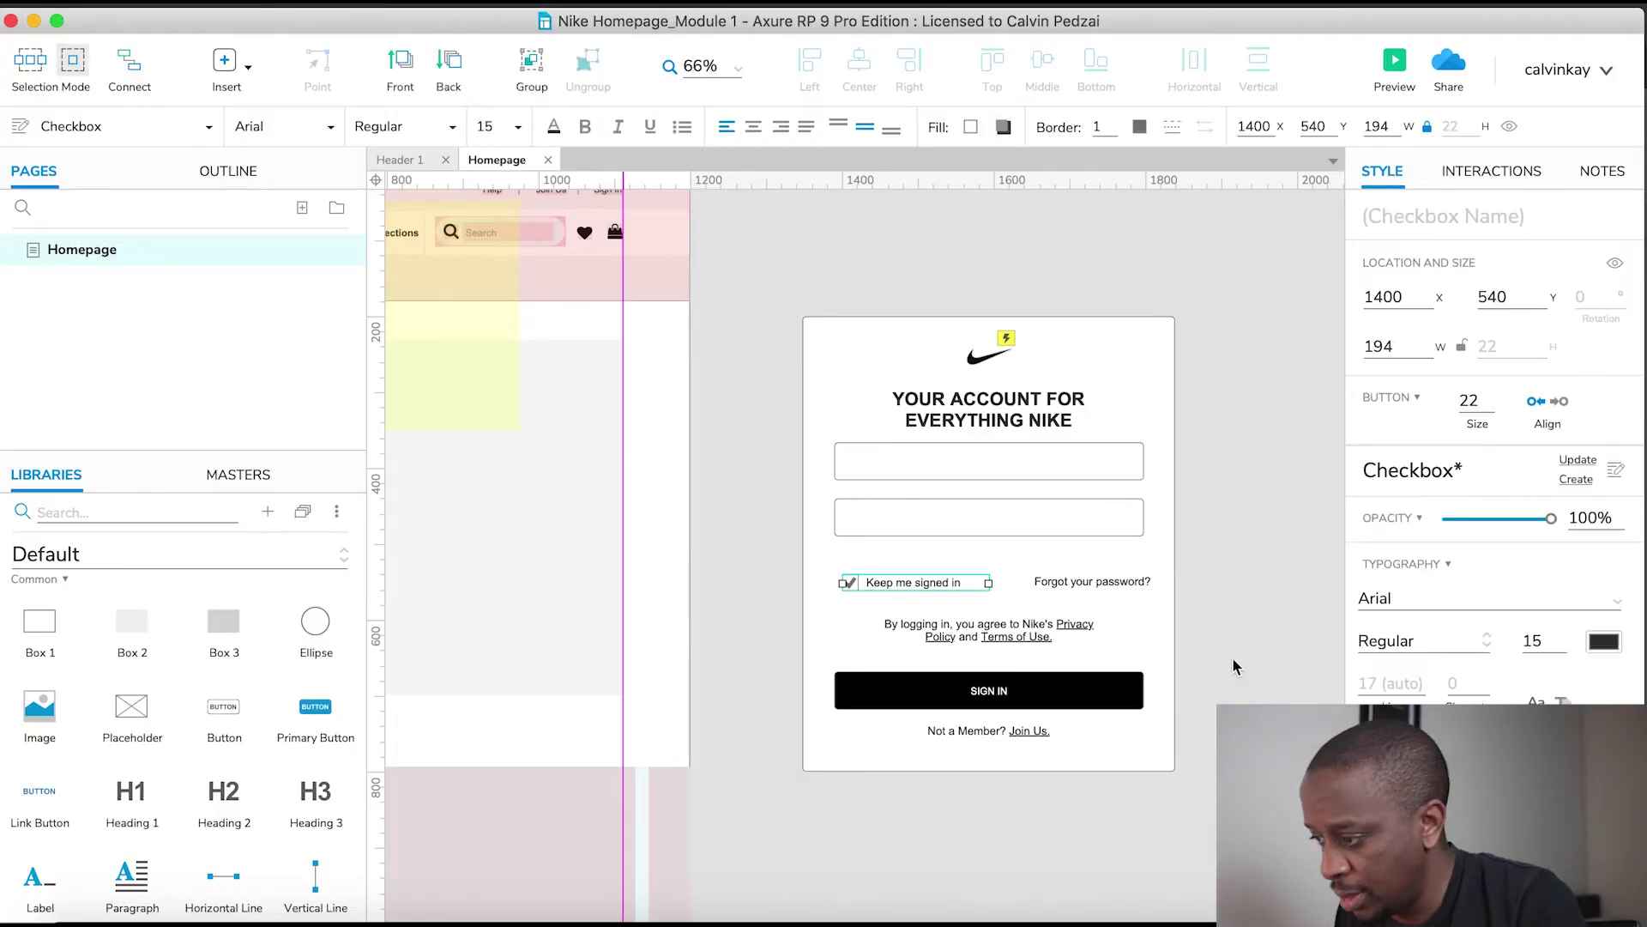
pyautogui.scroll(-3, 1420, 802)
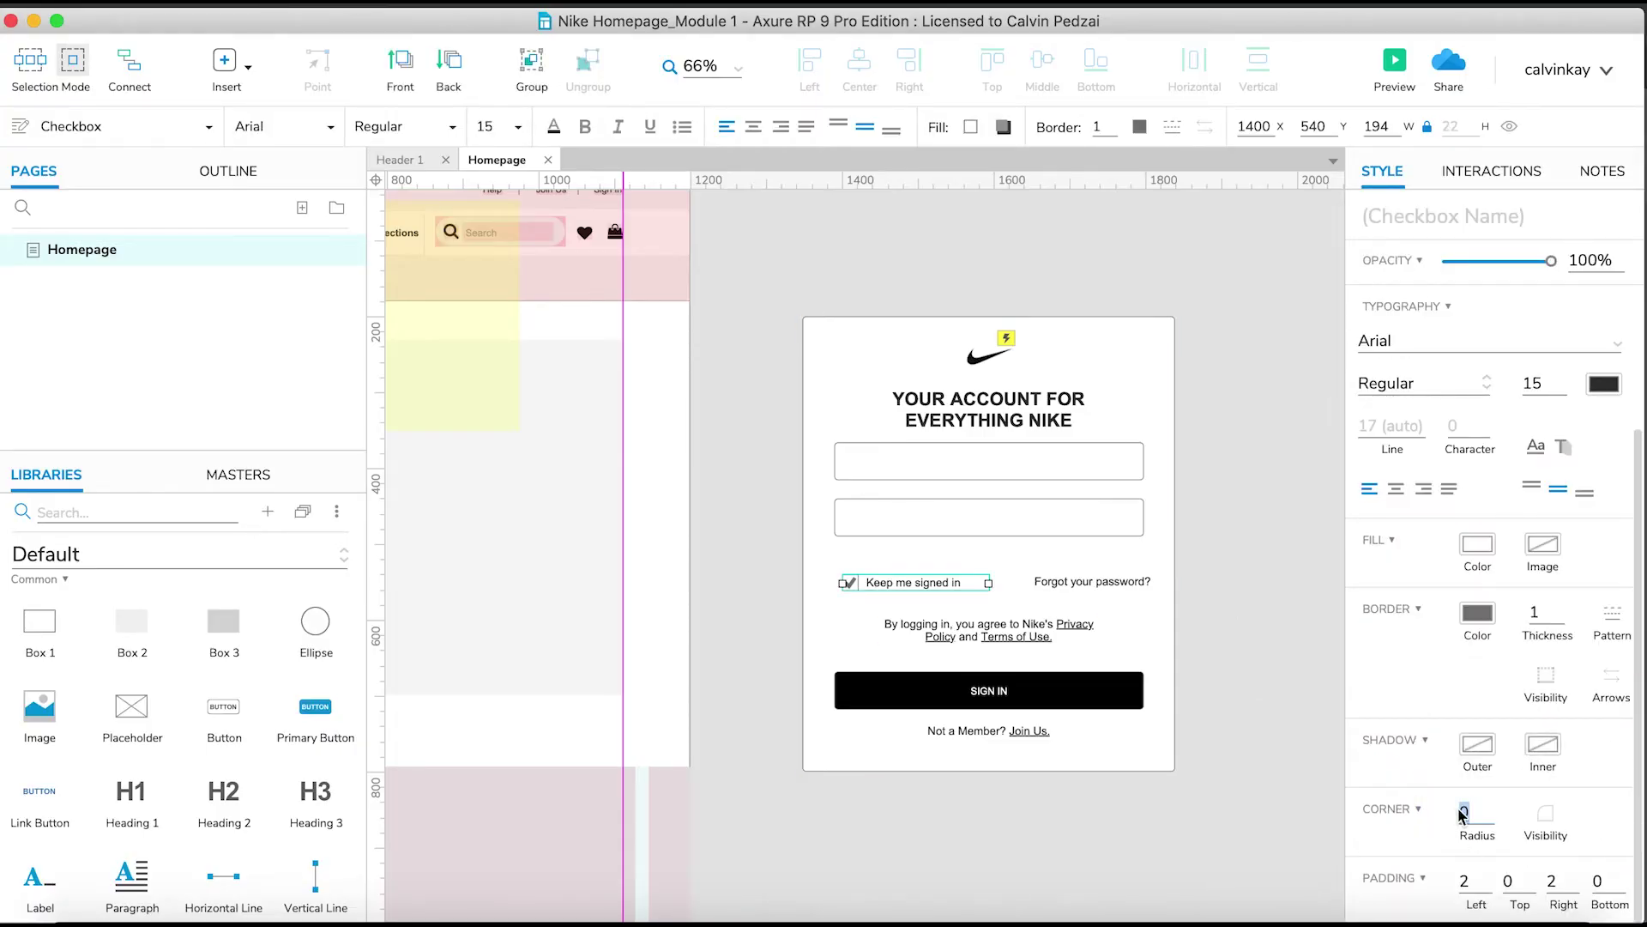
pyautogui.write('2')
pyautogui.click(1277, 650)
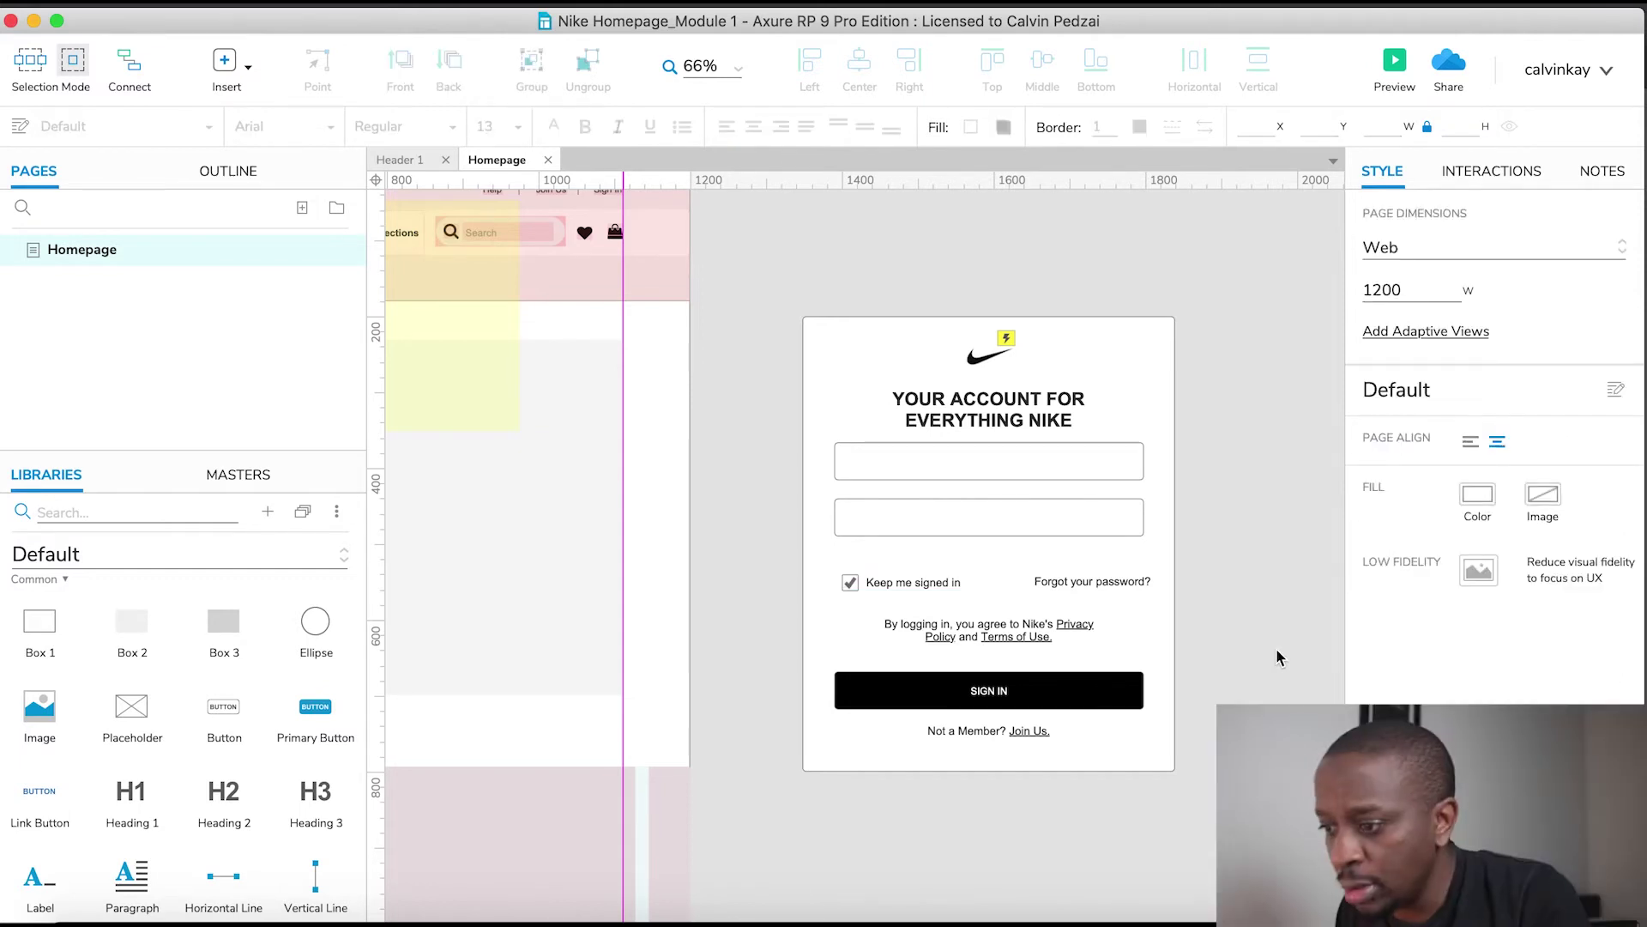
pyautogui.press('super+Tab')
pyautogui.press('super+Tab')
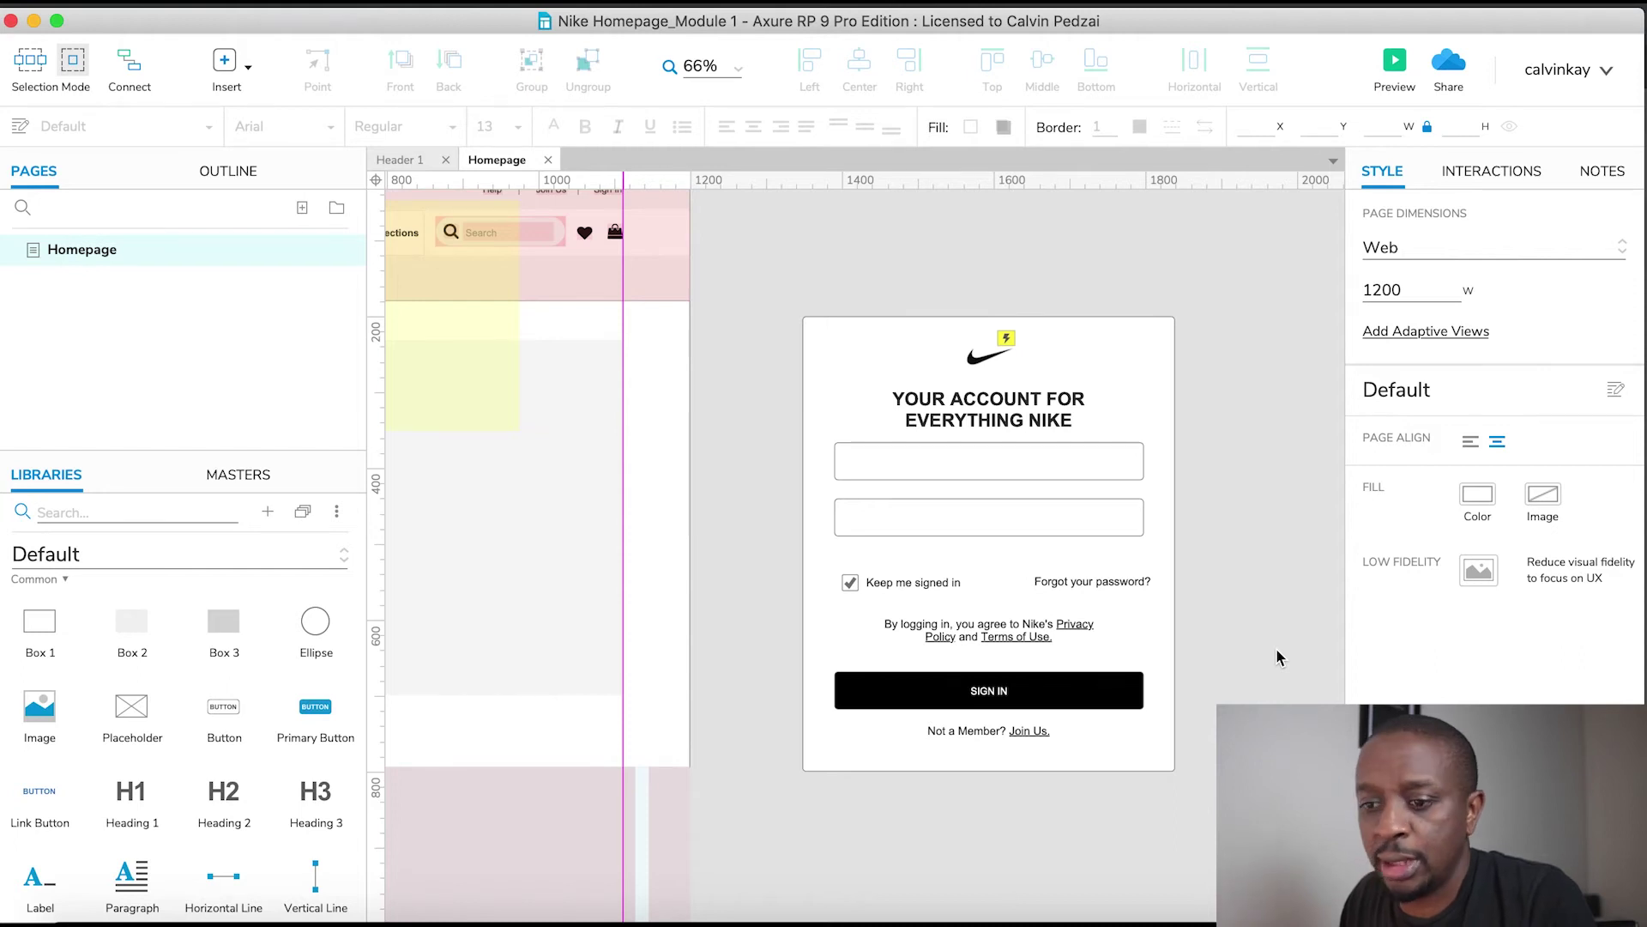
# Search the Icons library for CLOSE and place the Close icon at the card's top-right
pyautogui.press('super+Tab')
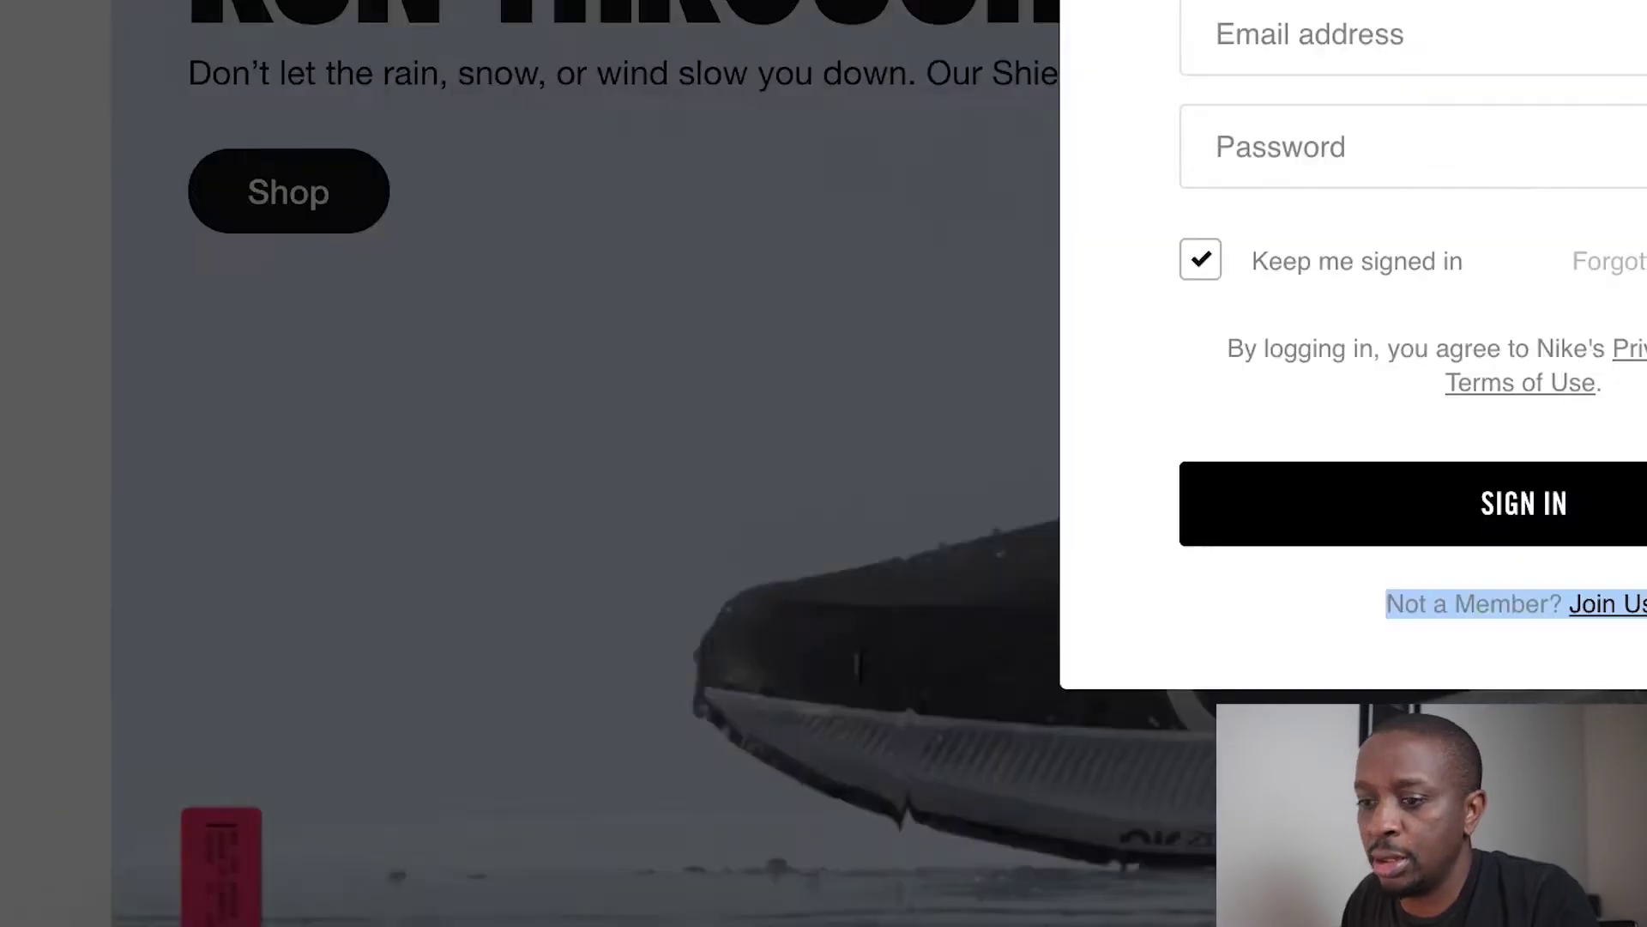
pyautogui.press('super+Tab')
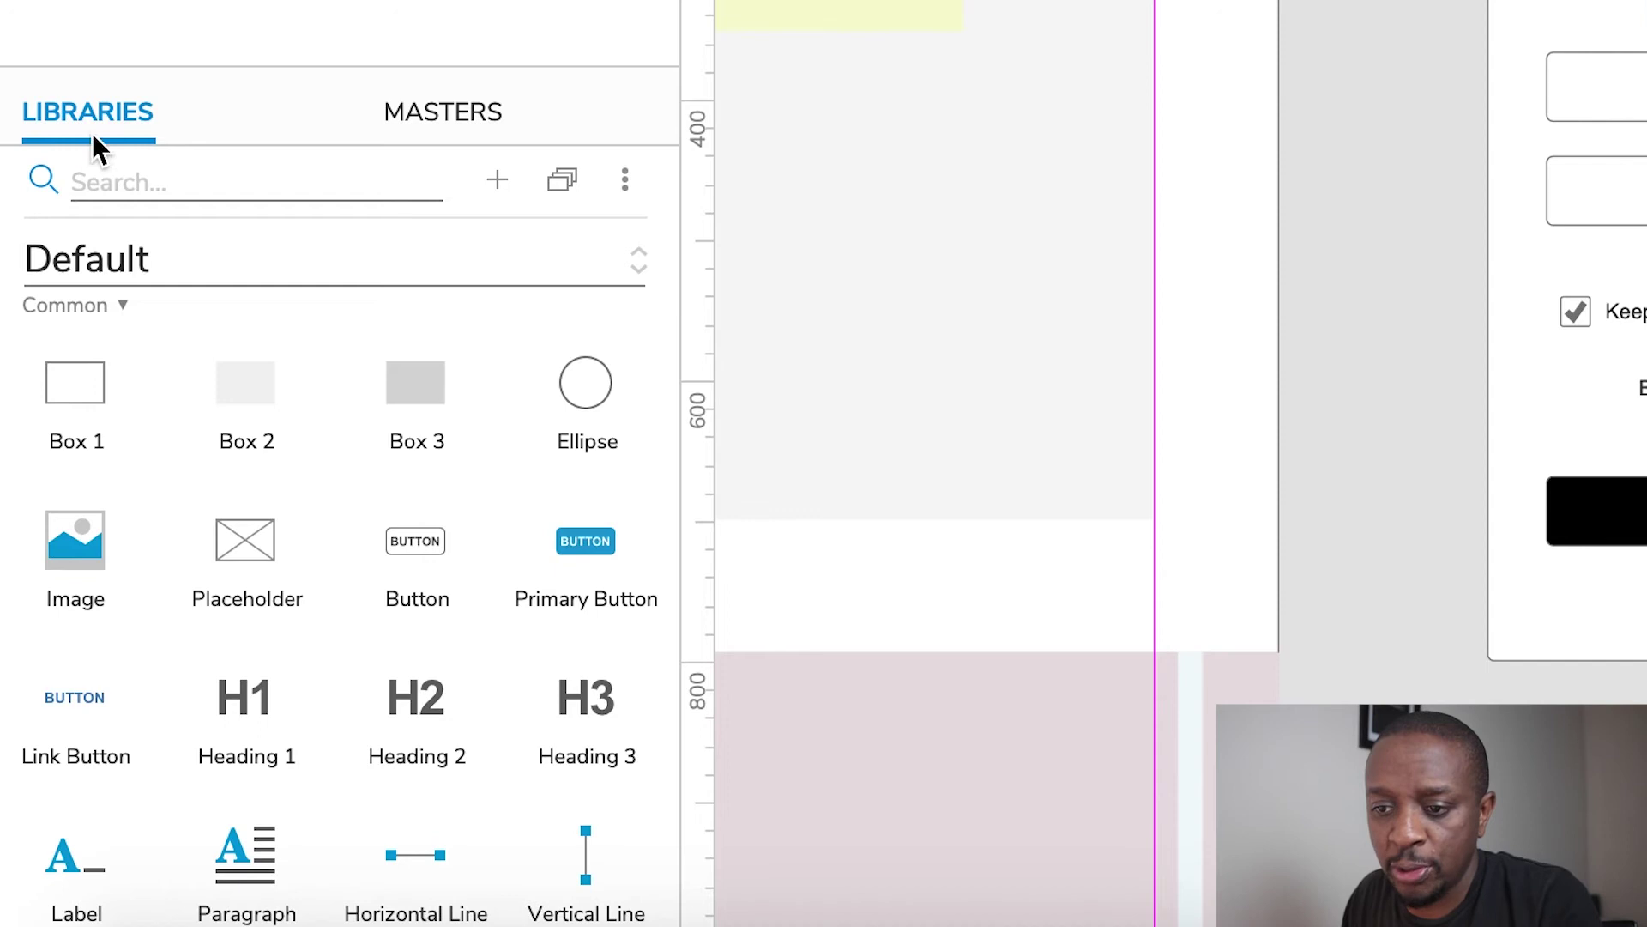
pyautogui.click(240, 270)
pyautogui.click(181, 503)
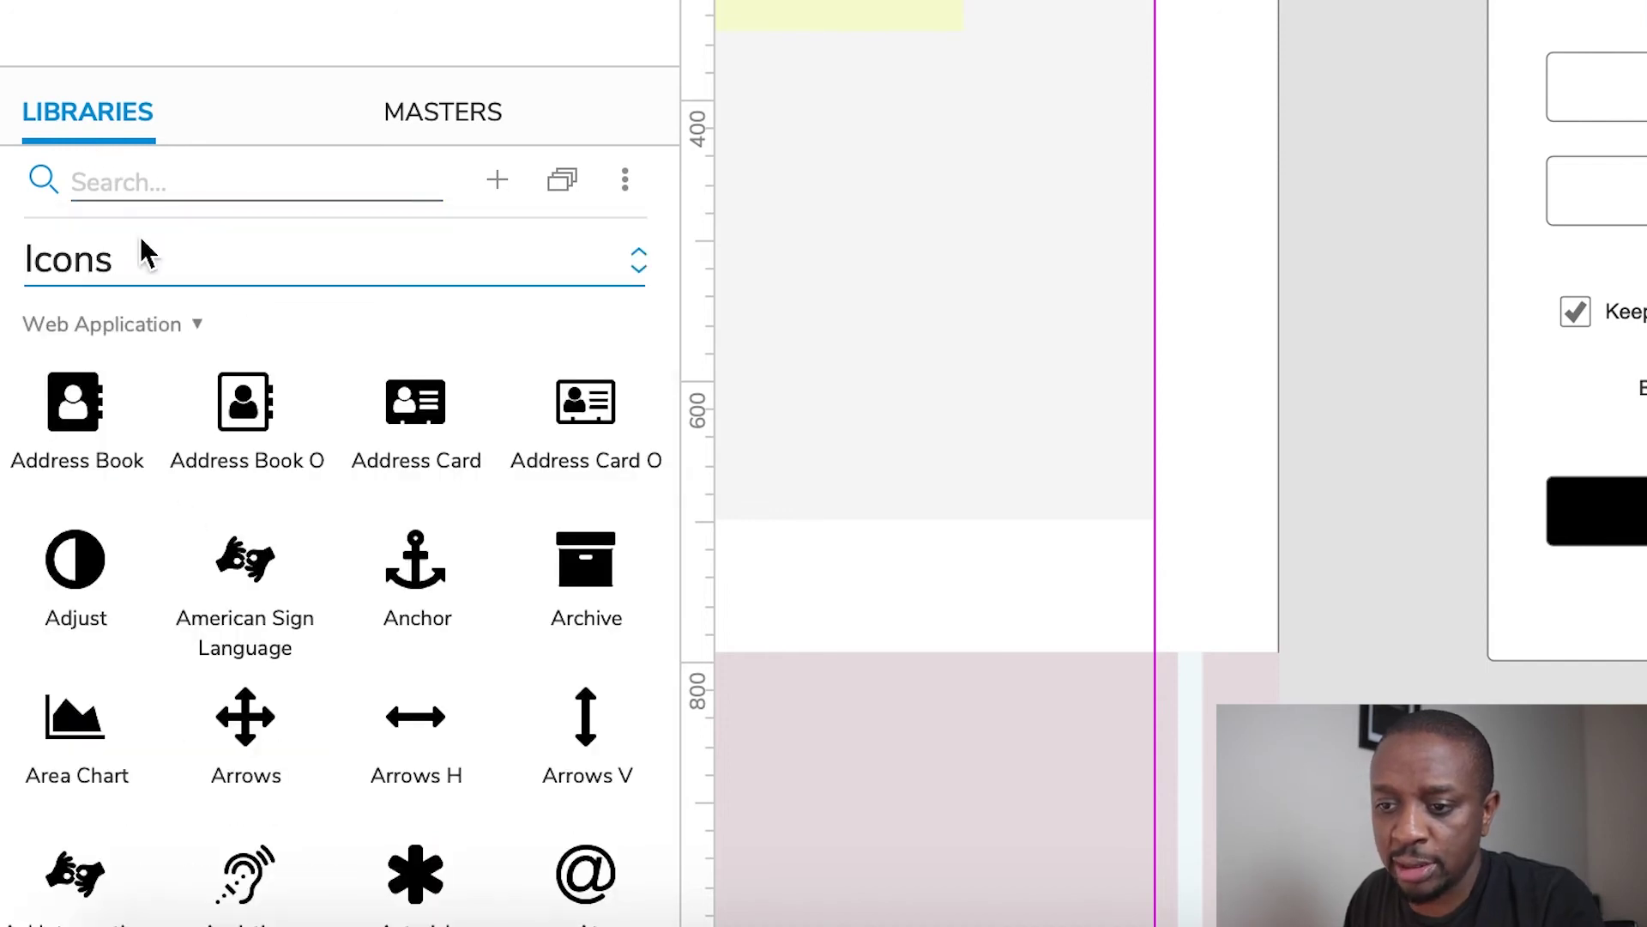
pyautogui.click(114, 180)
pyautogui.write('CLOSE')
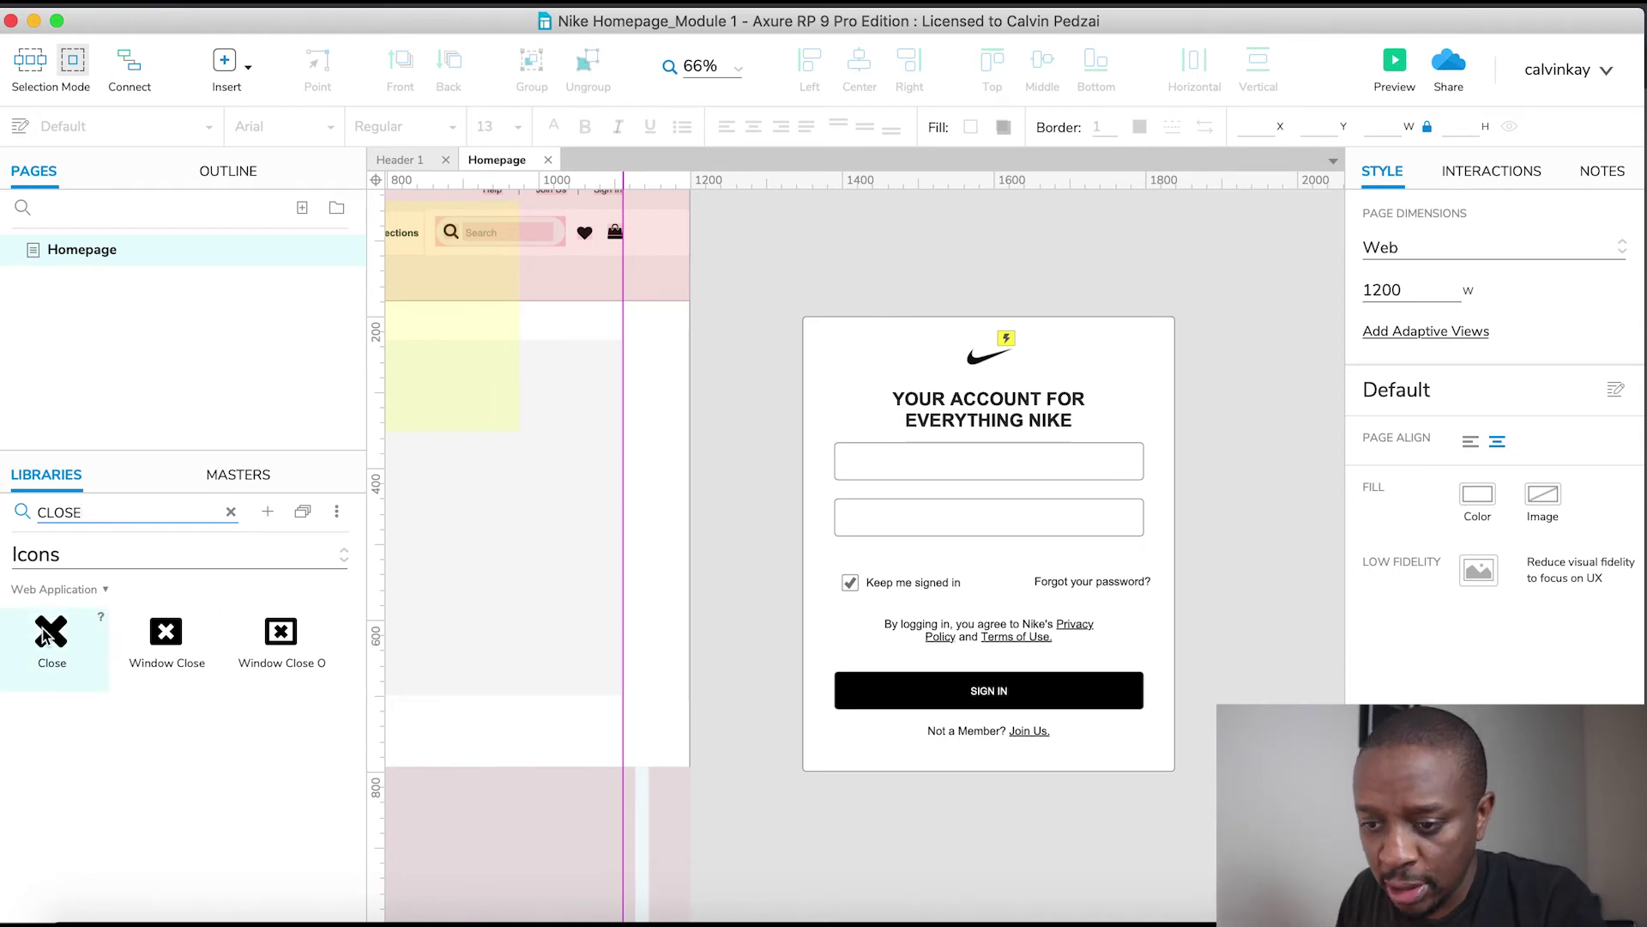
pyautogui.moveTo(50, 635); pyautogui.dragTo(1129, 343)
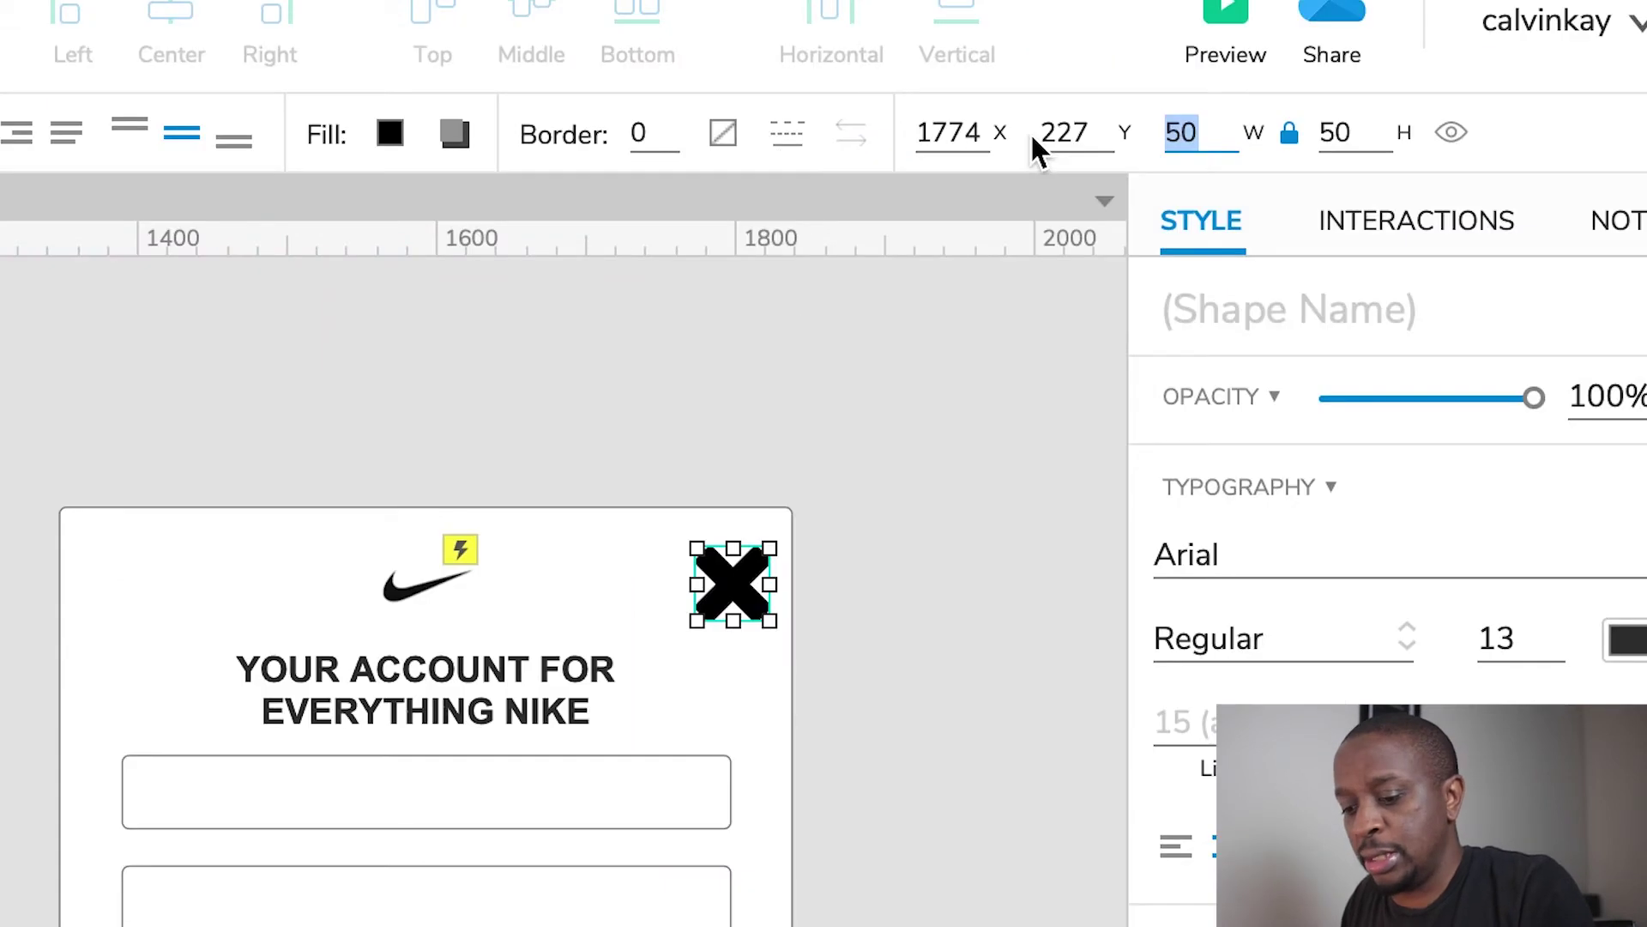
# Shrink the close icon to 25 wide with proportions locked
pyautogui.write('20')
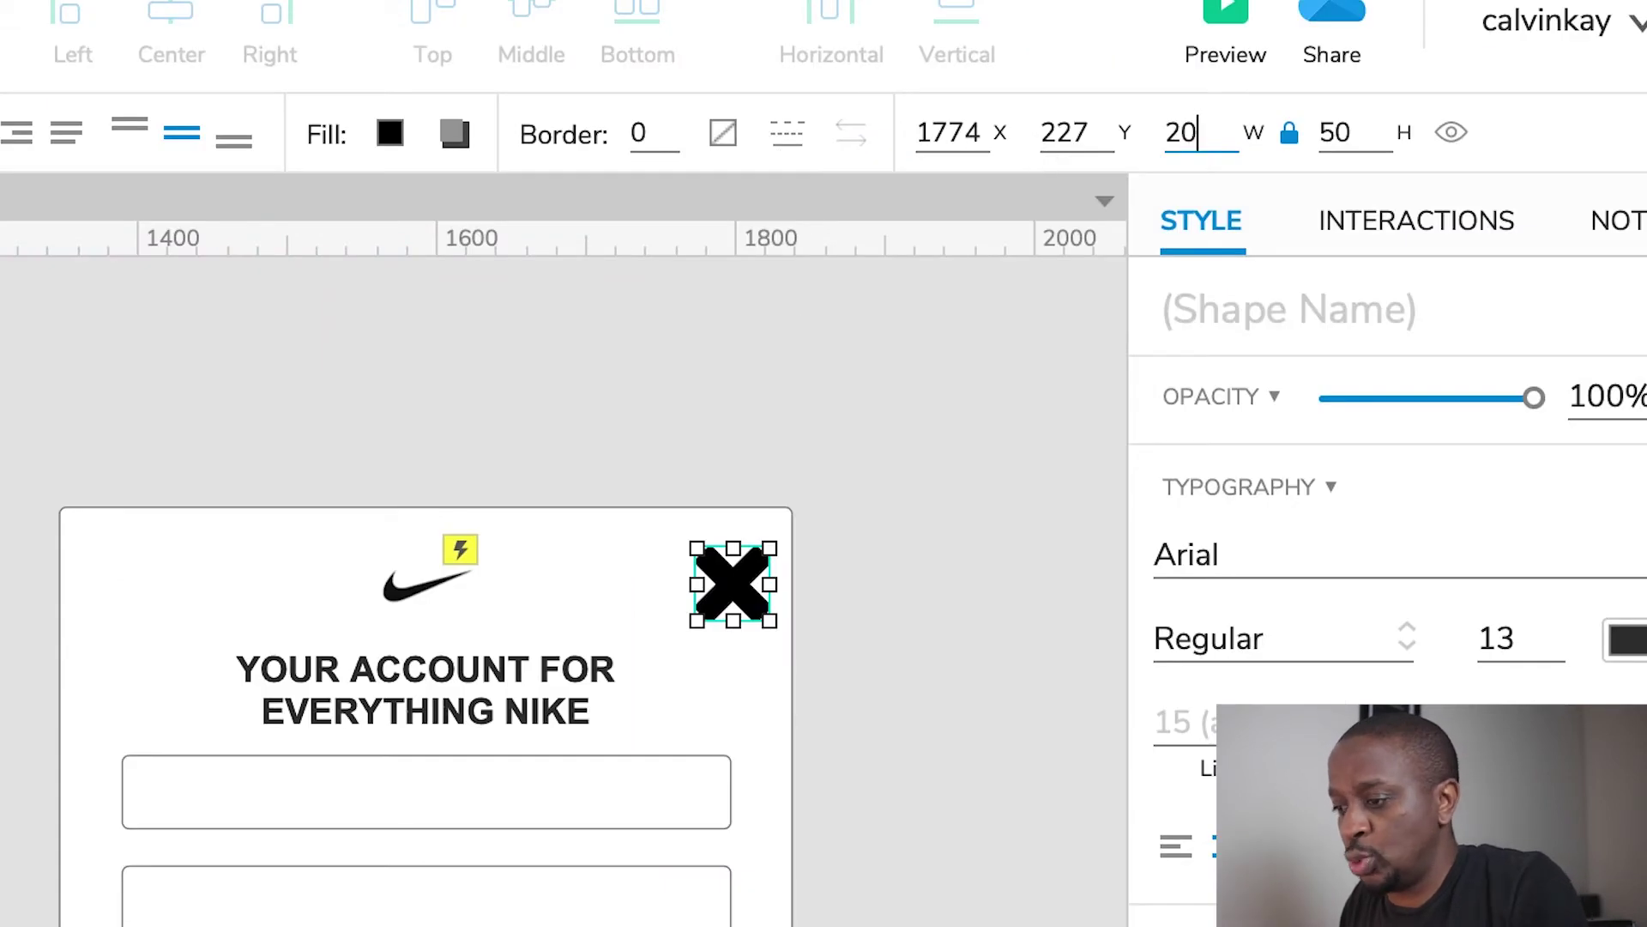
pyautogui.press('Return')
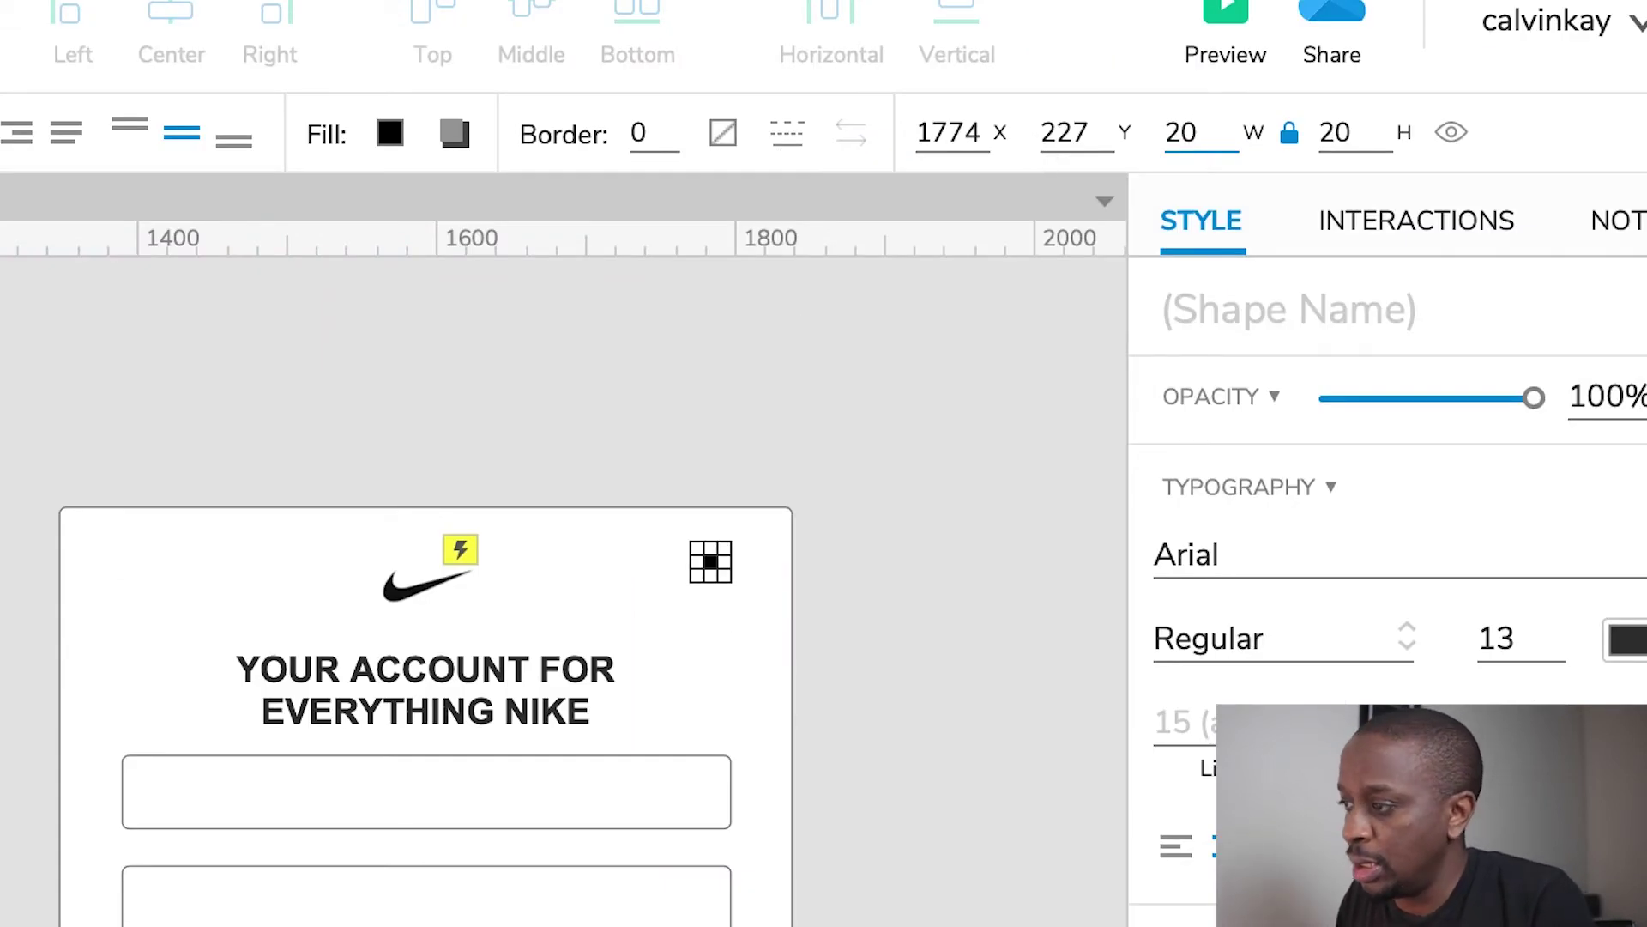
pyautogui.press('BackSpace')
pyautogui.write('5')
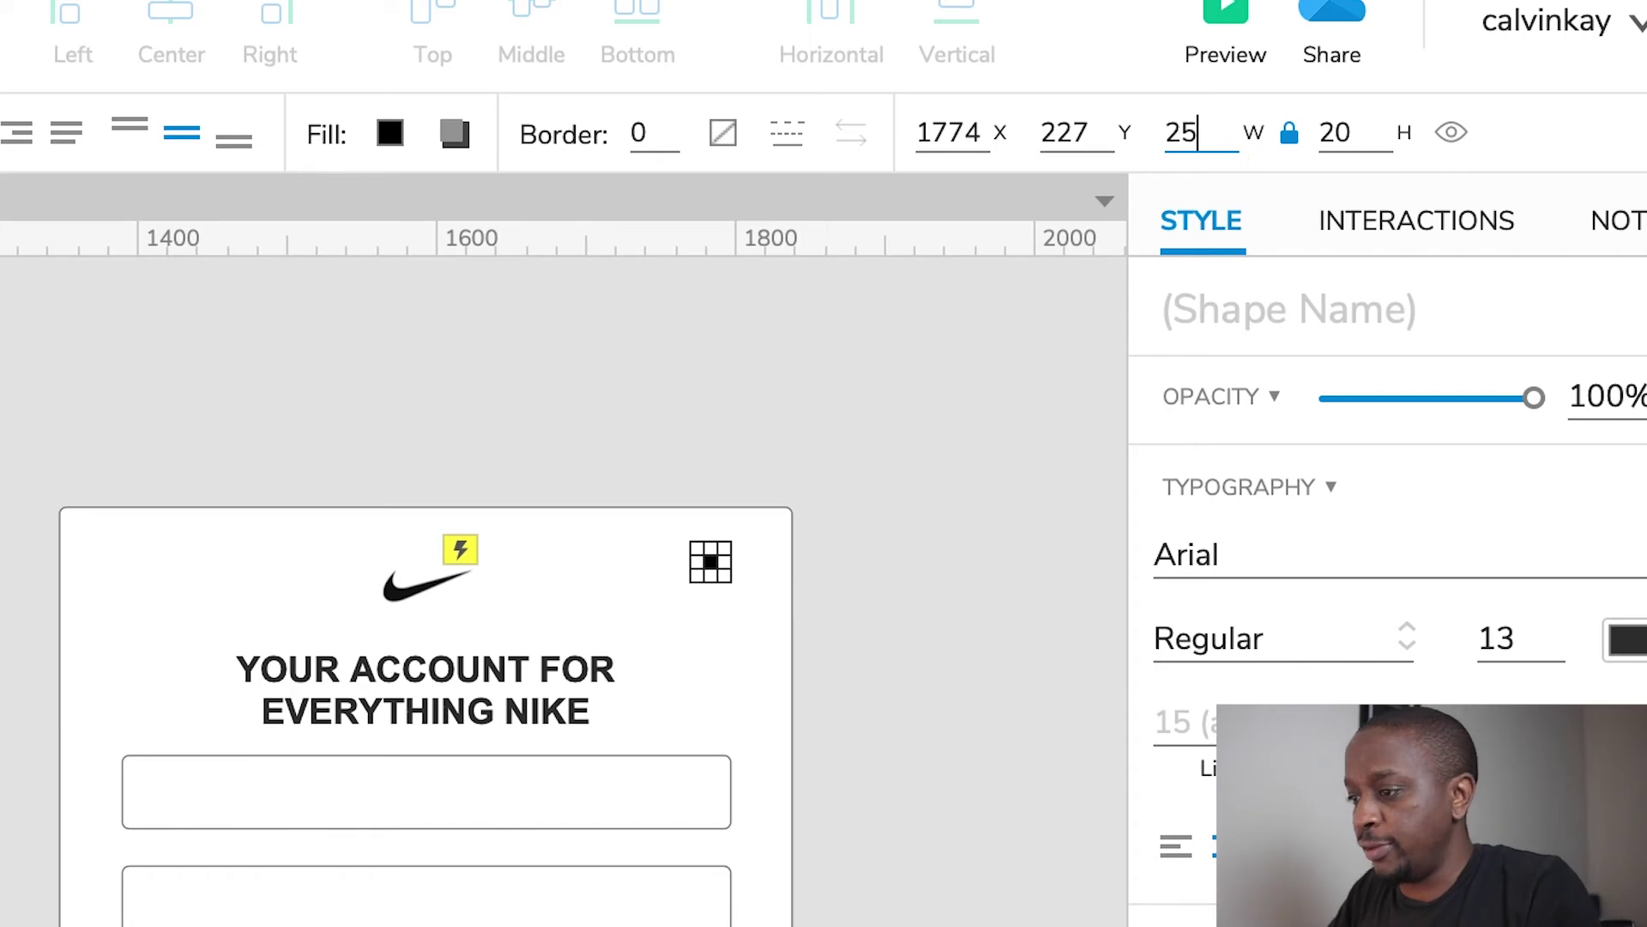
pyautogui.press('Return')
pyautogui.click(938, 919)
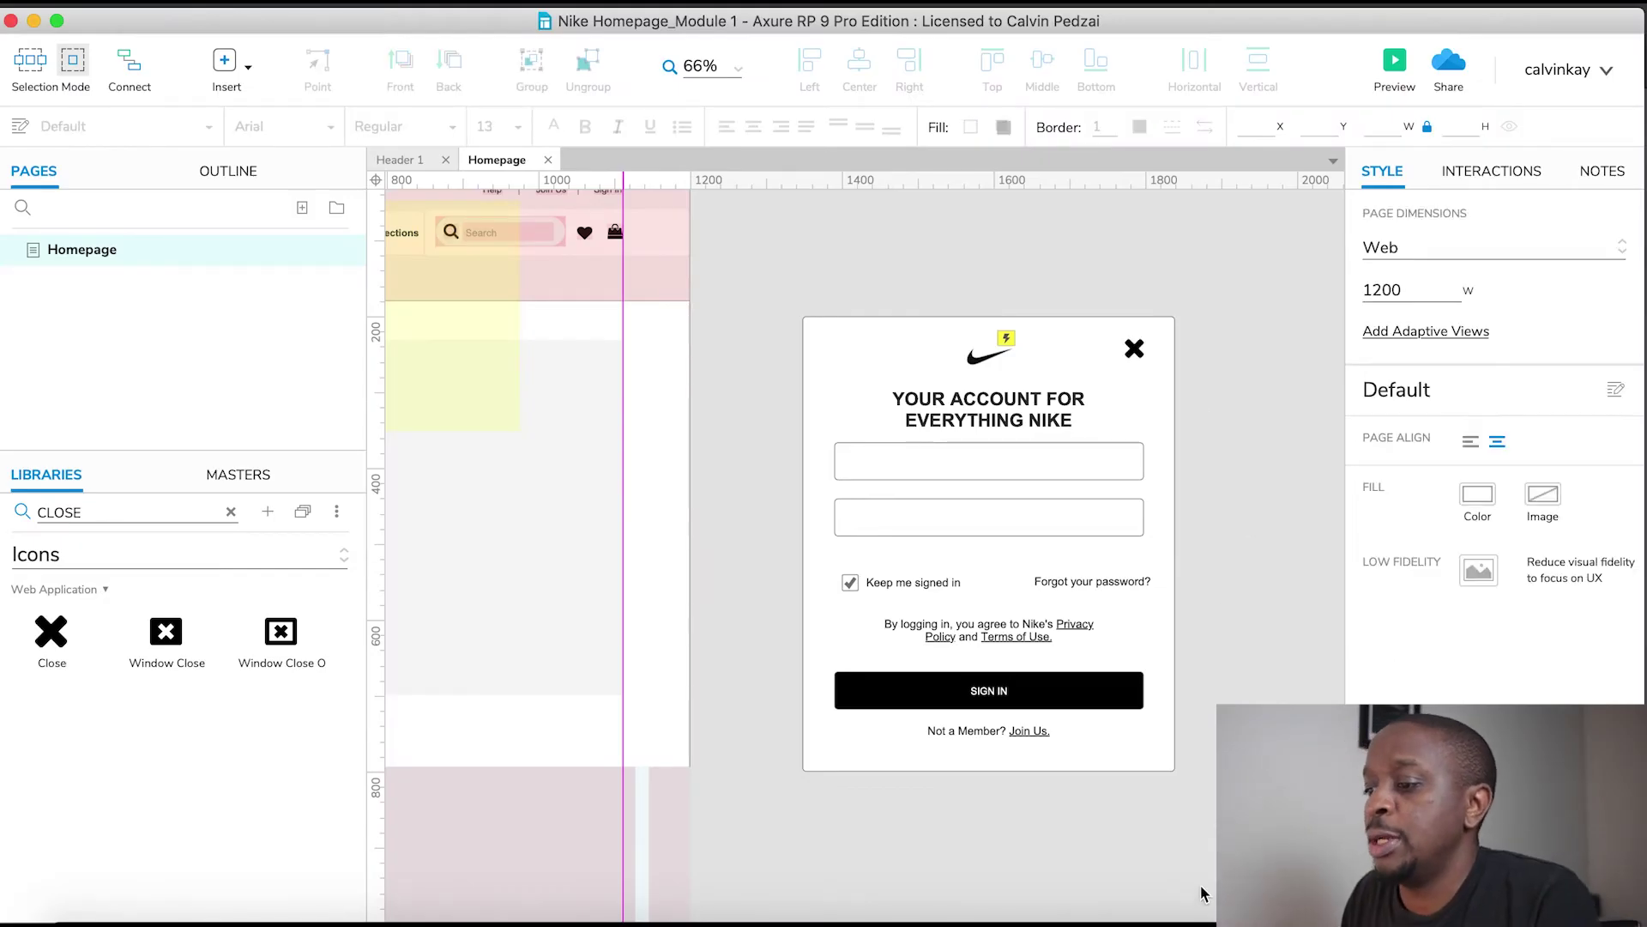
pyautogui.click(231, 512)
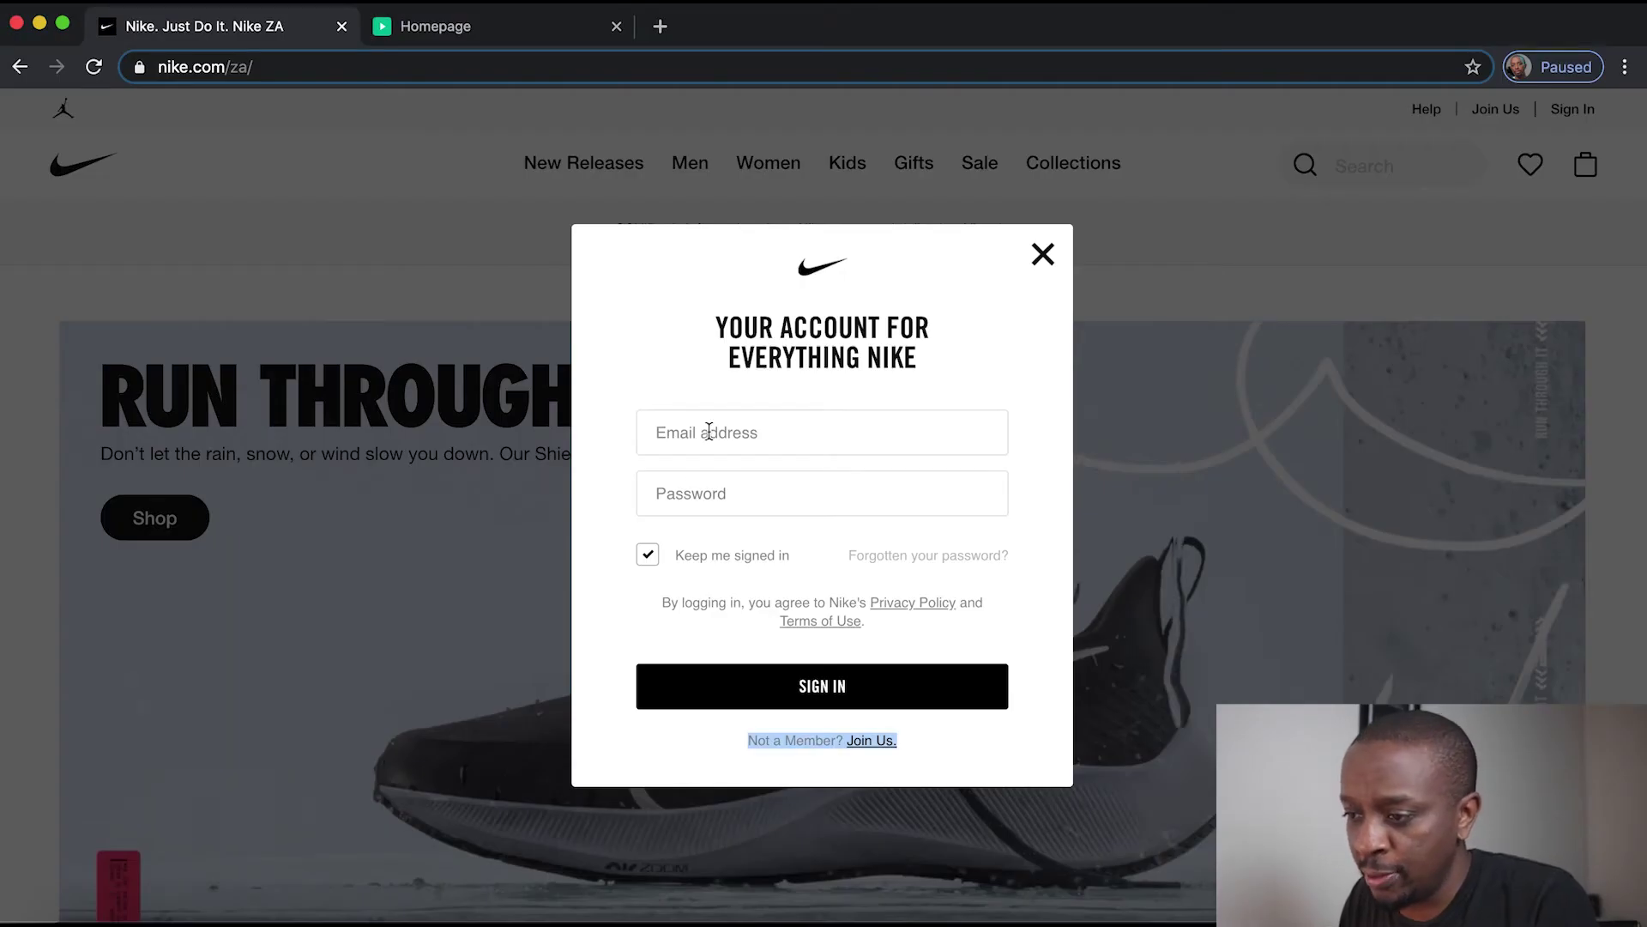
pyautogui.click(709, 430)
pyautogui.click(717, 483)
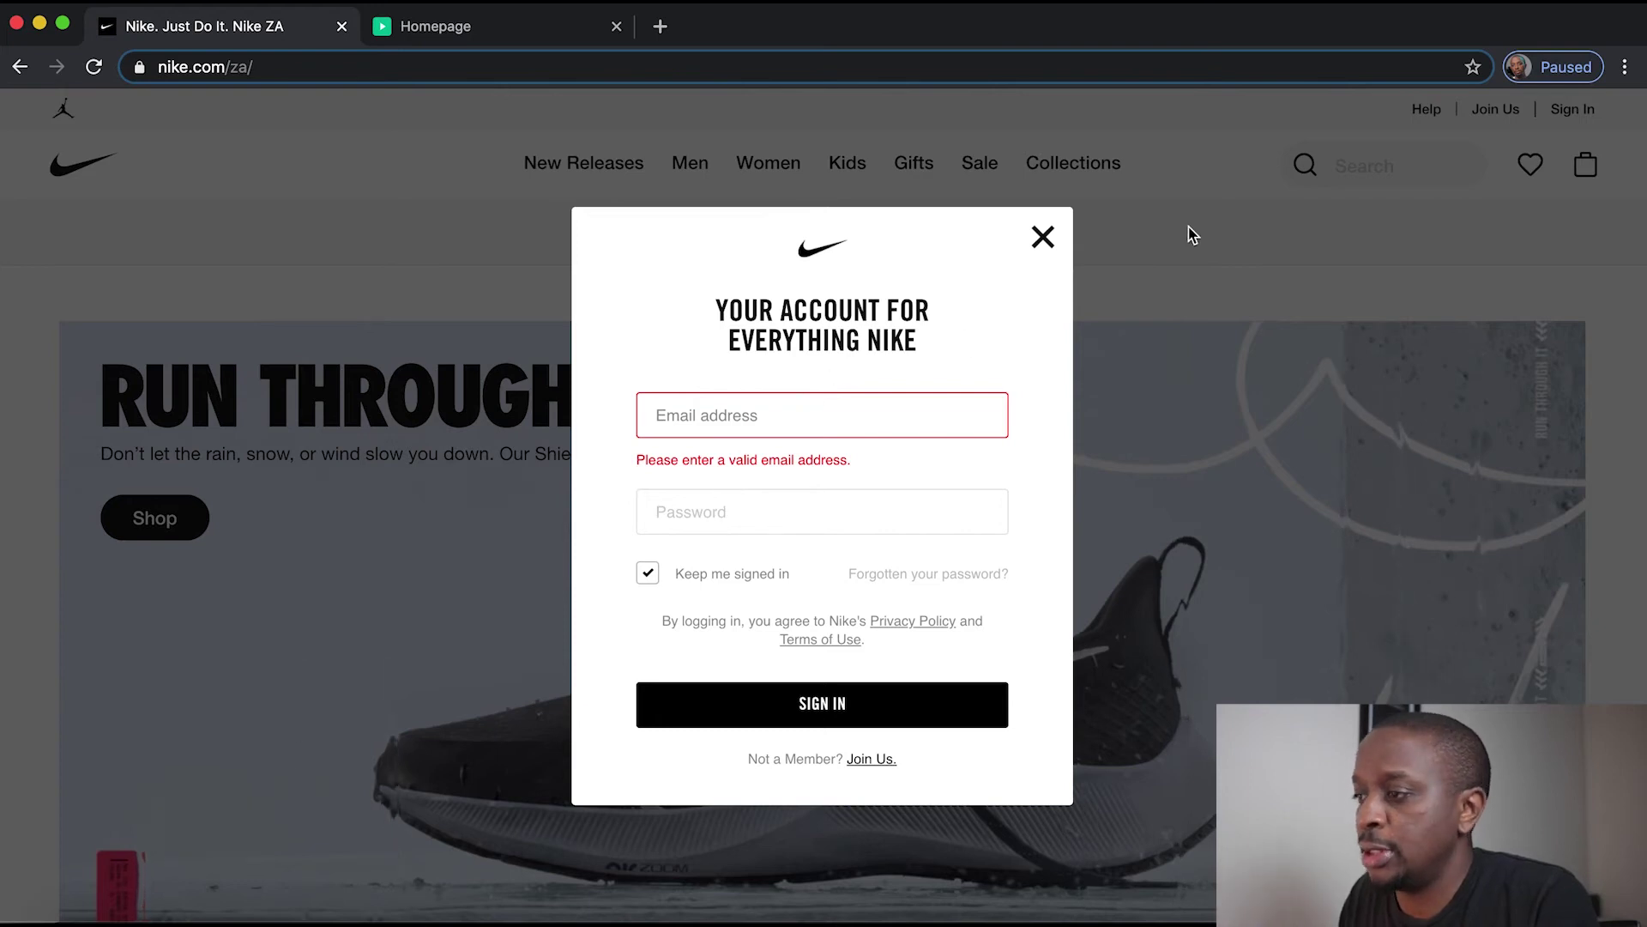
pyautogui.click(1196, 302)
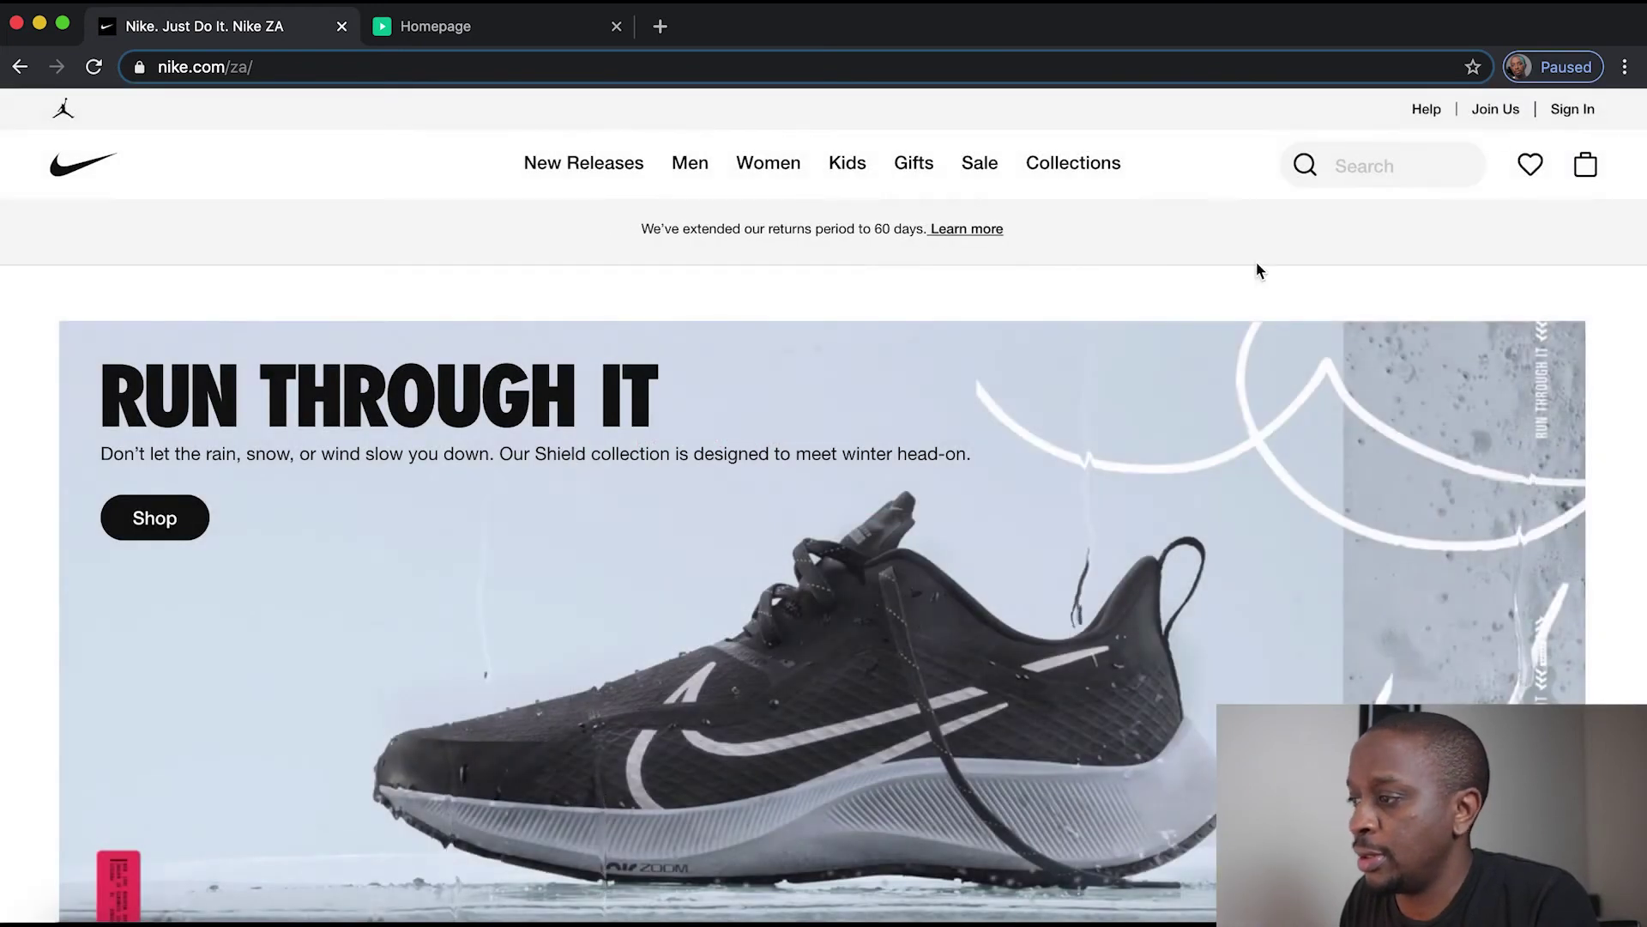
# Add a Text Field from the Default library into the sign-in card
pyautogui.click(1570, 110)
pyautogui.press('super+Tab')
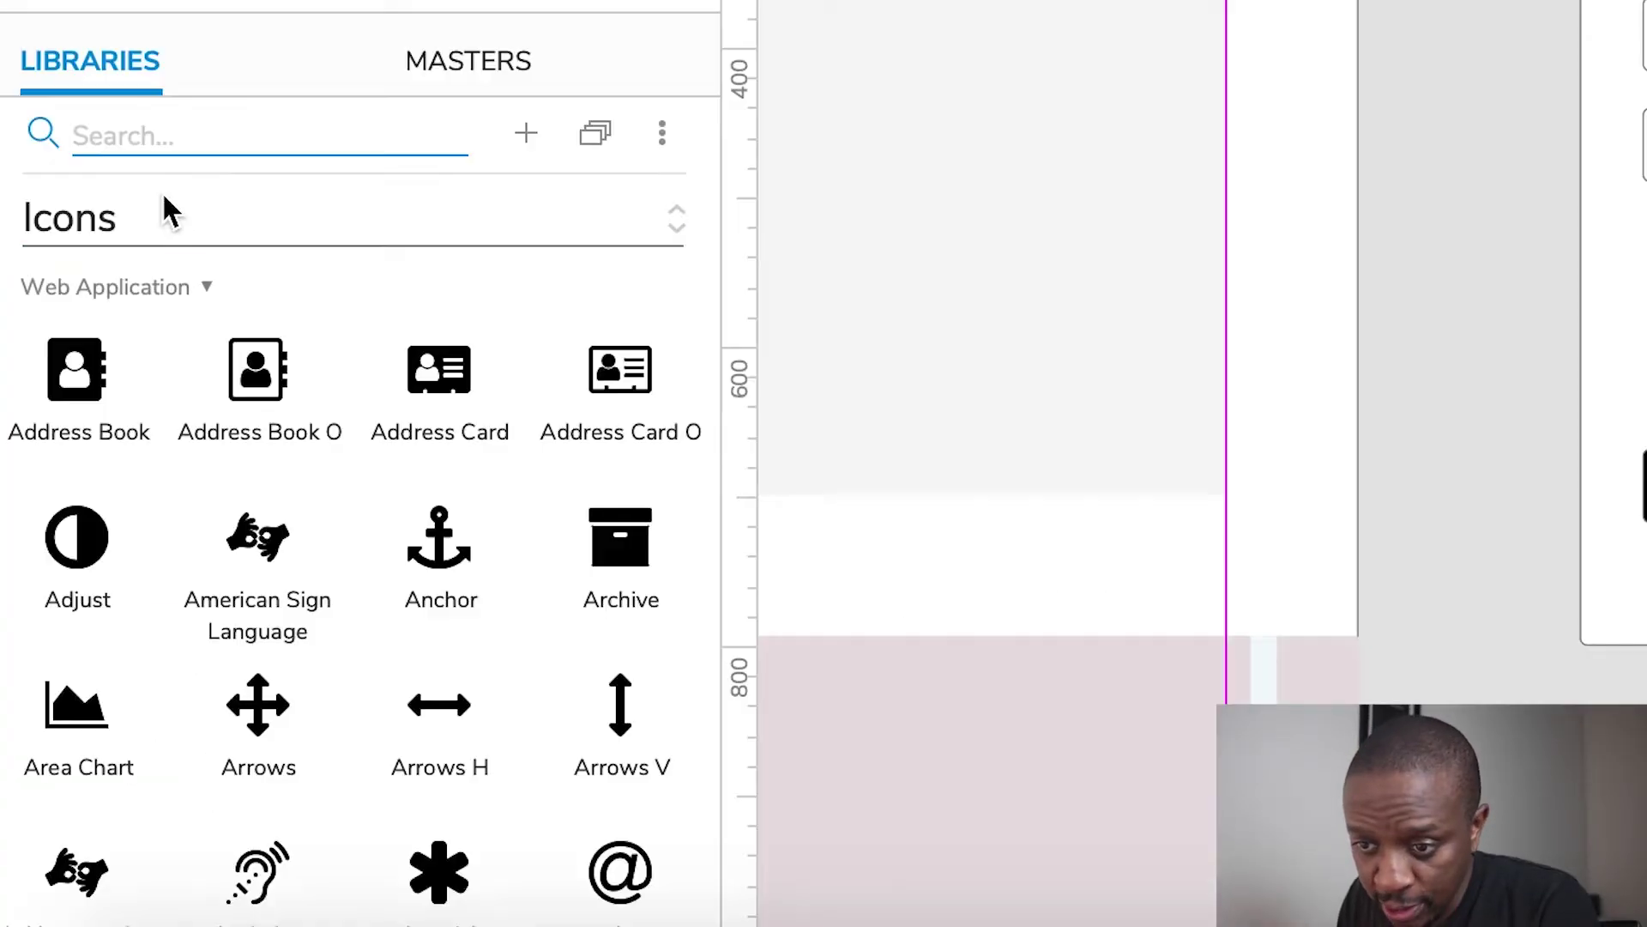
pyautogui.click(86, 554)
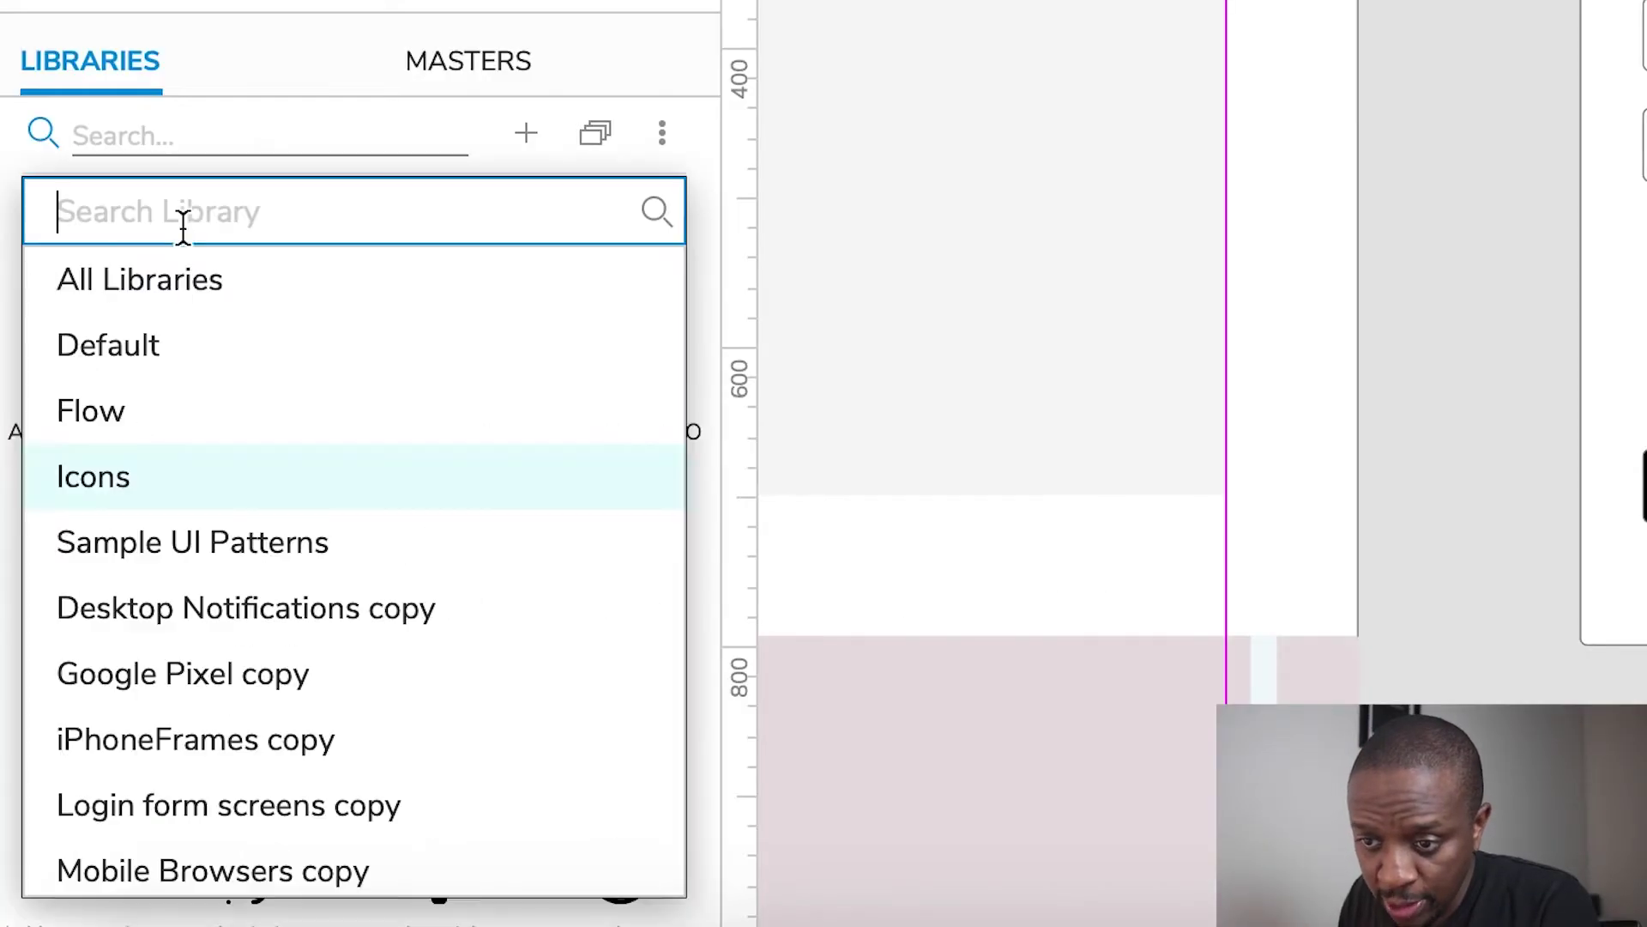
pyautogui.click(117, 350)
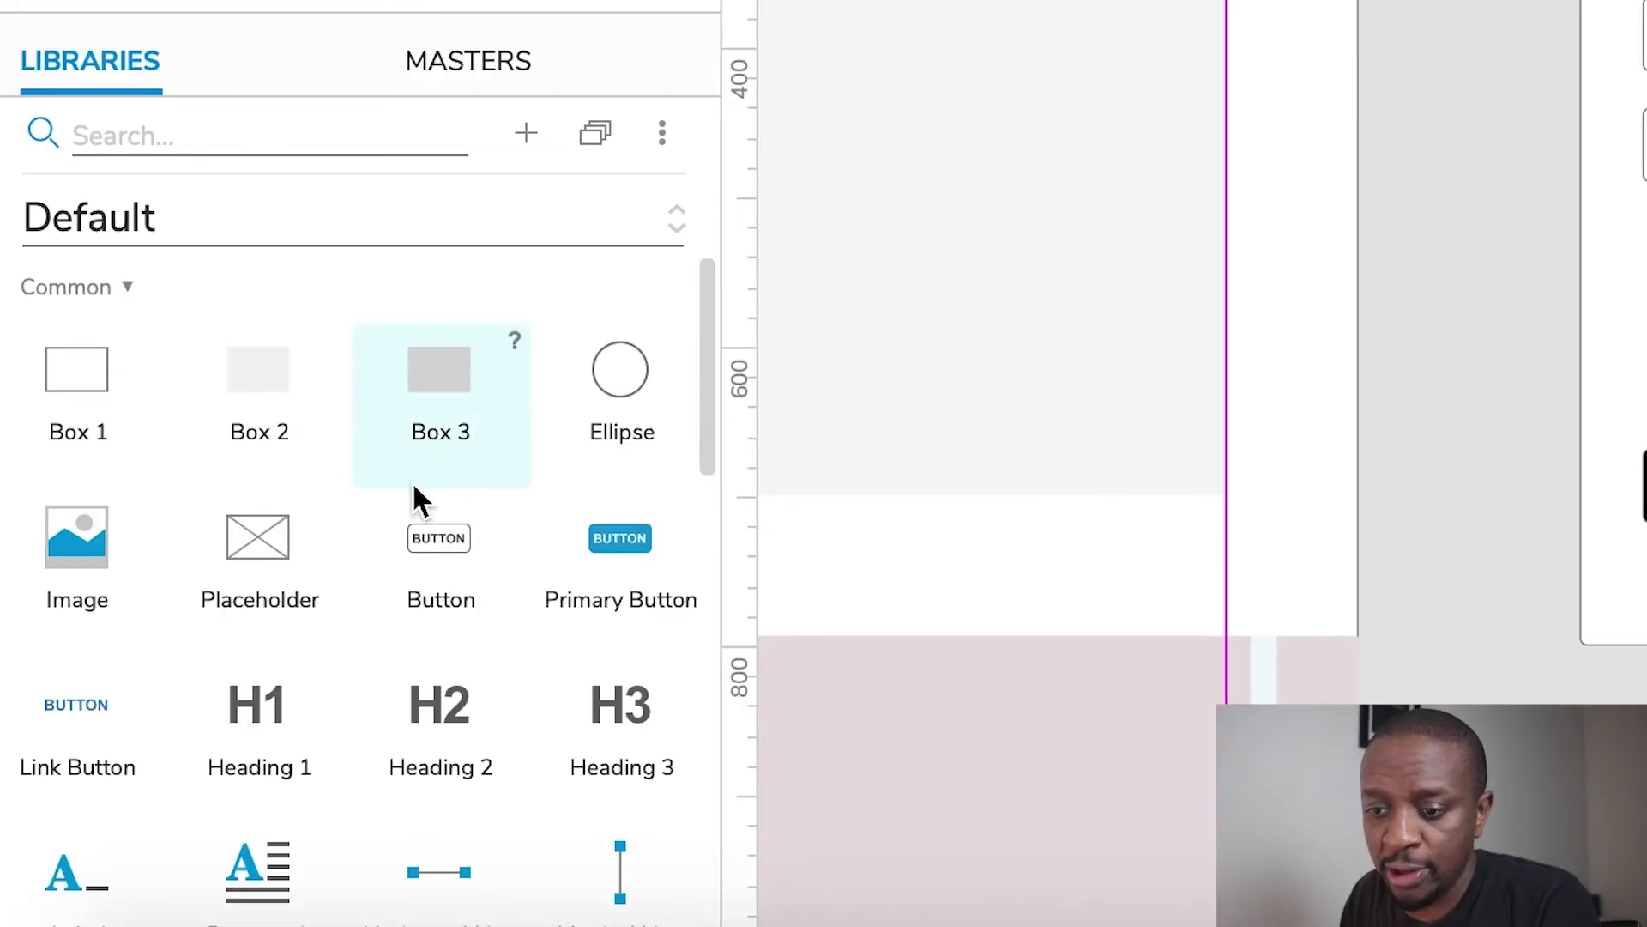
pyautogui.scroll(-3, 347, 606)
pyautogui.scroll(2, 347, 609)
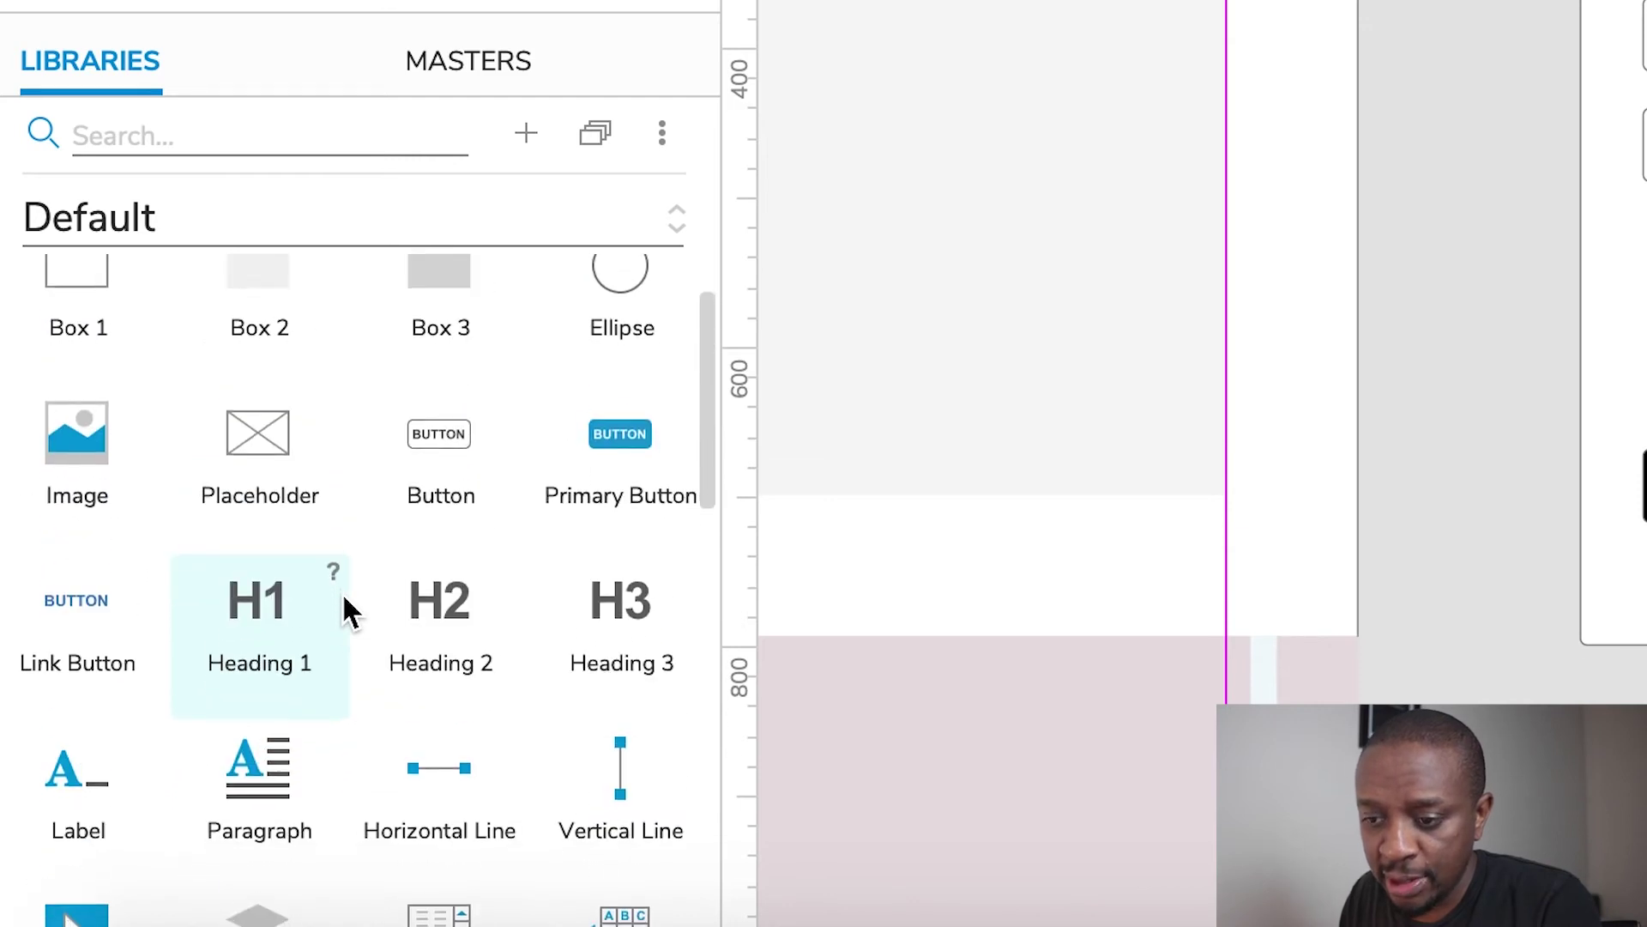
pyautogui.scroll(-6, 344, 600)
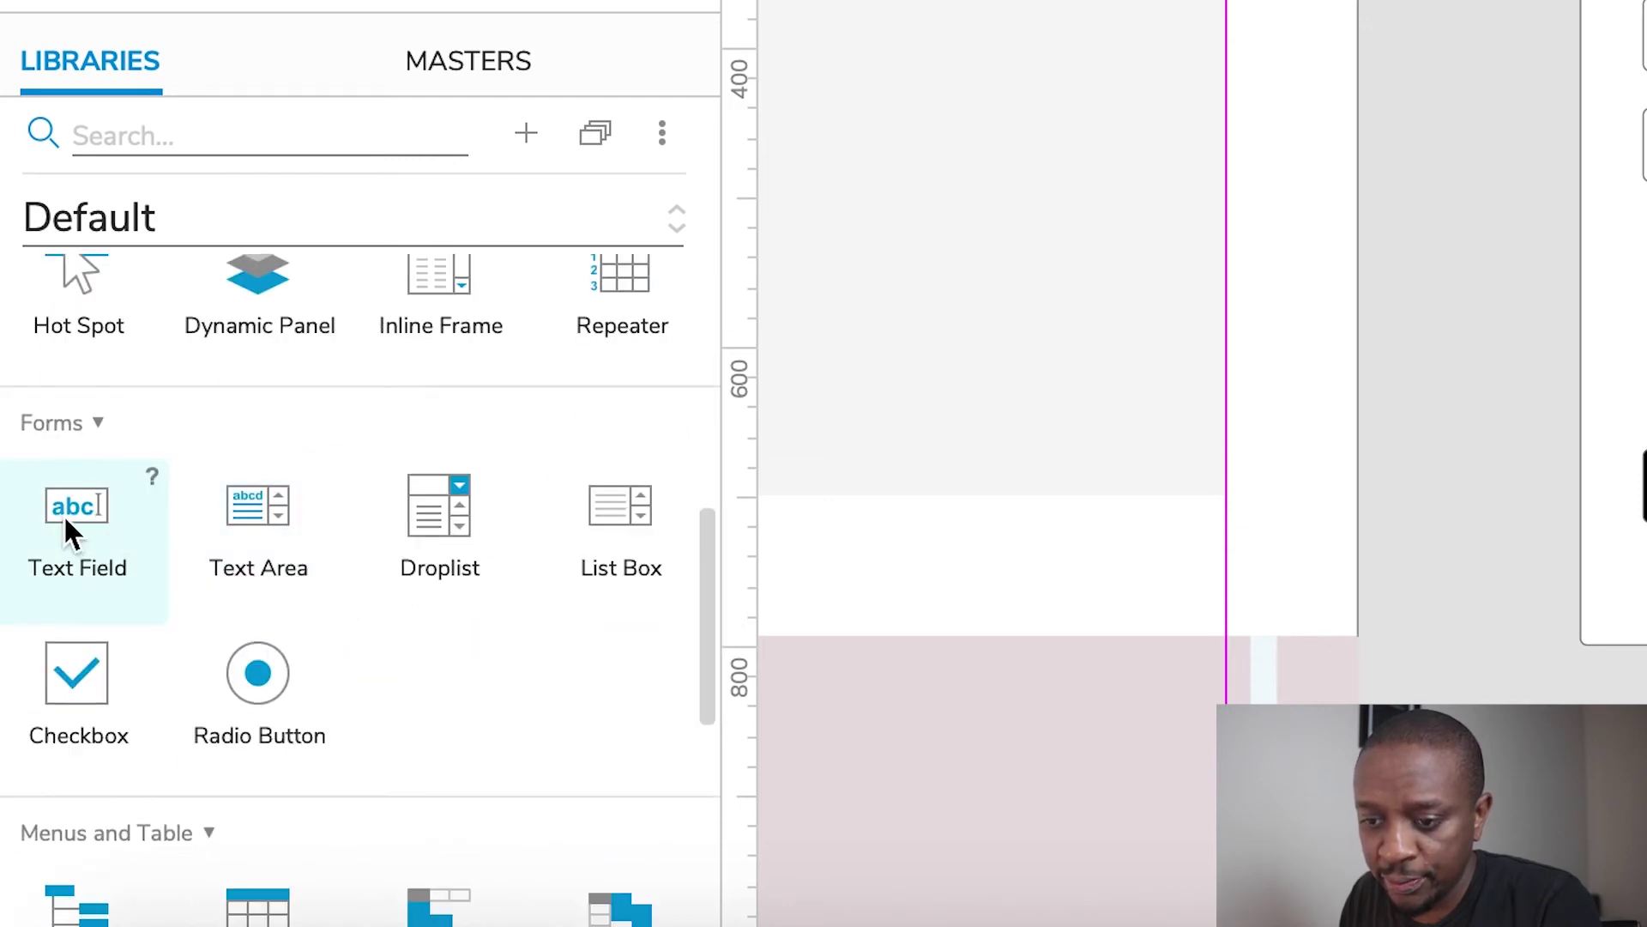
pyautogui.moveTo(74, 506); pyautogui.dragTo(863, 449)
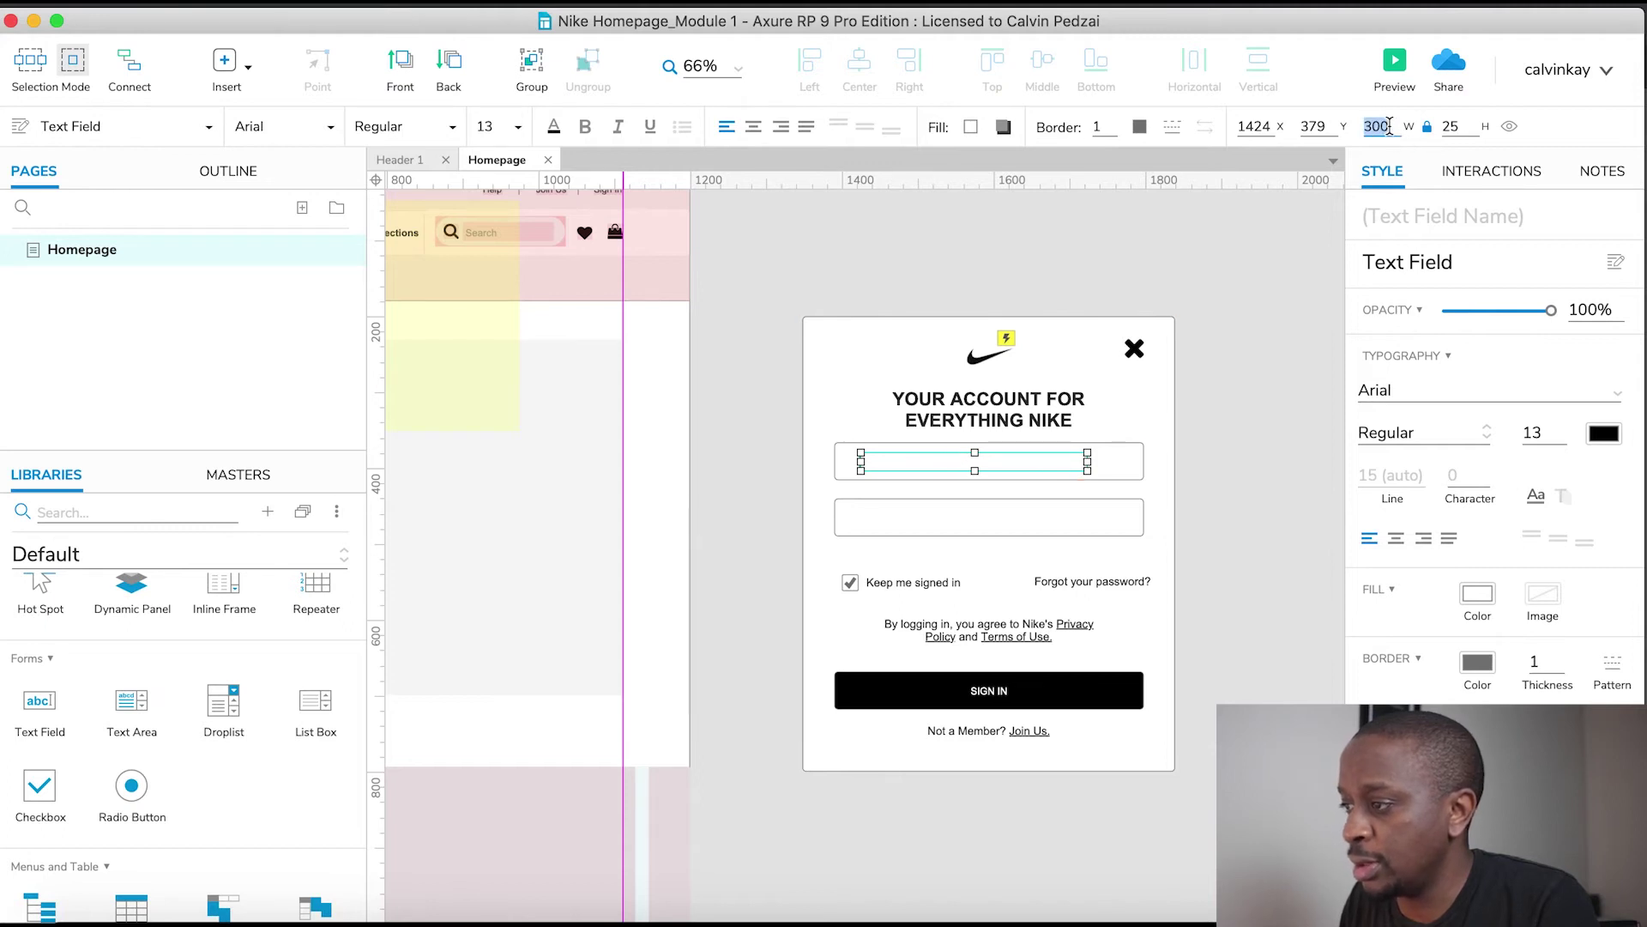
# Set the text field width to 400 and move it into the upper input box
pyautogui.write('400')
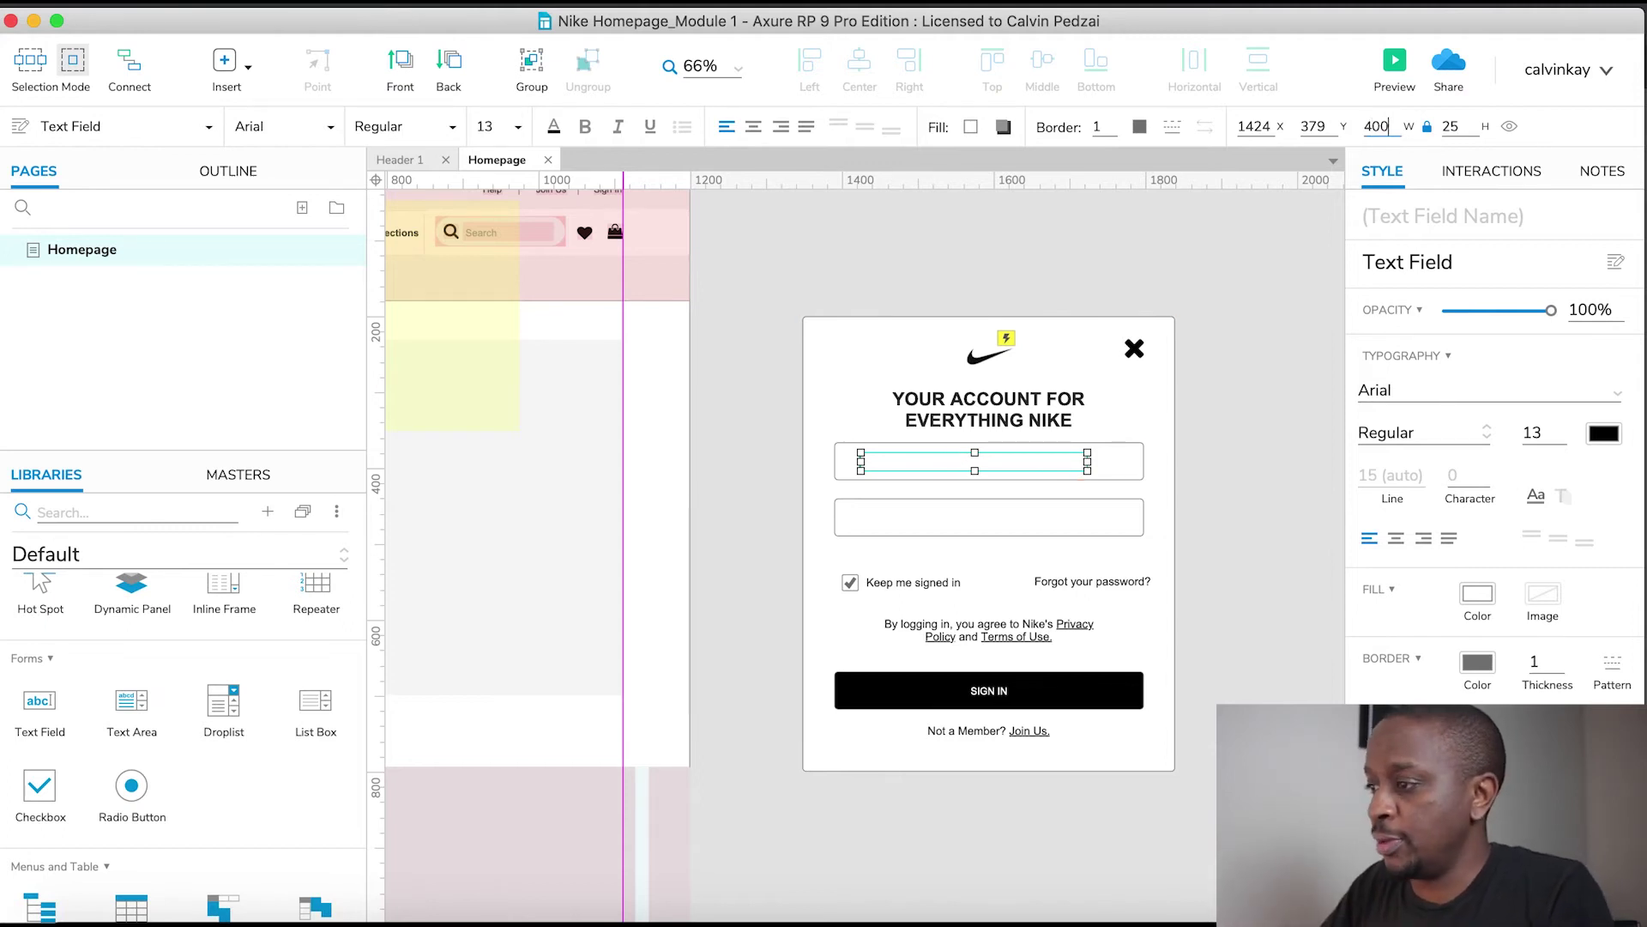
pyautogui.press('Return')
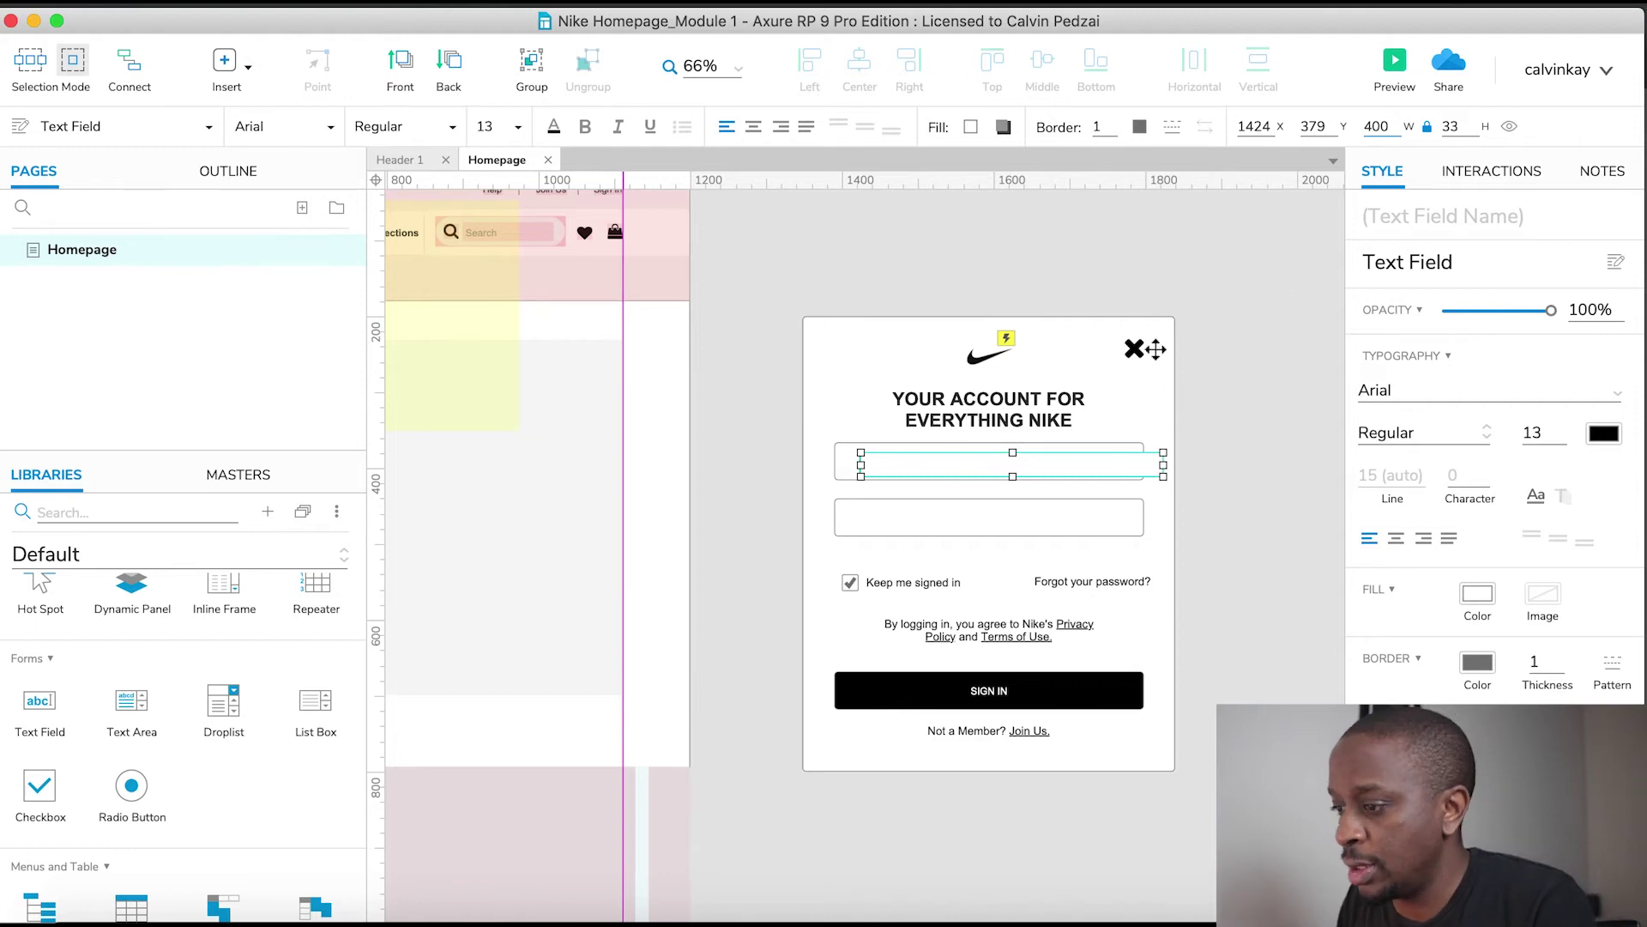
pyautogui.moveTo(1066, 464); pyautogui.dragTo(1047, 456)
pyautogui.press('Left')
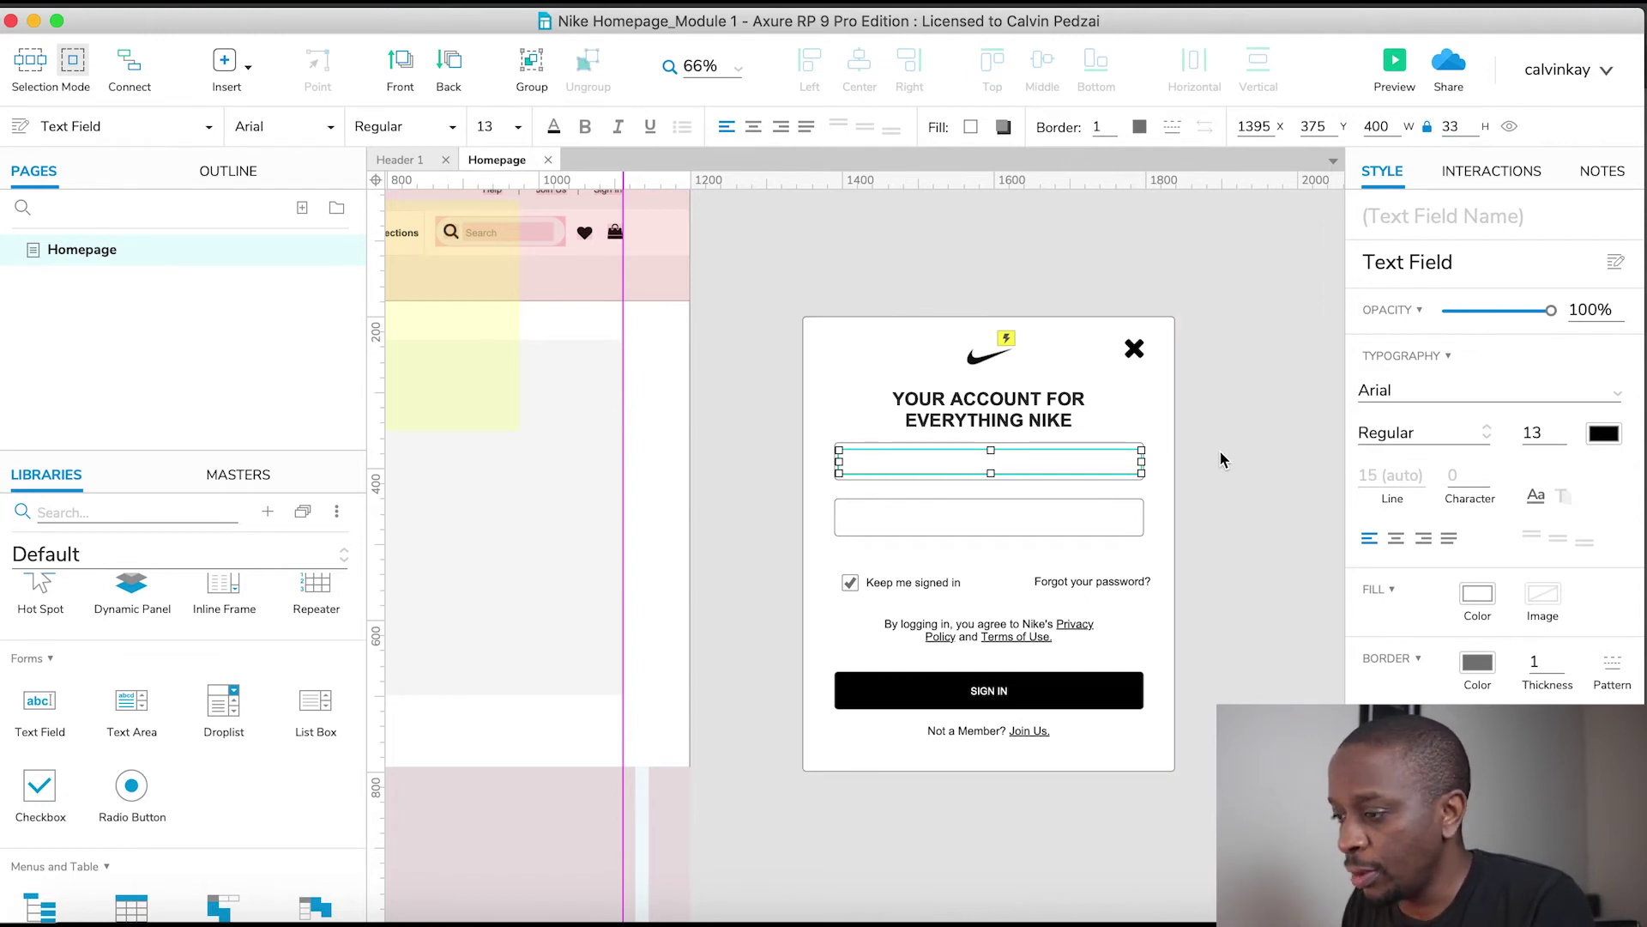
# Unlock the aspect ratio and set the text field height to 36
pyautogui.write('36')
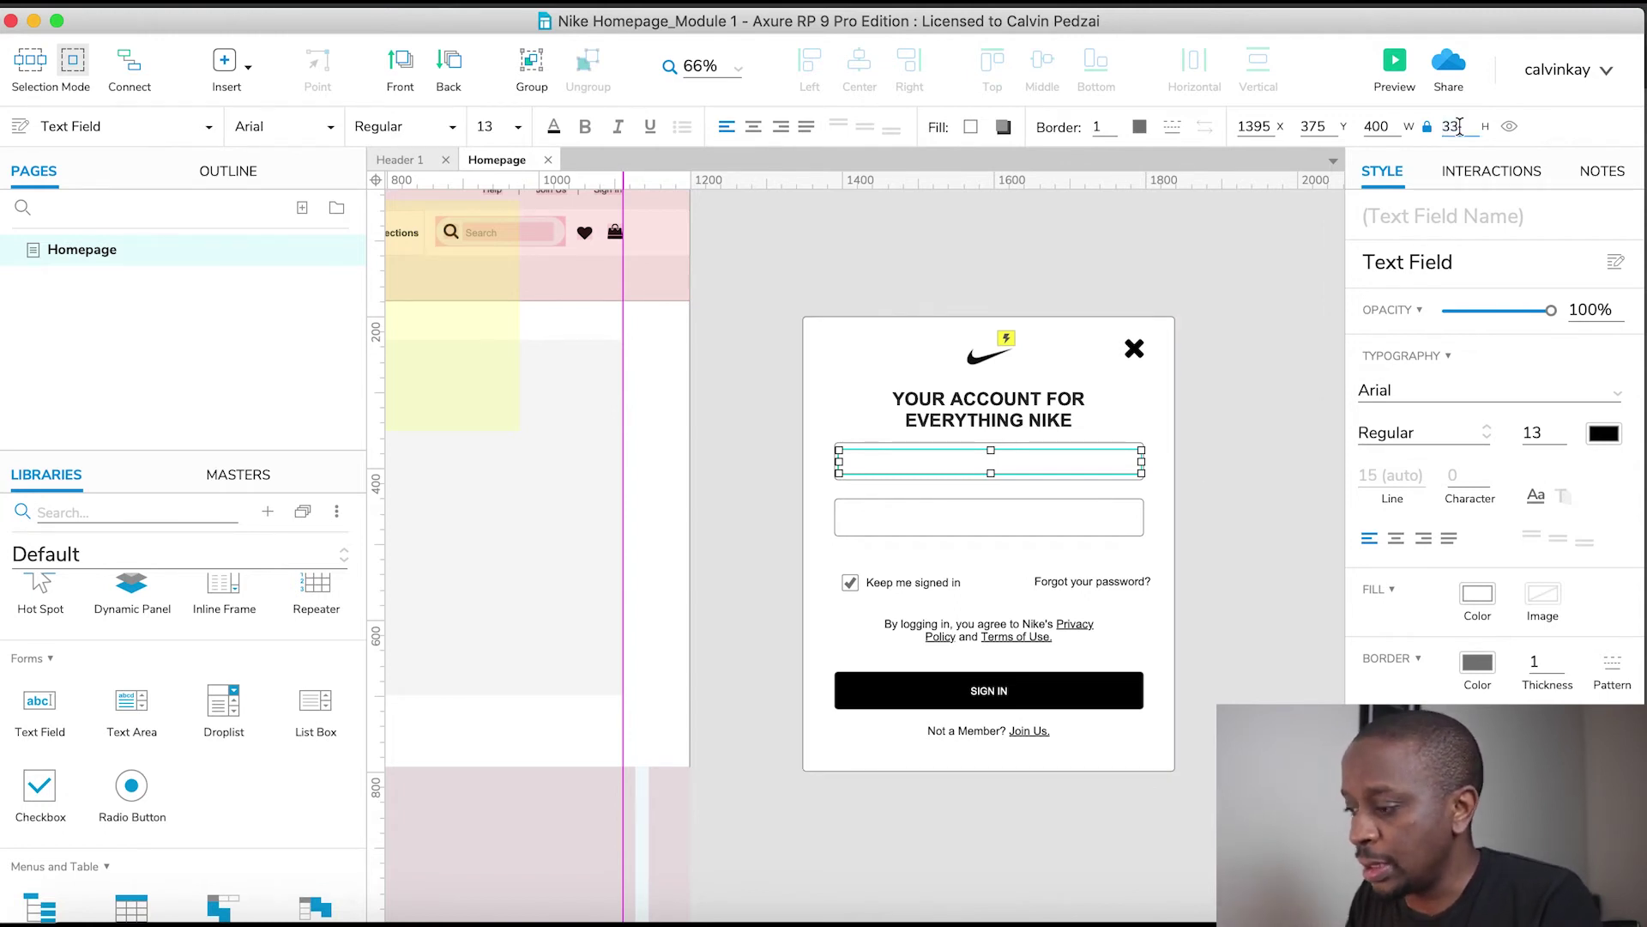
pyautogui.press('Return')
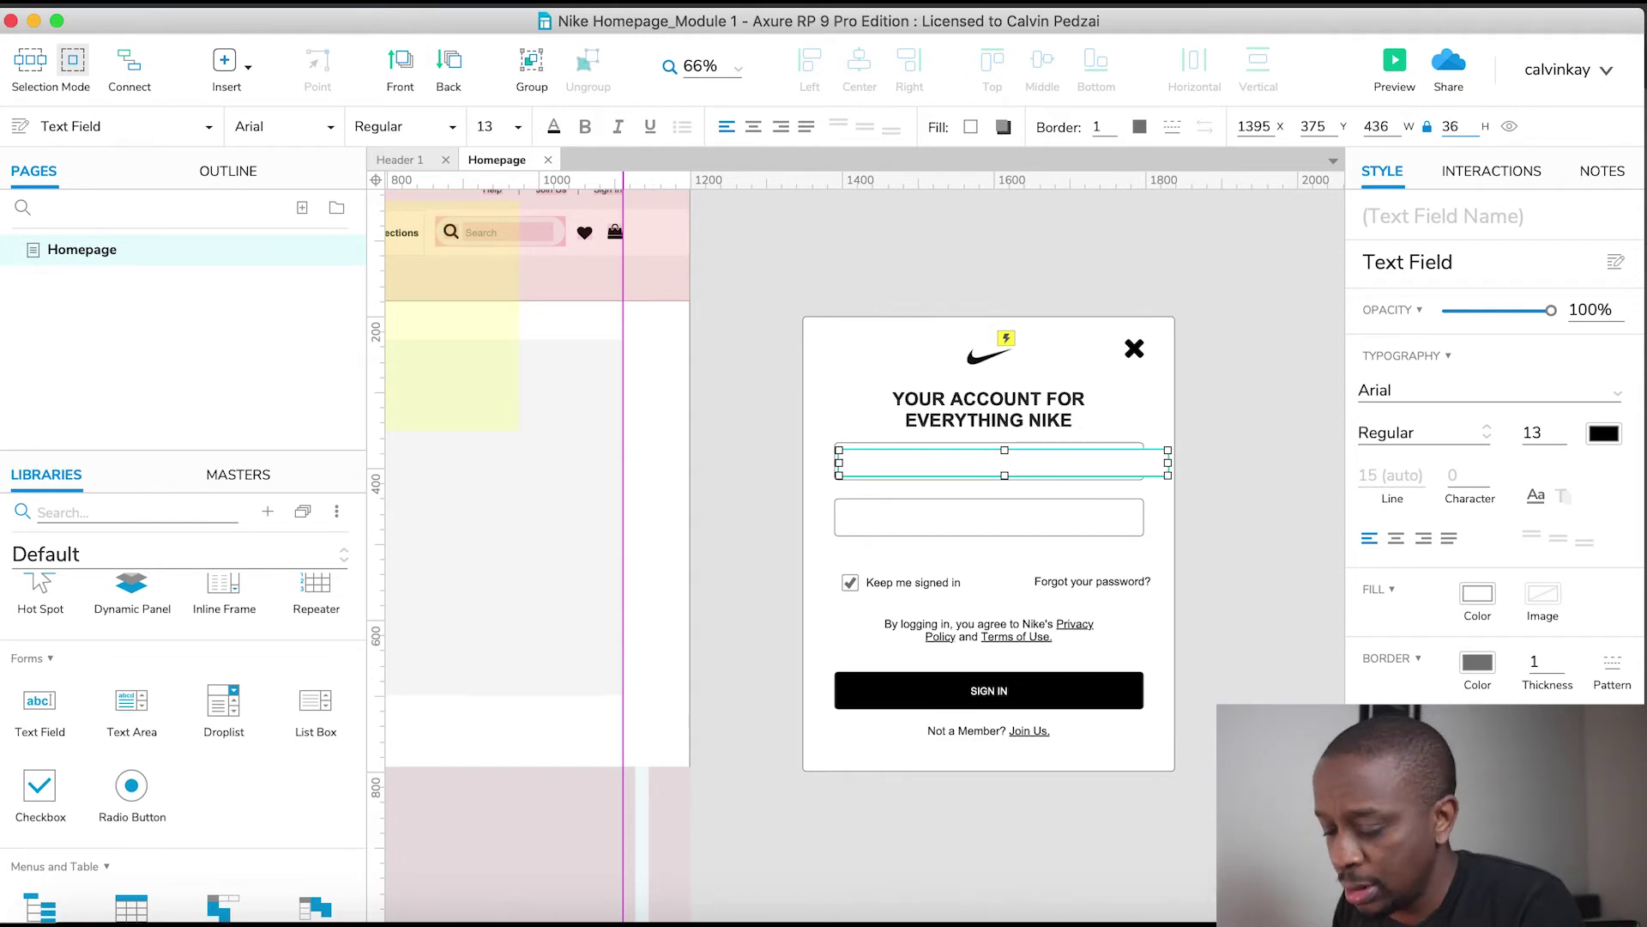
pyautogui.press('super+z')
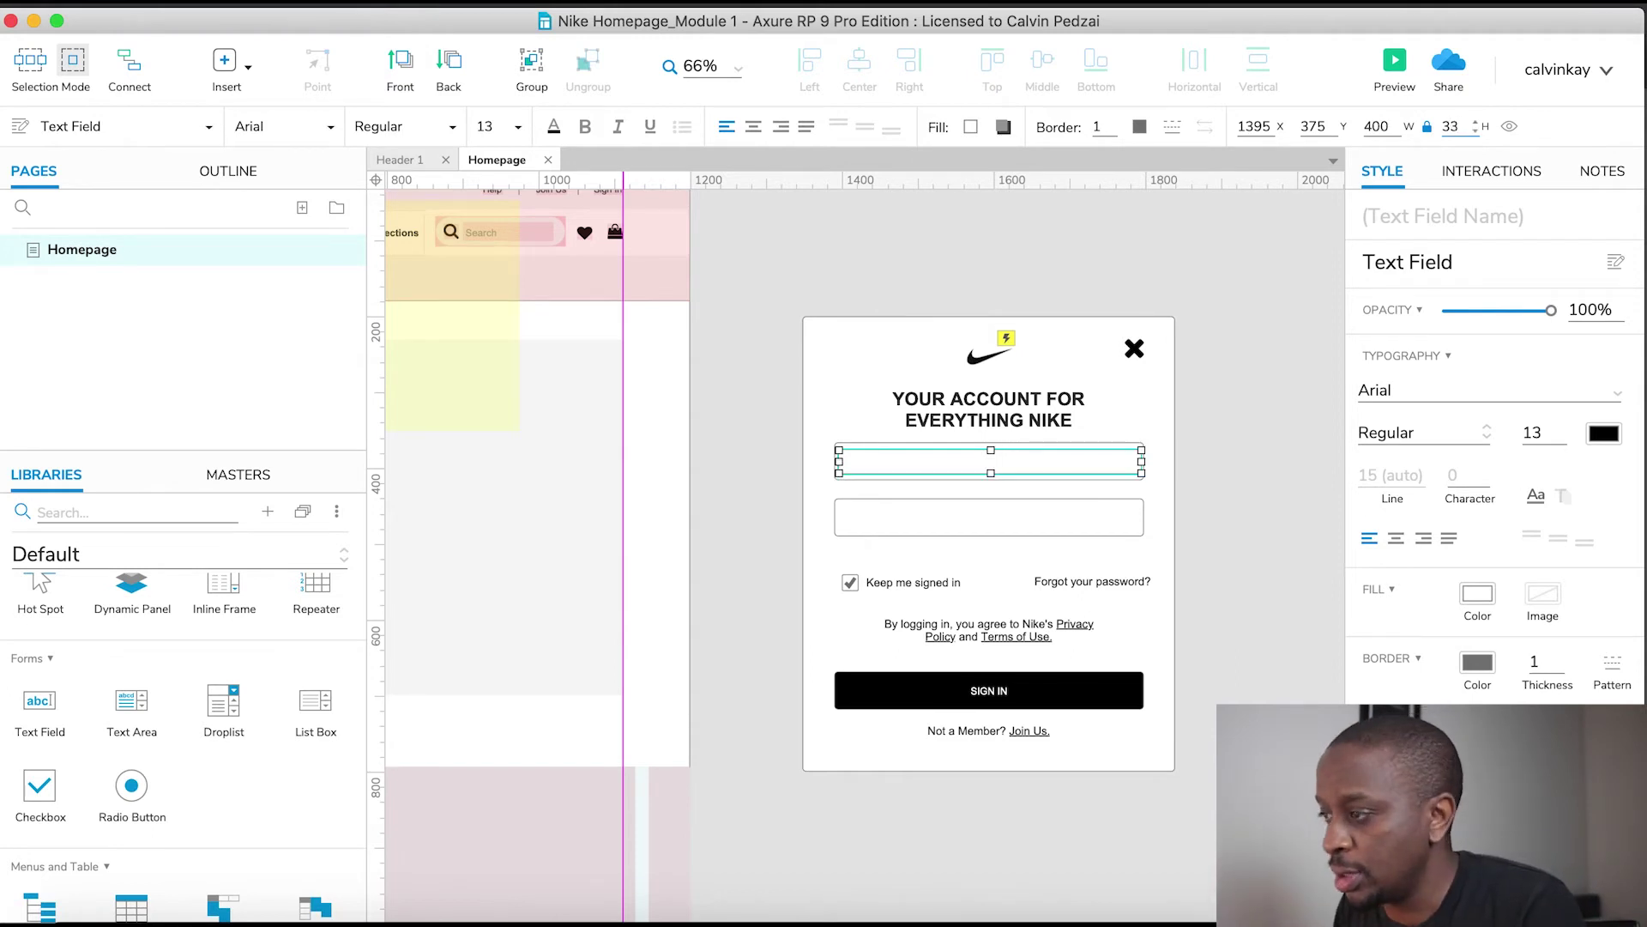
pyautogui.click(1424, 127)
pyautogui.click(1461, 126)
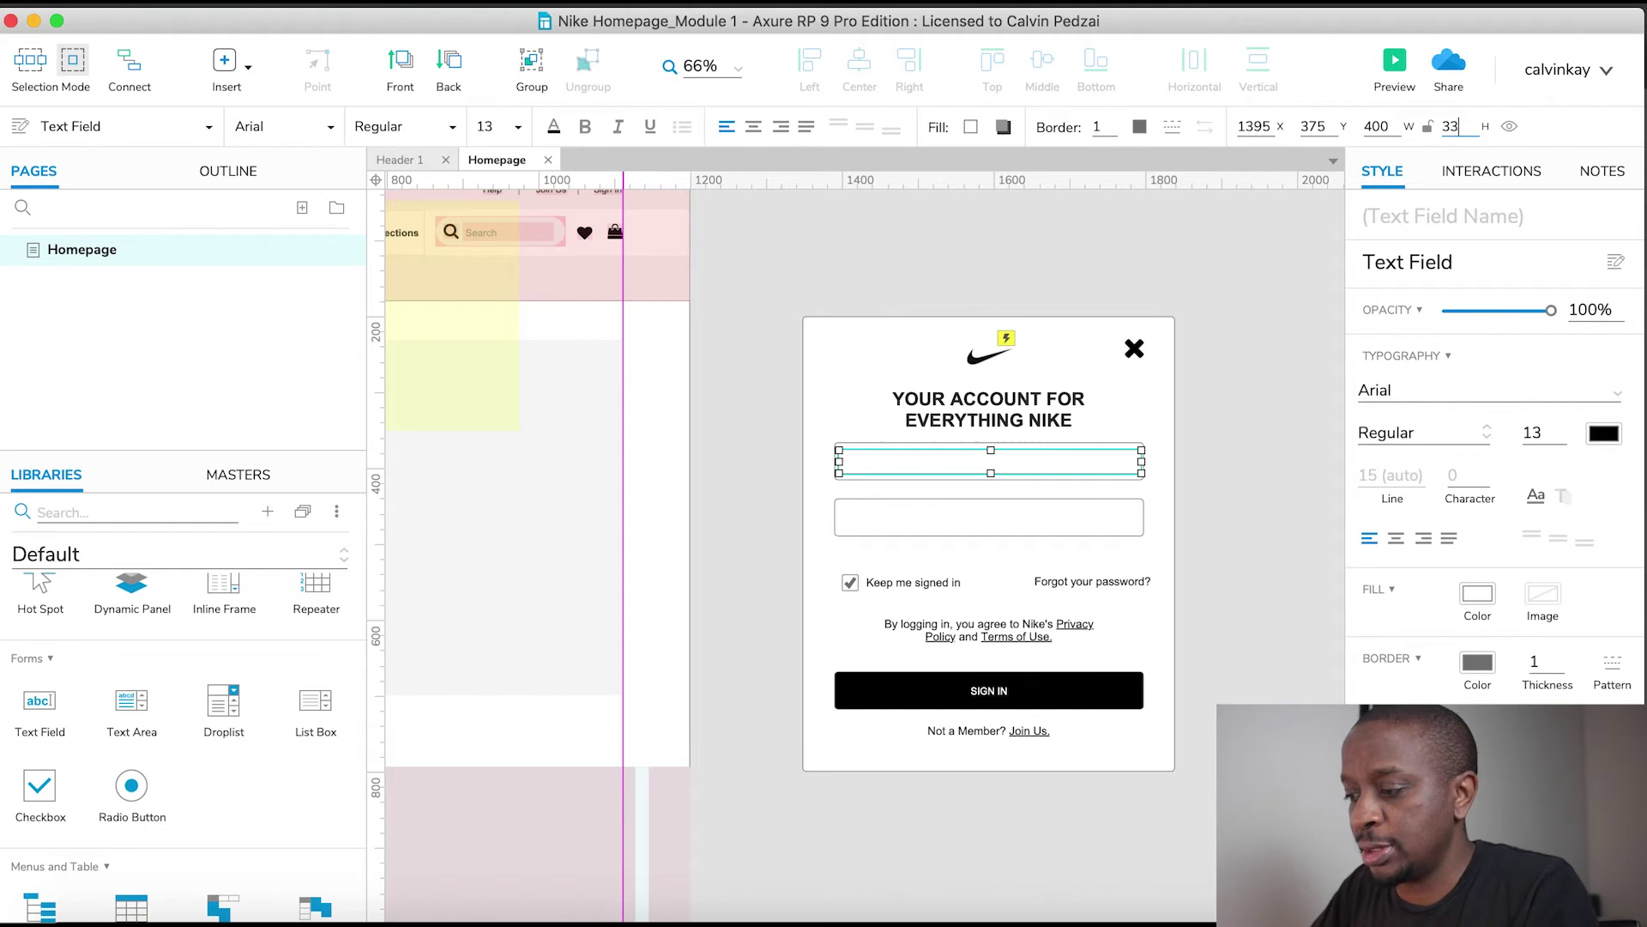
pyautogui.write('6')
pyautogui.press('Return')
# Centre the text field horizontally and vertically within the upper box
pyautogui.click(1252, 357)
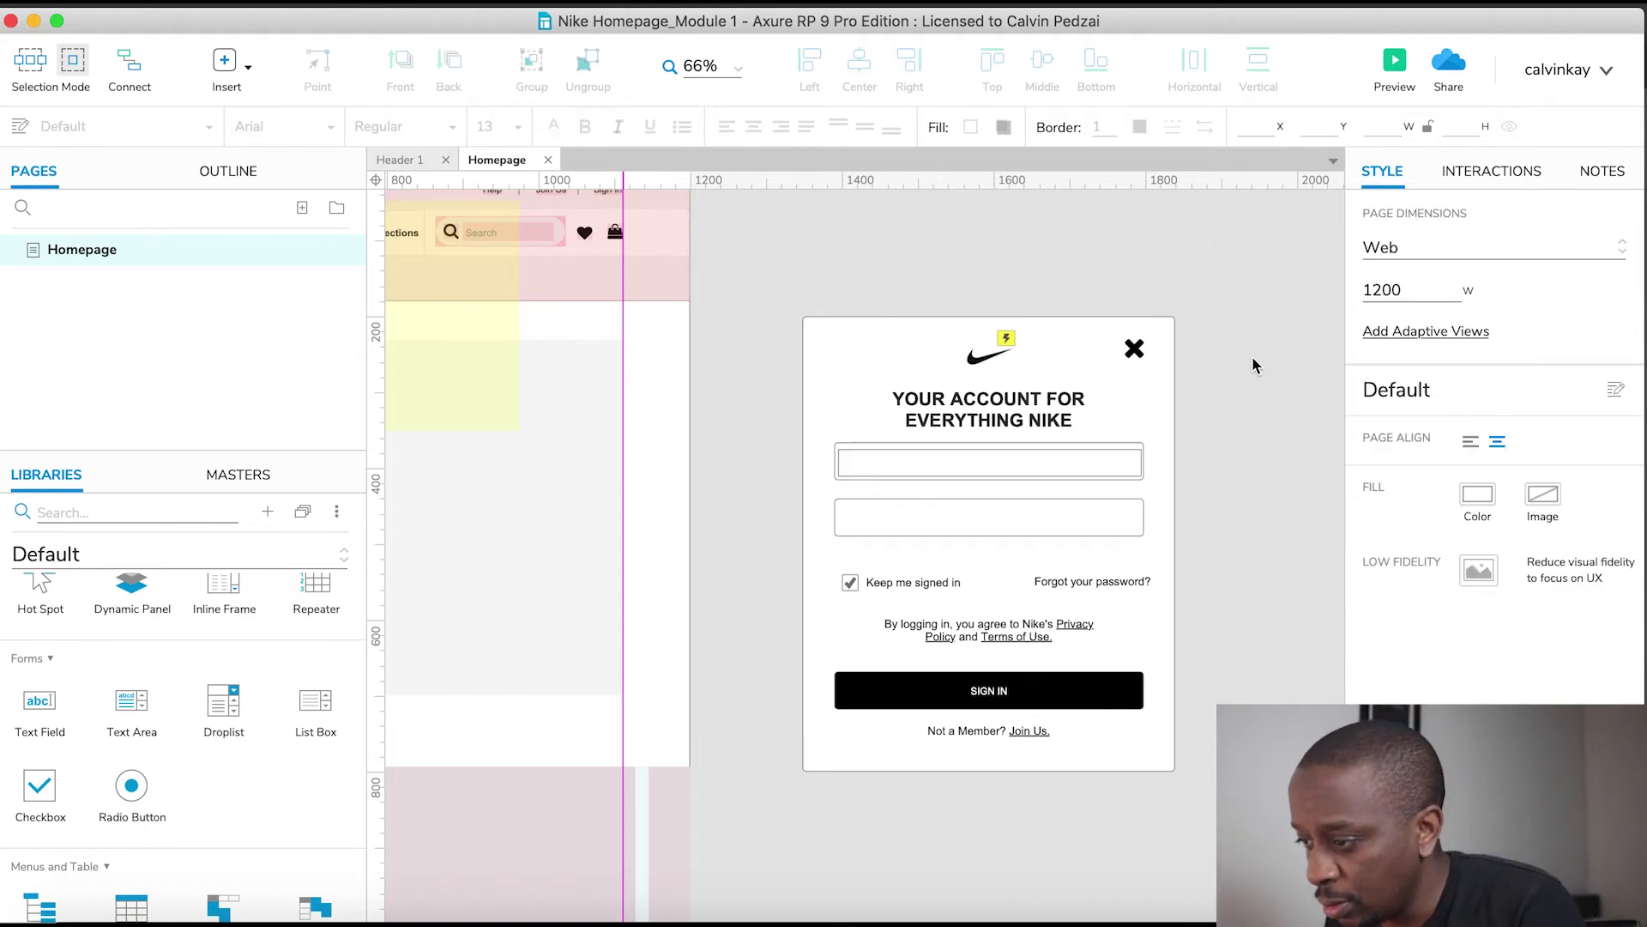
pyautogui.scroll(5, 997, 470)
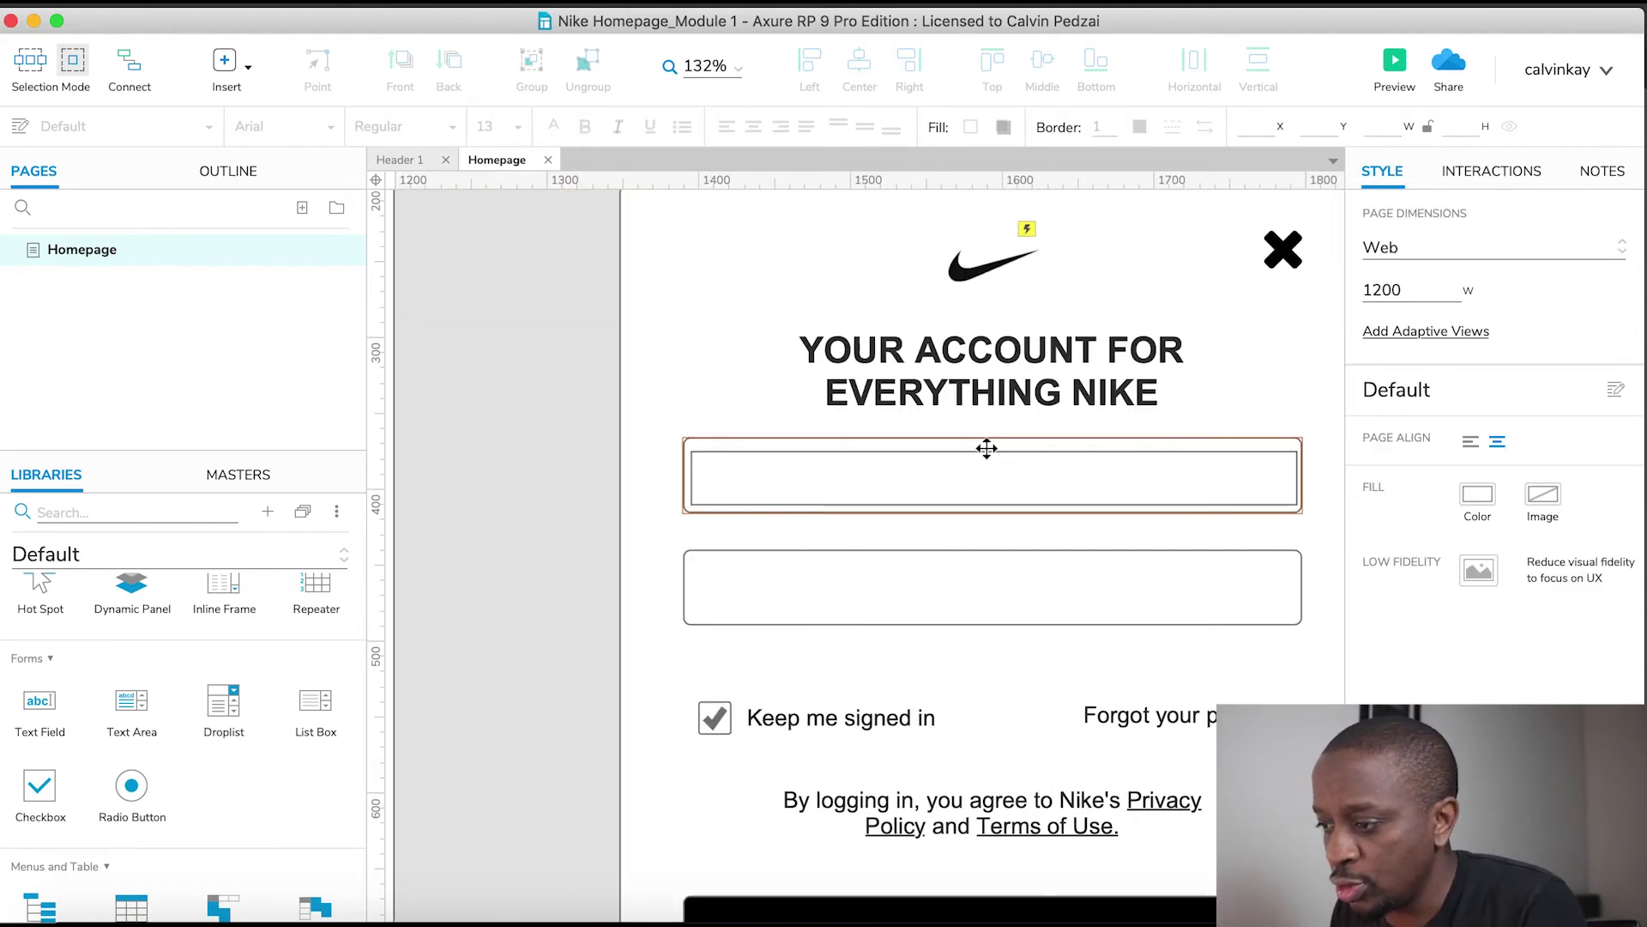
pyautogui.hscroll(3, 944, 442)
pyautogui.click(860, 434)
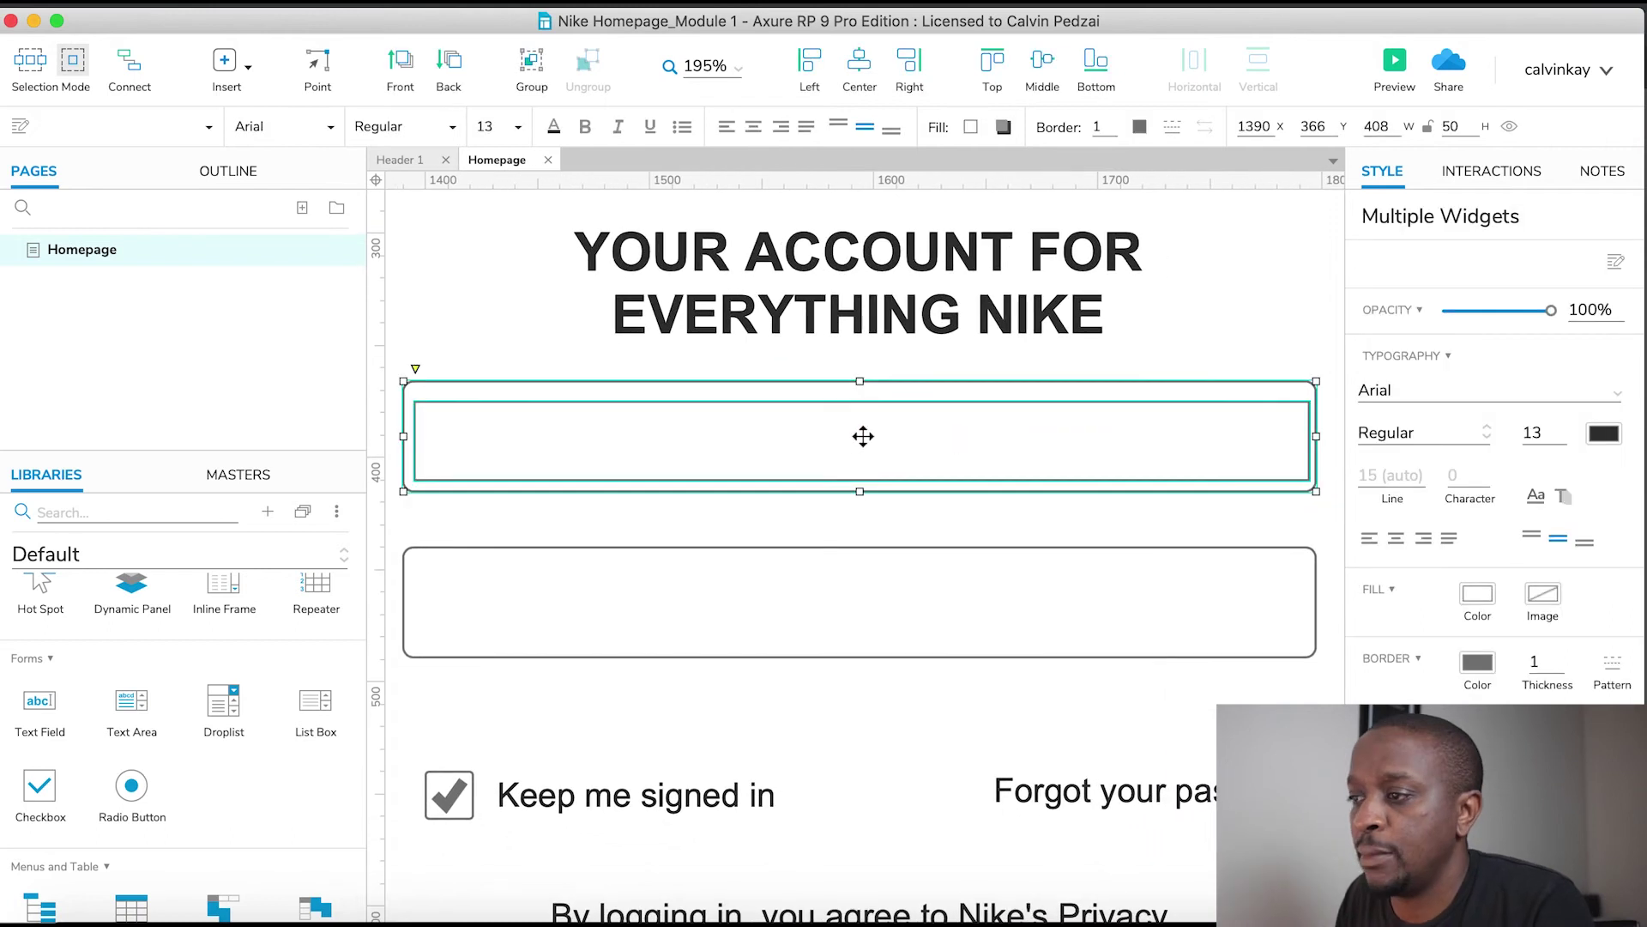
pyautogui.click(859, 66)
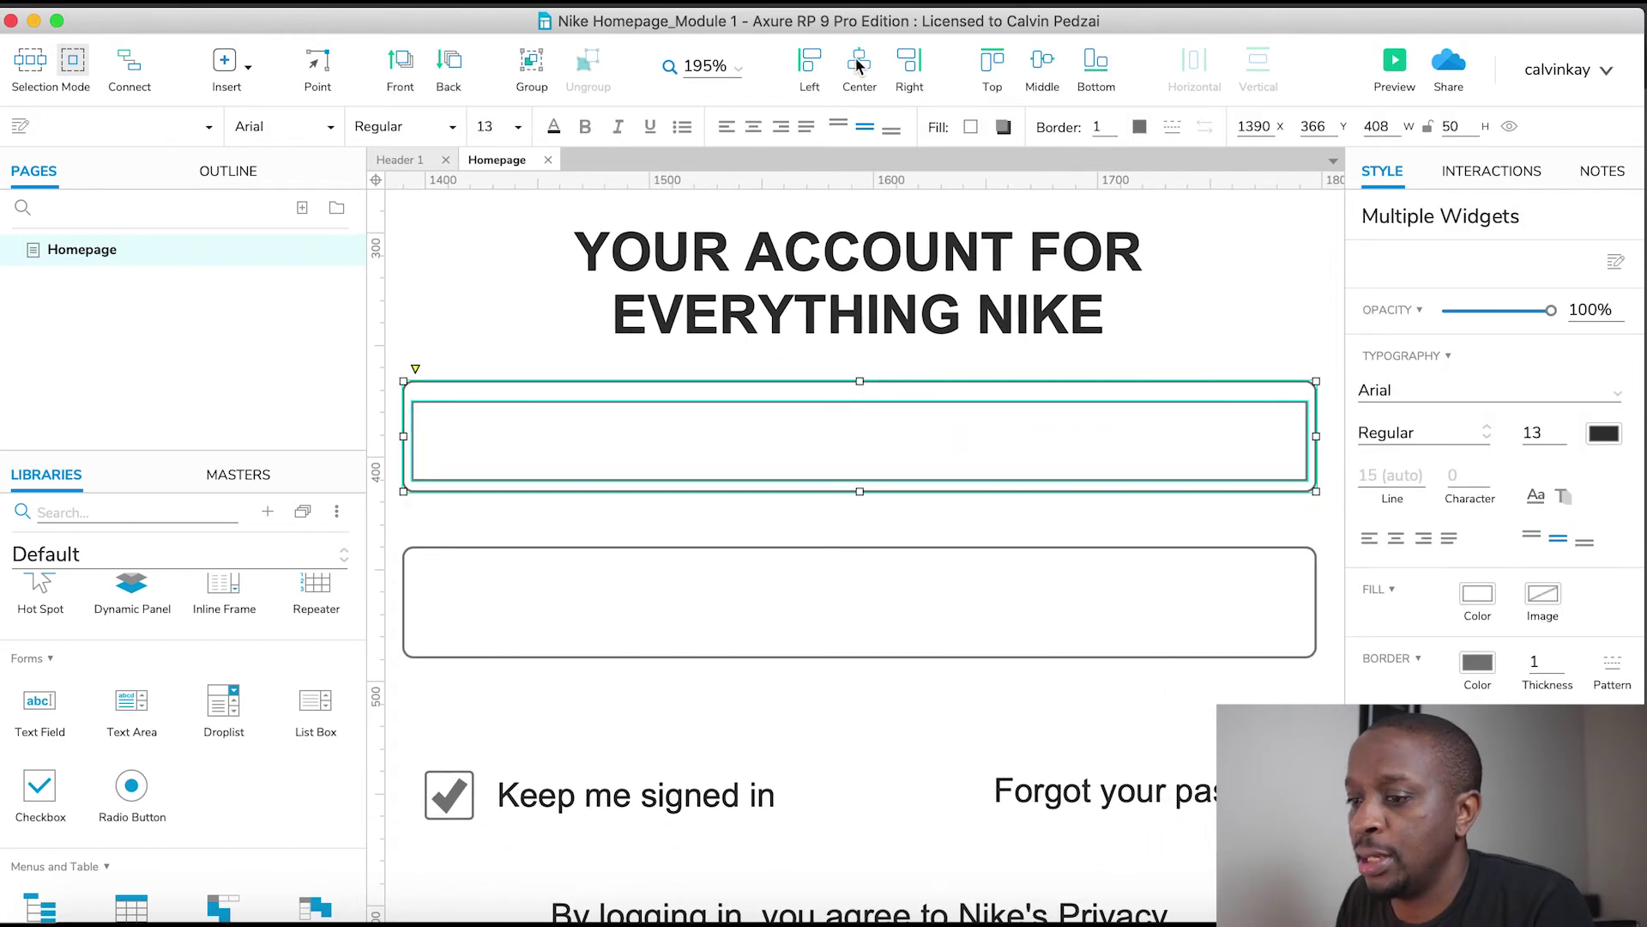
pyautogui.click(1050, 67)
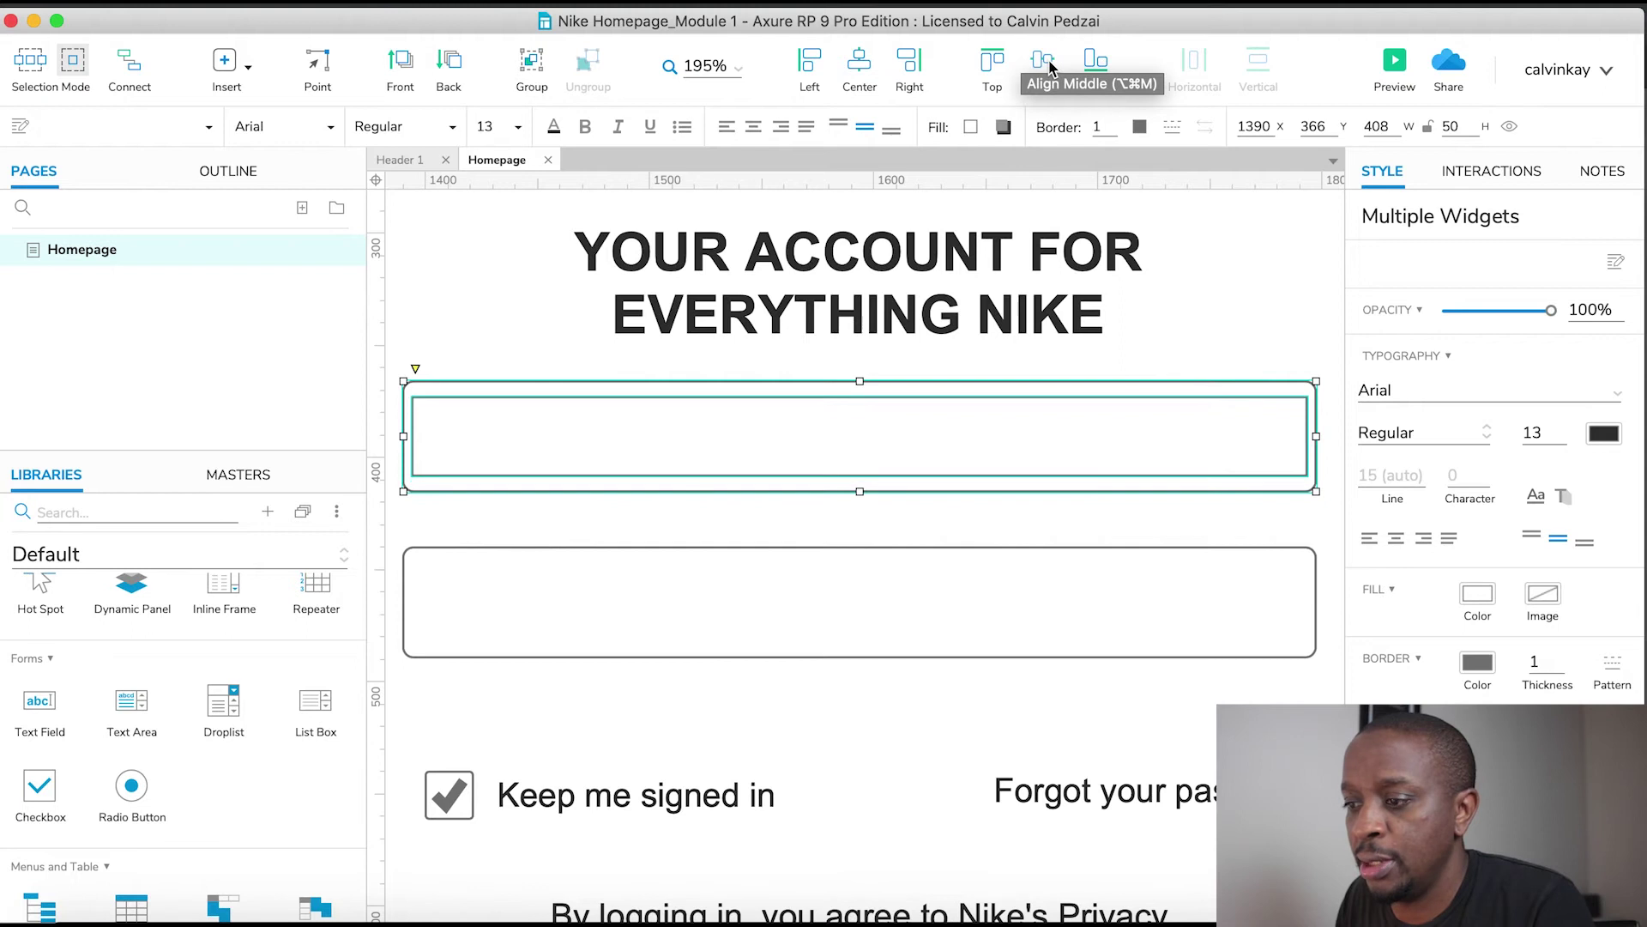
# Copy the text field into the lower box, with corner radius 5 and height 50
pyautogui.click(1187, 561)
pyautogui.click(1048, 462)
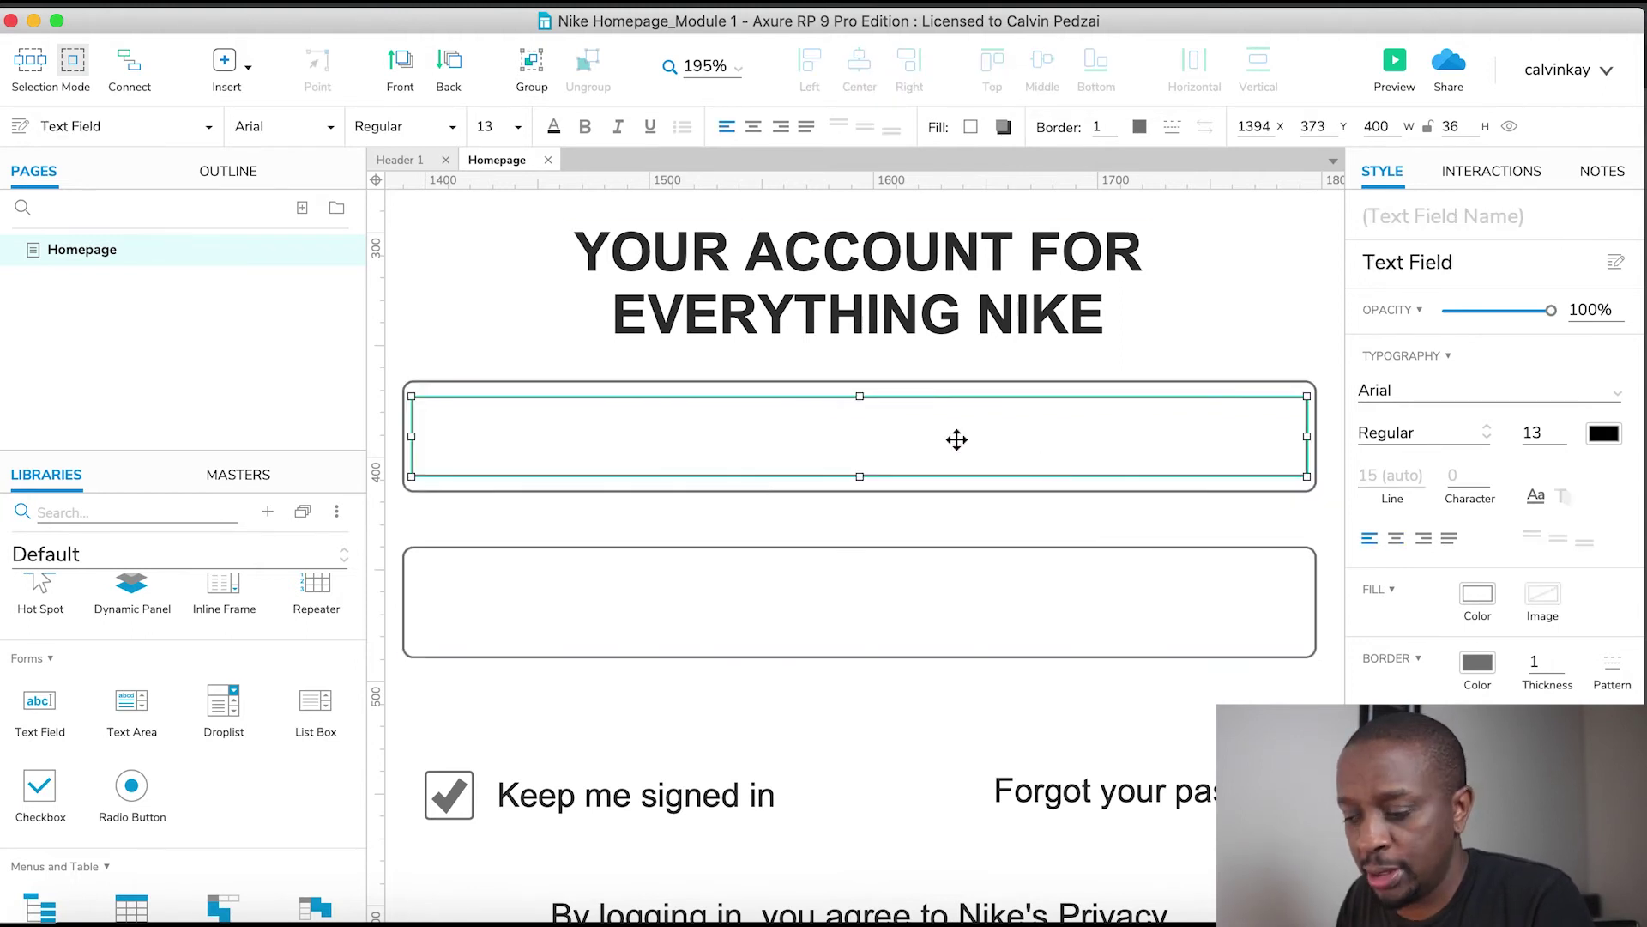
pyautogui.moveTo(956, 439); pyautogui.dragTo(956, 606)
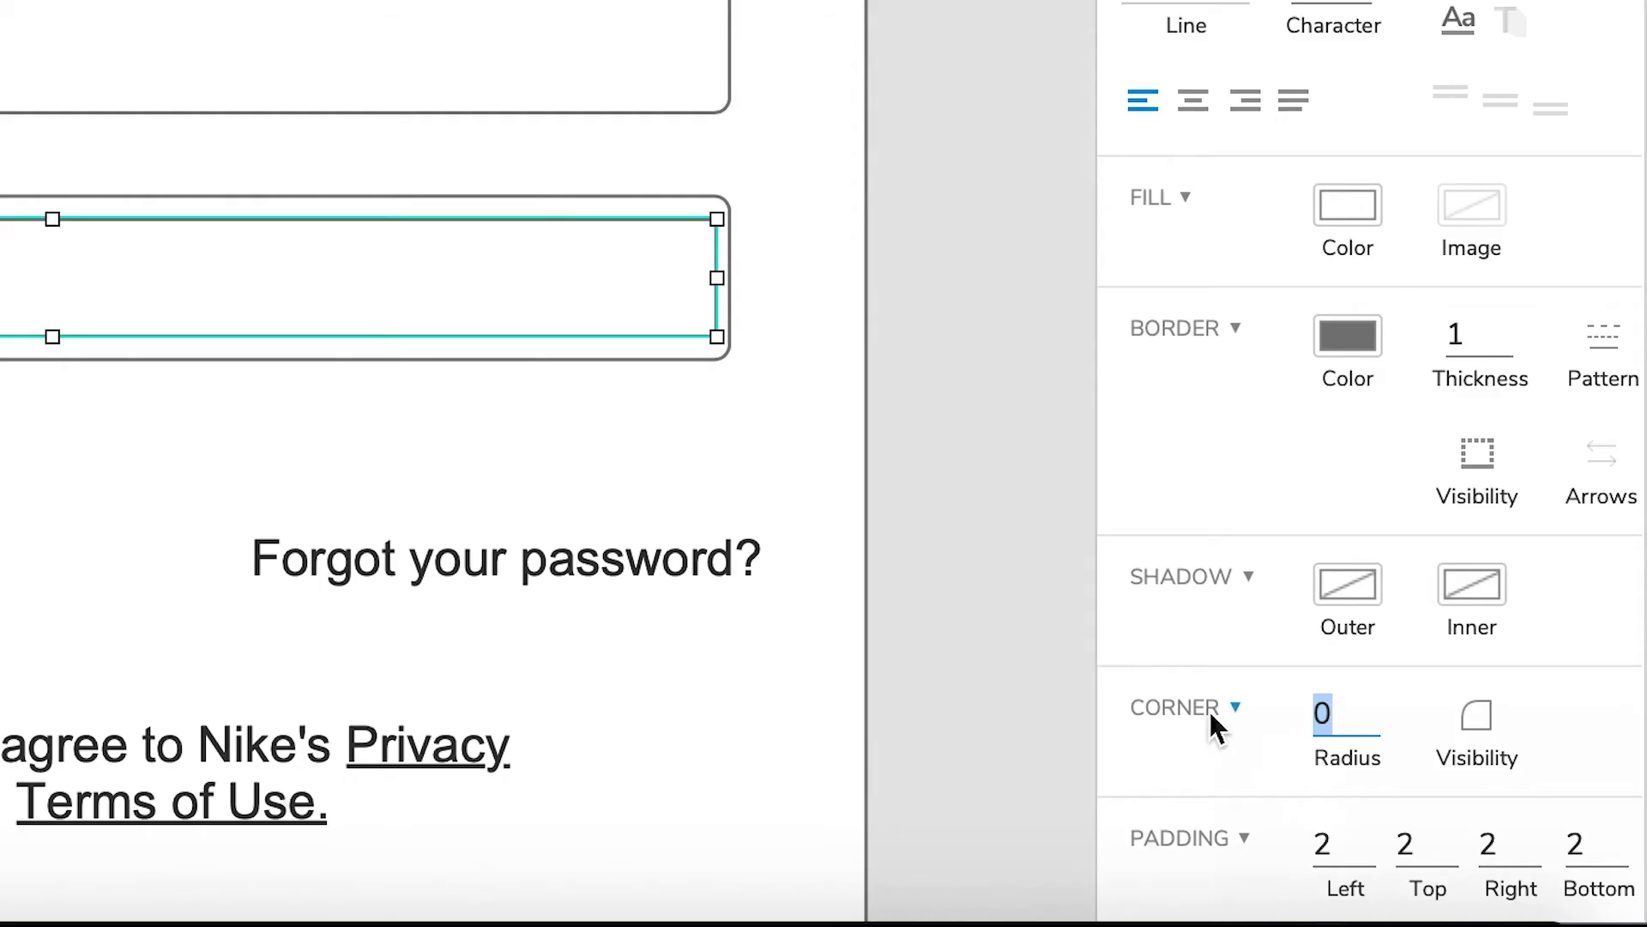
pyautogui.write('5')
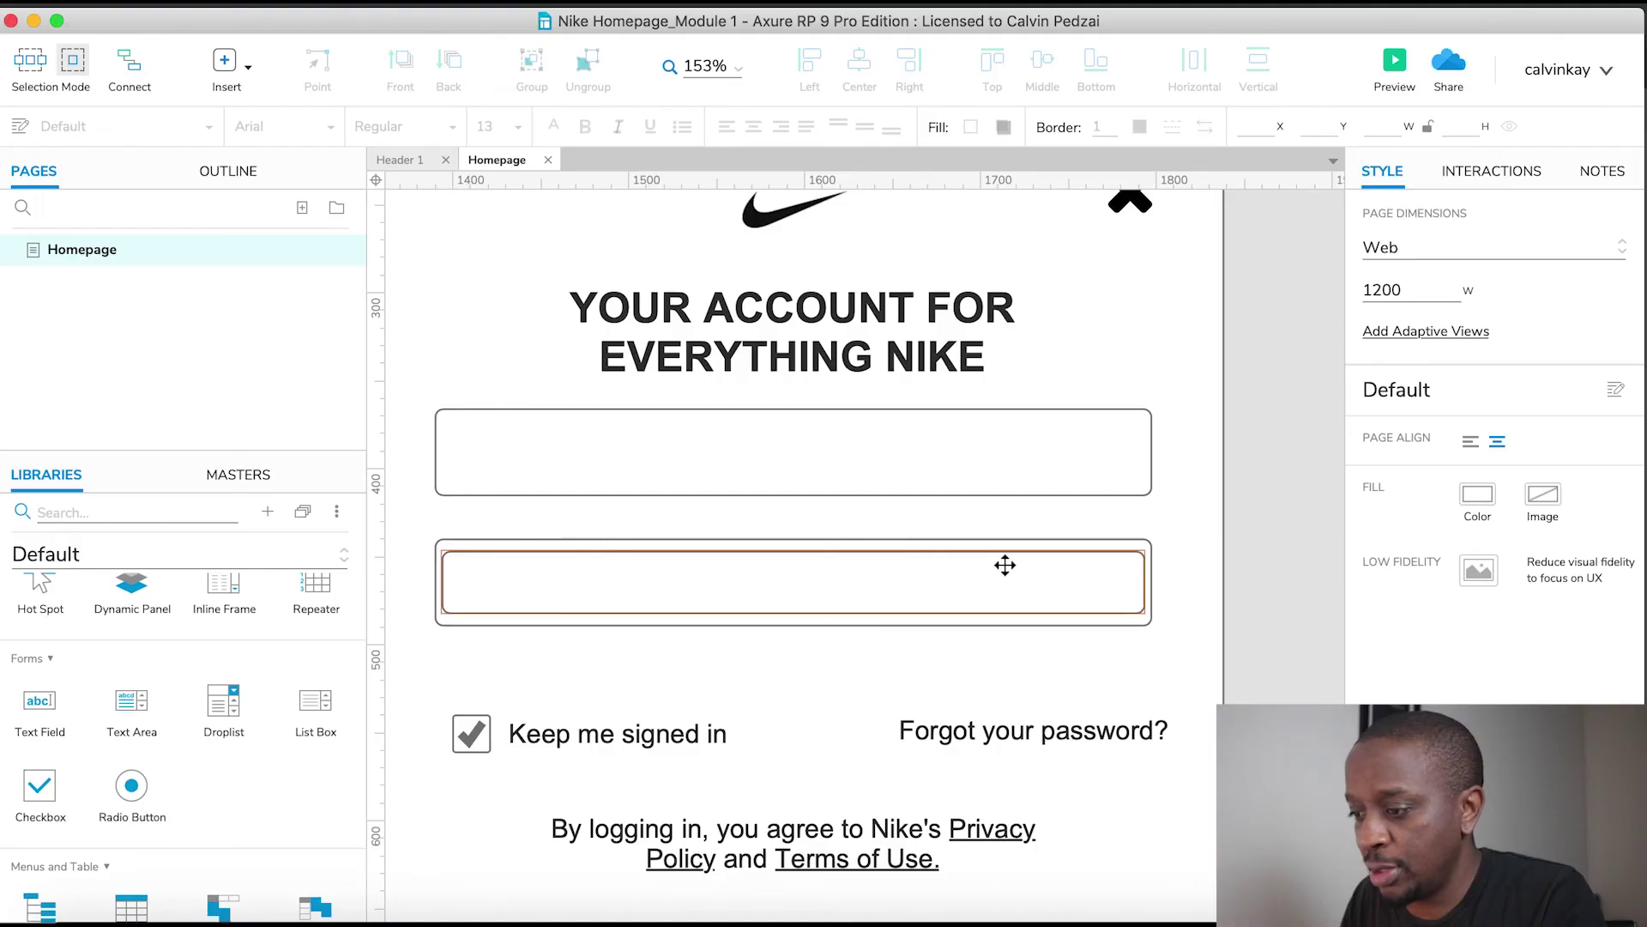
pyautogui.click(448, 242)
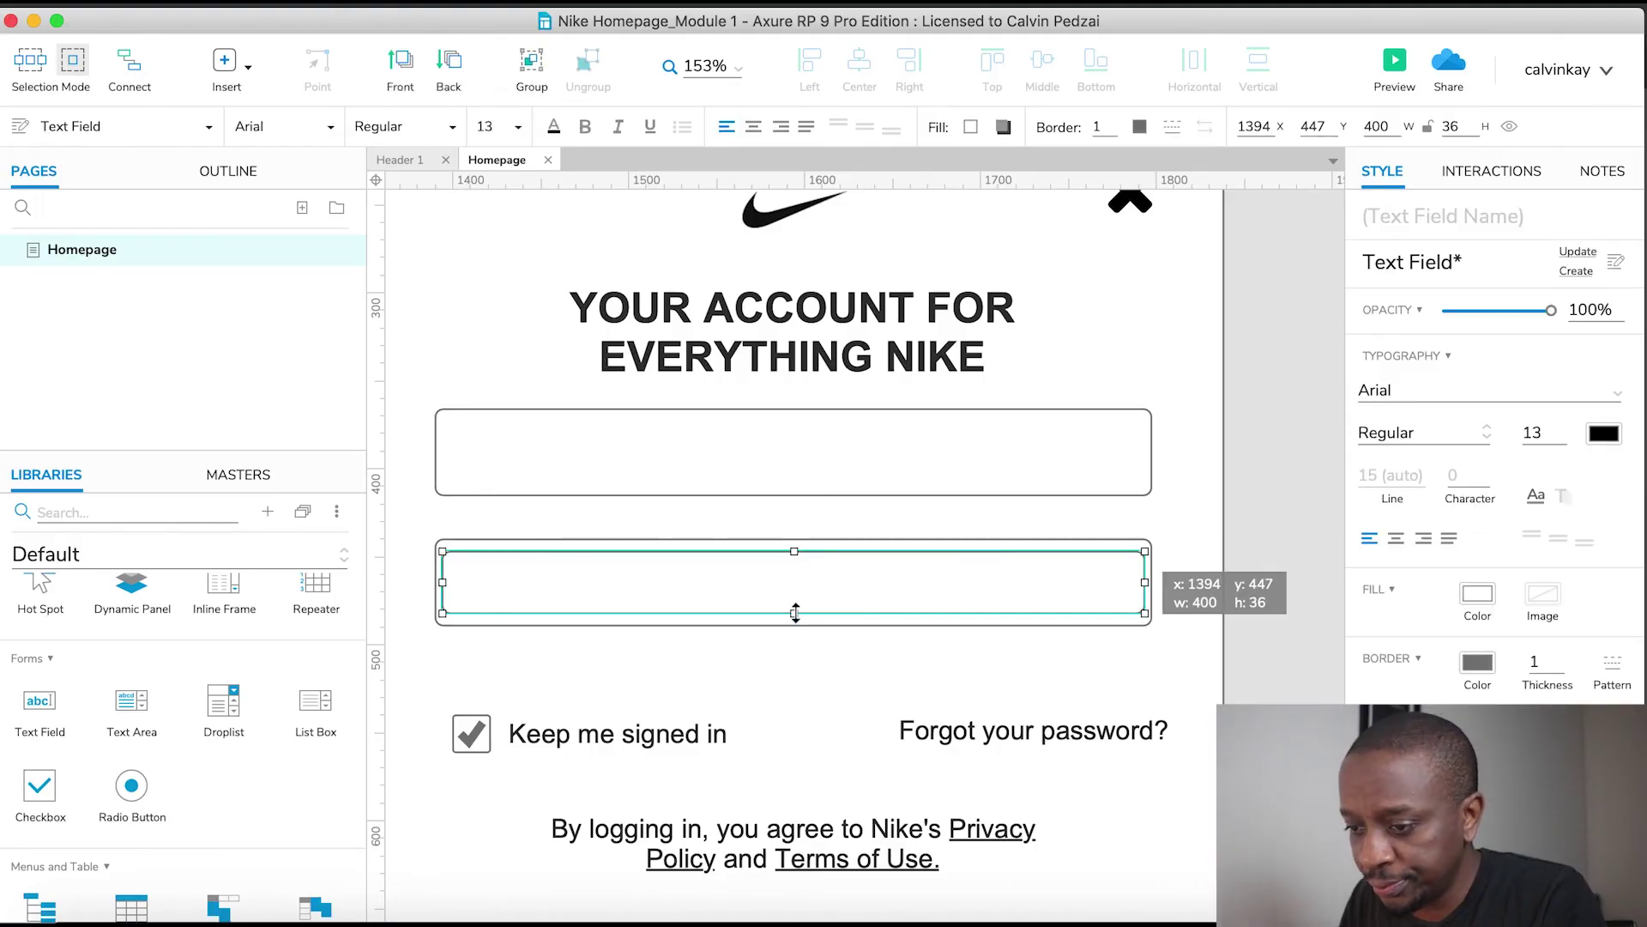
pyautogui.moveTo(795, 613); pyautogui.dragTo(795, 625)
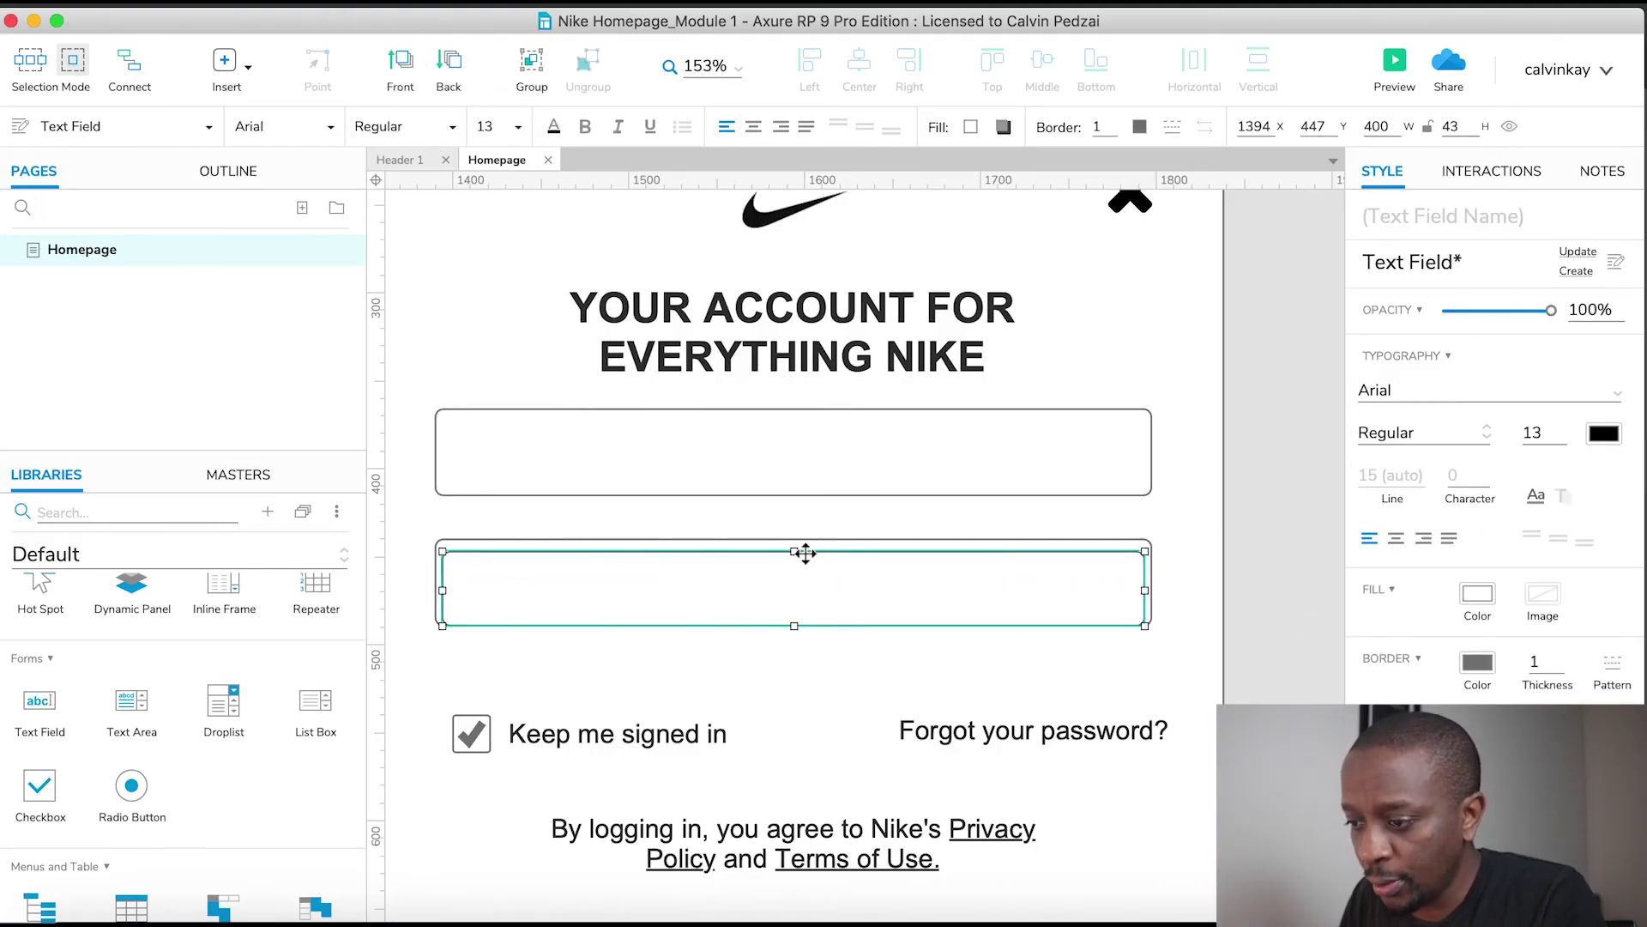
pyautogui.moveTo(794, 552); pyautogui.dragTo(794, 539)
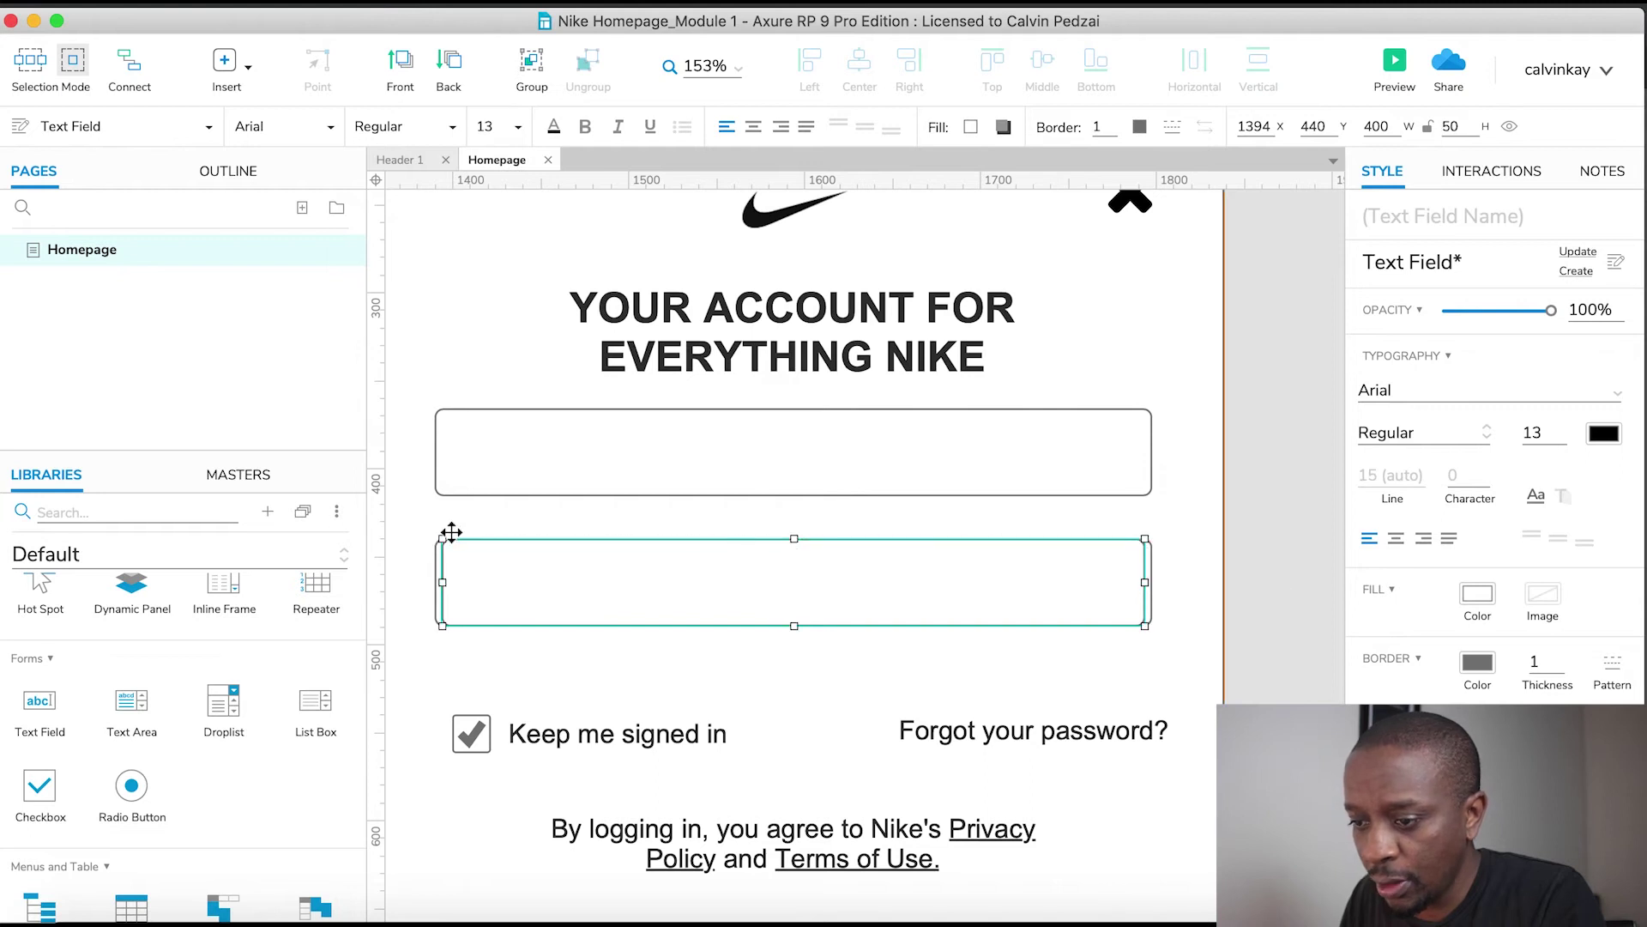
pyautogui.click(435, 552)
pyautogui.click(846, 658)
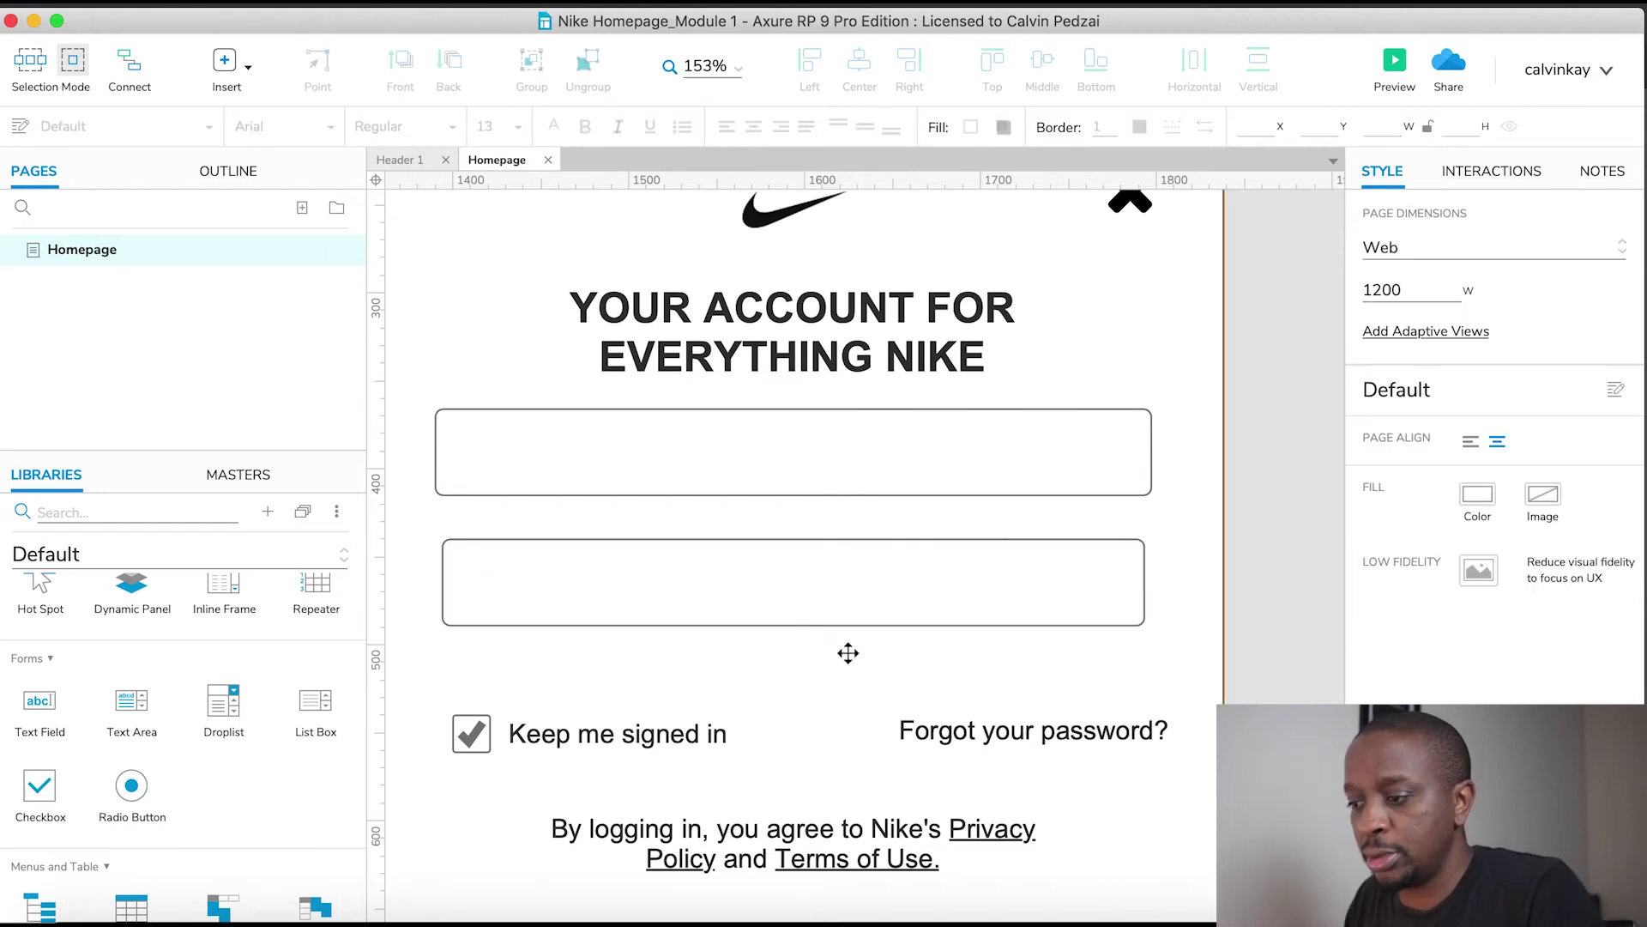
# Copy the lower 400×50 text field up into the upper slot
pyautogui.click(785, 444)
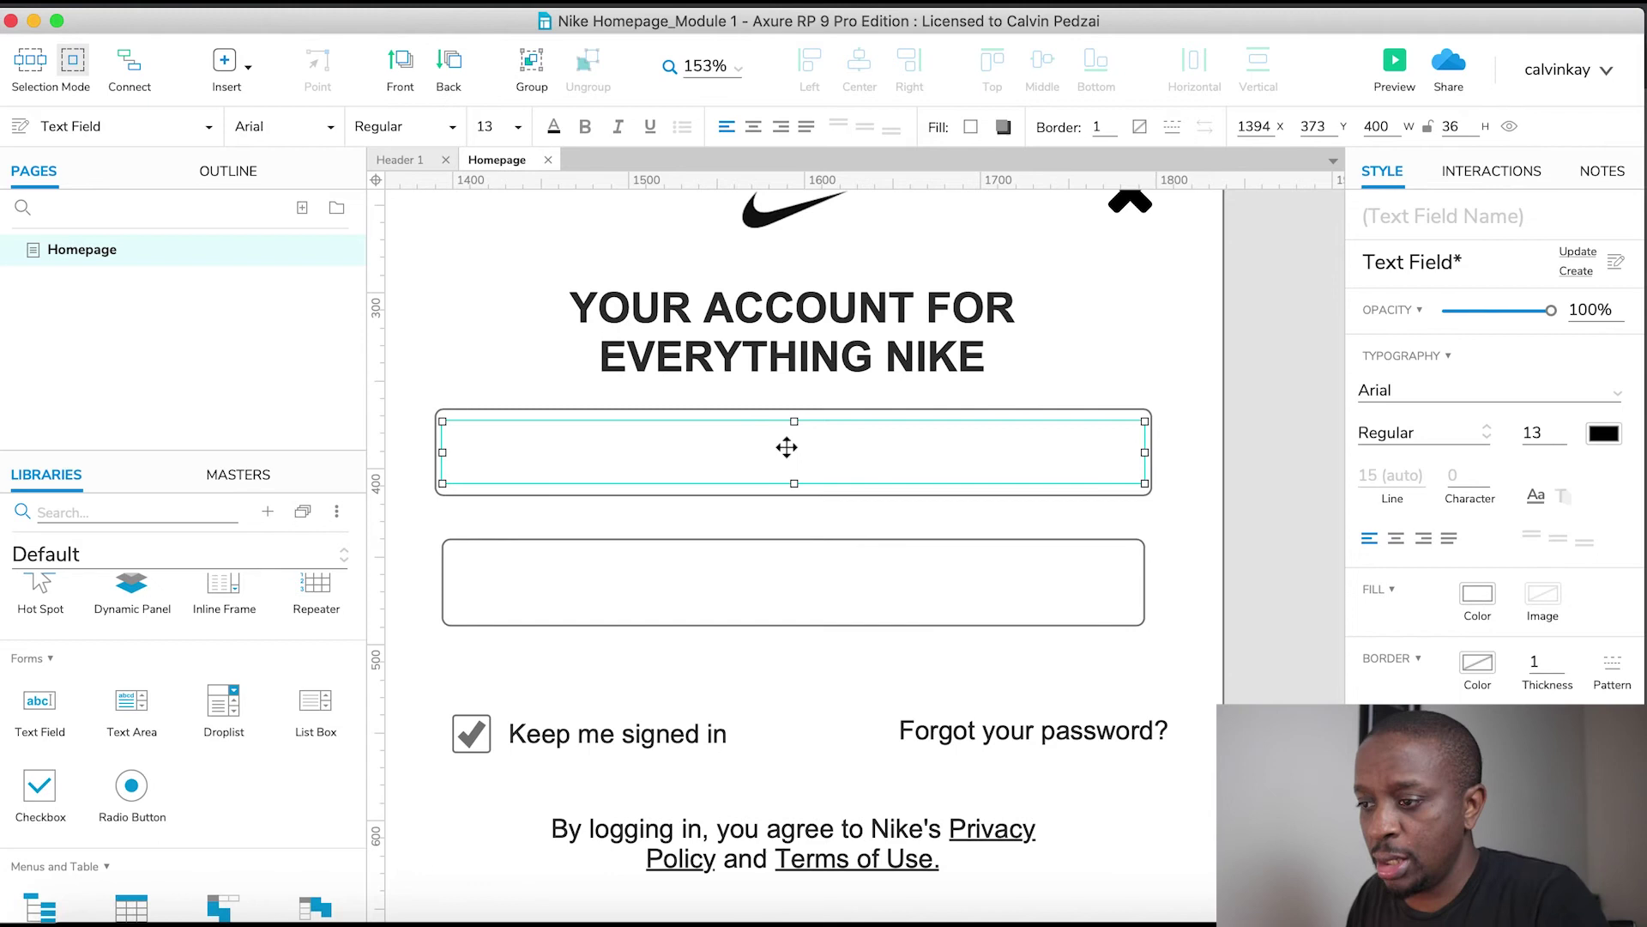
pyautogui.click(938, 532)
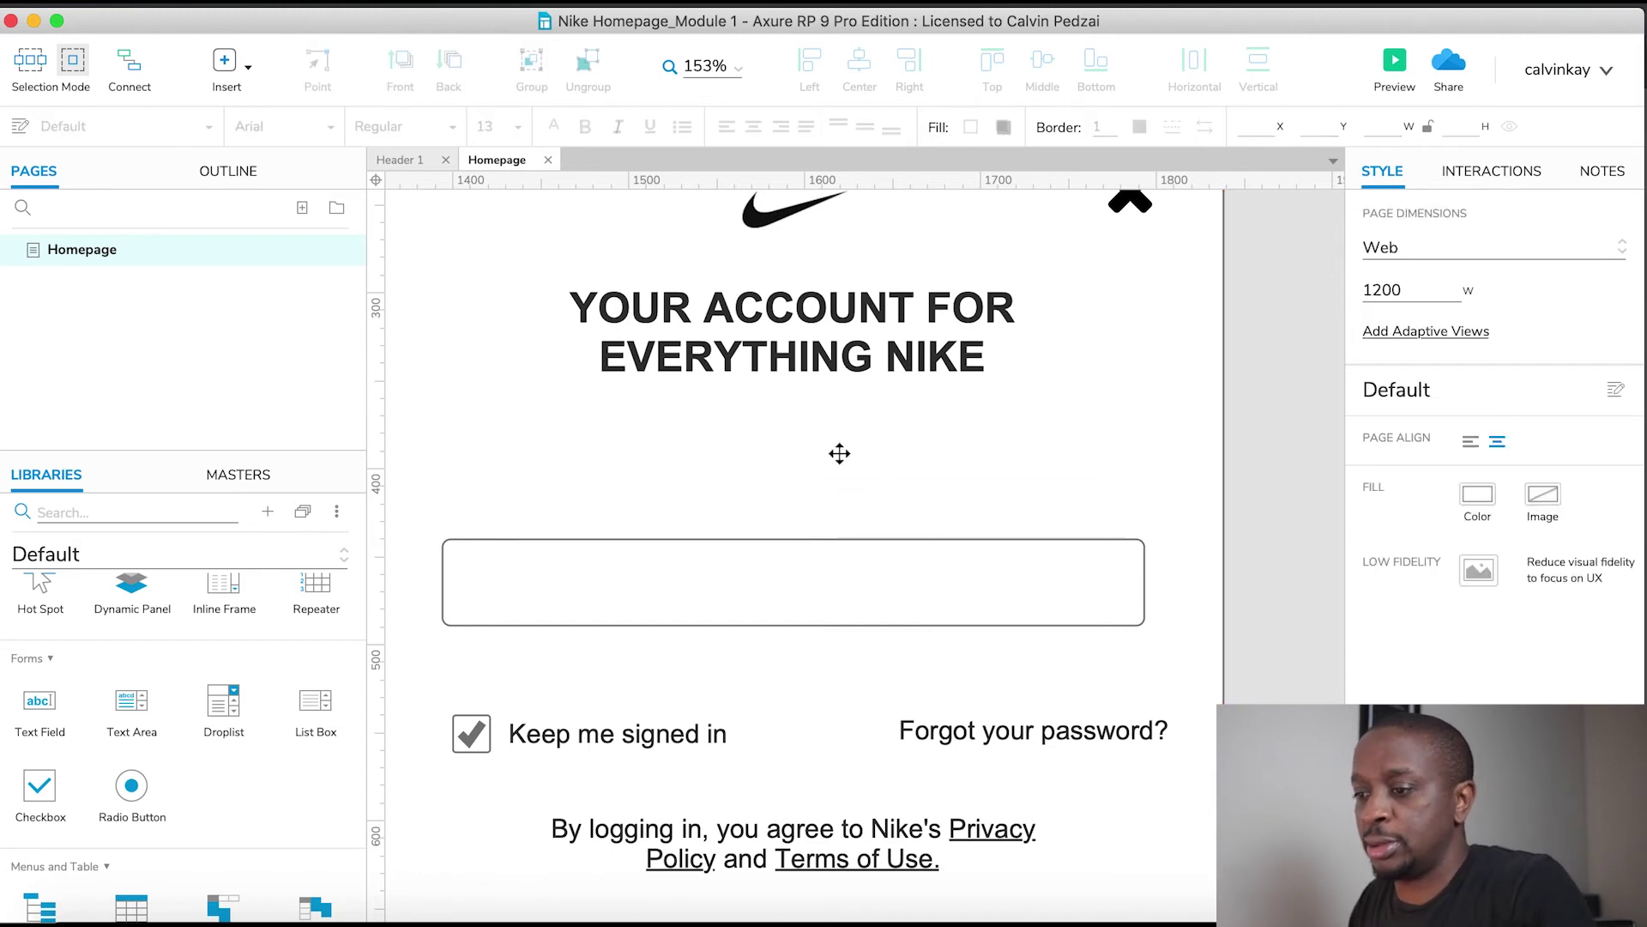
pyautogui.click(776, 590)
pyautogui.moveTo(775, 590); pyautogui.dragTo(772, 478)
pyautogui.click(1243, 522)
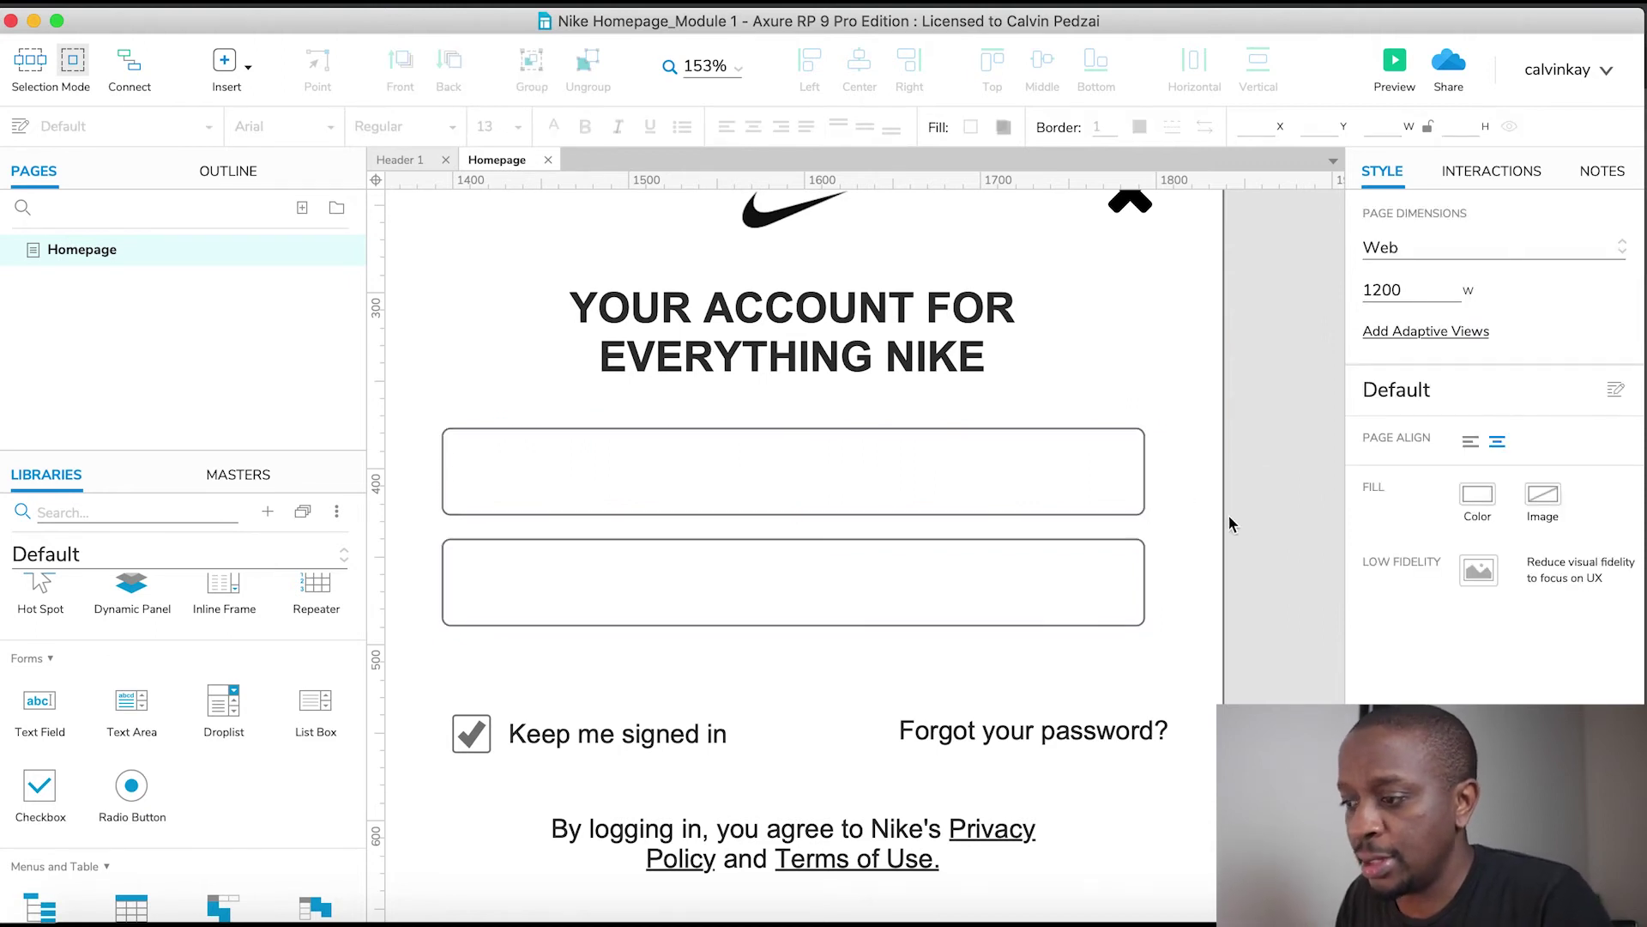
# Give the first text field the hint text "Email Address"
pyautogui.click(1023, 466)
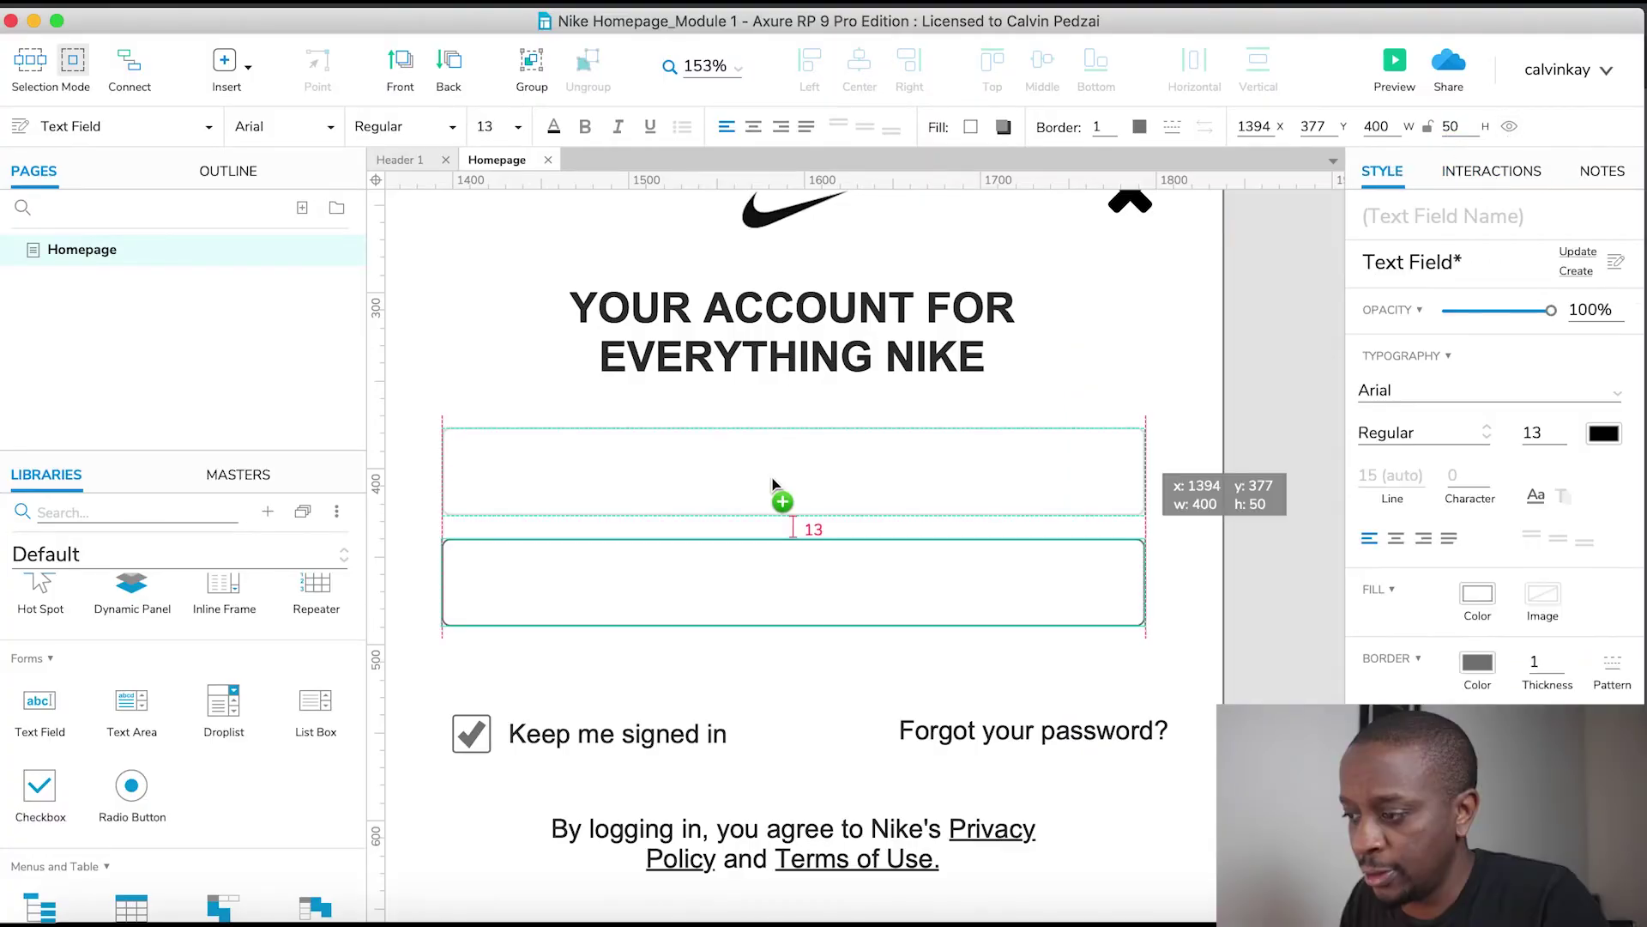
pyautogui.click(1244, 523)
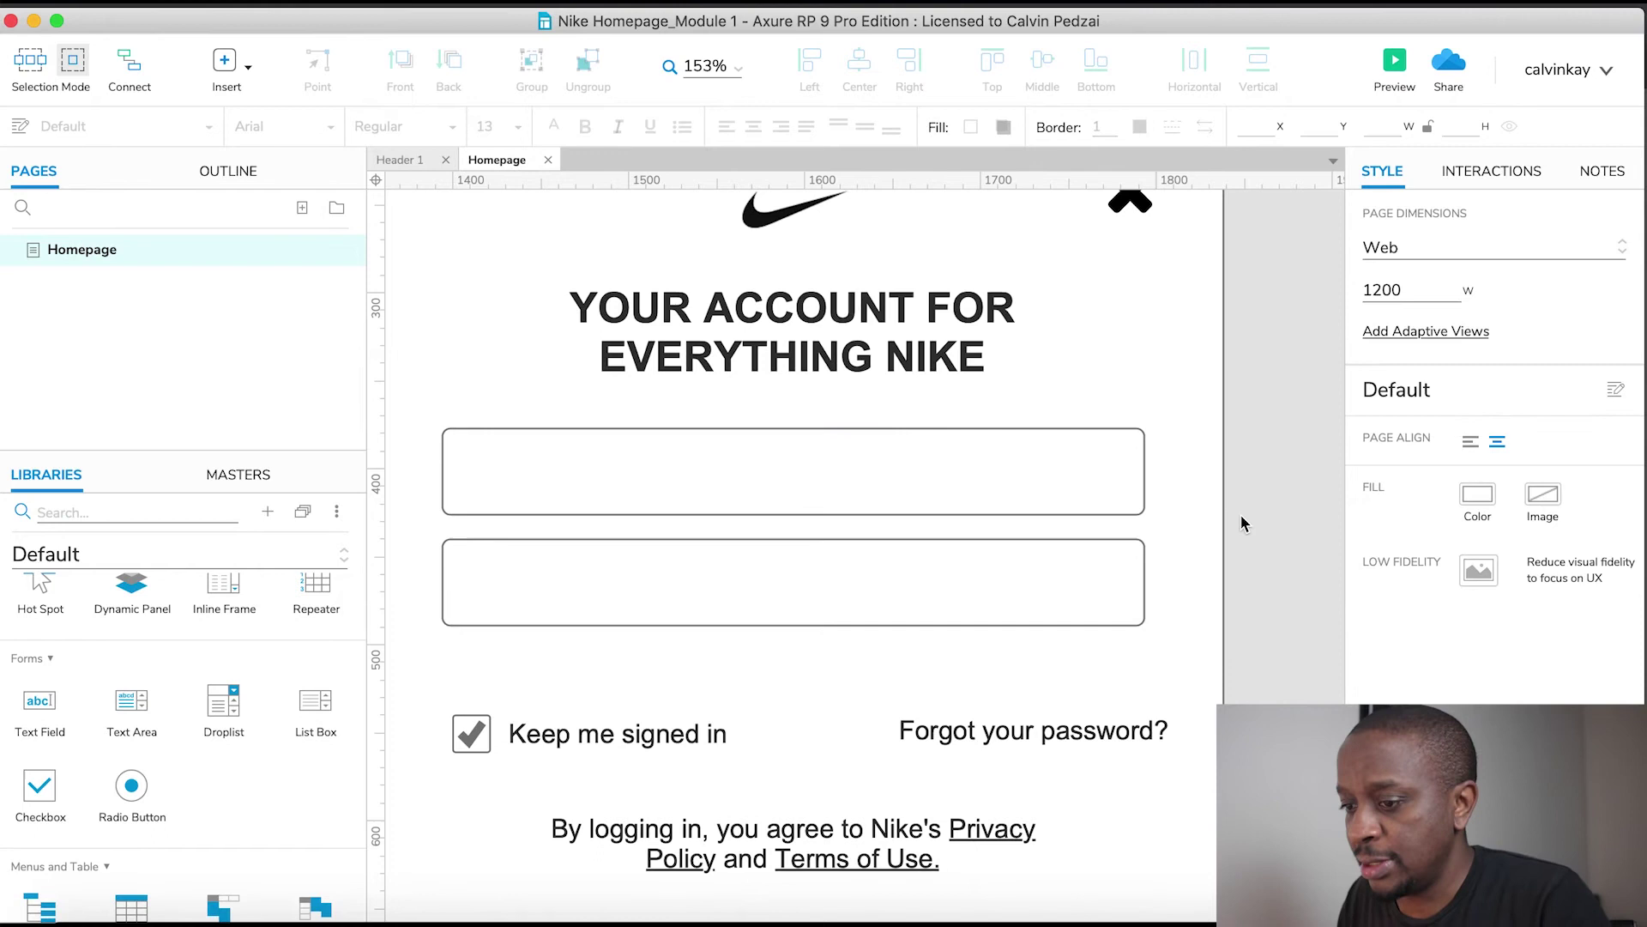
pyautogui.click(1024, 466)
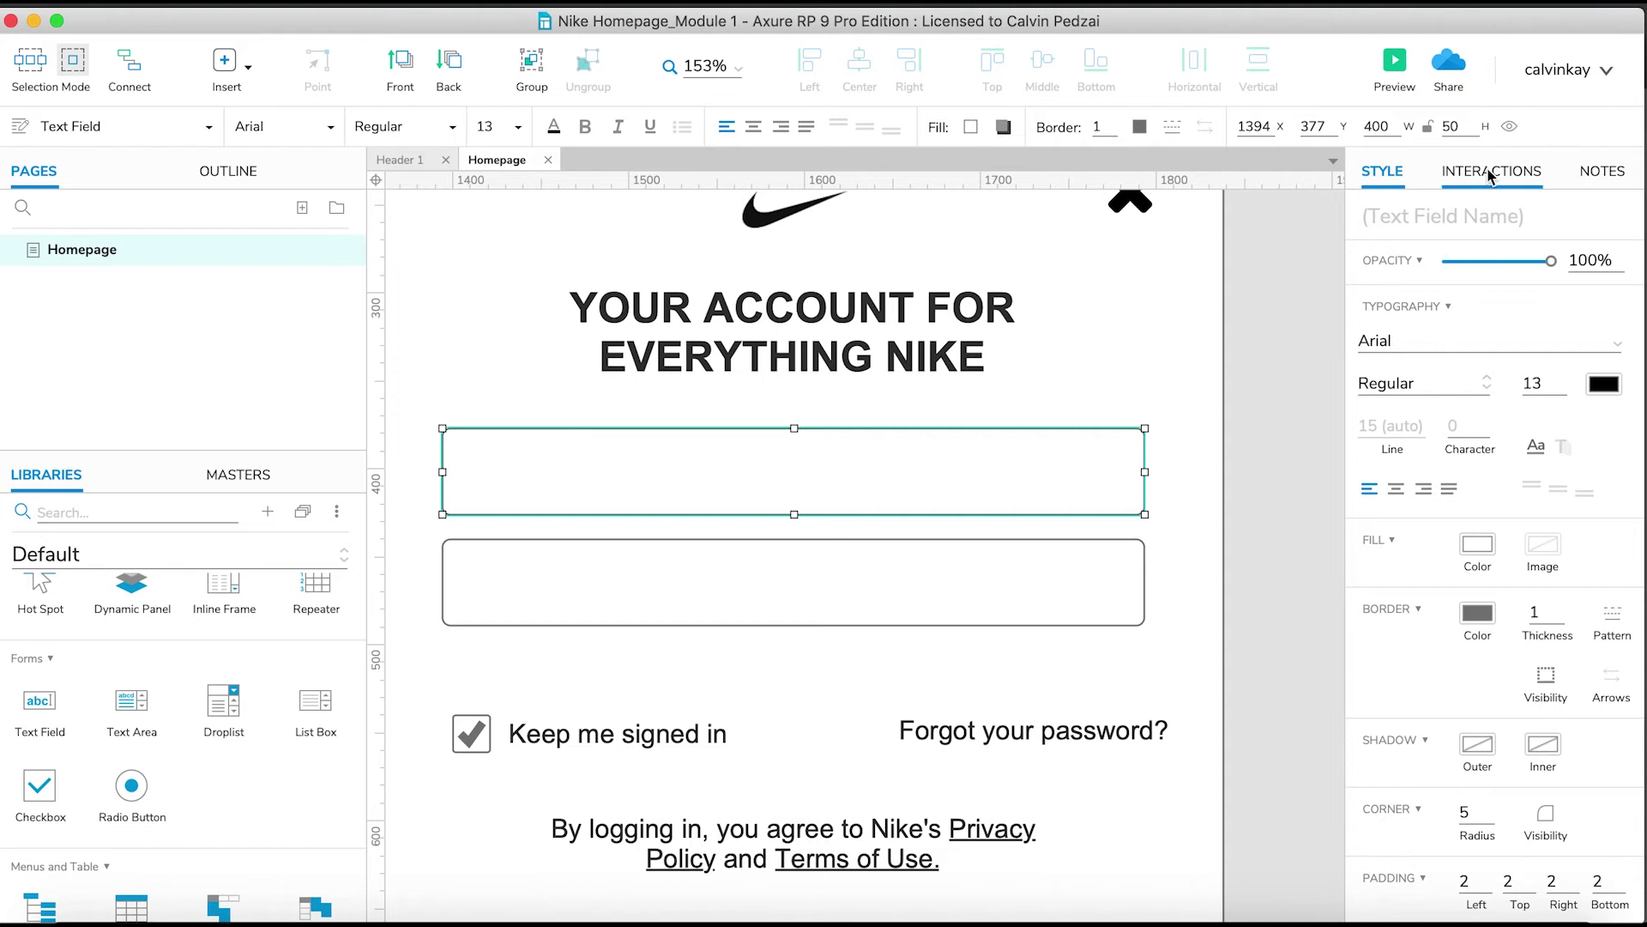
pyautogui.click(1489, 175)
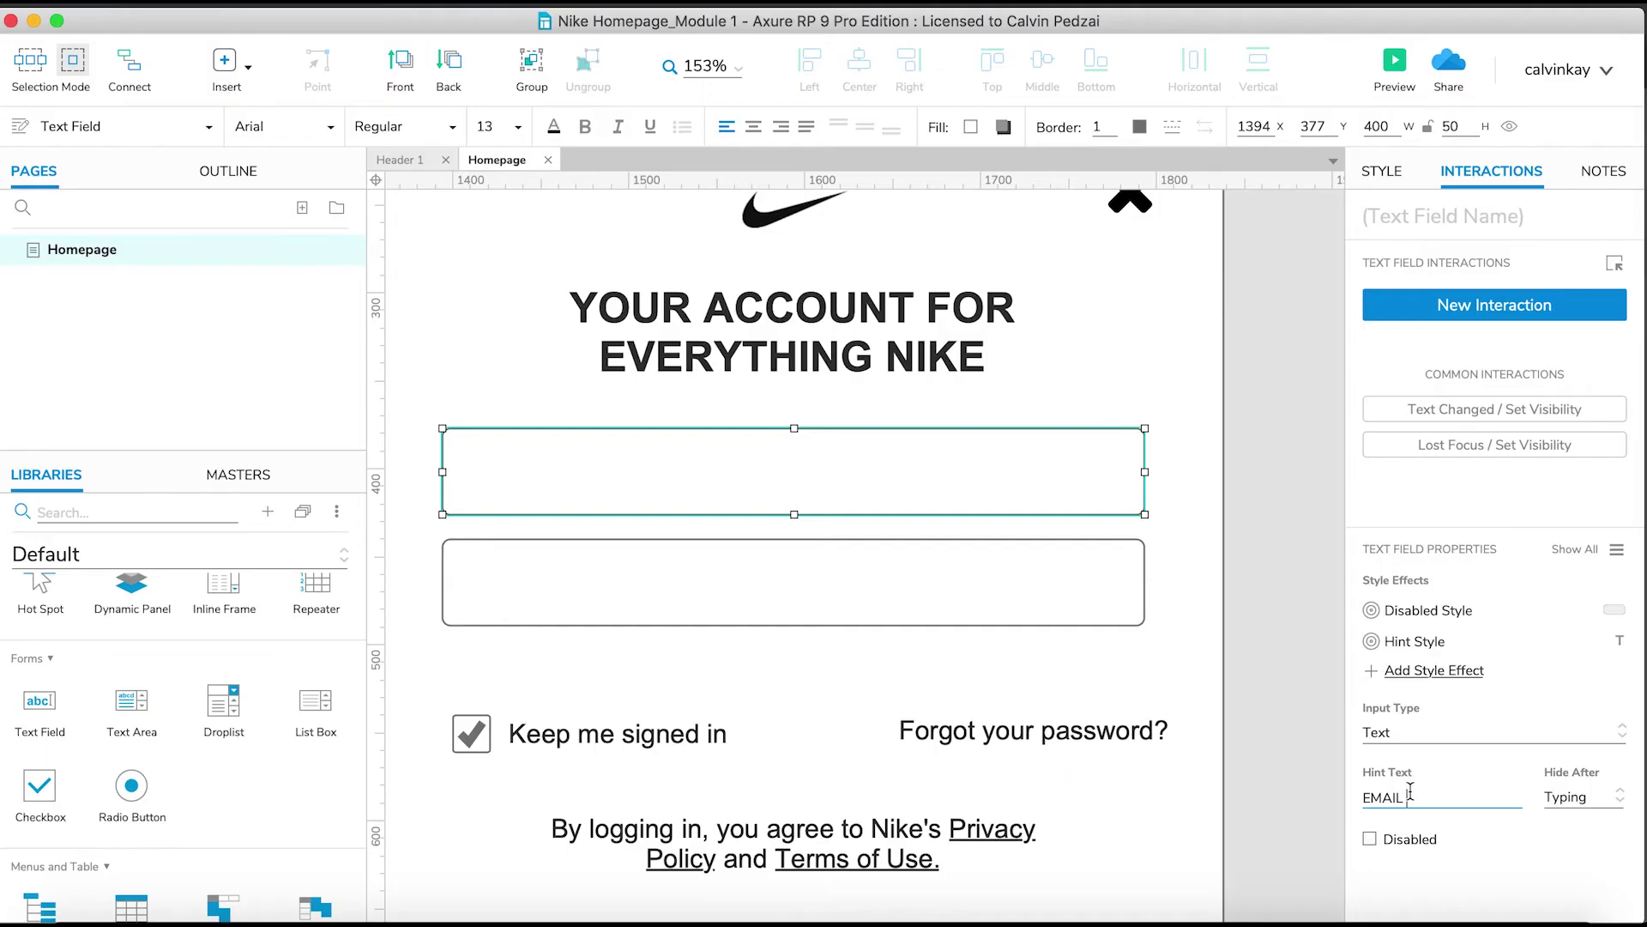
pyautogui.press('BackSpace')
pyautogui.press('BackSpace')
pyautogui.click(1315, 740)
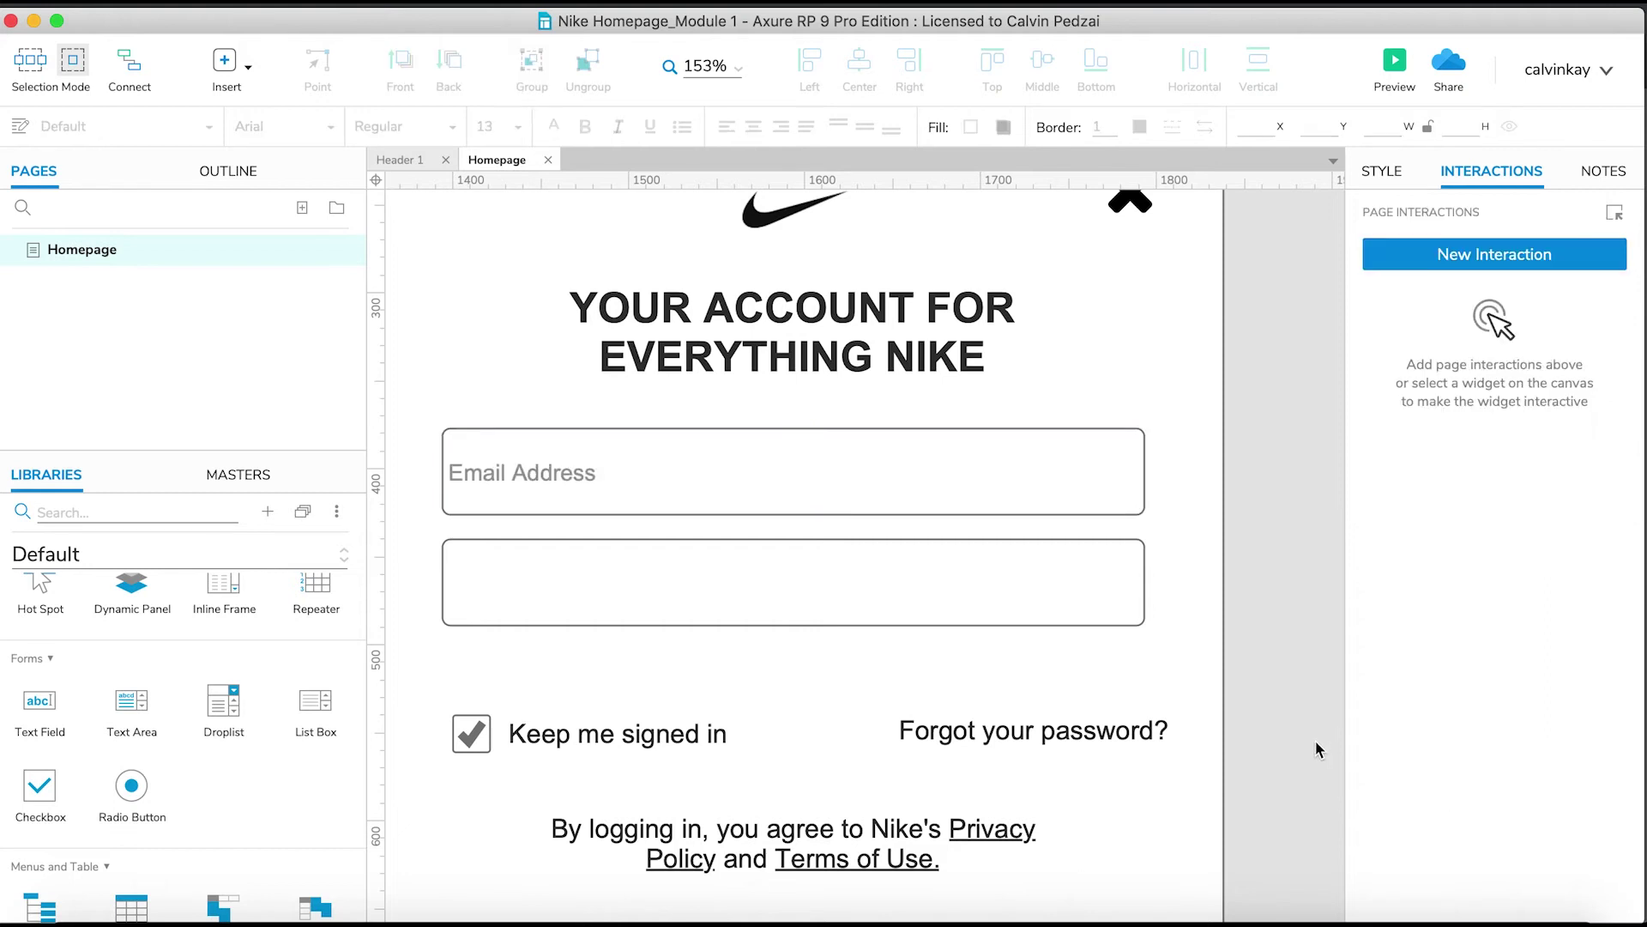
# Switch the second text field to the Password input type with a "Password" hint
pyautogui.click(829, 564)
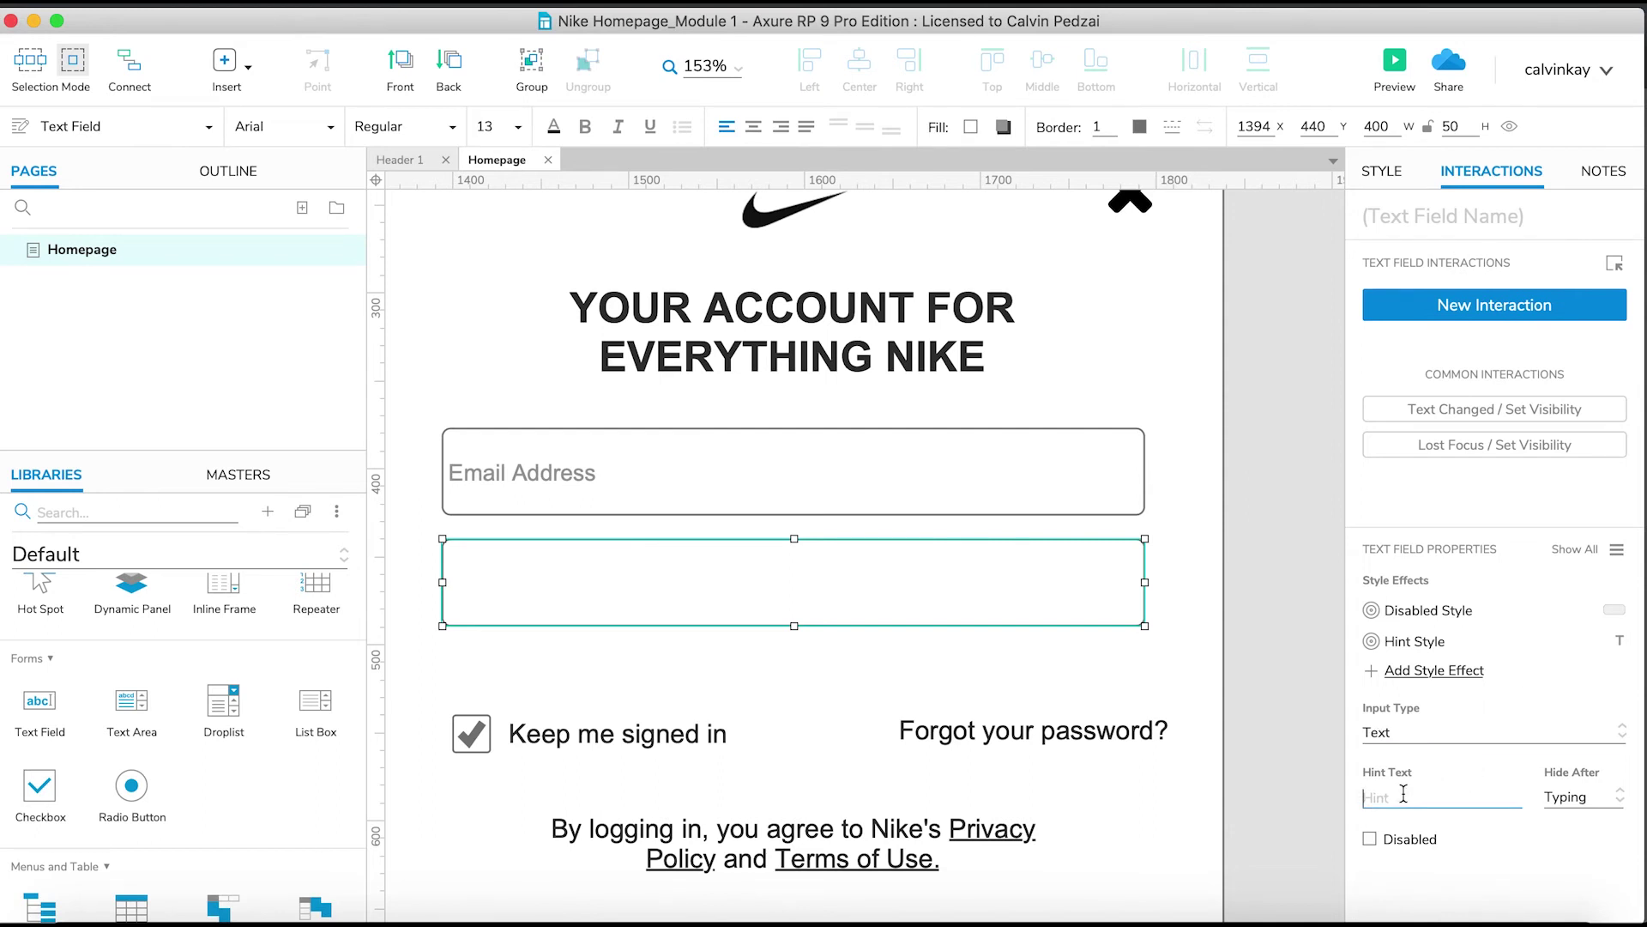
pyautogui.click(1424, 731)
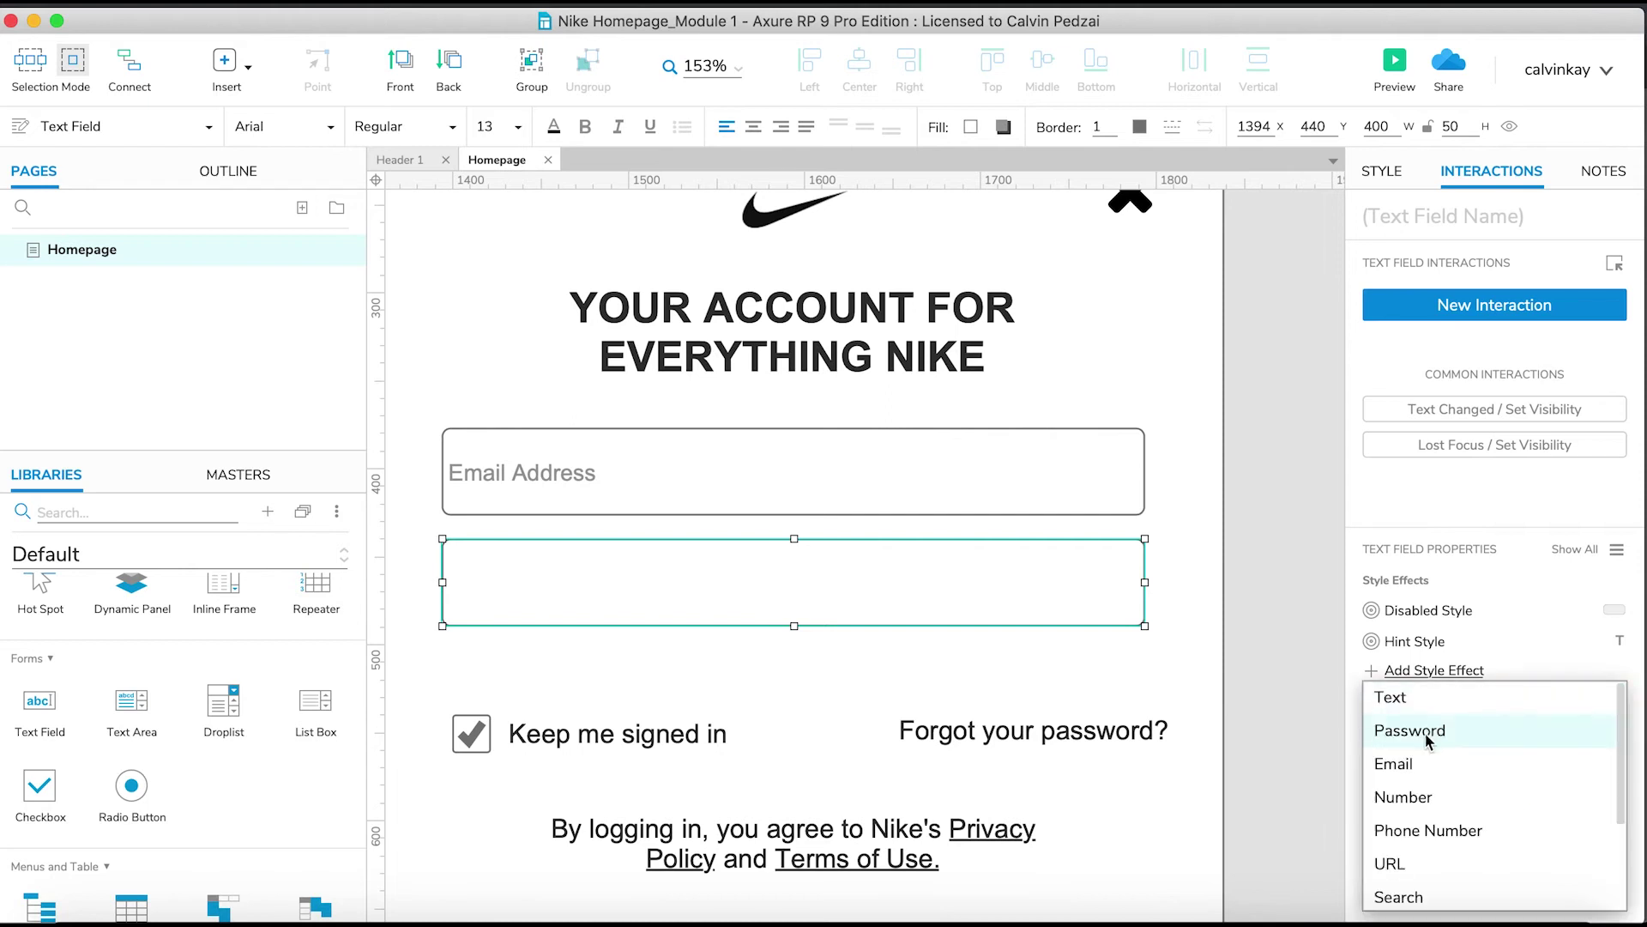
pyautogui.click(1427, 736)
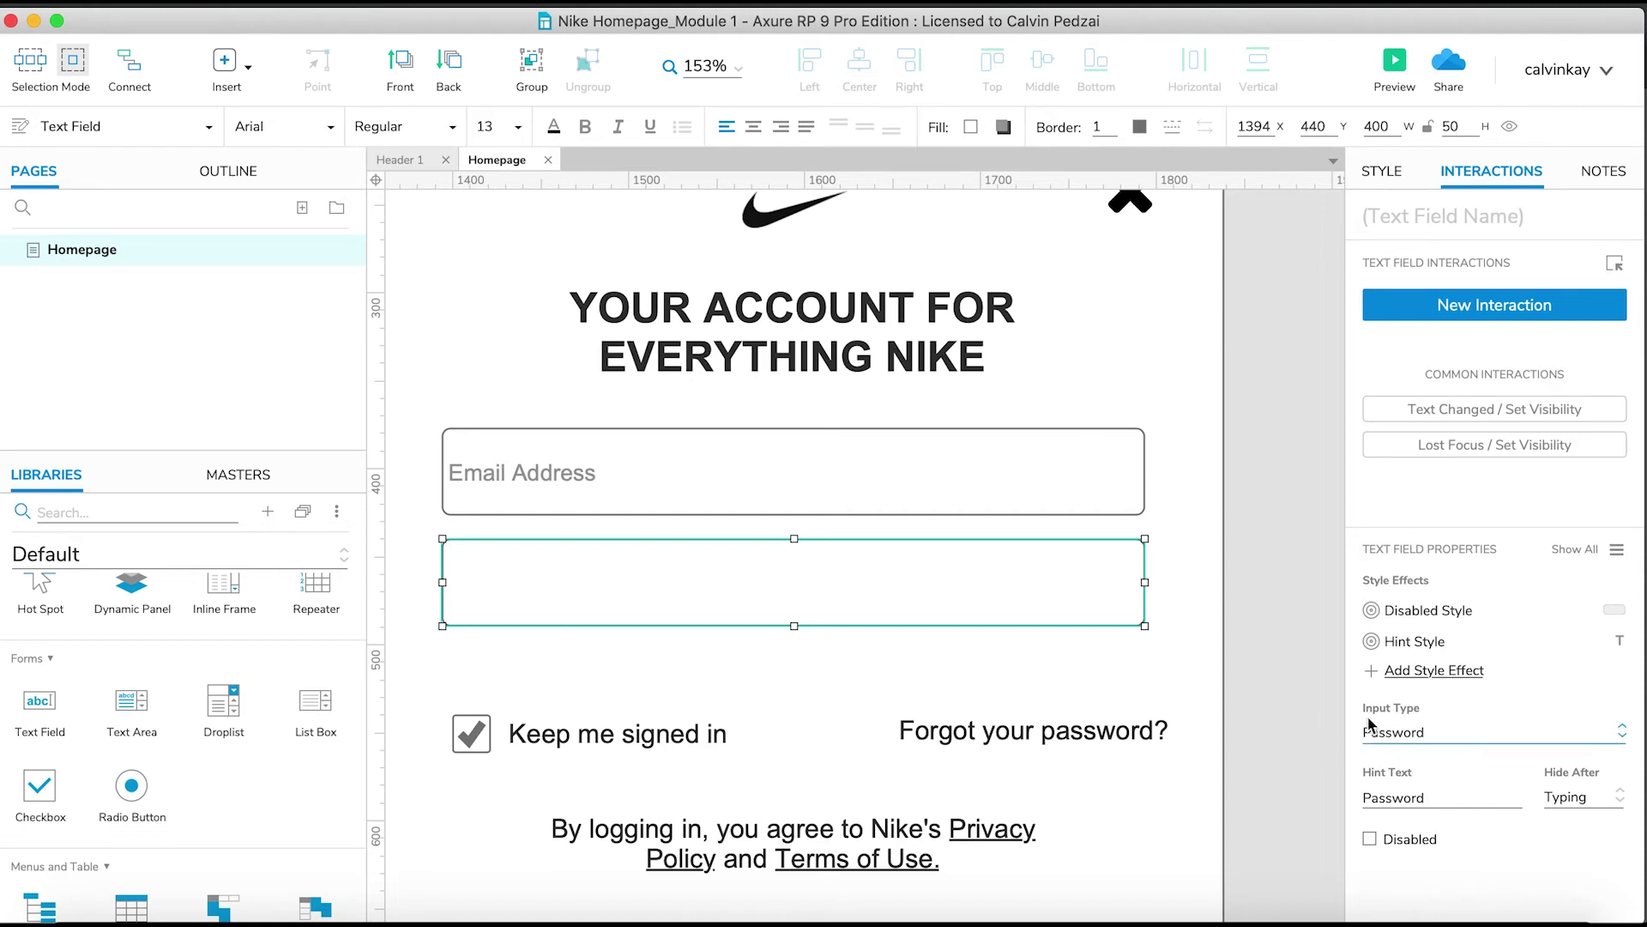
pyautogui.click(1295, 580)
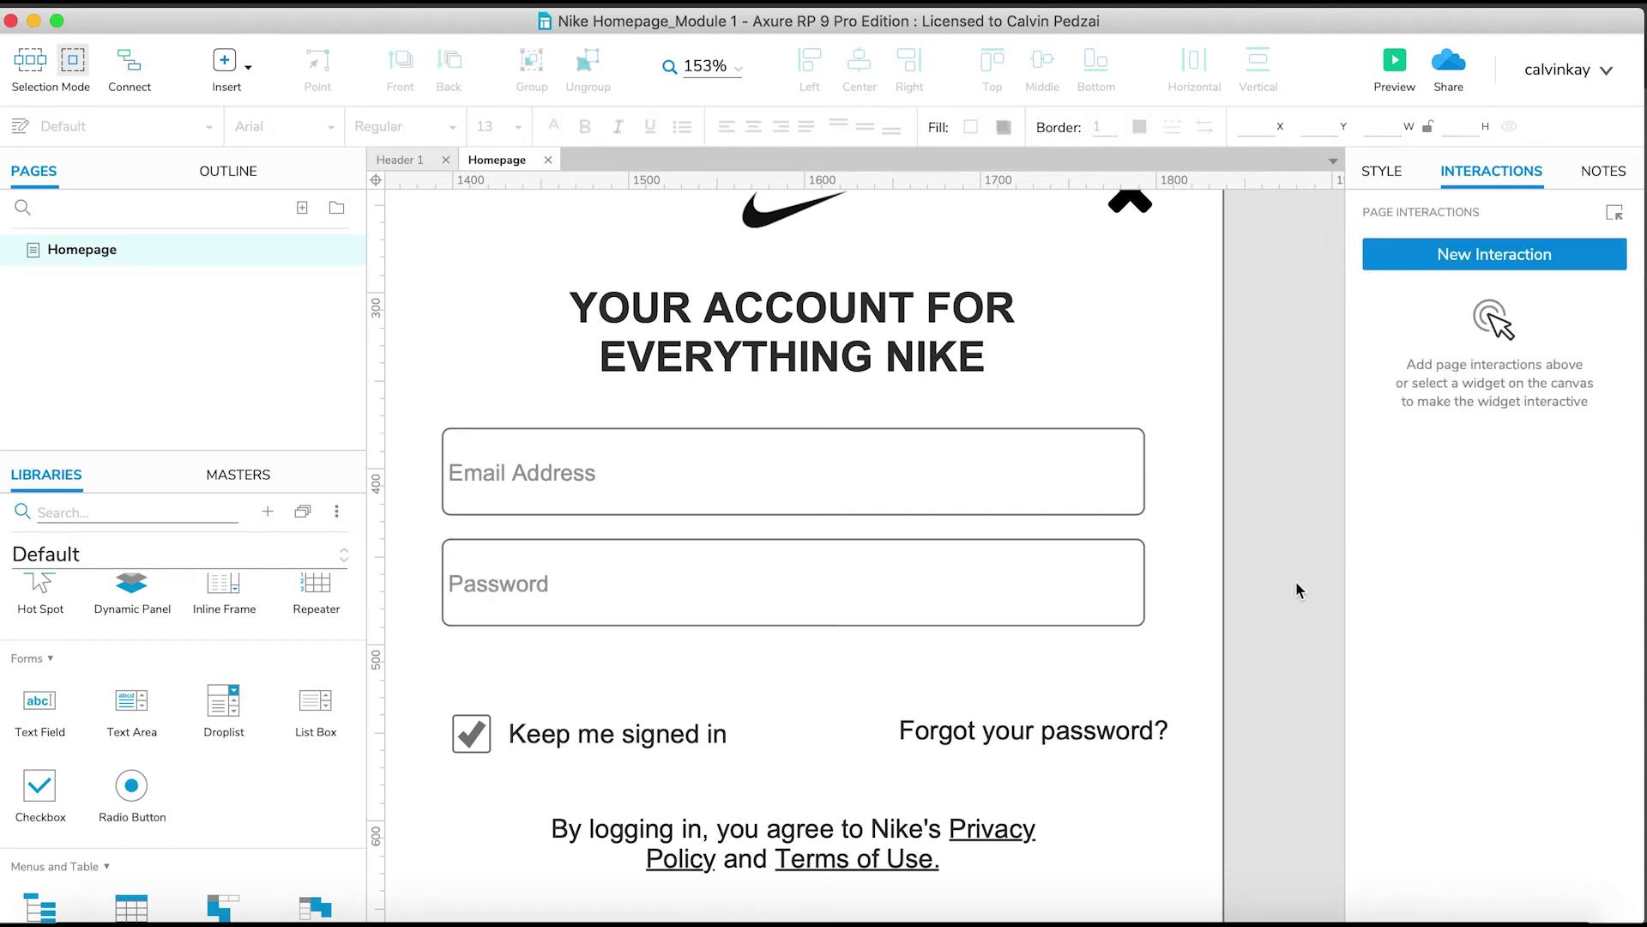
pyautogui.click(970, 469)
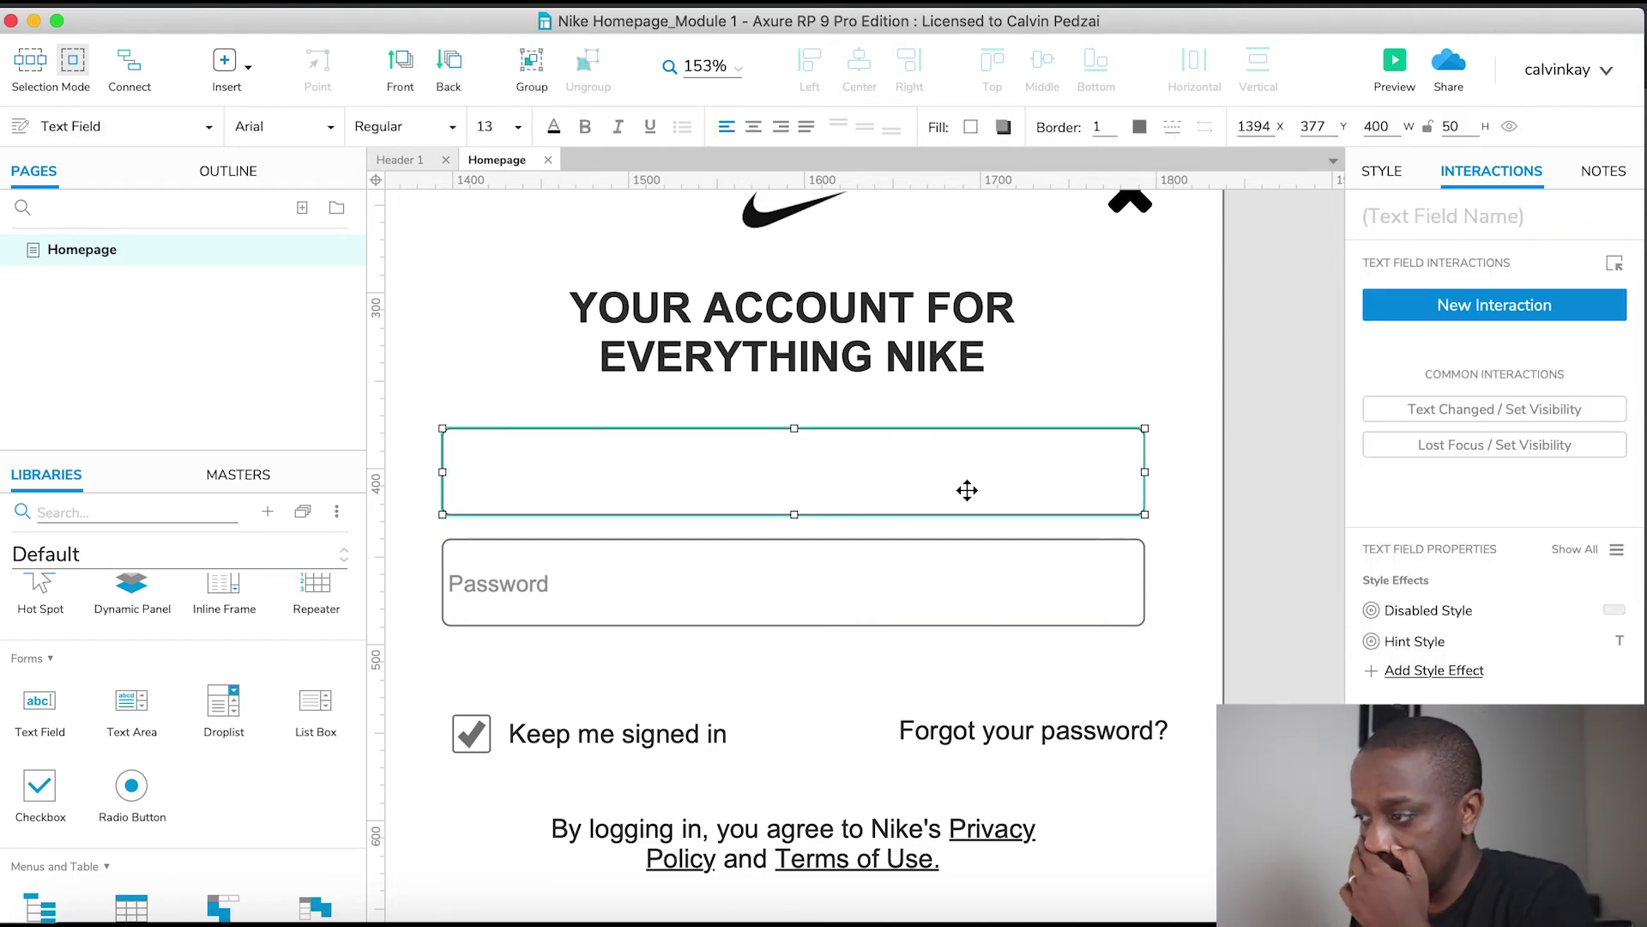
# Give both the Email Address and Password fields a left padding of 10 px
pyautogui.click(1379, 171)
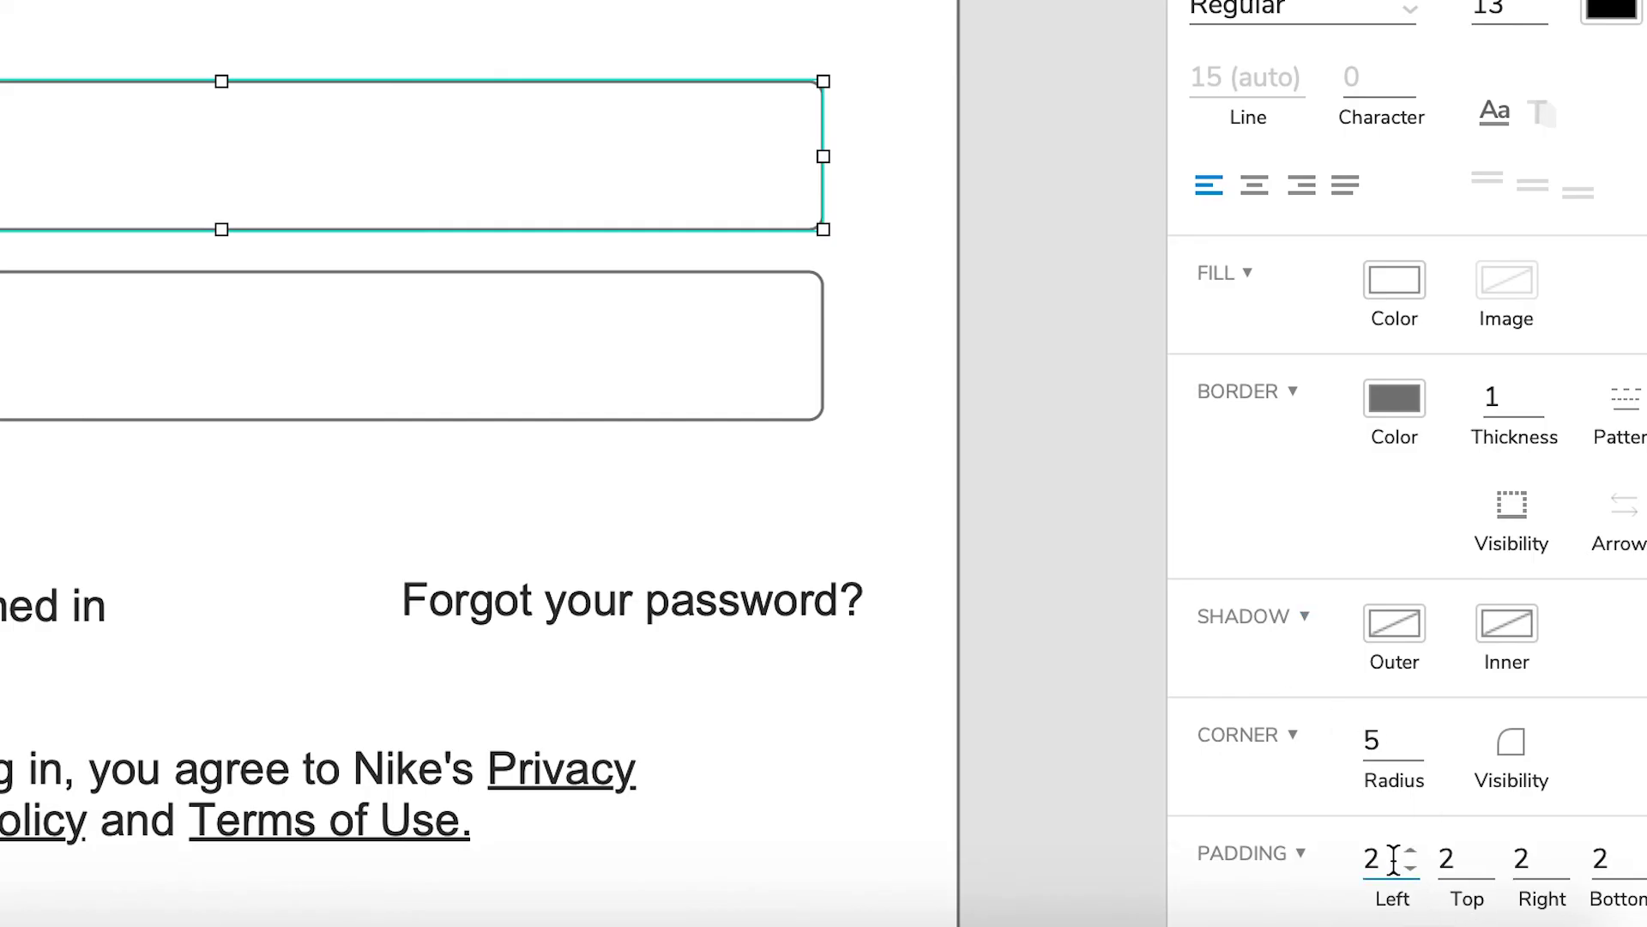
pyautogui.click(1393, 858)
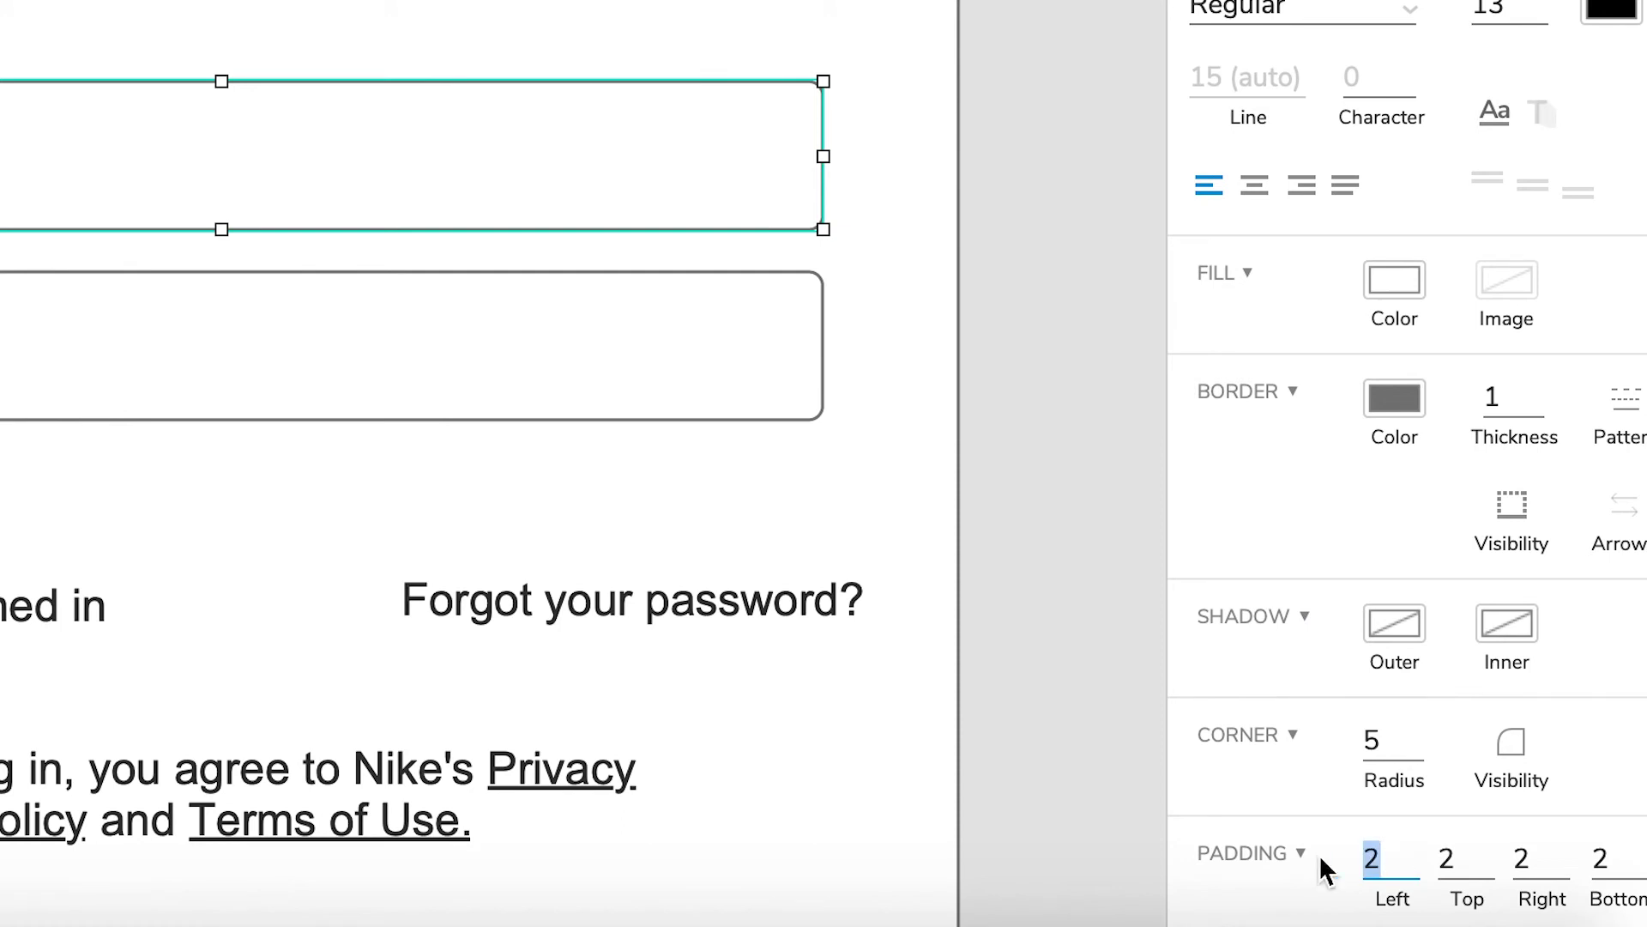
pyautogui.write('10')
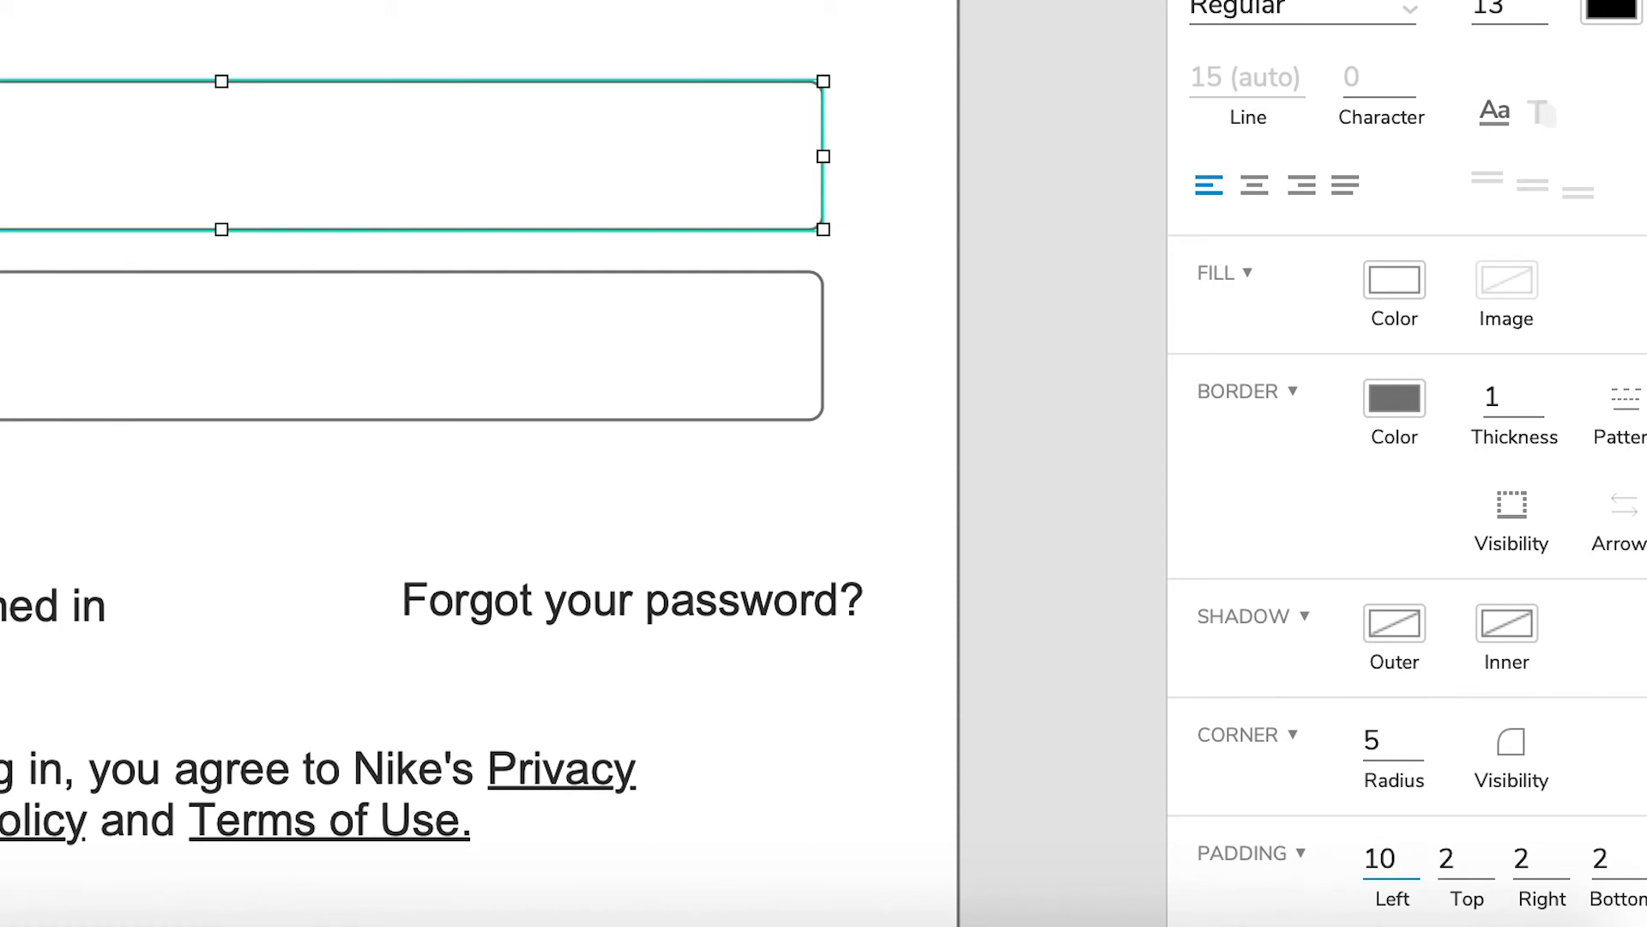
pyautogui.click(1078, 289)
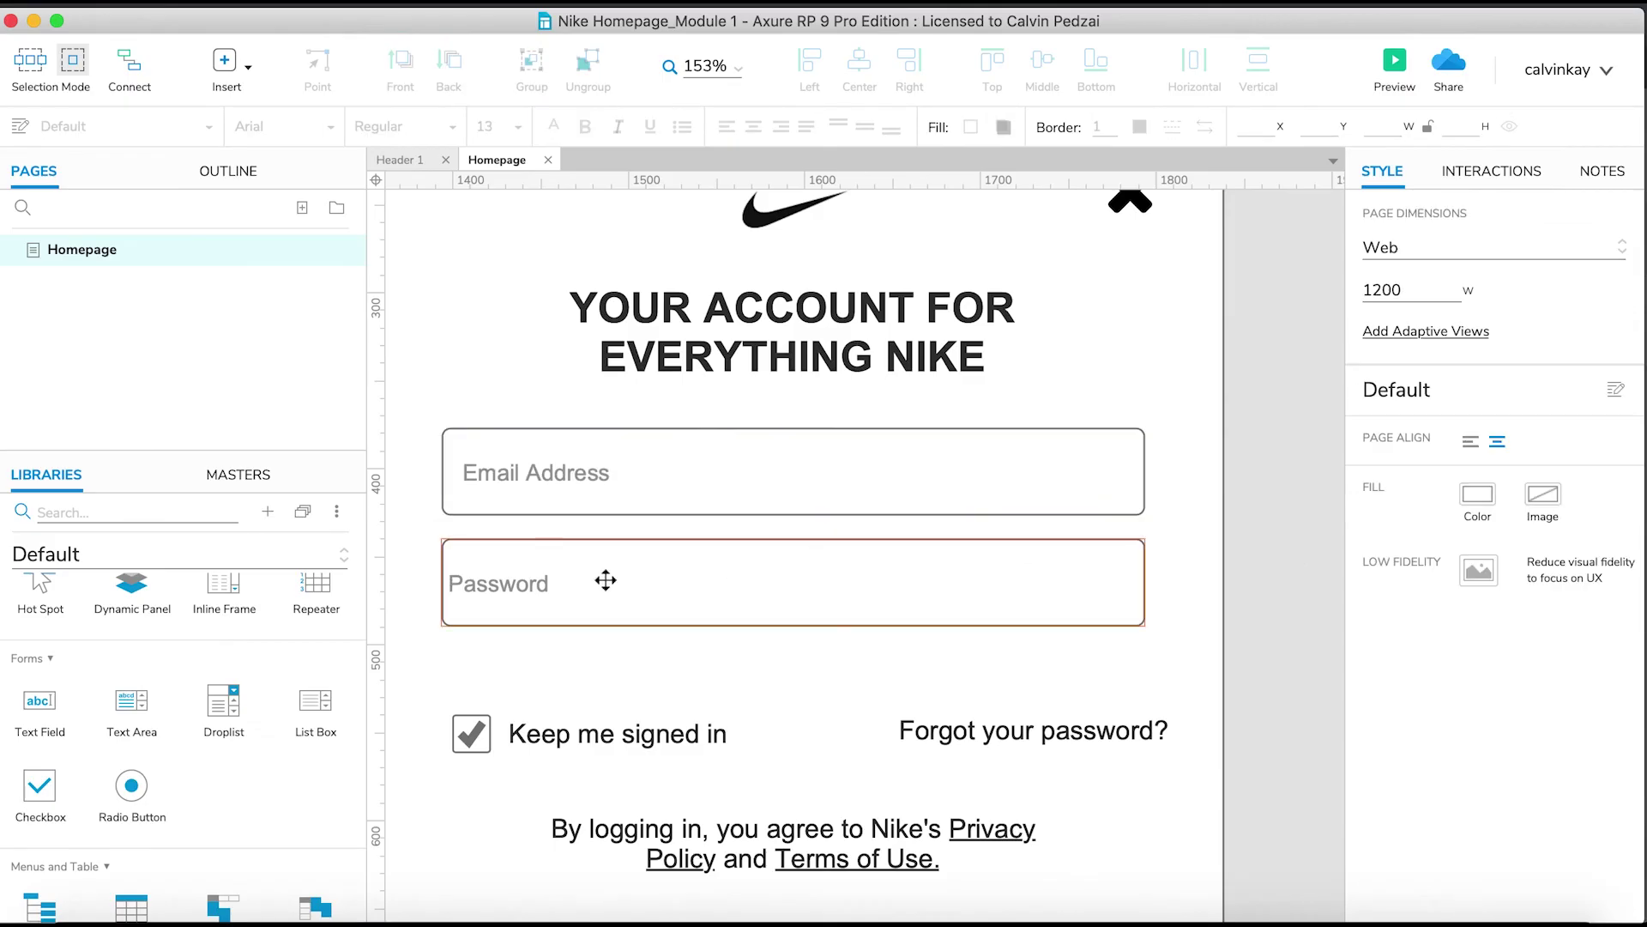
pyautogui.click(606, 579)
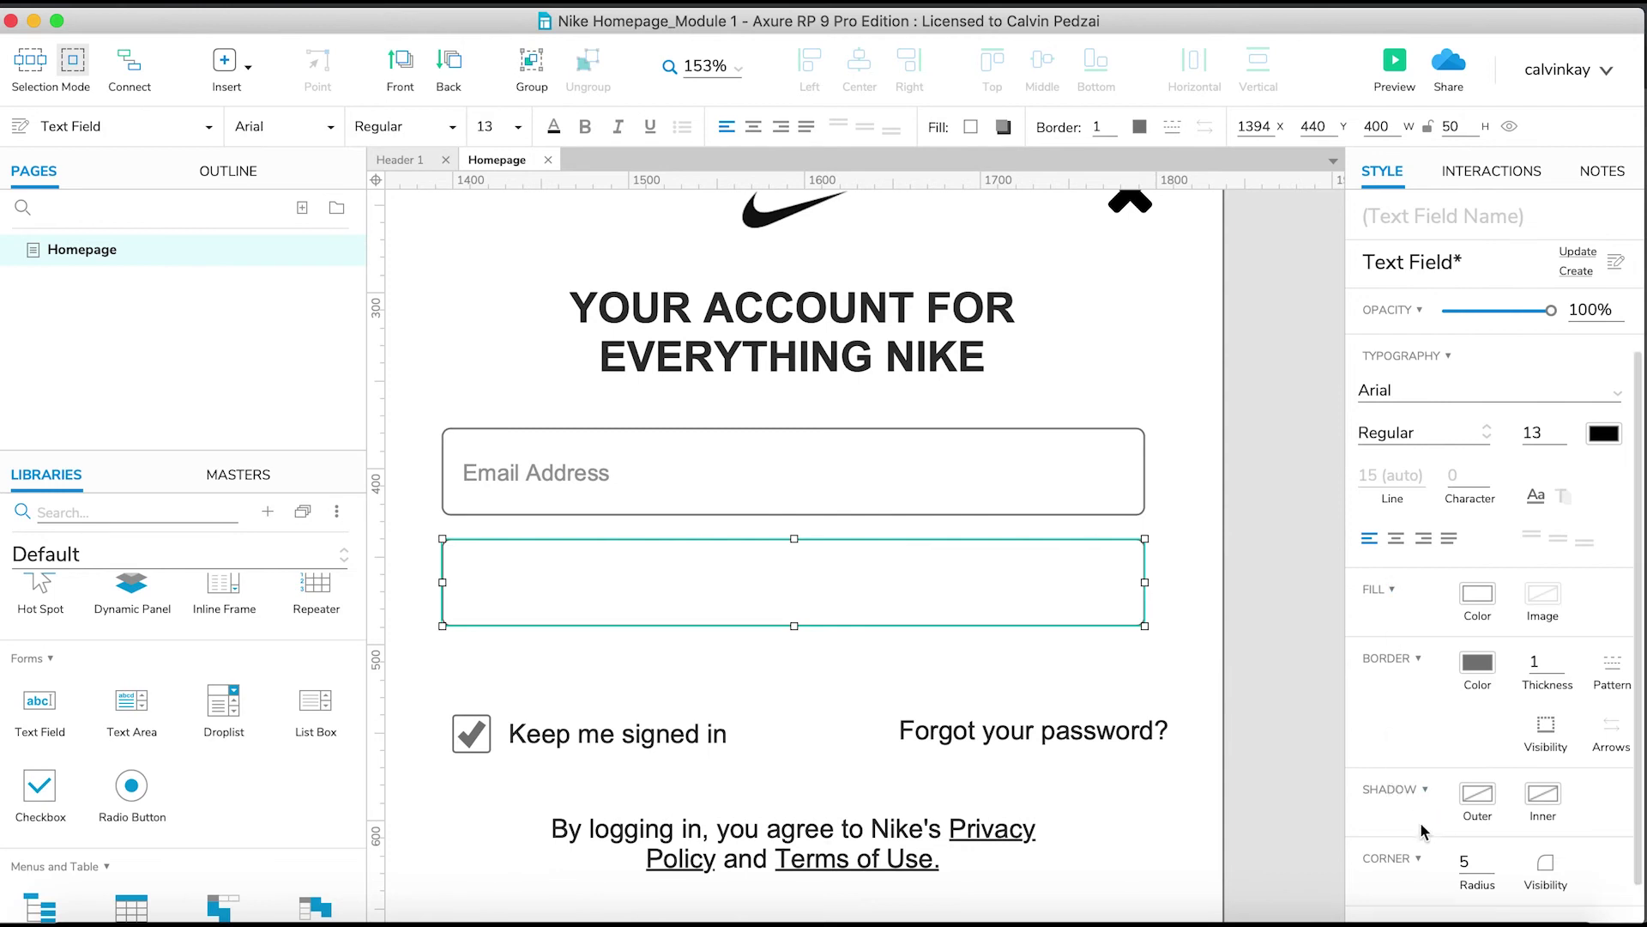
pyautogui.scroll(-2, 1421, 830)
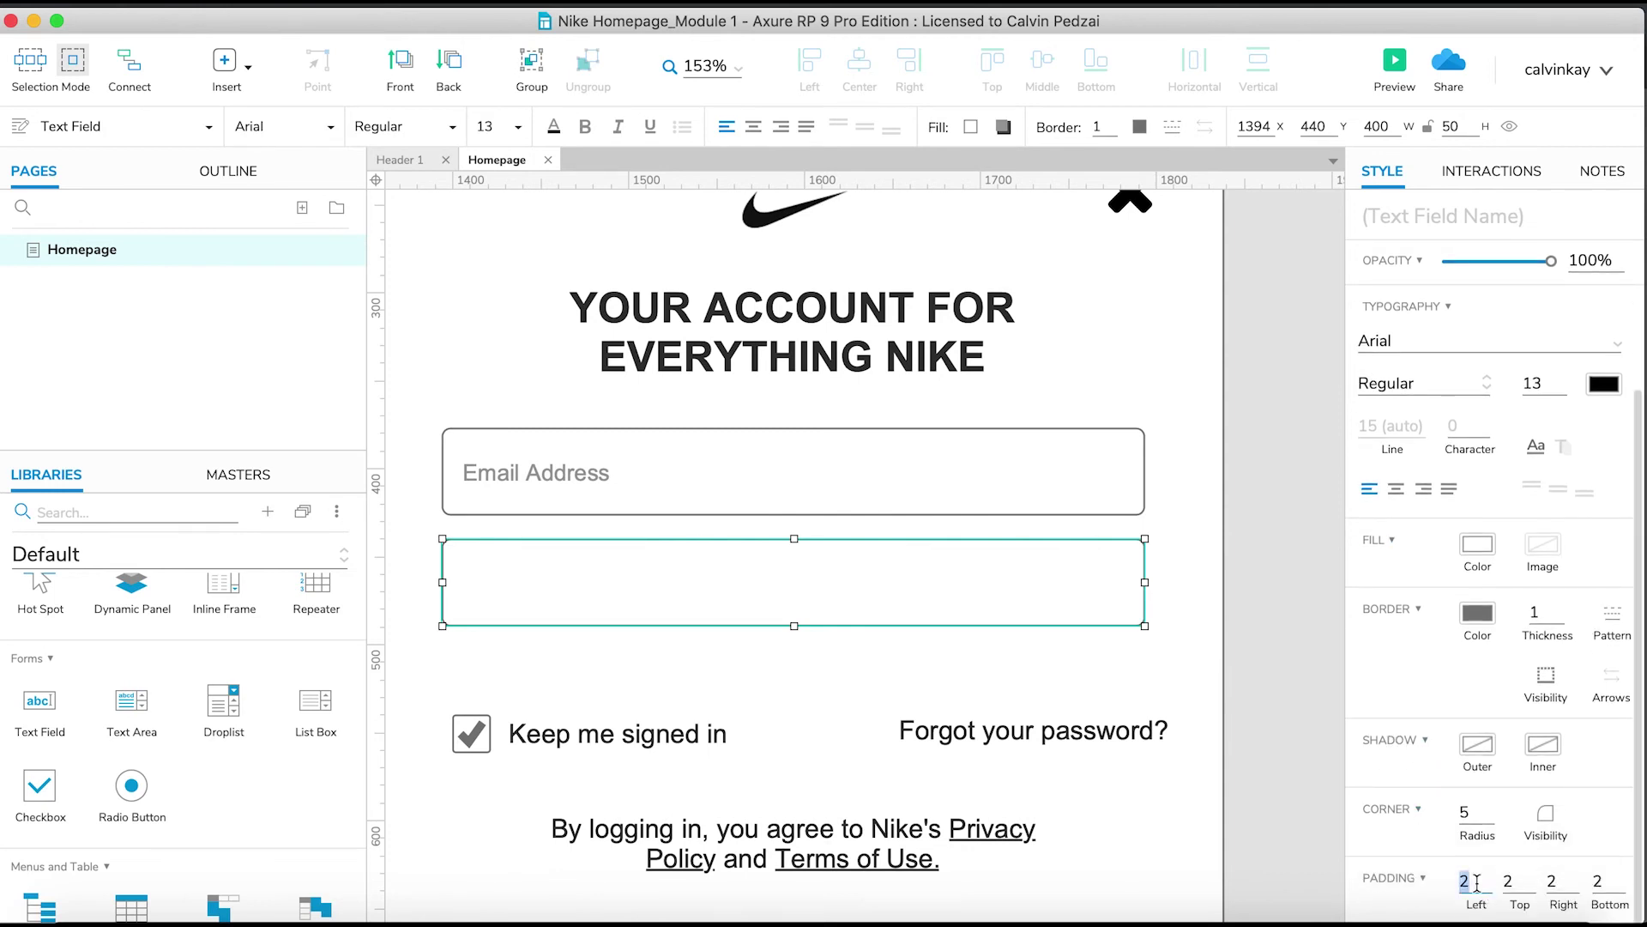
pyautogui.write('10')
pyautogui.click(1287, 672)
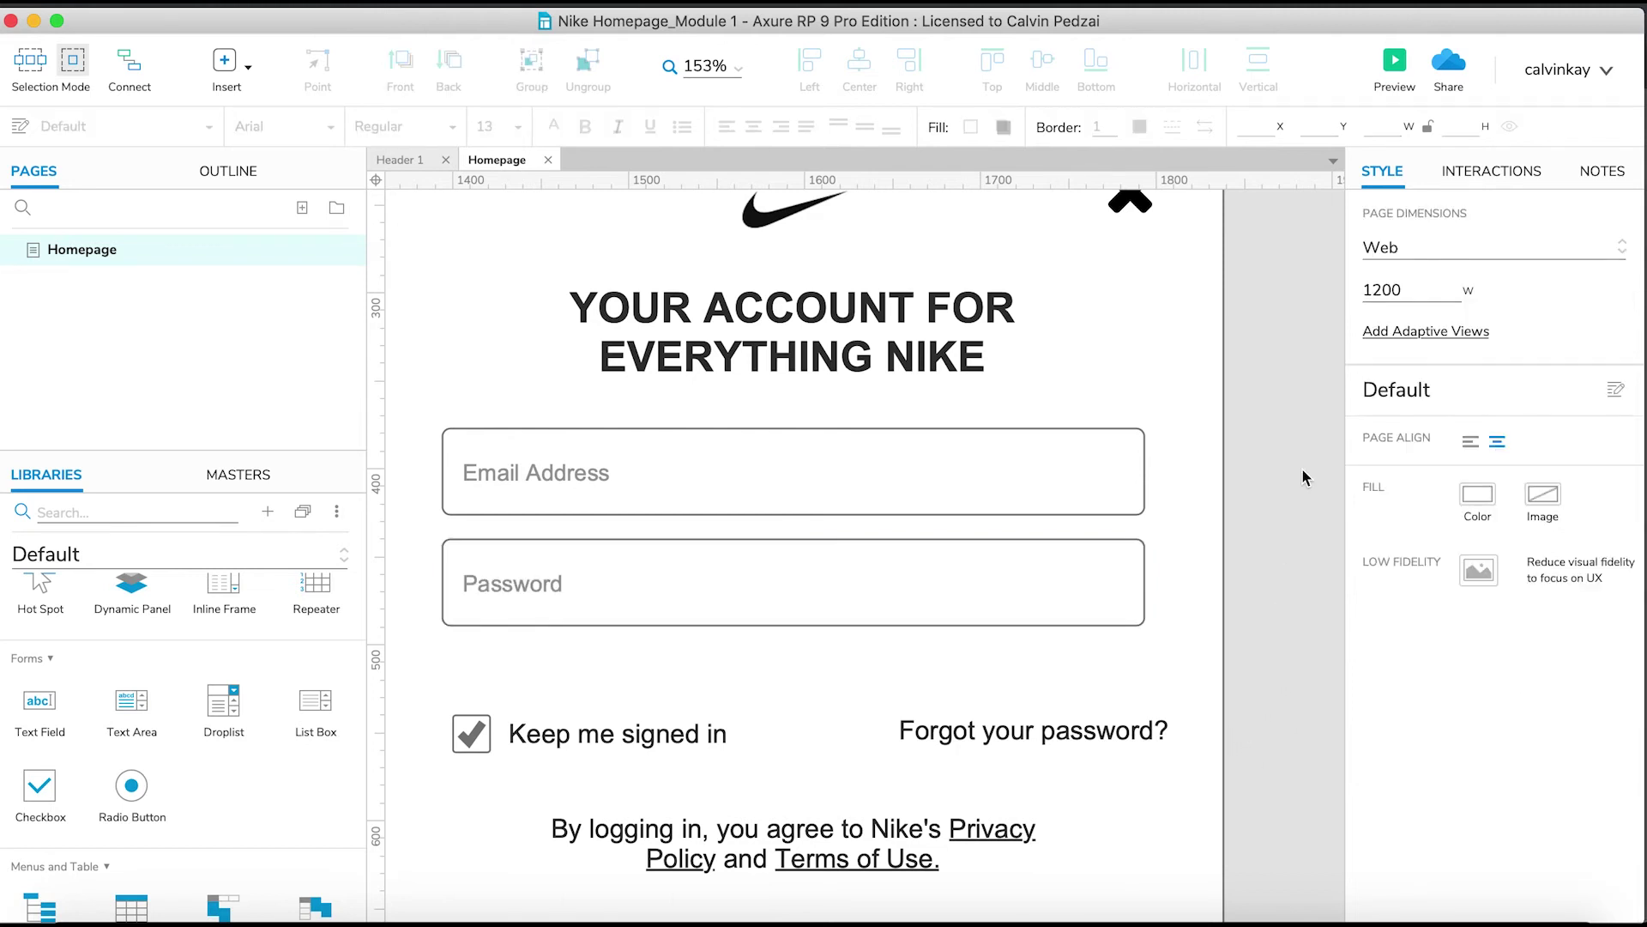
pyautogui.scroll(-5, 1300, 467)
pyautogui.hscroll(3, 1300, 467)
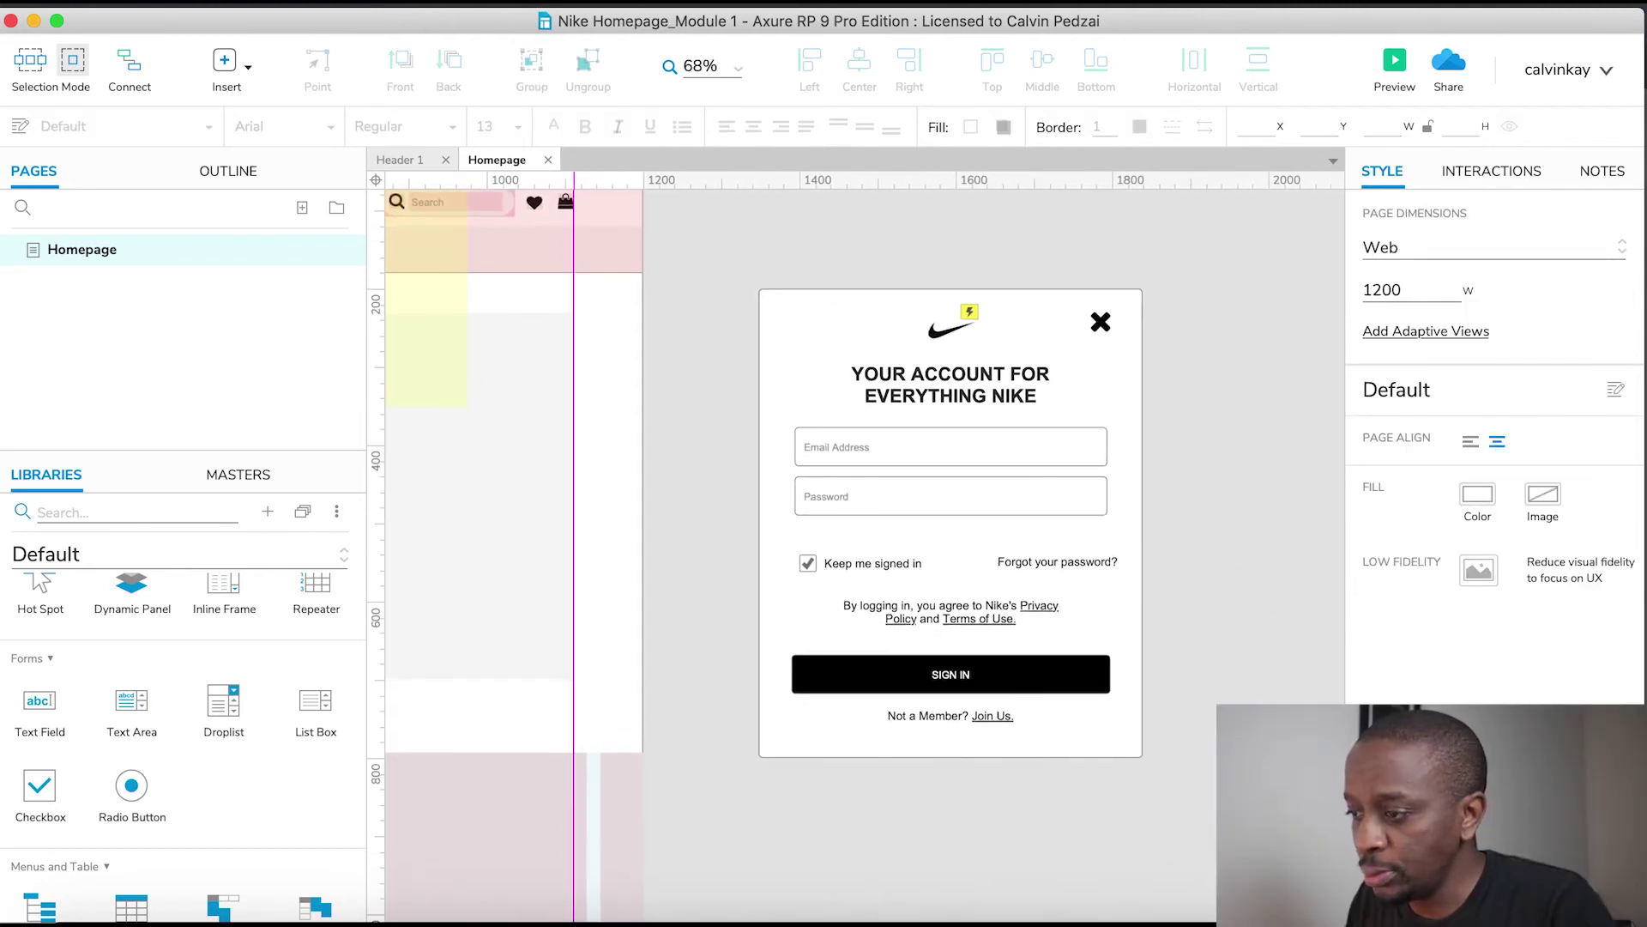
# Remove the Click or Tap Open Link interaction from the popup's Nike logo
pyautogui.click(963, 322)
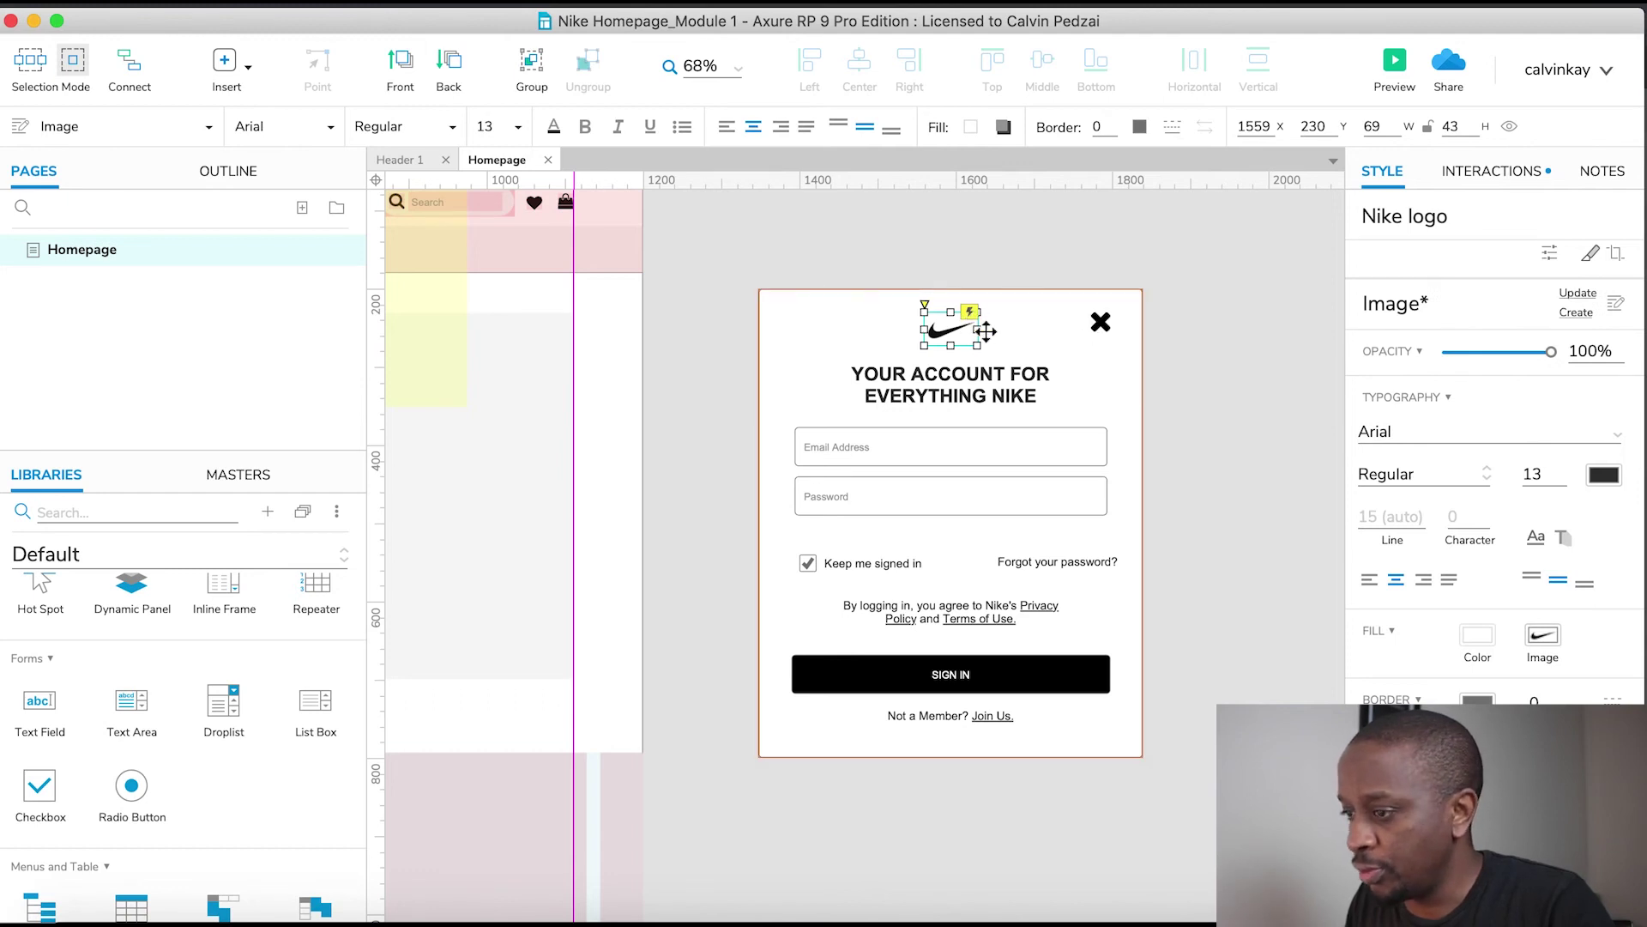
pyautogui.click(1483, 172)
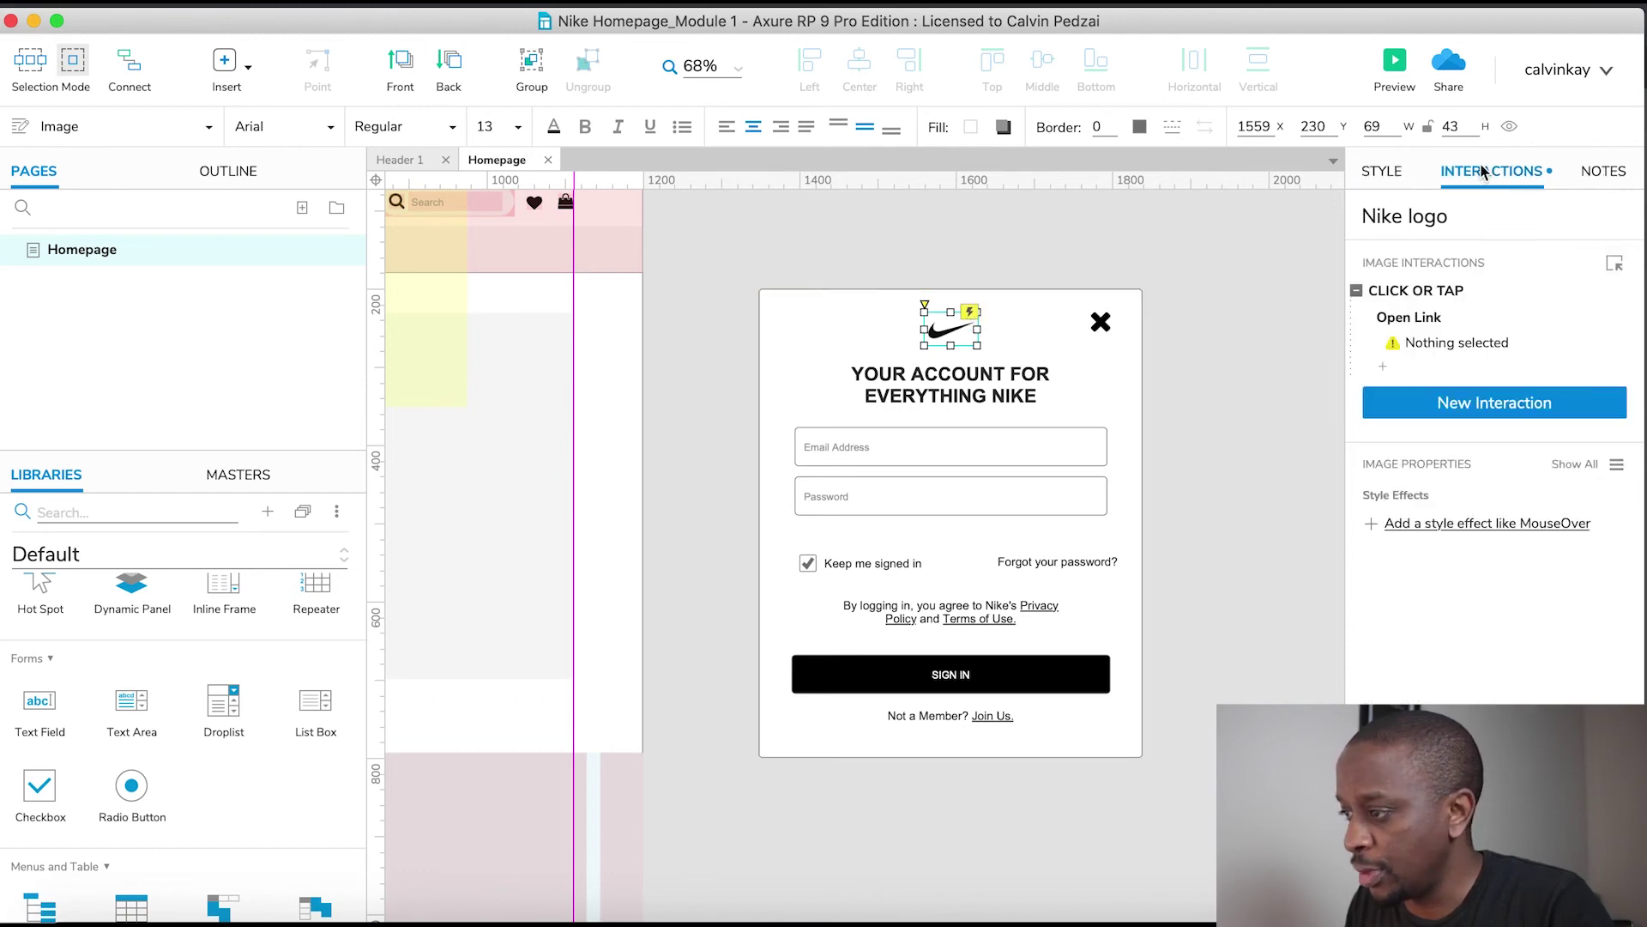
pyautogui.click(1458, 293)
pyautogui.press('Delete')
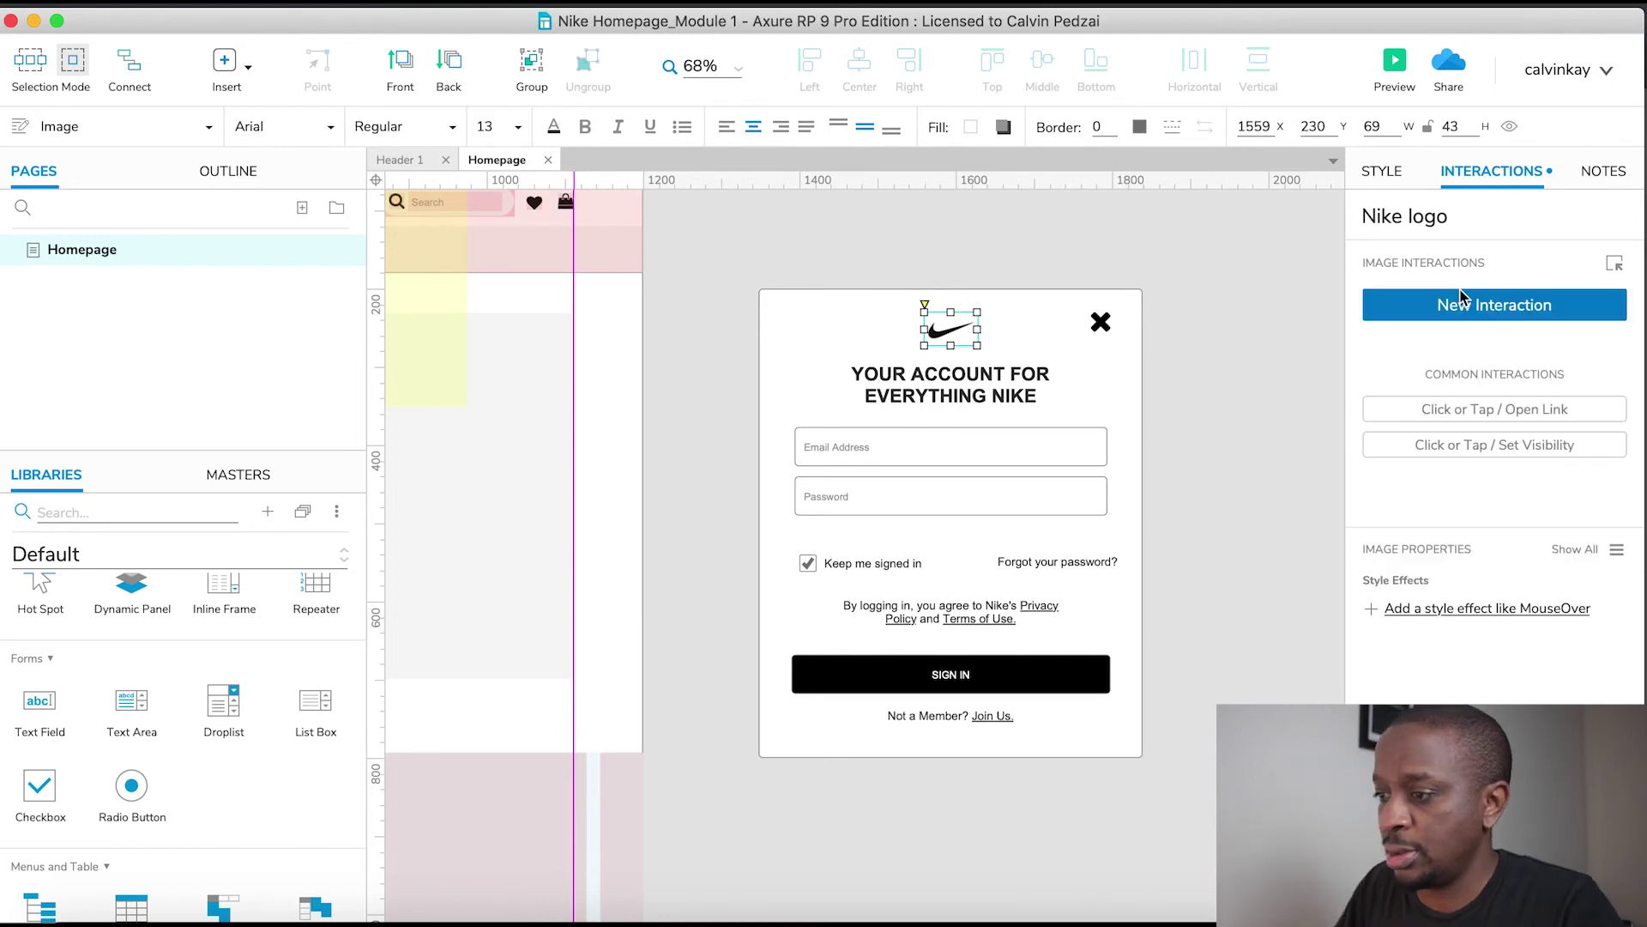
pyautogui.click(1221, 302)
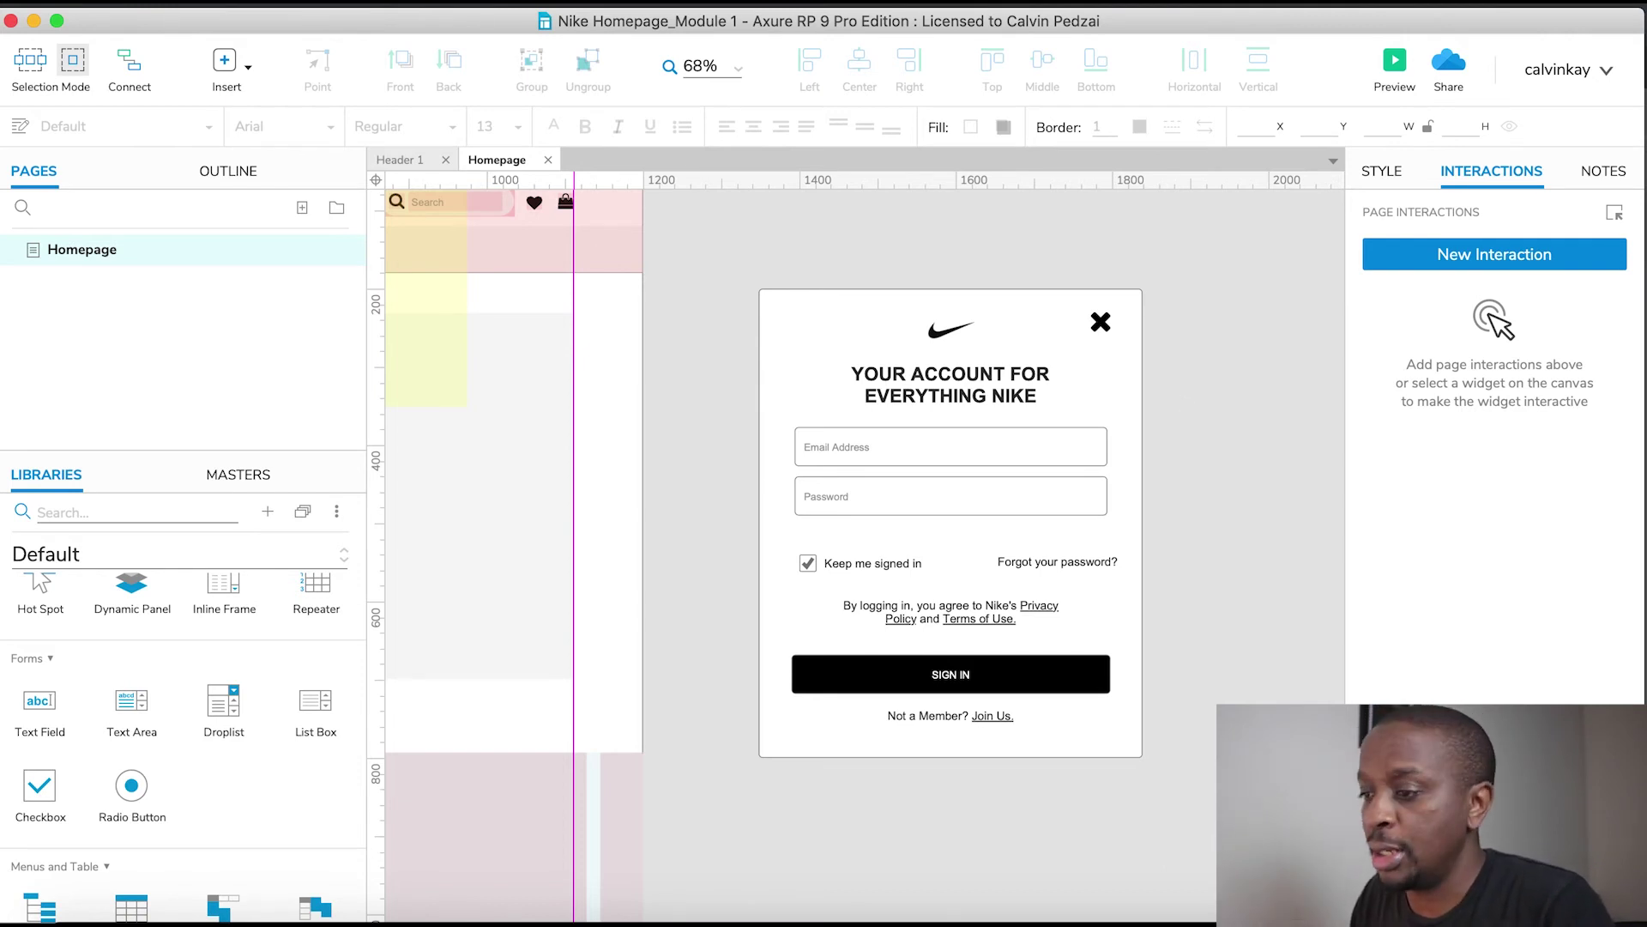
# Convert all the sign-in card widgets into a dynamic panel named 'SigninPop-up'
pyautogui.moveTo(1218, 789); pyautogui.dragTo(709, 261)
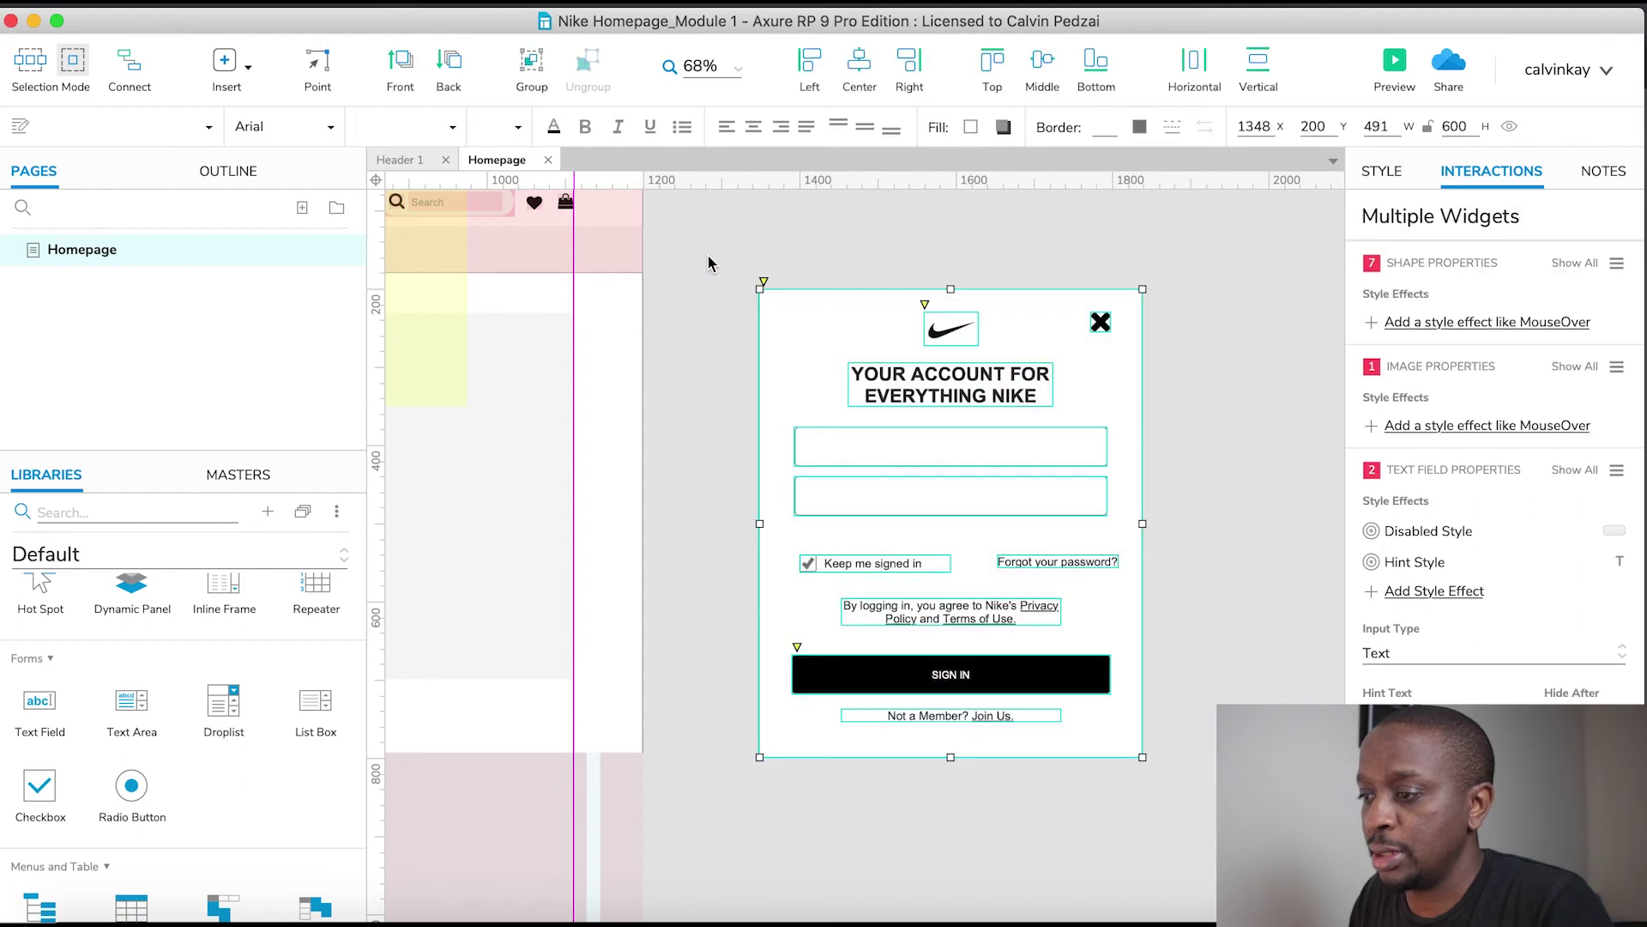
pyautogui.rightClick(897, 367)
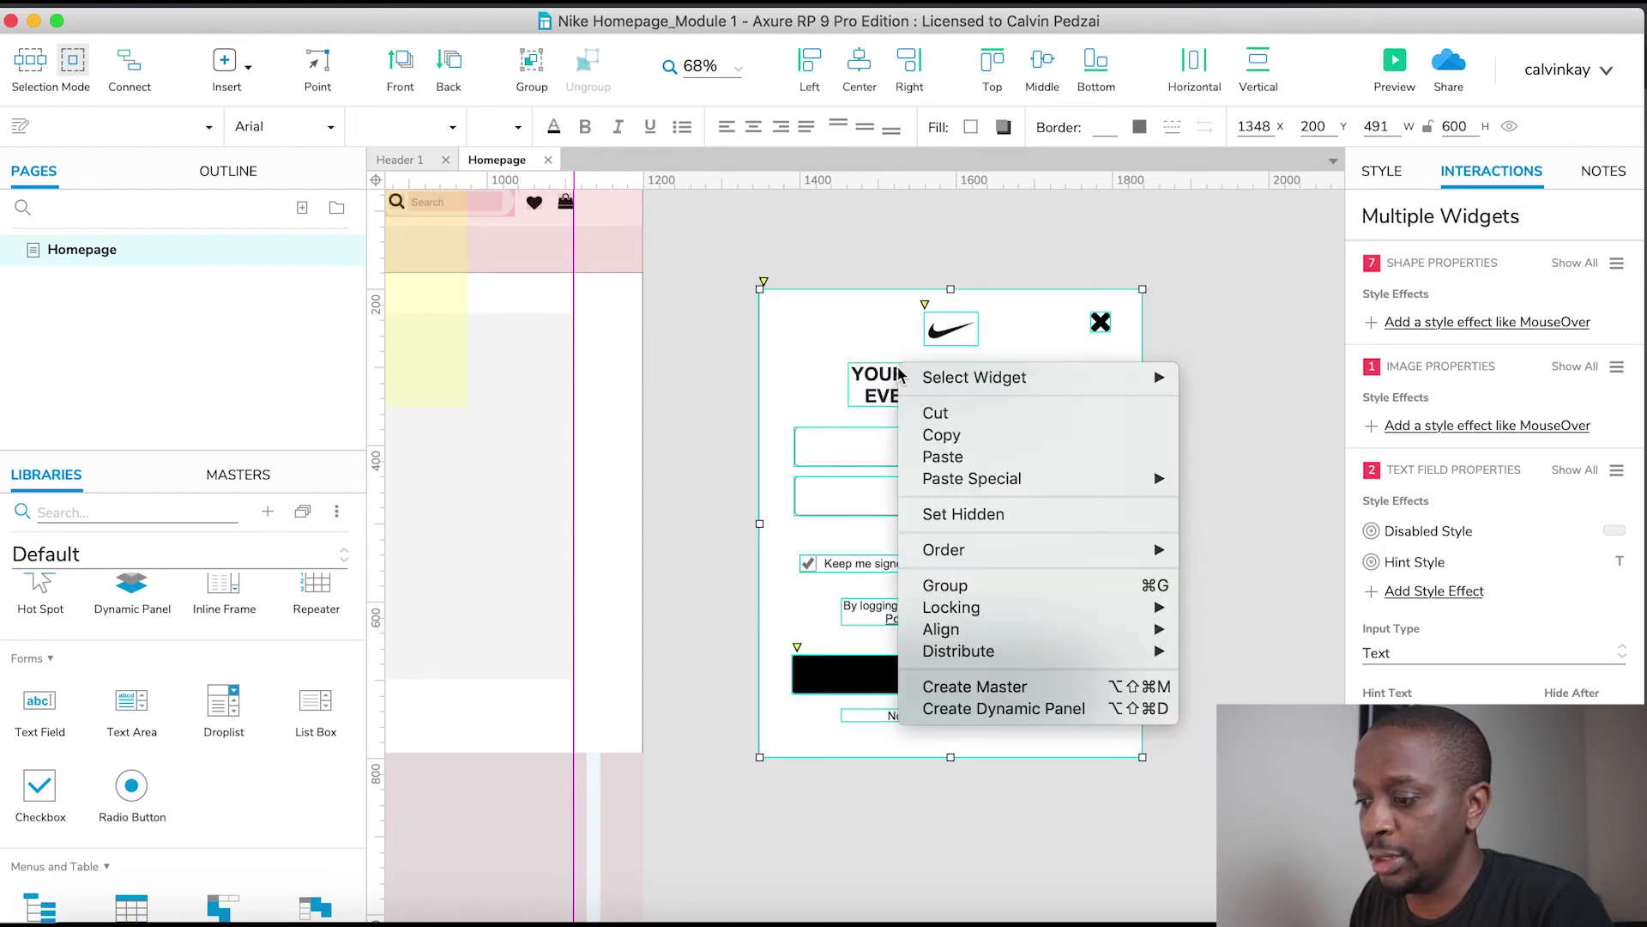
pyautogui.click(977, 709)
pyautogui.click(1391, 217)
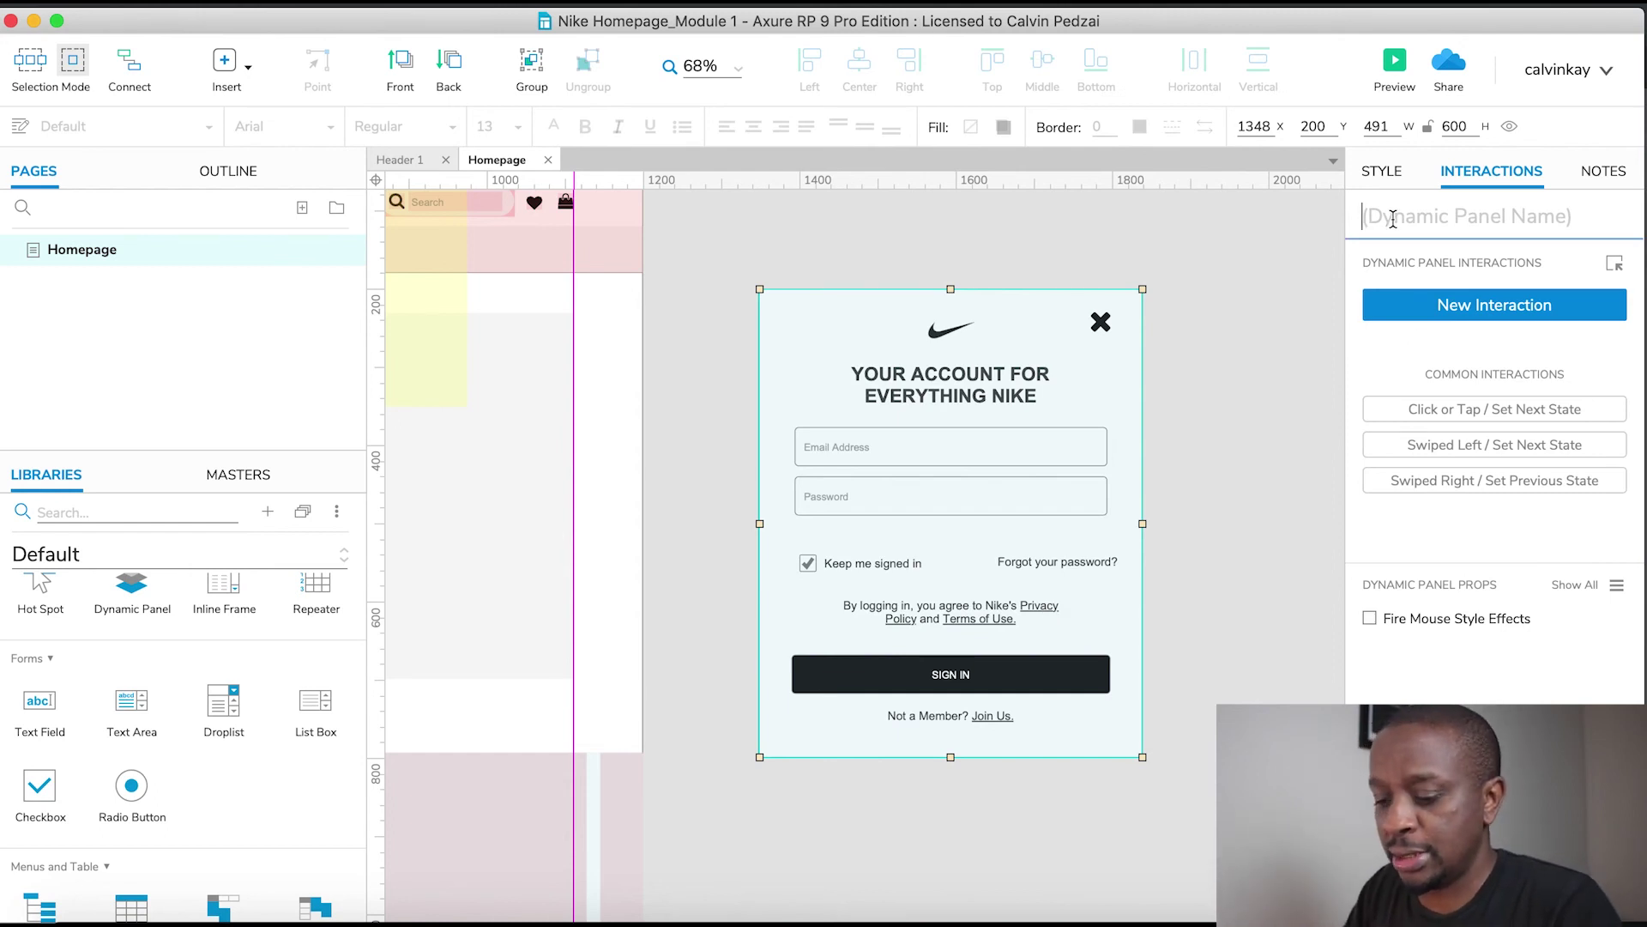
pyautogui.write('Sig')
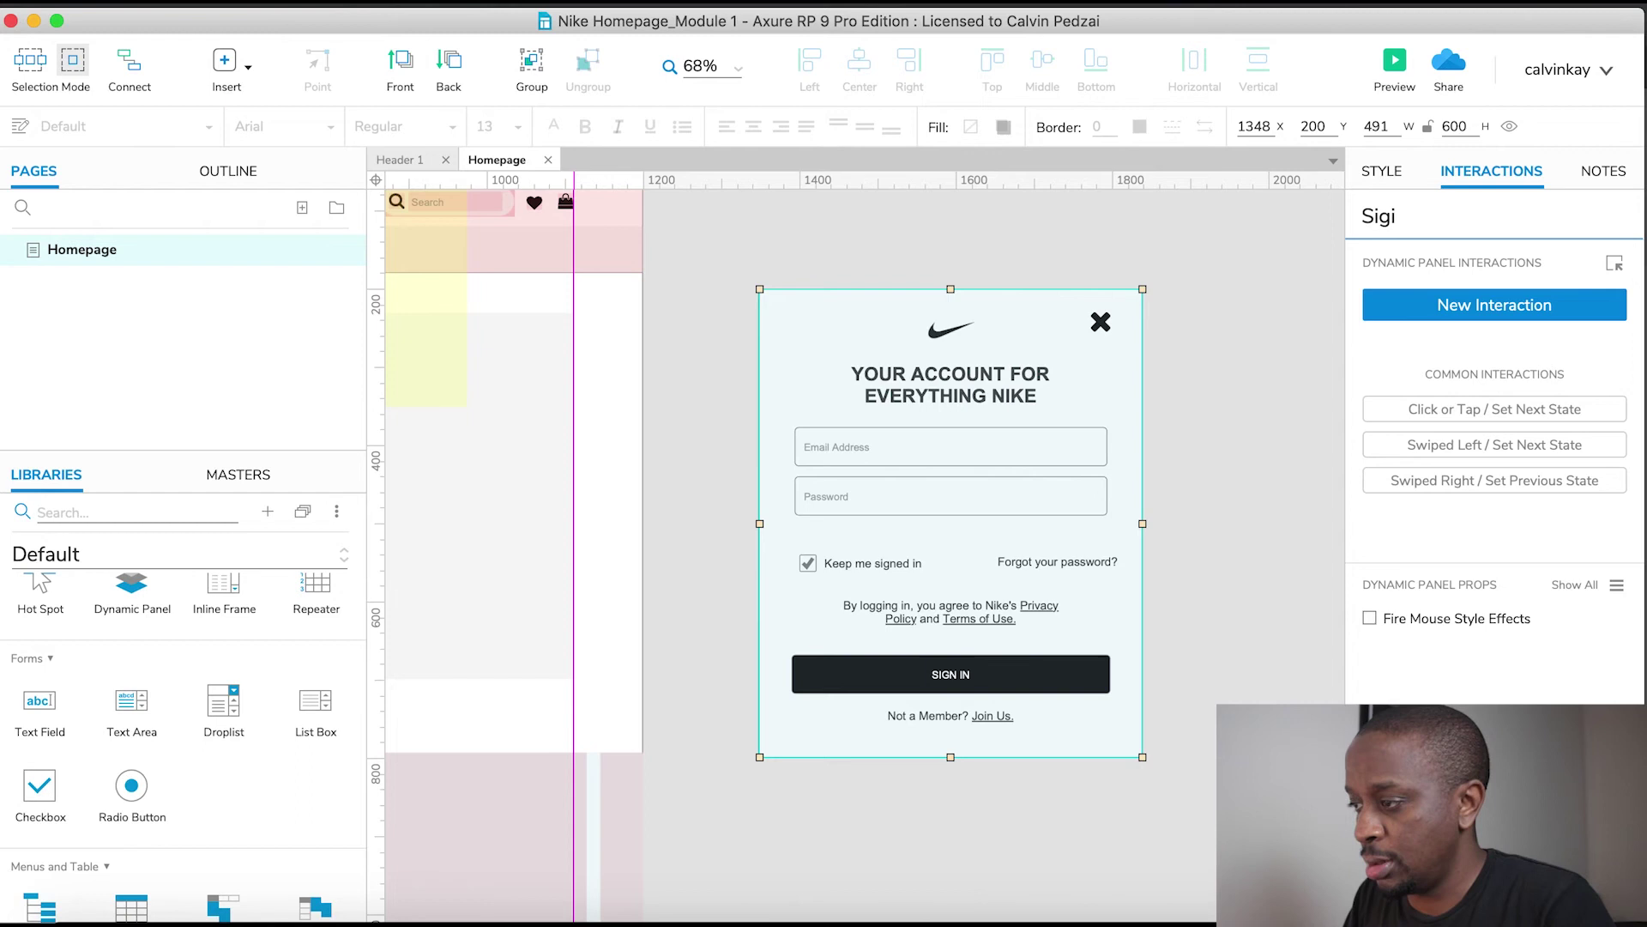
pyautogui.write('nin')
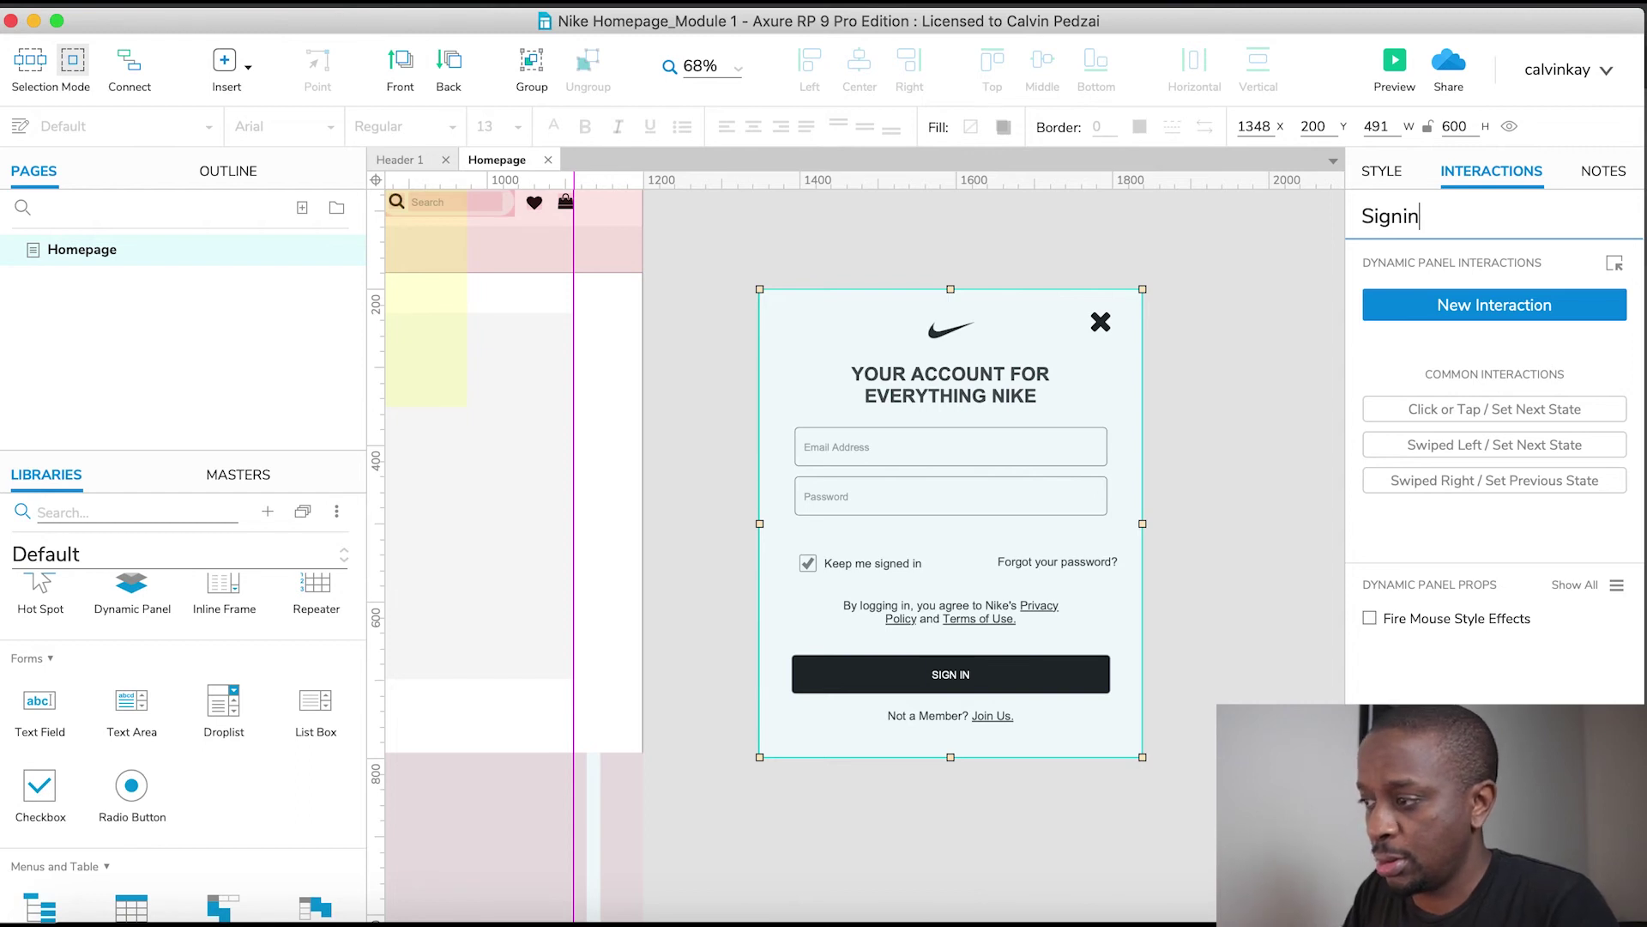
pyautogui.write('Pop')
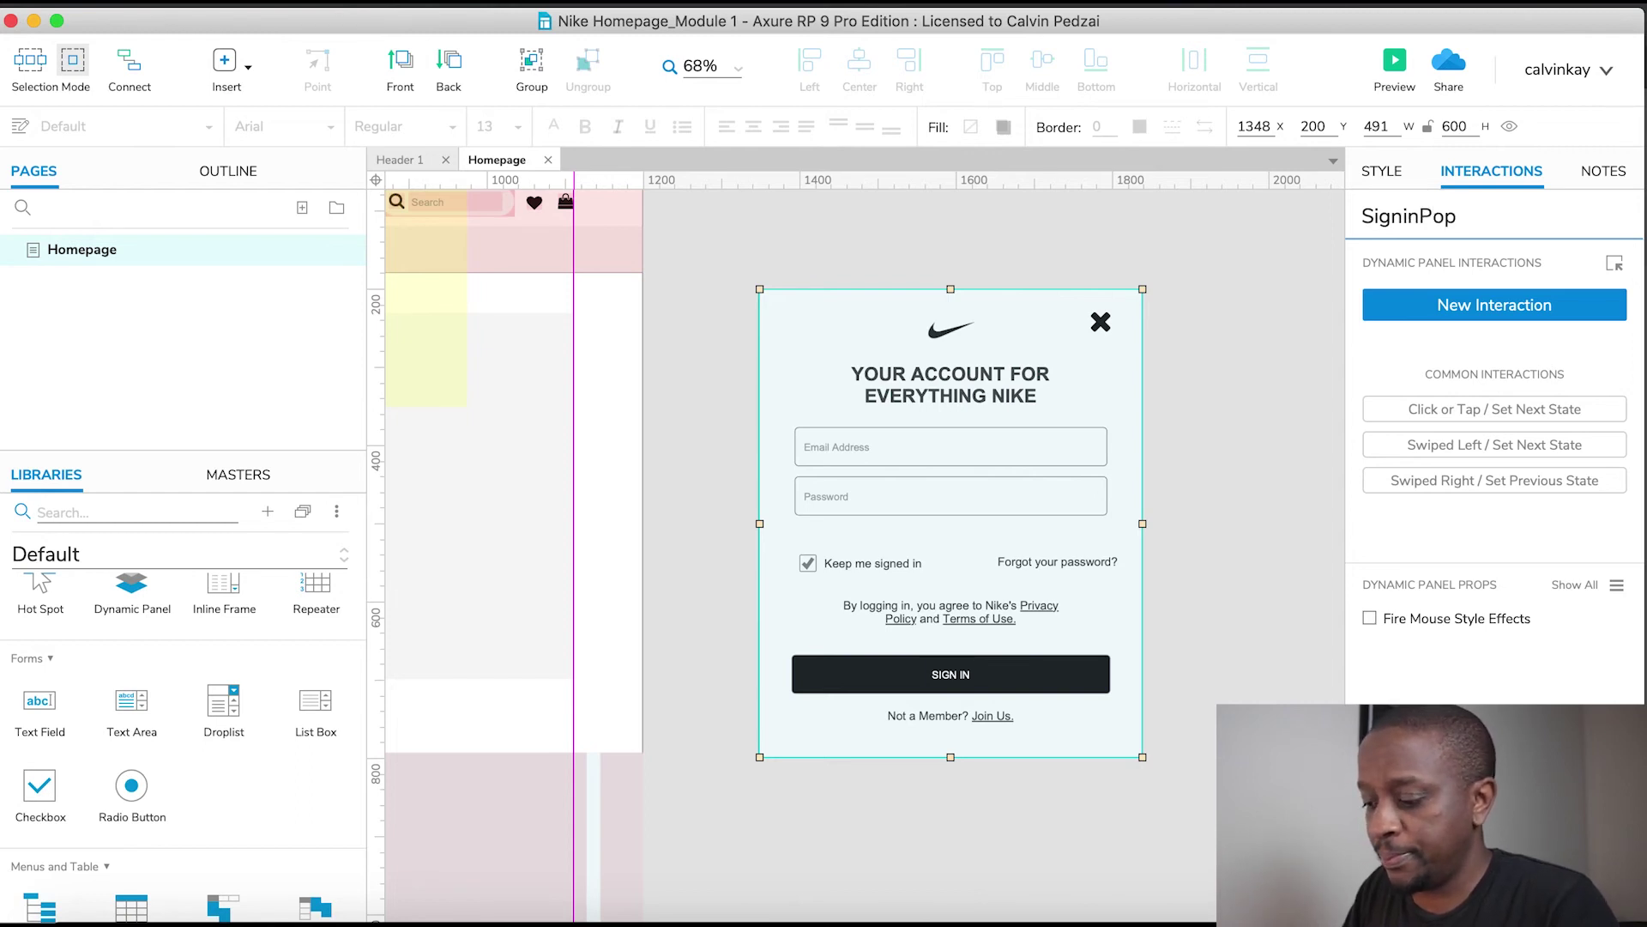
pyautogui.write('-up')
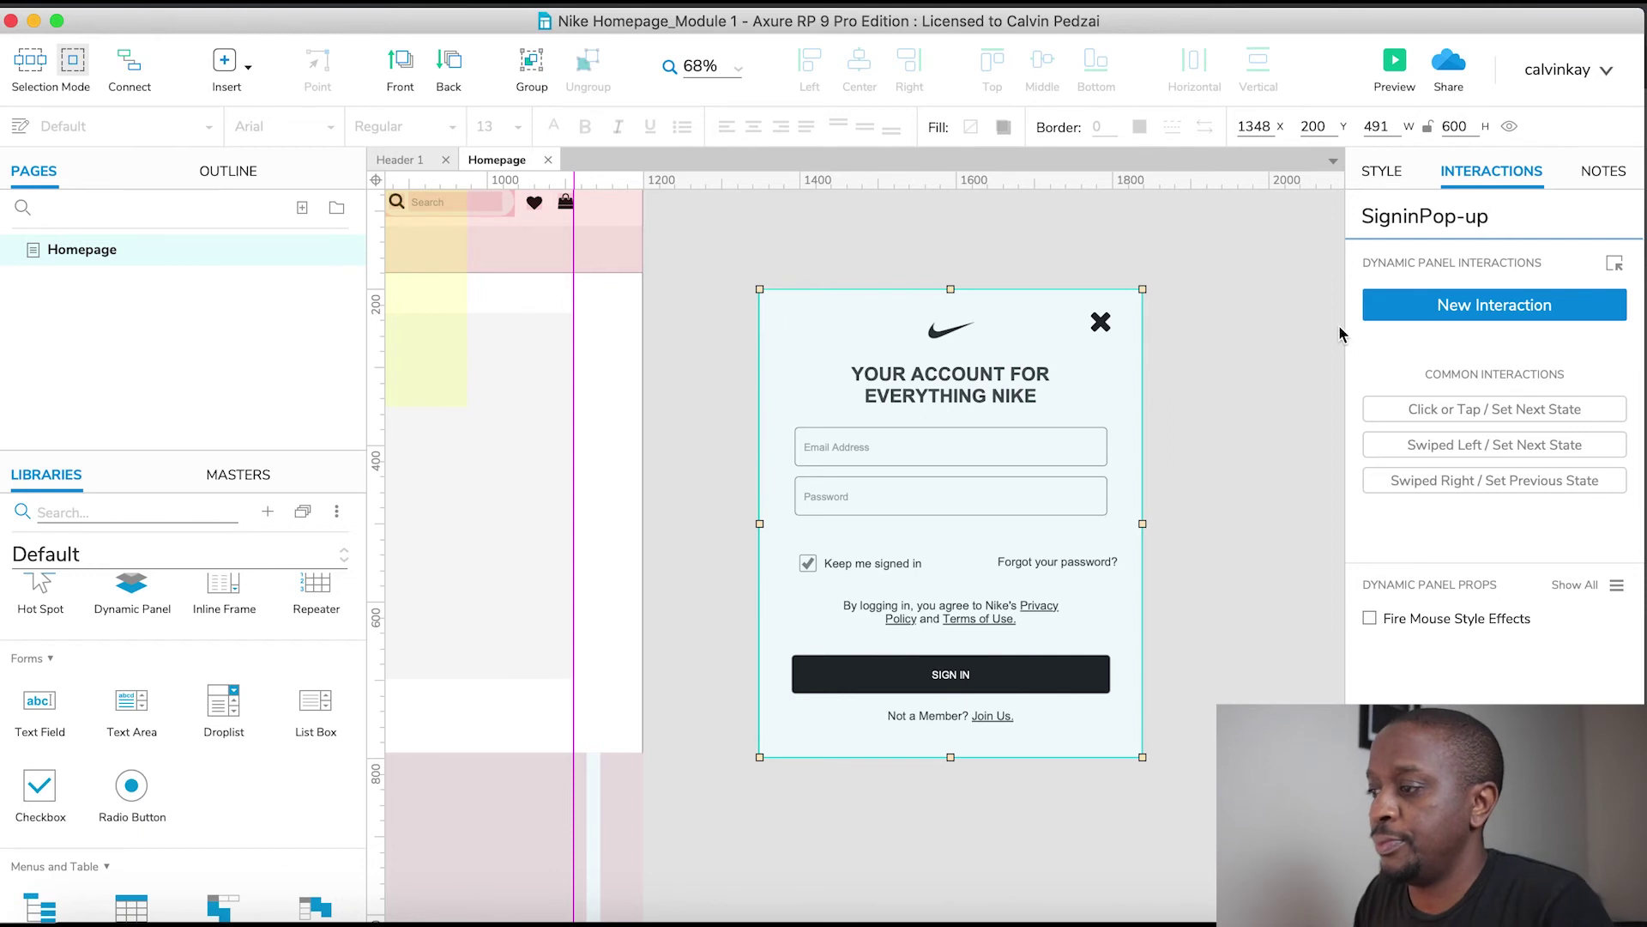
pyautogui.click(1287, 367)
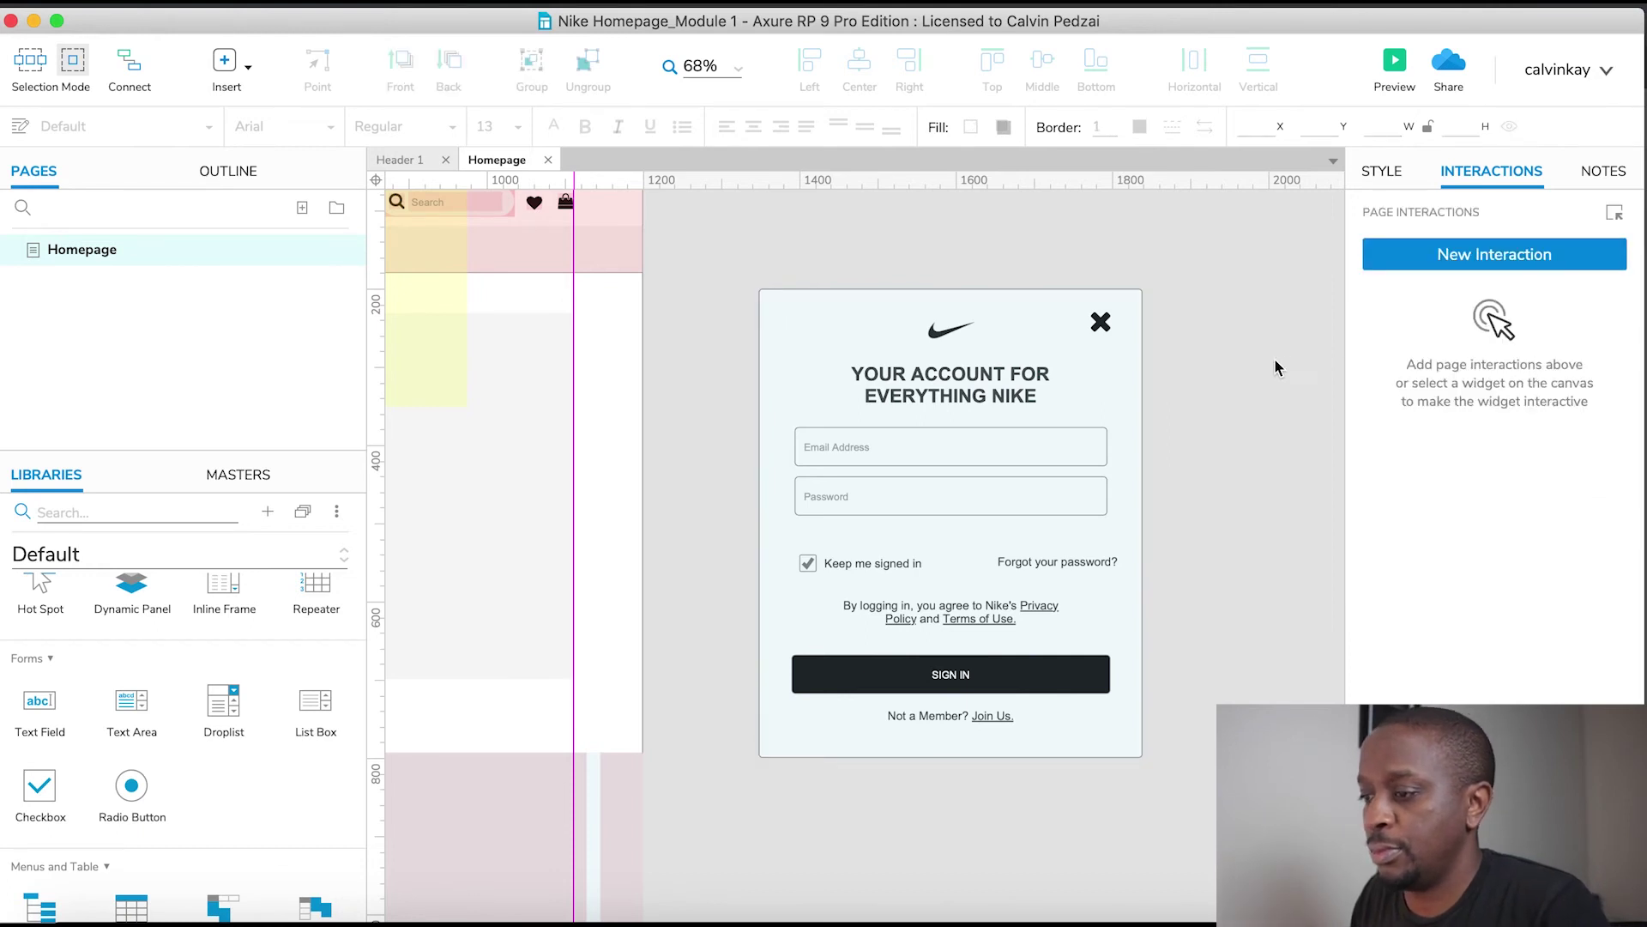
# Move the SigninPop-up panel over the hero banner at 353, 193 and cut it from the Homepage
pyautogui.hscroll(-5, 1228, 436)
pyautogui.scroll(1, 1228, 436)
pyautogui.moveTo(1228, 438); pyautogui.dragTo(649, 481)
pyautogui.hscroll(-10, 648, 481)
pyautogui.scroll(1, 647, 481)
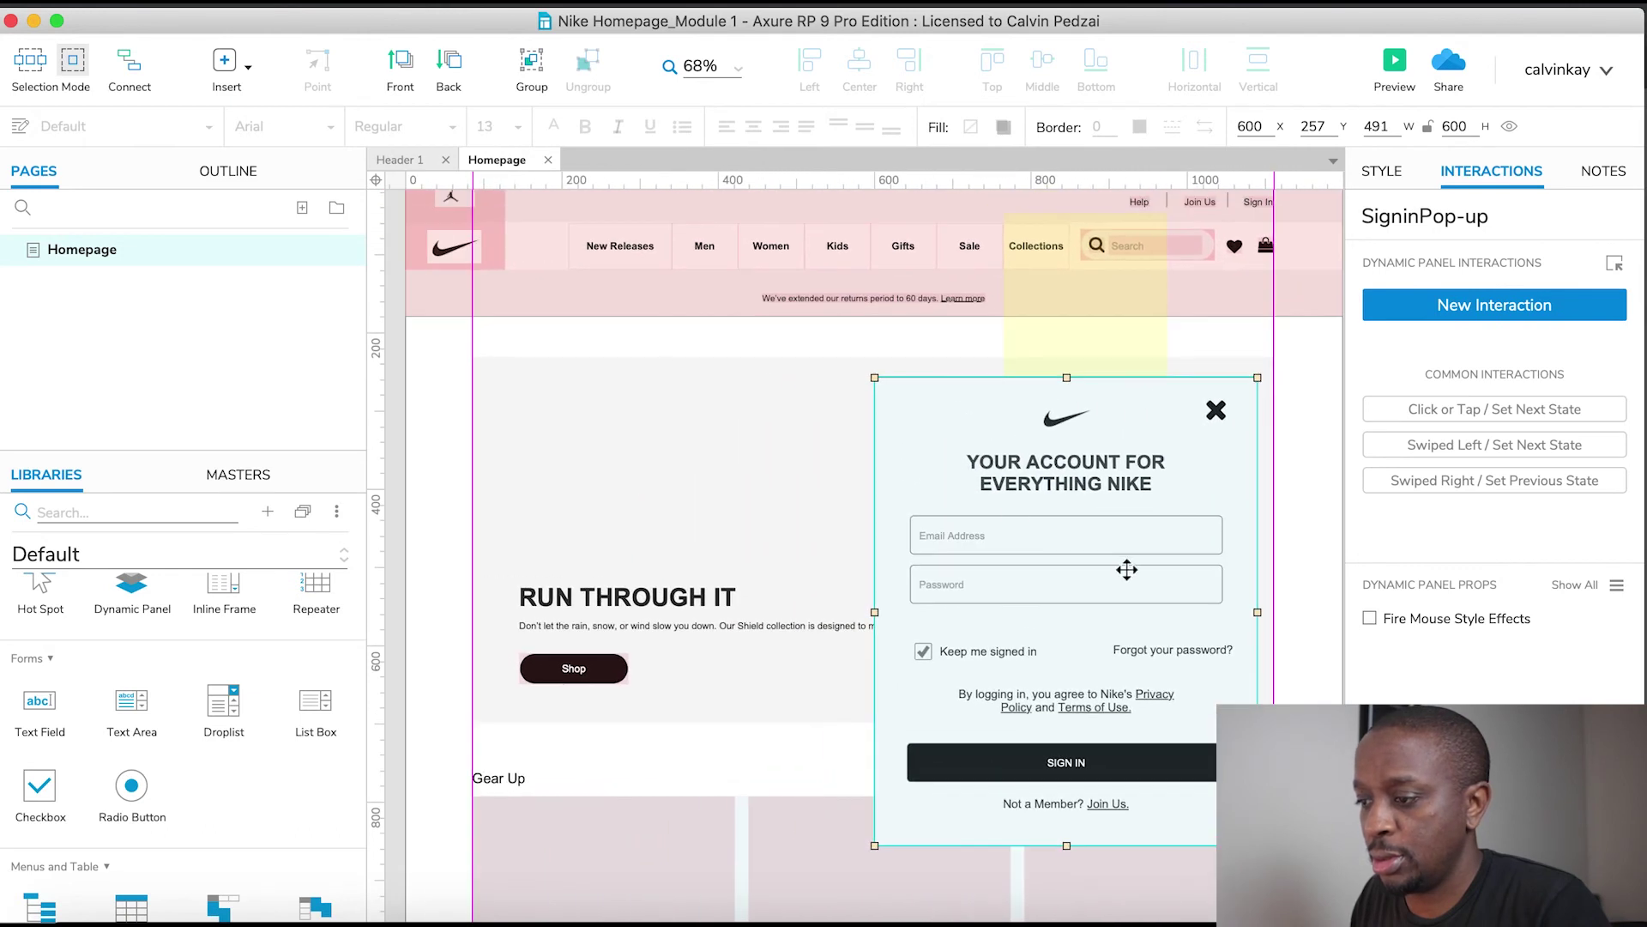
pyautogui.moveTo(1125, 570); pyautogui.dragTo(935, 517)
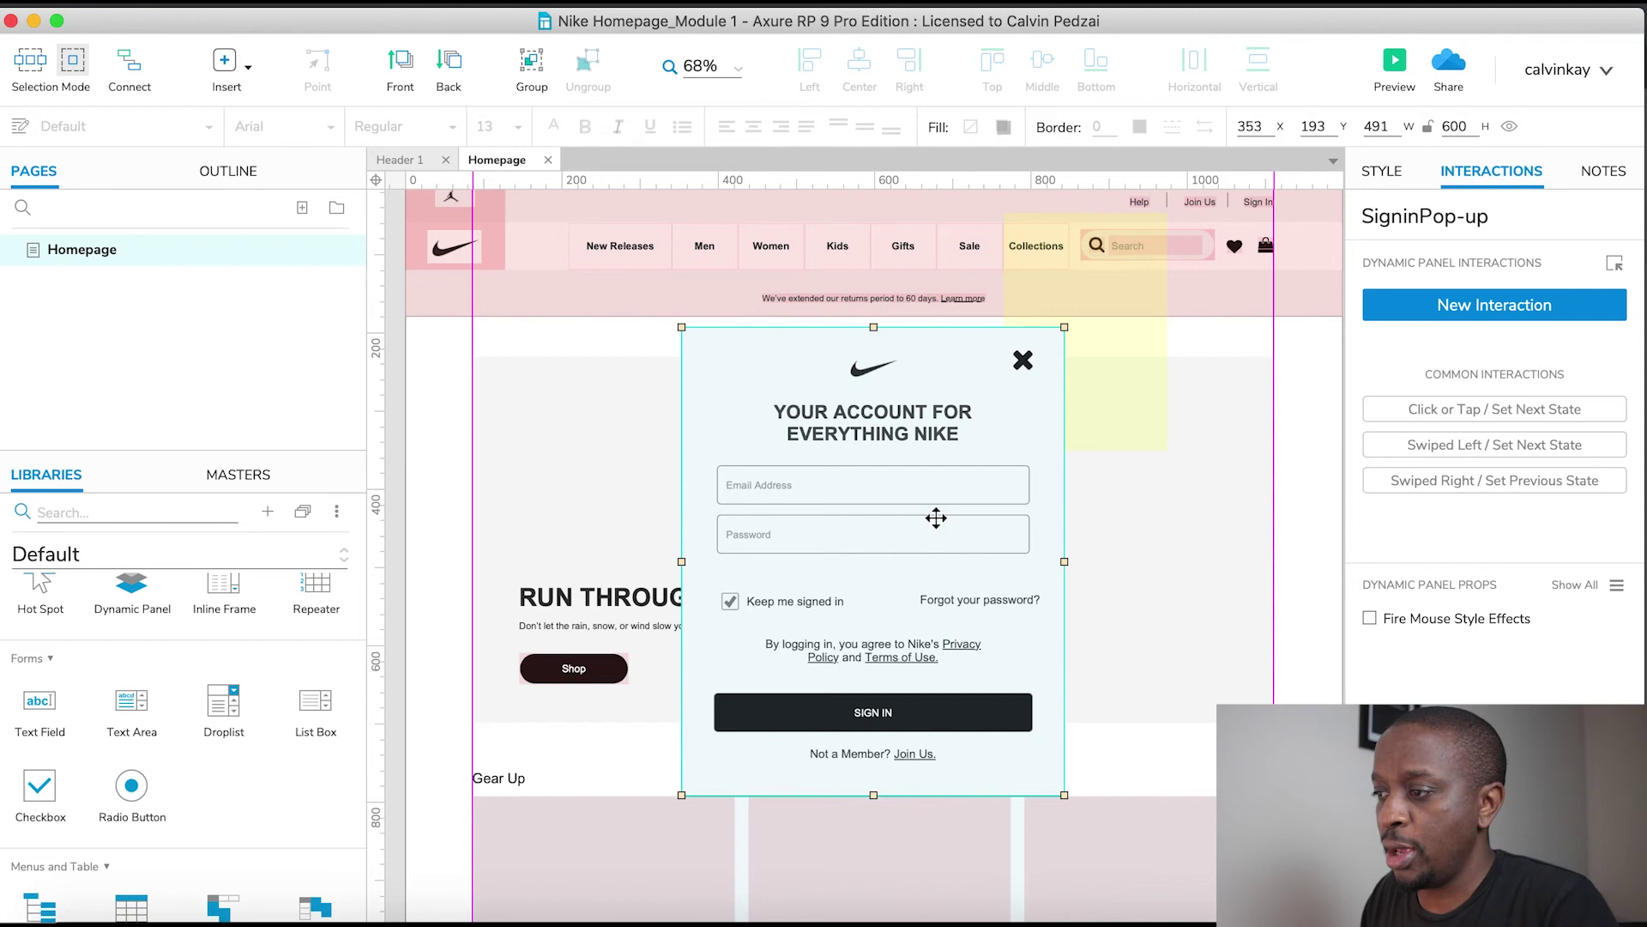
pyautogui.scroll(2, 935, 517)
pyautogui.hscroll(1, 935, 517)
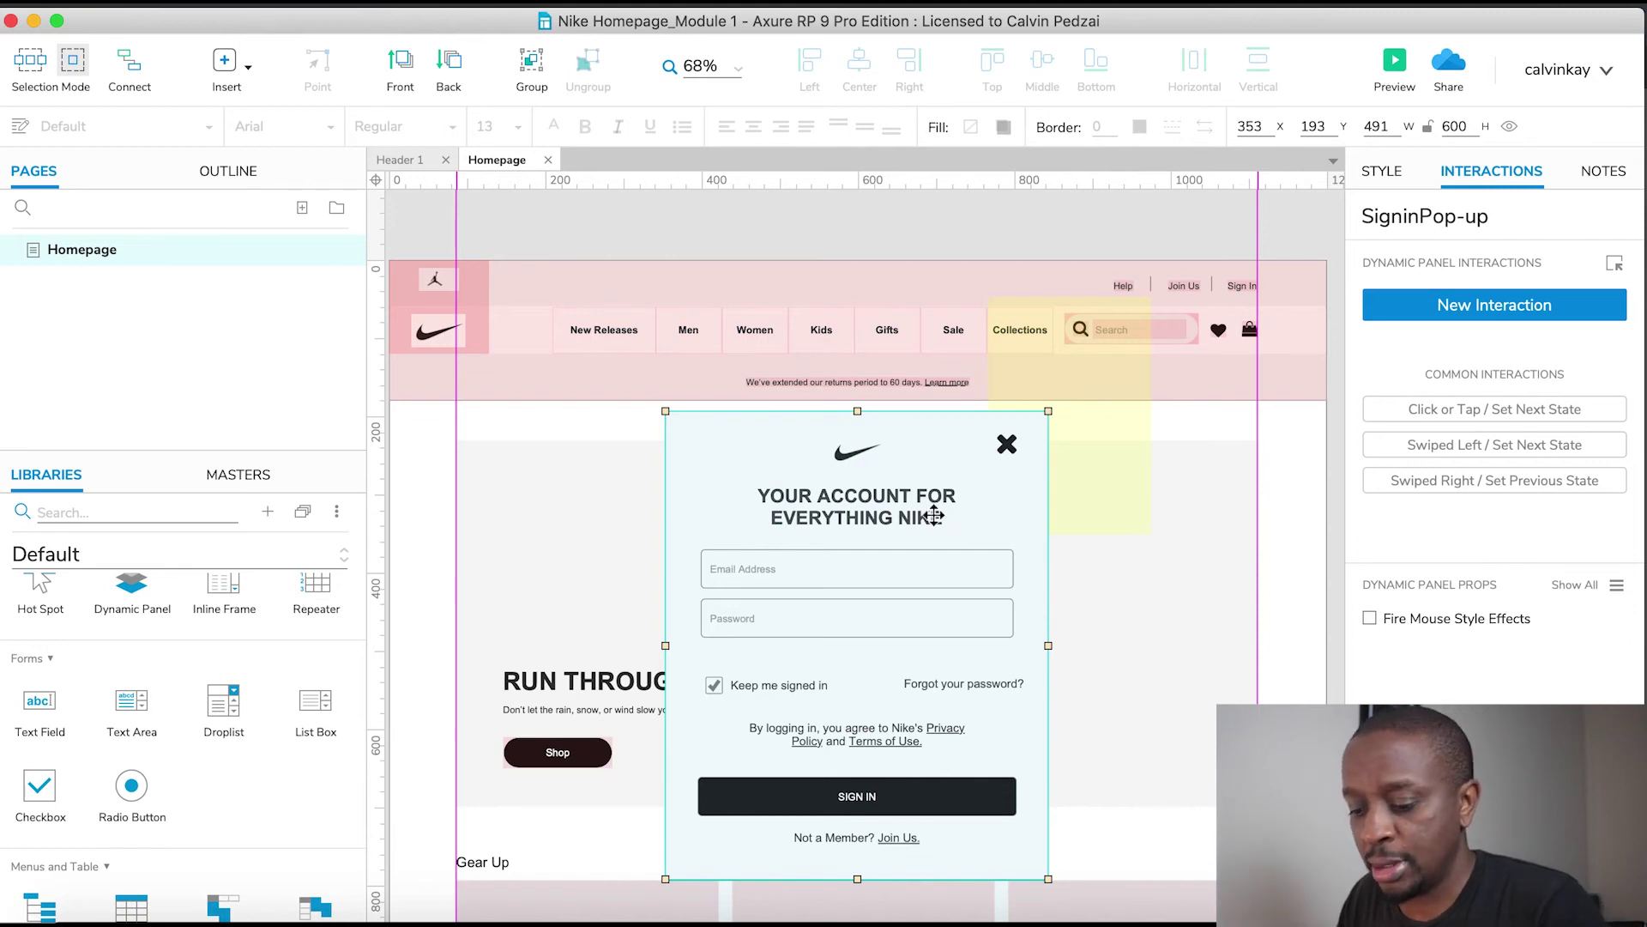
pyautogui.press('Delete')
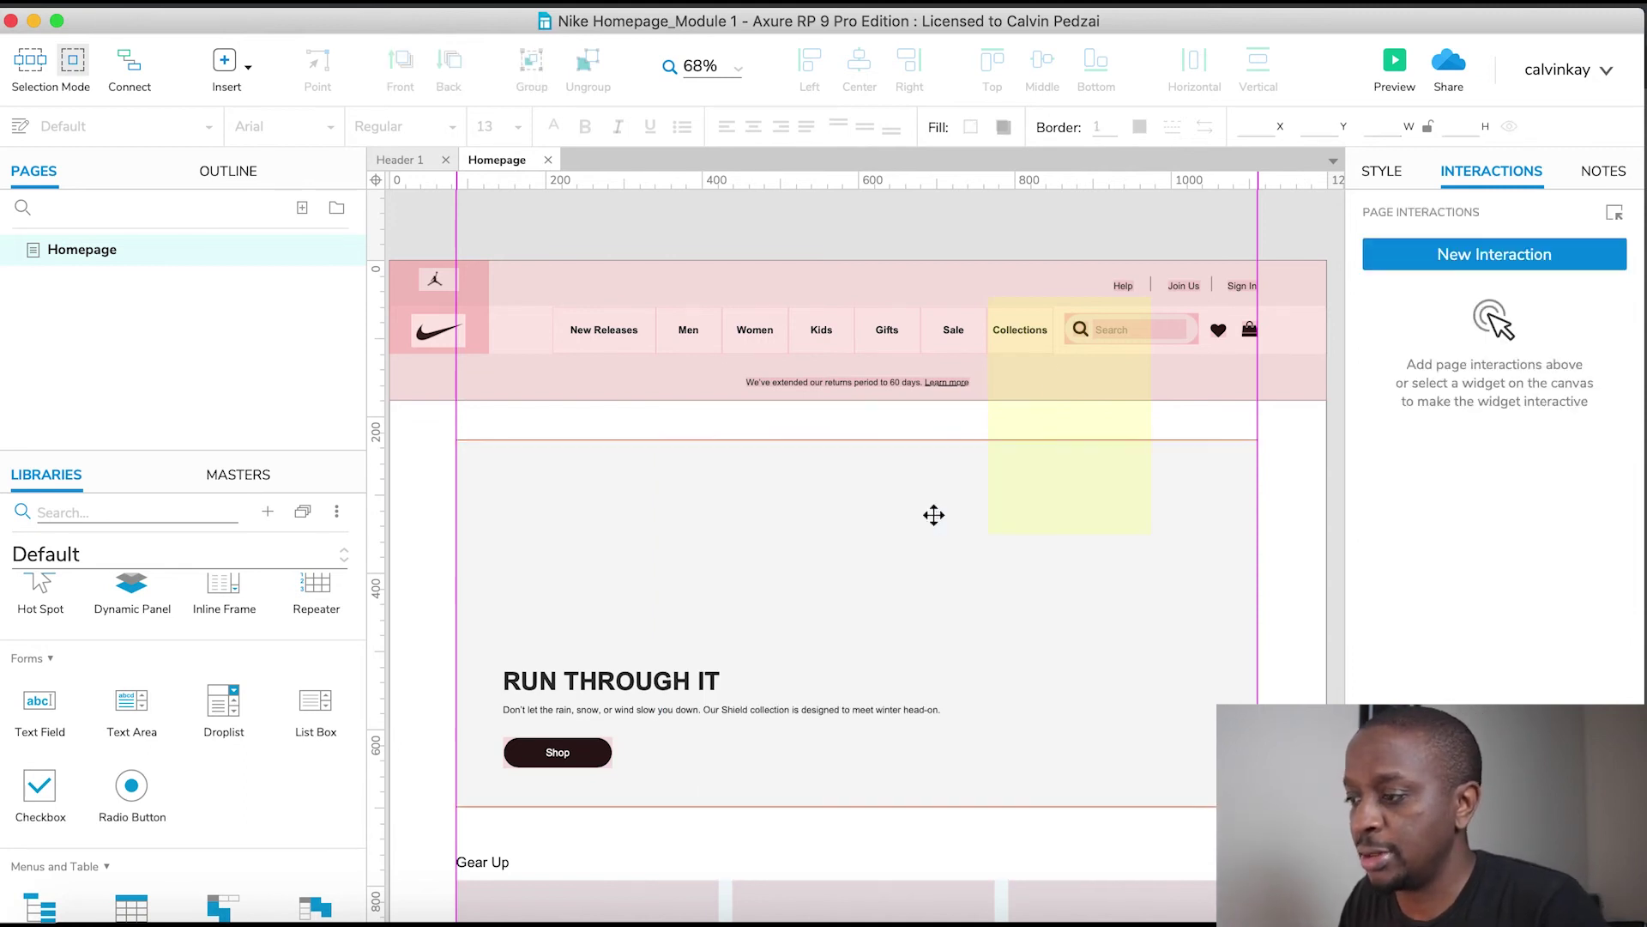
# Open the Header 1 master and paste the SigninPop-up panel into it at 353, 193
pyautogui.doubleClick(1232, 281)
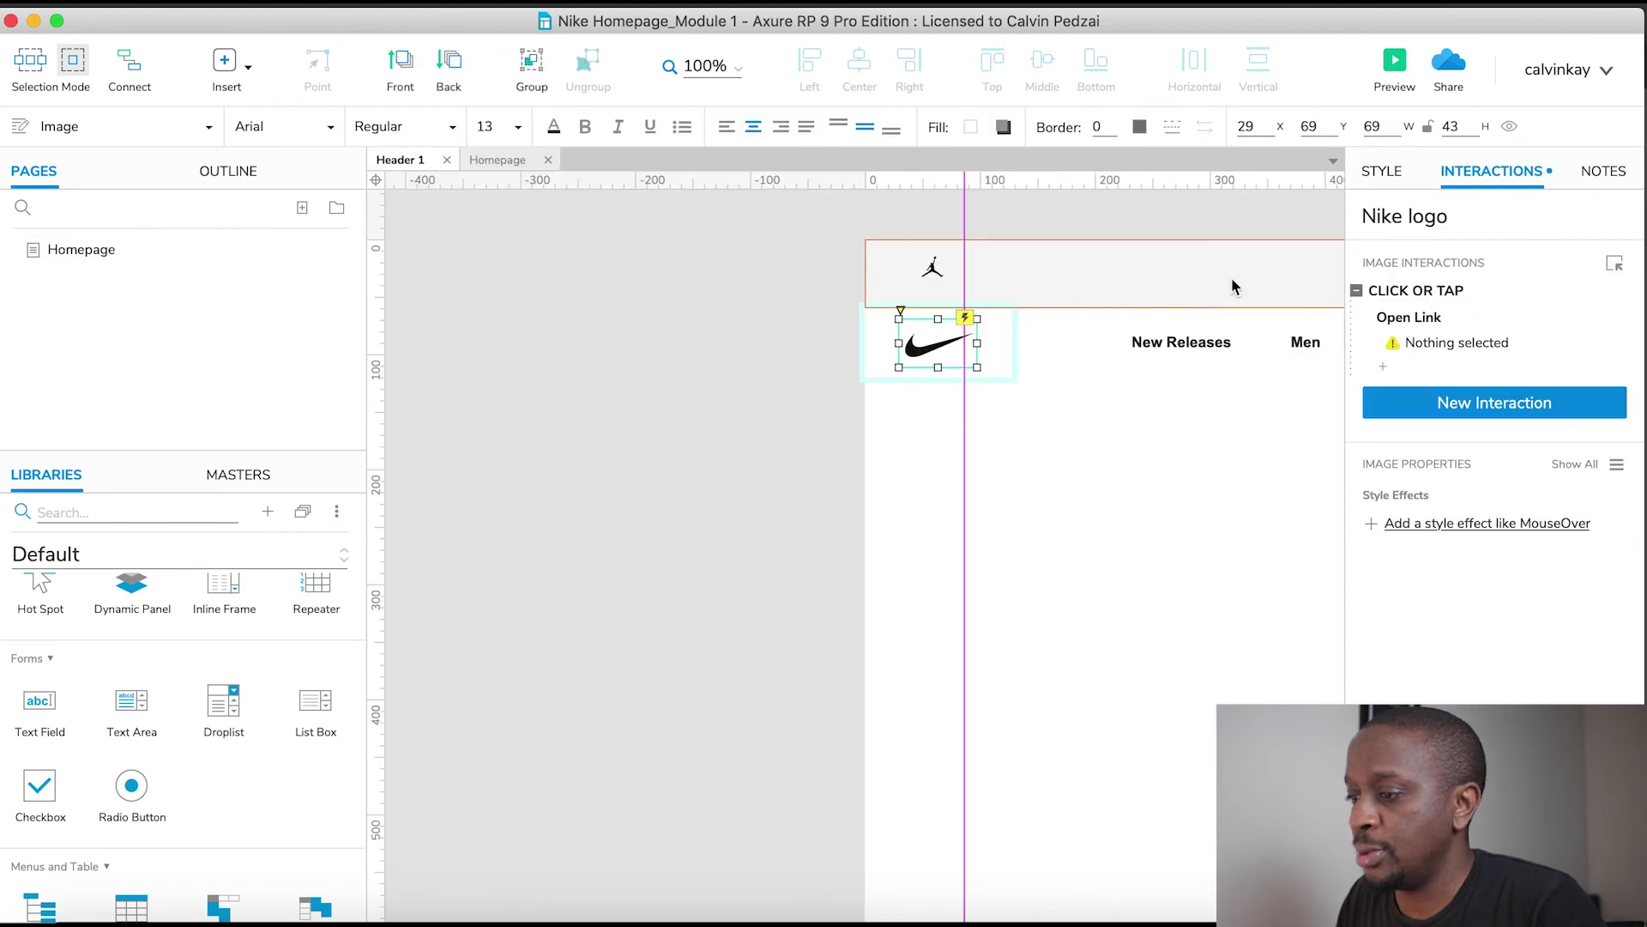
pyautogui.hscroll(10, 1232, 287)
pyautogui.hscroll(2, 1232, 285)
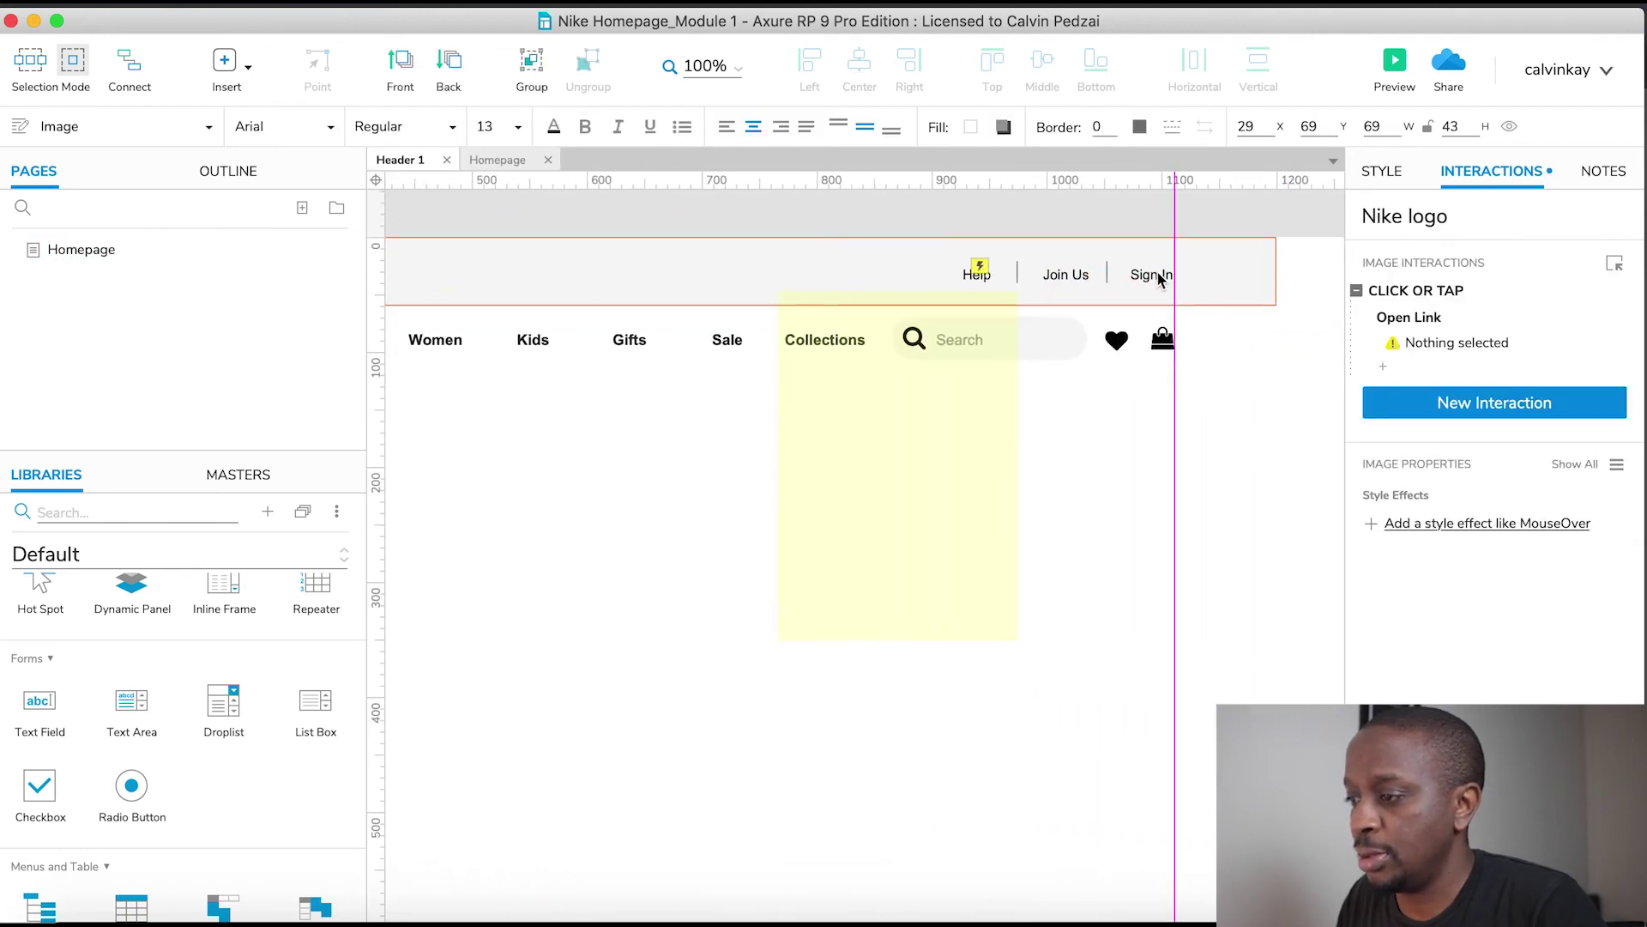
pyautogui.click(1149, 276)
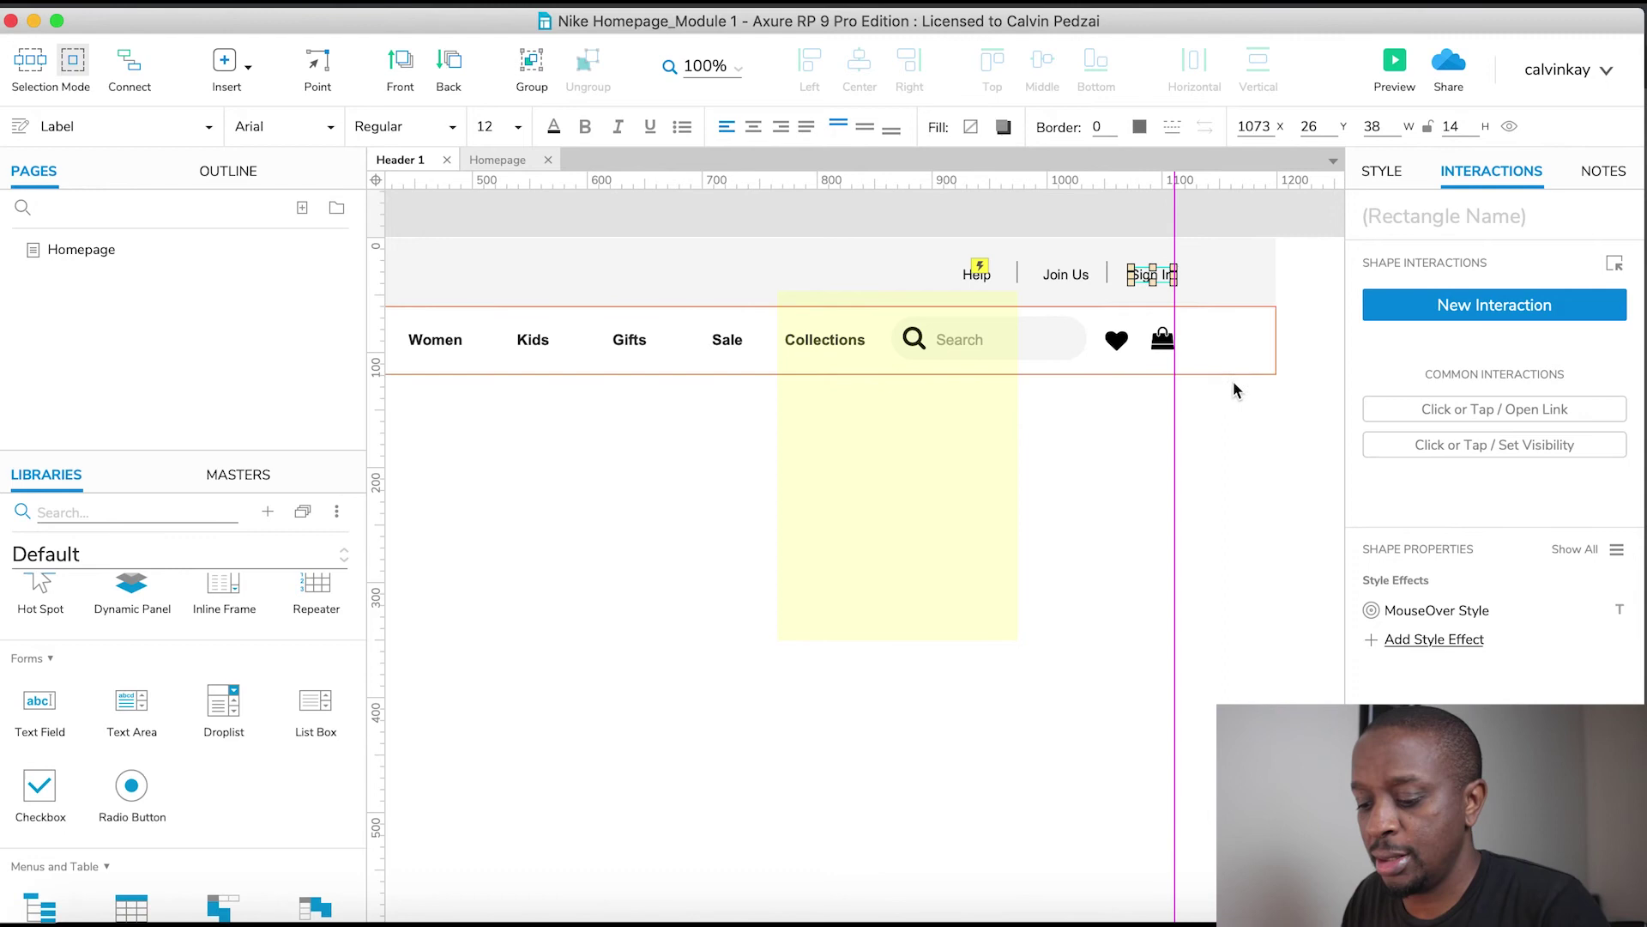
pyautogui.press('super+v')
# Select the Sign In text label in the Header 1 master
pyautogui.scroll(-5, 1214, 444)
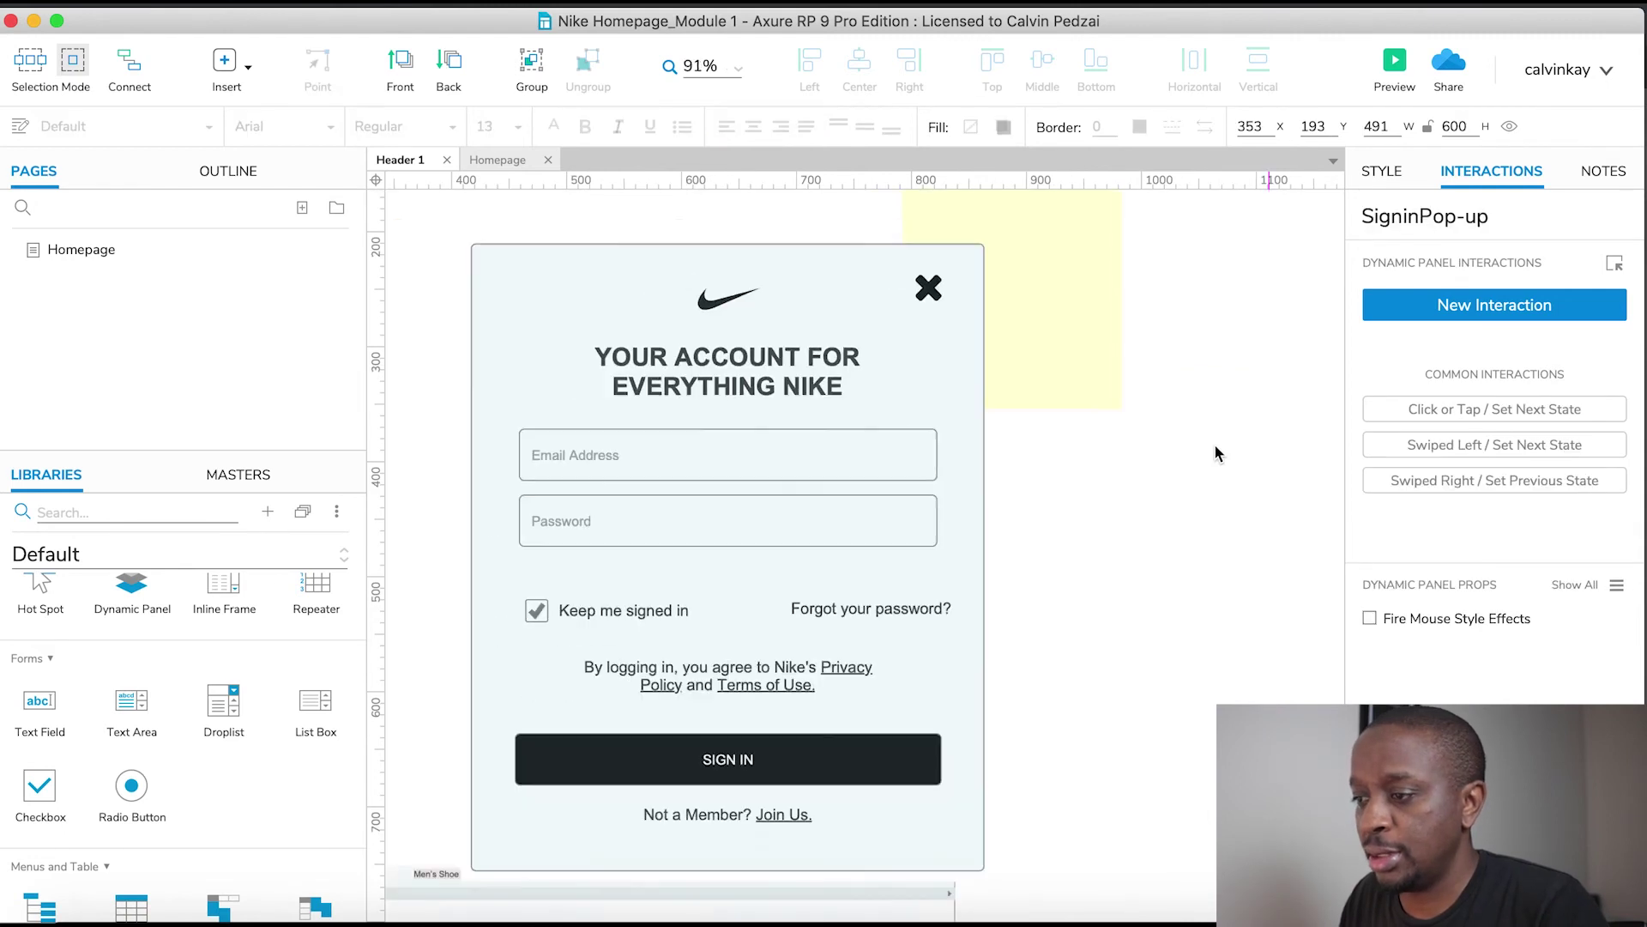
pyautogui.hscroll(1, 1213, 445)
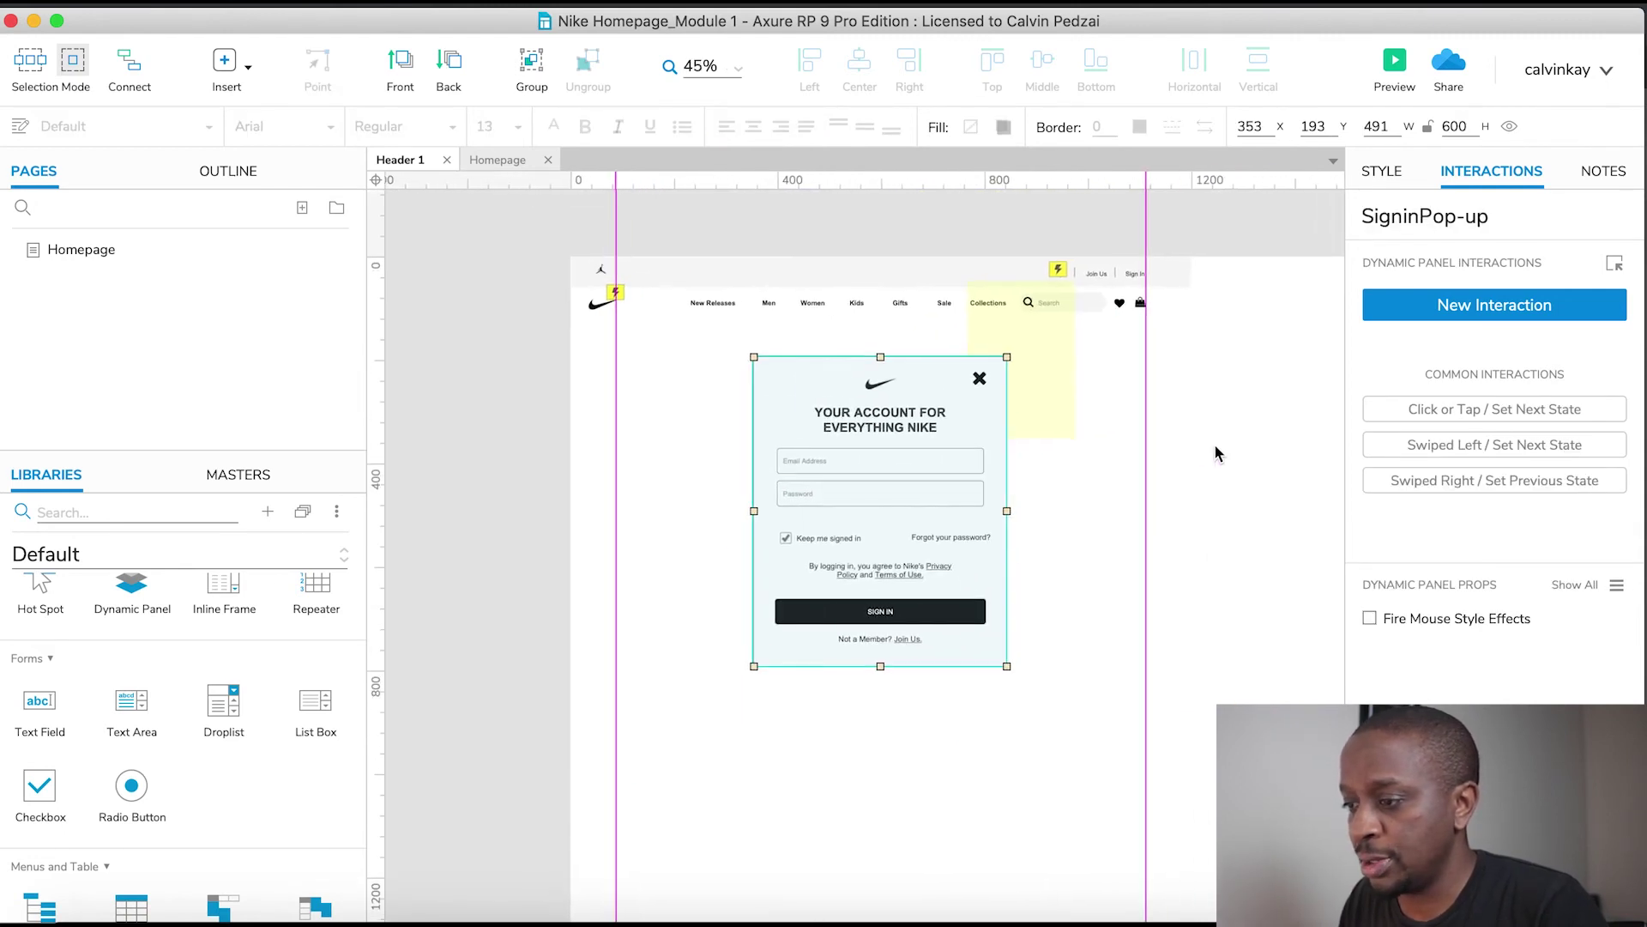
pyautogui.scroll(3, 1213, 444)
pyautogui.scroll(1, 1213, 444)
pyautogui.scroll(1, 1213, 444)
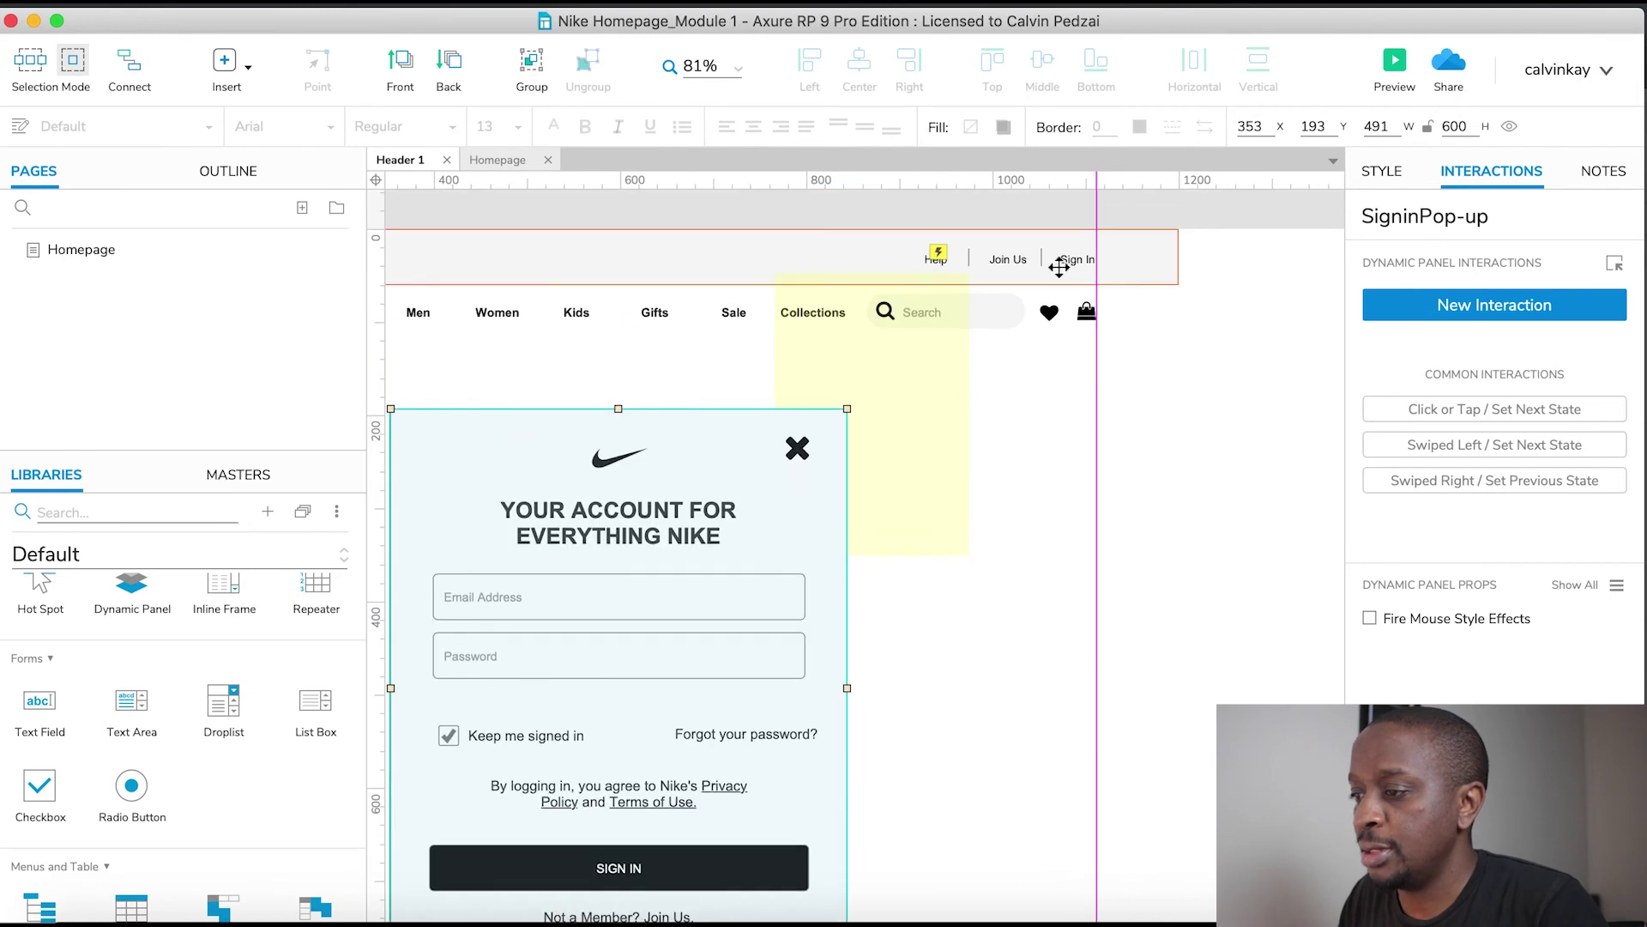
pyautogui.click(1073, 259)
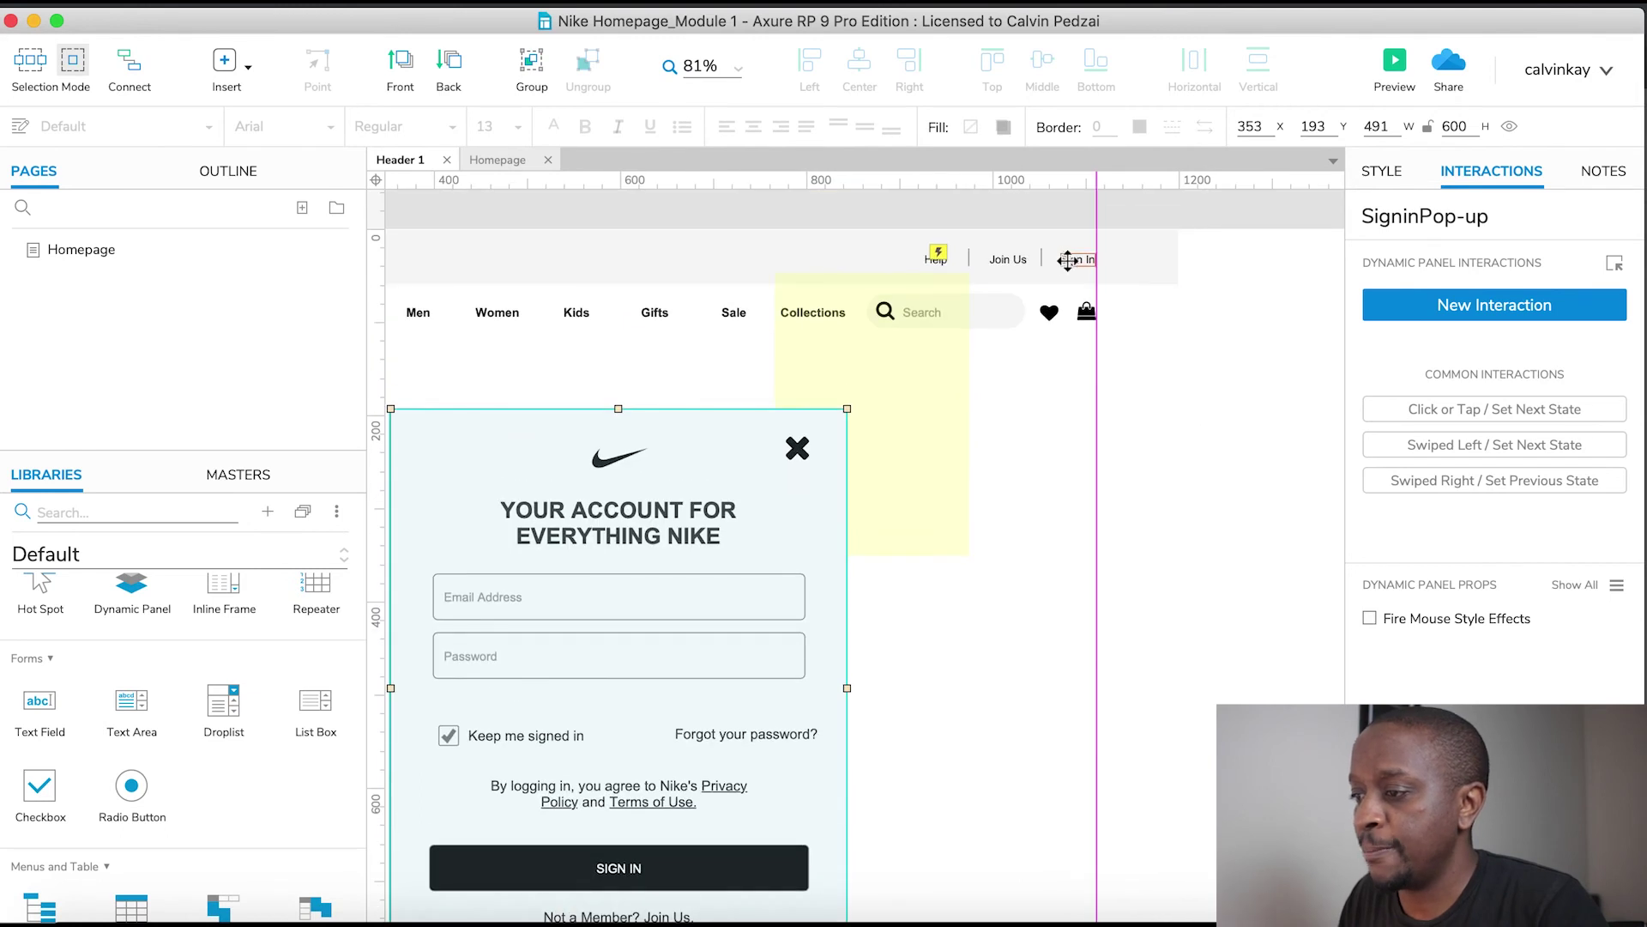
# Add a Click or Tap Show/Hide action to Sign In that shows SigninPop-up
pyautogui.click(1490, 306)
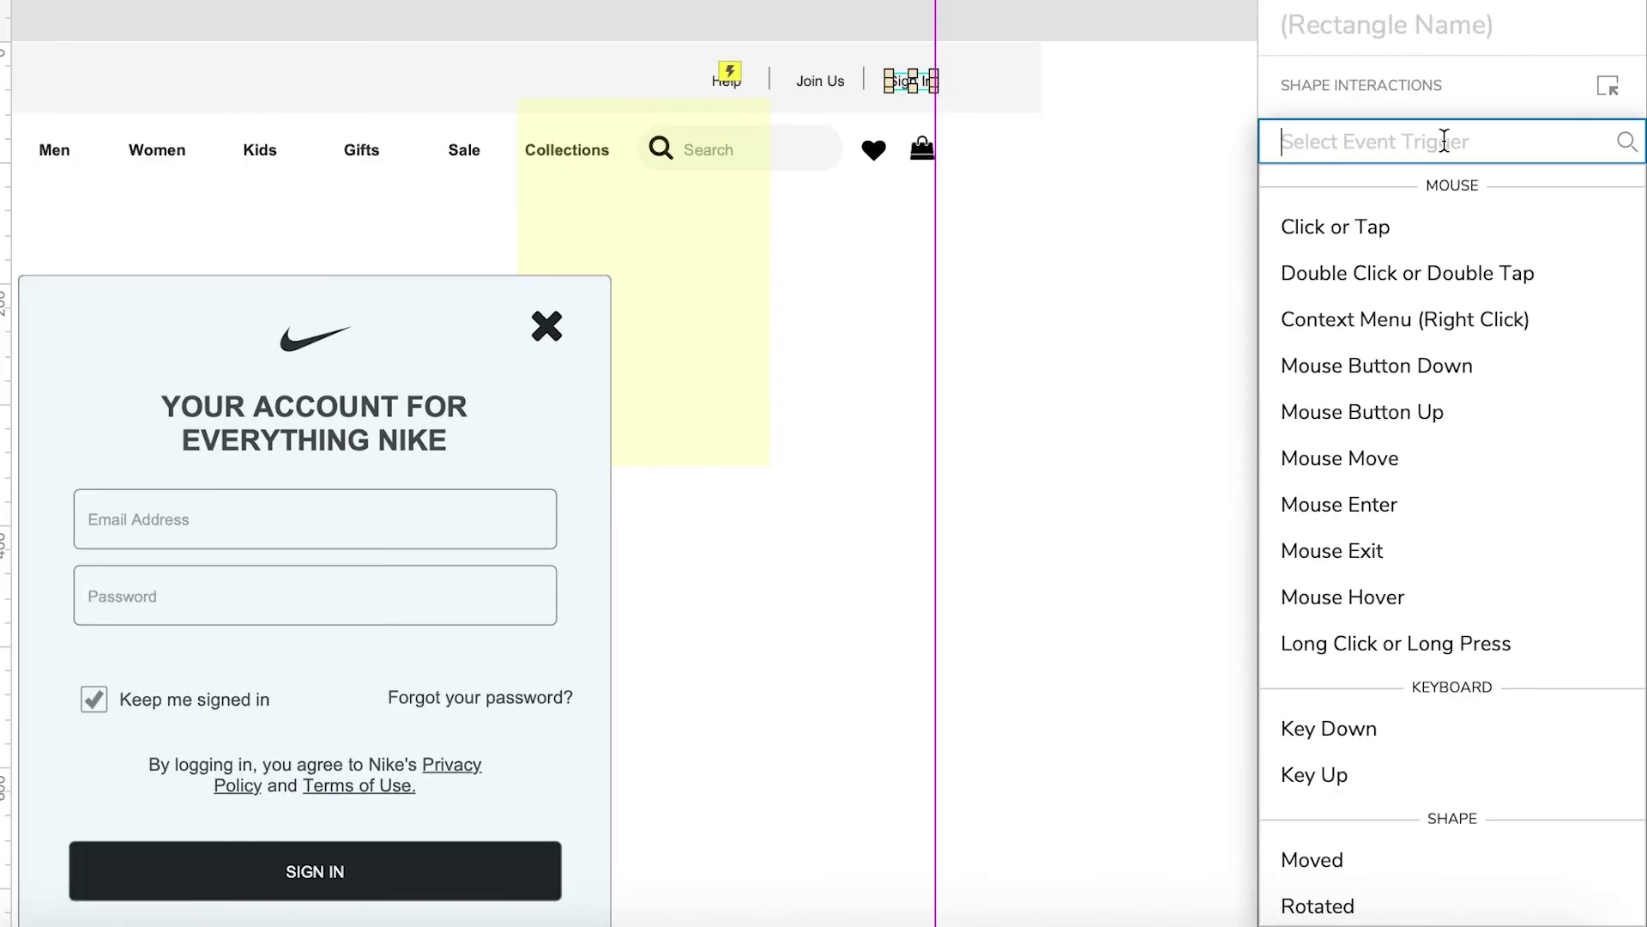
pyautogui.click(1336, 229)
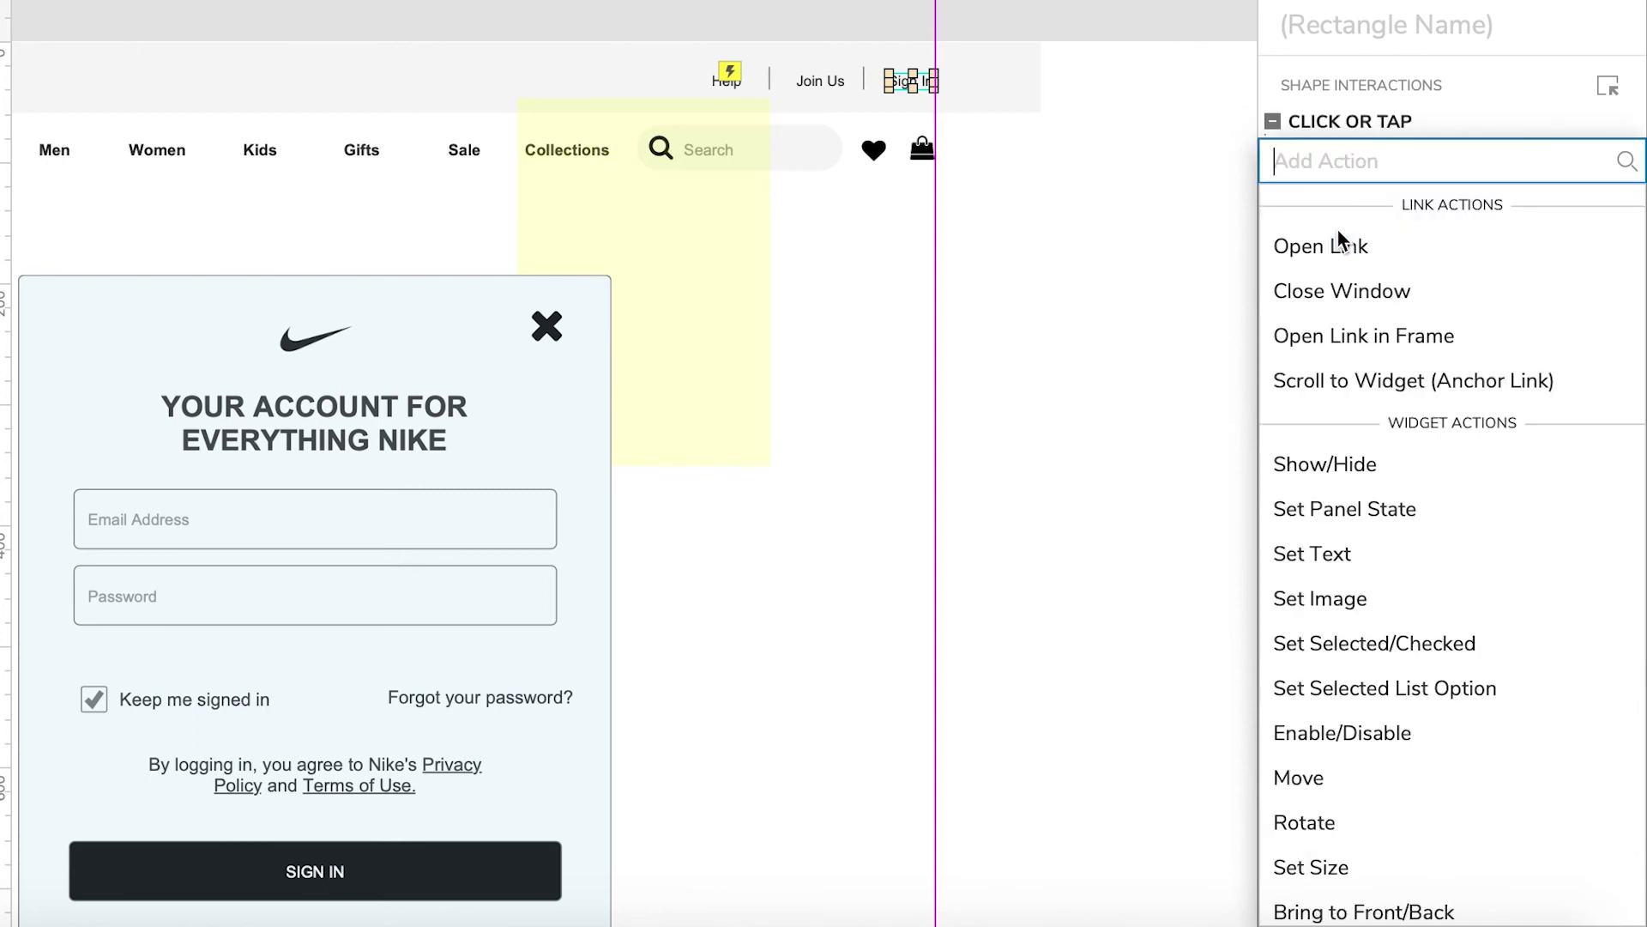
pyautogui.click(1310, 462)
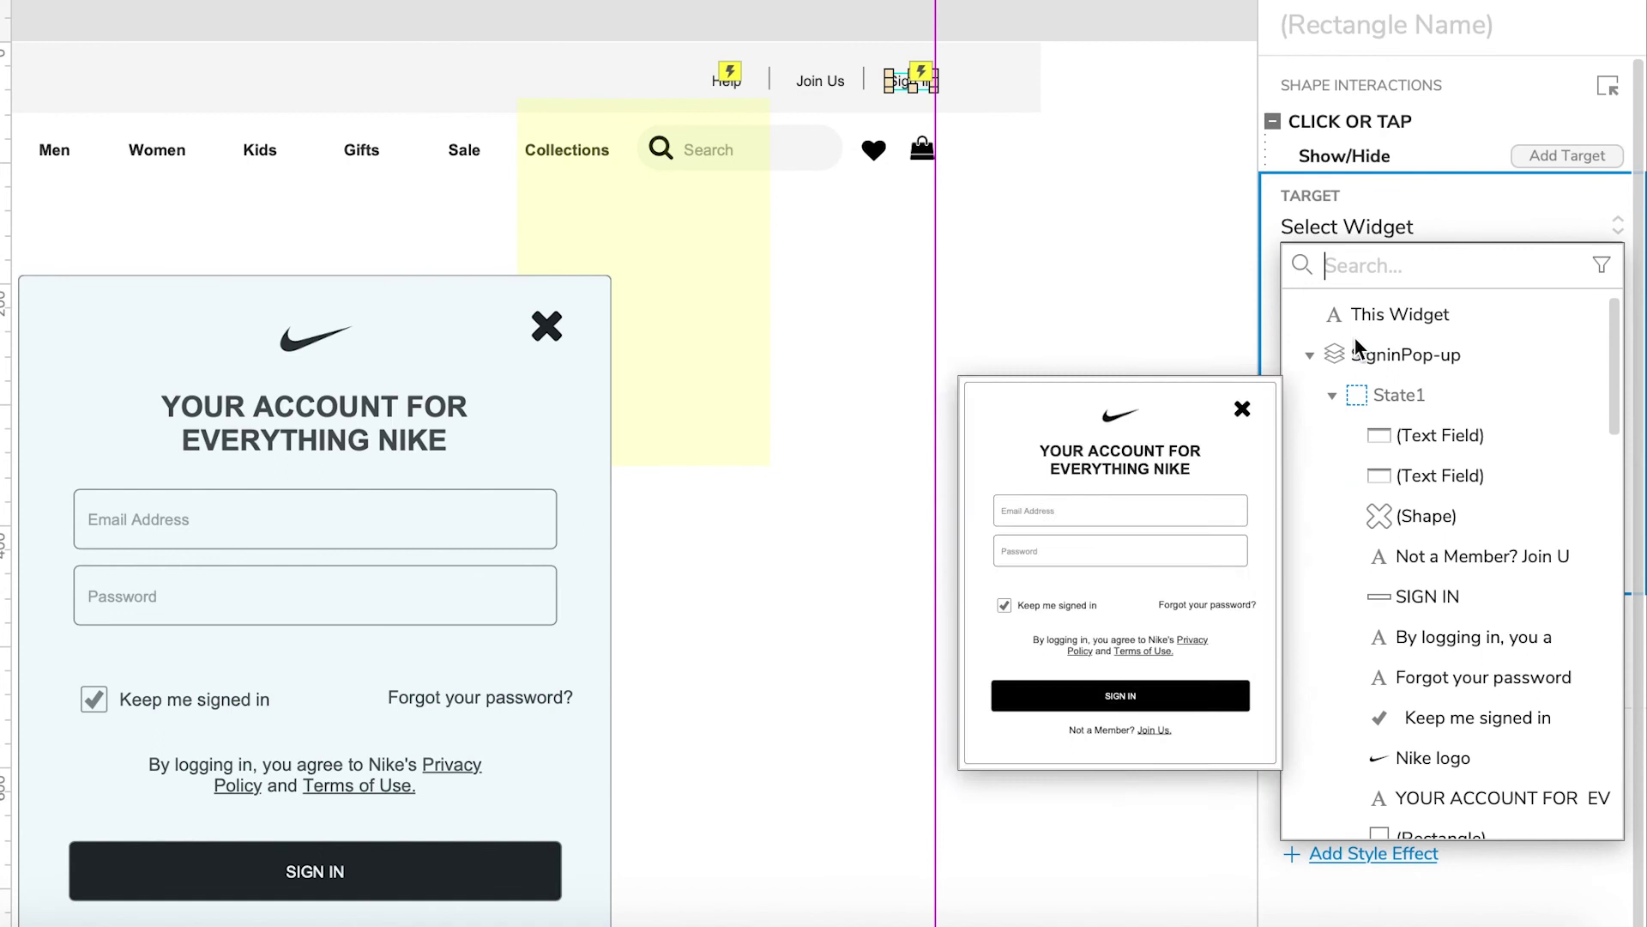
pyautogui.click(1403, 354)
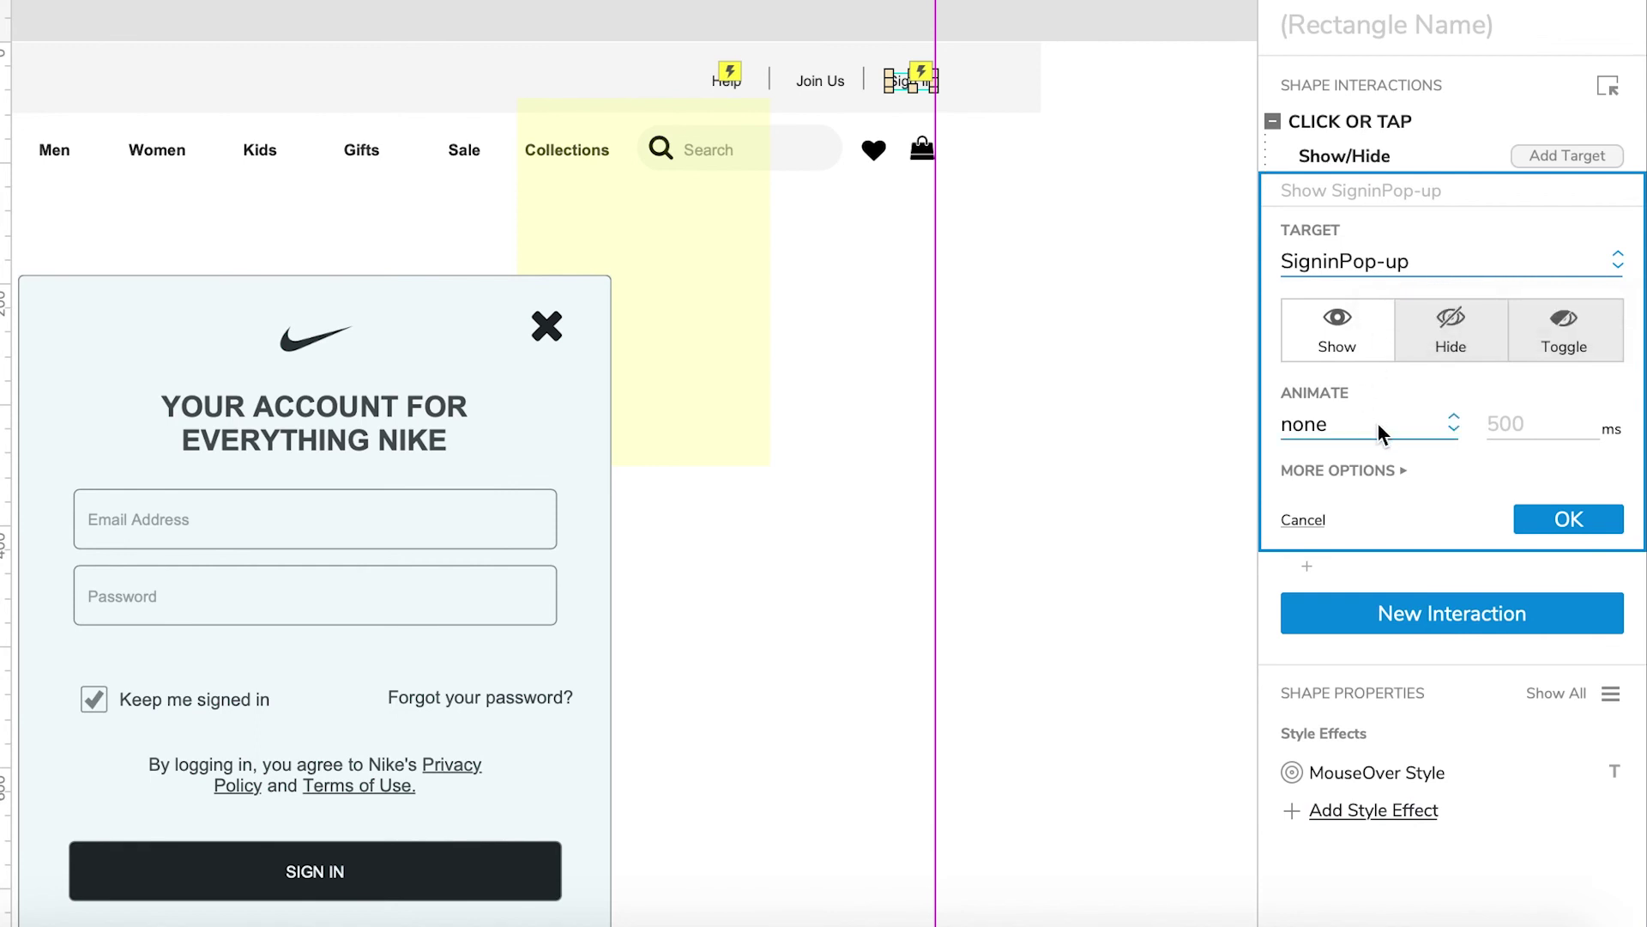
pyautogui.click(1402, 471)
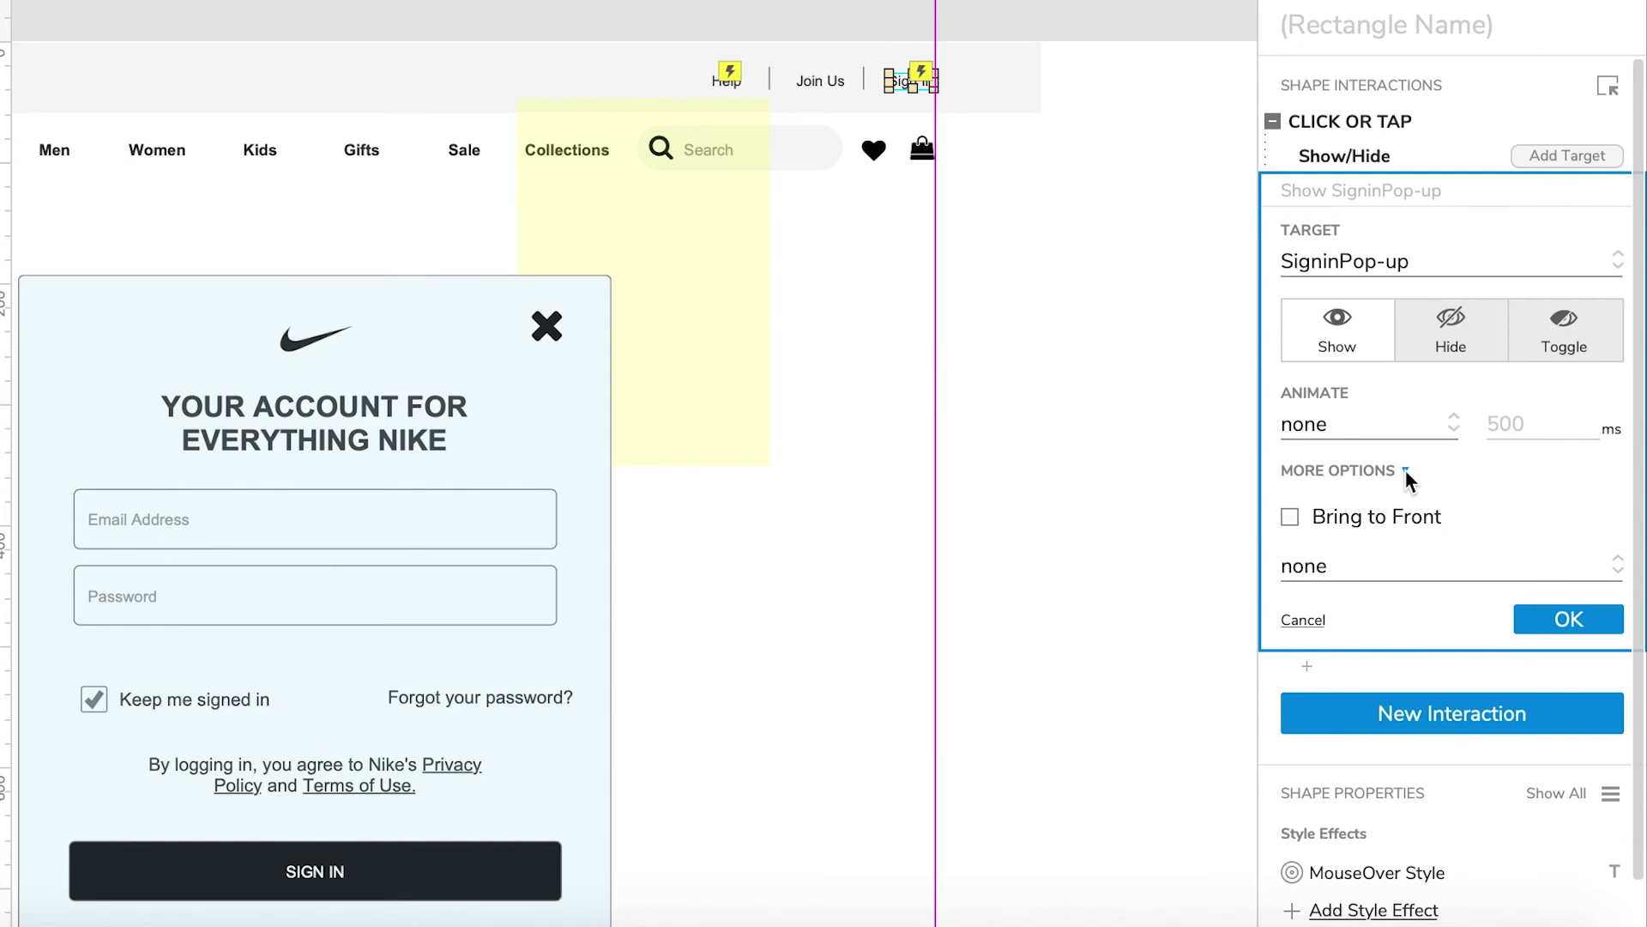
# Show SigninPop-up as a lightbox with a #000000 black background at about 60% opacity
pyautogui.click(1404, 470)
pyautogui.click(1405, 470)
pyautogui.click(1393, 566)
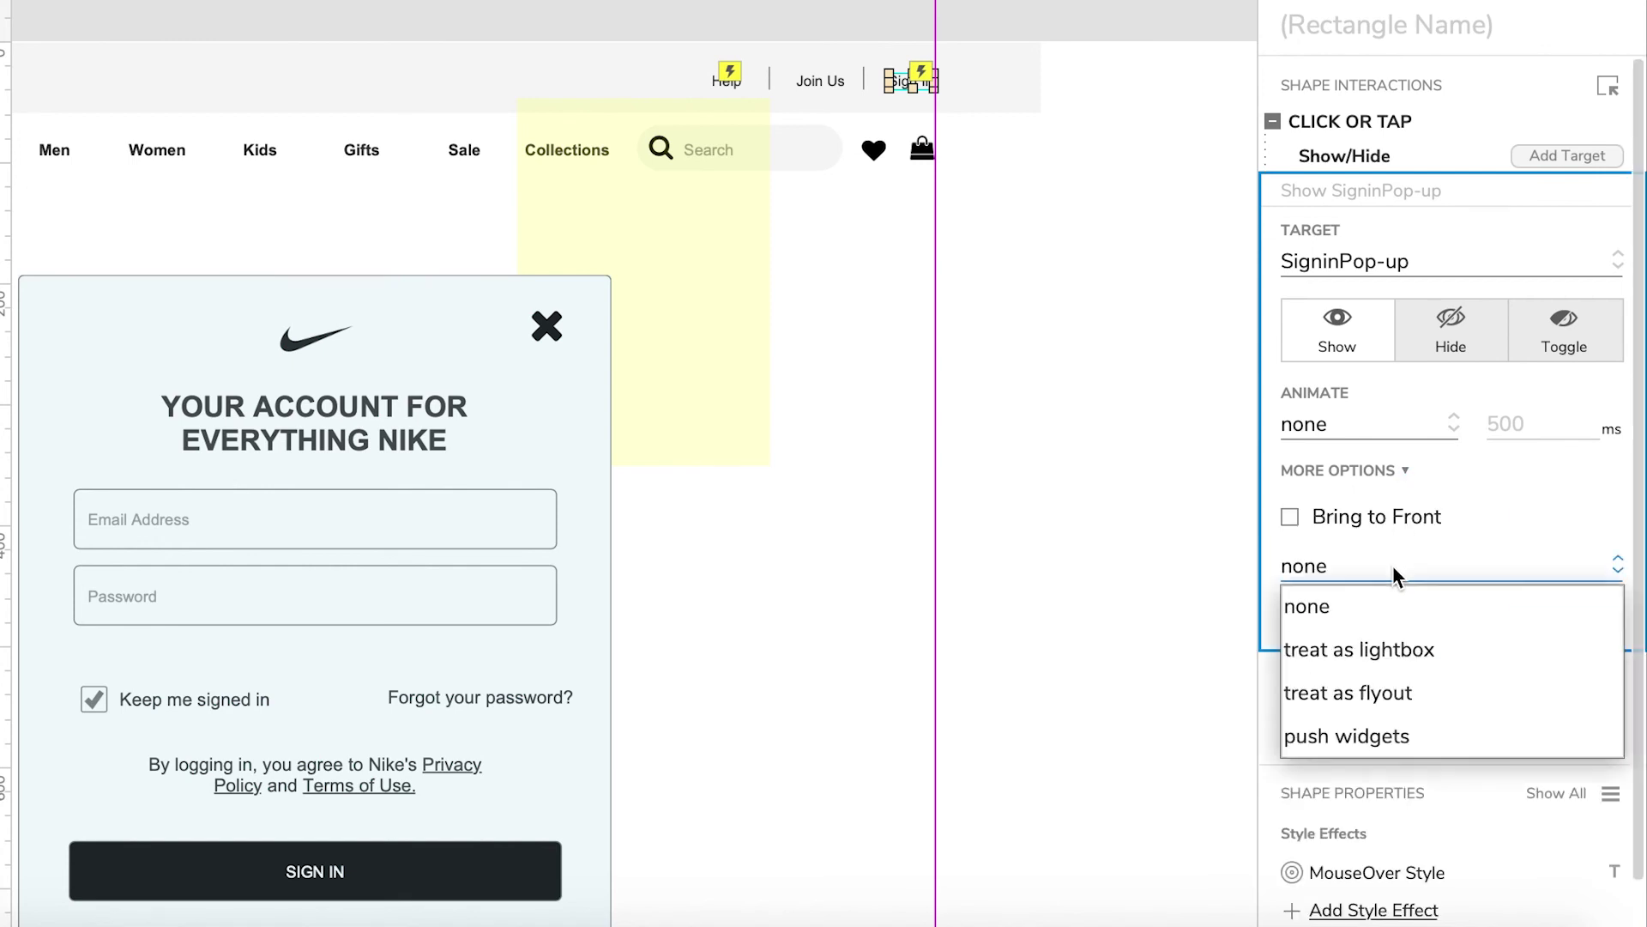
pyautogui.click(1378, 650)
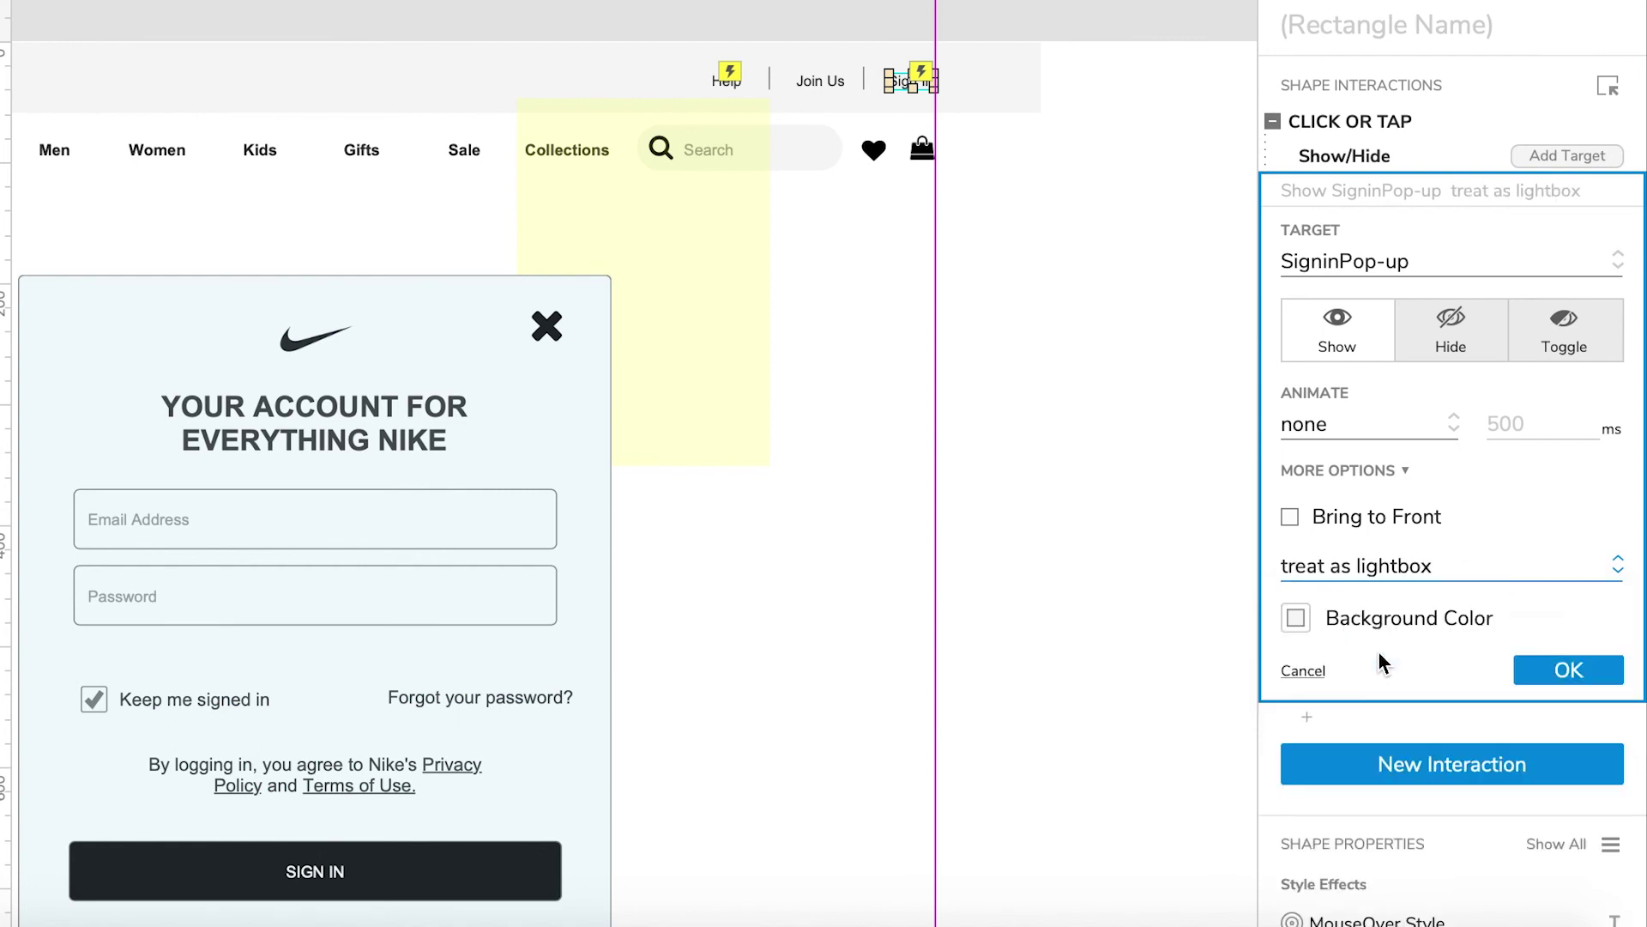
pyautogui.click(1296, 619)
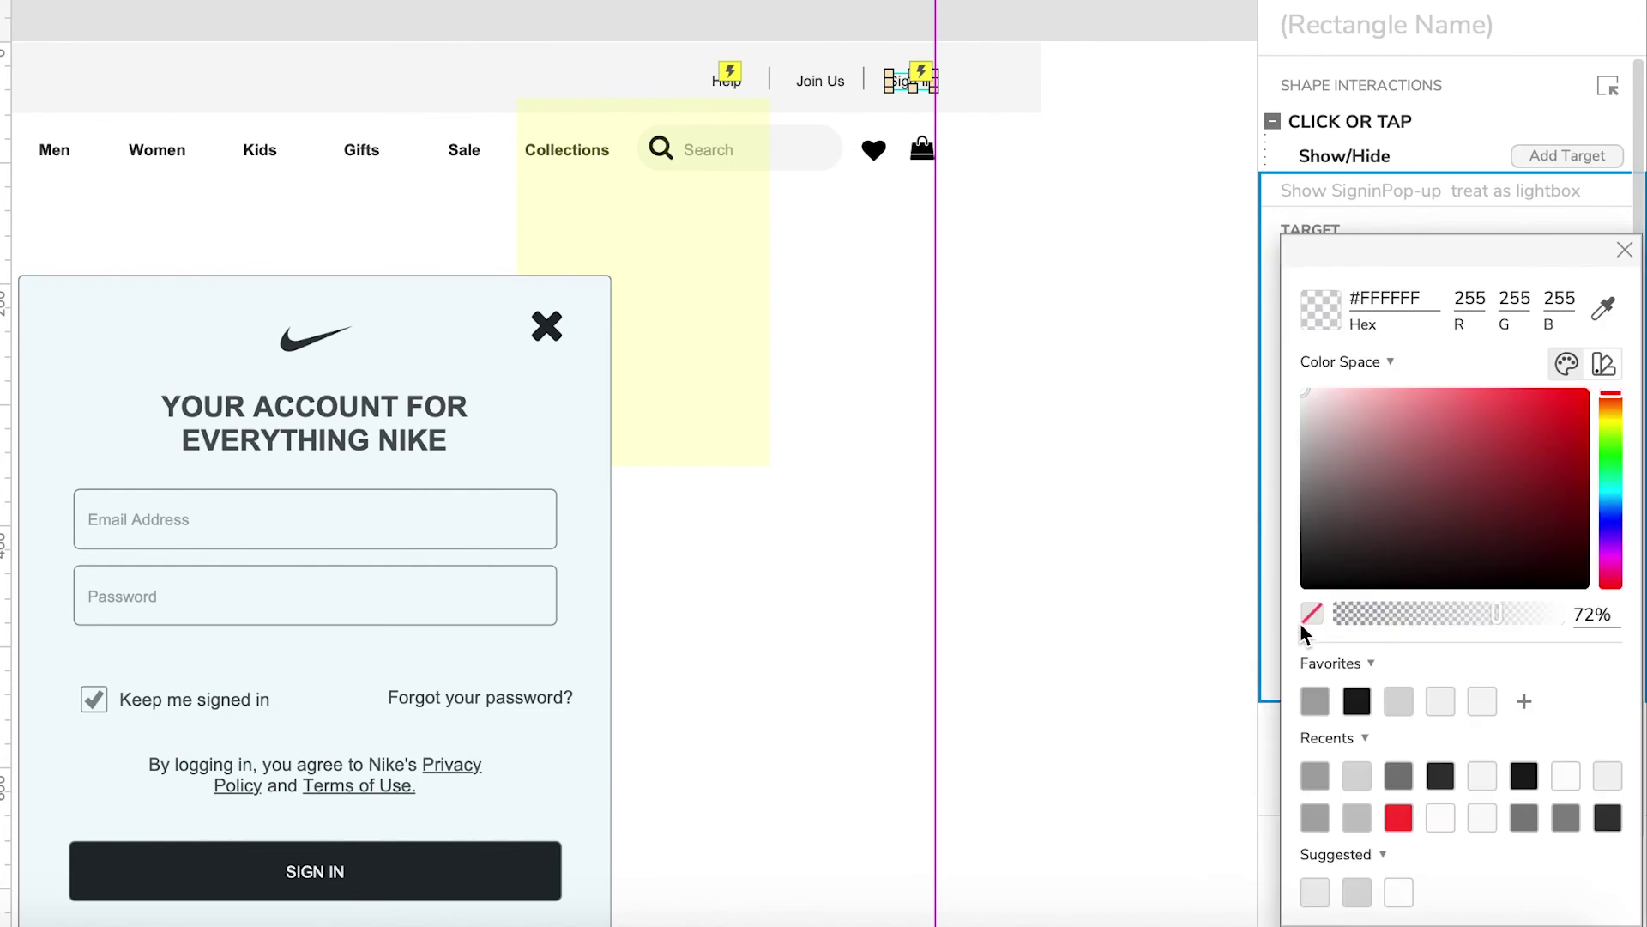
pyautogui.moveTo(1327, 549); pyautogui.dragTo(1213, 662)
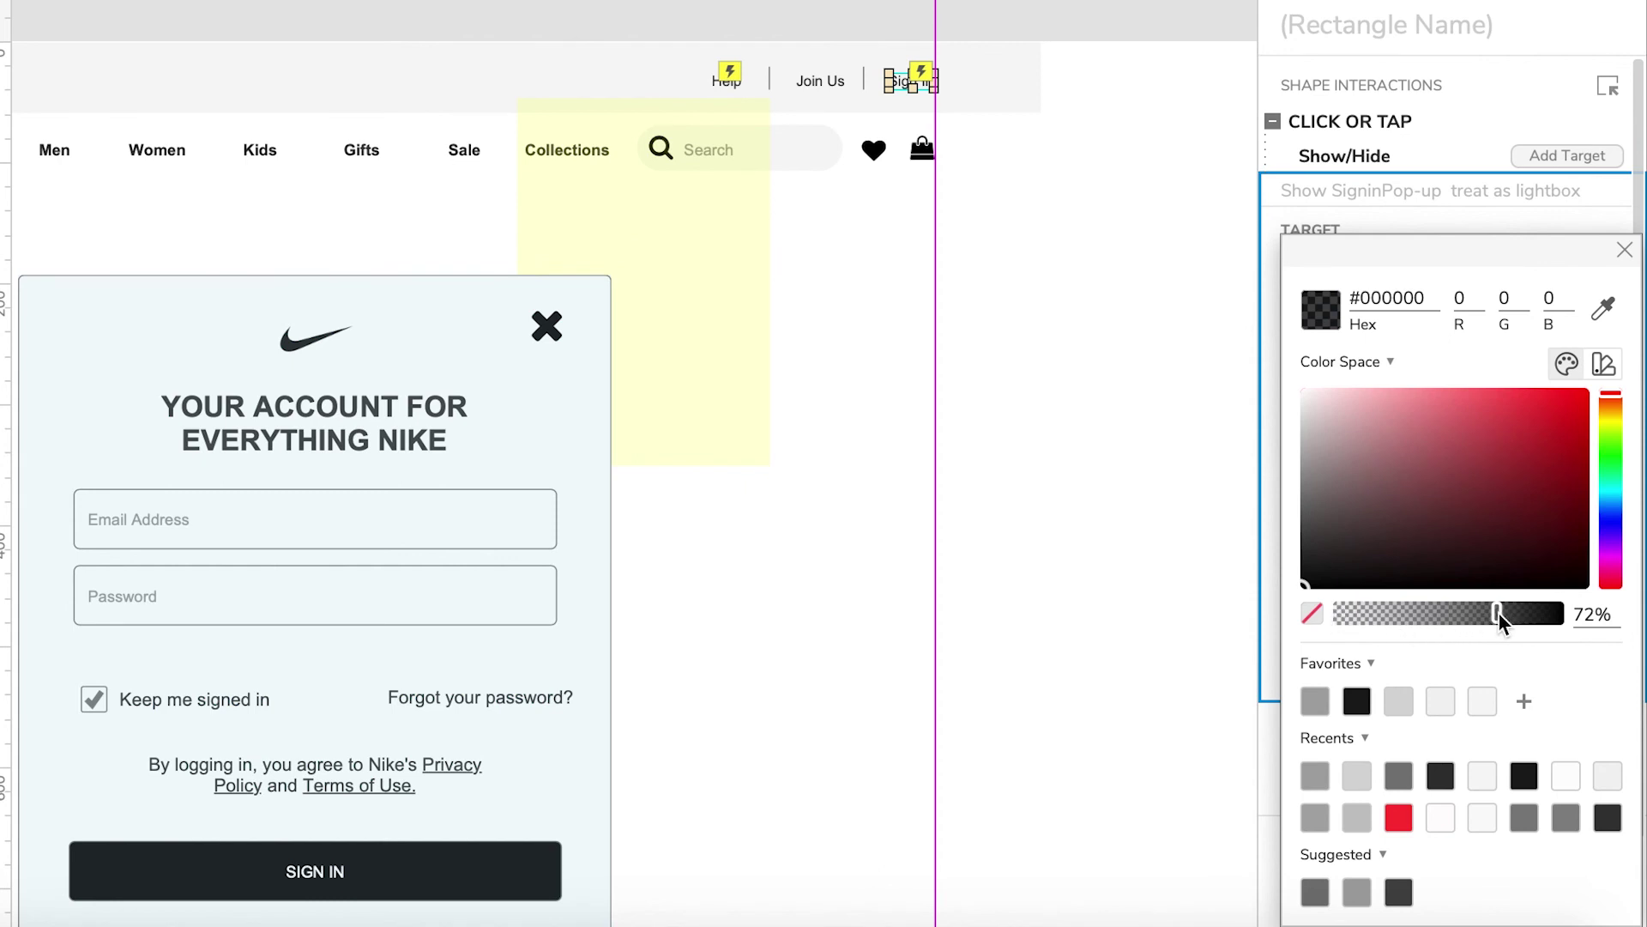
pyautogui.moveTo(1498, 613)
pyautogui.mouseDown()
pyautogui.moveTo(1448, 615)
pyautogui.moveTo(1470, 611)
pyautogui.mouseUp()
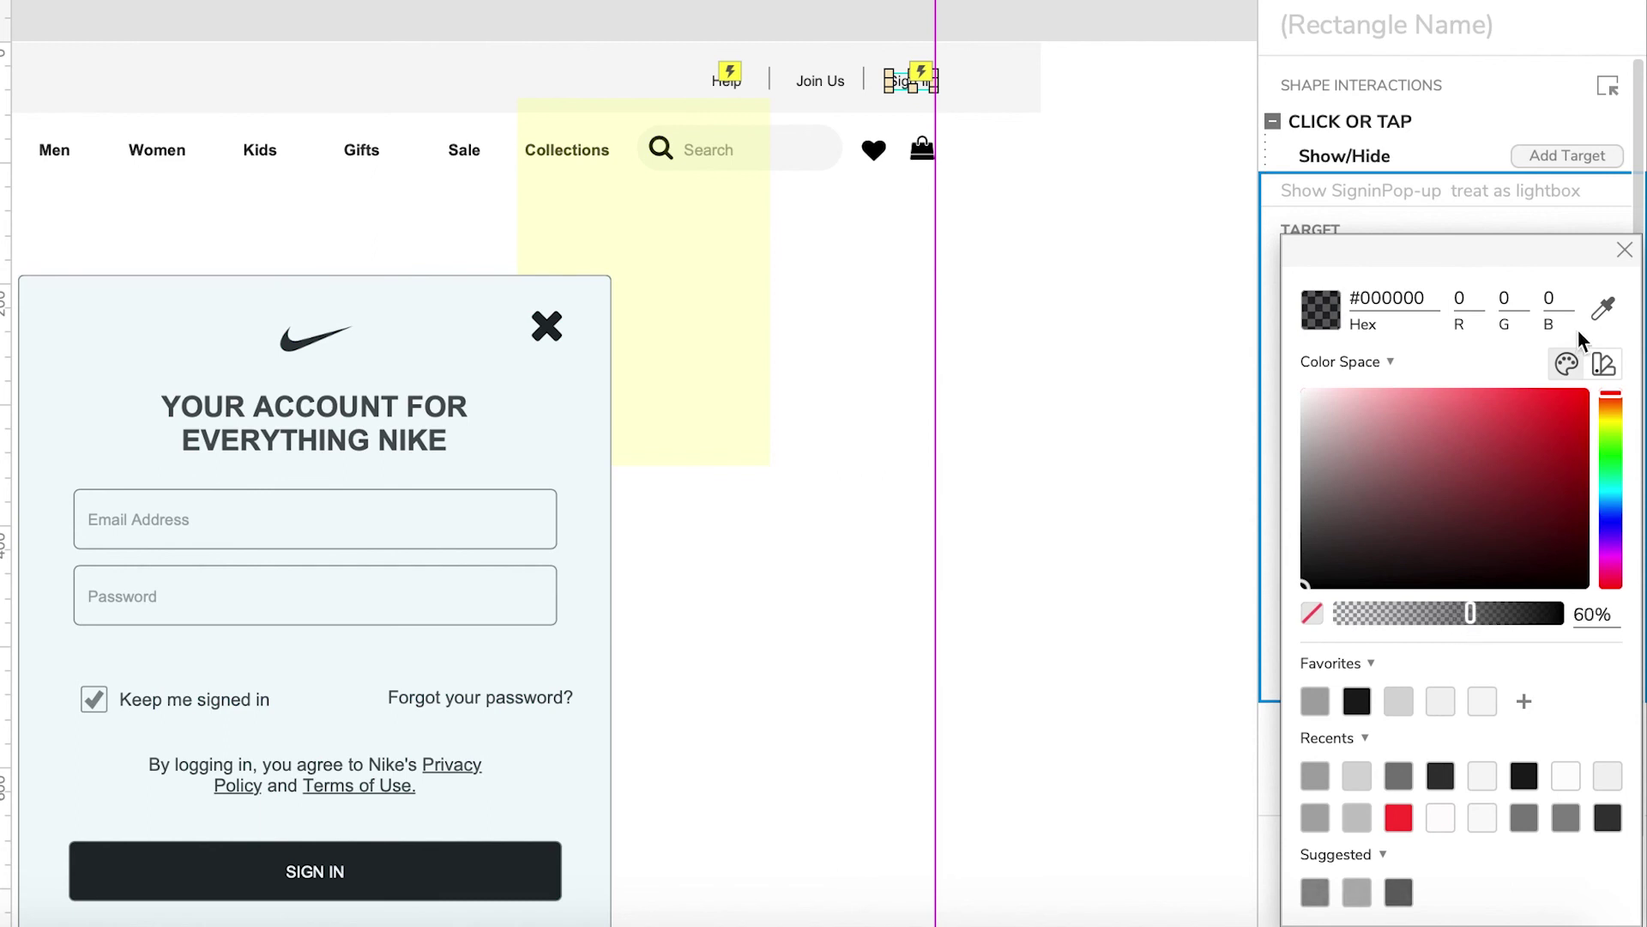
pyautogui.click(1624, 249)
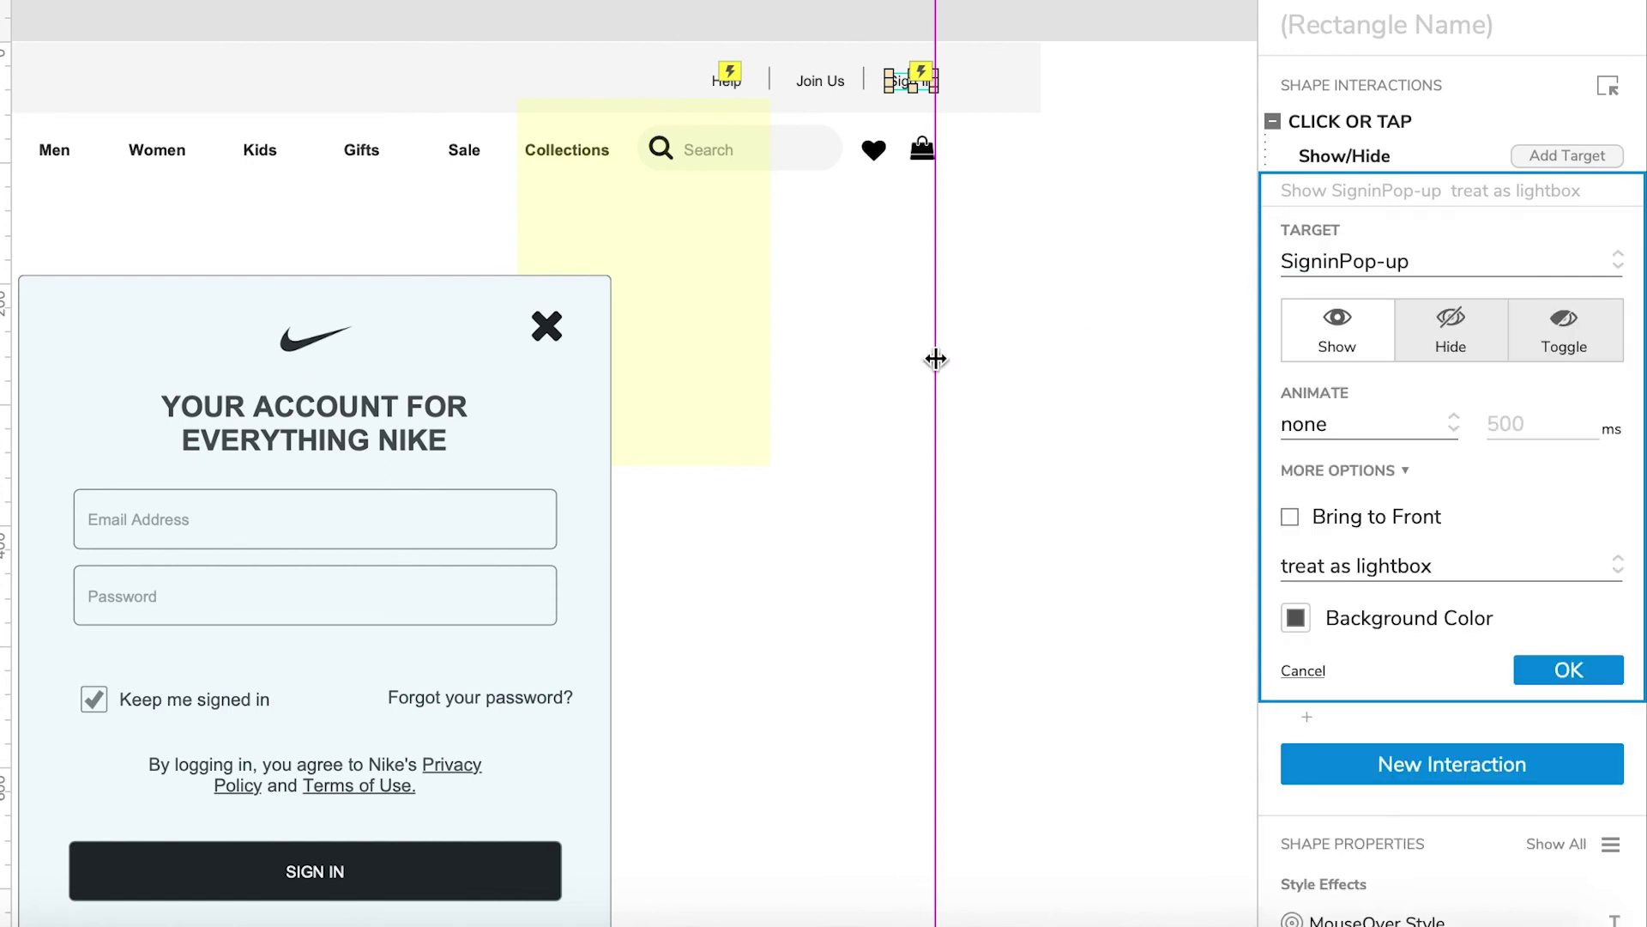
# Save the interaction, set SigninPop-up hidden by default, and preview the Homepage in Chrome
pyautogui.click(1566, 671)
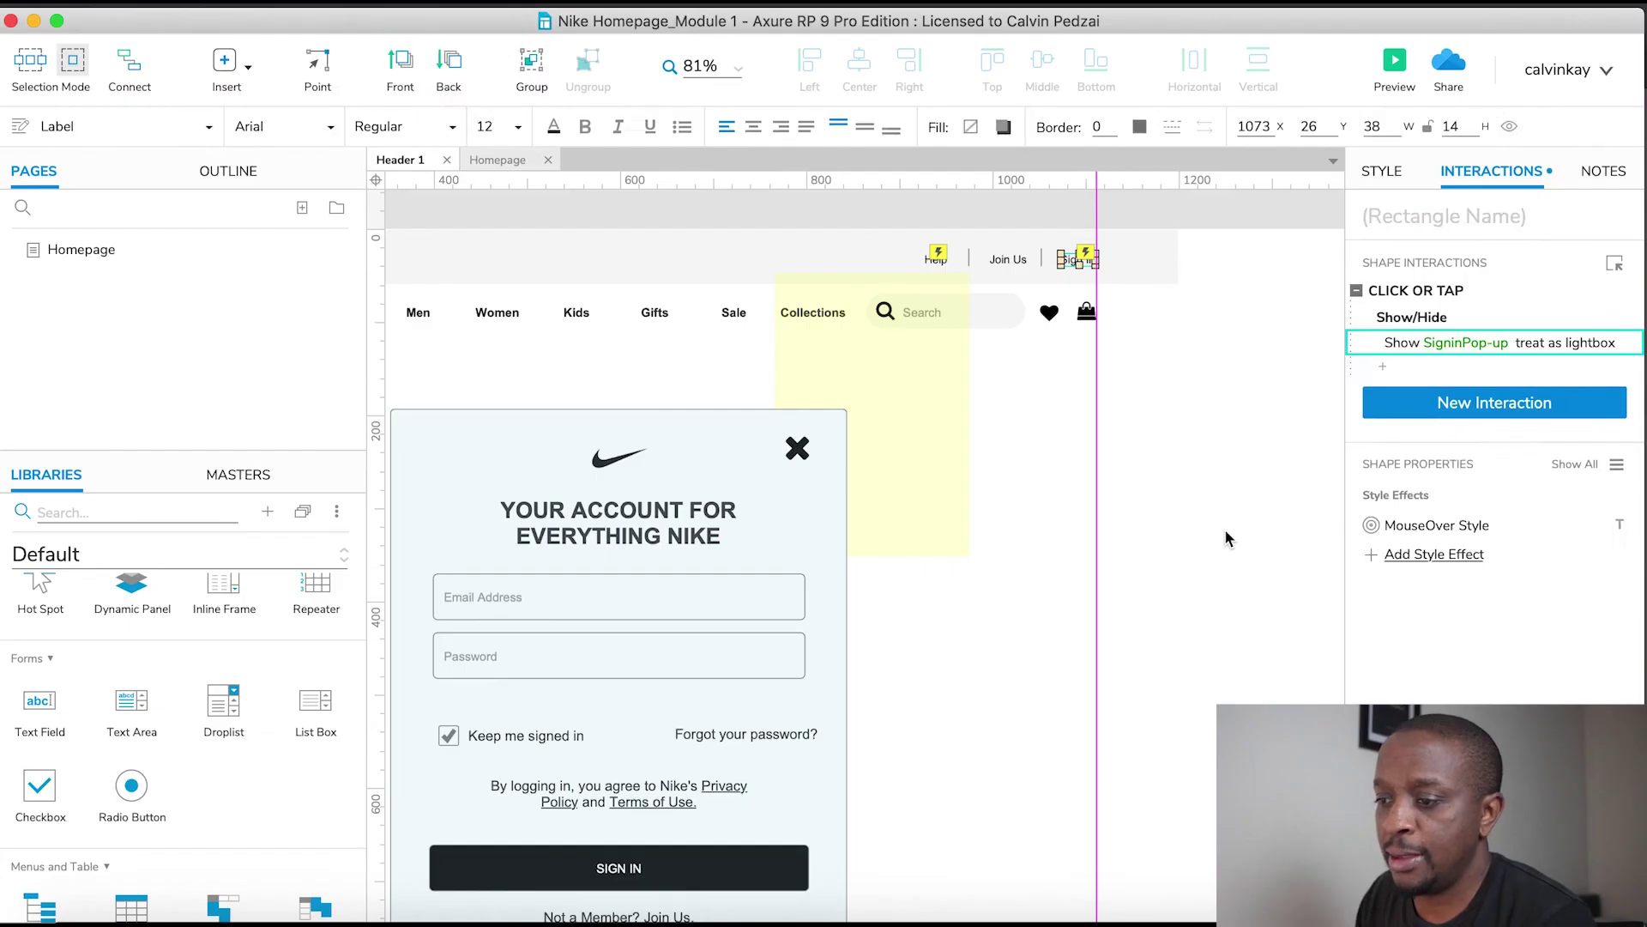
pyautogui.click(1102, 442)
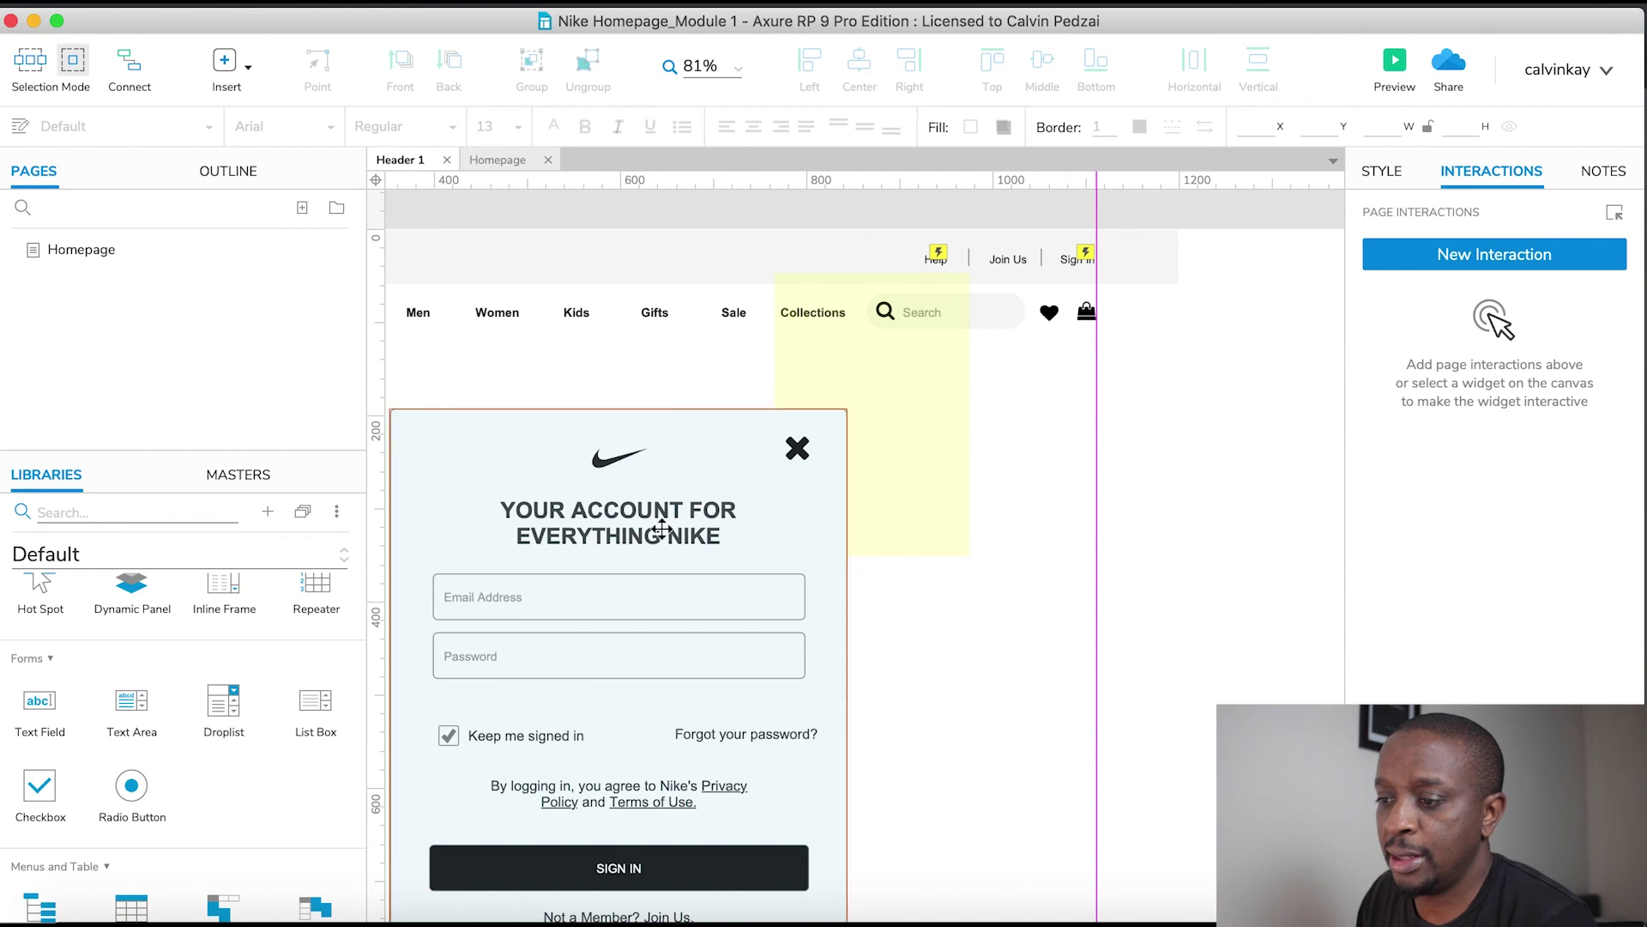
pyautogui.rightClick(631, 529)
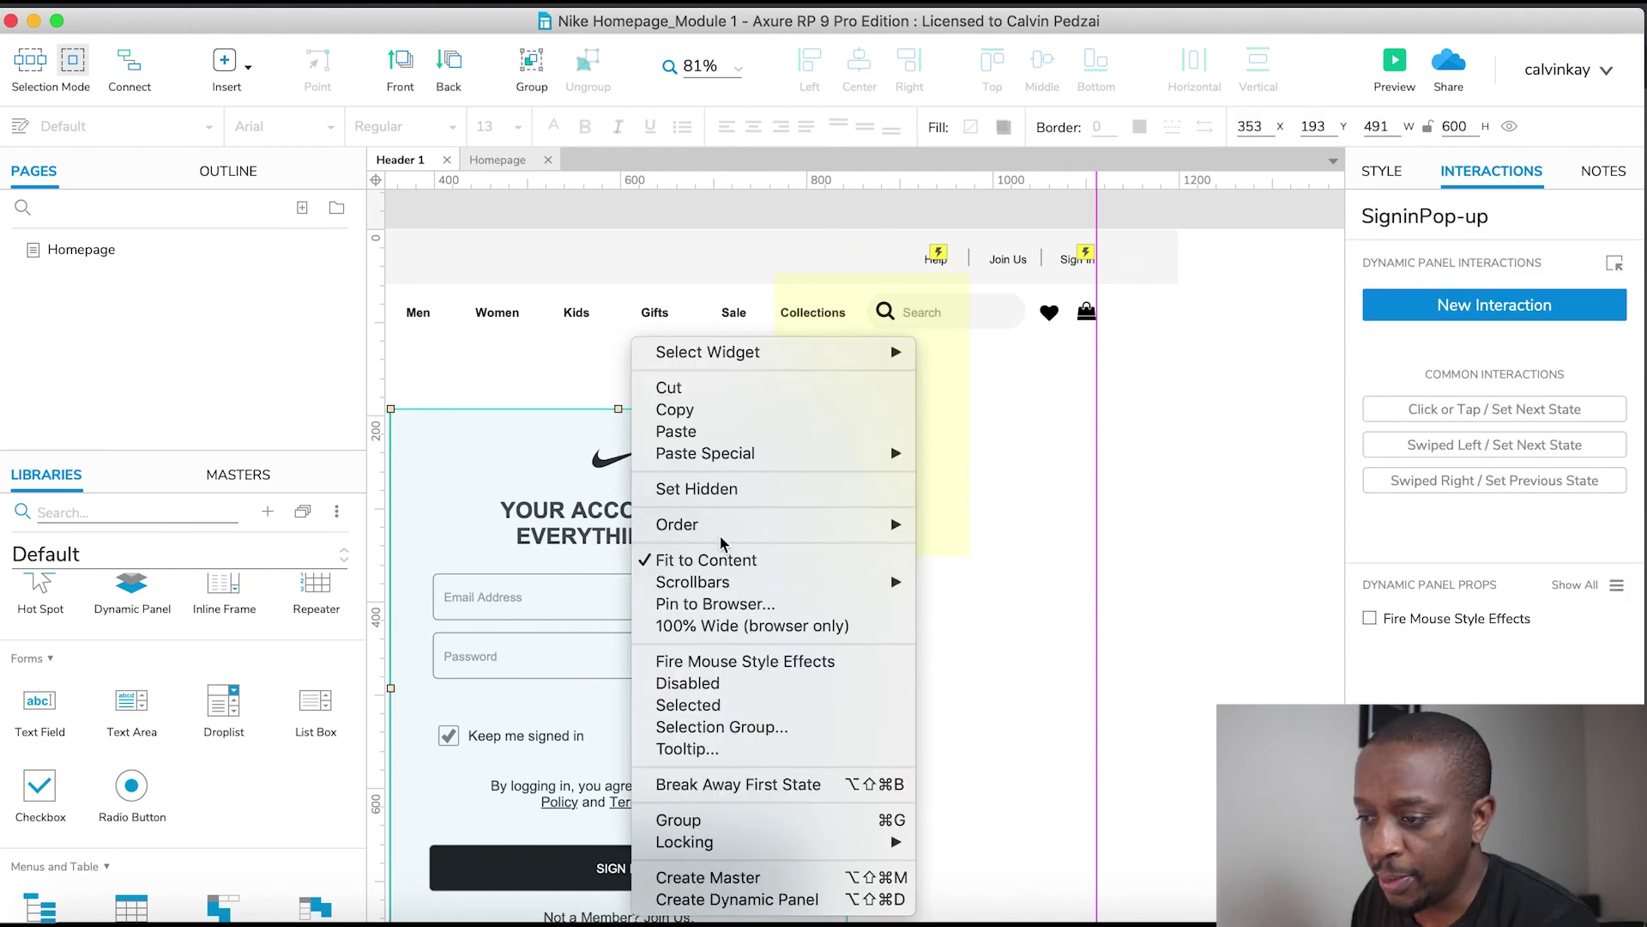
pyautogui.click(687, 489)
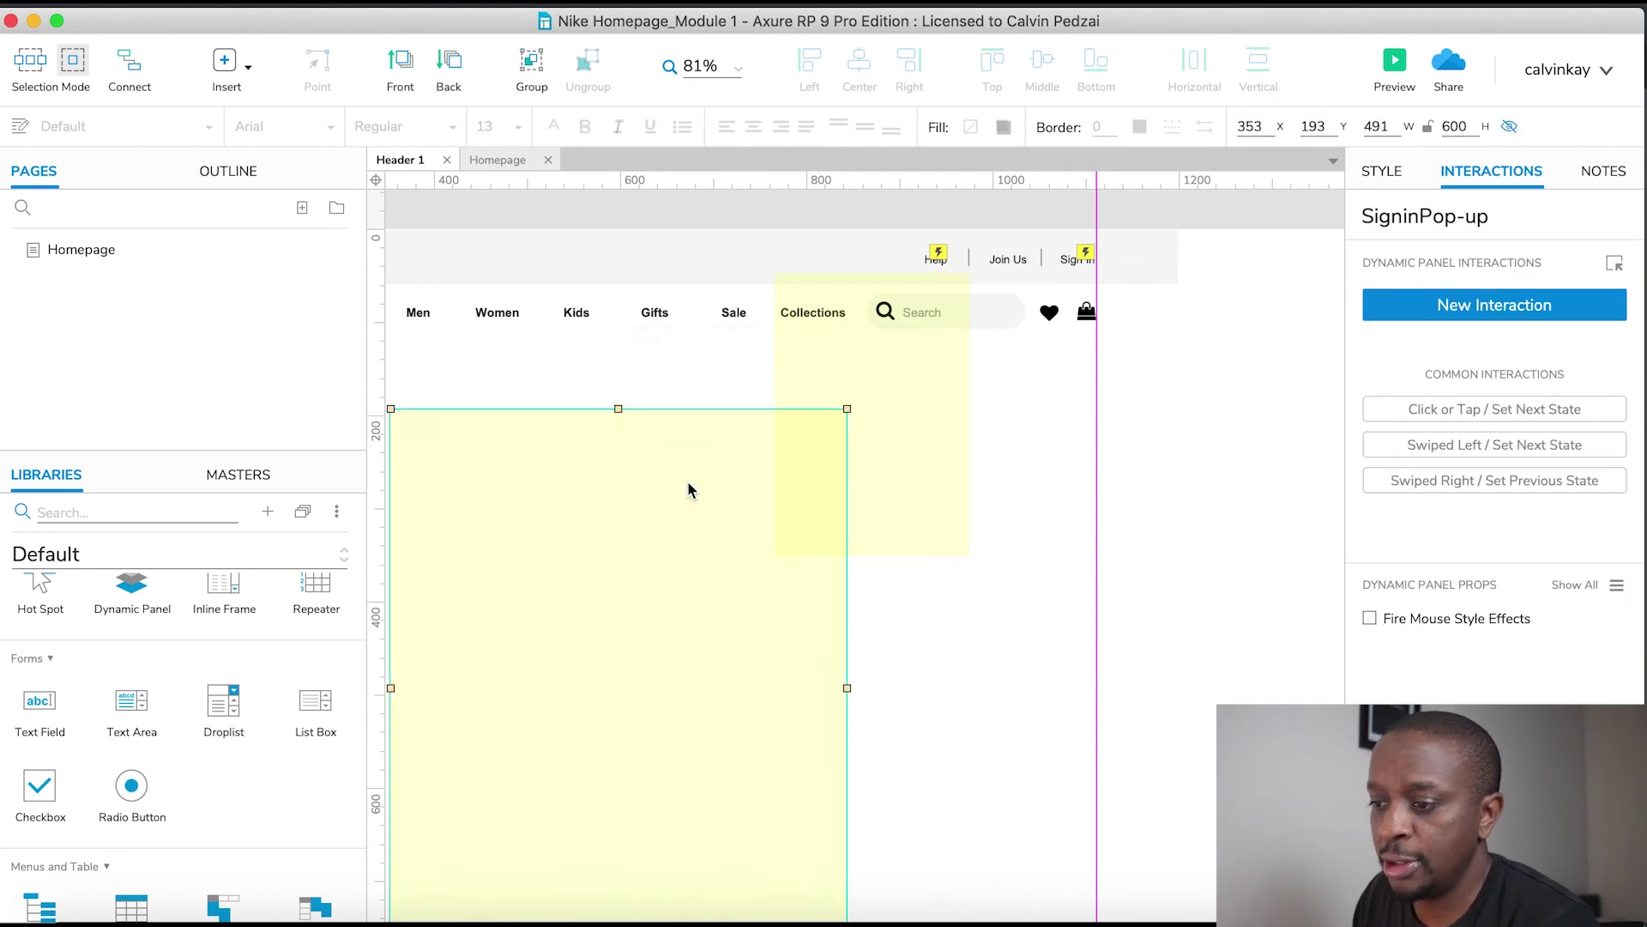
pyautogui.click(486, 160)
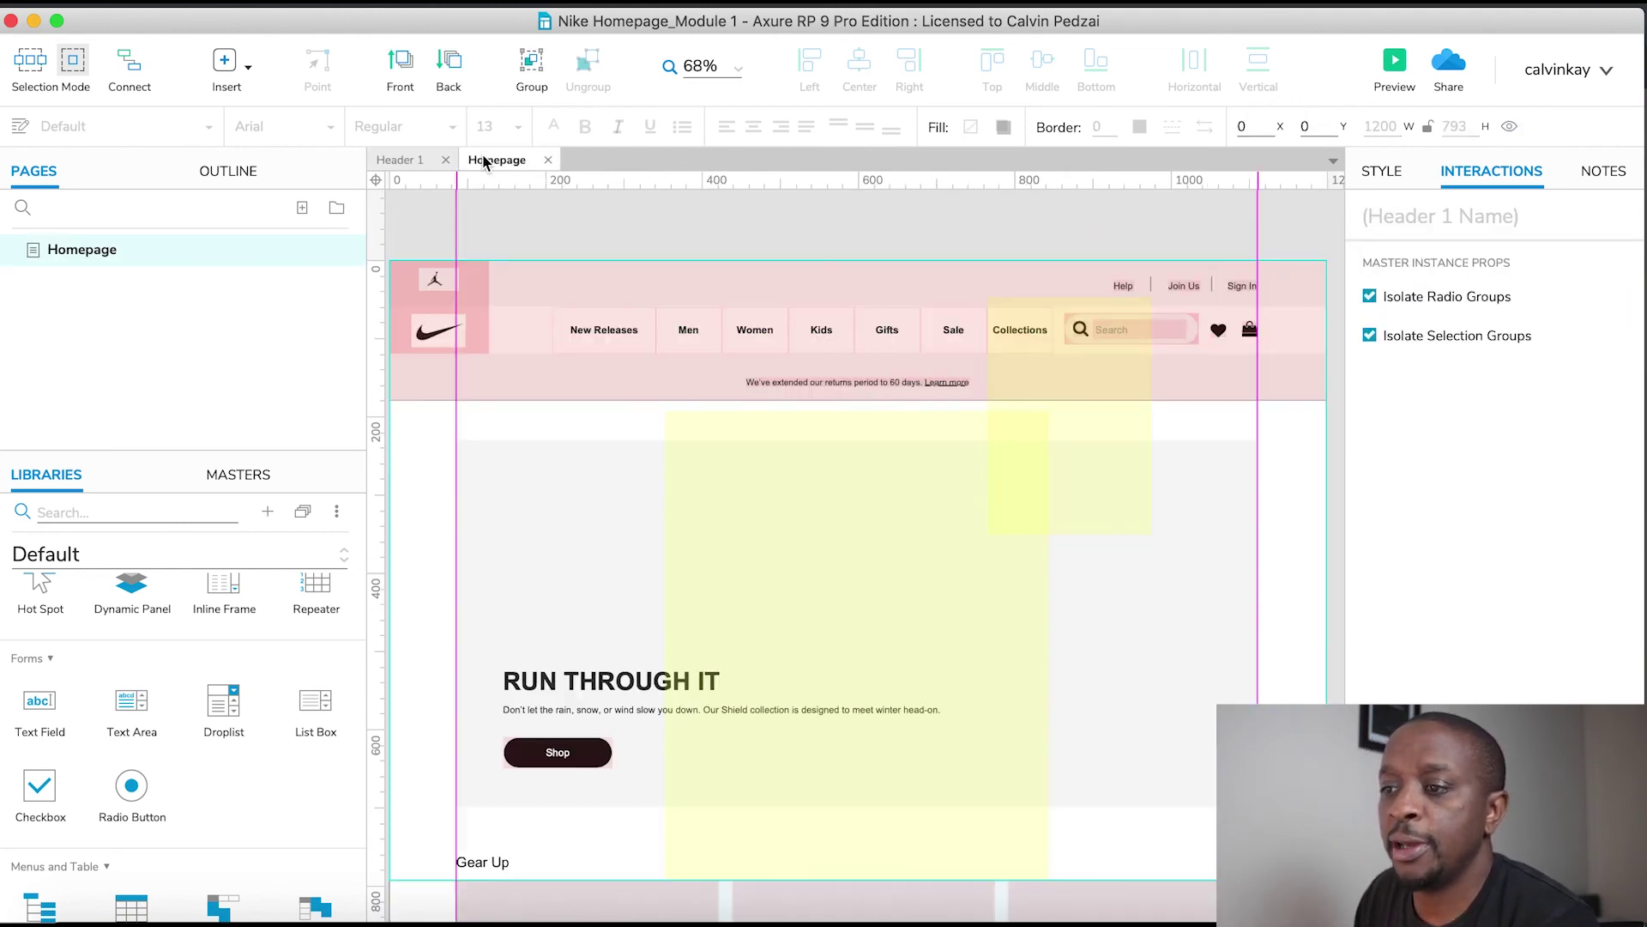
pyautogui.click(1394, 67)
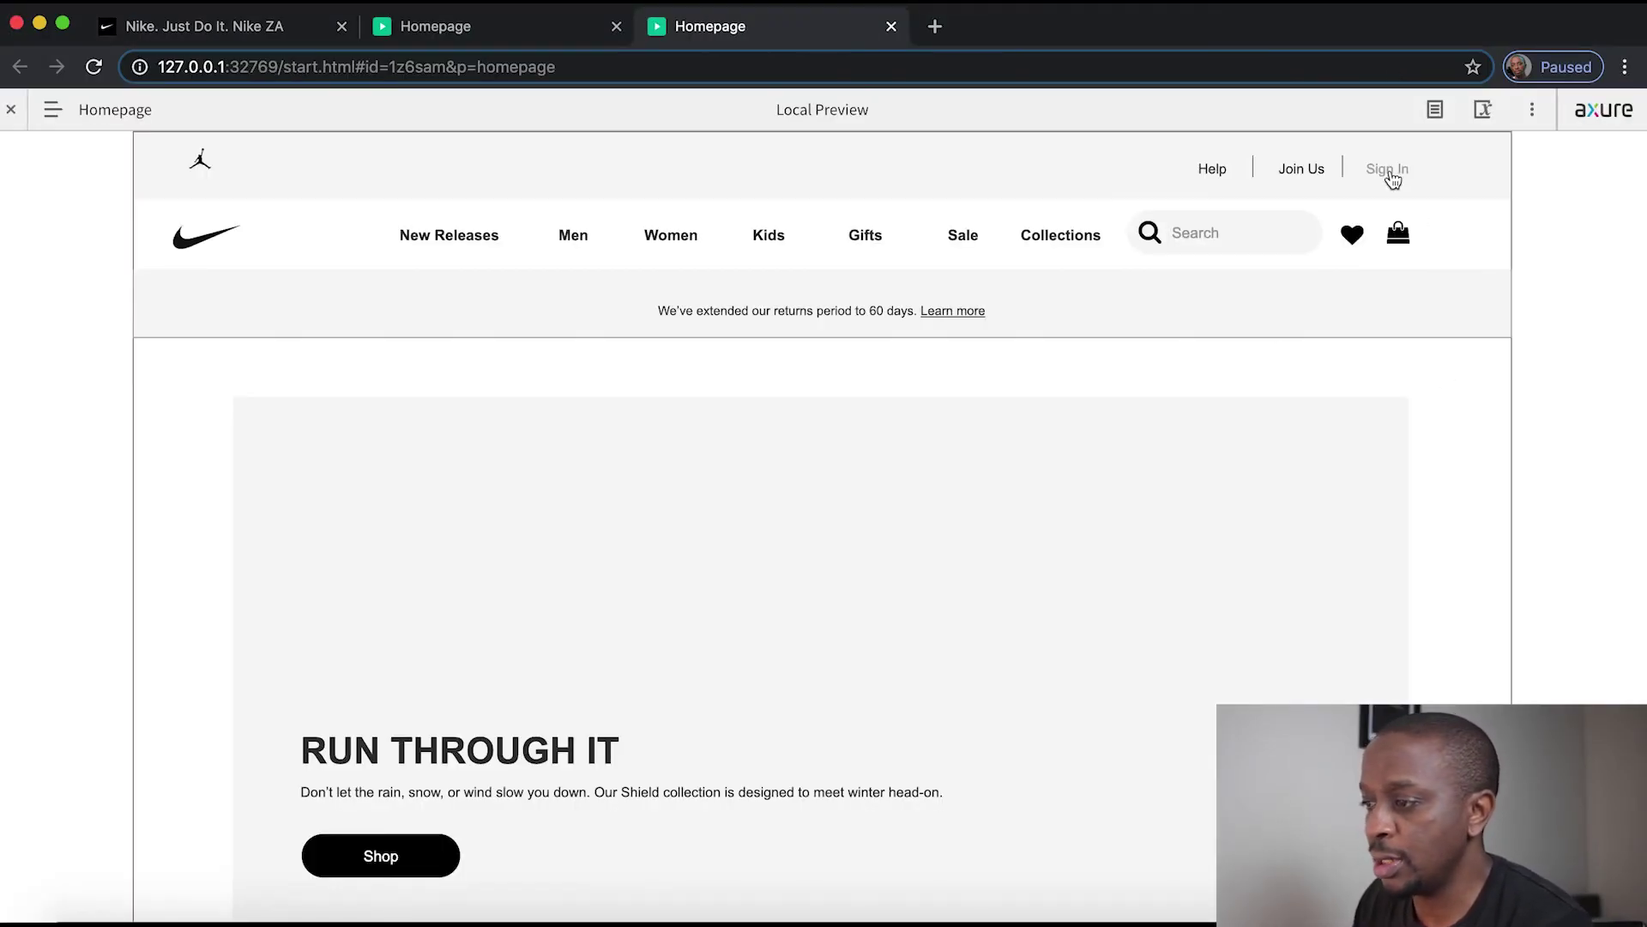
# Verify in Chrome that Sign In opens the dimmed login lightbox and clicking outside closes it
pyautogui.click(1391, 176)
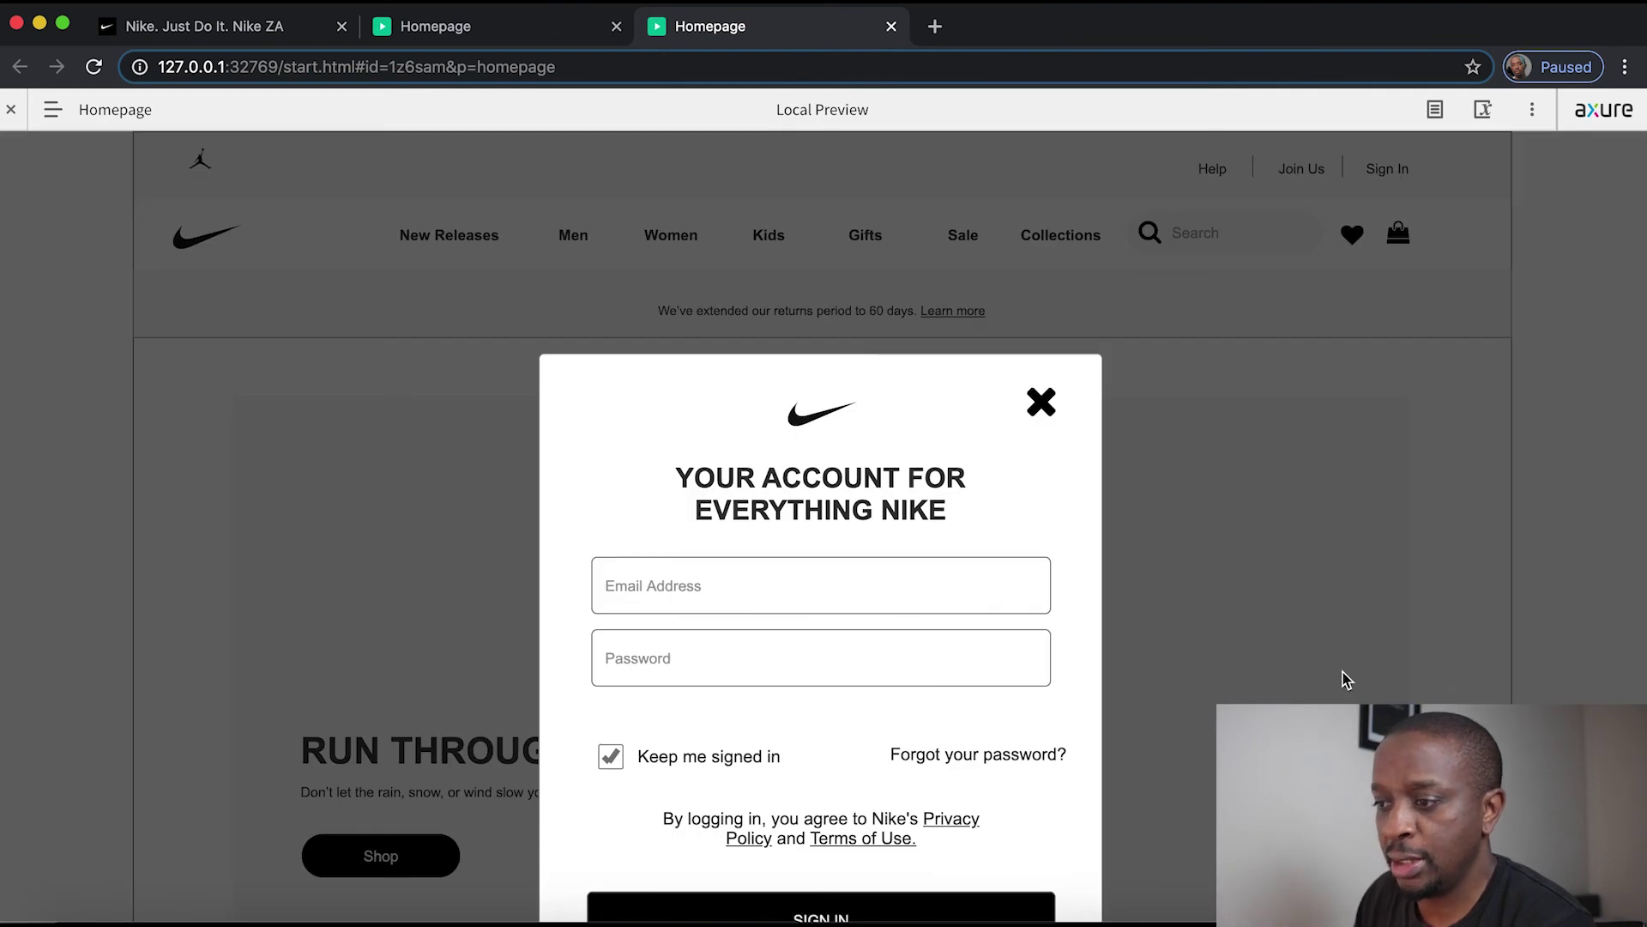
pyautogui.scroll(-2, 1344, 676)
pyautogui.scroll(-2, 1342, 672)
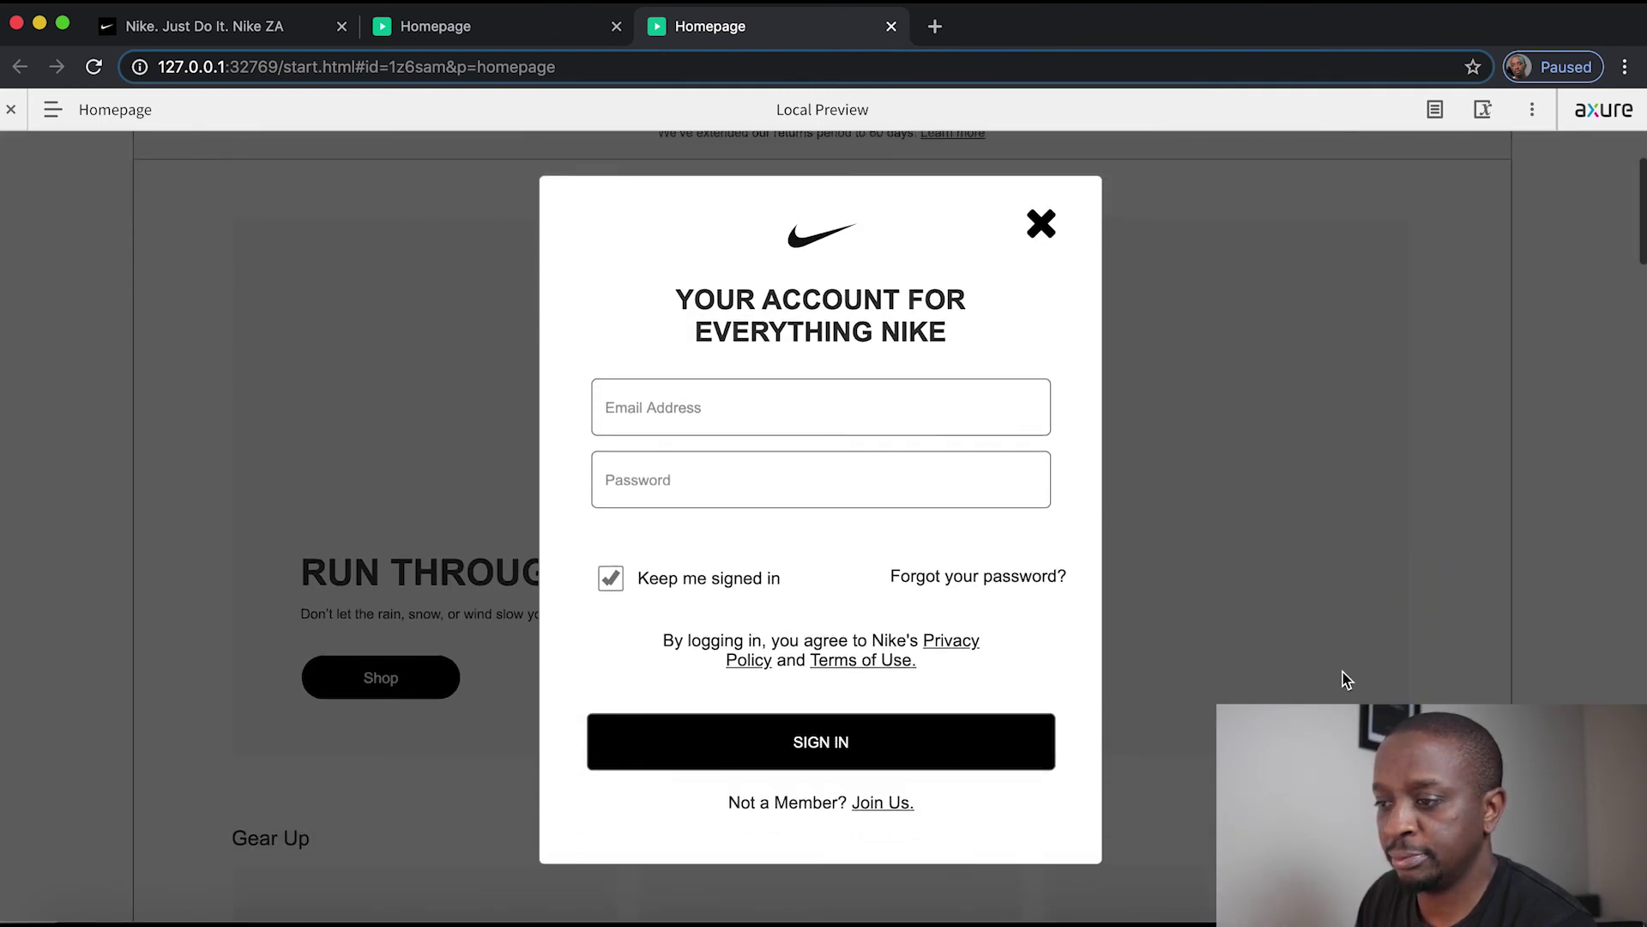
pyautogui.scroll(4, 1342, 672)
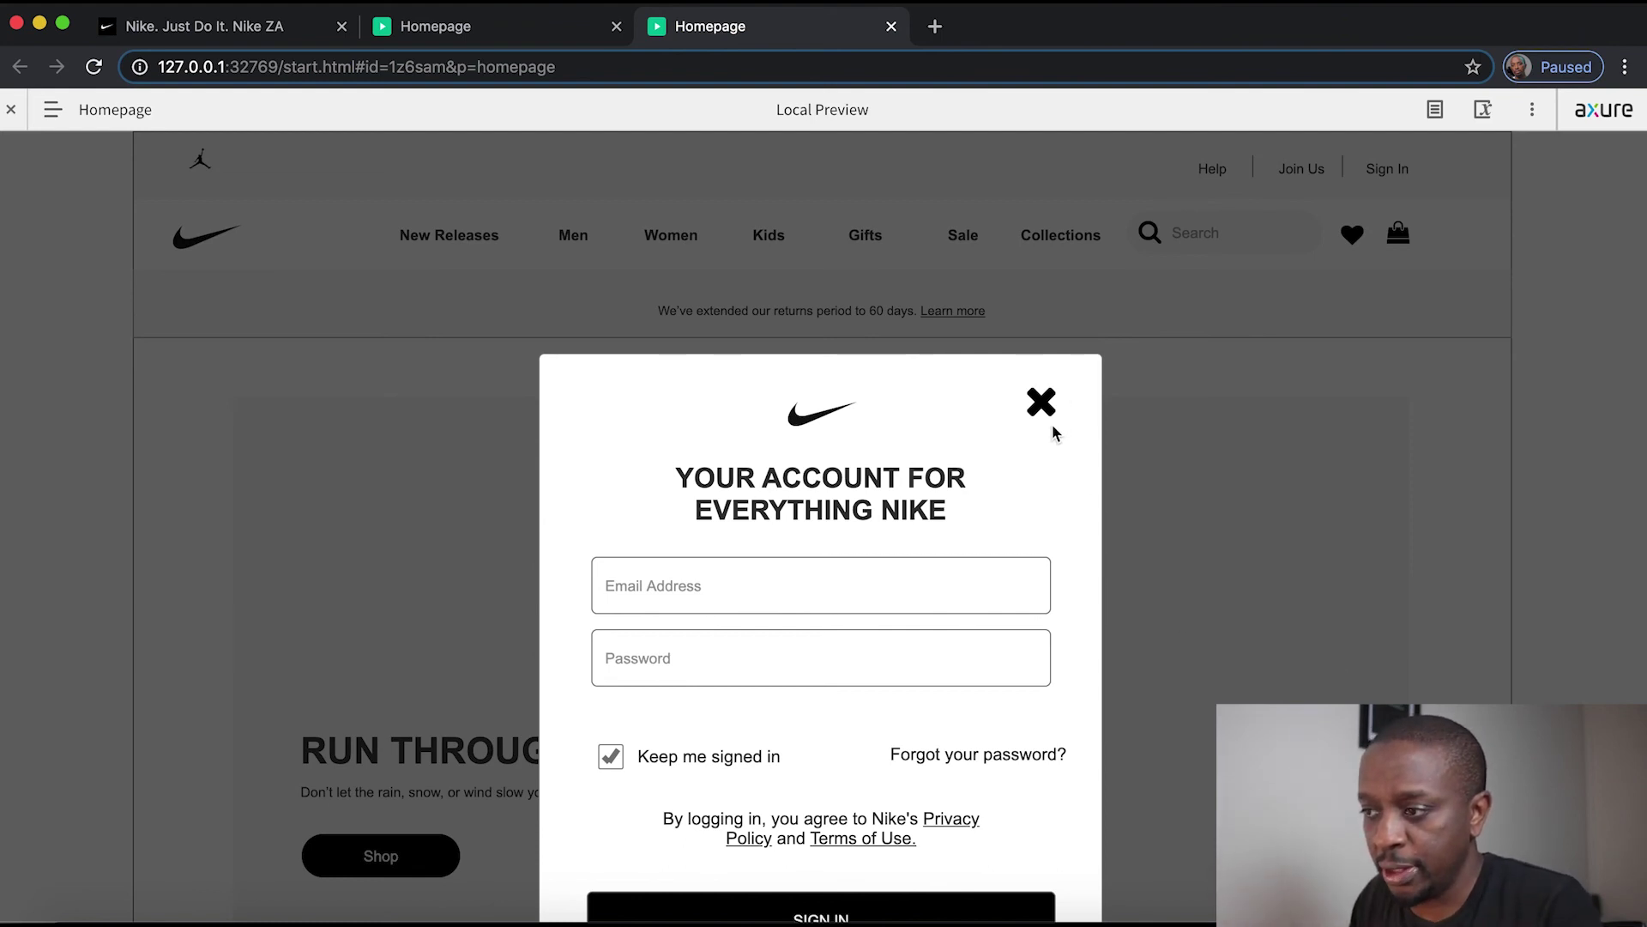
pyautogui.scroll(-3, 1055, 433)
pyautogui.scroll(3, 1053, 426)
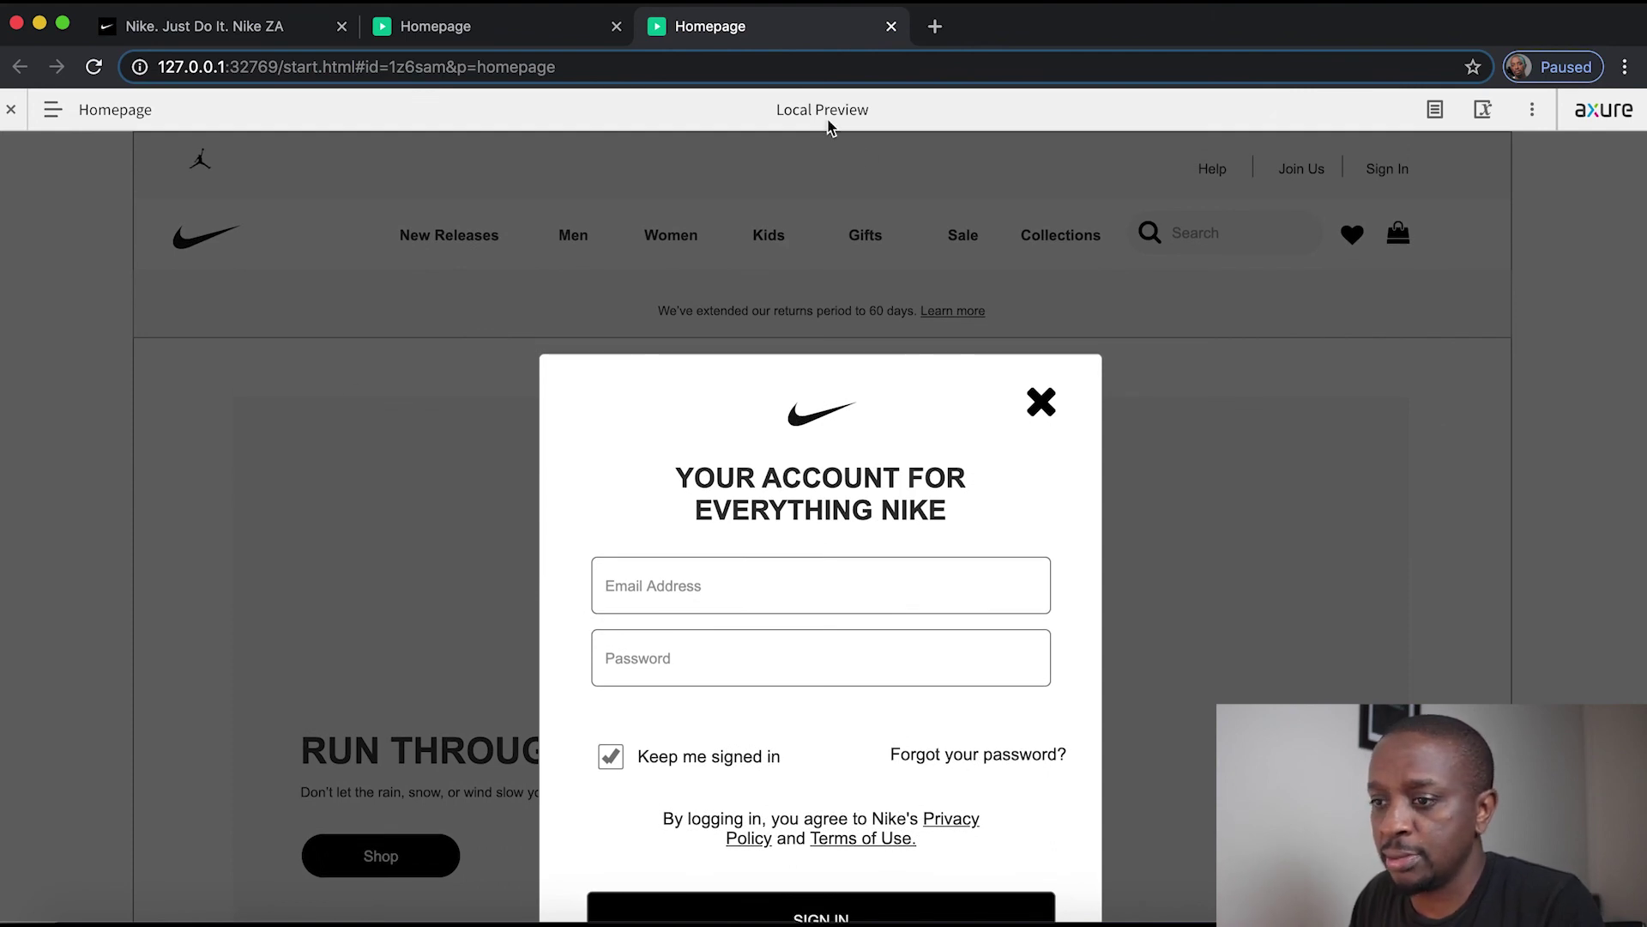
pyautogui.press('super+Tab')
pyautogui.press('super+Tab')
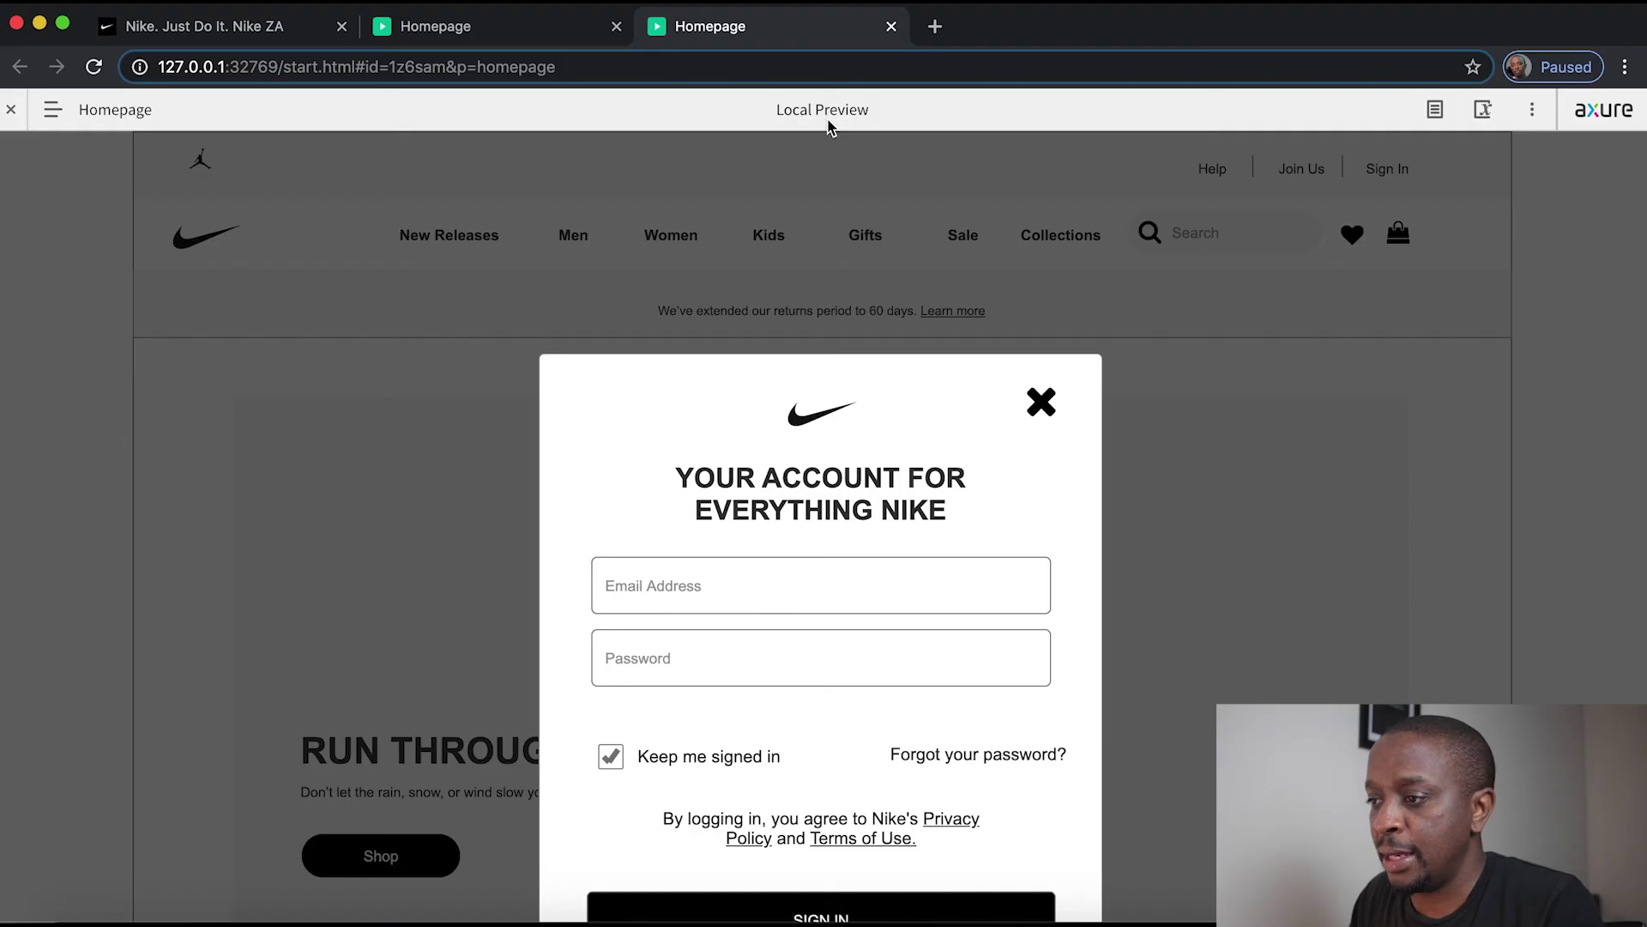
pyautogui.click(1254, 460)
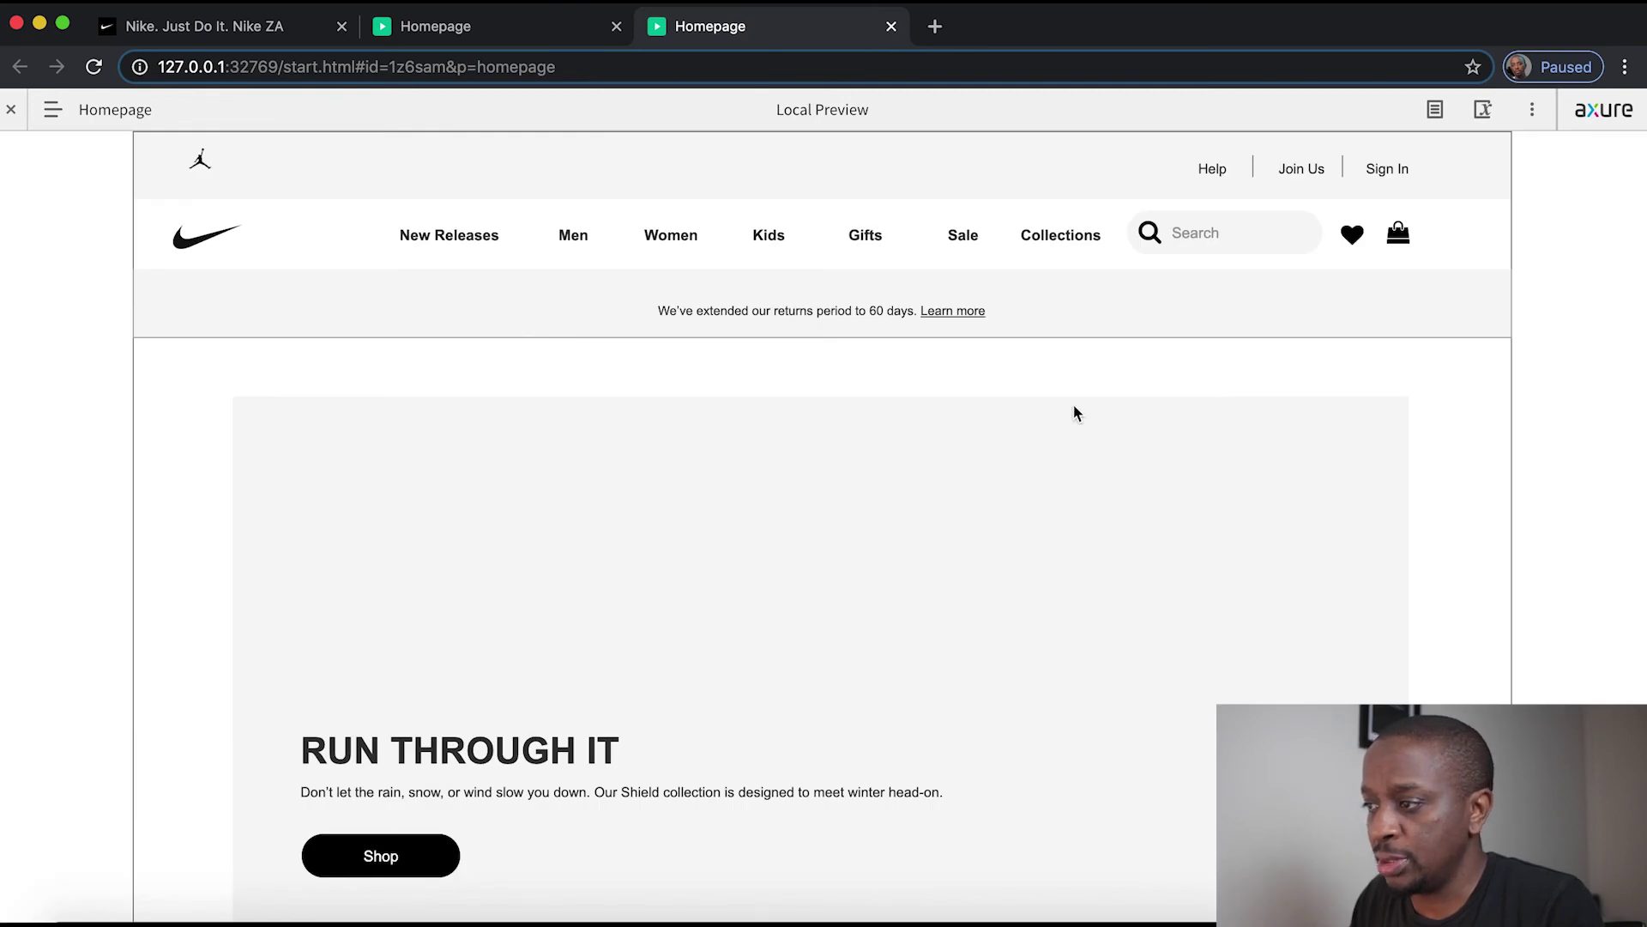
pyautogui.press('super+Tab')
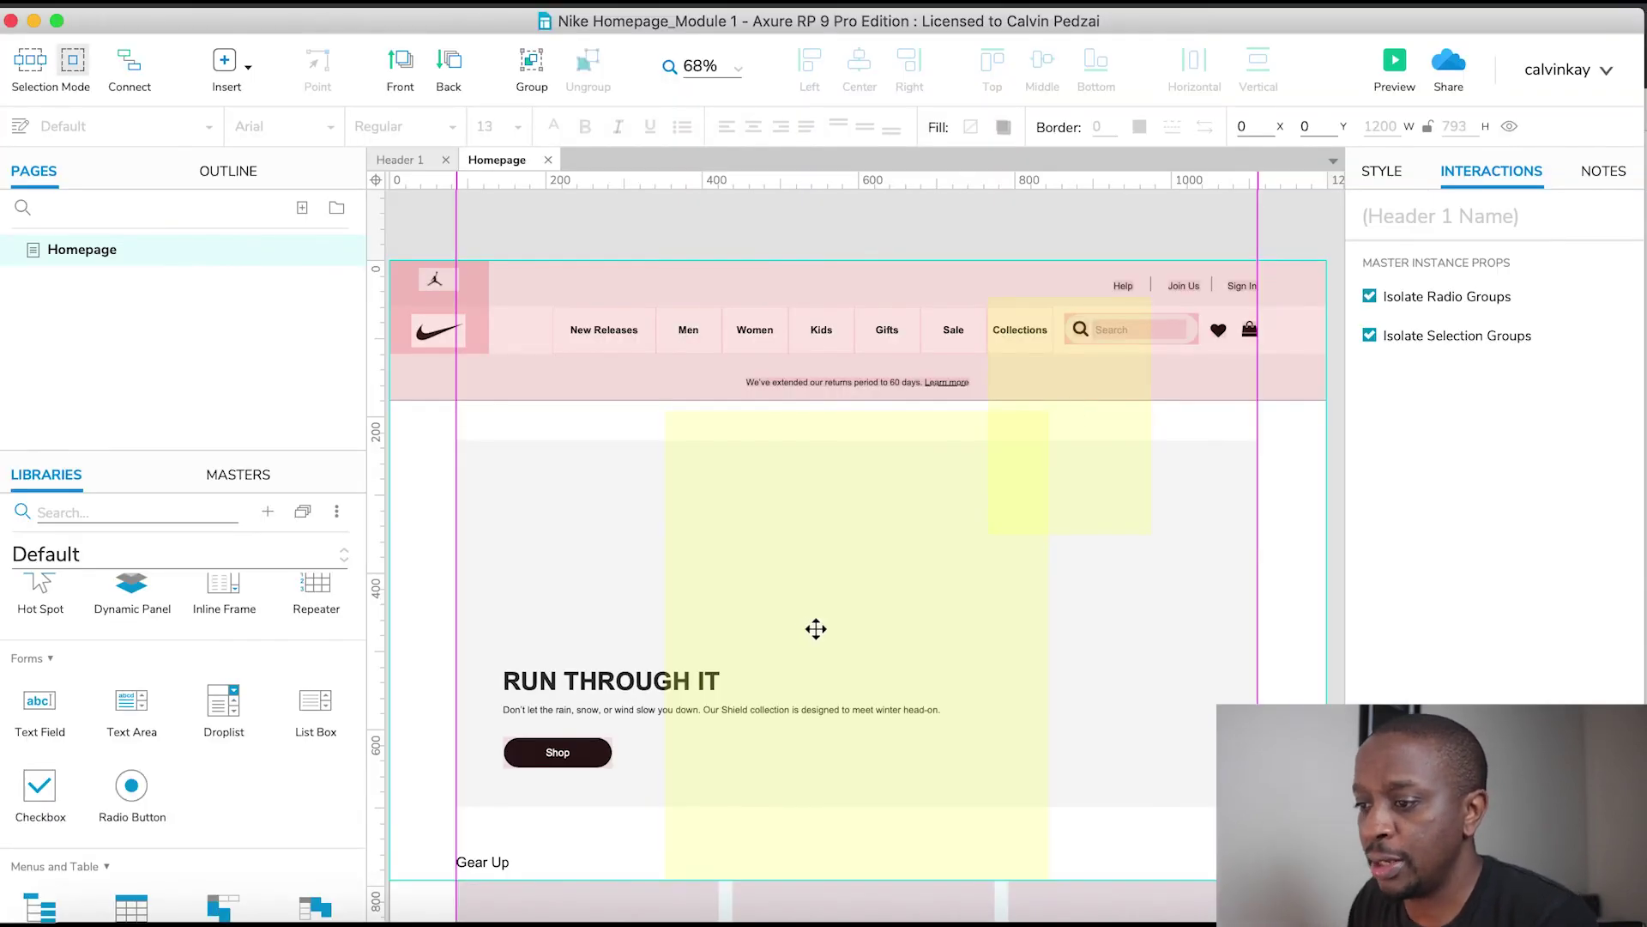
# Raise SigninPop-up in Header 1 to 353, 132 and compare the preview with nike.com's popup
pyautogui.doubleClick(864, 286)
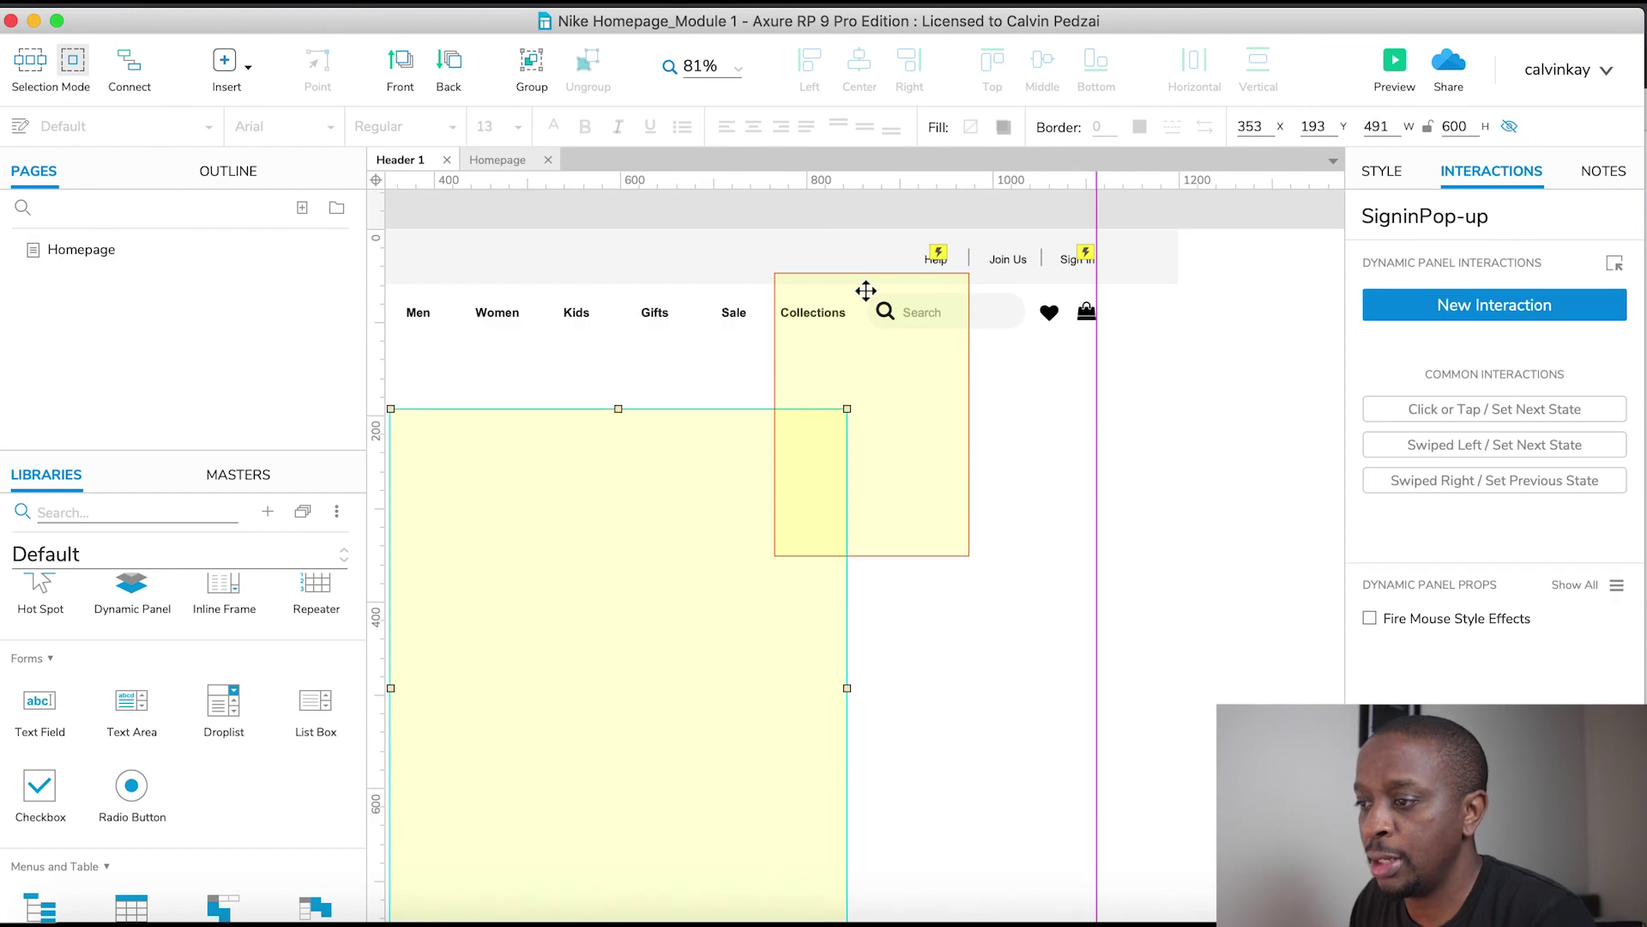
pyautogui.moveTo(623, 570); pyautogui.dragTo(623, 512)
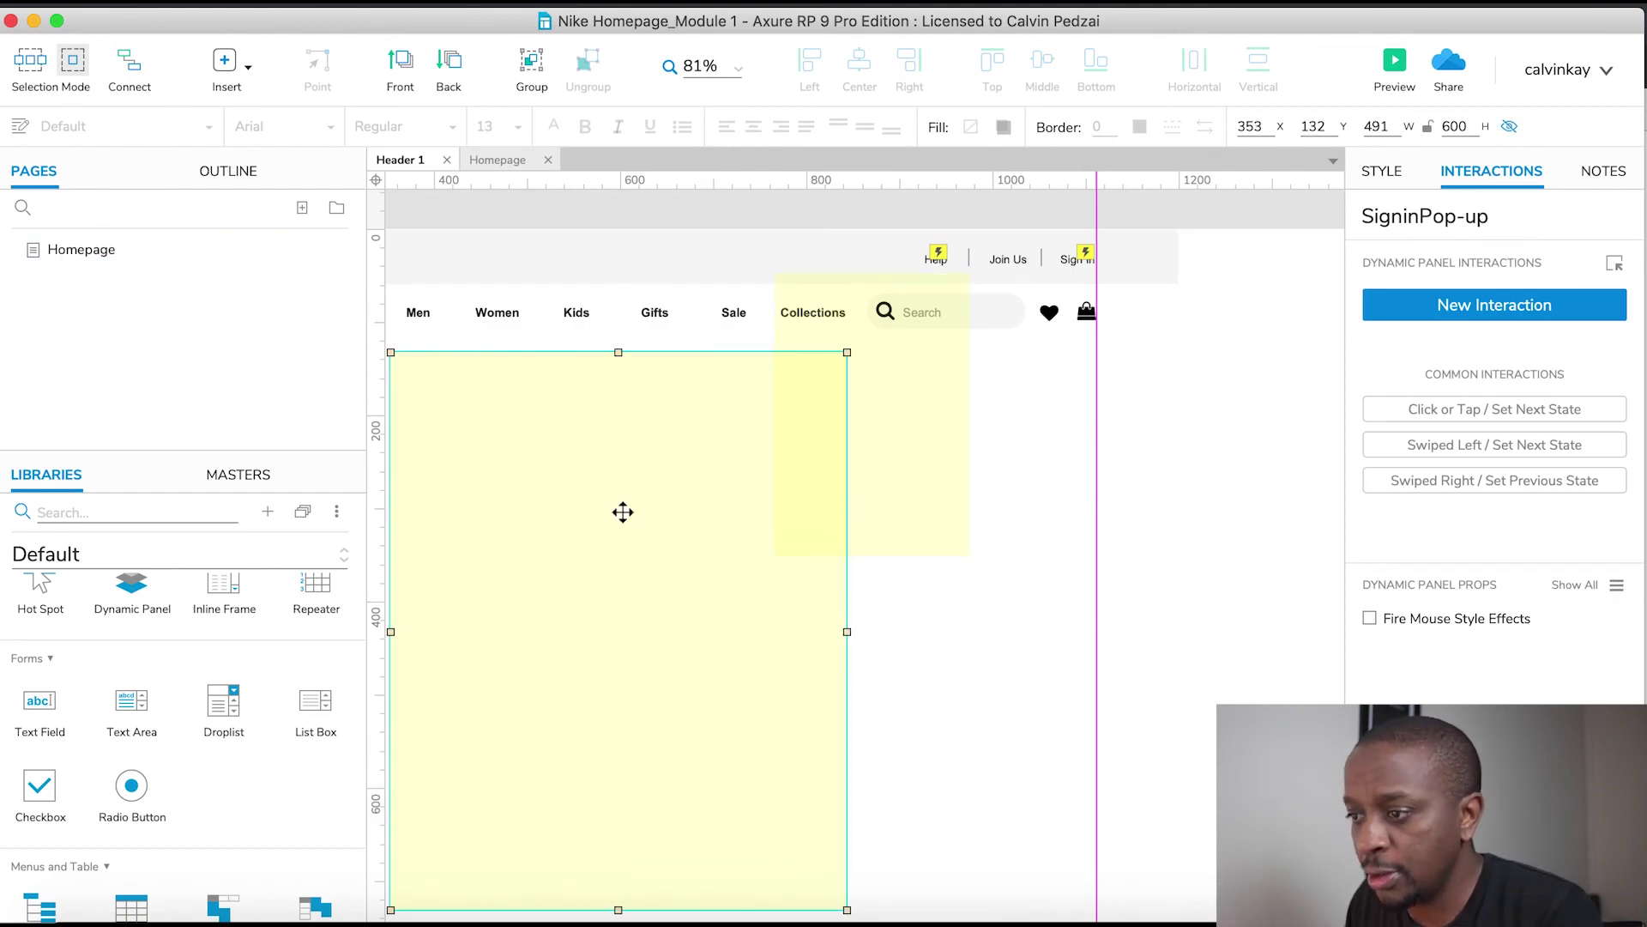
pyautogui.press('super+period')
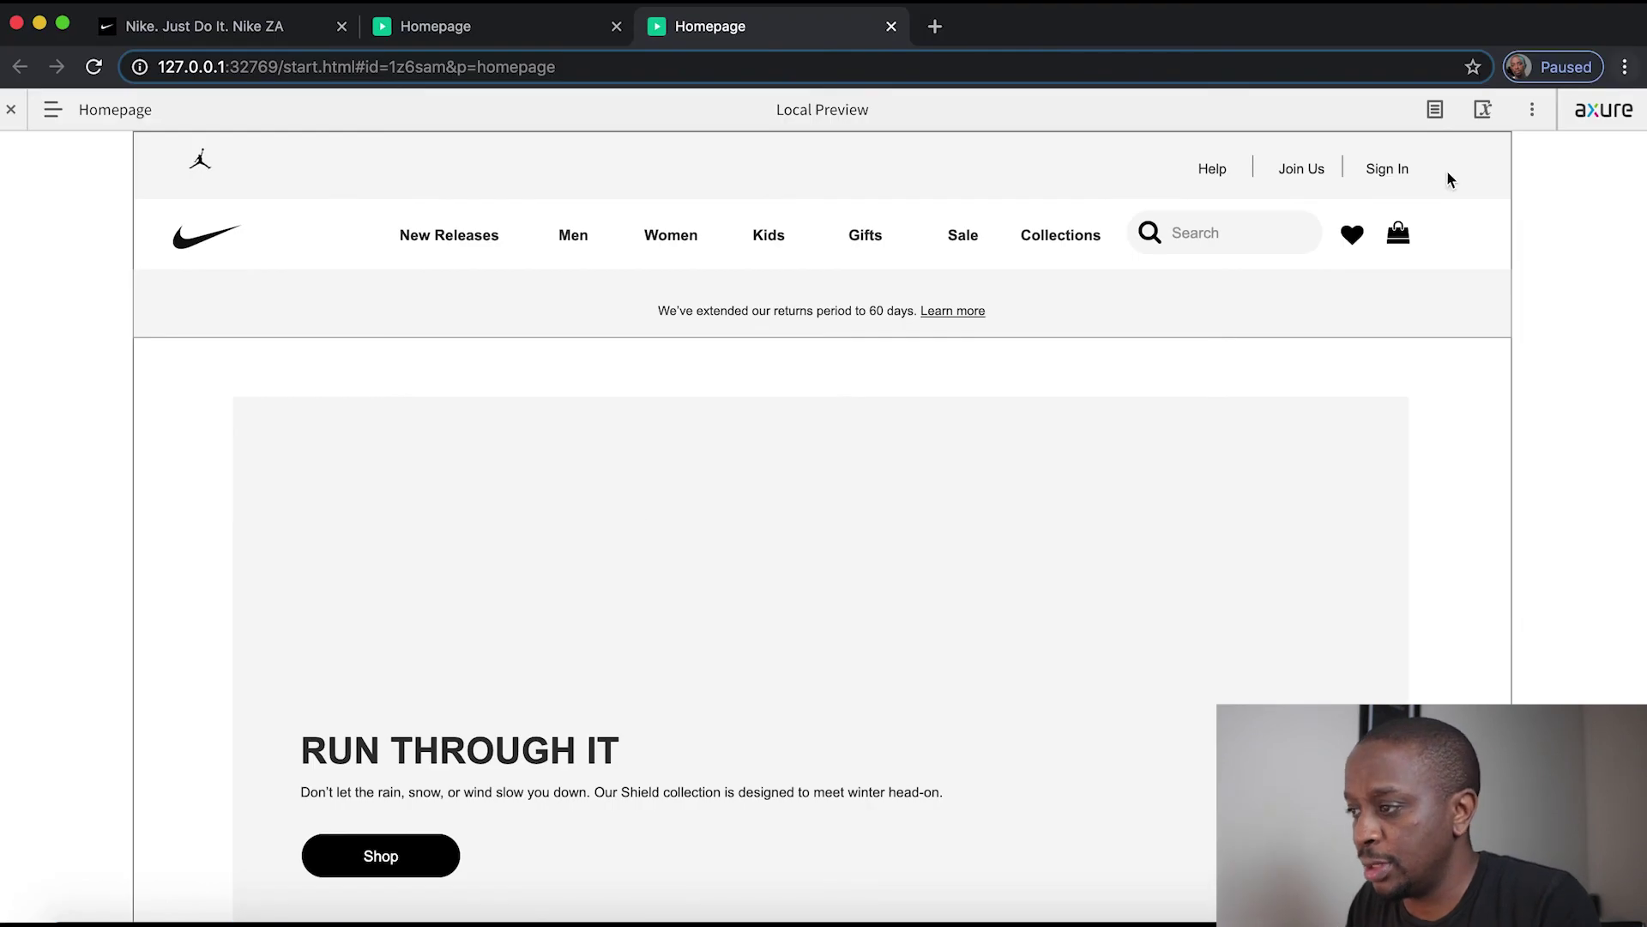
pyautogui.click(259, 33)
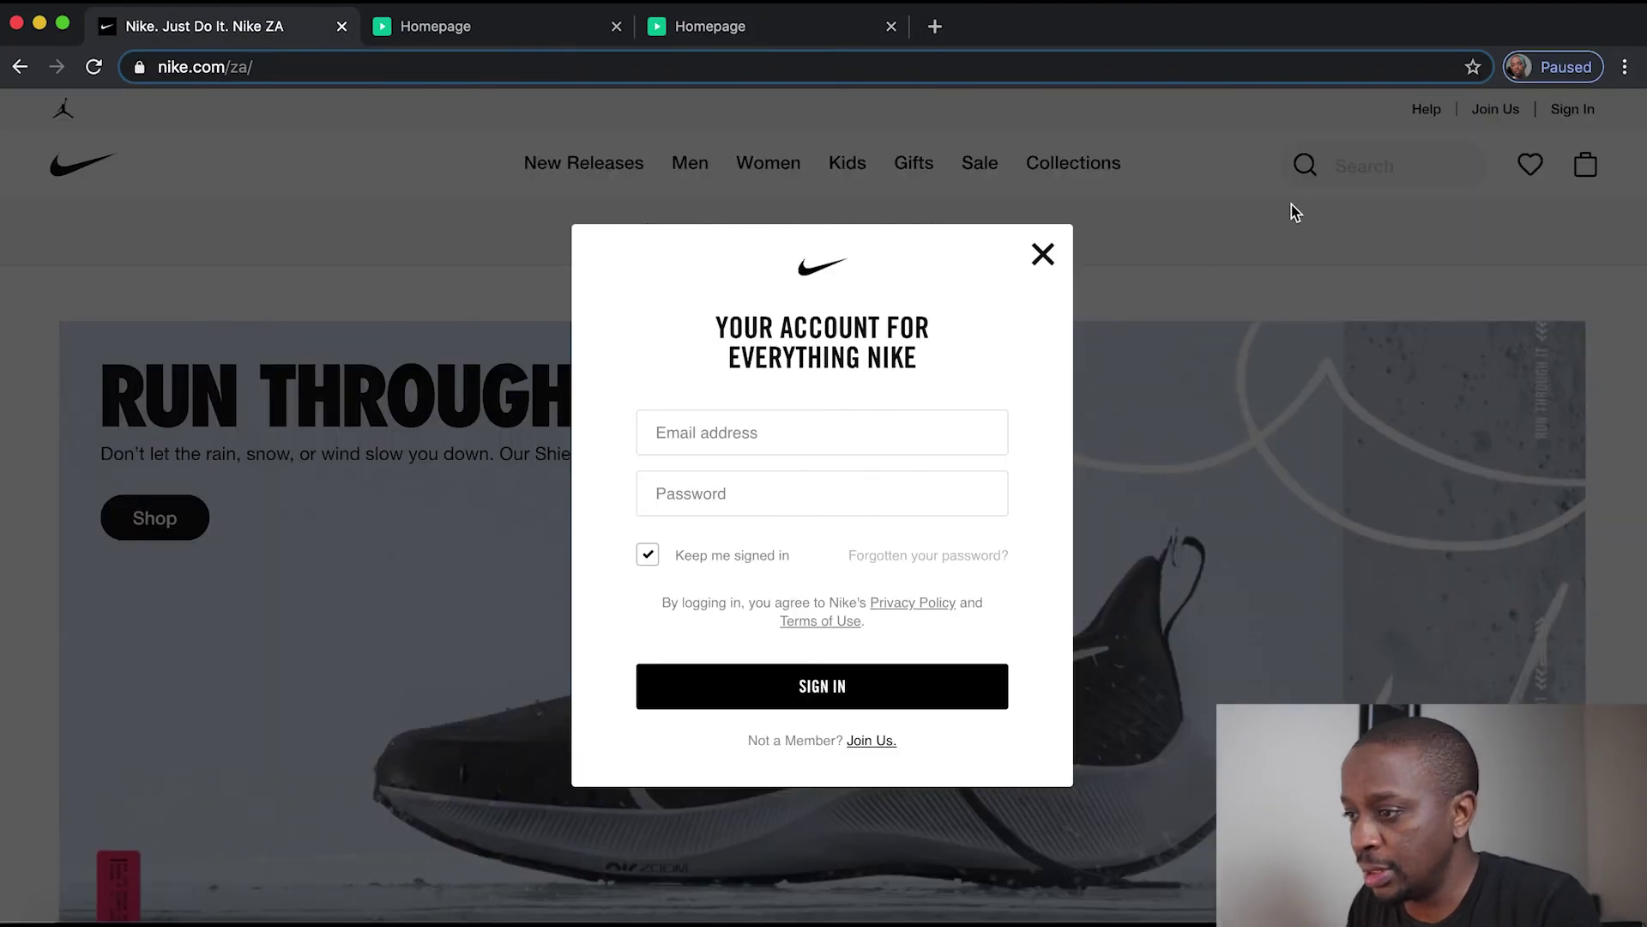
pyautogui.press('super+Tab')
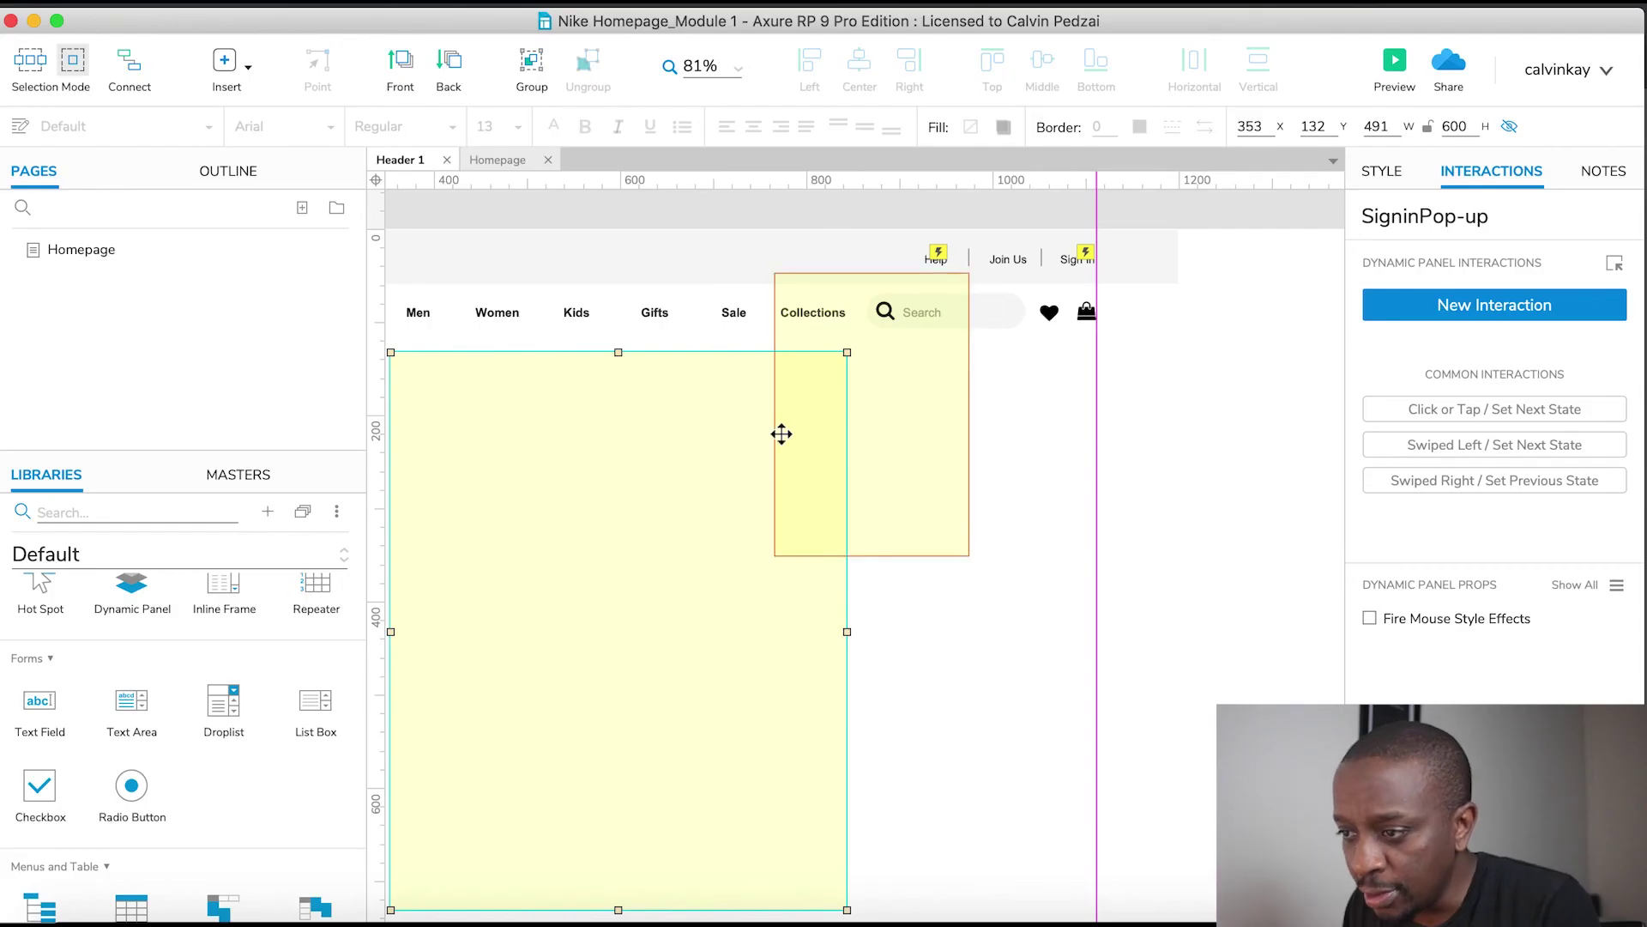
pyautogui.hscroll(-3, 1070, 577)
pyautogui.scroll(-1, 1070, 577)
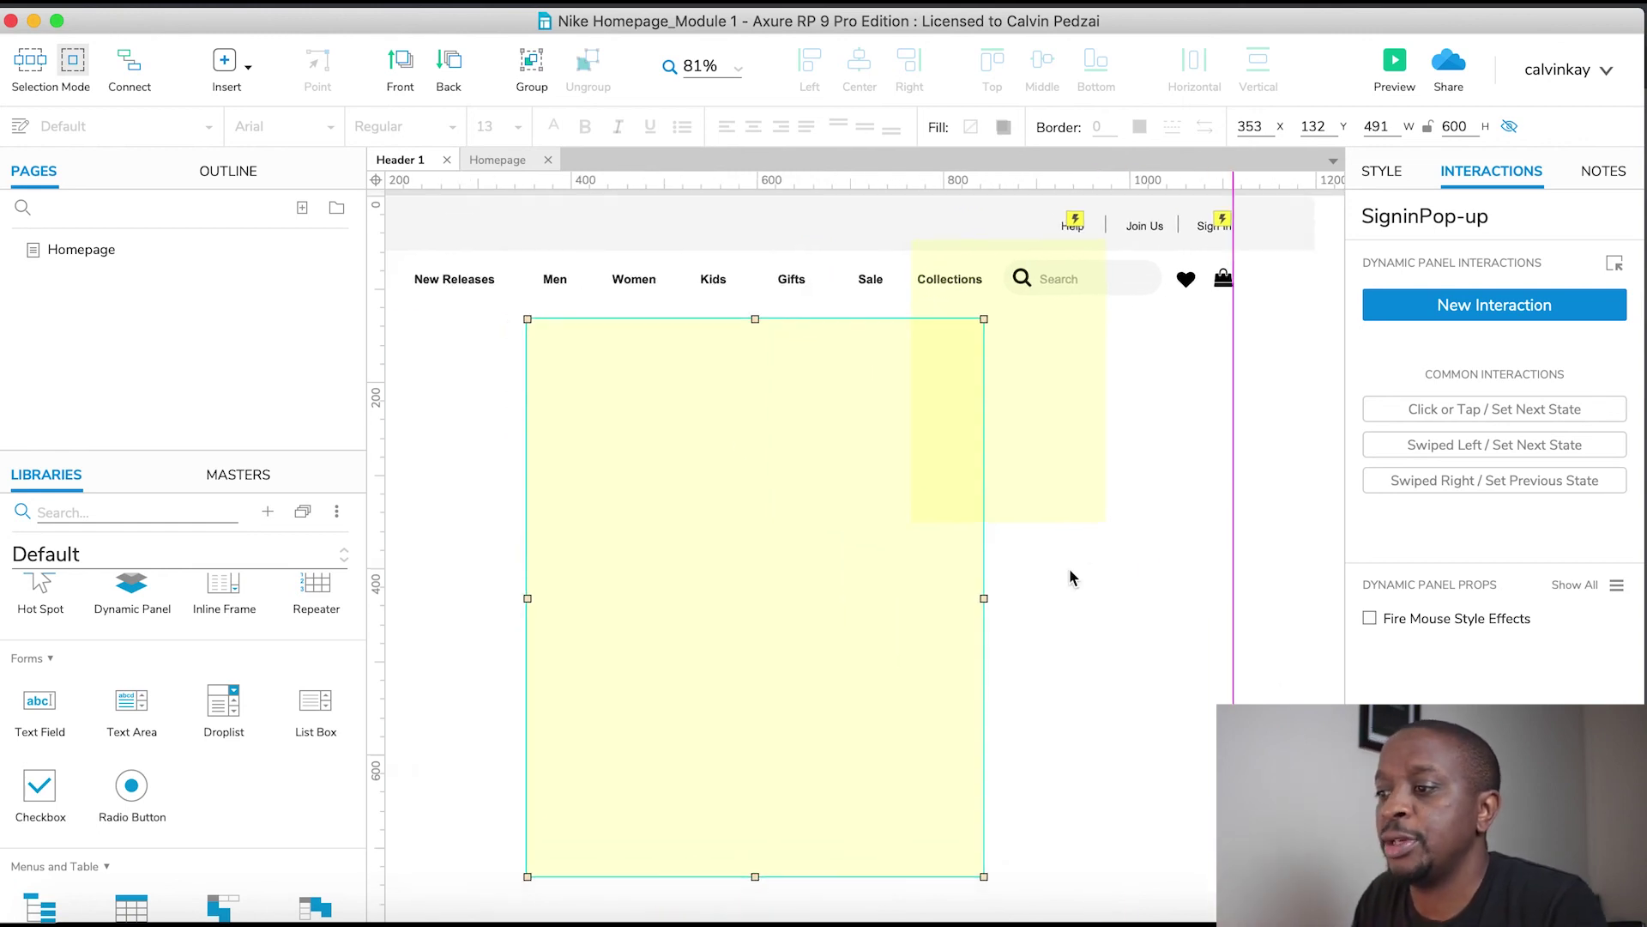
# In the SigninPop-up state, resize the close X icon to 20×20
pyautogui.doubleClick(776, 532)
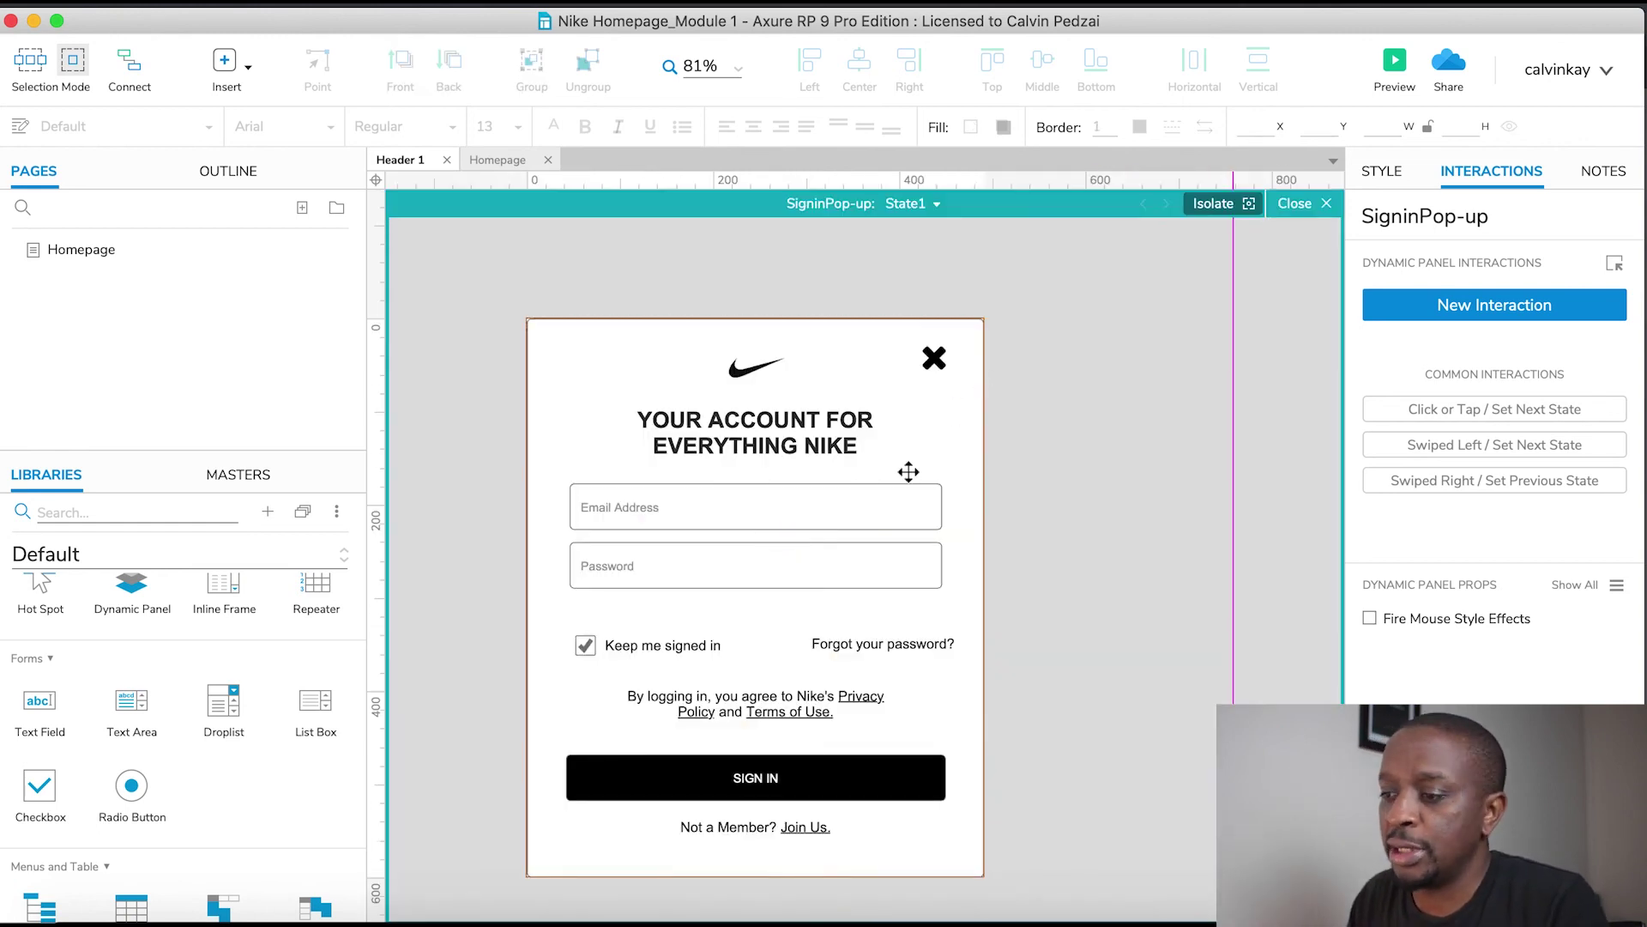
pyautogui.click(933, 356)
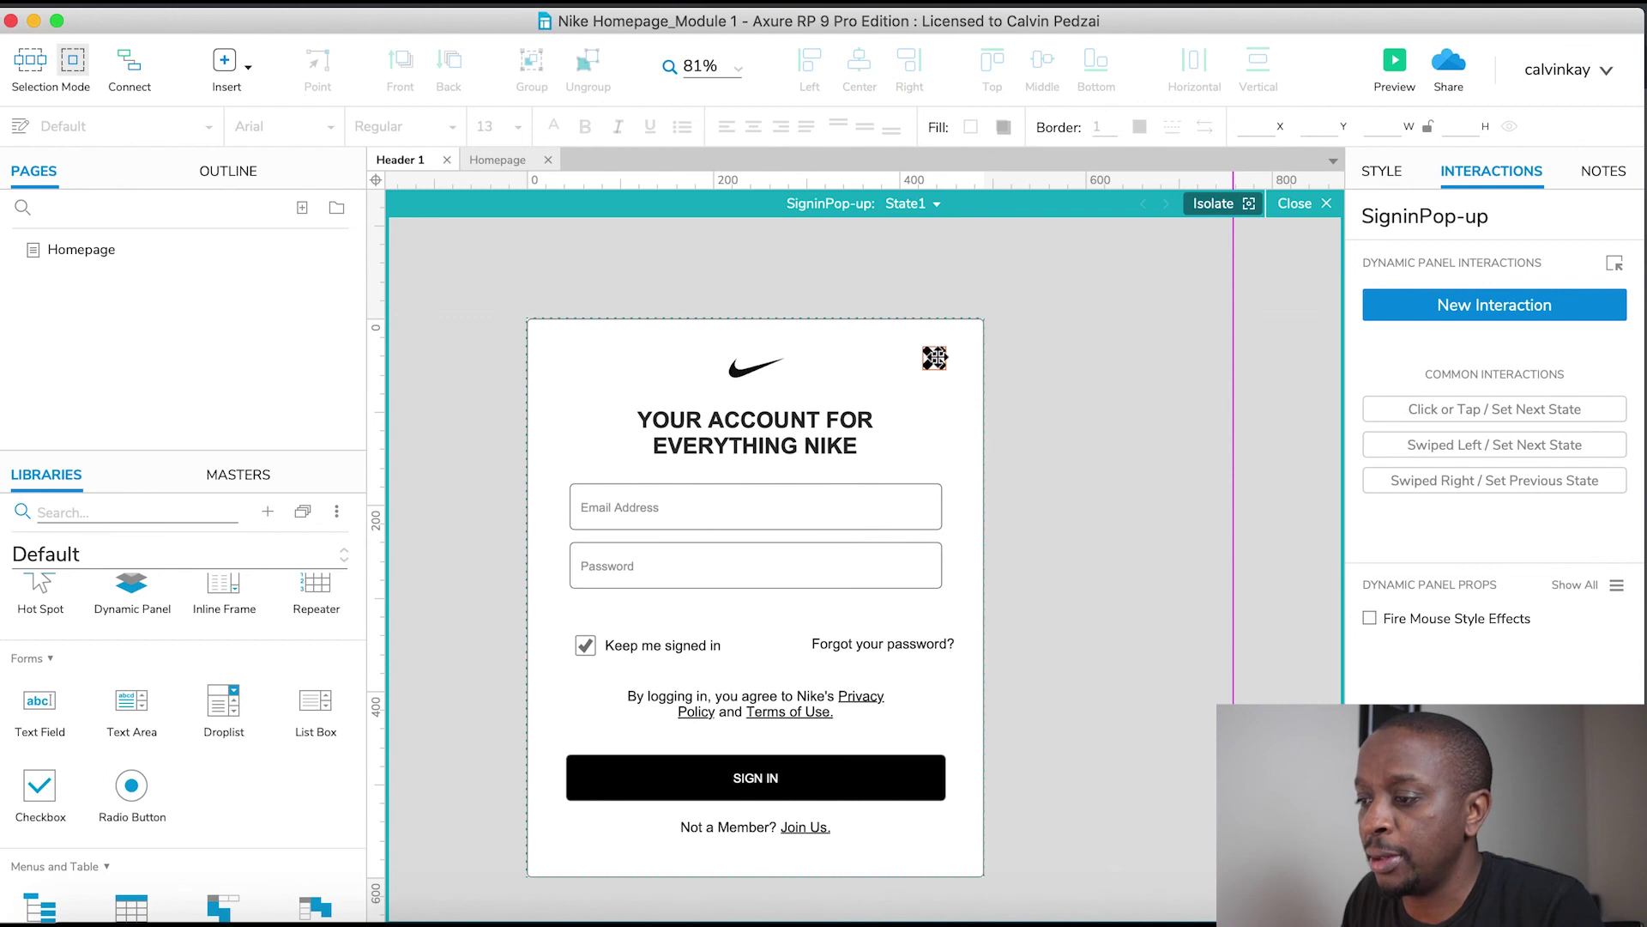
pyautogui.click(1380, 126)
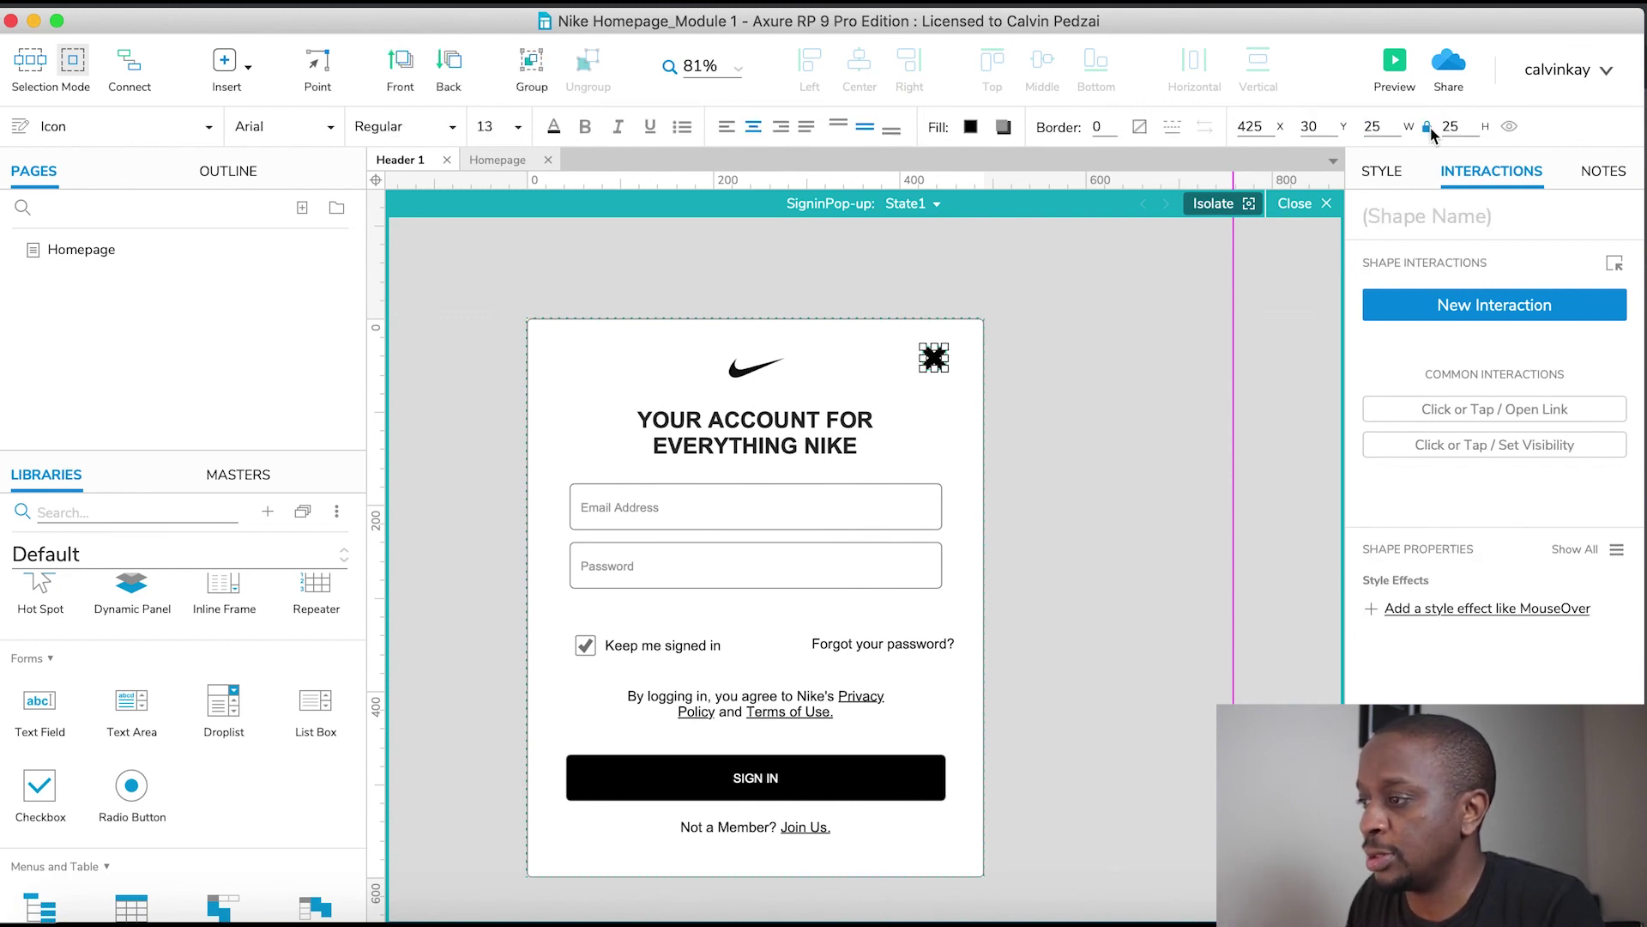
pyautogui.doubleClick(1378, 126)
pyautogui.write('20')
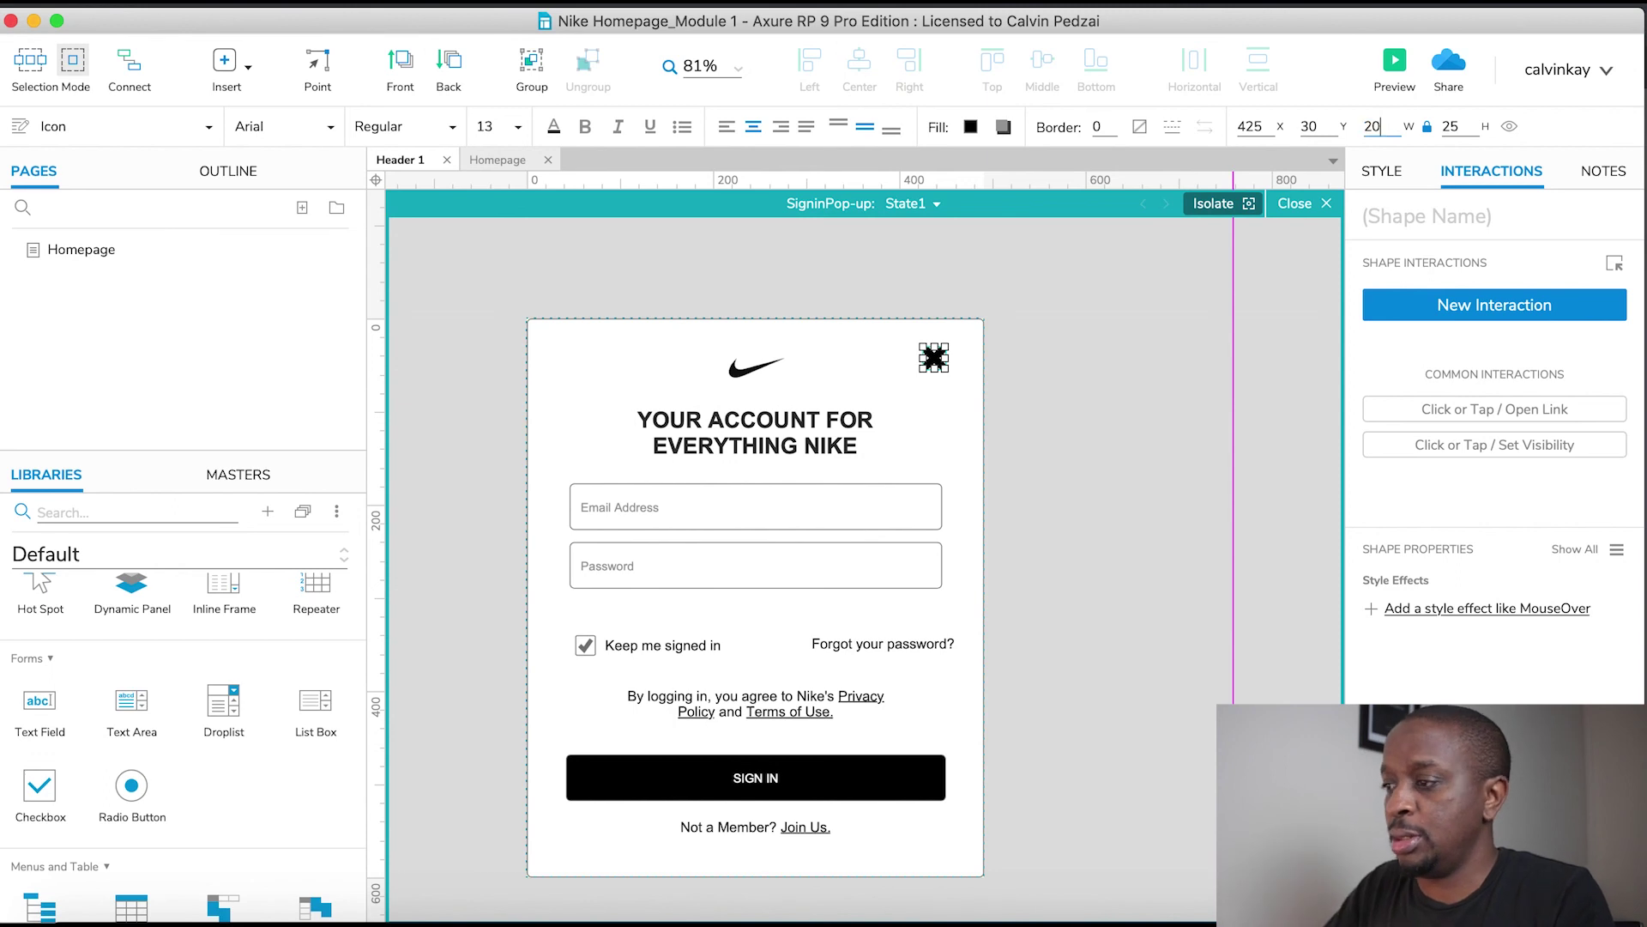
pyautogui.press('Return')
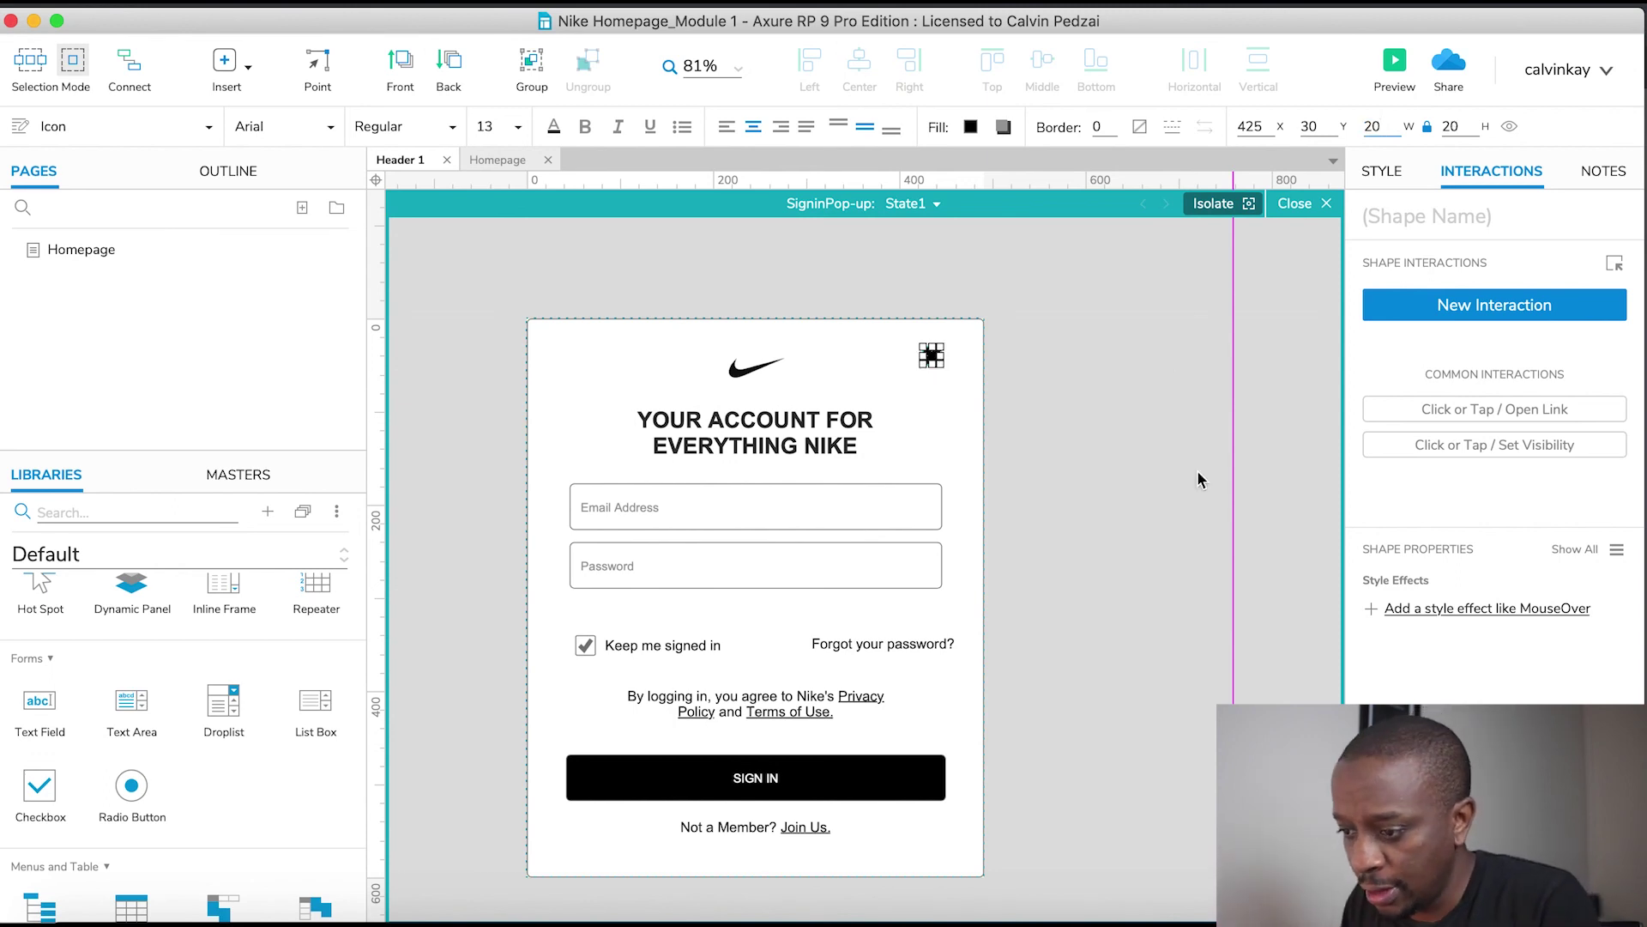
# Reduce the checkbox, forgot-password, legal and join-us texts to 12 pt
pyautogui.click(637, 645)
pyautogui.keyDown('shift'); pyautogui.click(849, 642); pyautogui.keyUp('shift')
pyautogui.keyDown('shift'); pyautogui.click(751, 707); pyautogui.keyUp('shift')
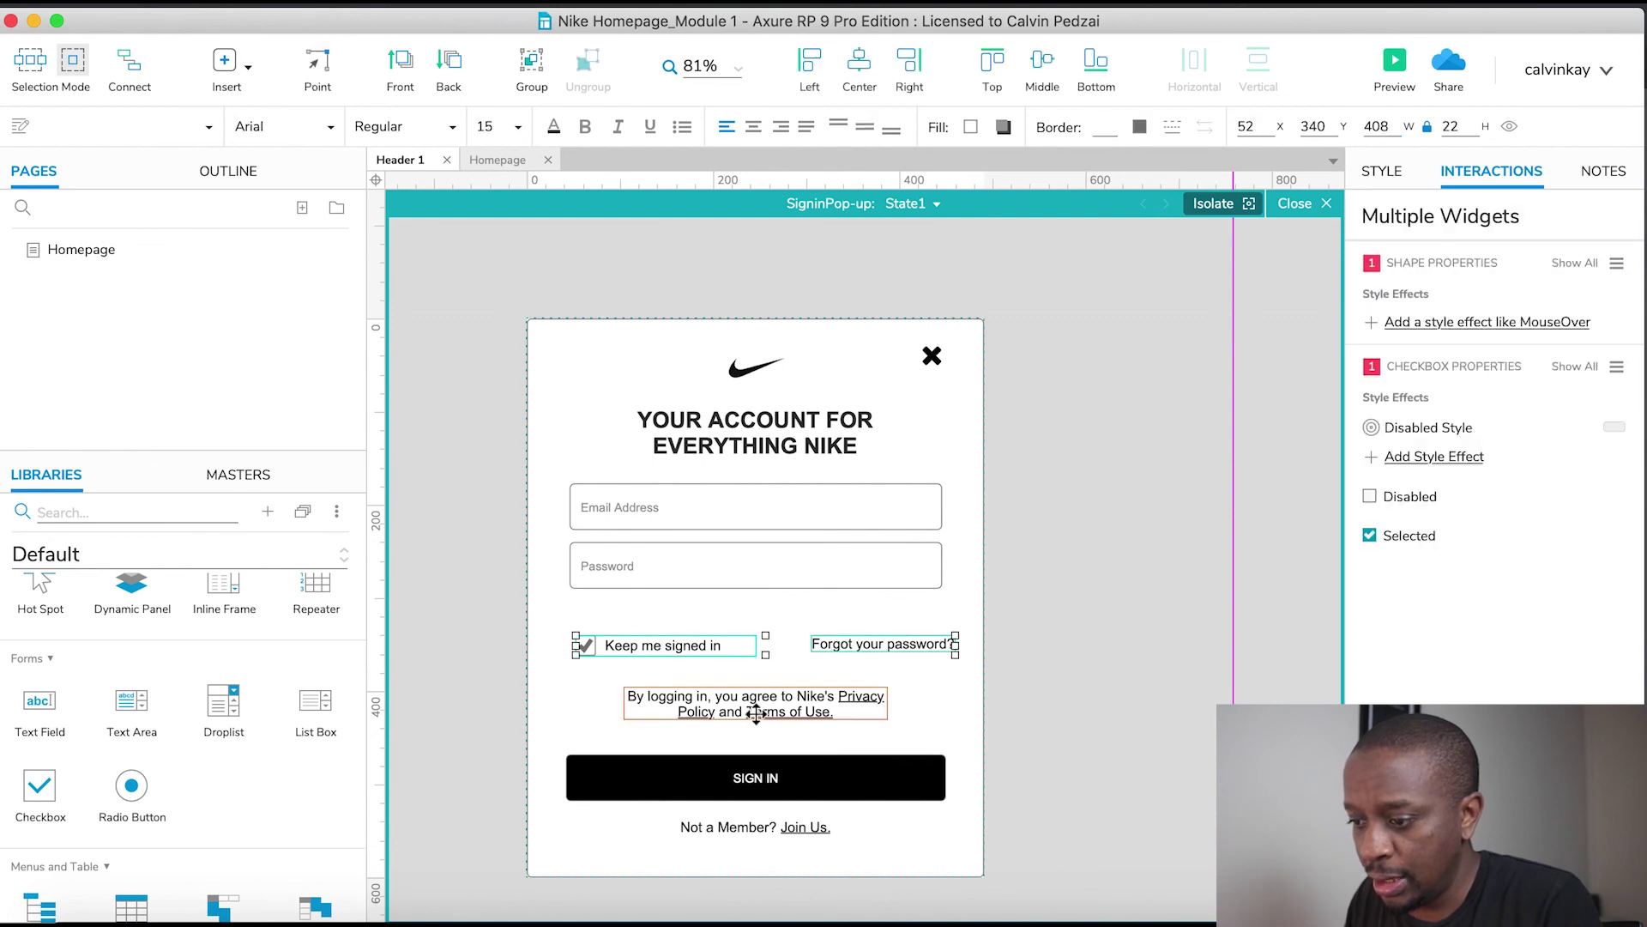
pyautogui.keyDown('shift'); pyautogui.click(753, 826); pyautogui.keyUp('shift')
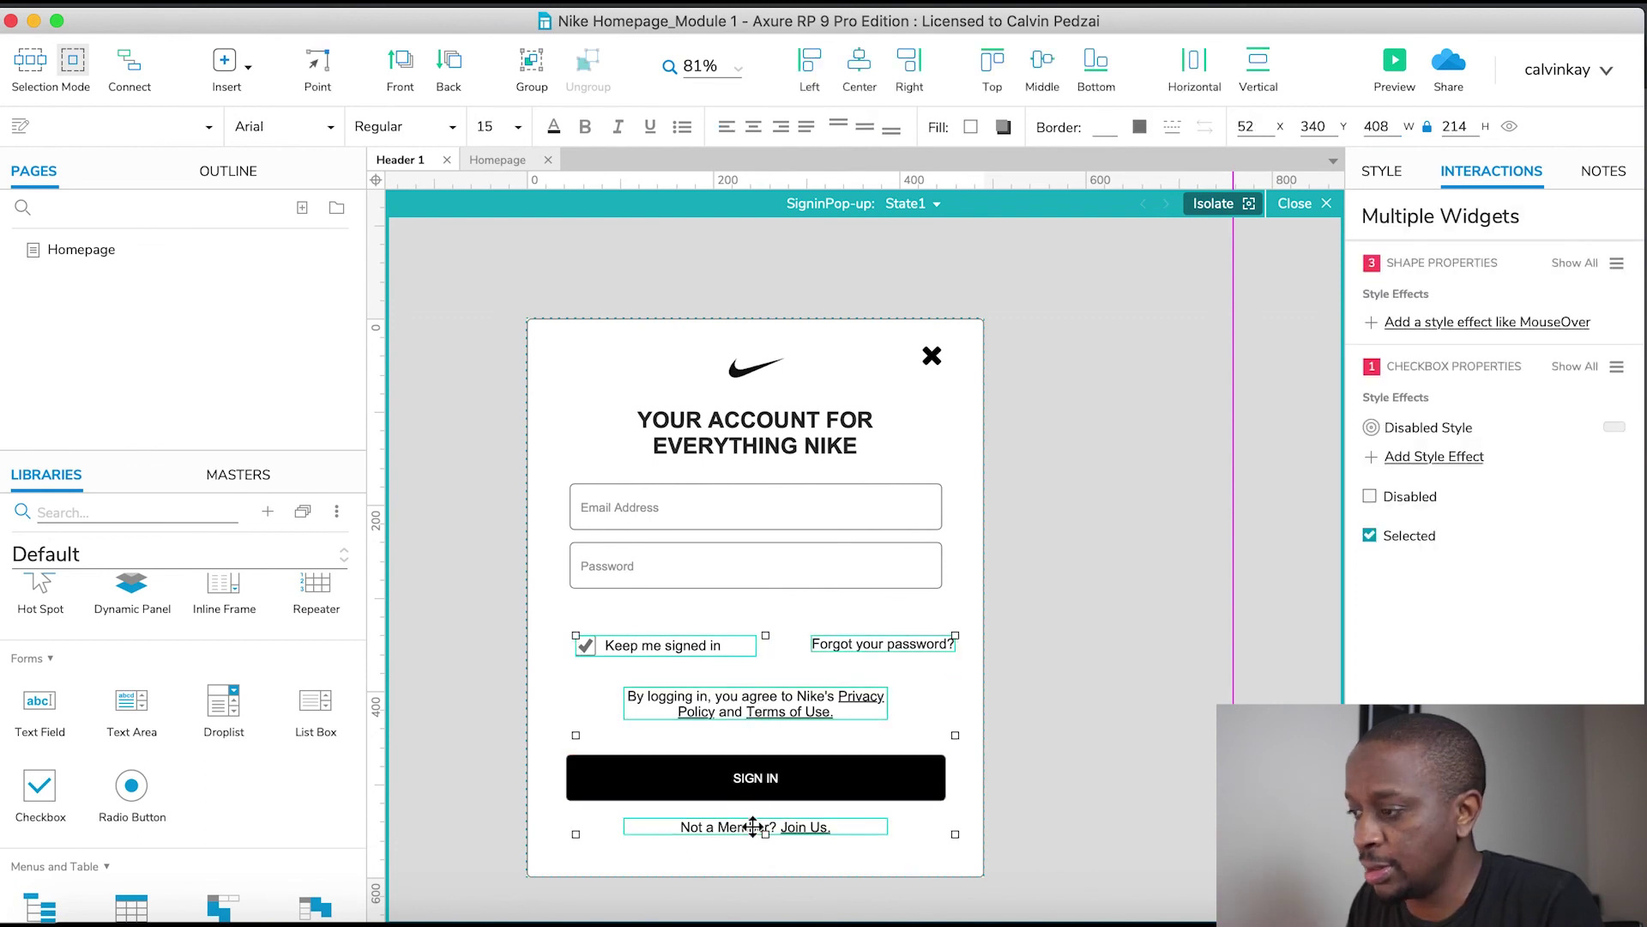
pyautogui.click(1381, 171)
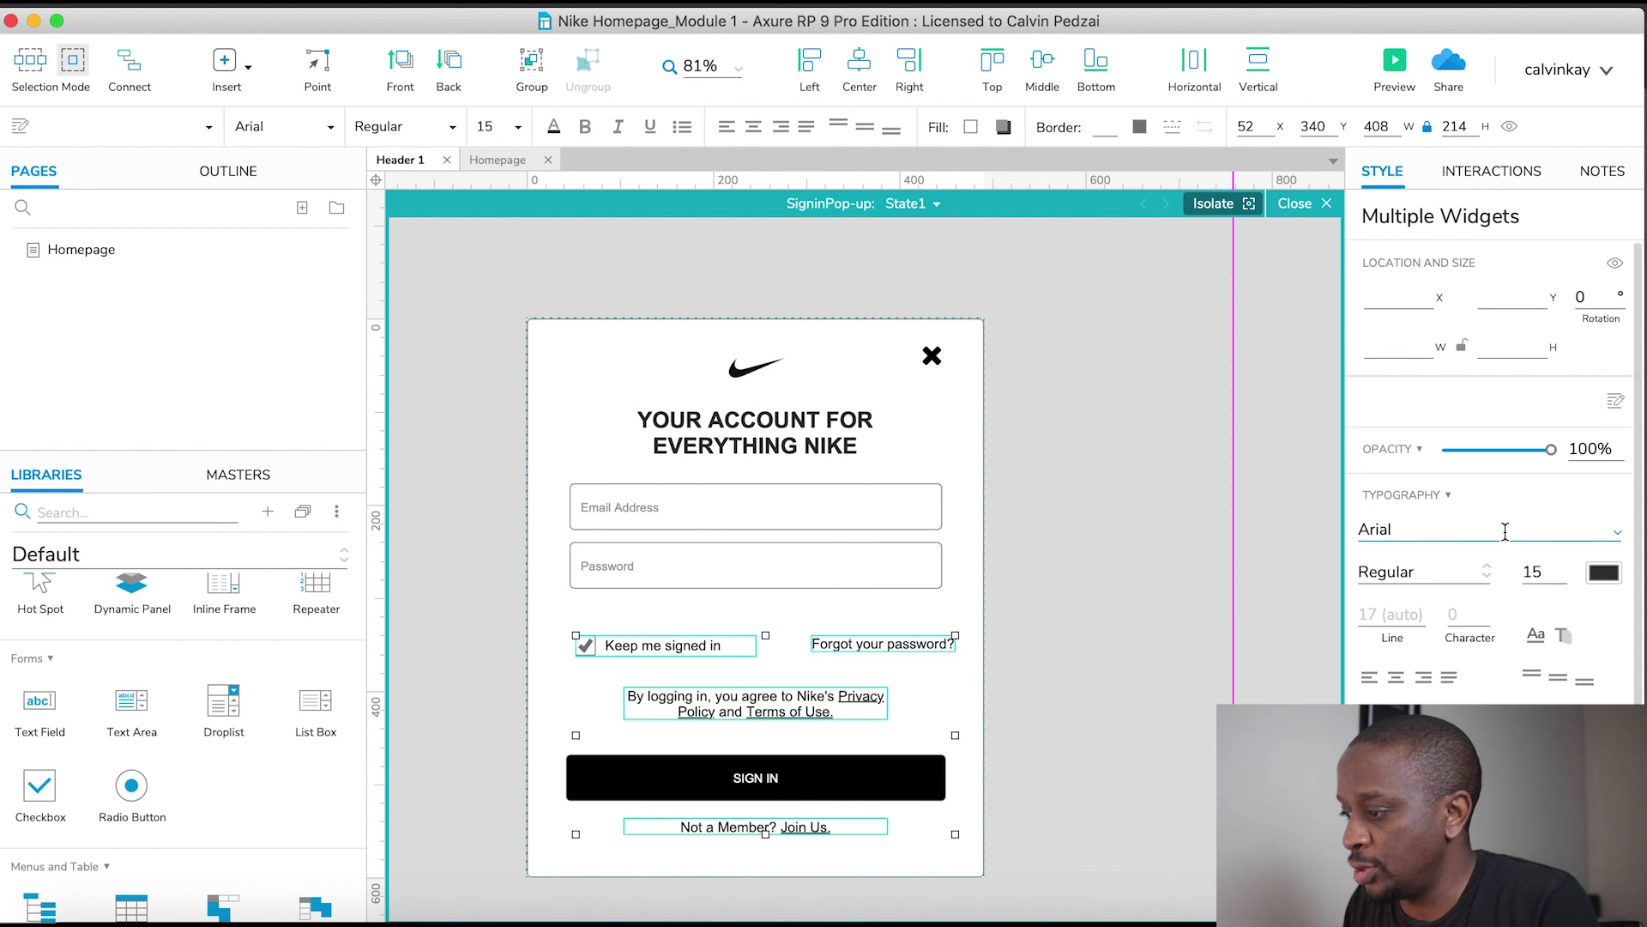
pyautogui.click(1562, 577)
pyautogui.click(1562, 577)
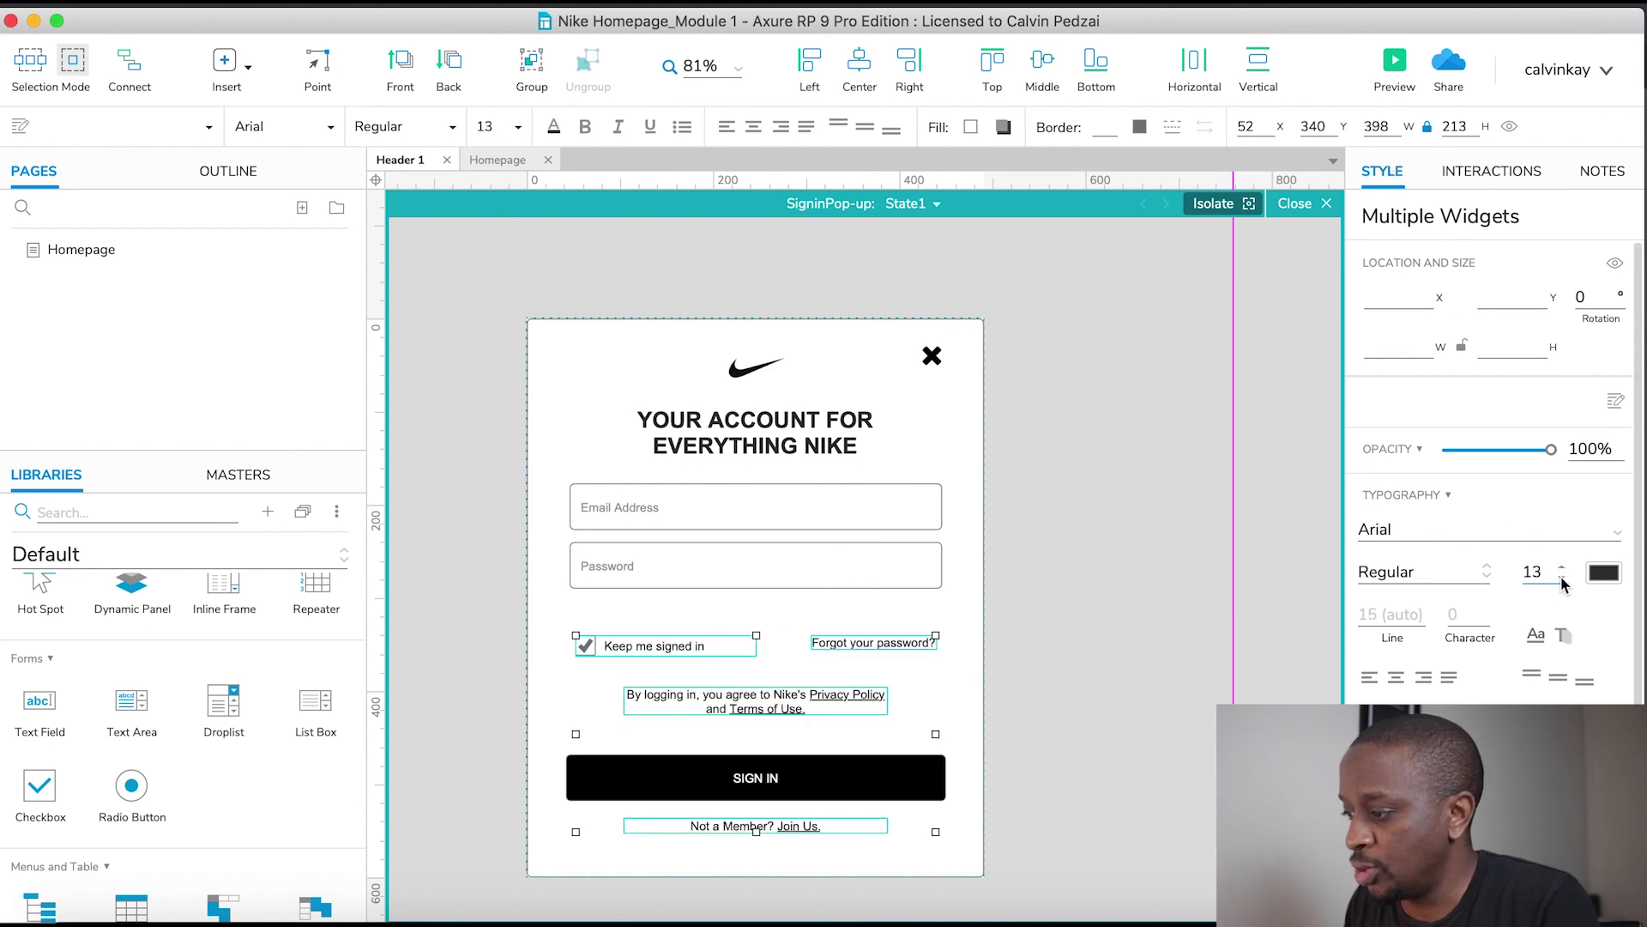
pyautogui.click(1562, 577)
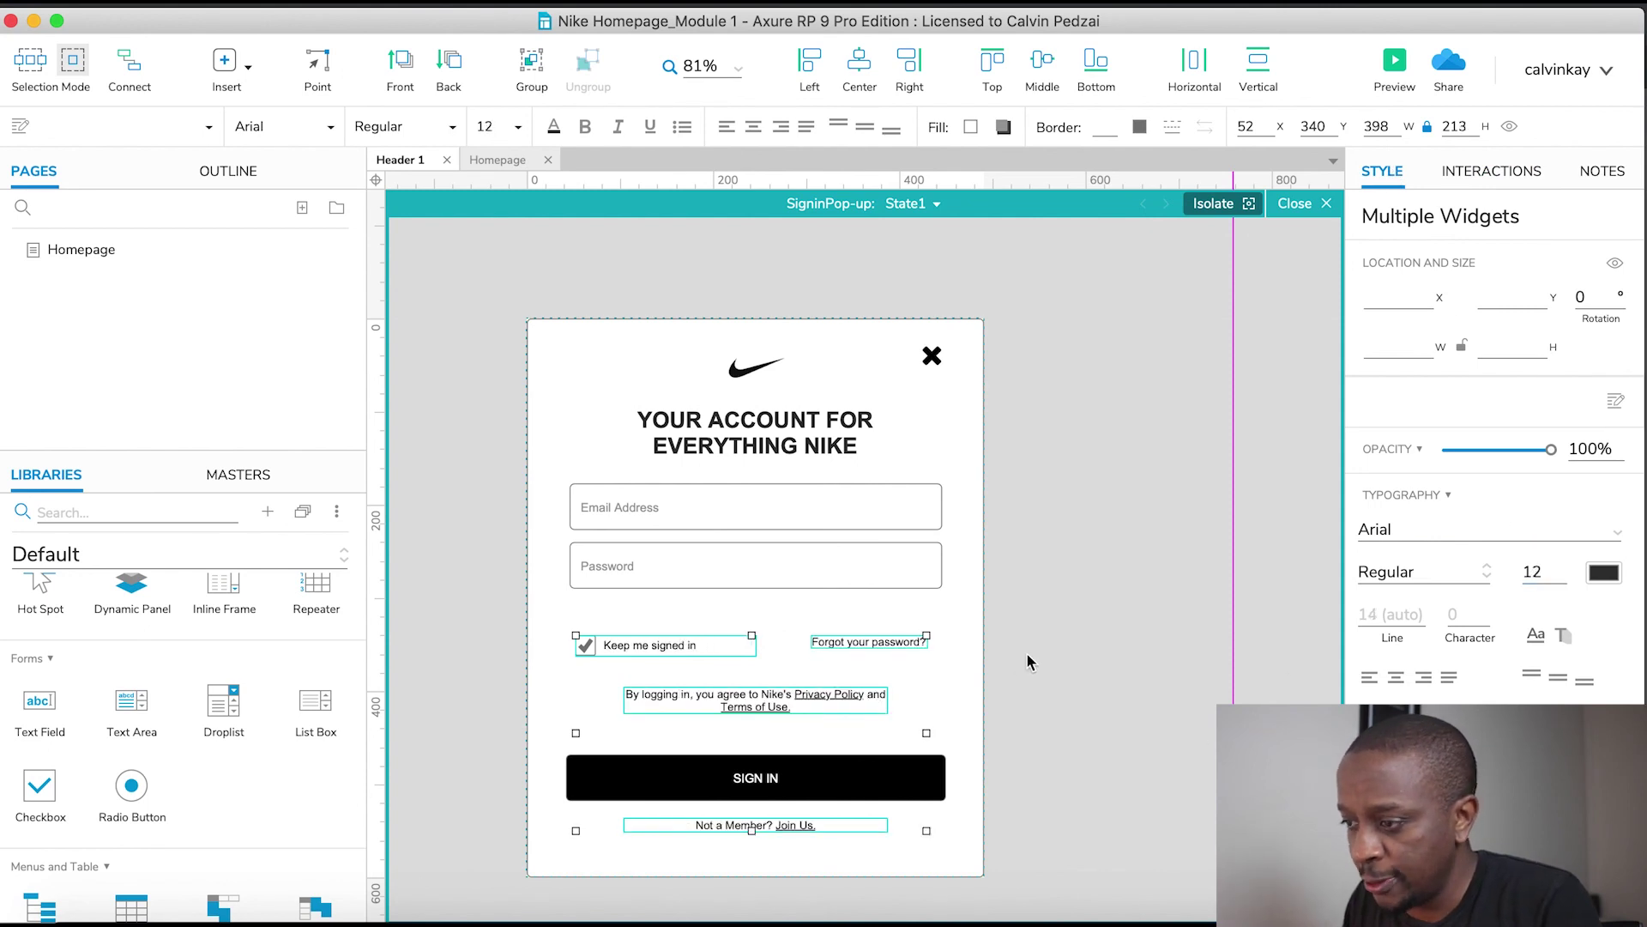
pyautogui.click(1100, 645)
# Set the YOUR ACCOUNT FOR EVERYTHING NIKE heading to 20 pt
pyautogui.click(759, 425)
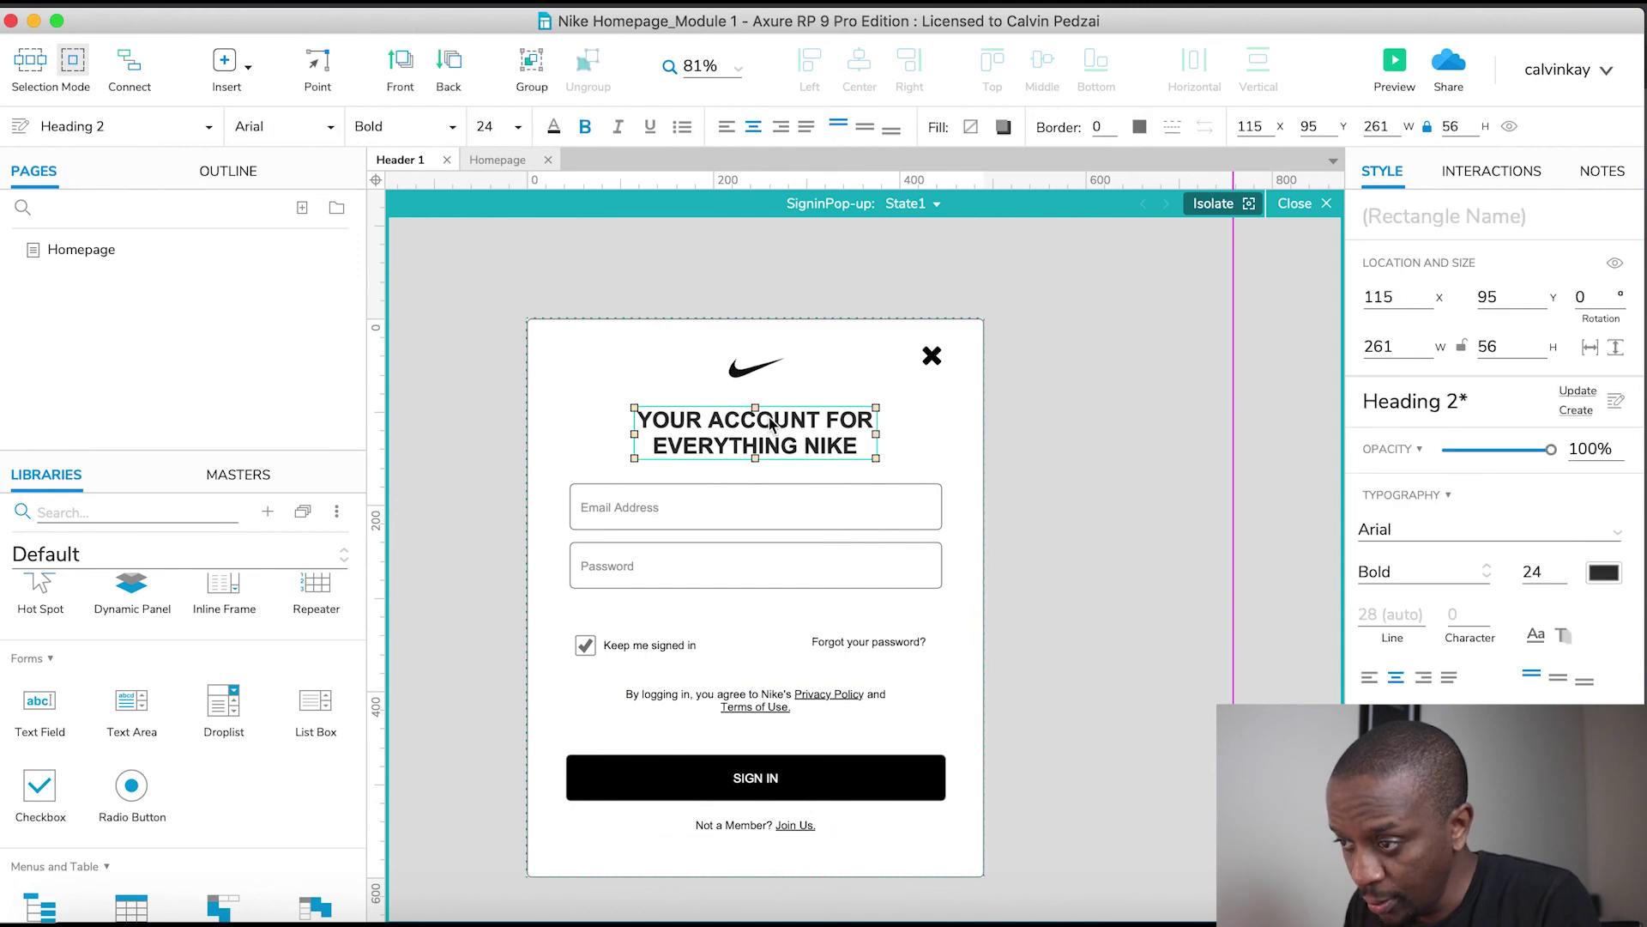
pyautogui.doubleClick(1532, 572)
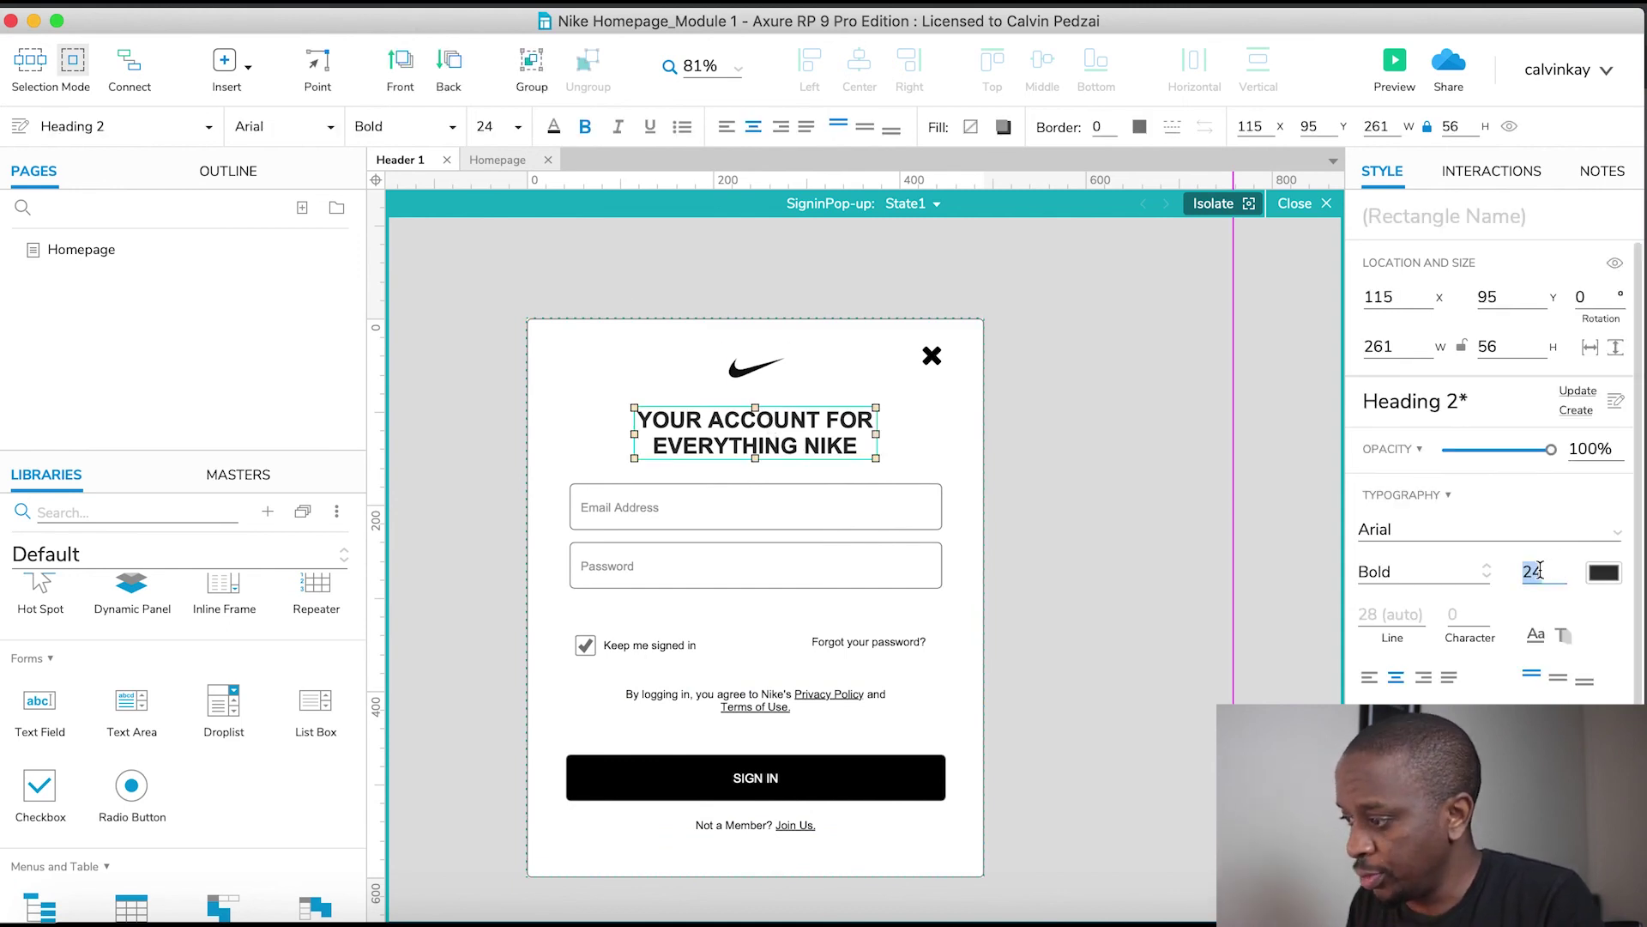
pyautogui.write('20')
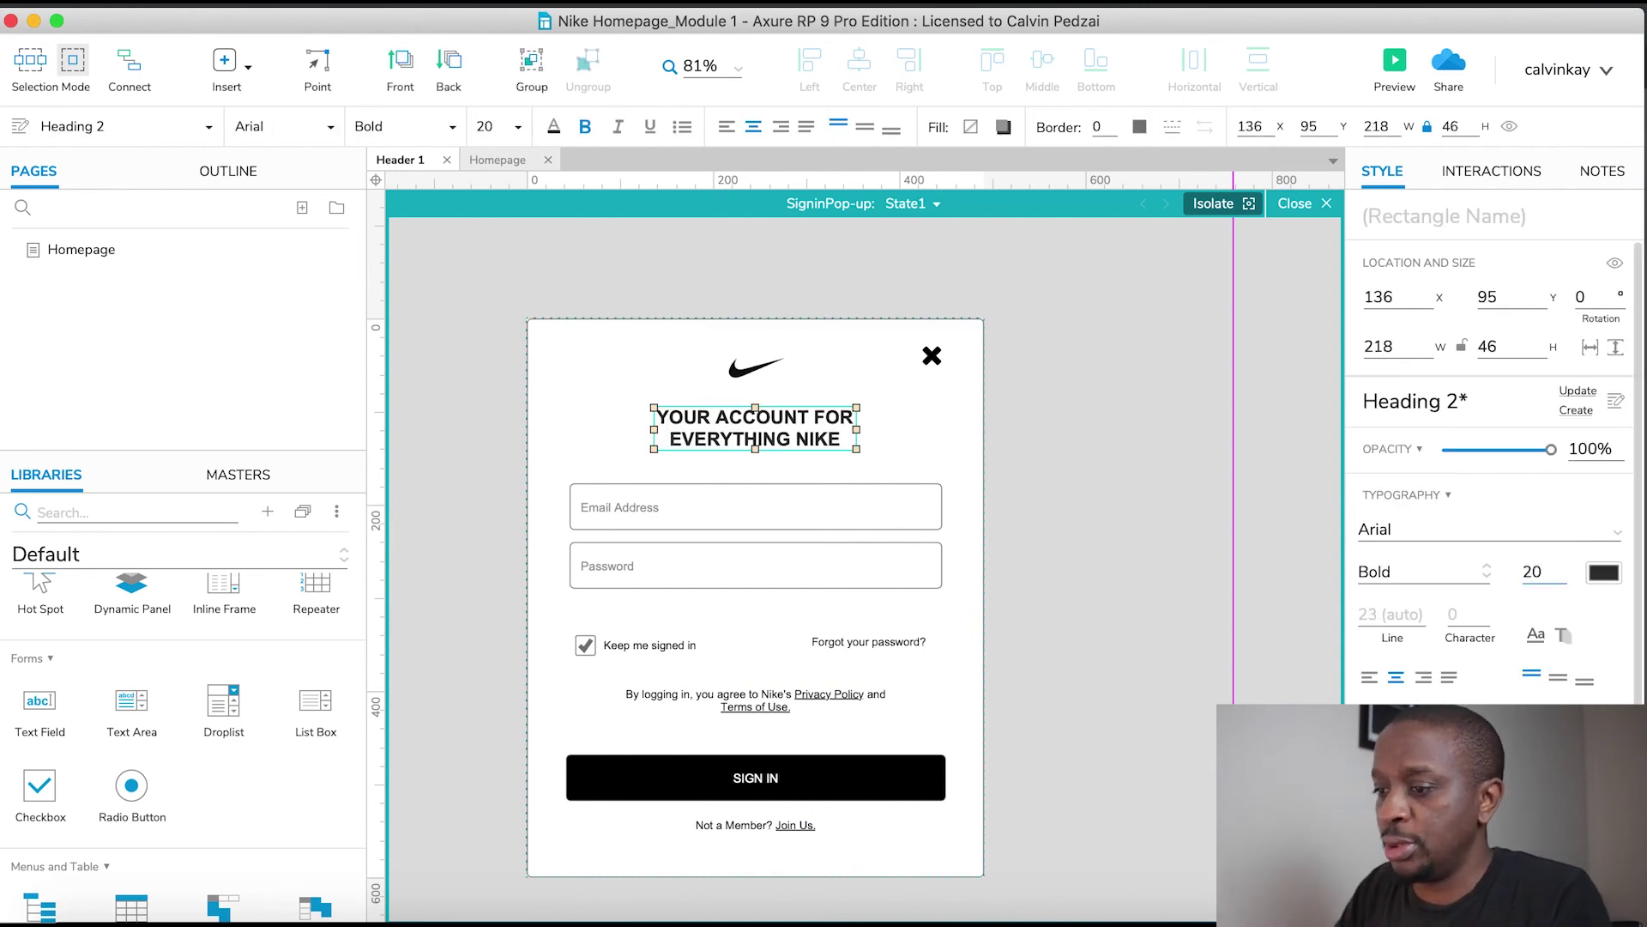
pyautogui.click(1107, 559)
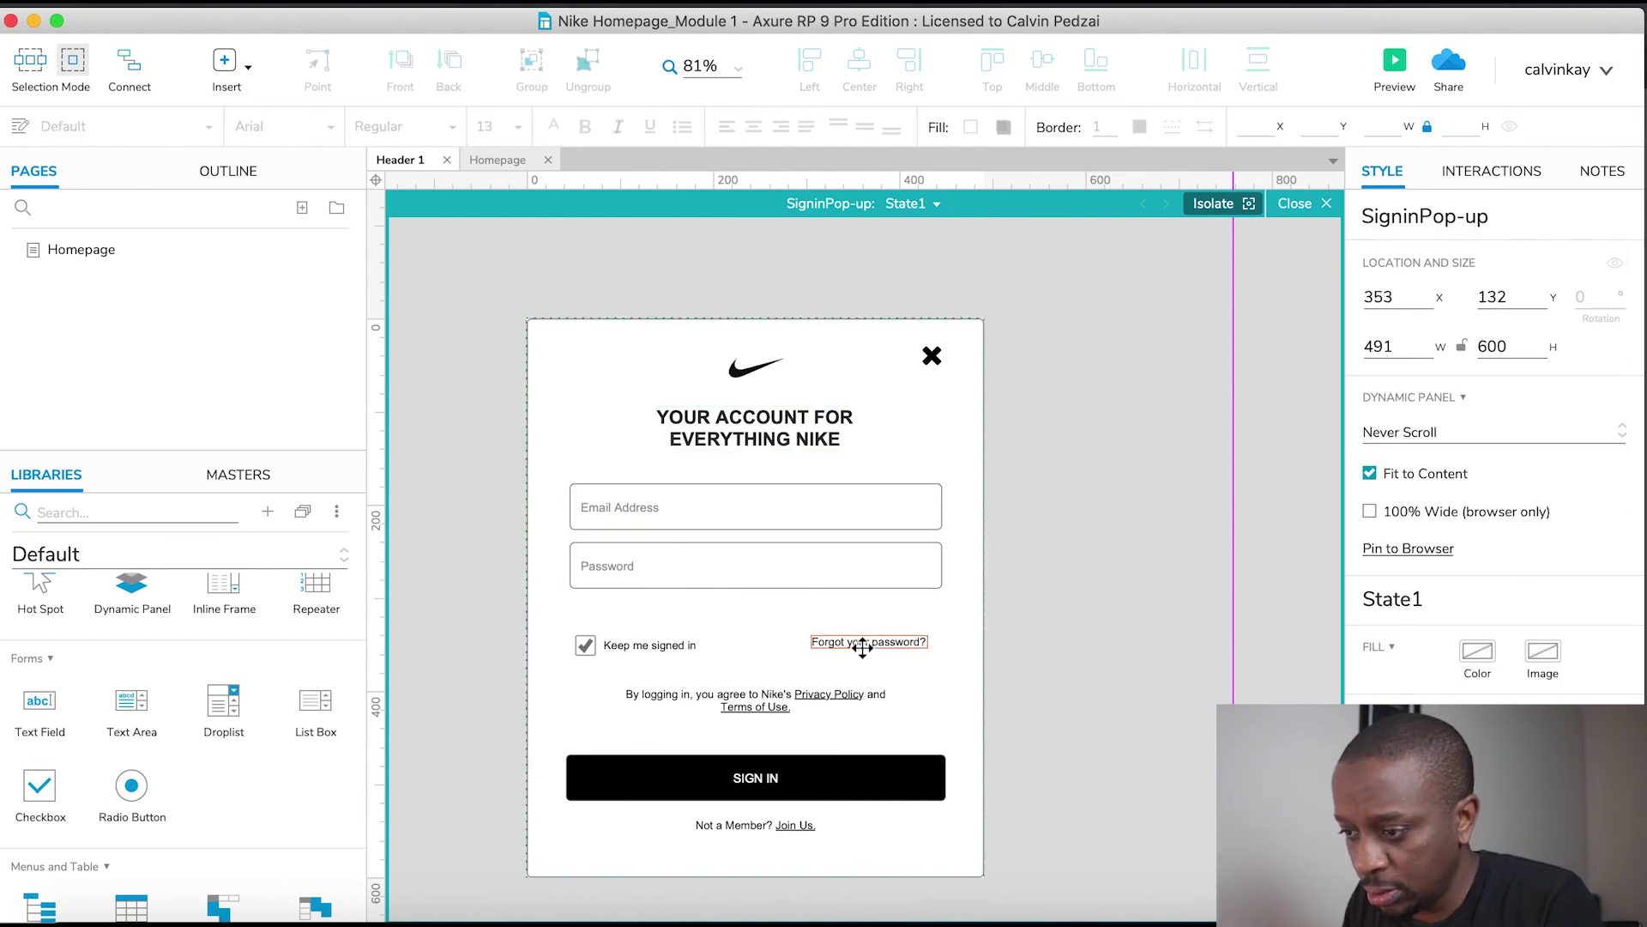
# Move the checkbox, forgot-password link, legal text and SIGN IN button up, closing gaps
pyautogui.moveTo(636, 647); pyautogui.dragTo(634, 632)
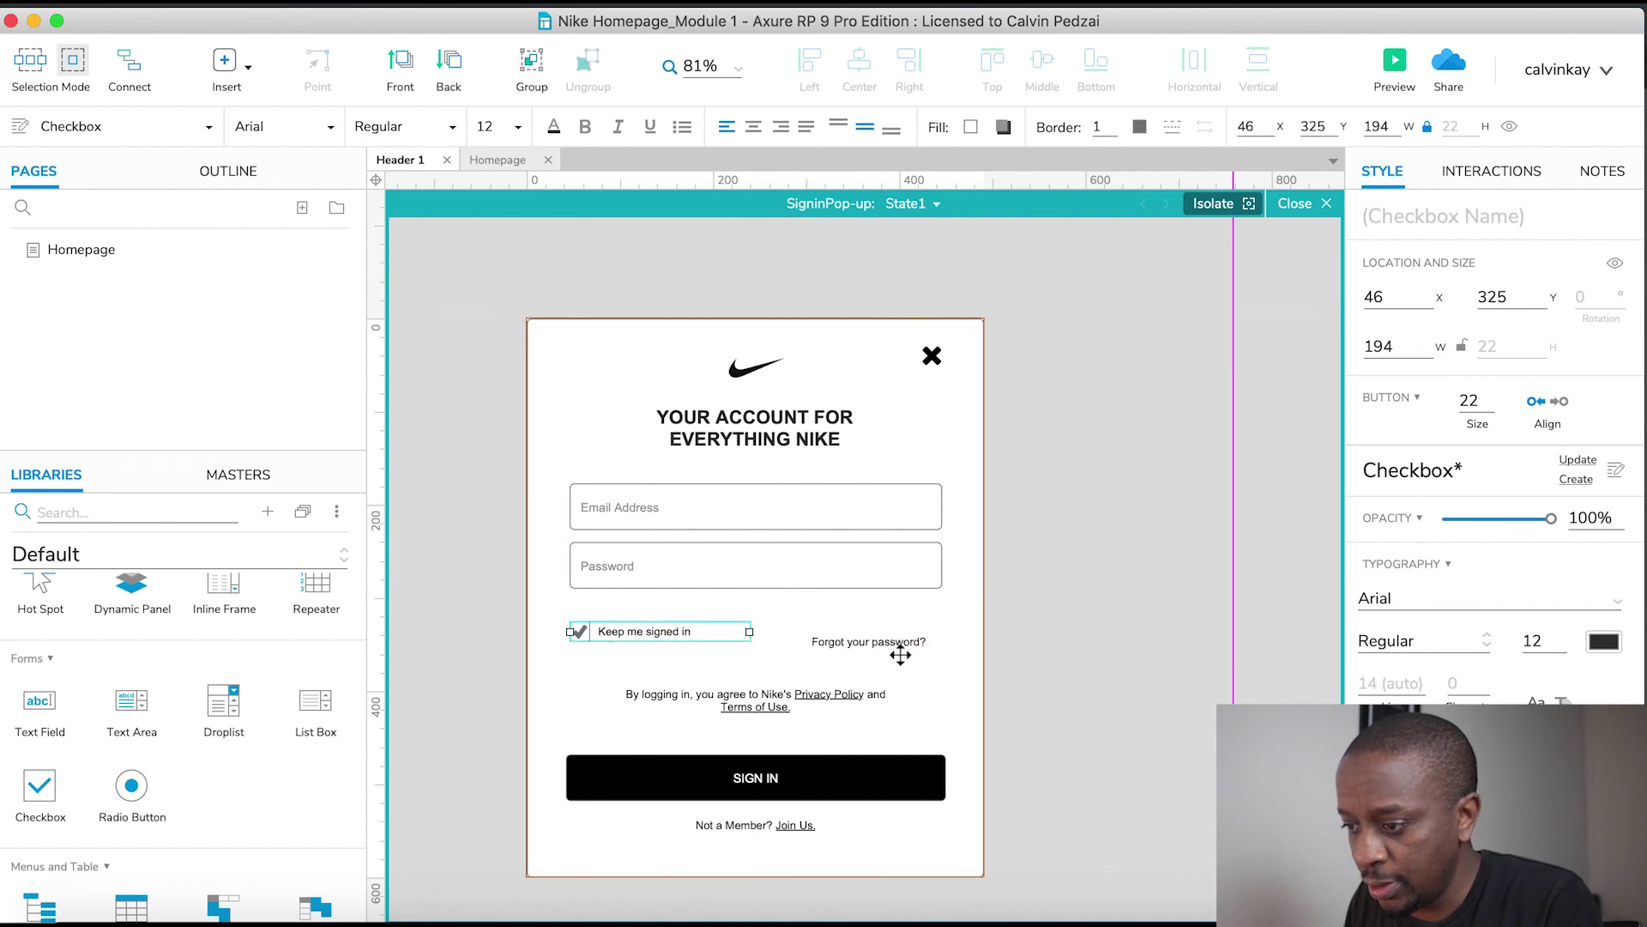
pyautogui.moveTo(887, 640); pyautogui.dragTo(888, 629)
pyautogui.moveTo(727, 705); pyautogui.dragTo(727, 676)
pyautogui.click(856, 778)
pyautogui.moveTo(852, 777); pyautogui.dragTo(856, 745)
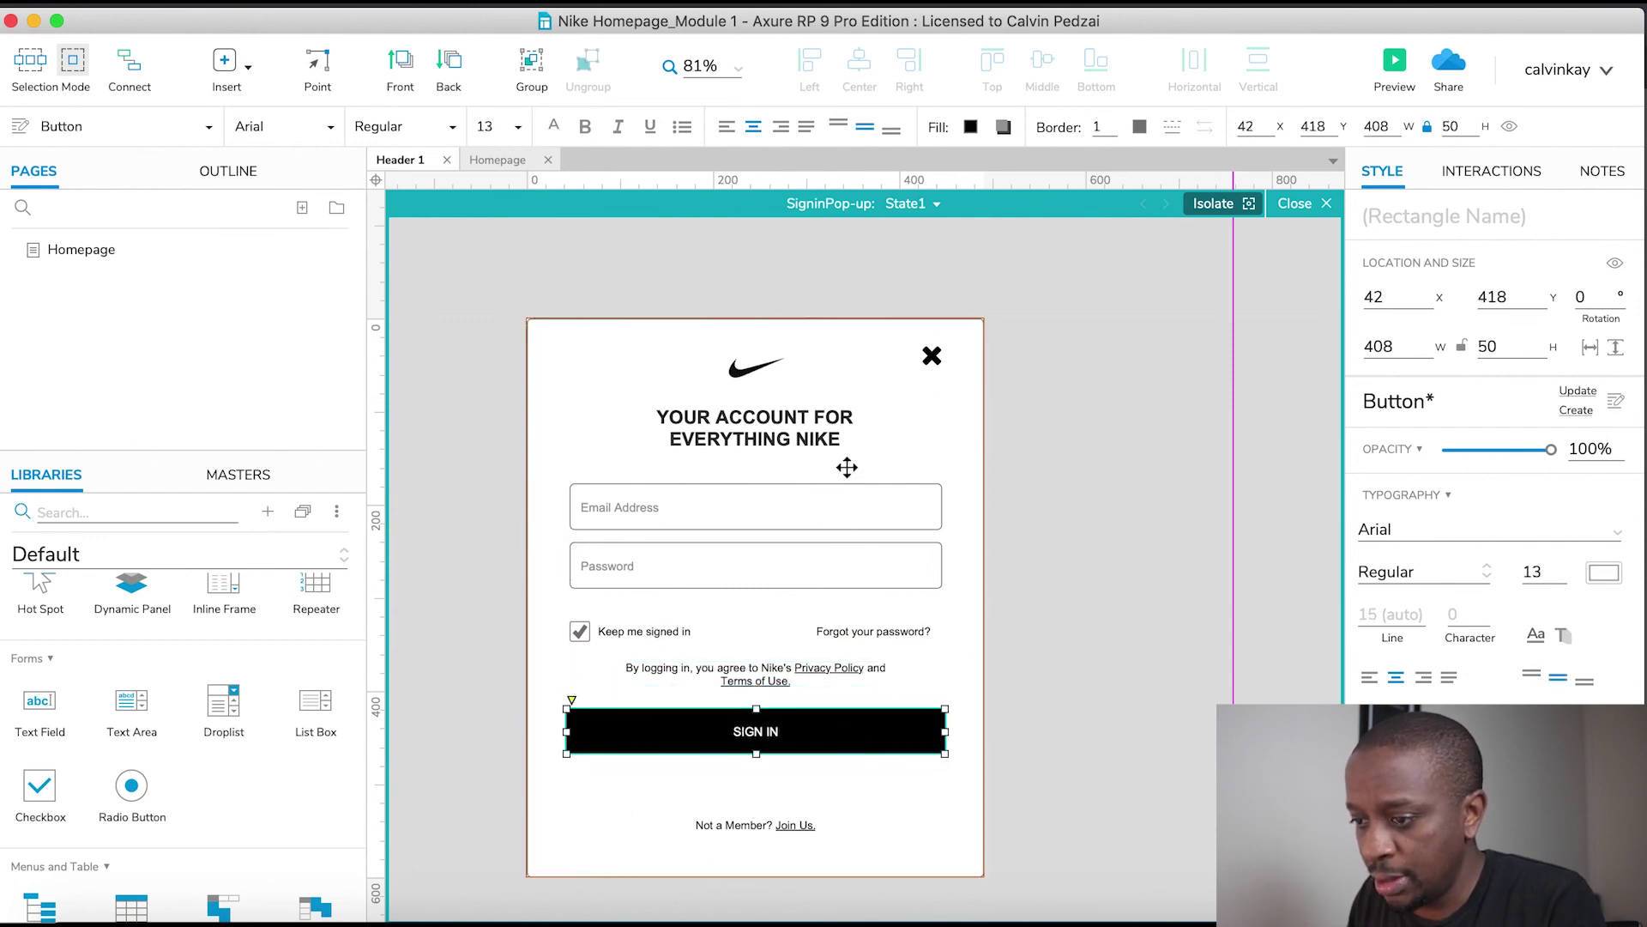
# Narrow the Email, Password fields and SIGN IN button together to 379 wide
pyautogui.keyDown('shift'); pyautogui.click(837, 566); pyautogui.keyUp('shift')
pyautogui.keyDown('shift'); pyautogui.click(824, 506); pyautogui.keyUp('shift')
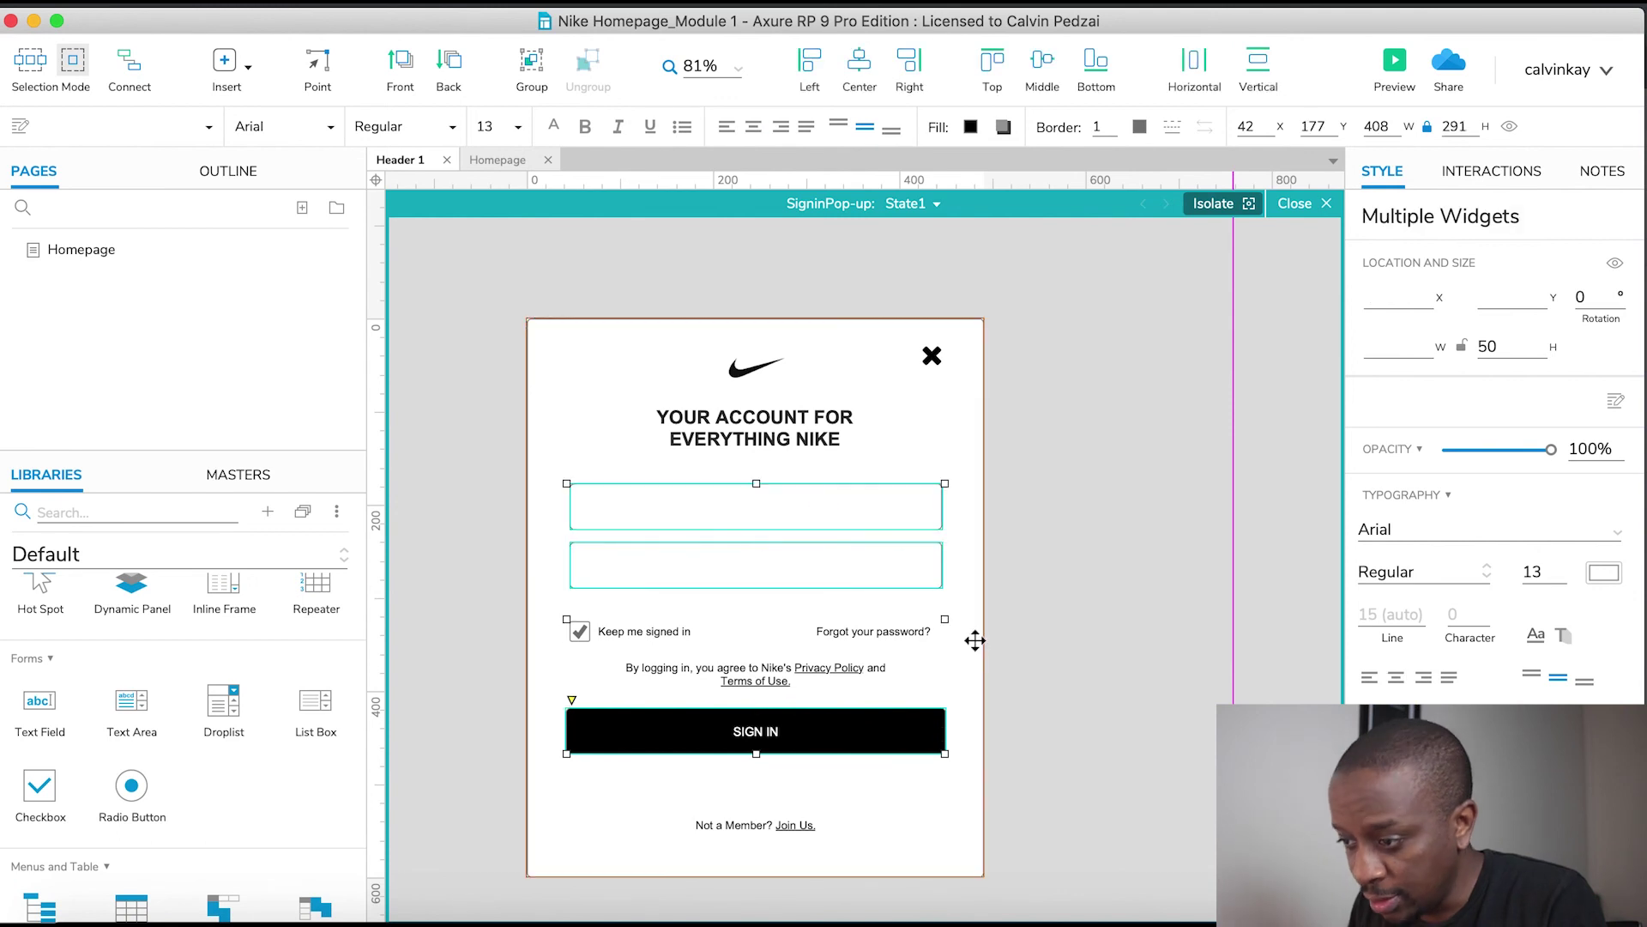
pyautogui.moveTo(945, 619); pyautogui.dragTo(923, 620)
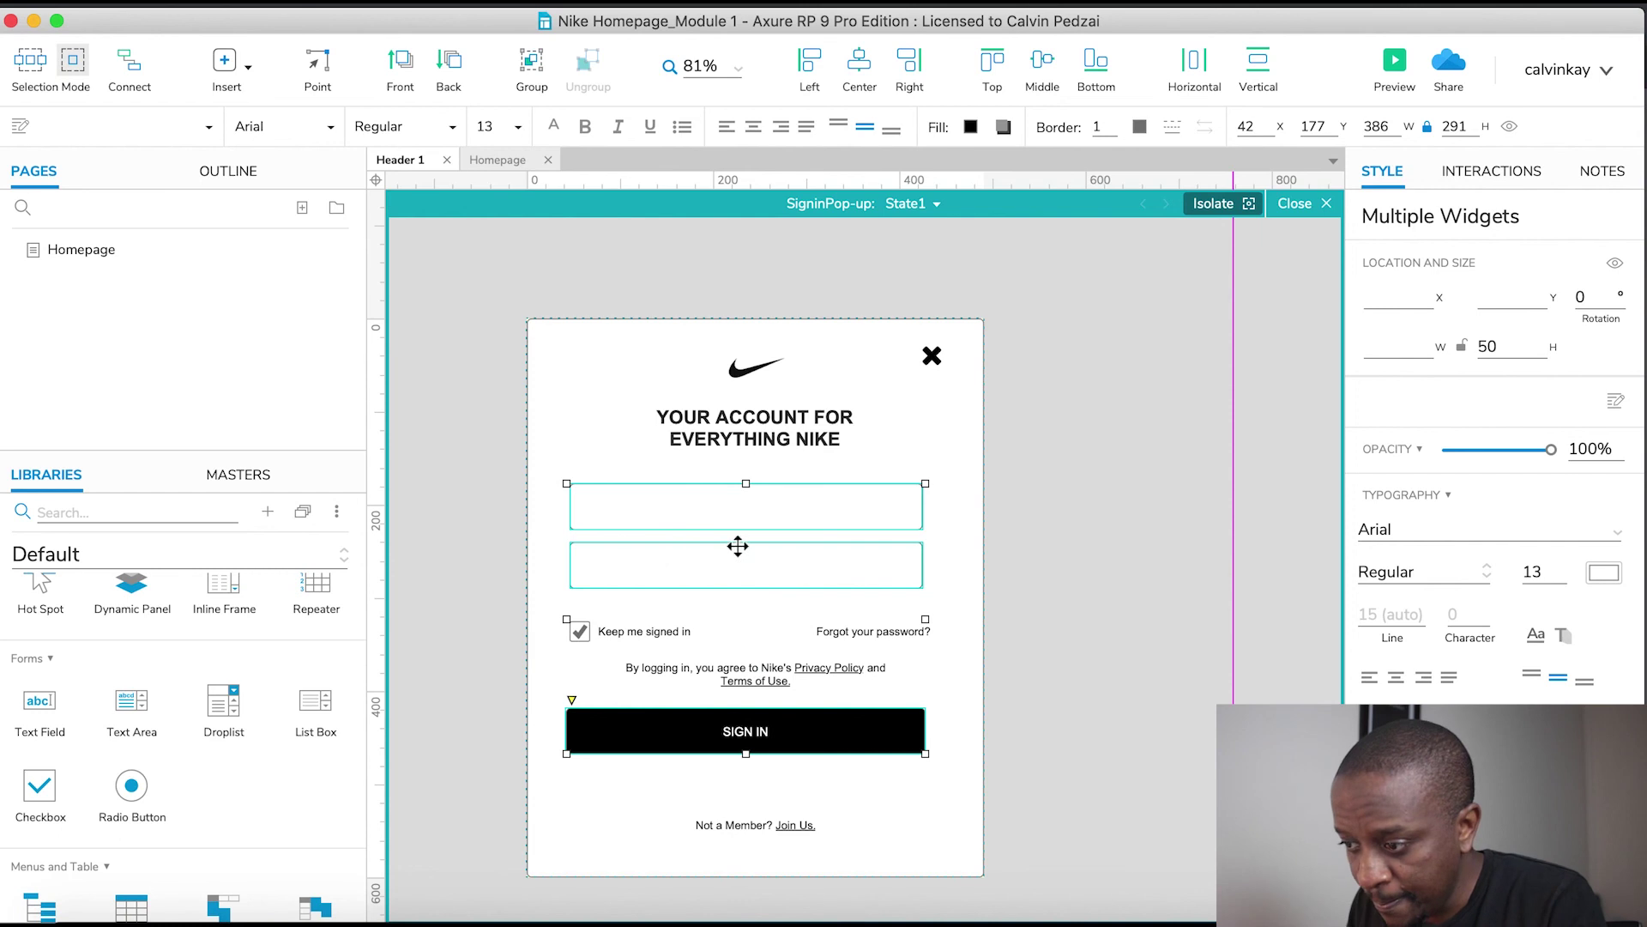
pyautogui.click(930, 616)
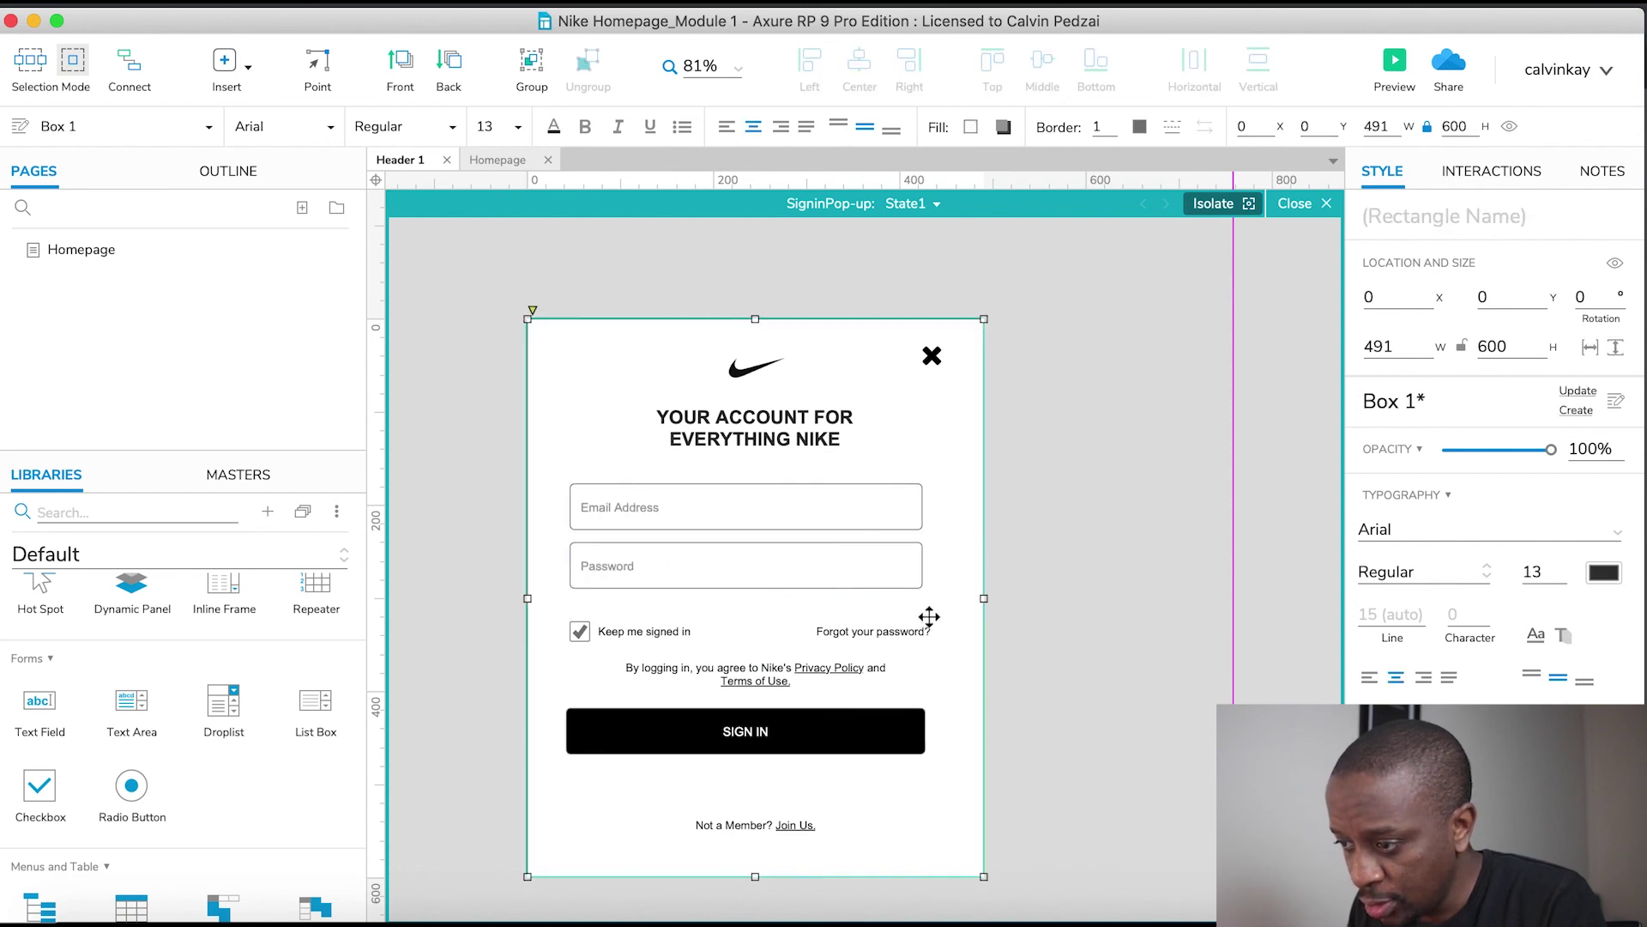
pyautogui.click(1041, 669)
pyautogui.click(852, 561)
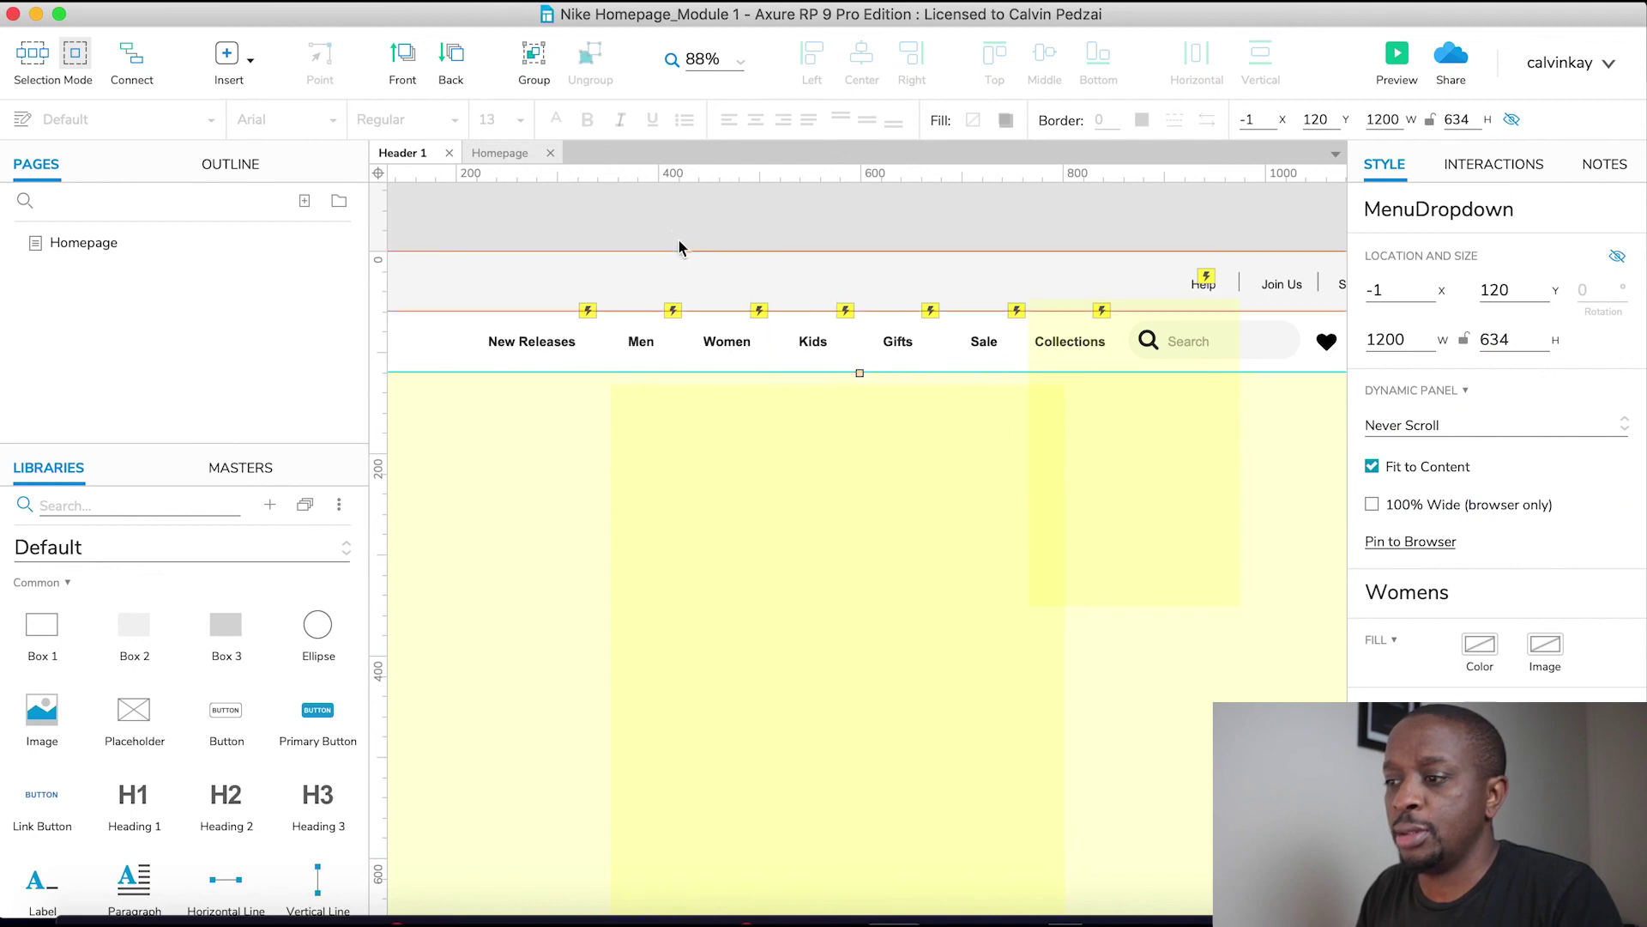
pyautogui.click(656, 221)
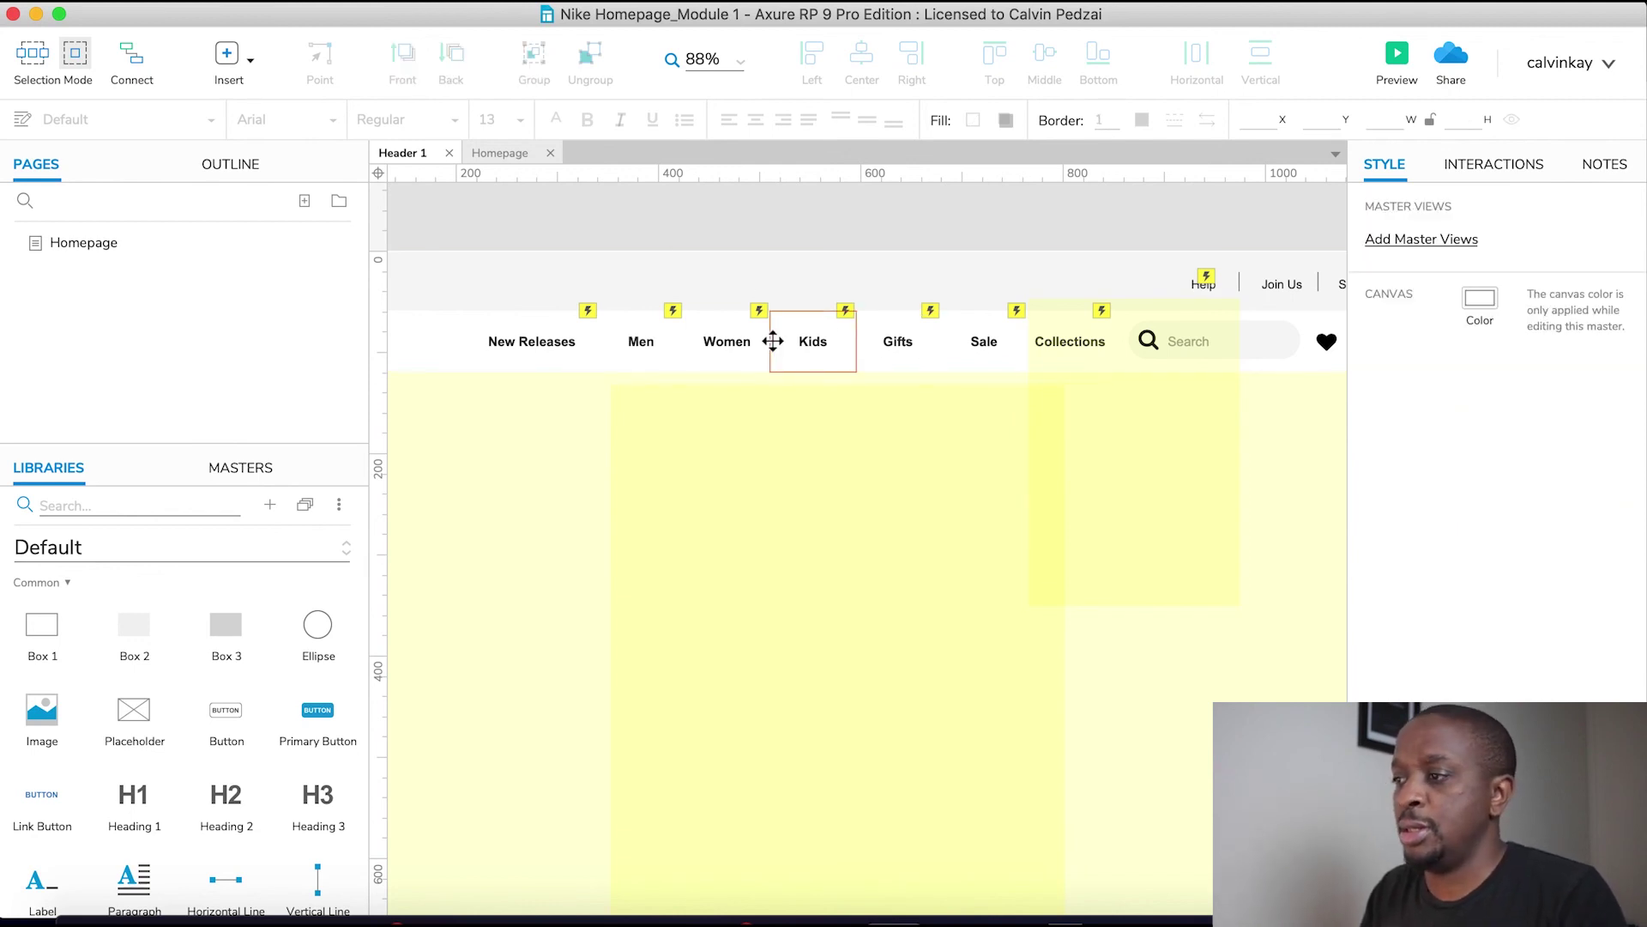
# Preview the Homepage, checking New Releases, Women, Gifts and Collections menus, then compare with live nike.com
pyautogui.click(71, 246)
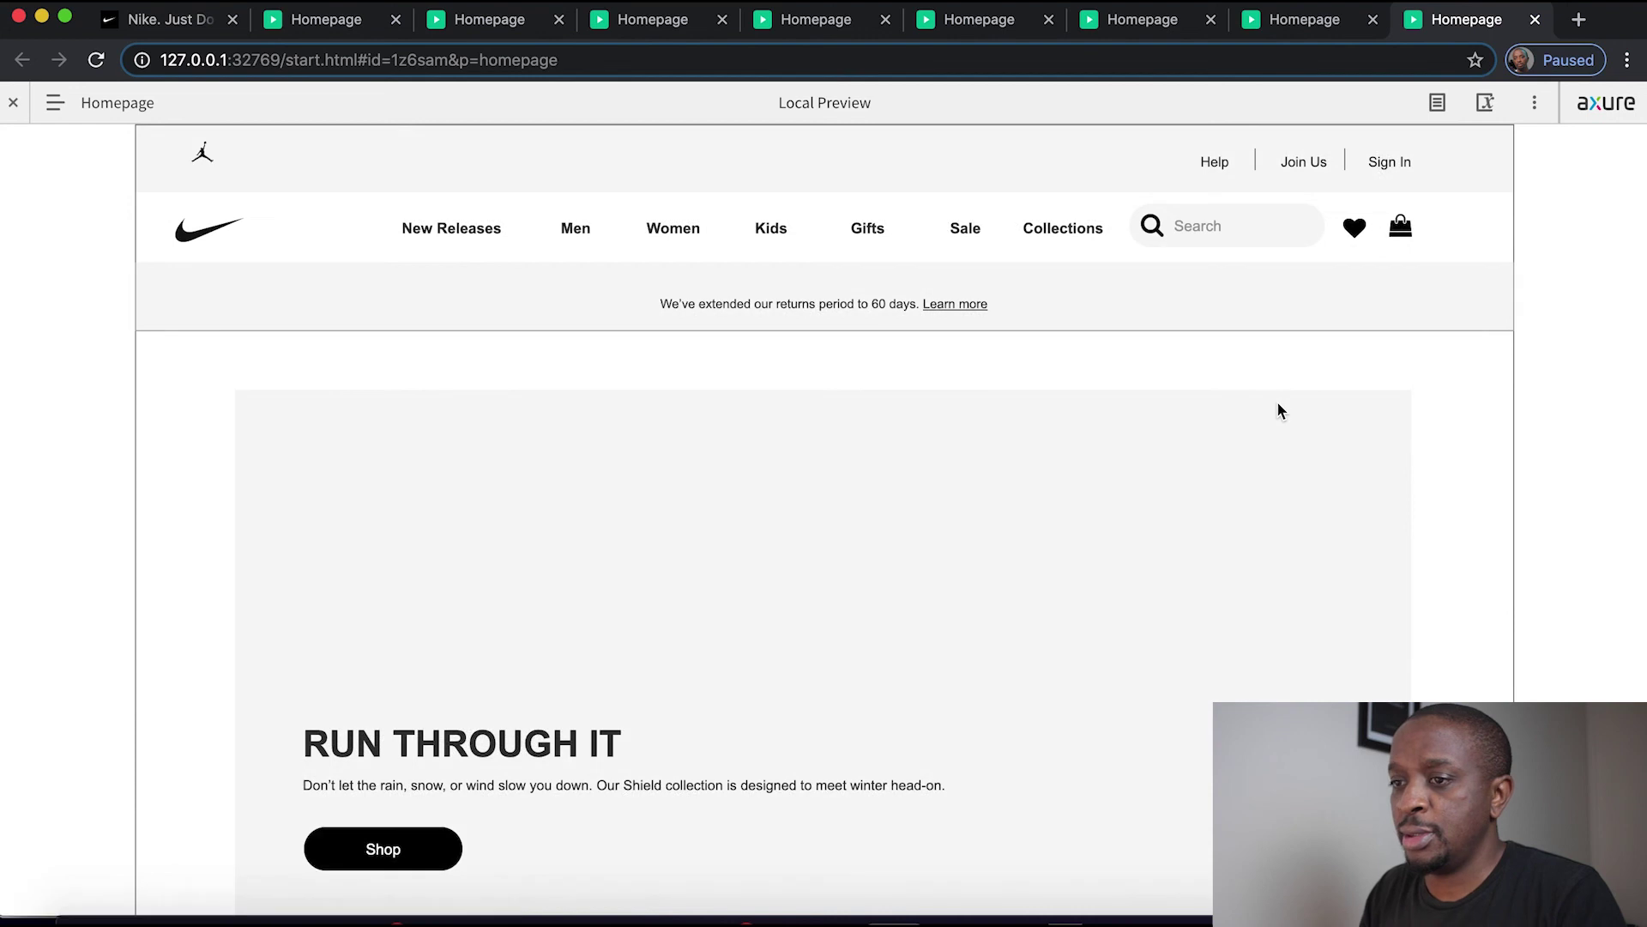
pyautogui.moveTo(429, 224)
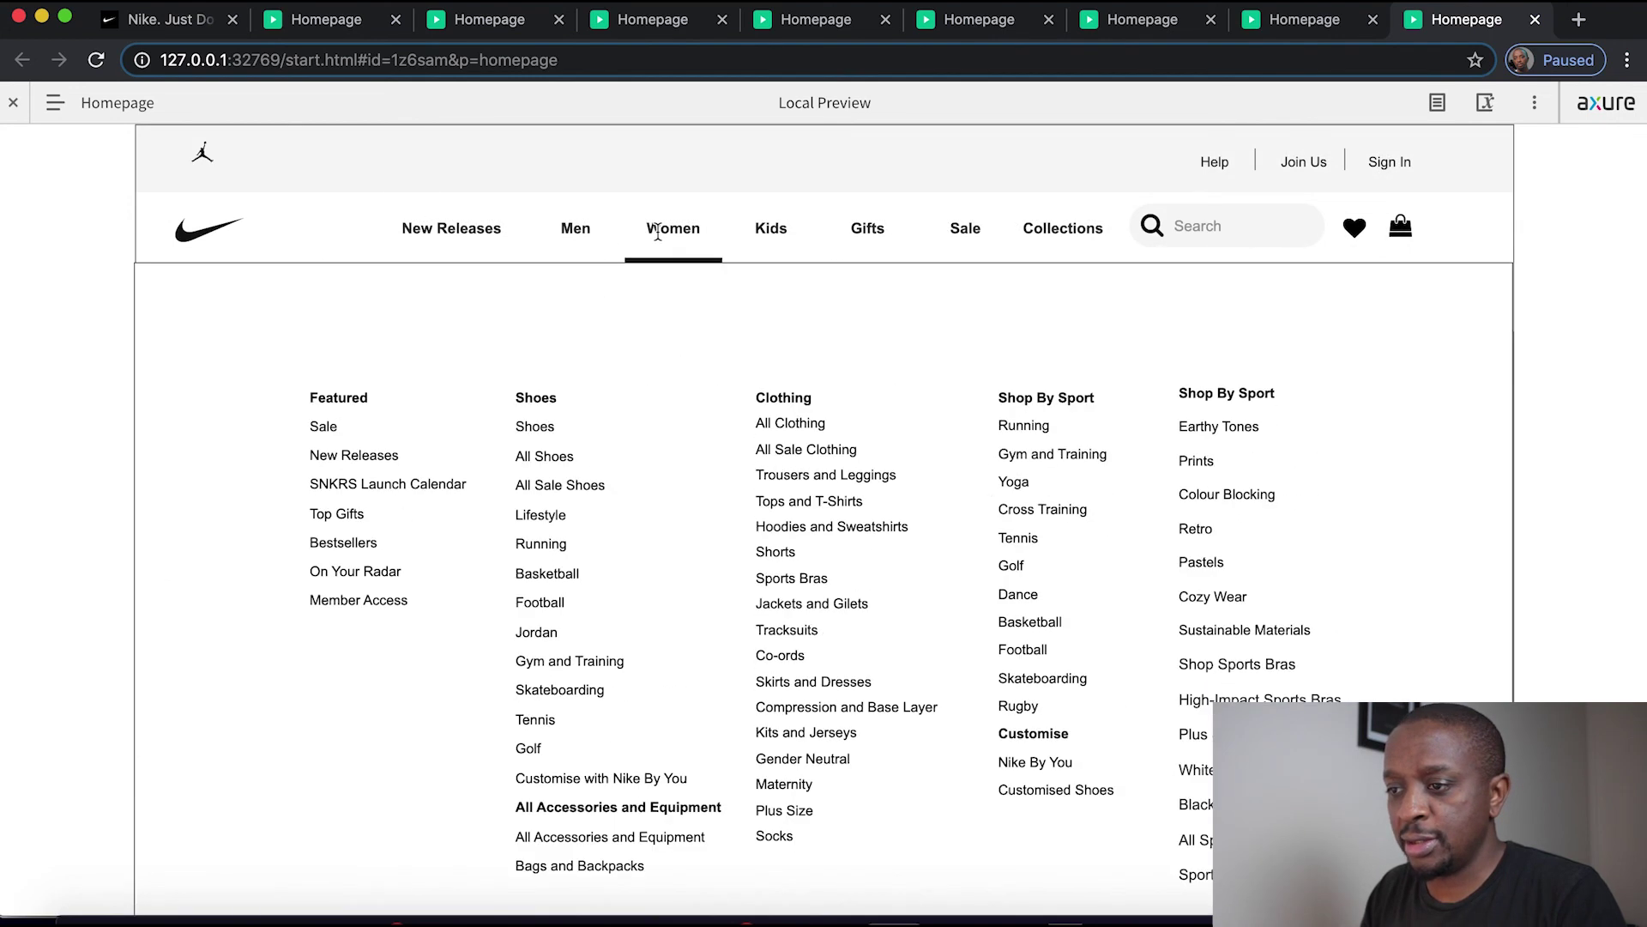
pyautogui.moveTo(566, 232)
pyautogui.moveTo(763, 234)
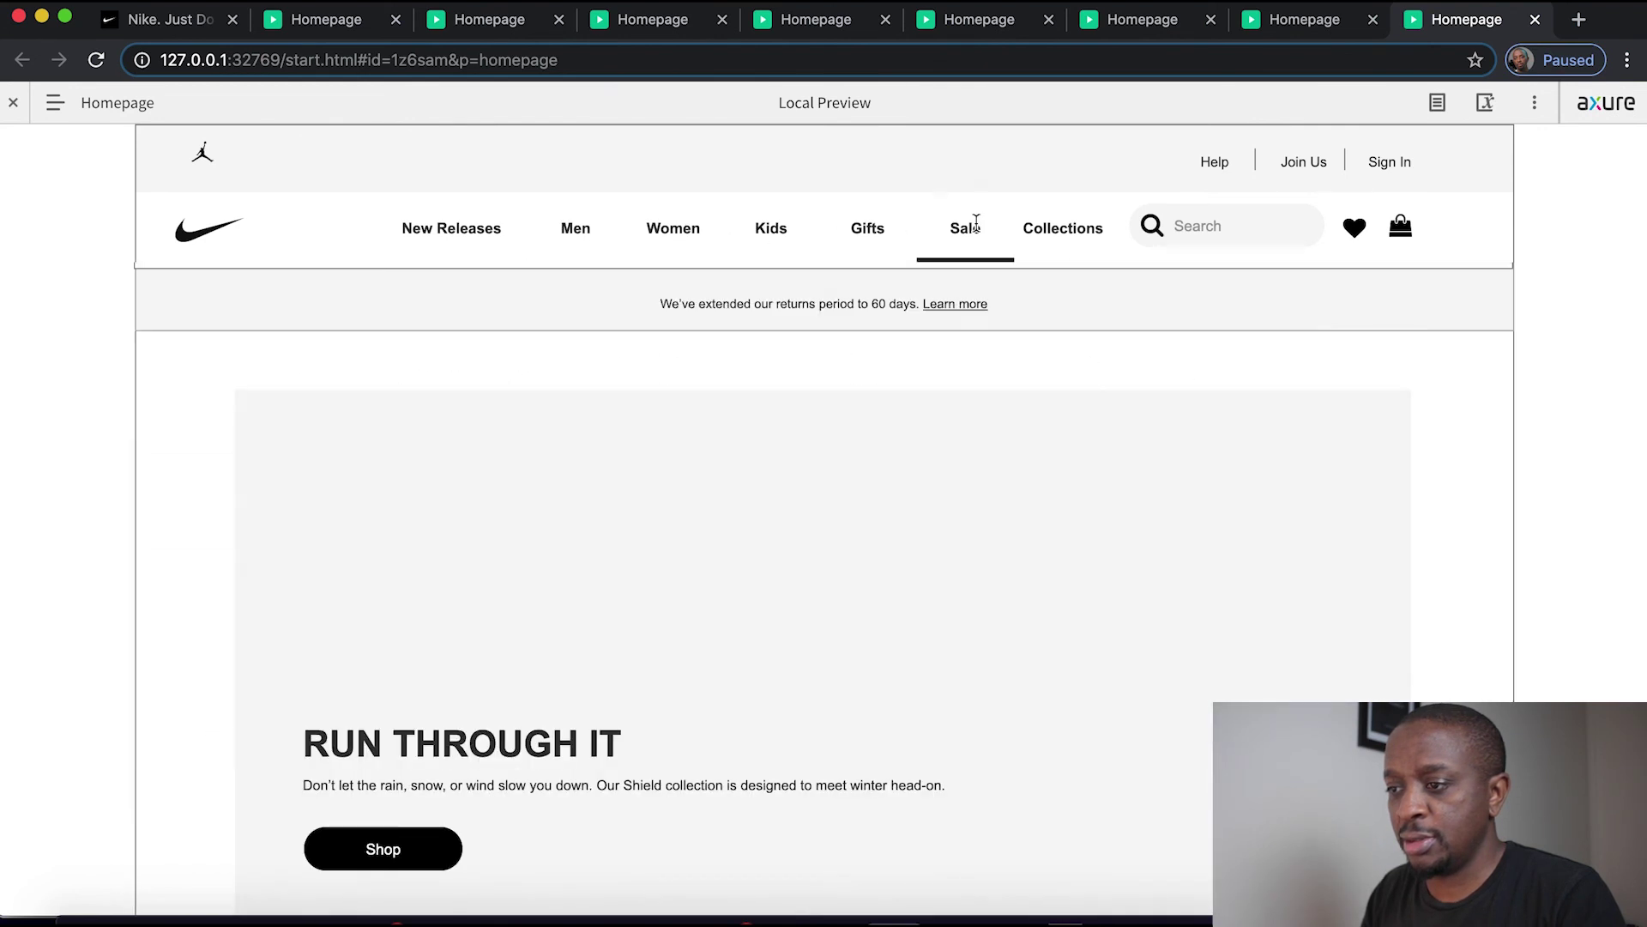
pyautogui.moveTo(1042, 222)
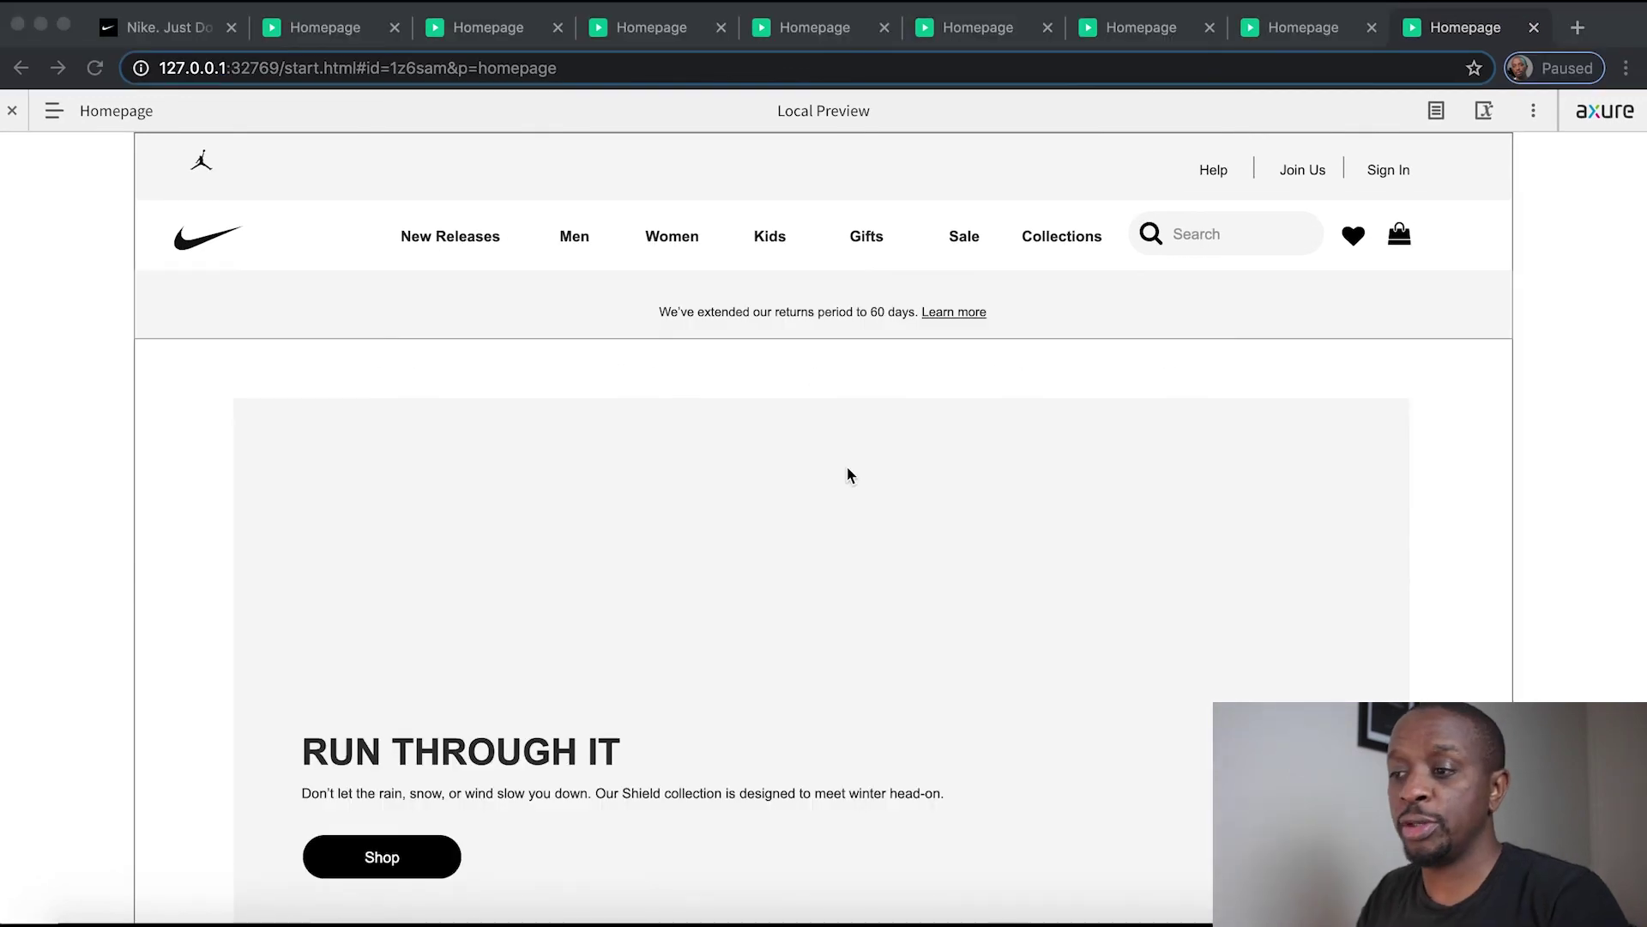
pyautogui.click(122, 14)
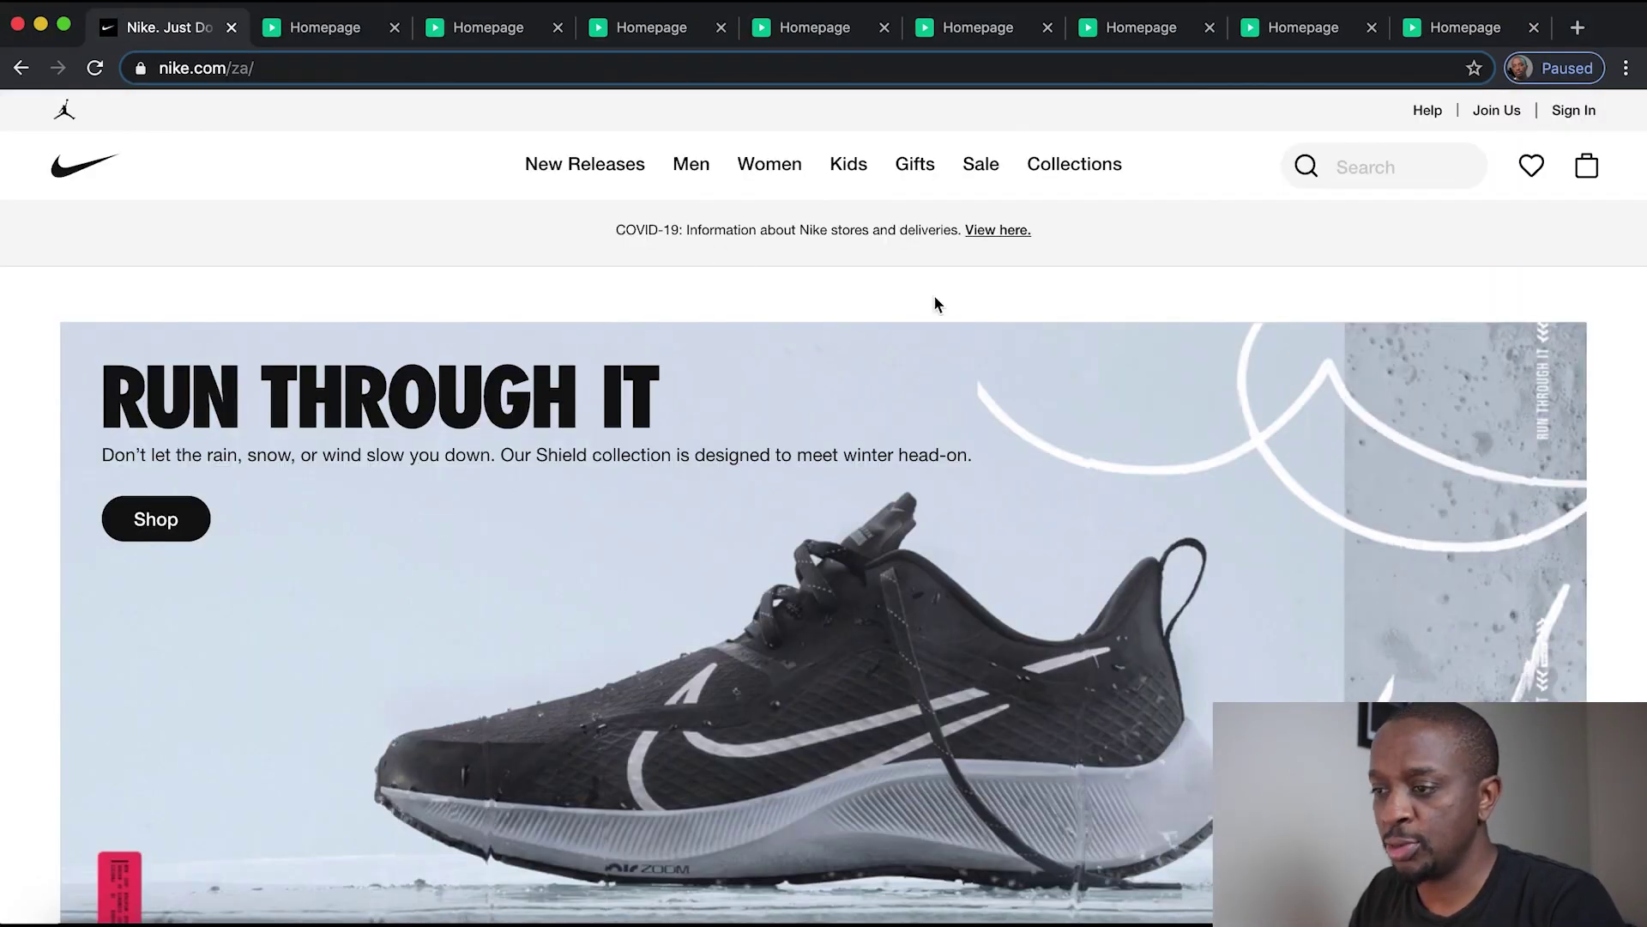